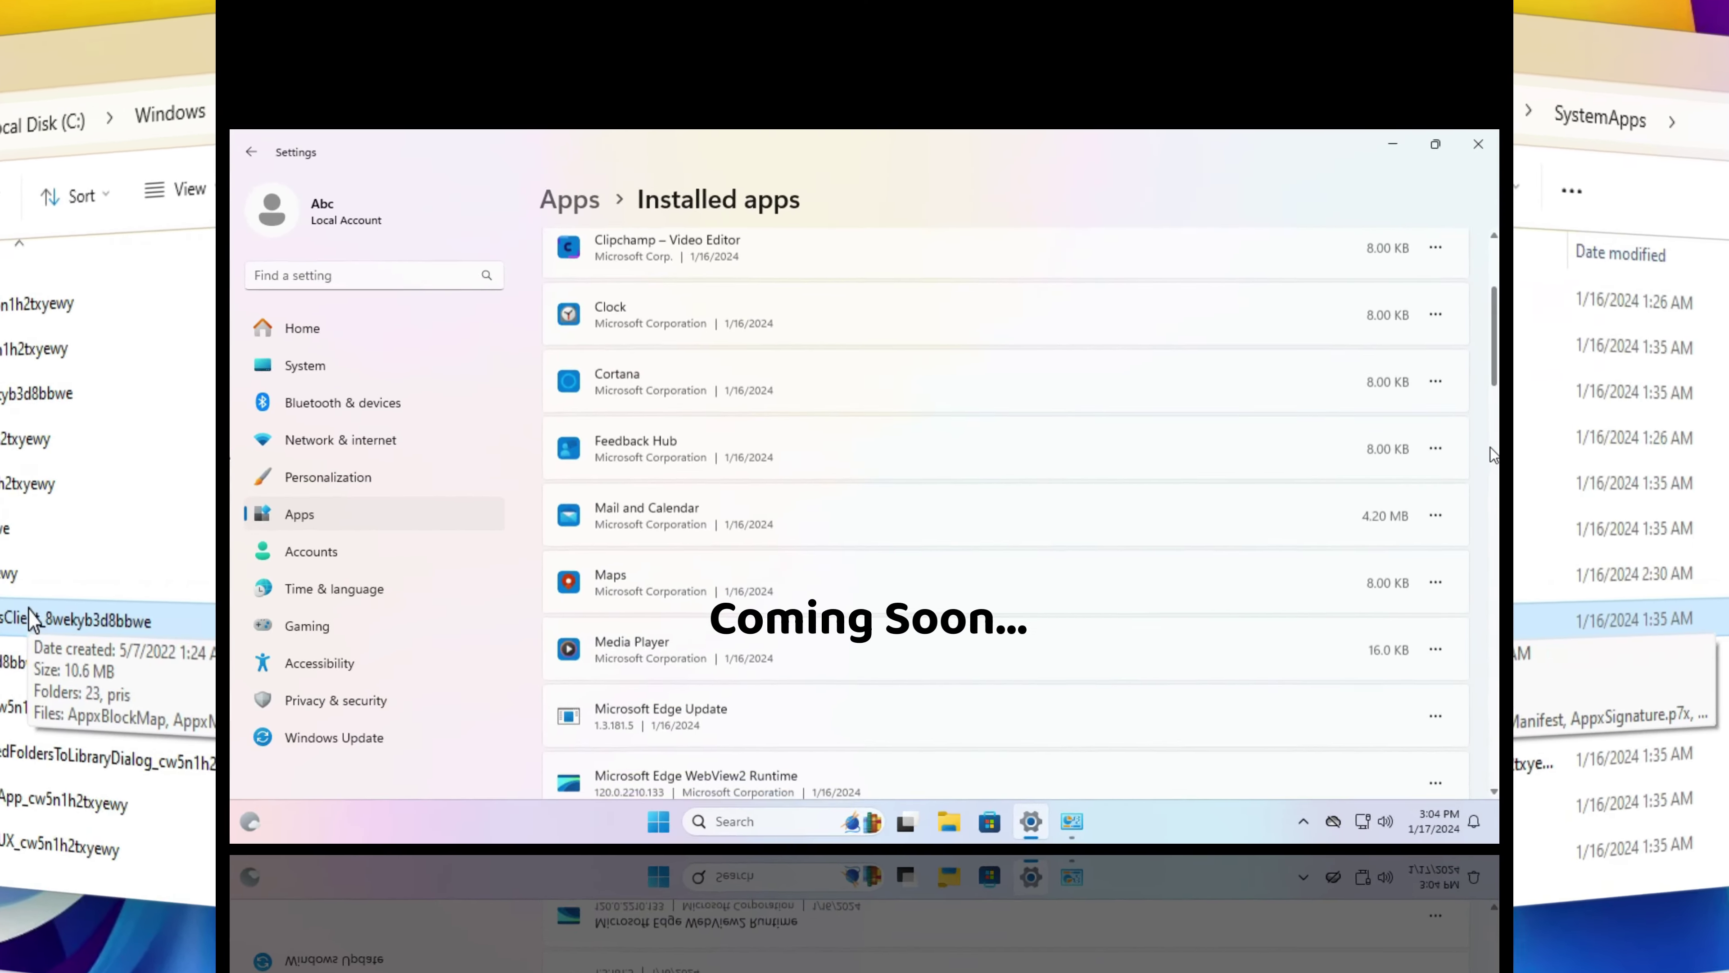
# Step: Uninstall Microsoft Edge from the installed apps list in Settings and confirm the removal
pyautogui.scroll(-2, 1717, 444)
pyautogui.scroll(-1, 1721, 444)
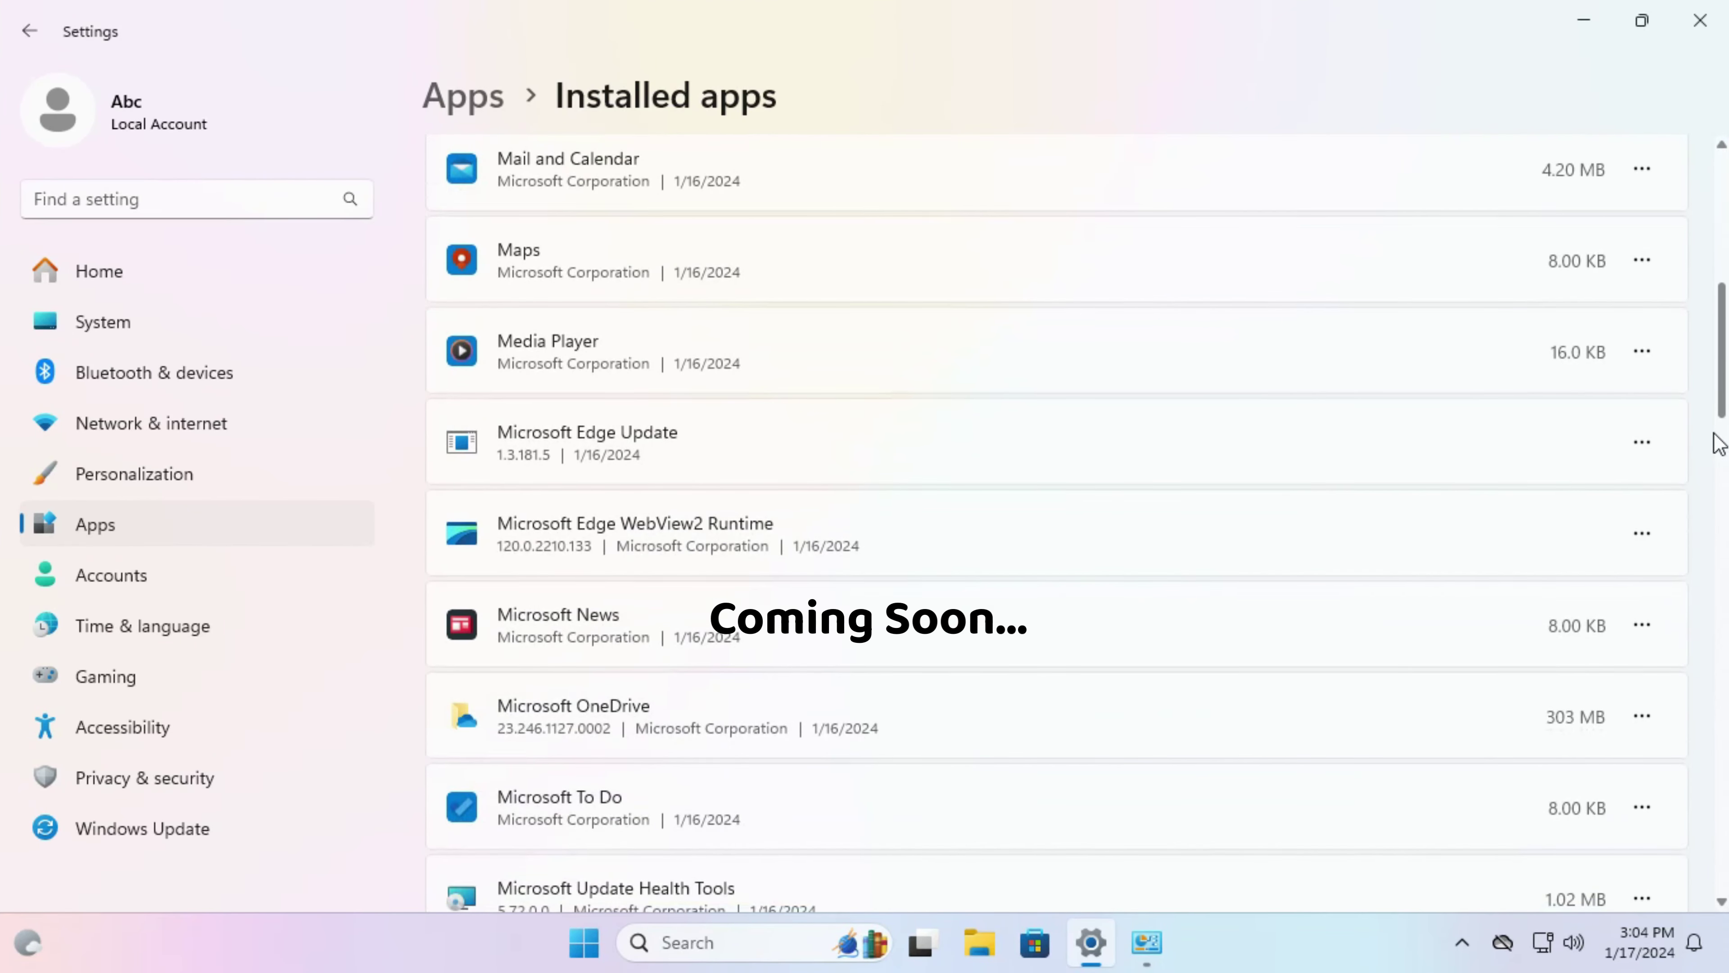
pyautogui.scroll(1, 535, 272)
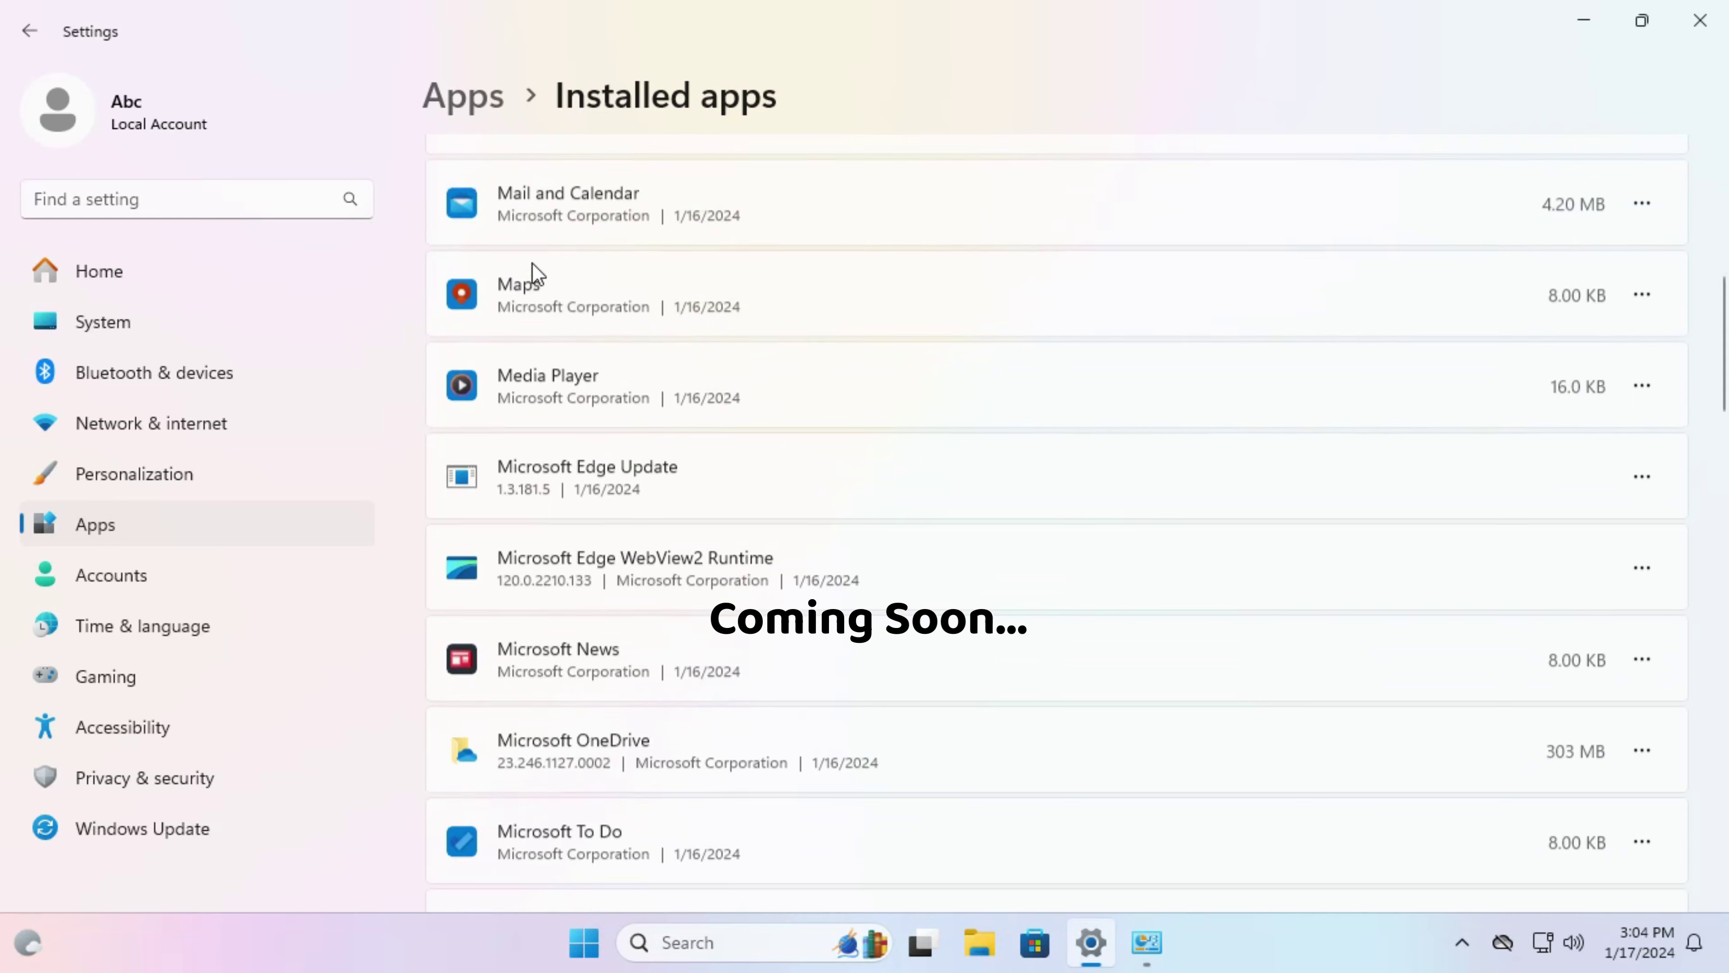
pyautogui.scroll(-1, 599, 477)
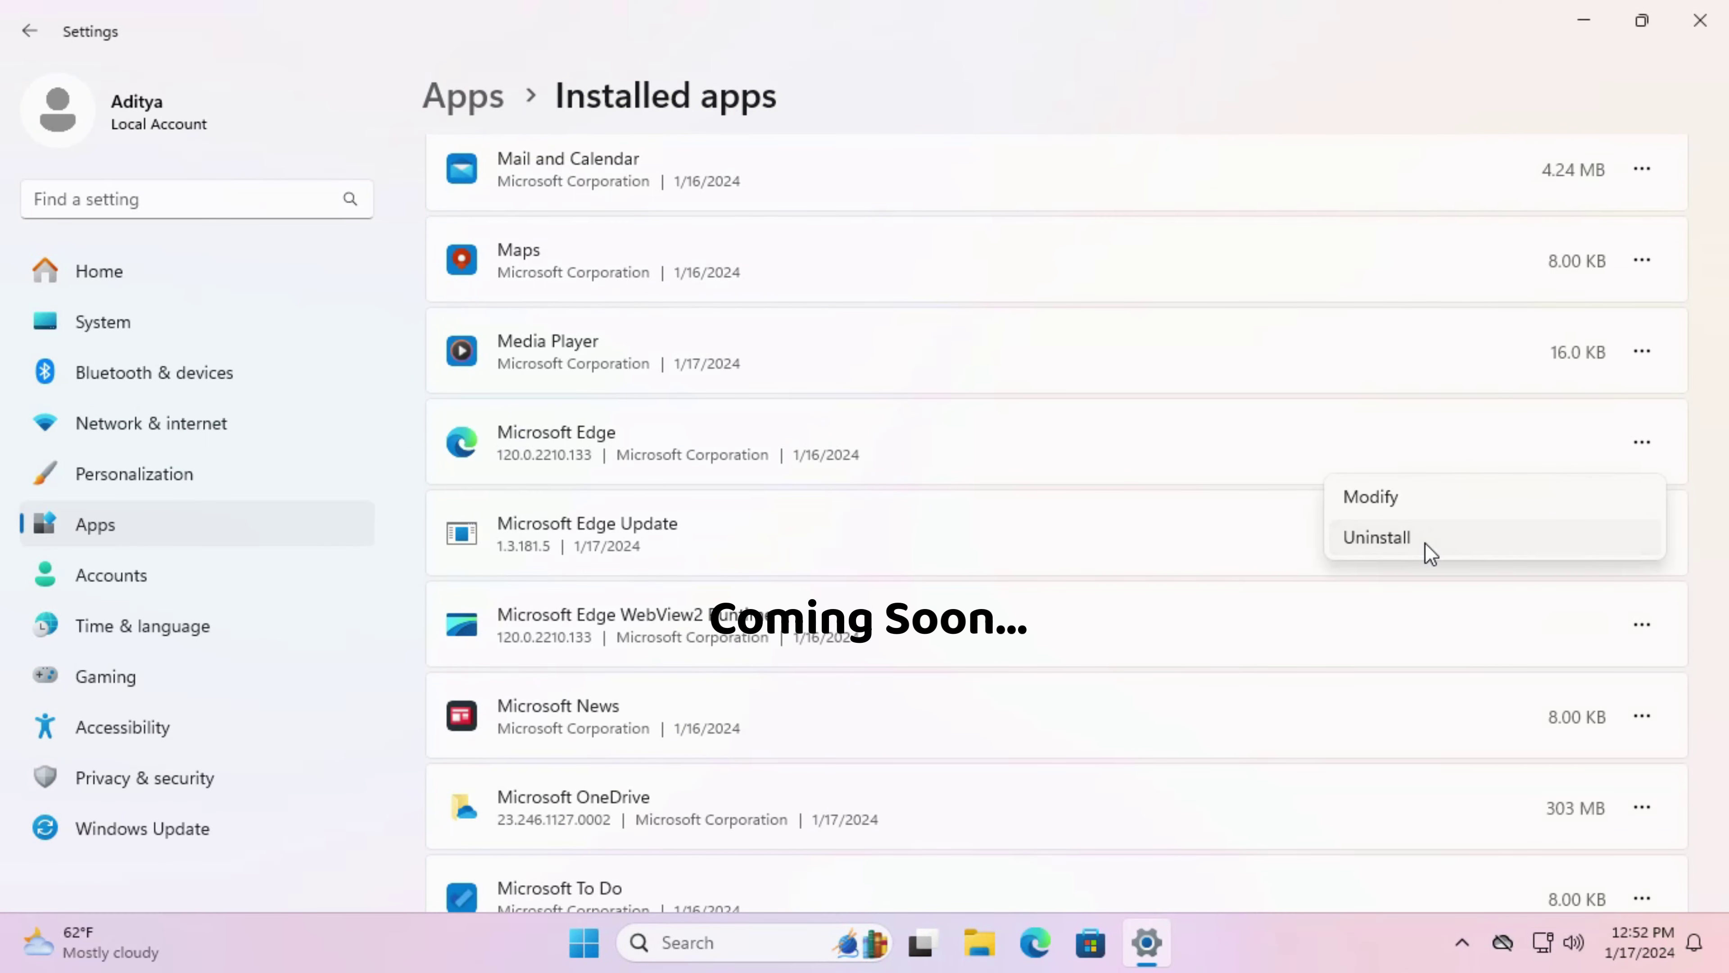
pyautogui.click(1426, 543)
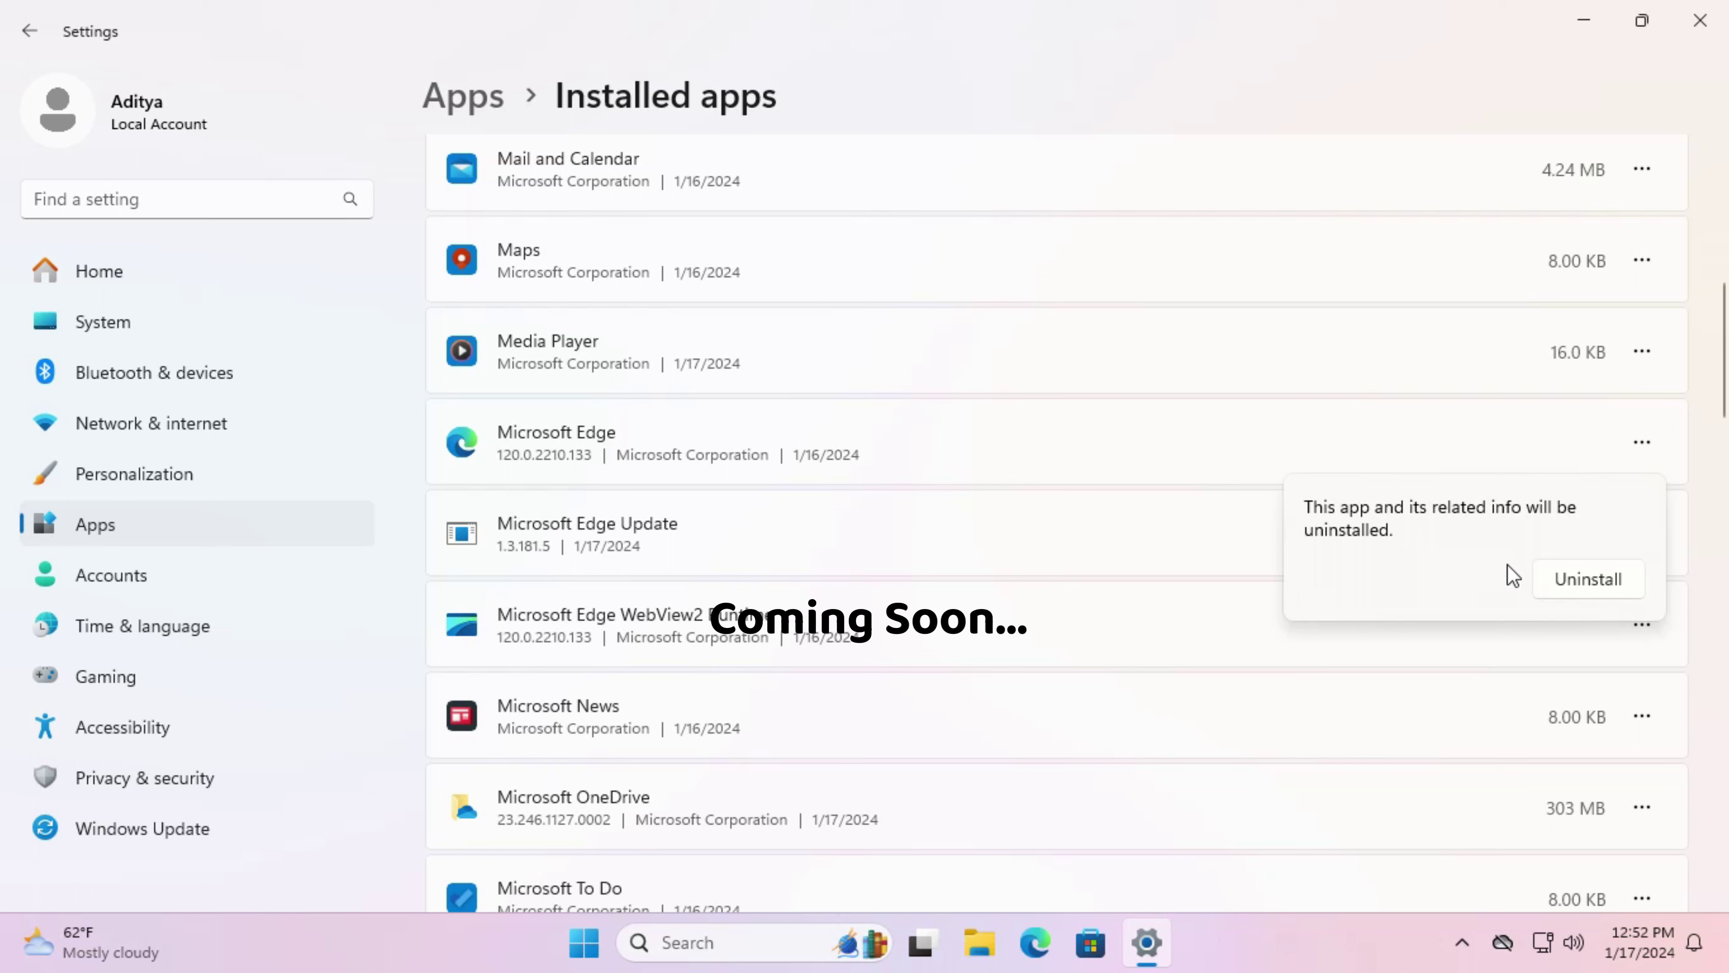
pyautogui.click(1582, 583)
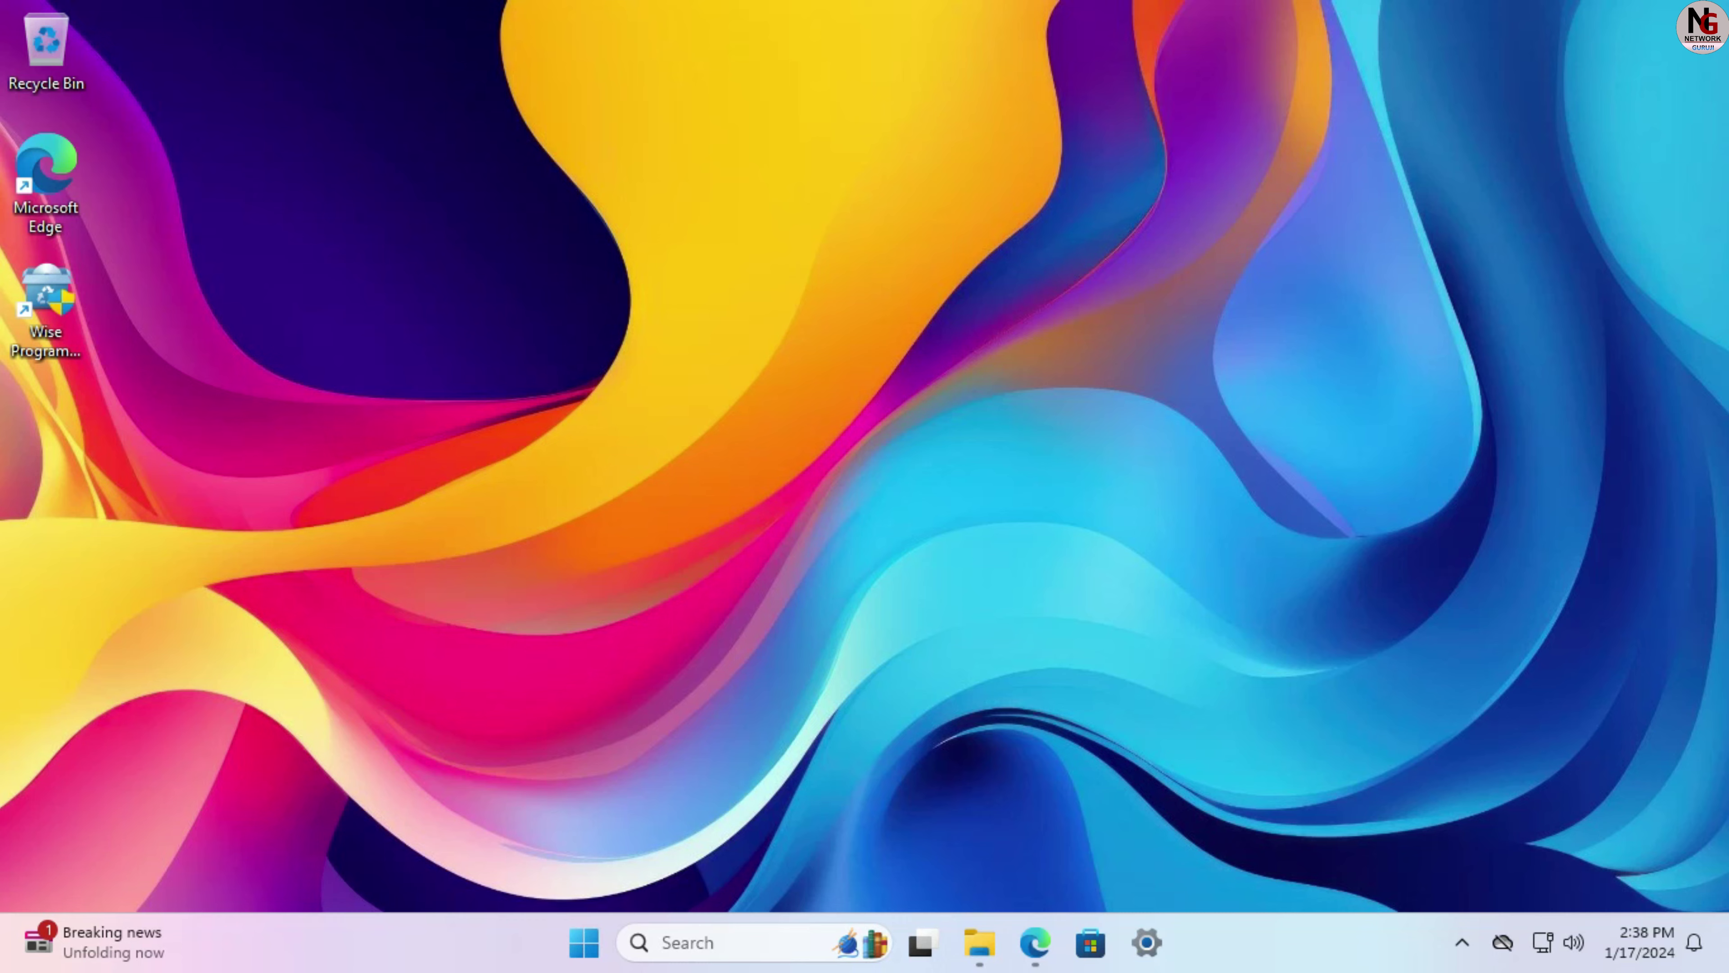
# Step: Check the installed Windows version and build with winver, and dismiss the About Windows dialog
pyautogui.press('super+r')
pyautogui.write('winver')
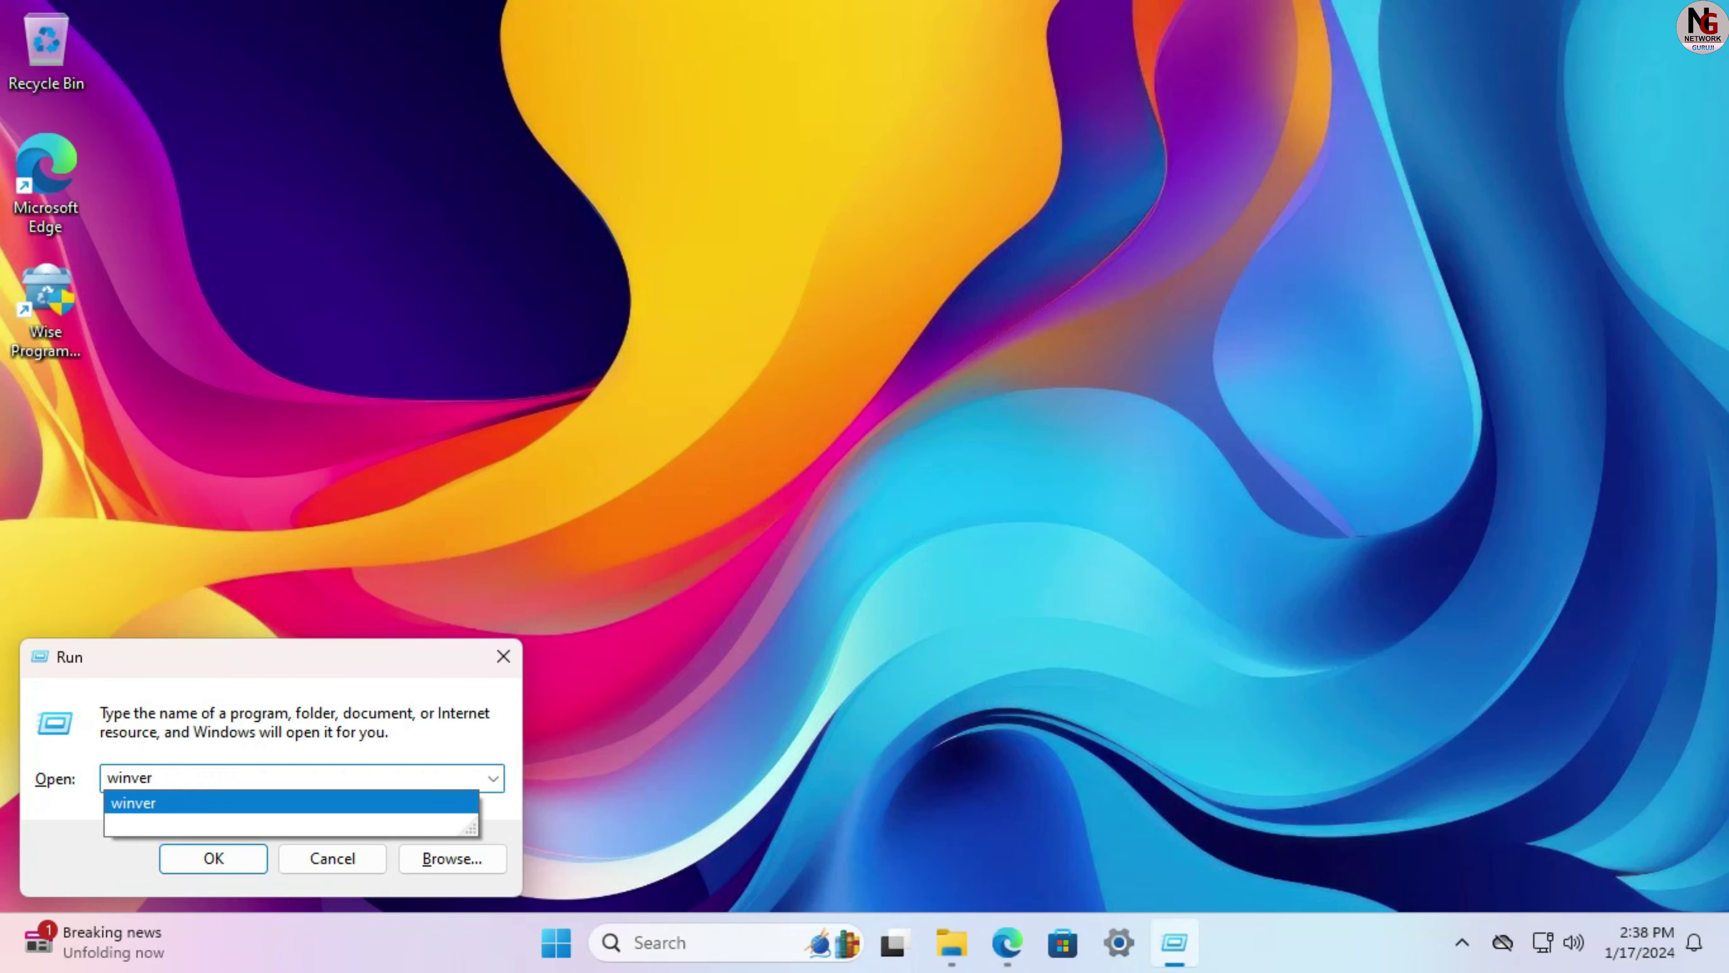
pyautogui.press('Return')
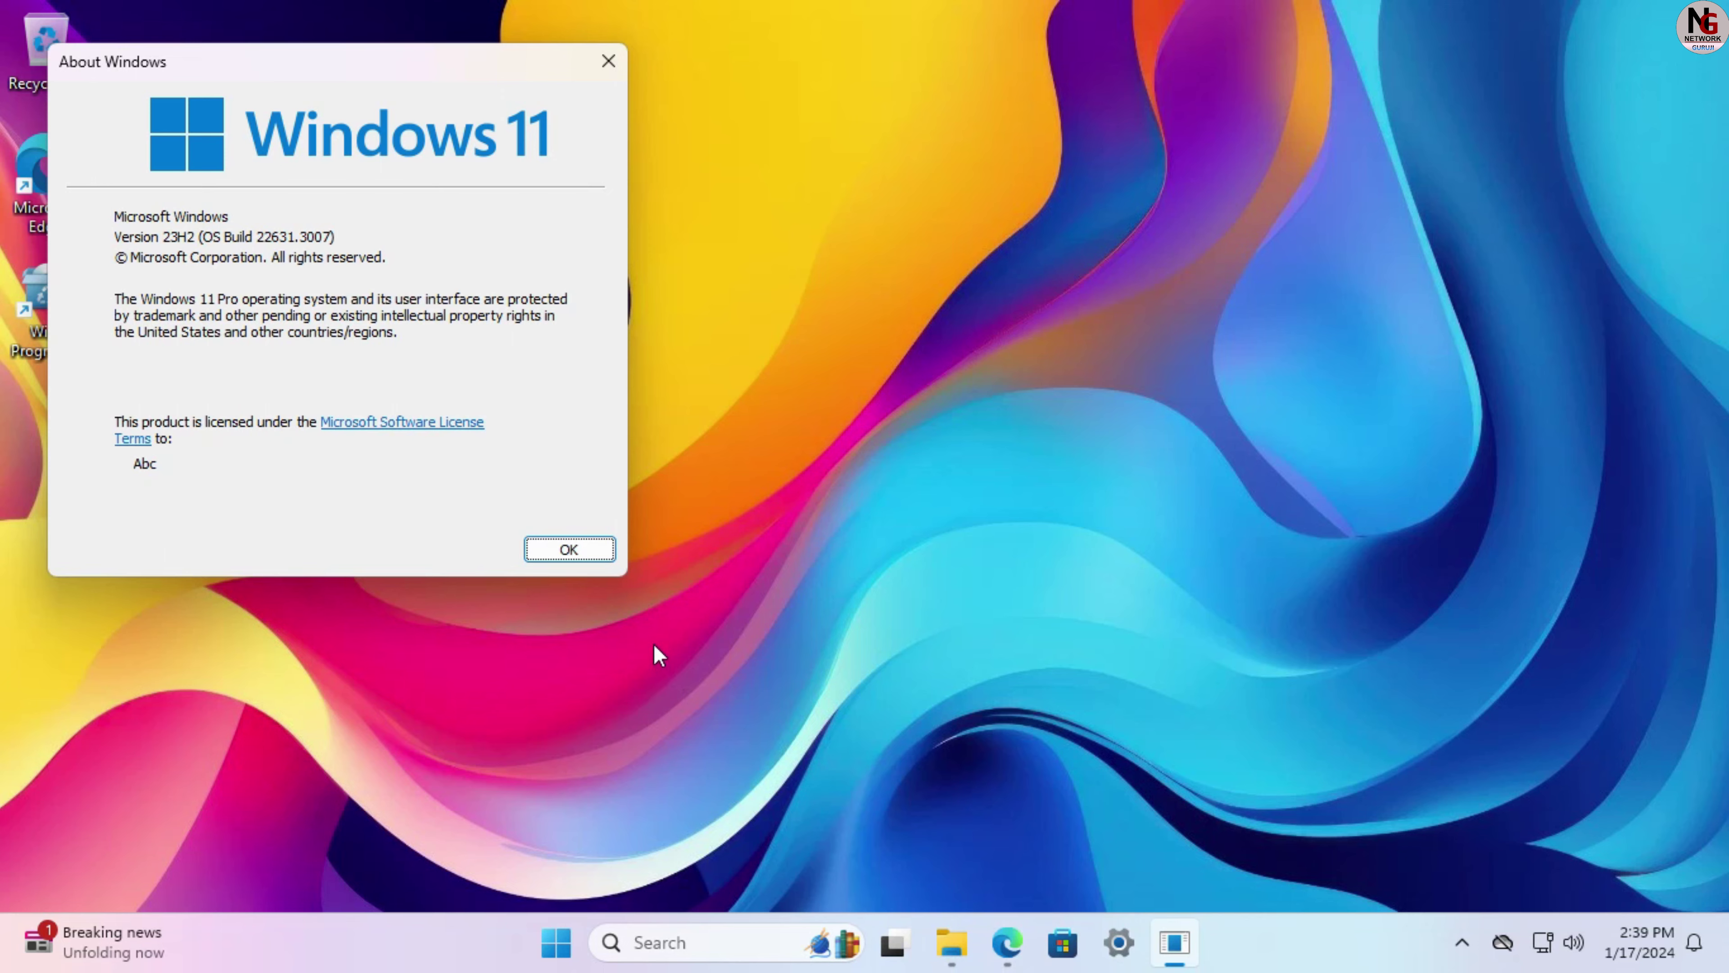
pyautogui.click(590, 552)
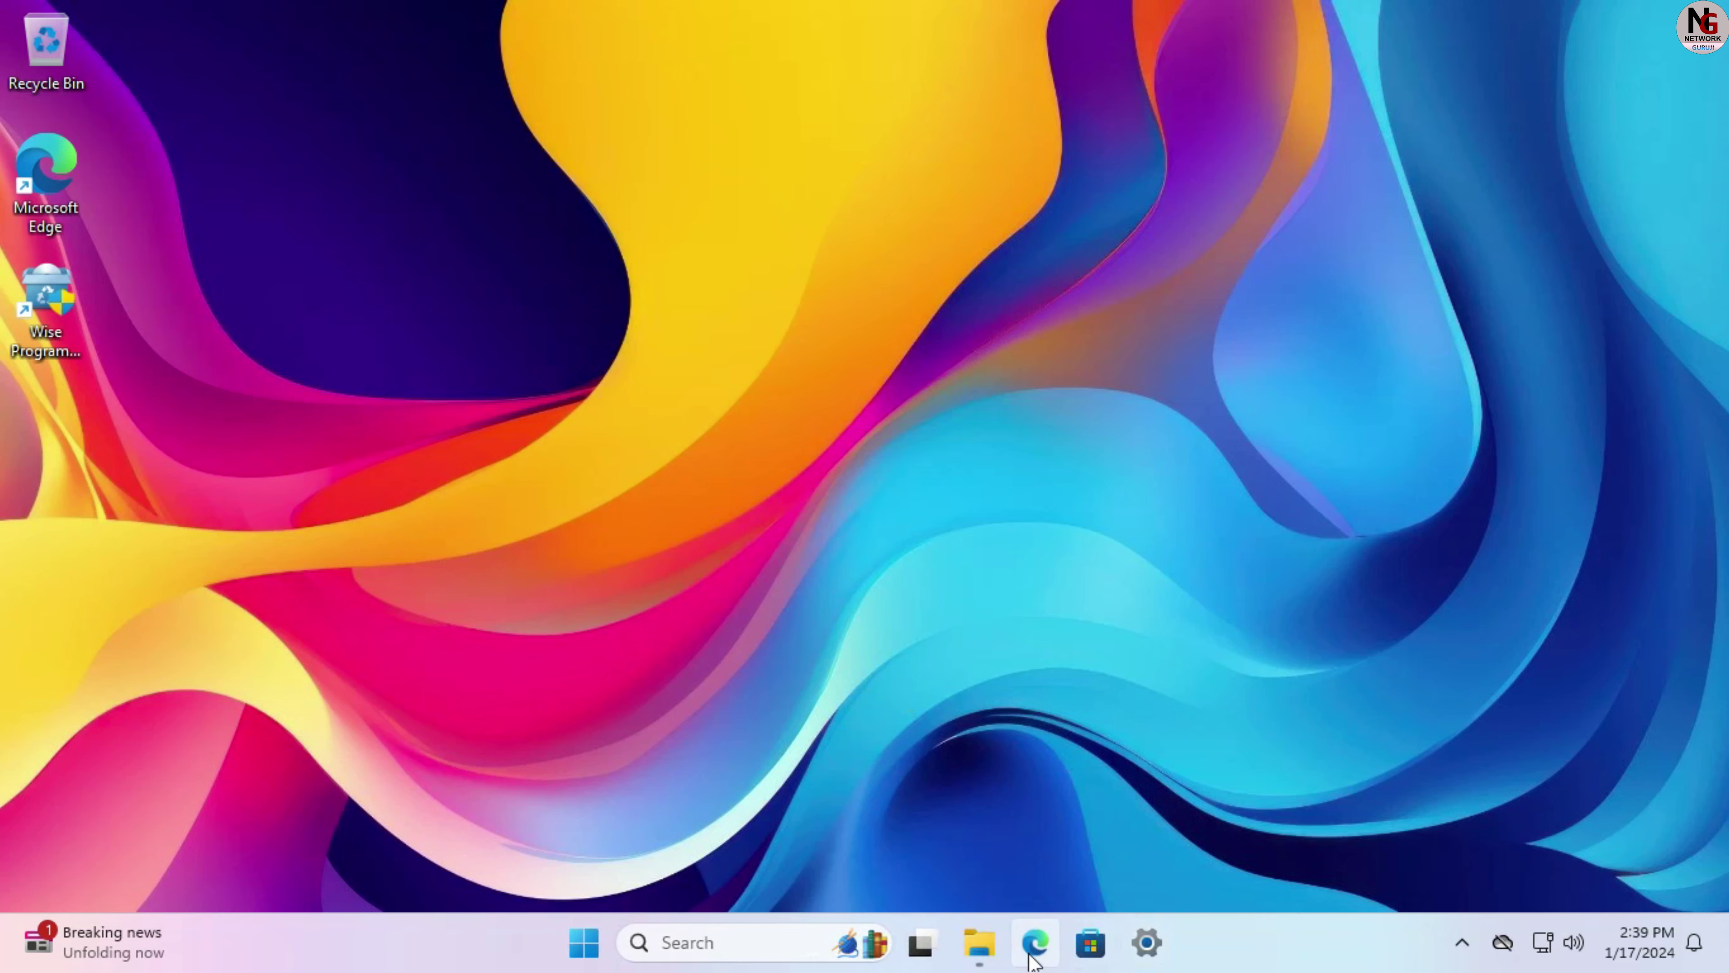
# Step: Switch to Microsoft Edge, view the Wise Program Uninstaller download page, and minimize the browser
pyautogui.click(1035, 943)
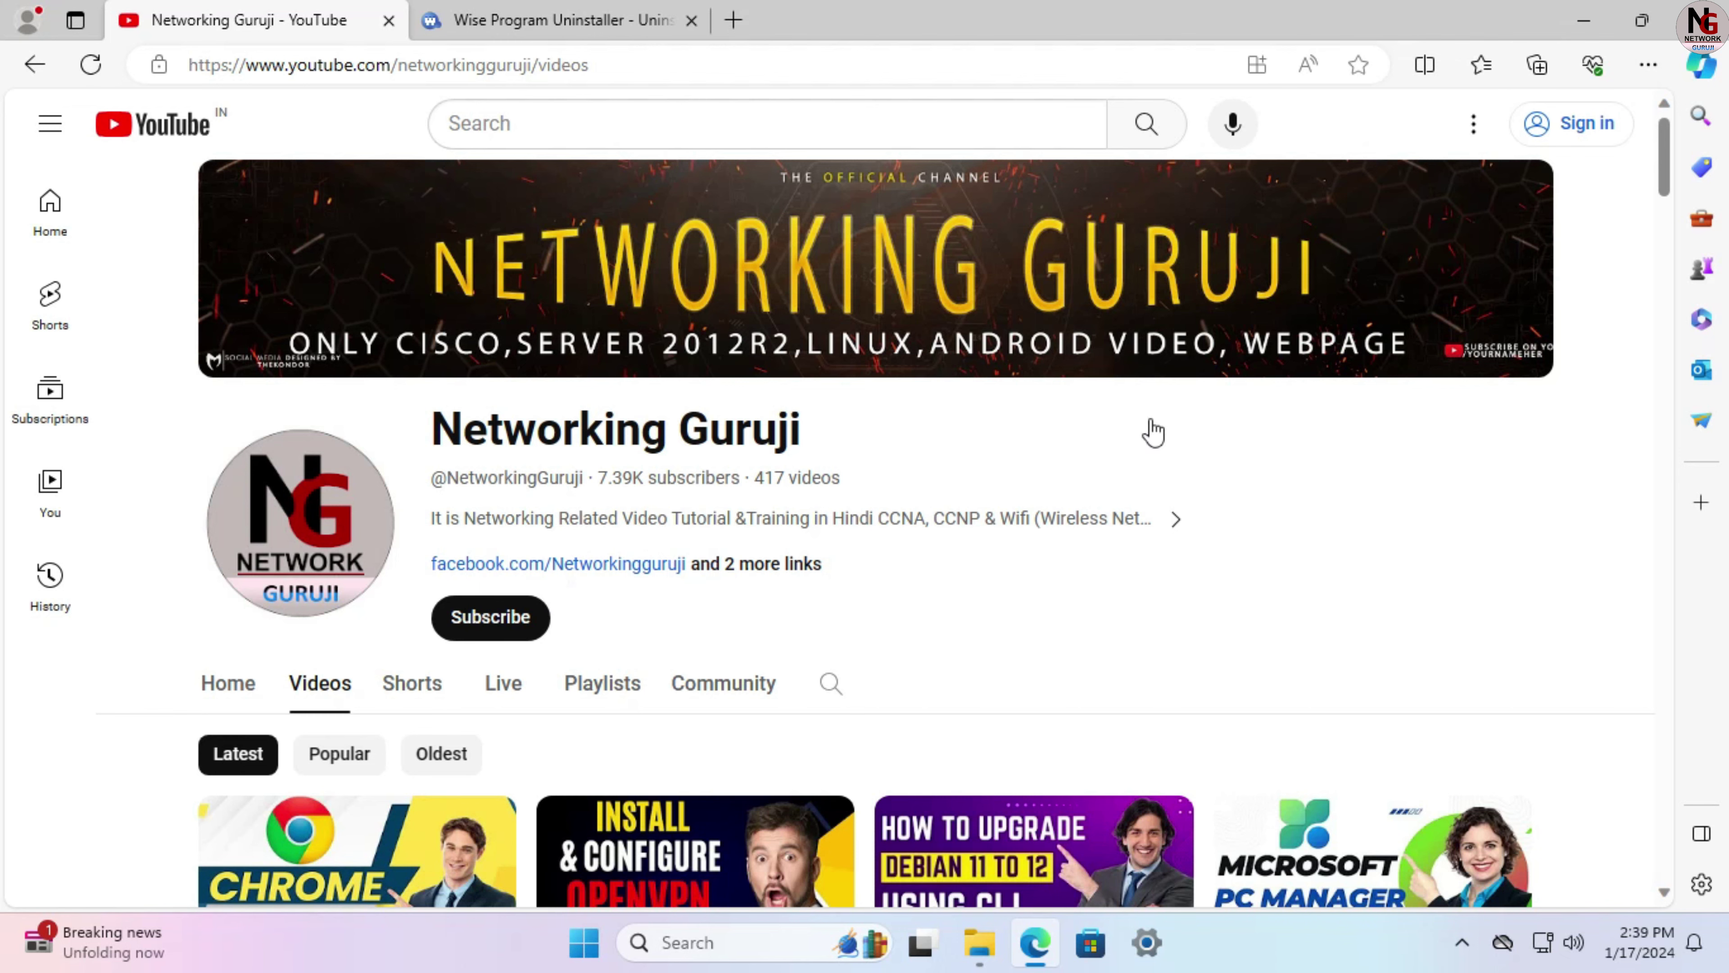
pyautogui.moveTo(1661, 173)
pyautogui.mouseDown()
pyautogui.moveTo(1651, 613)
pyautogui.moveTo(1664, 150)
pyautogui.mouseUp()
pyautogui.click(611, 26)
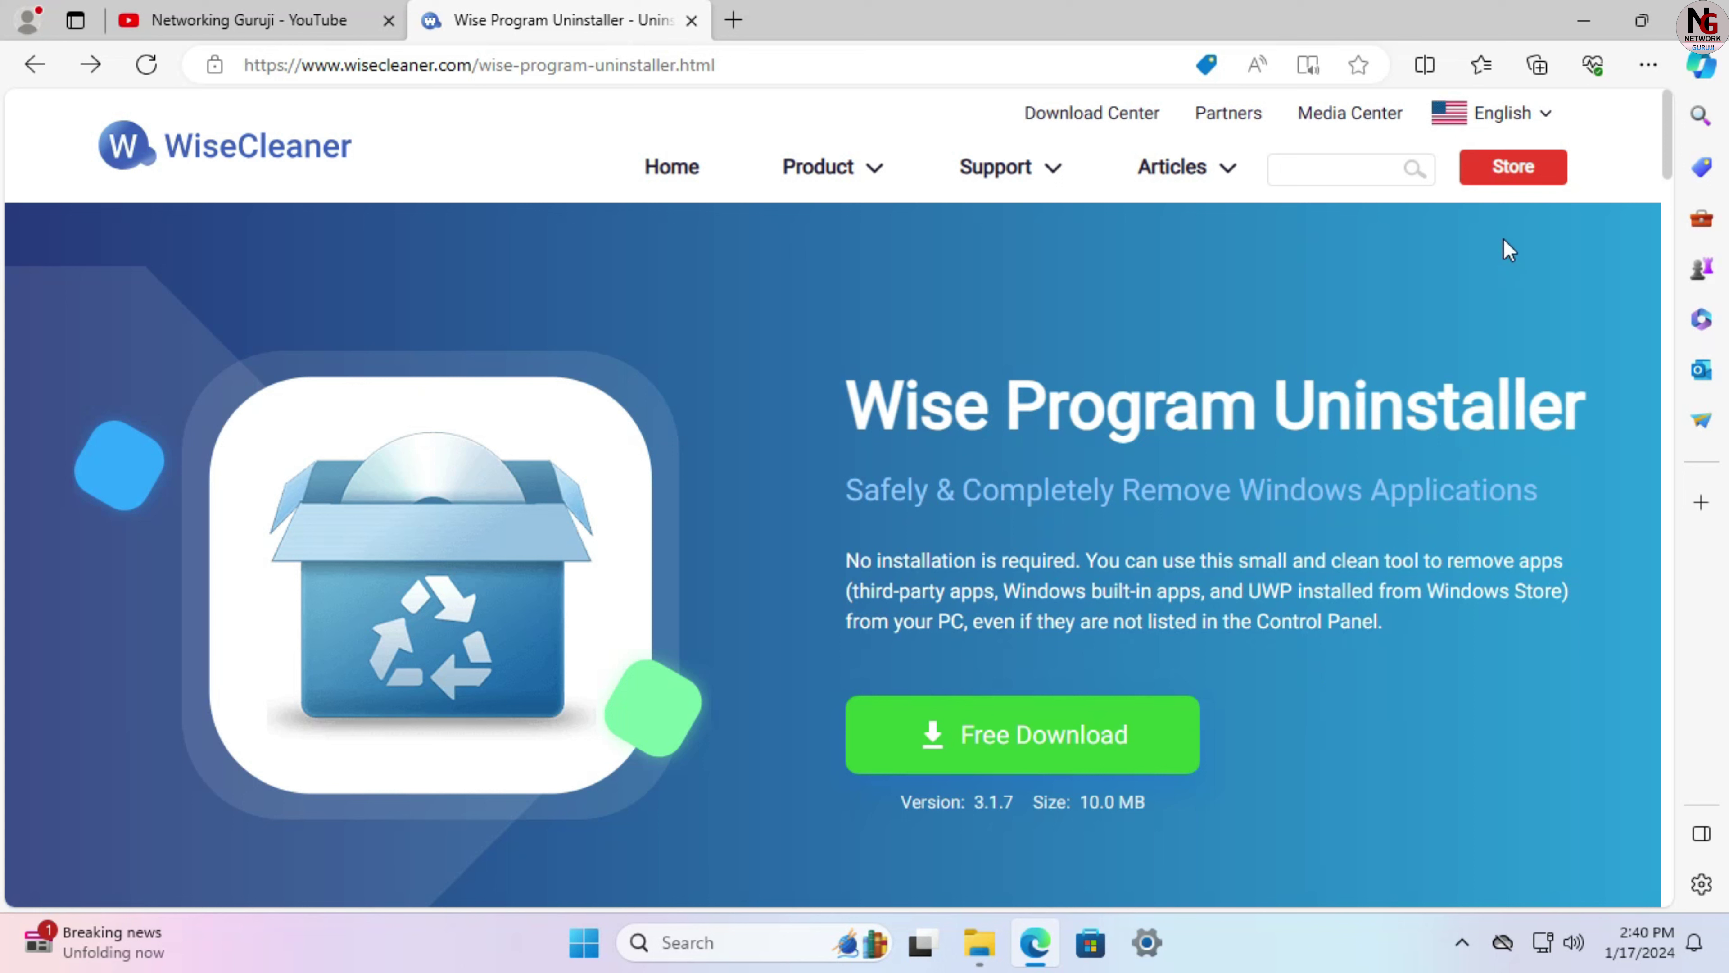
pyautogui.click(1584, 20)
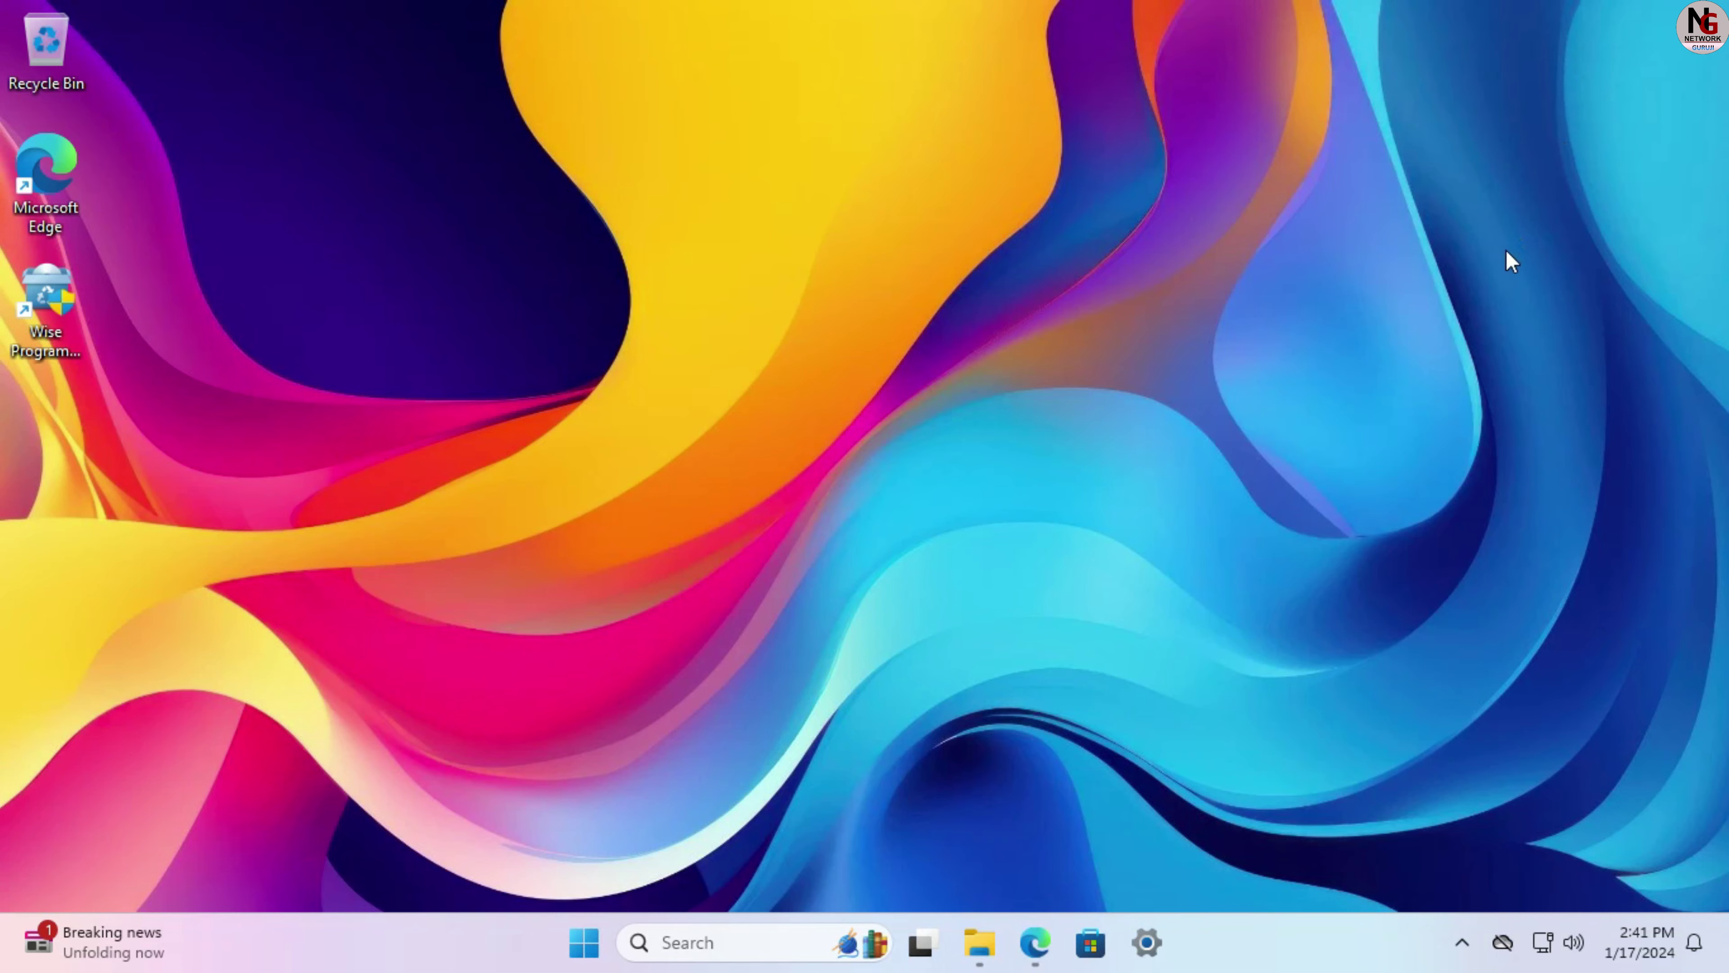
# Step: Launch Wise Program Uninstaller, allow it to make changes to the device, and close the Microsoft Edge browser window
pyautogui.doubleClick(60, 312)
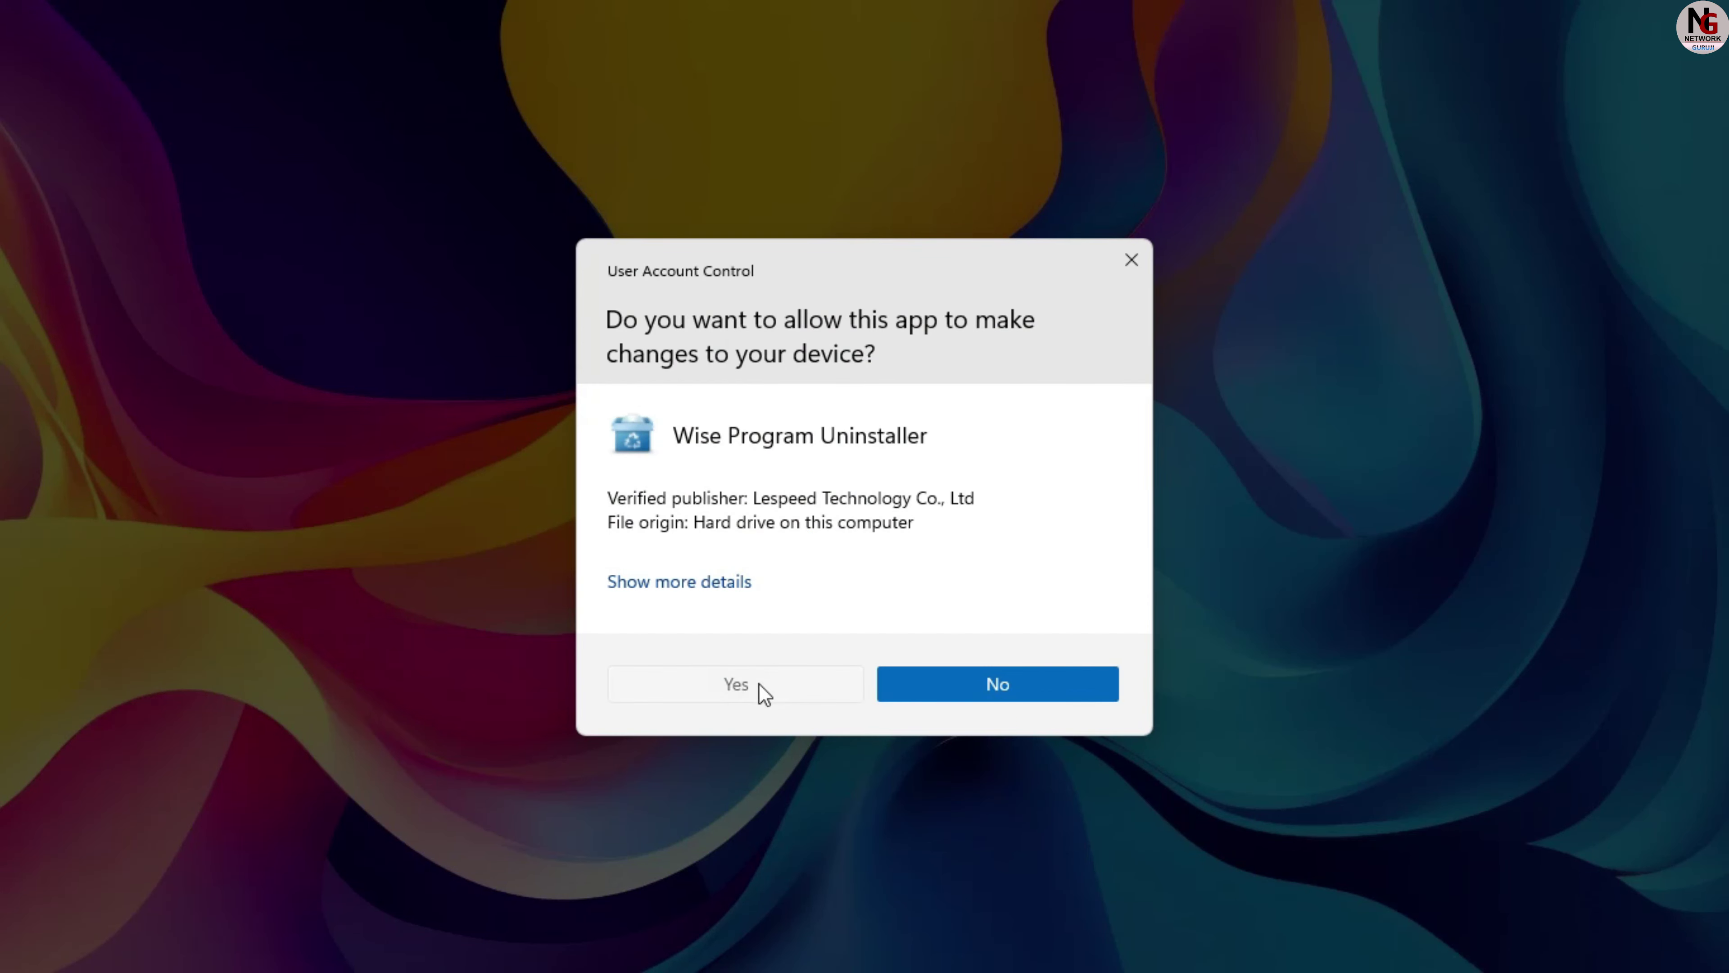
pyautogui.click(759, 684)
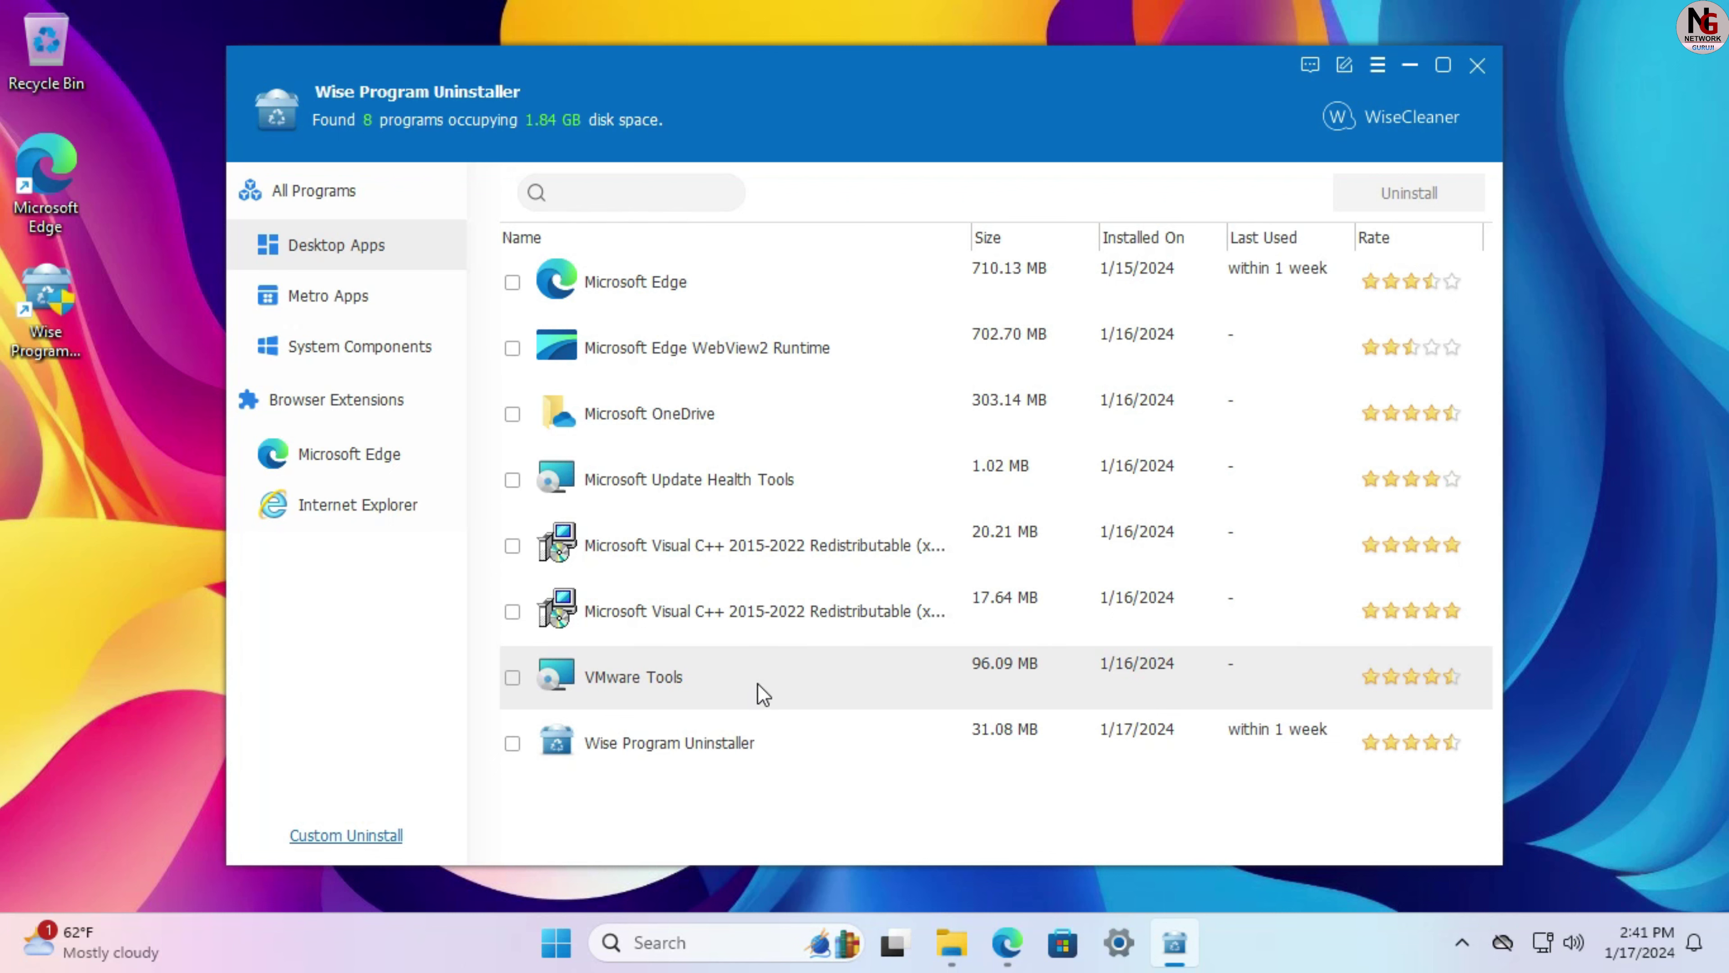
pyautogui.click(1010, 946)
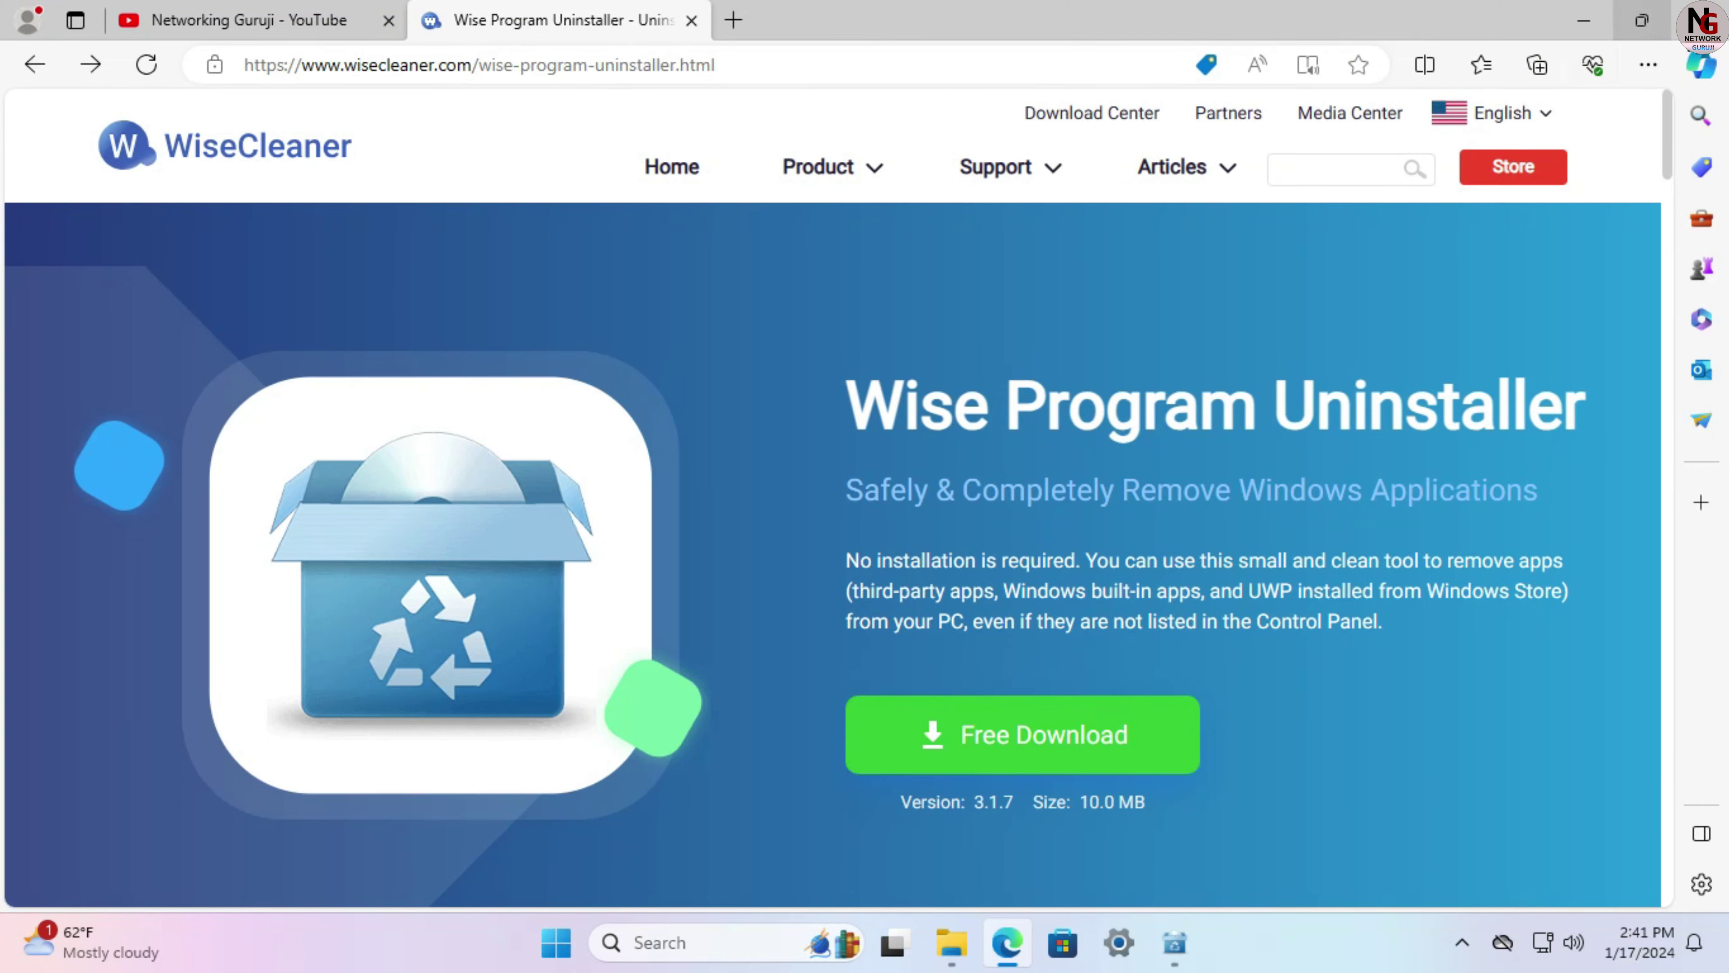
pyautogui.click(1699, 21)
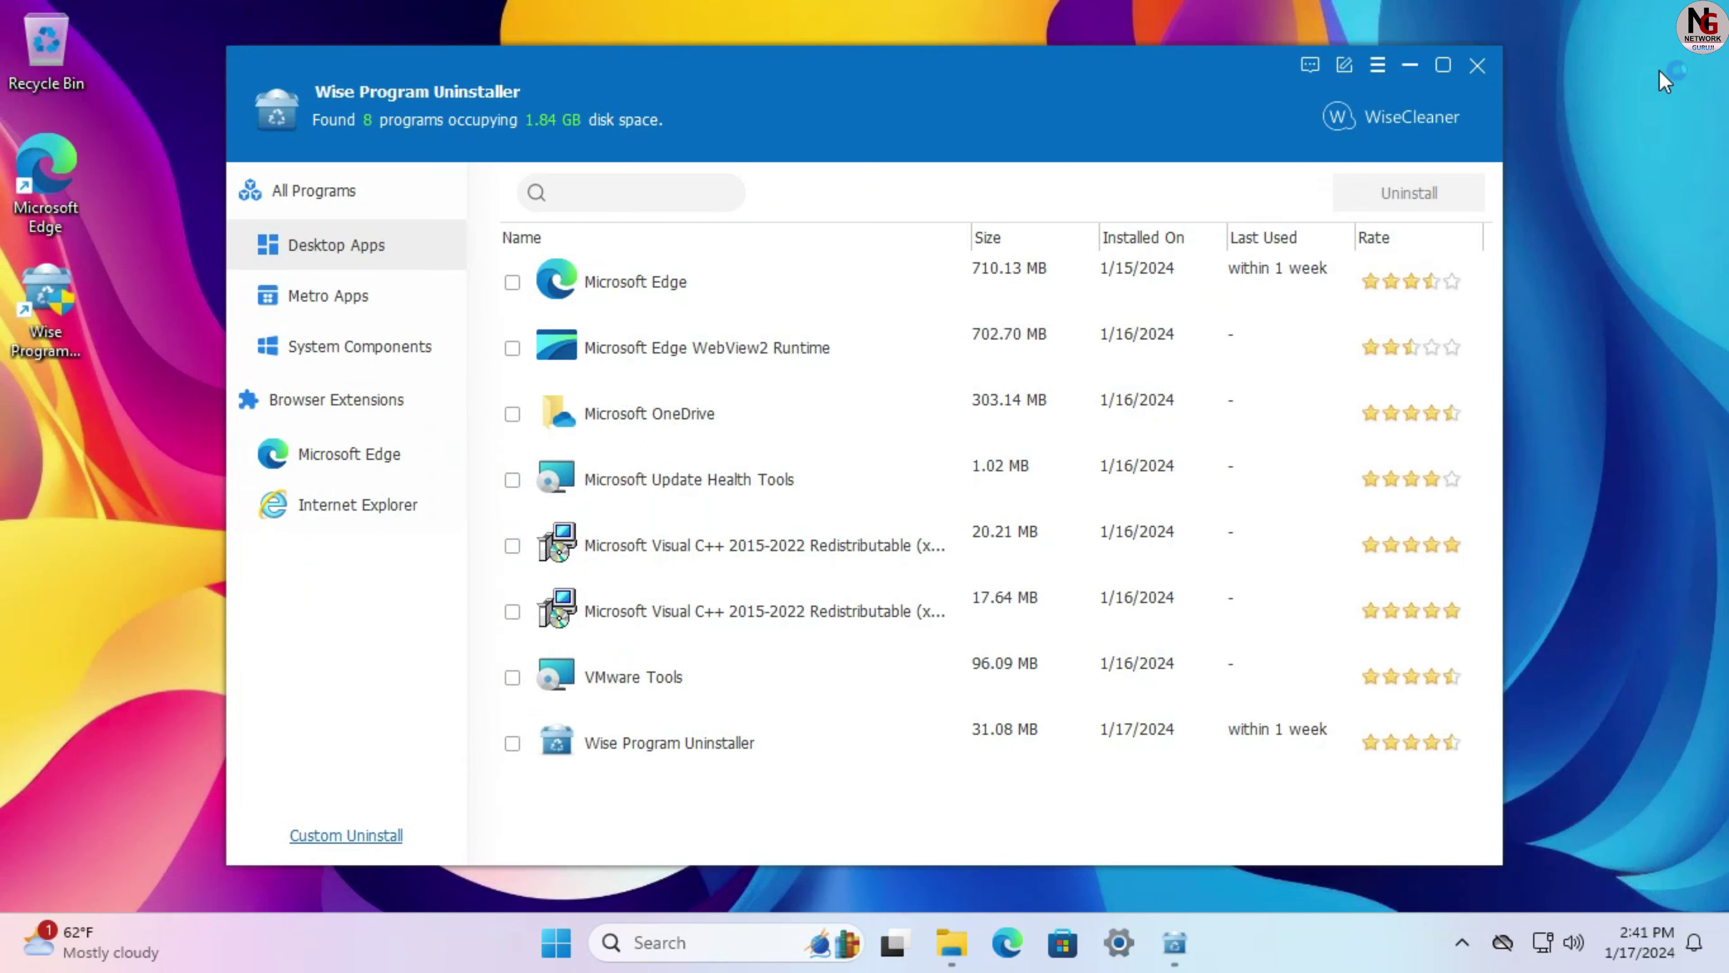
# Step: Open Task Manager and end the Microsoft Edge task still running among the background processes
pyautogui.rightClick(1285, 953)
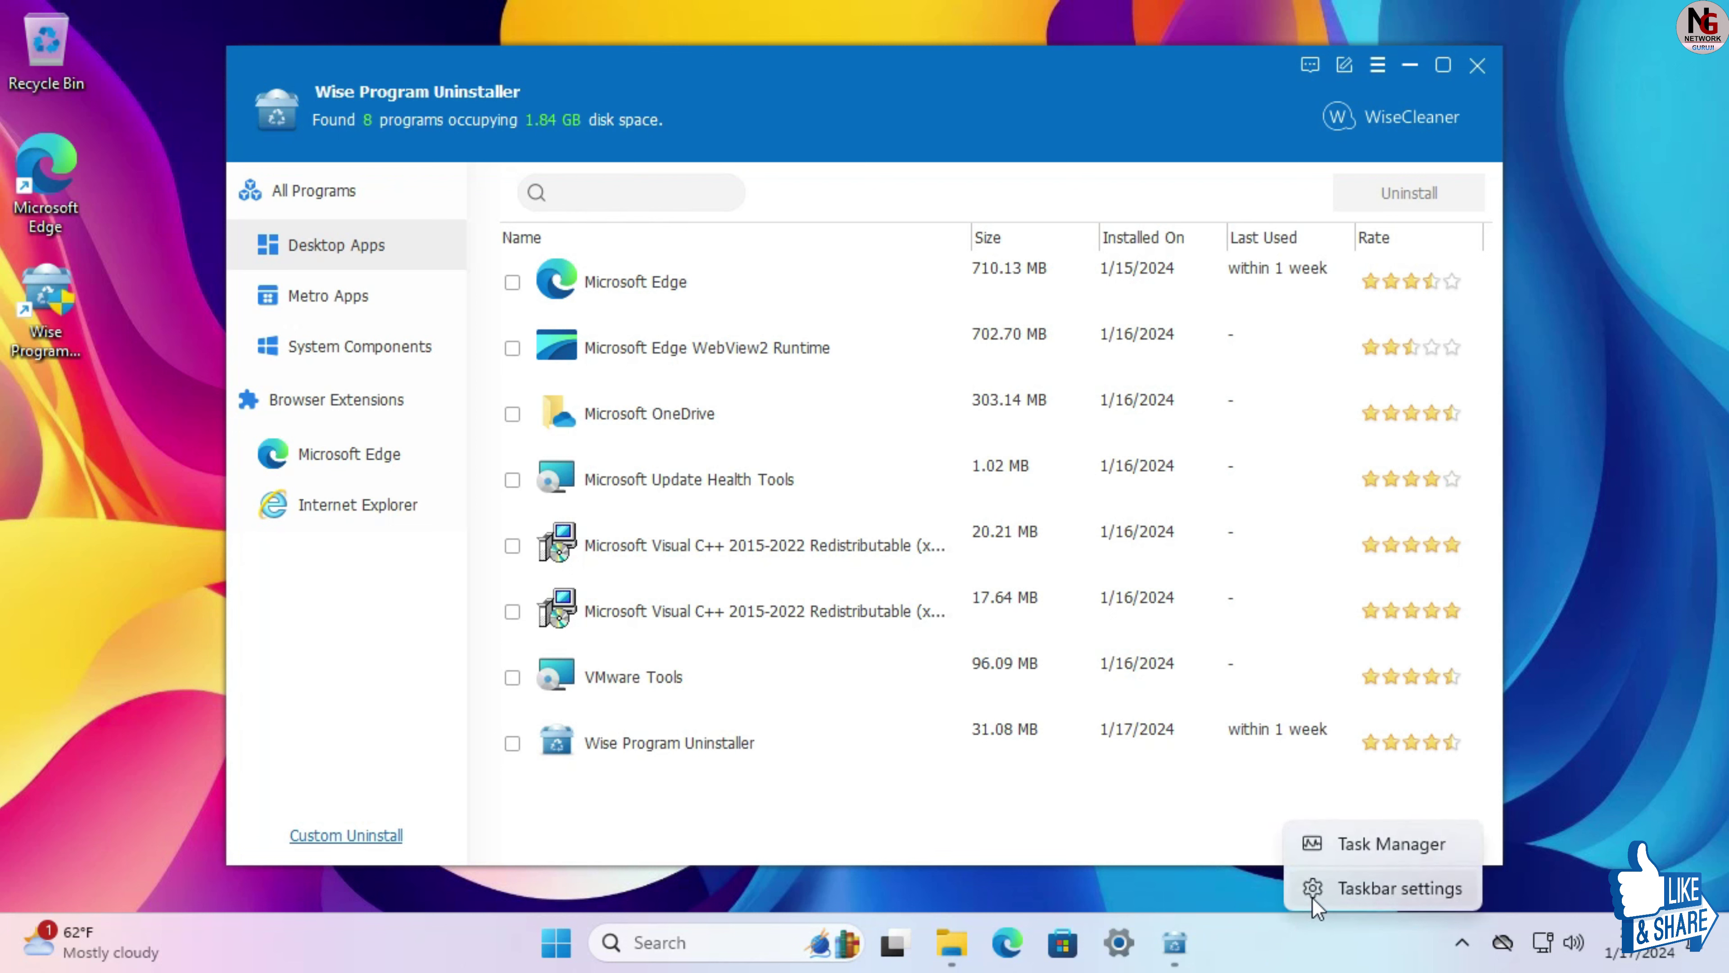
pyautogui.click(1361, 846)
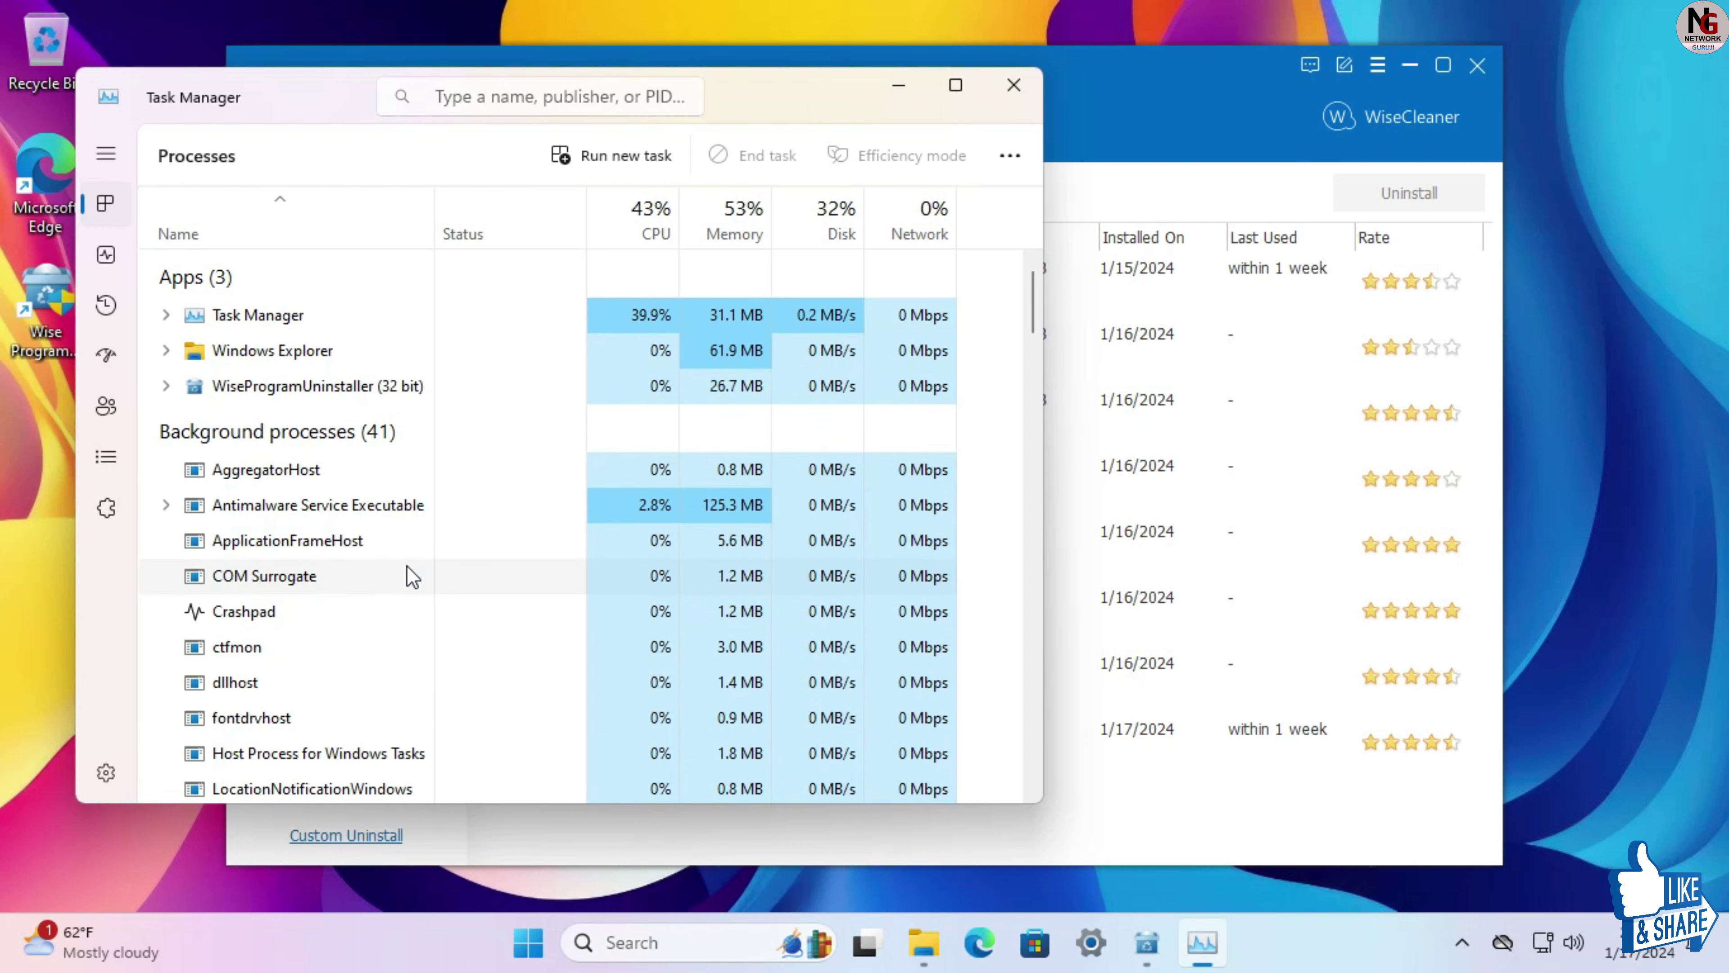
pyautogui.scroll(-5, 413, 576)
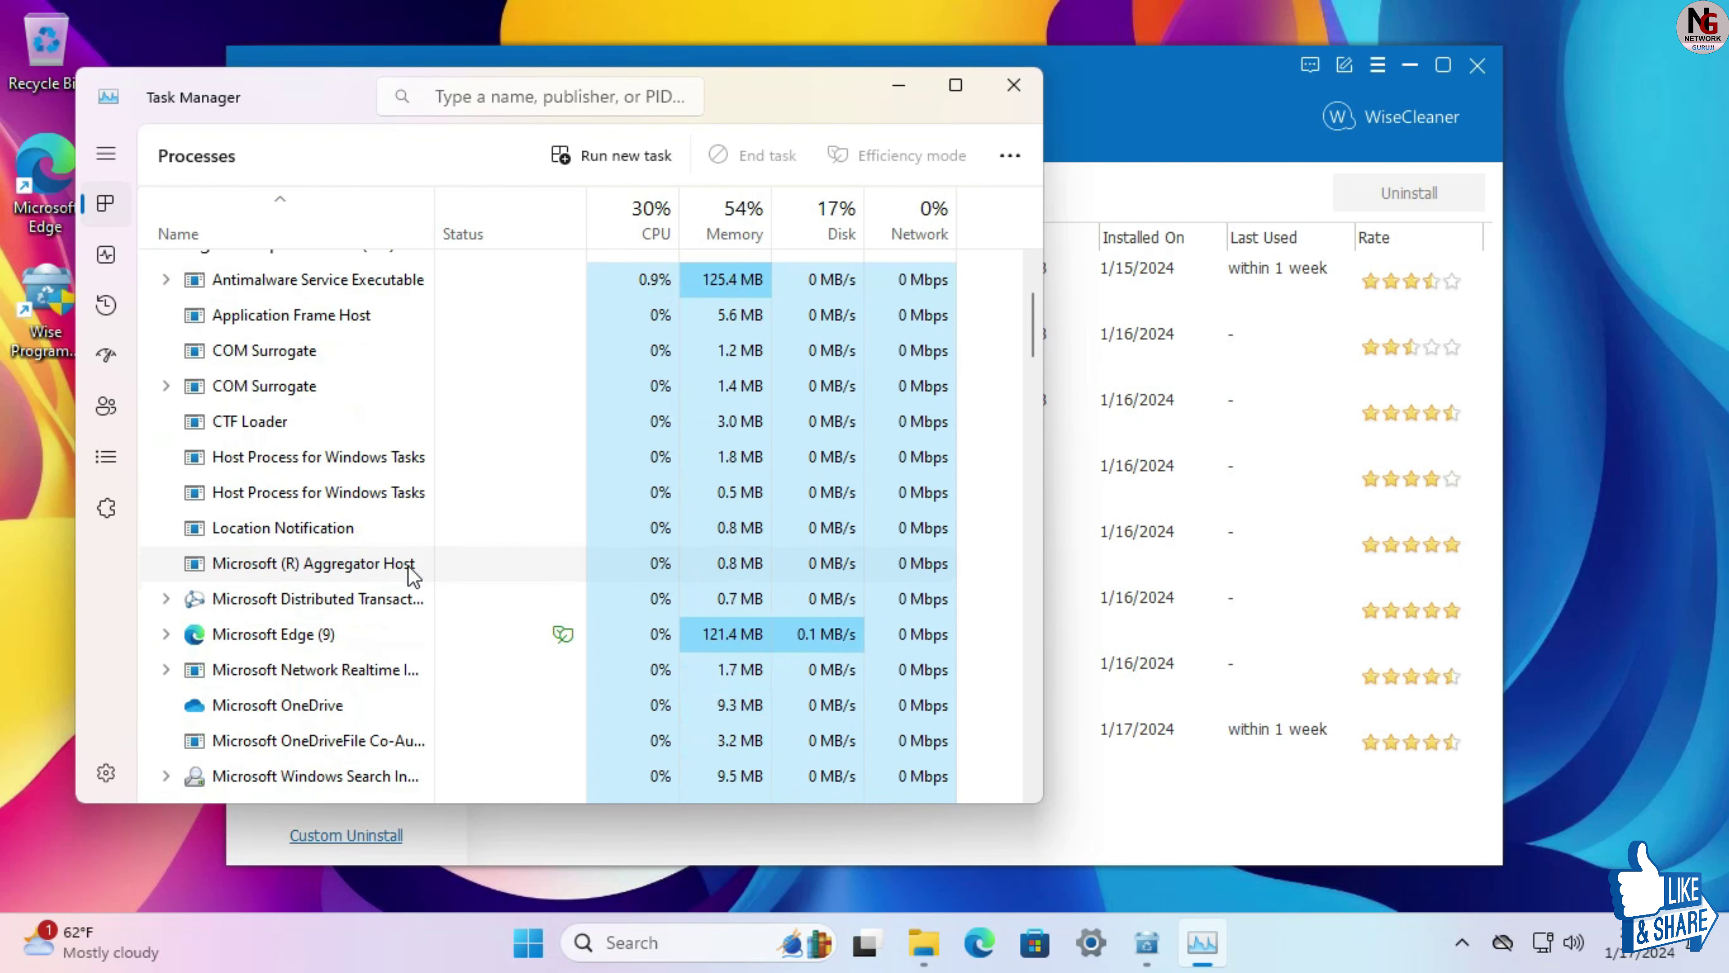
pyautogui.scroll(-1, 414, 576)
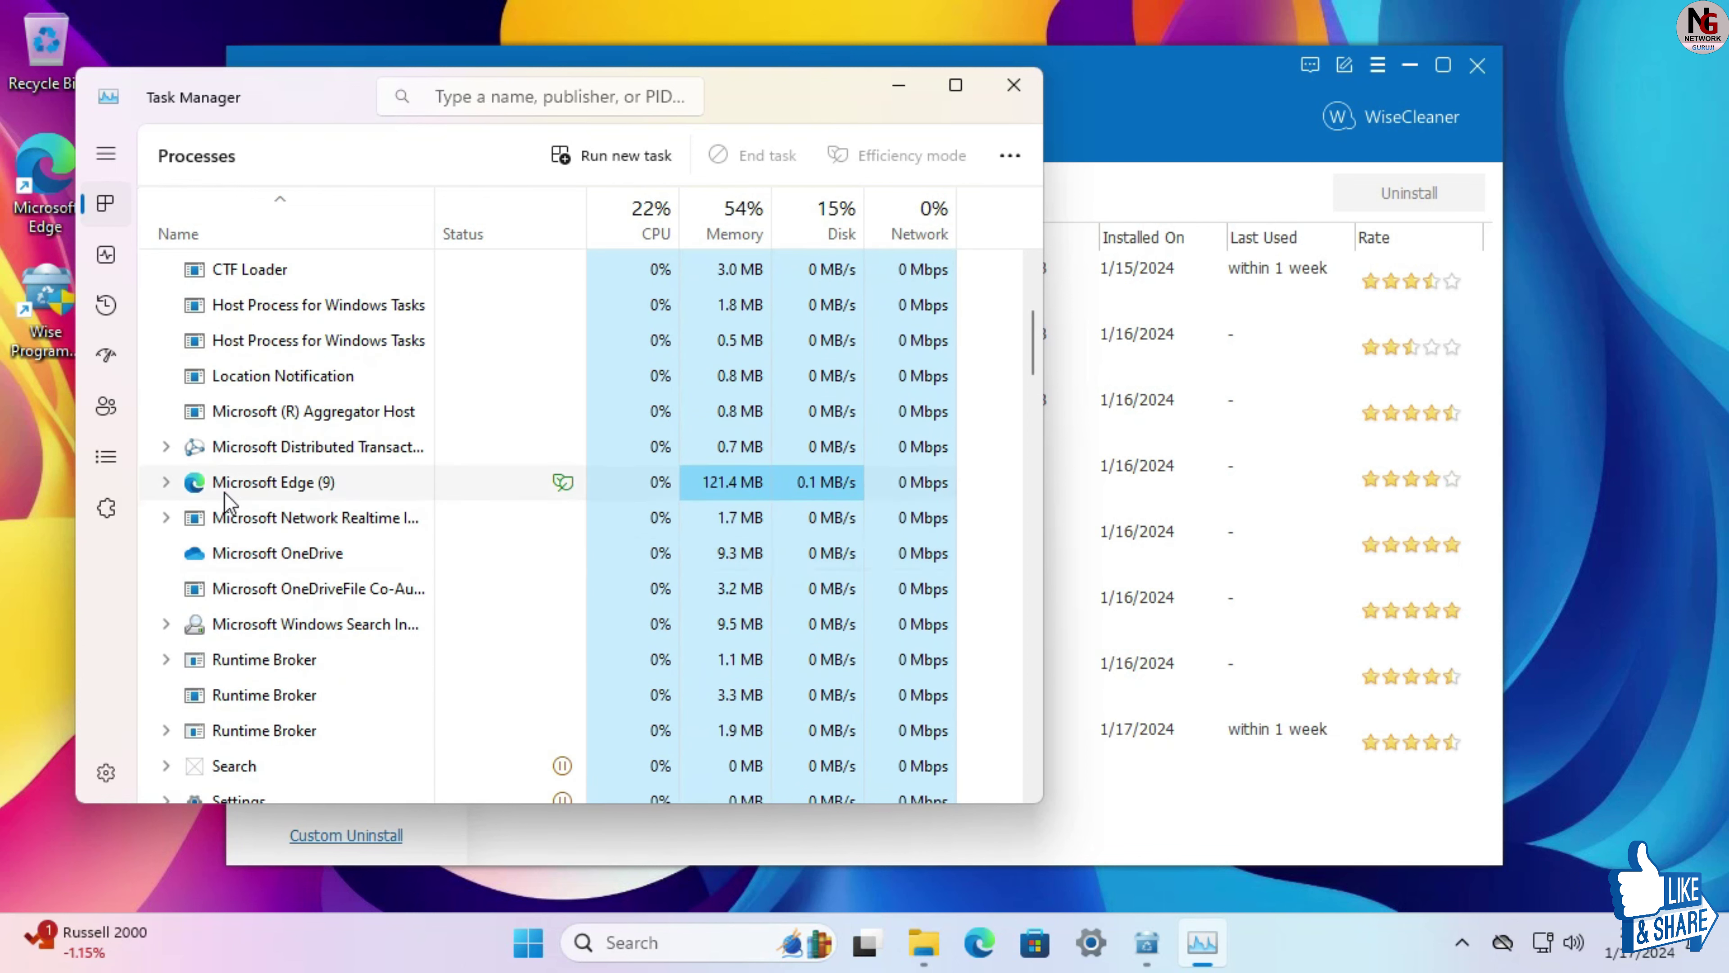
pyautogui.click(307, 484)
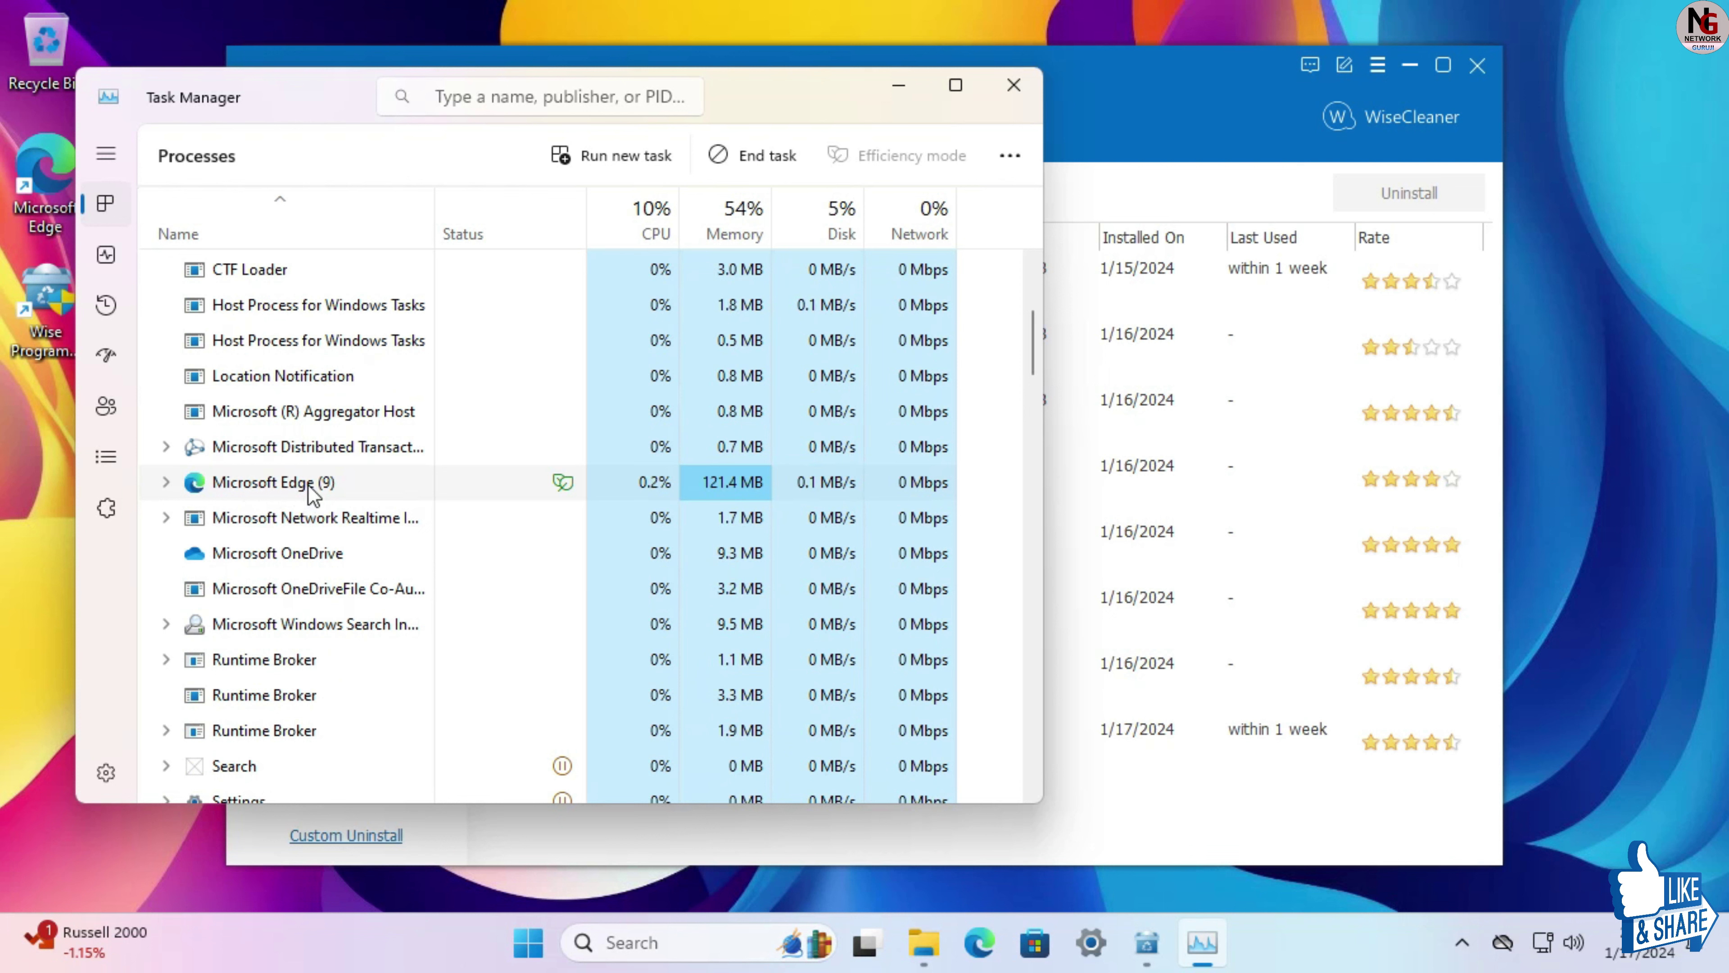
pyautogui.rightClick(308, 484)
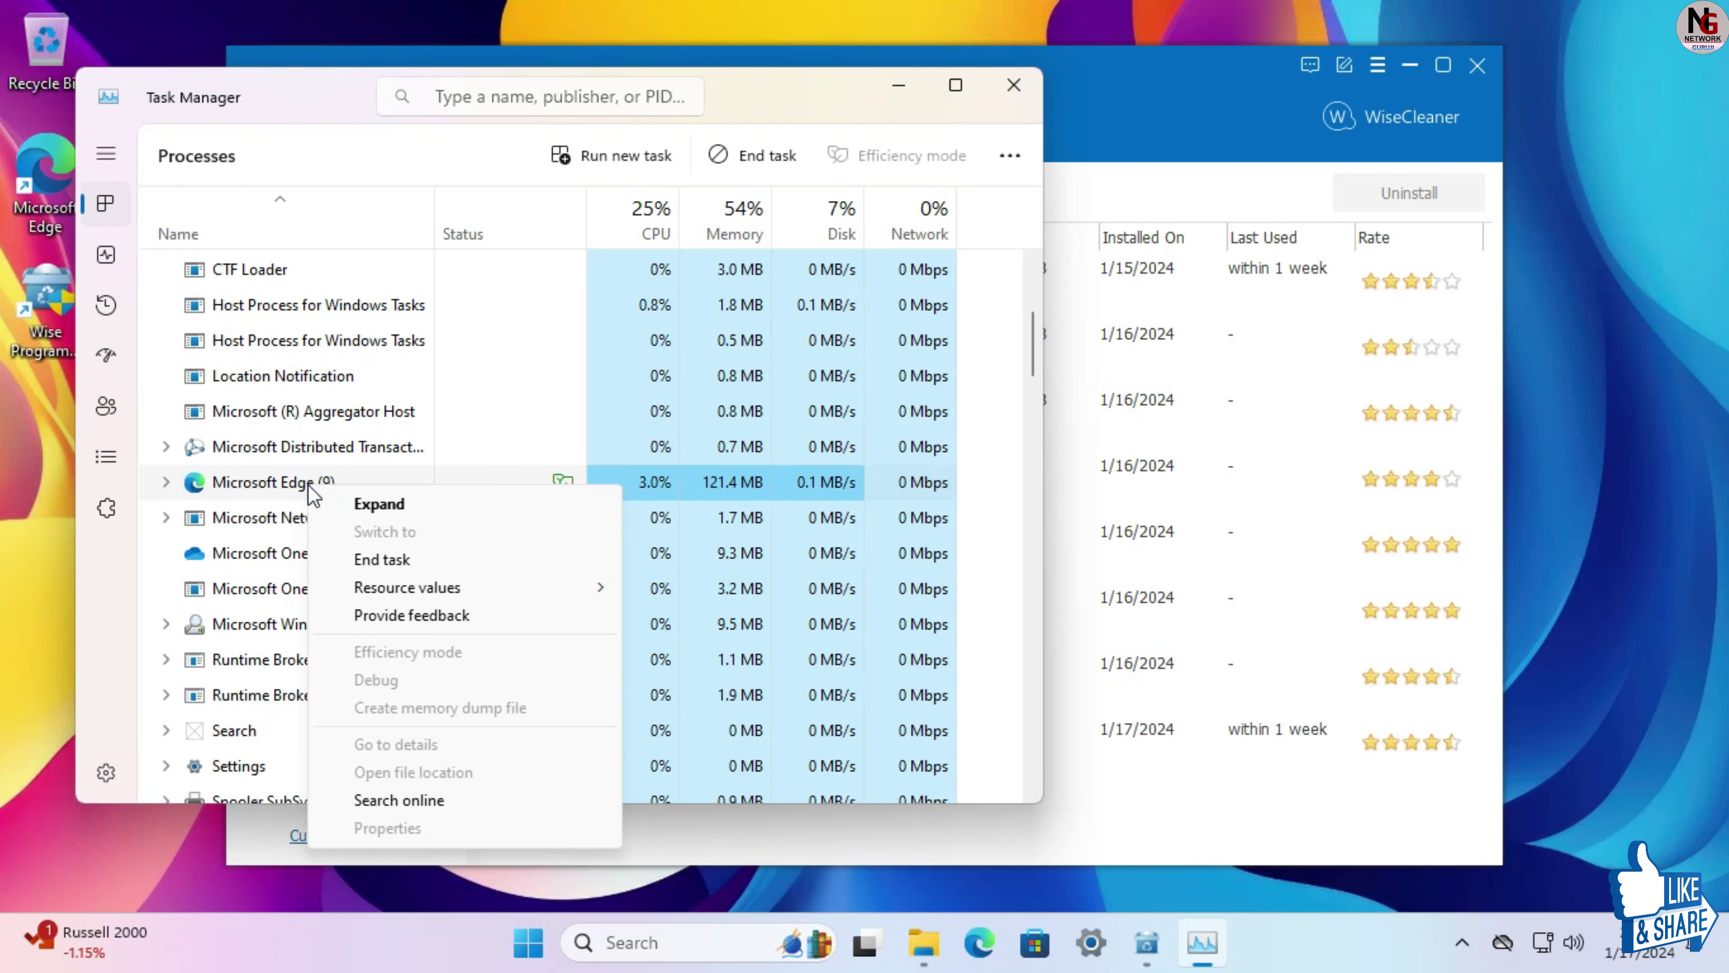
pyautogui.click(377, 561)
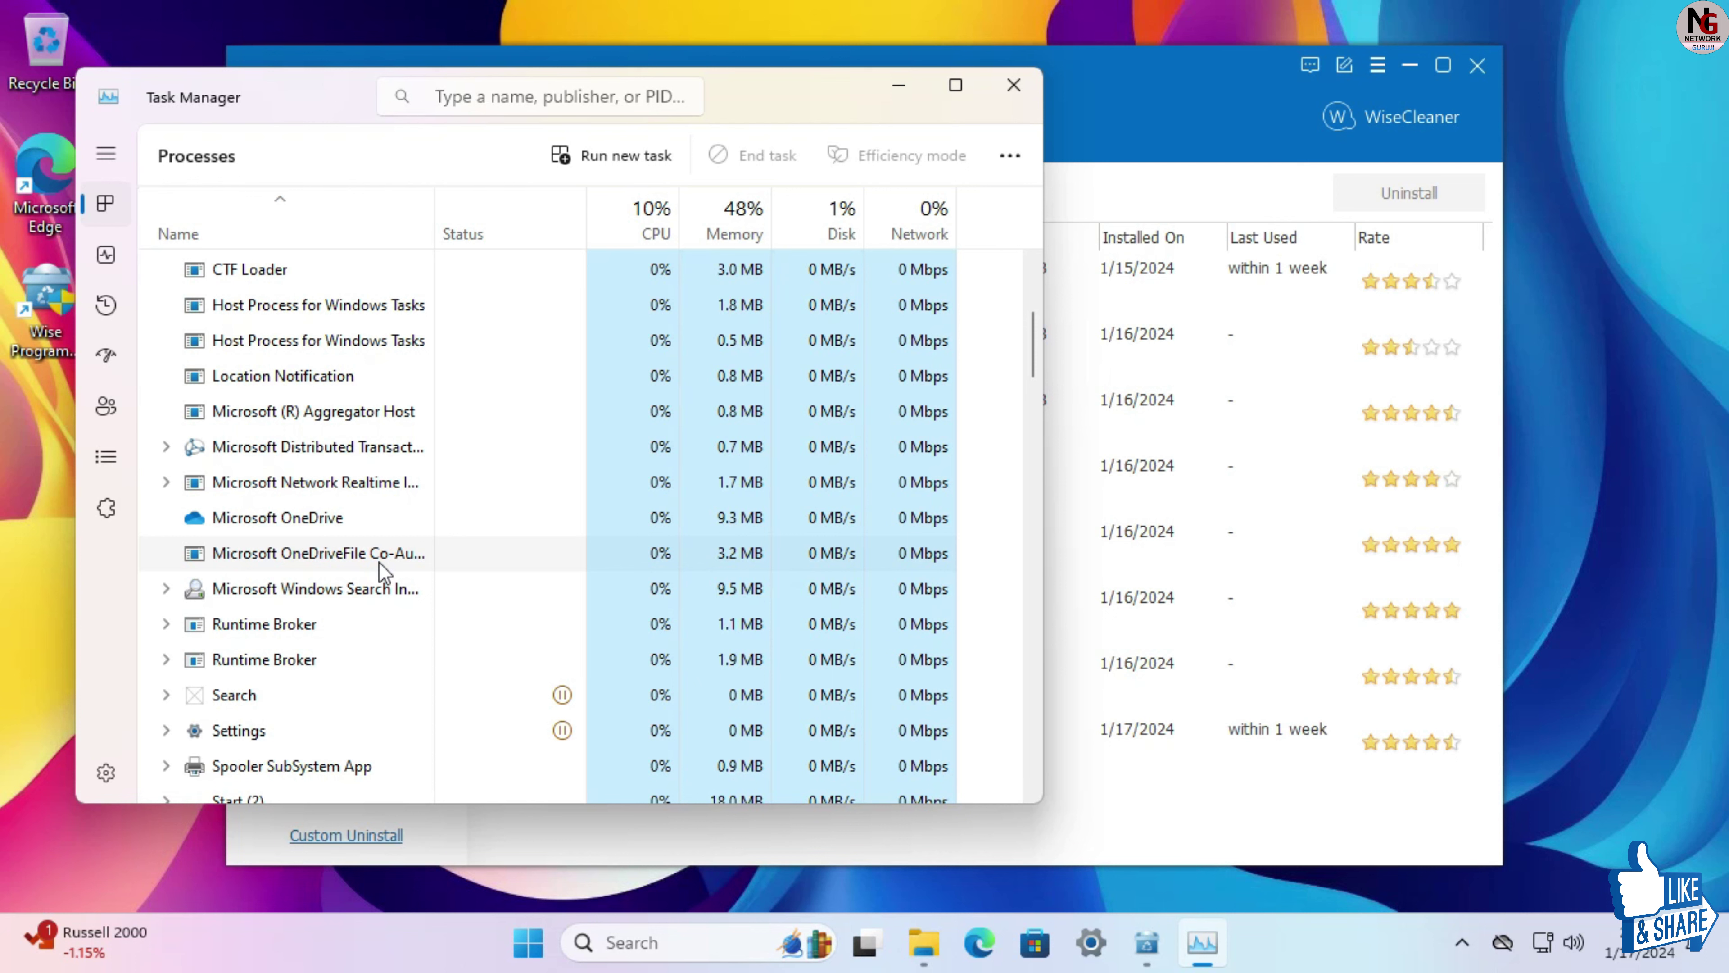
# Step: Examine Task Manager's processes and detailed process list for remaining Microsoft Edge entries, and close Task Manager
pyautogui.scroll(-3, 381, 561)
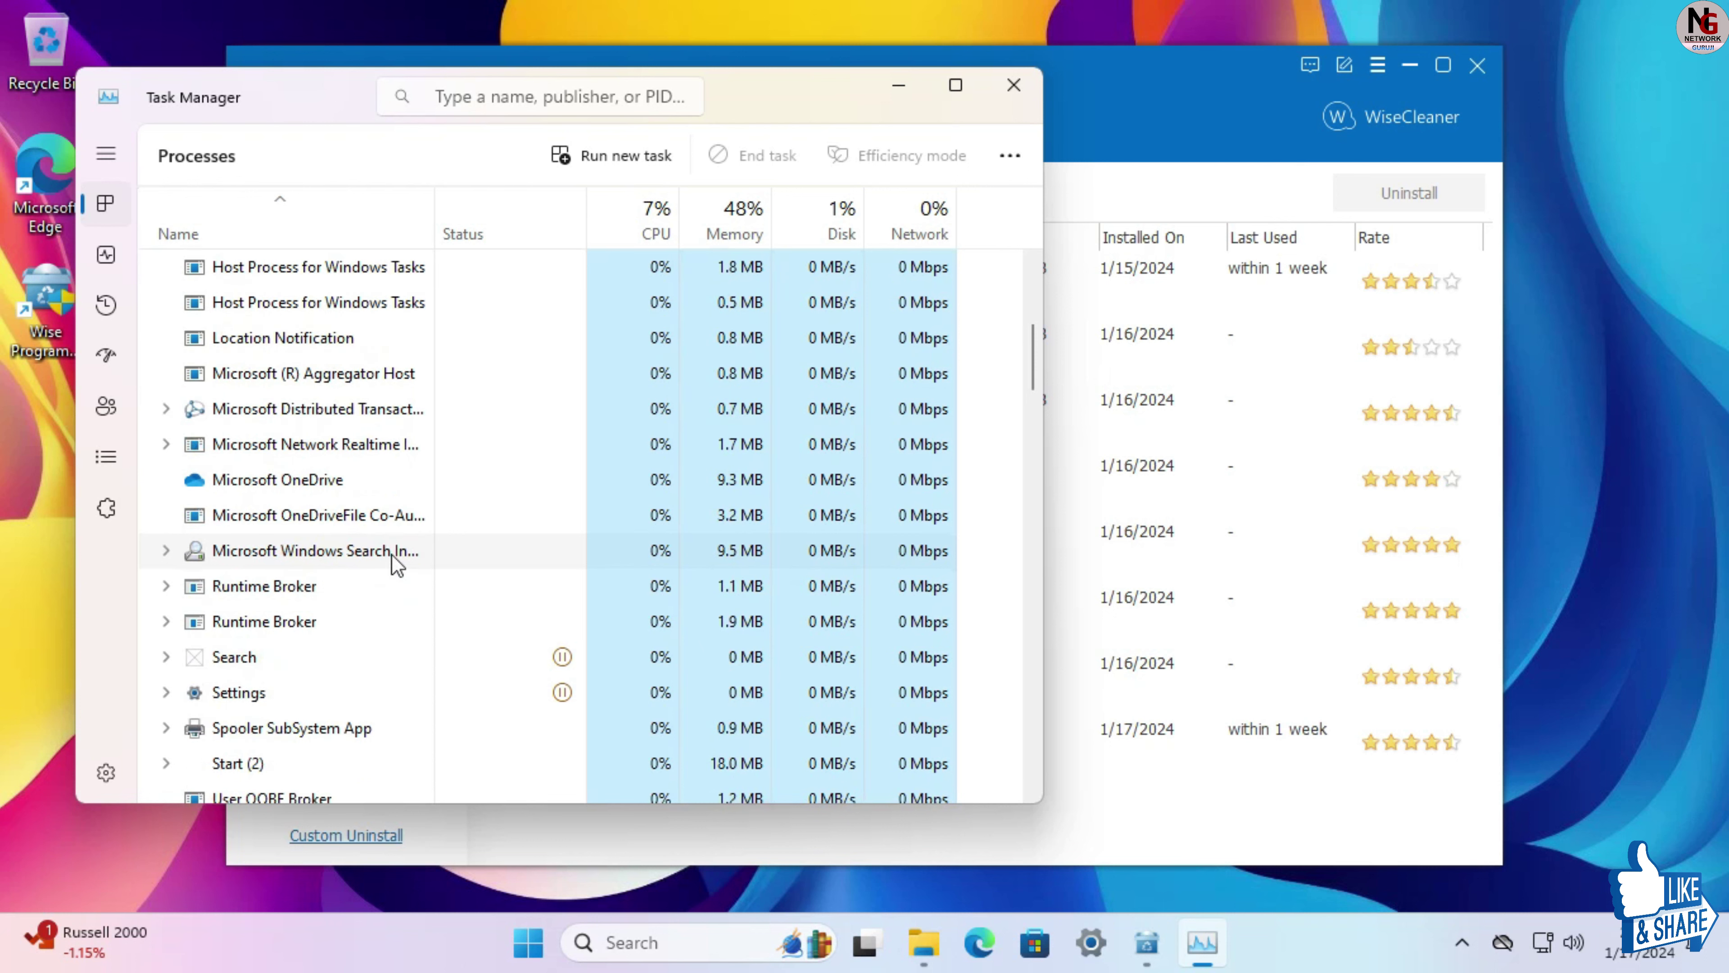
pyautogui.scroll(-5, 397, 554)
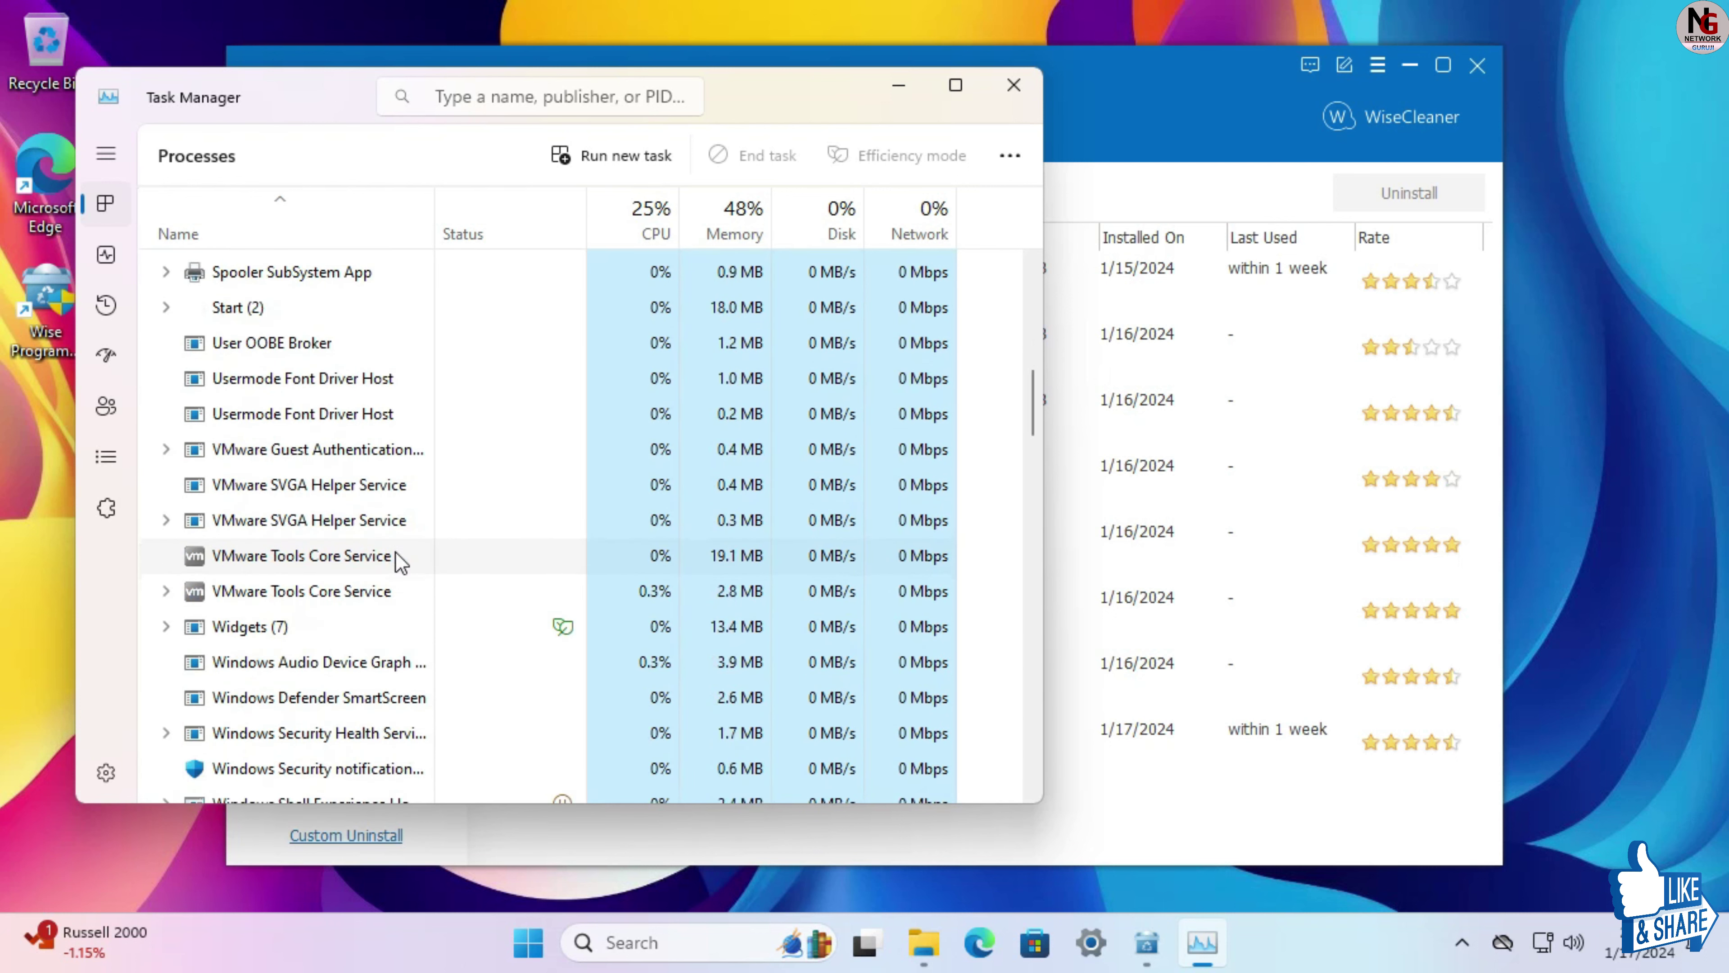
pyautogui.scroll(-2, 397, 560)
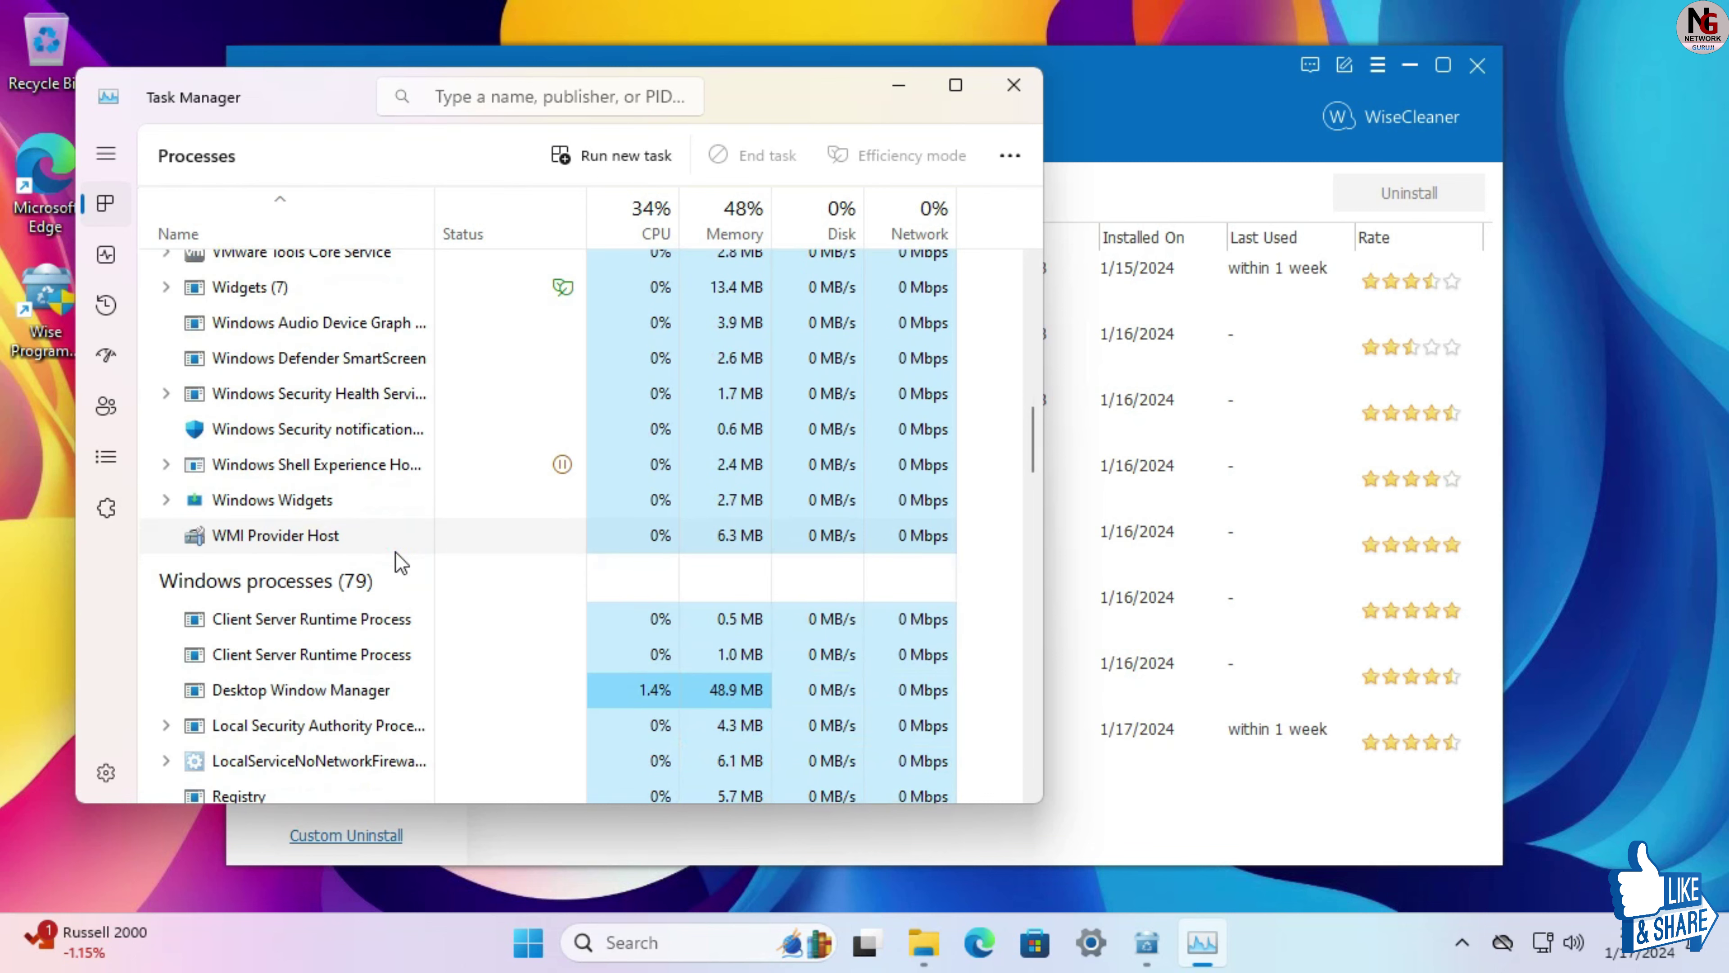
pyautogui.scroll(8, 400, 563)
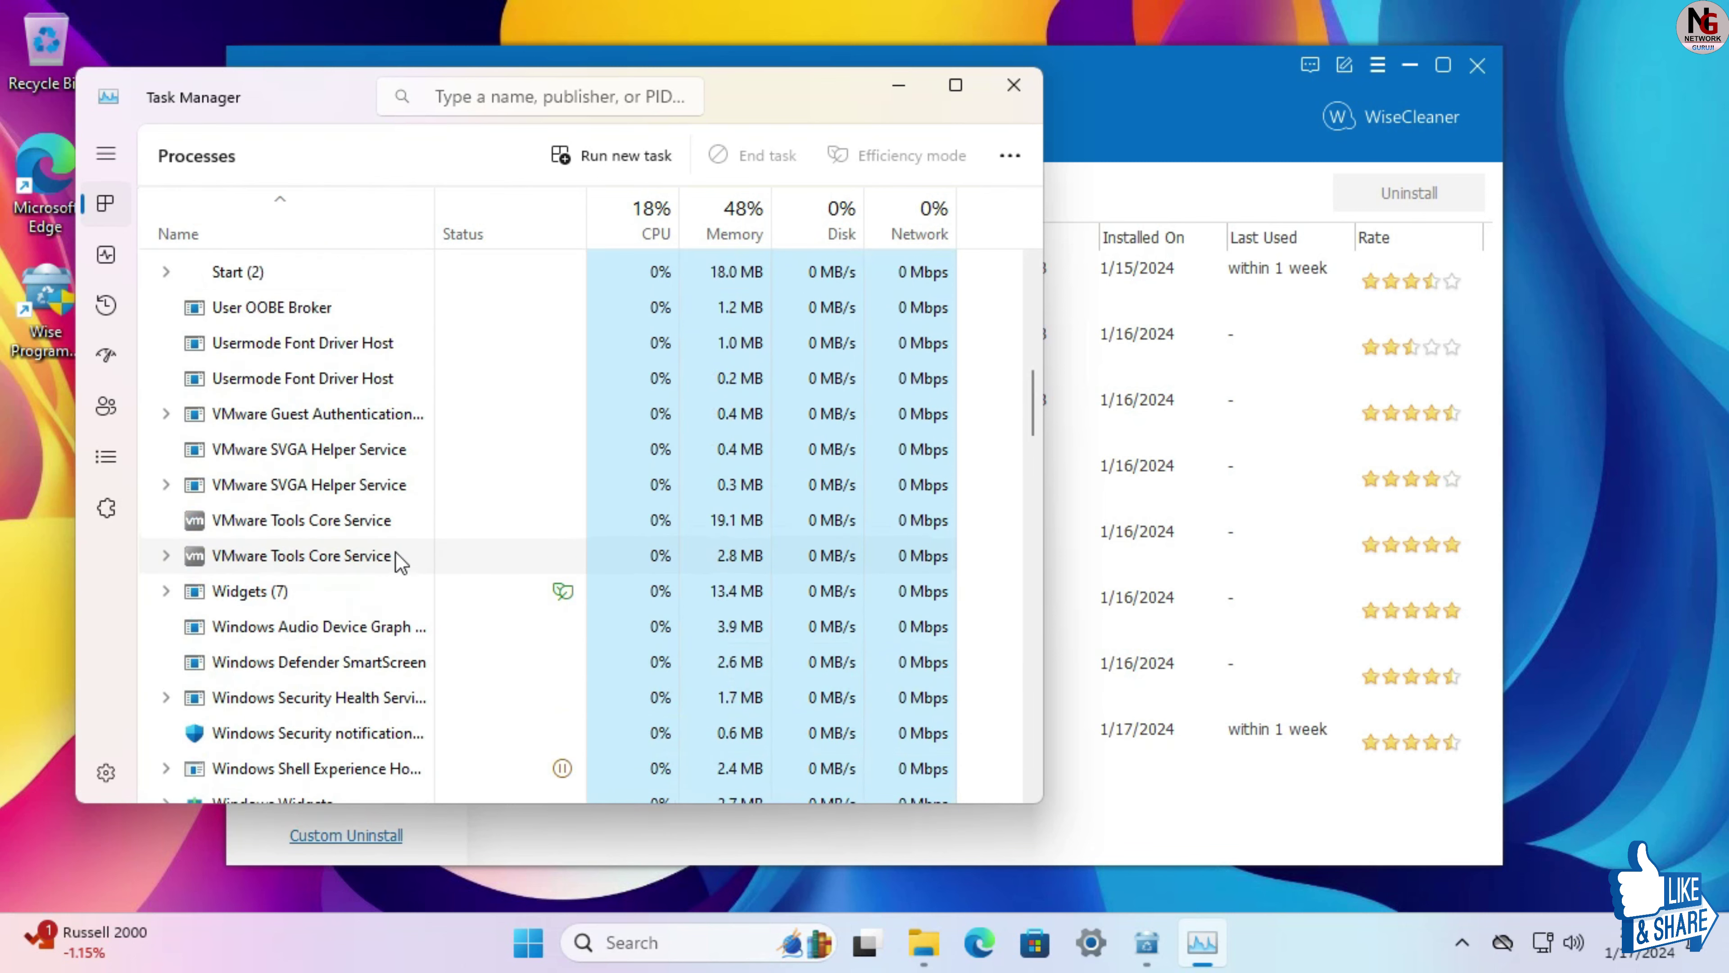
pyautogui.click(111, 465)
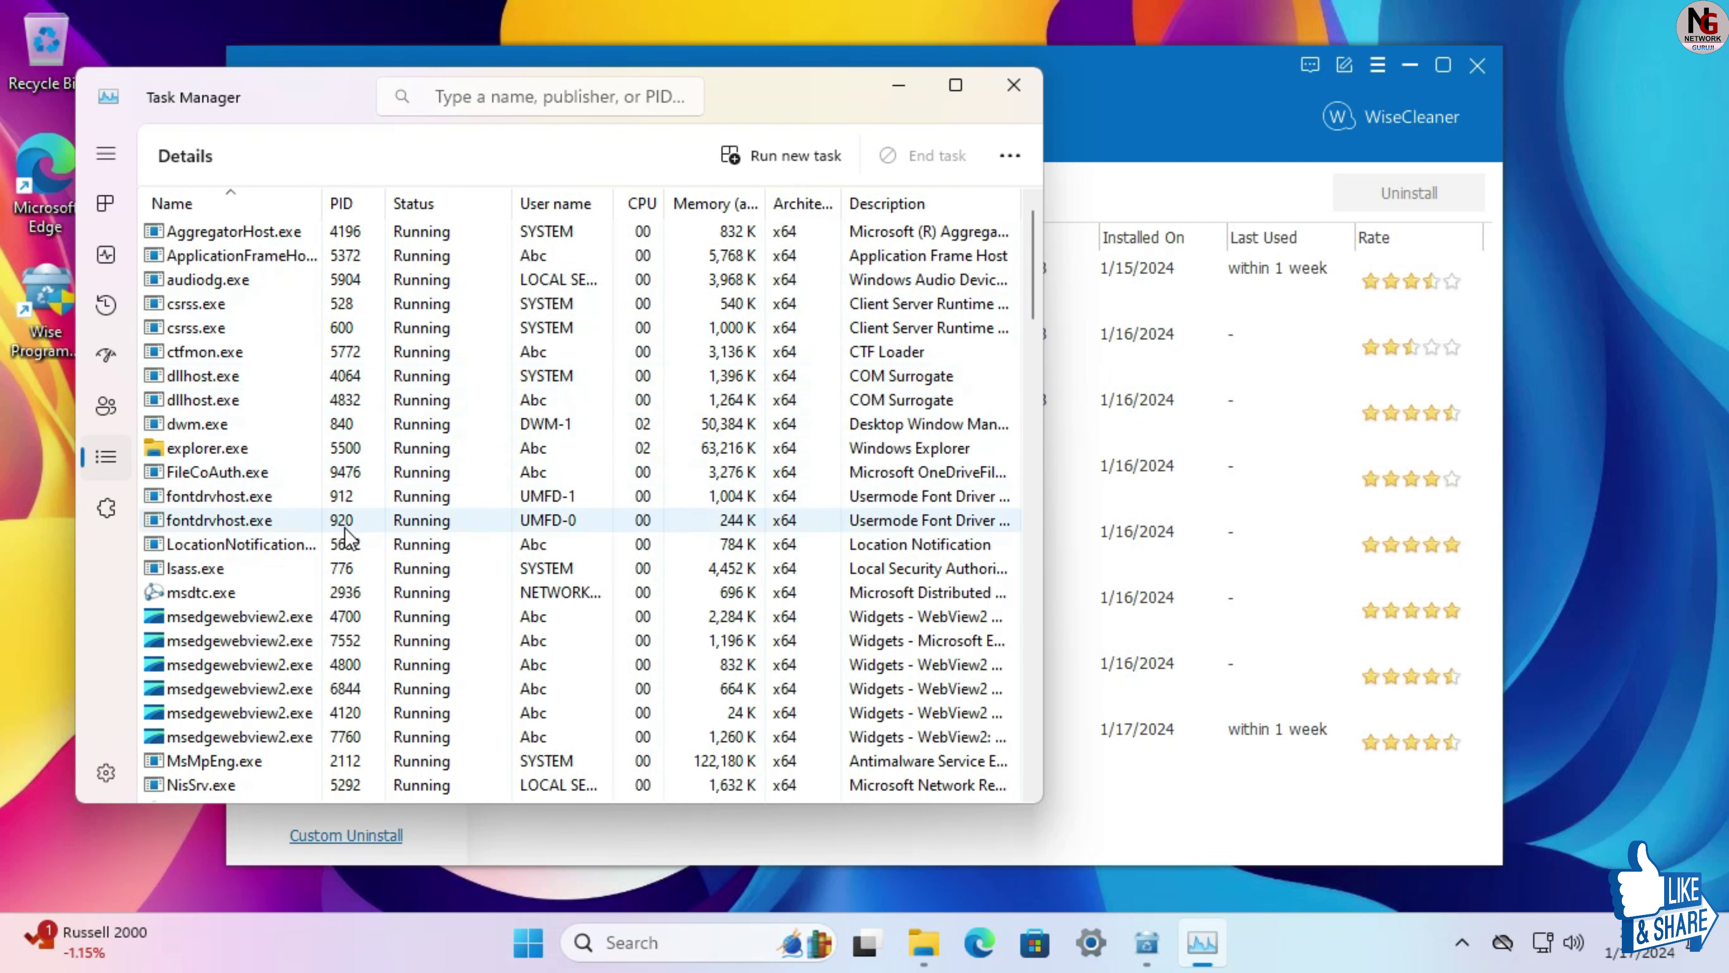
pyautogui.scroll(-12, 347, 538)
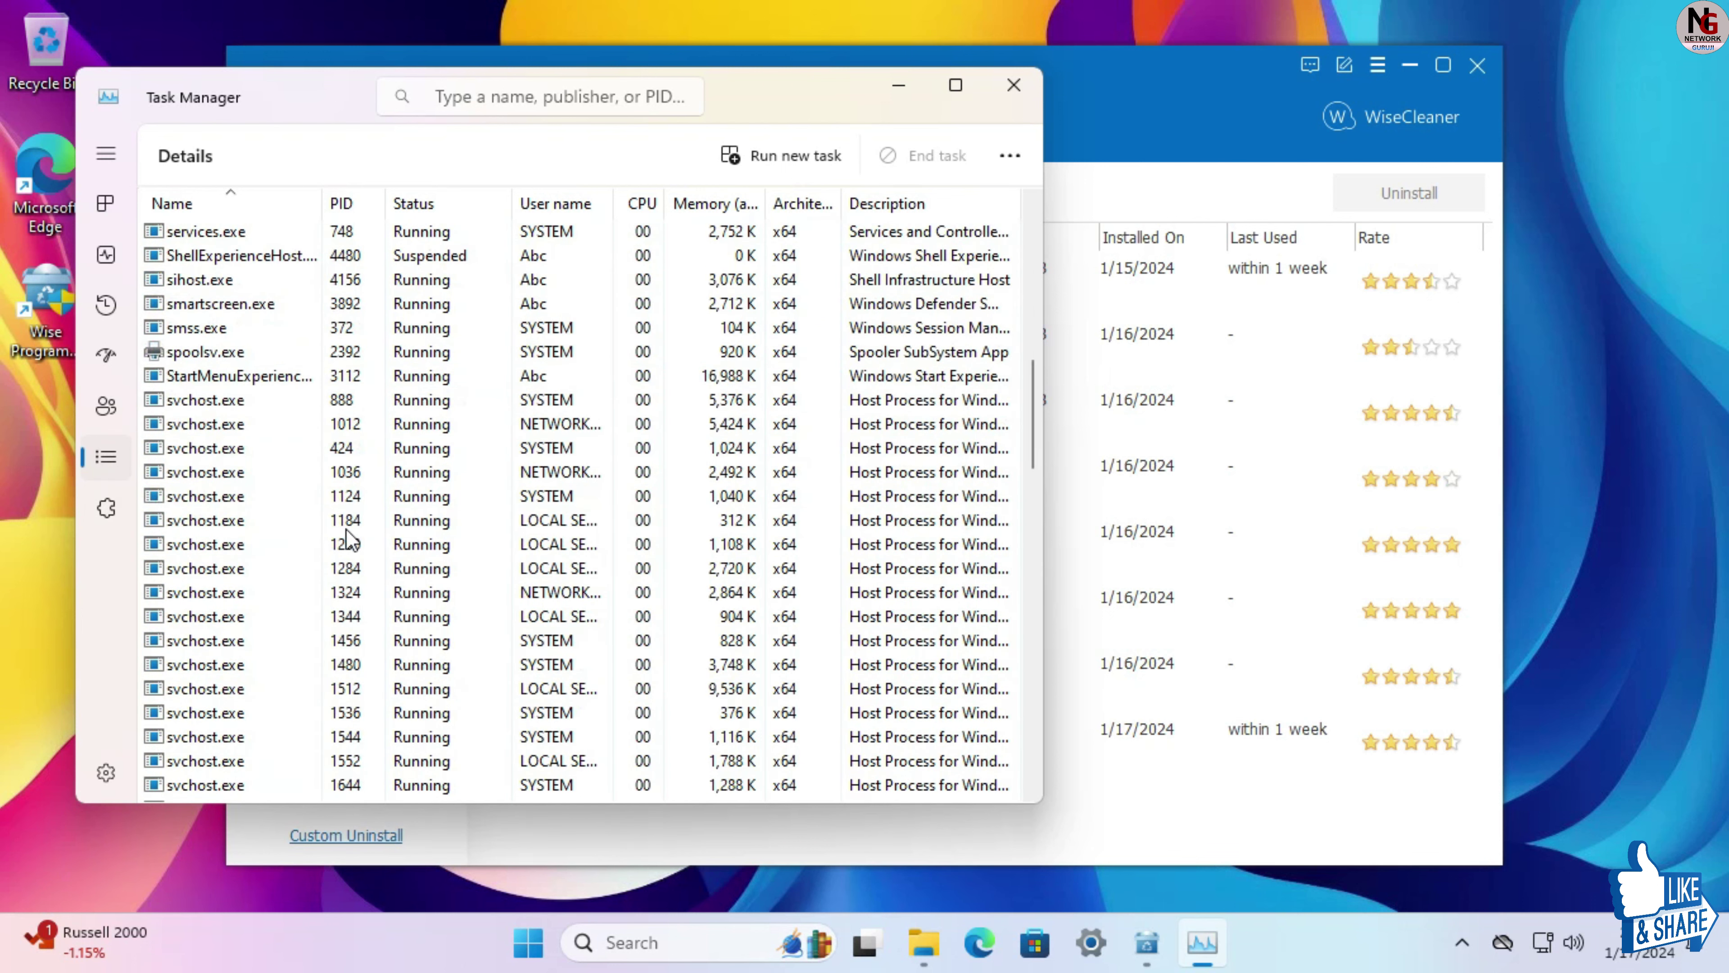
pyautogui.scroll(-3, 347, 539)
pyautogui.scroll(-12, 348, 538)
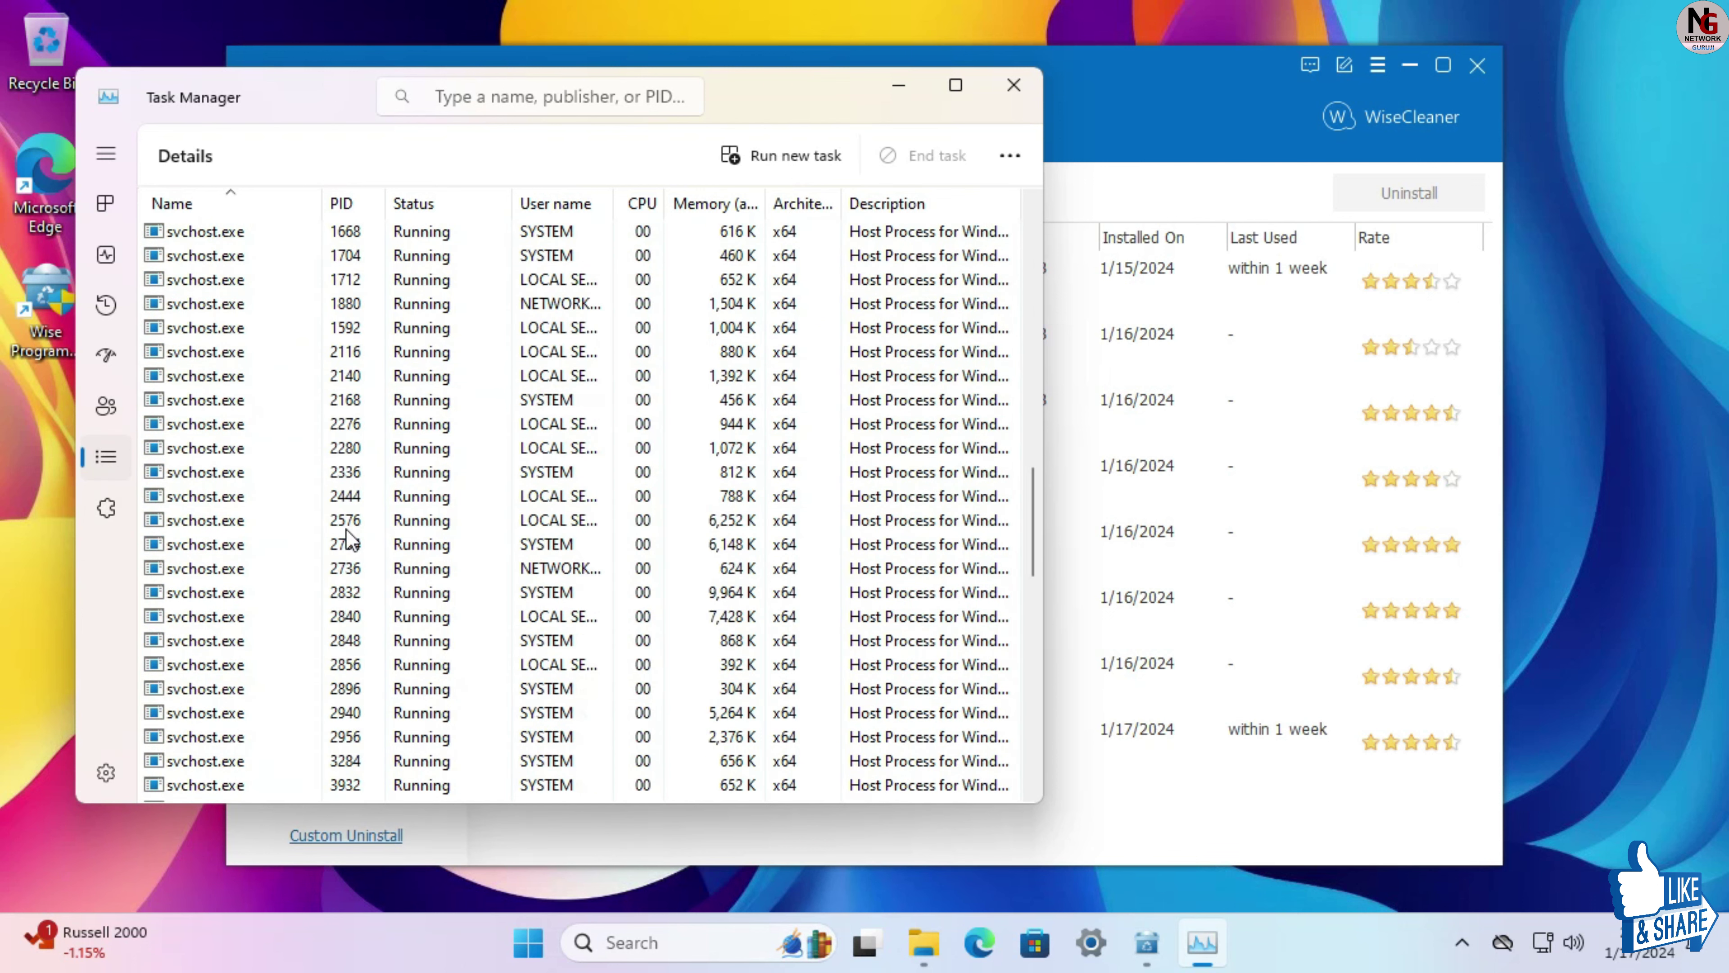
pyautogui.scroll(-5, 347, 538)
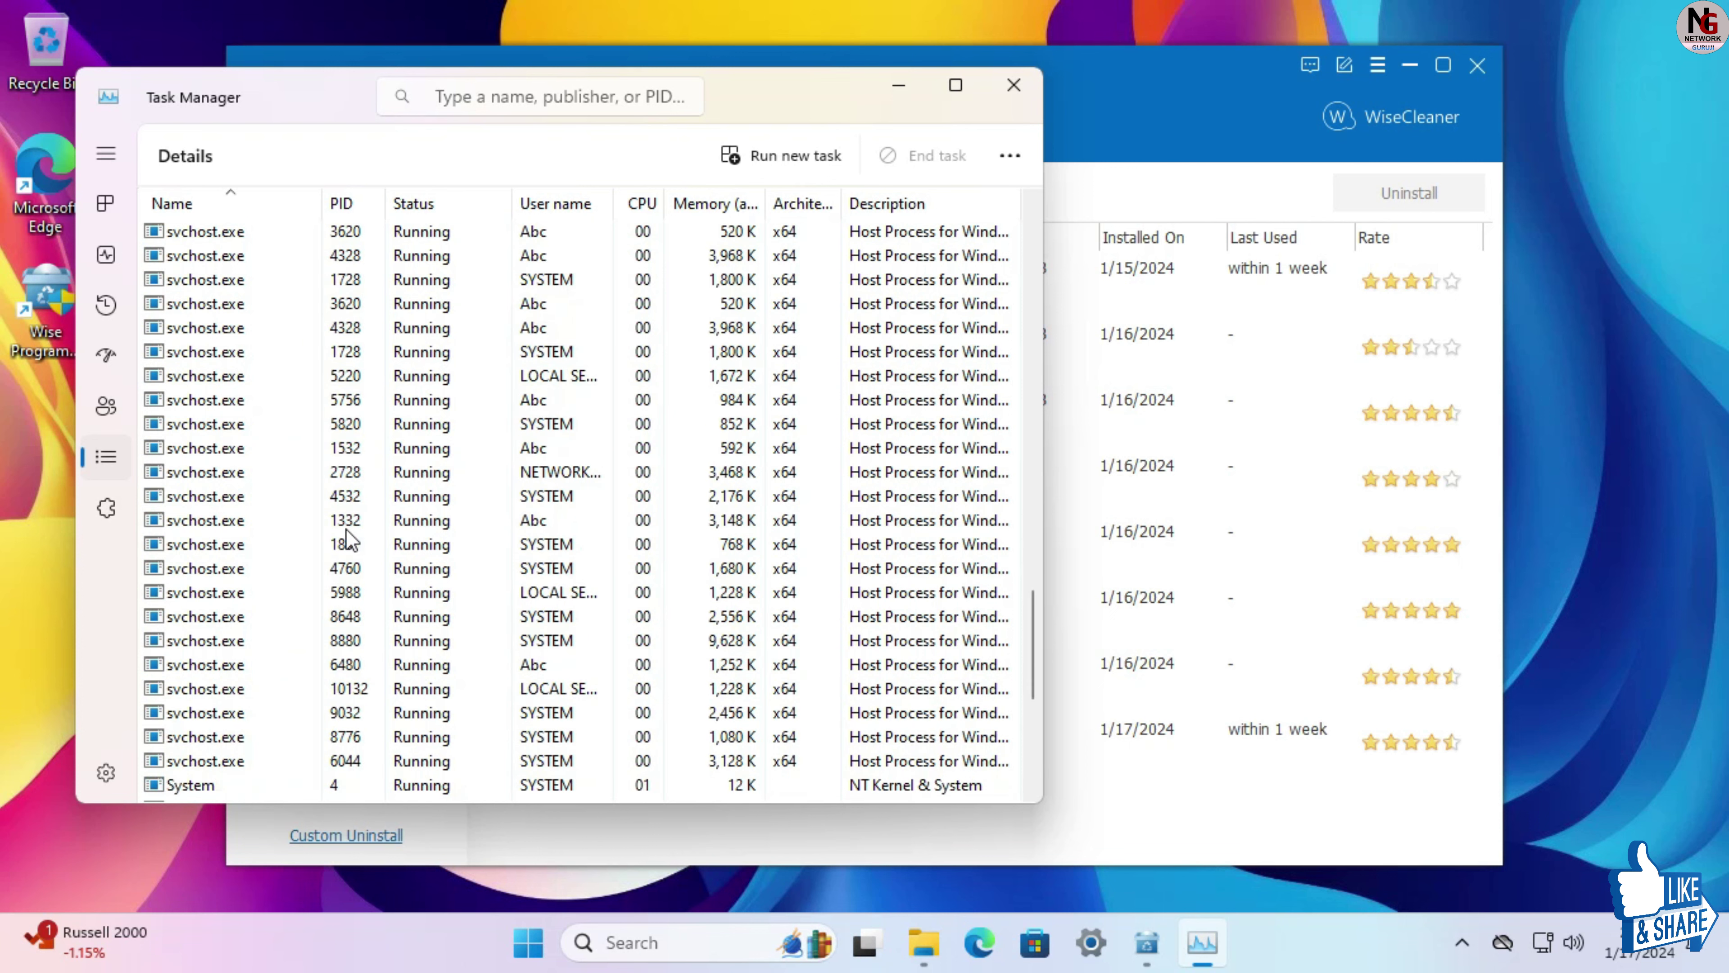
pyautogui.scroll(10, 348, 538)
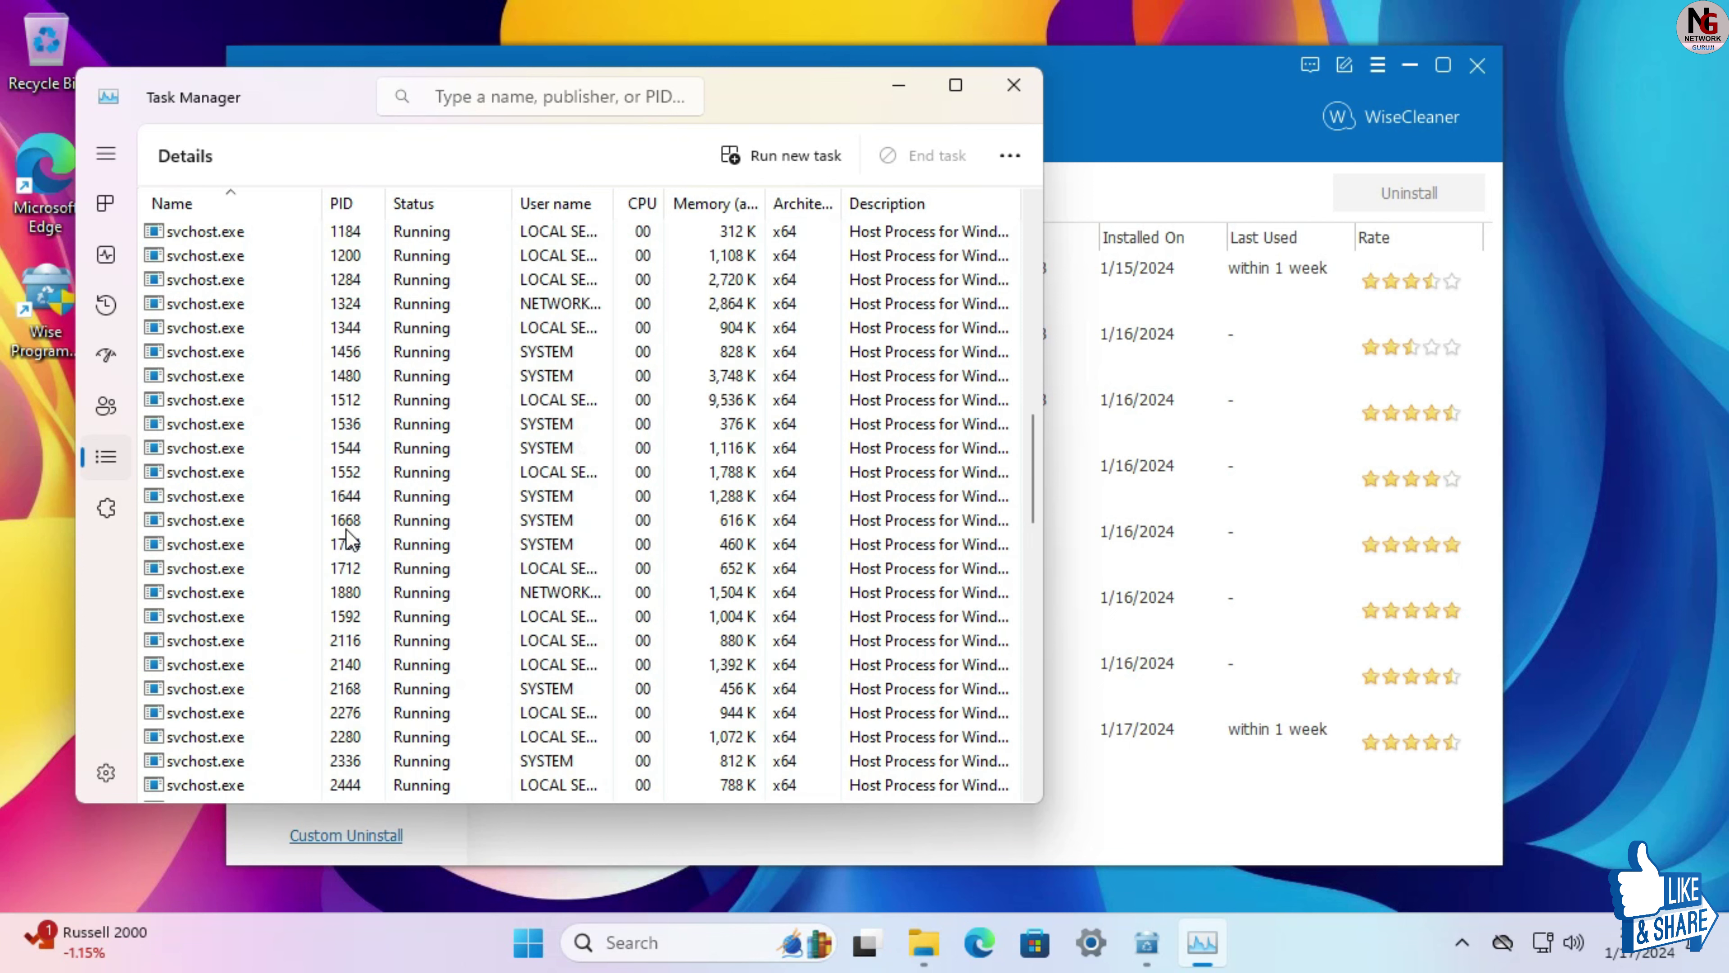
pyautogui.scroll(4, 348, 538)
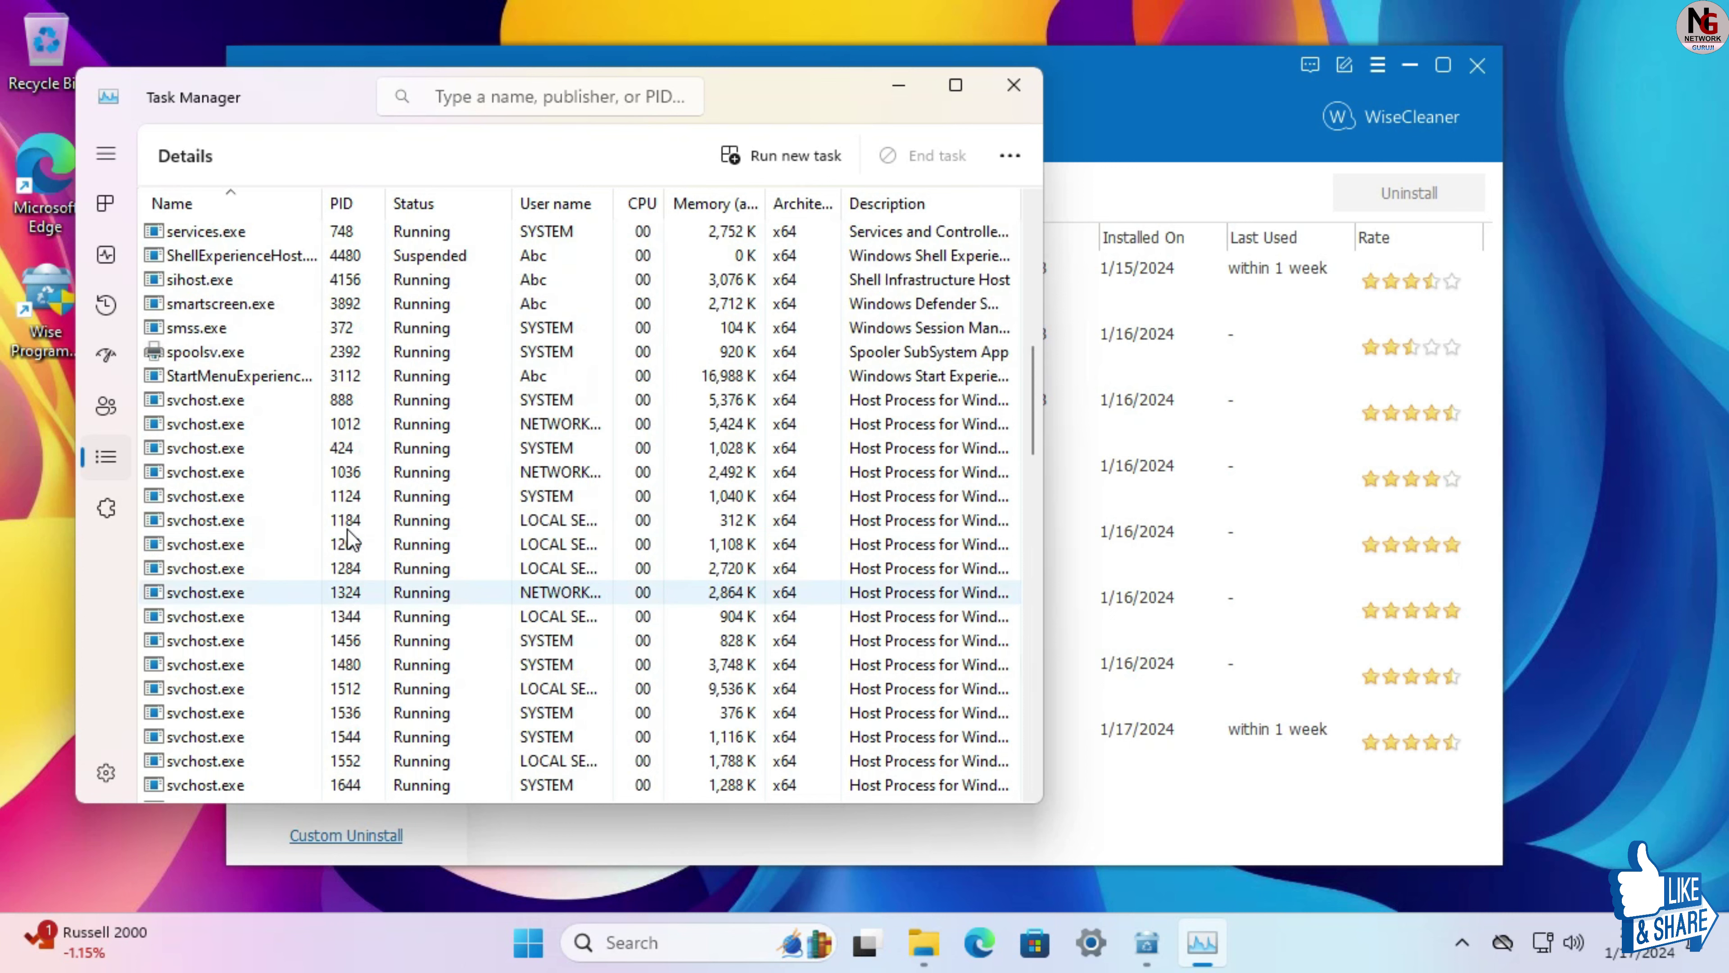
pyautogui.scroll(10, 349, 538)
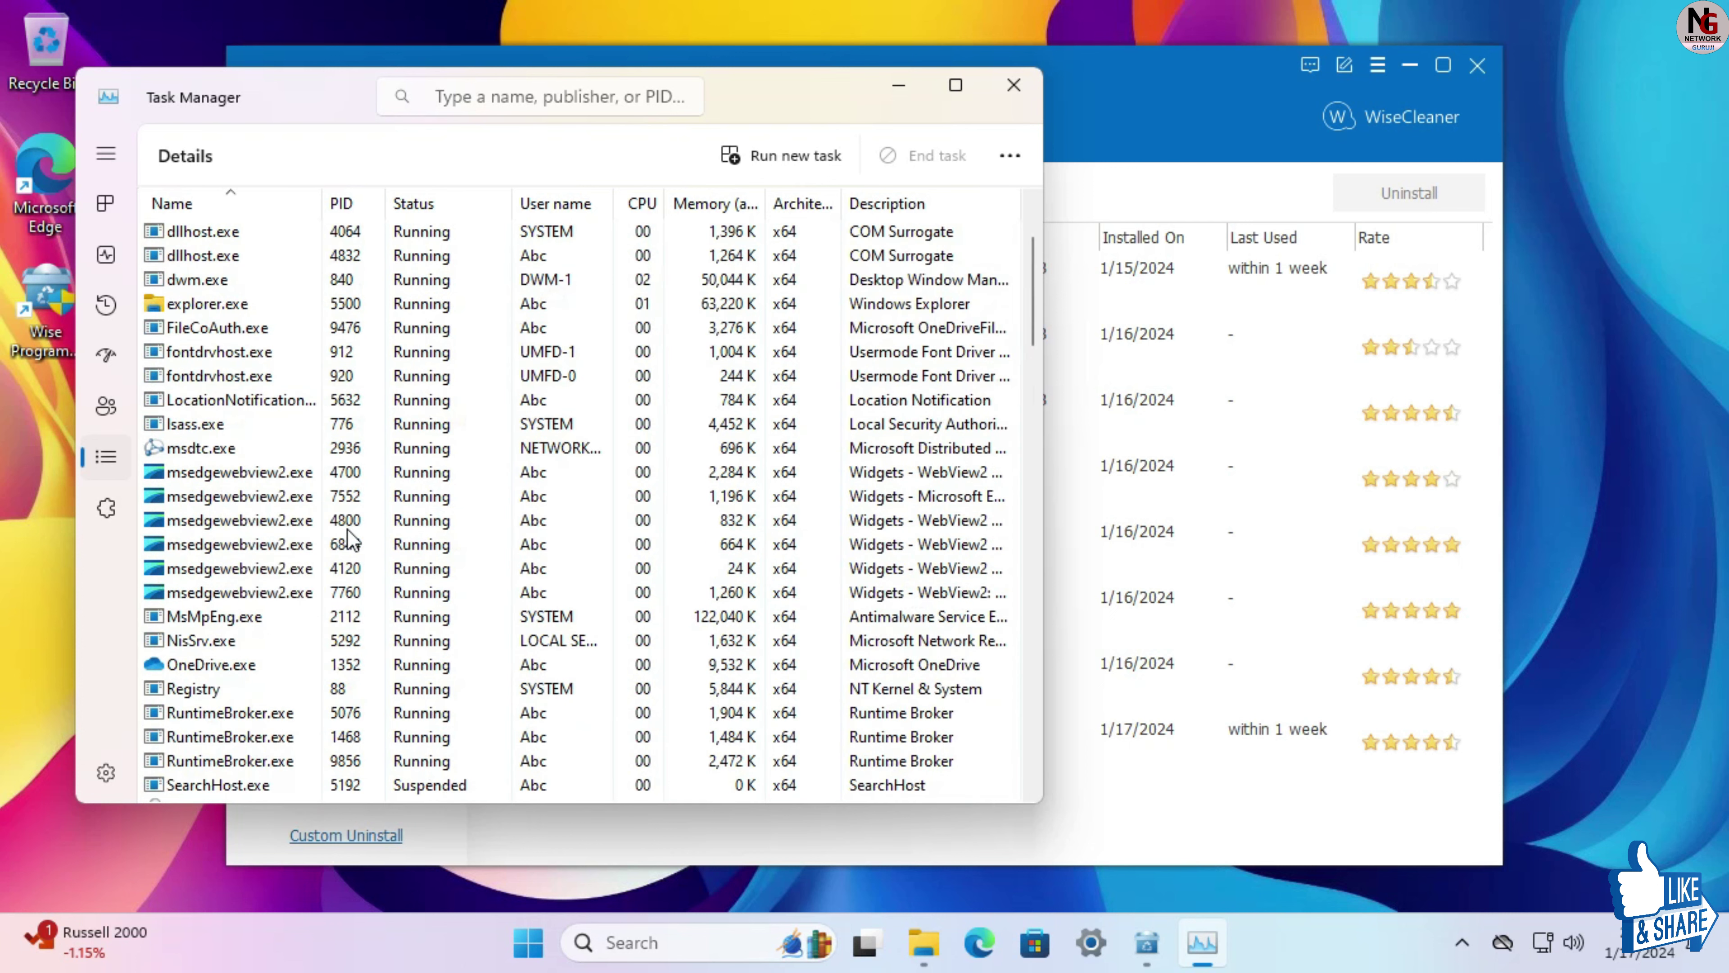
pyautogui.scroll(2, 348, 538)
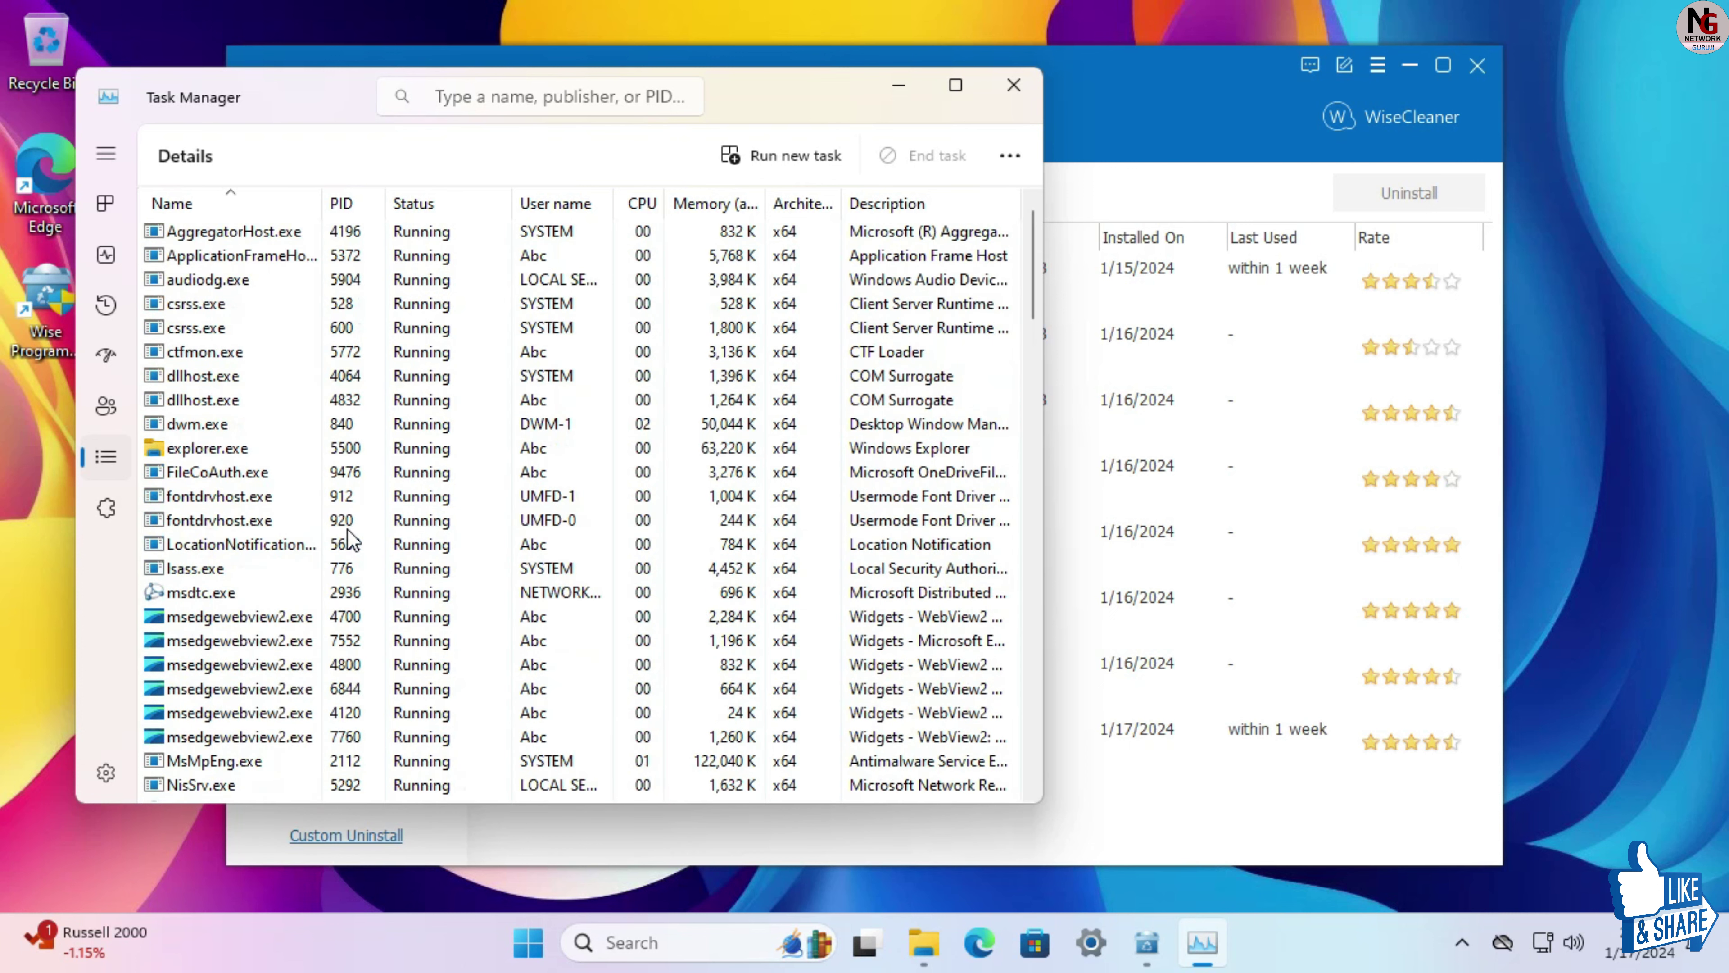
pyautogui.click(1012, 87)
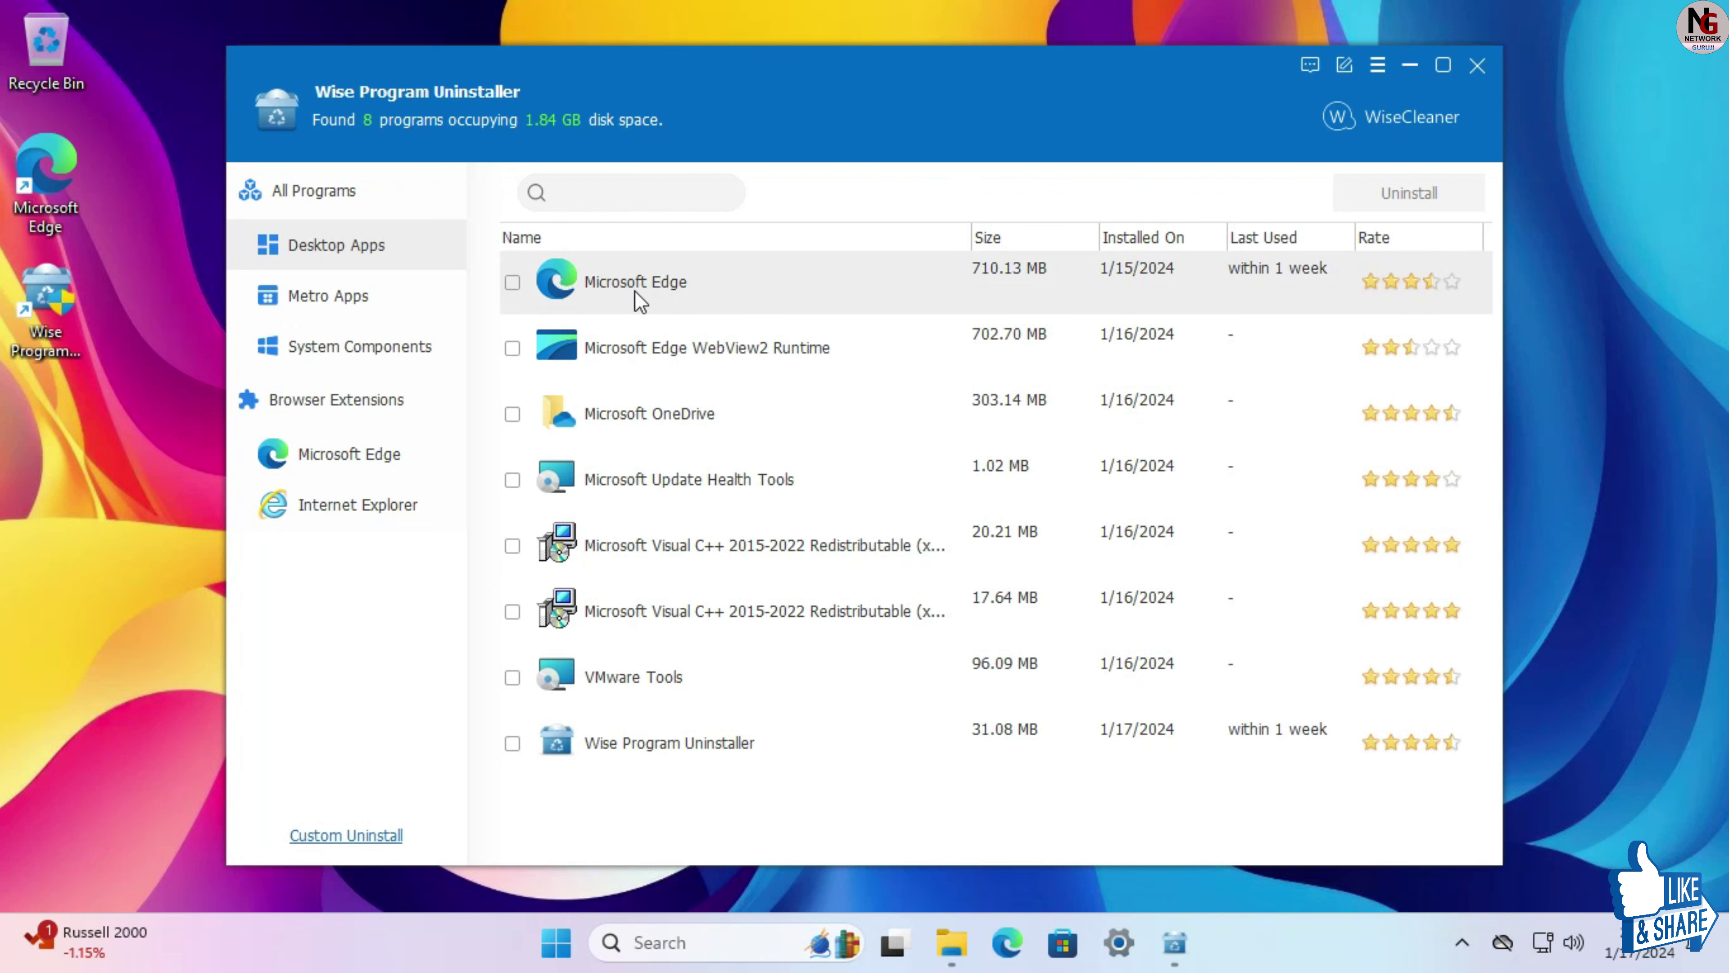
# Step: Force uninstall Microsoft Edge, remove all its associated files and registry entries, and close Wise Program Uninstaller
pyautogui.click(661, 289)
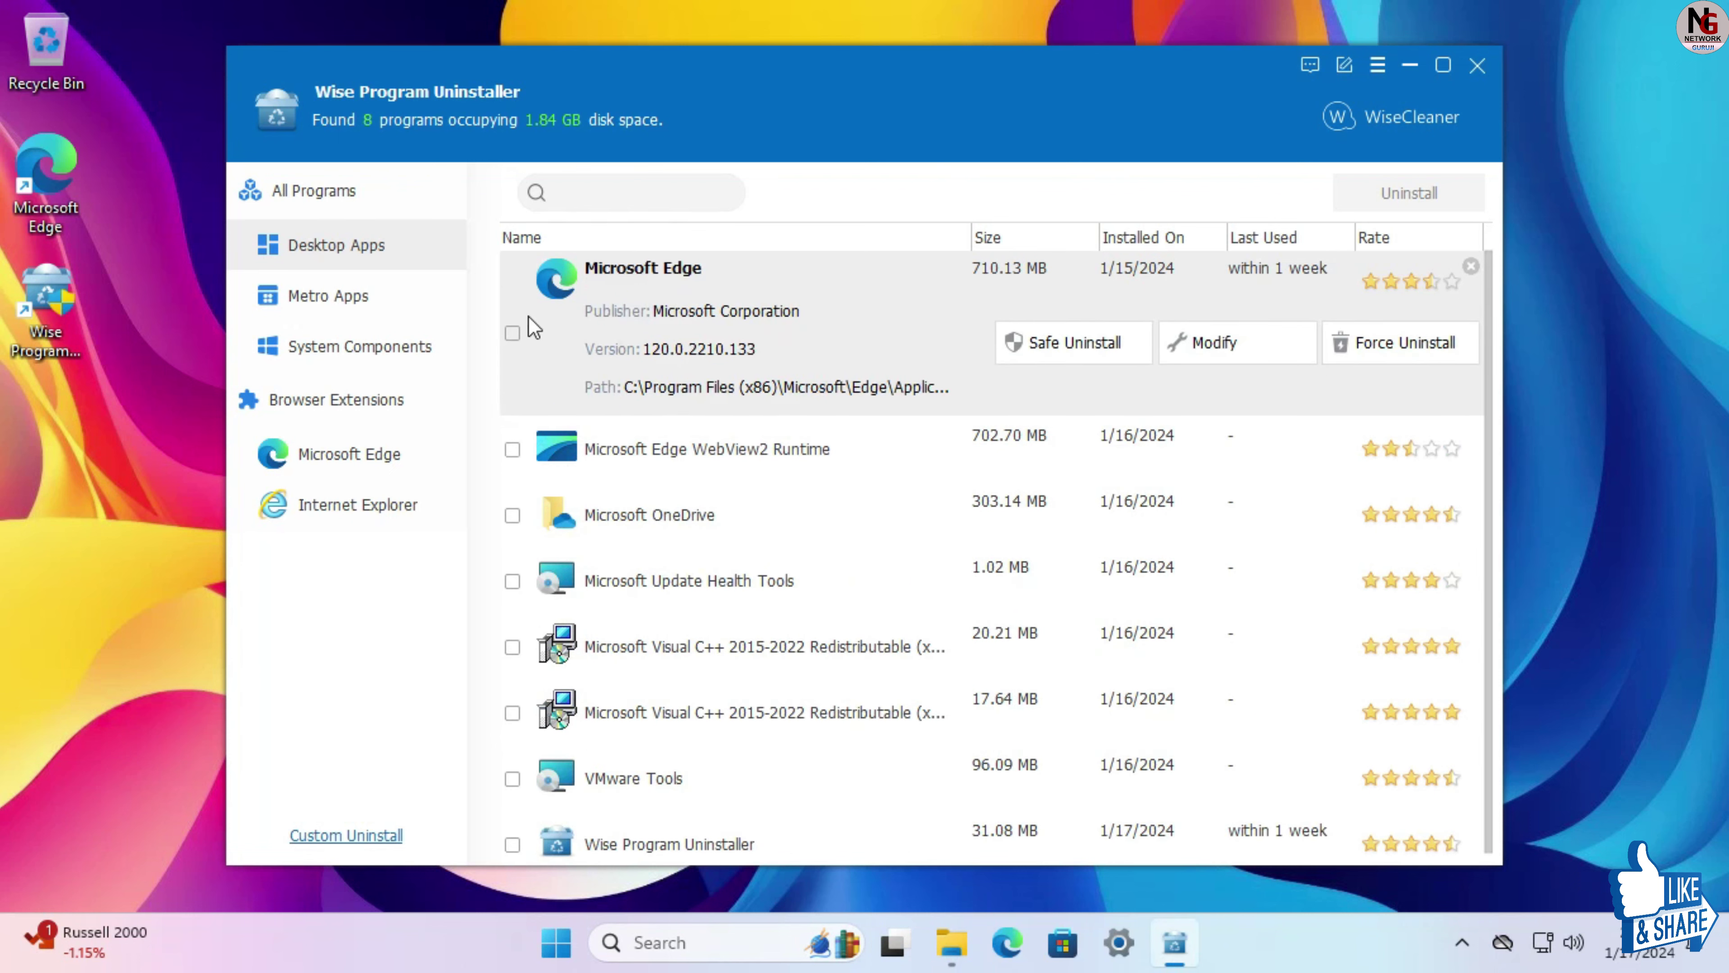
pyautogui.click(516, 332)
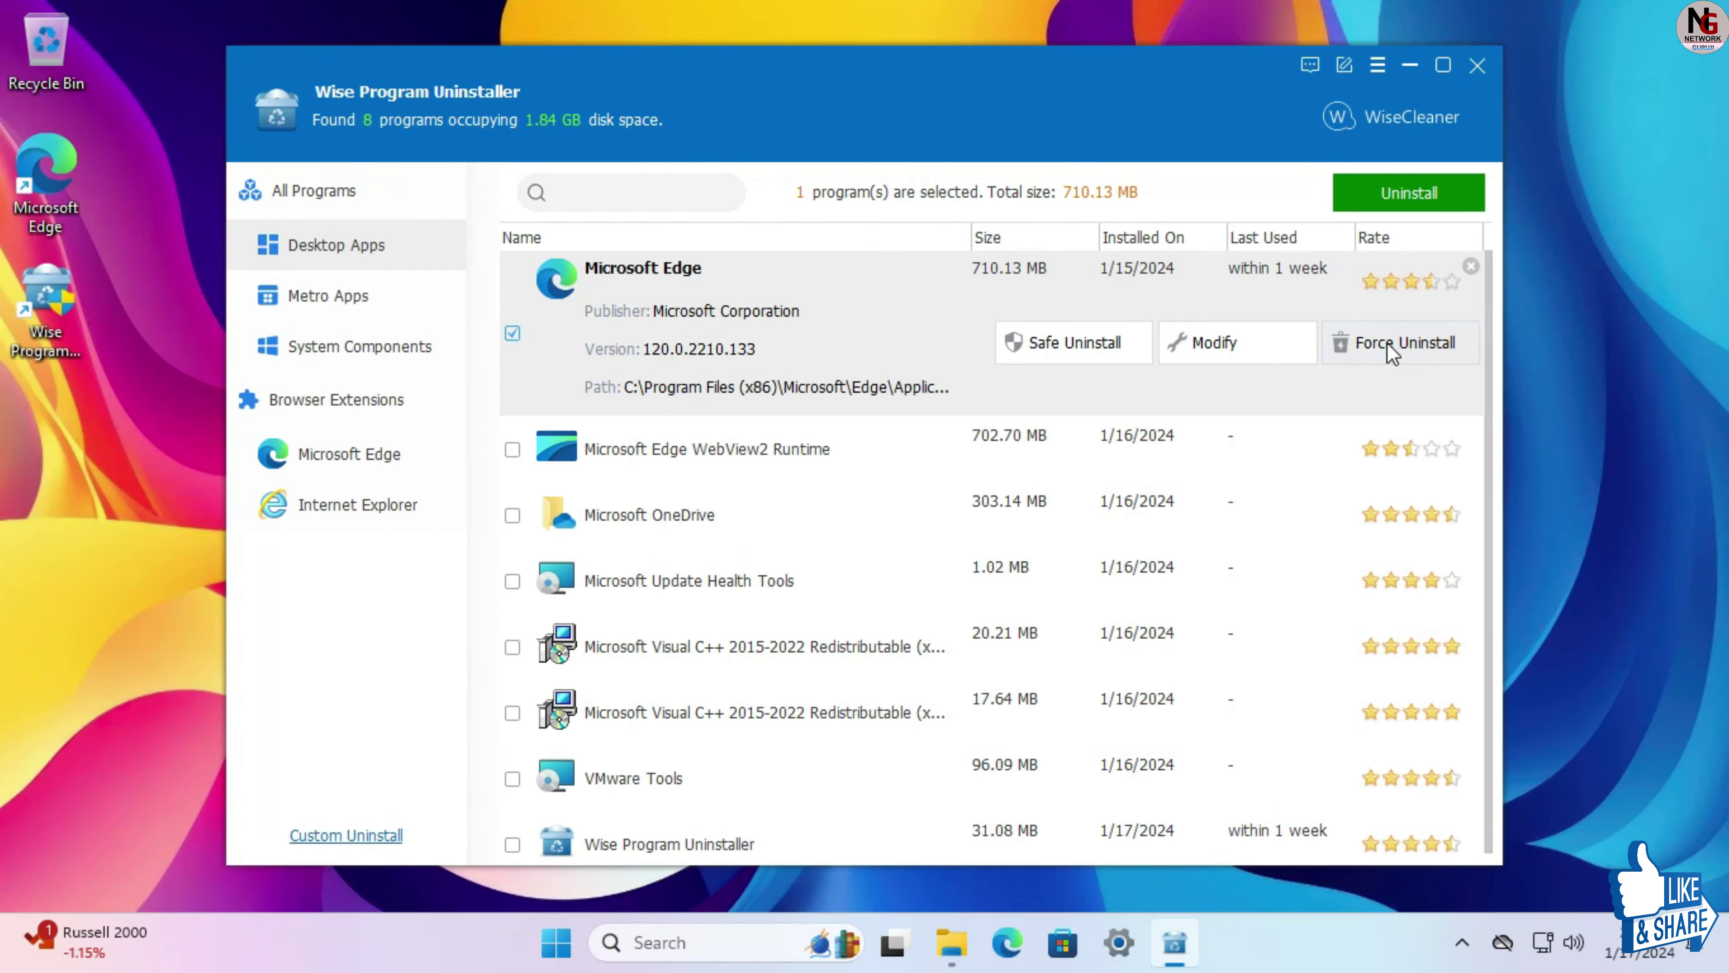
pyautogui.click(1386, 342)
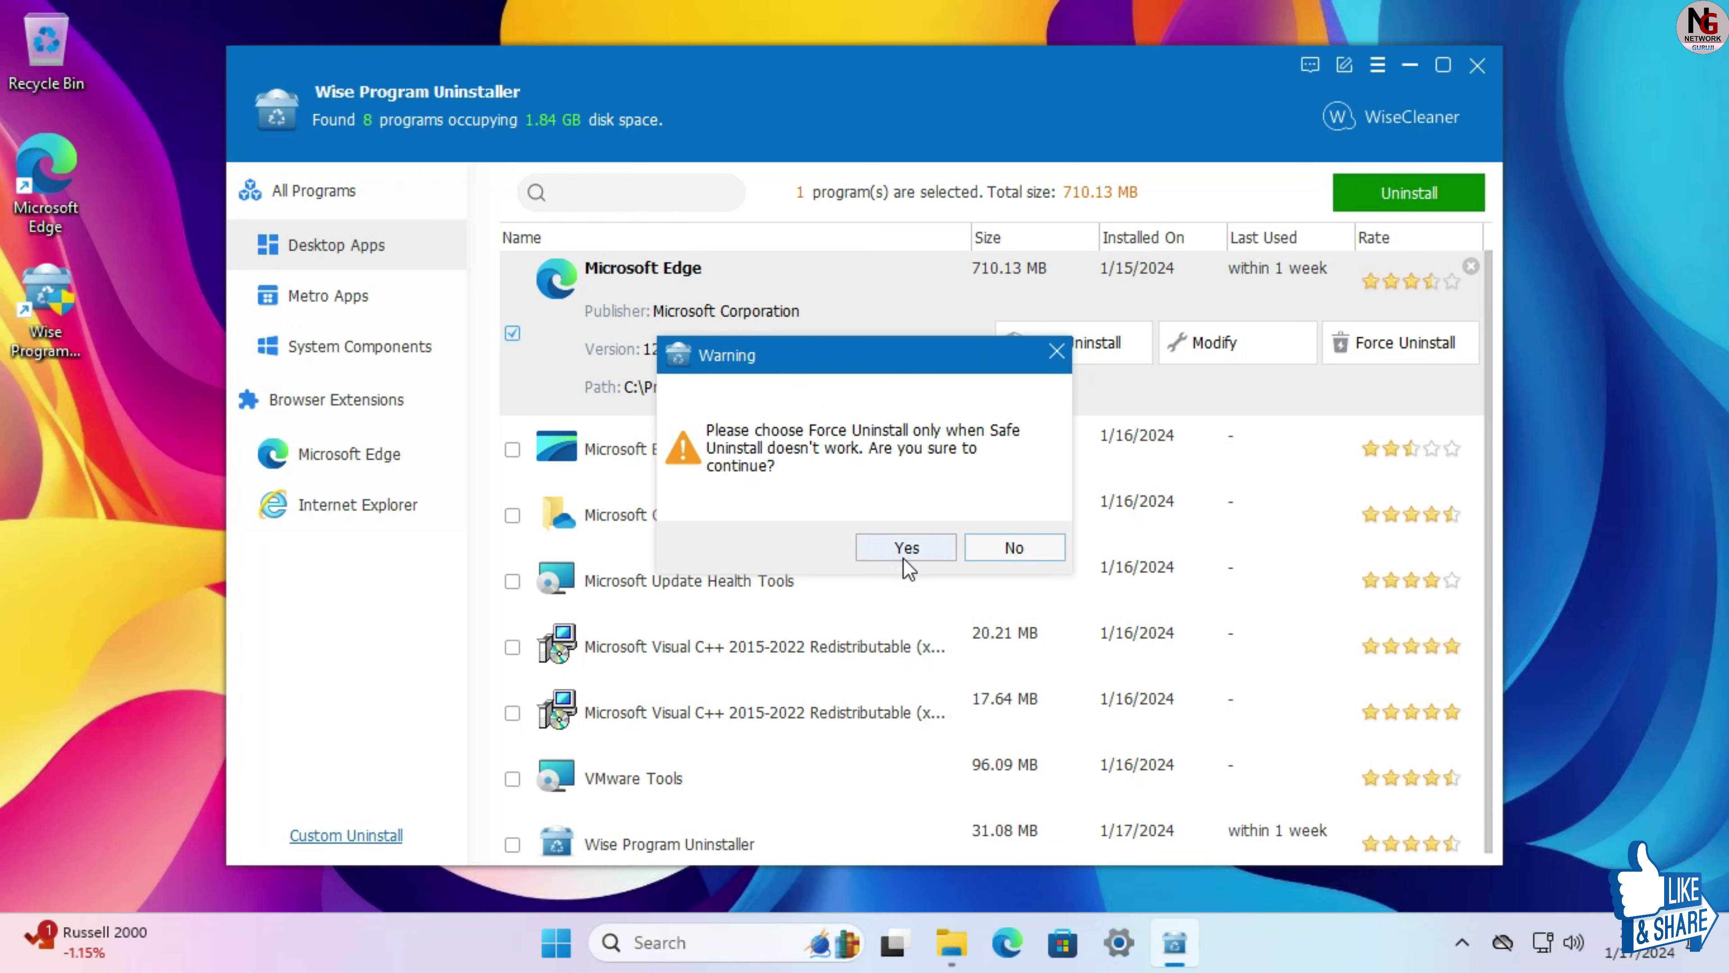
pyautogui.click(910, 548)
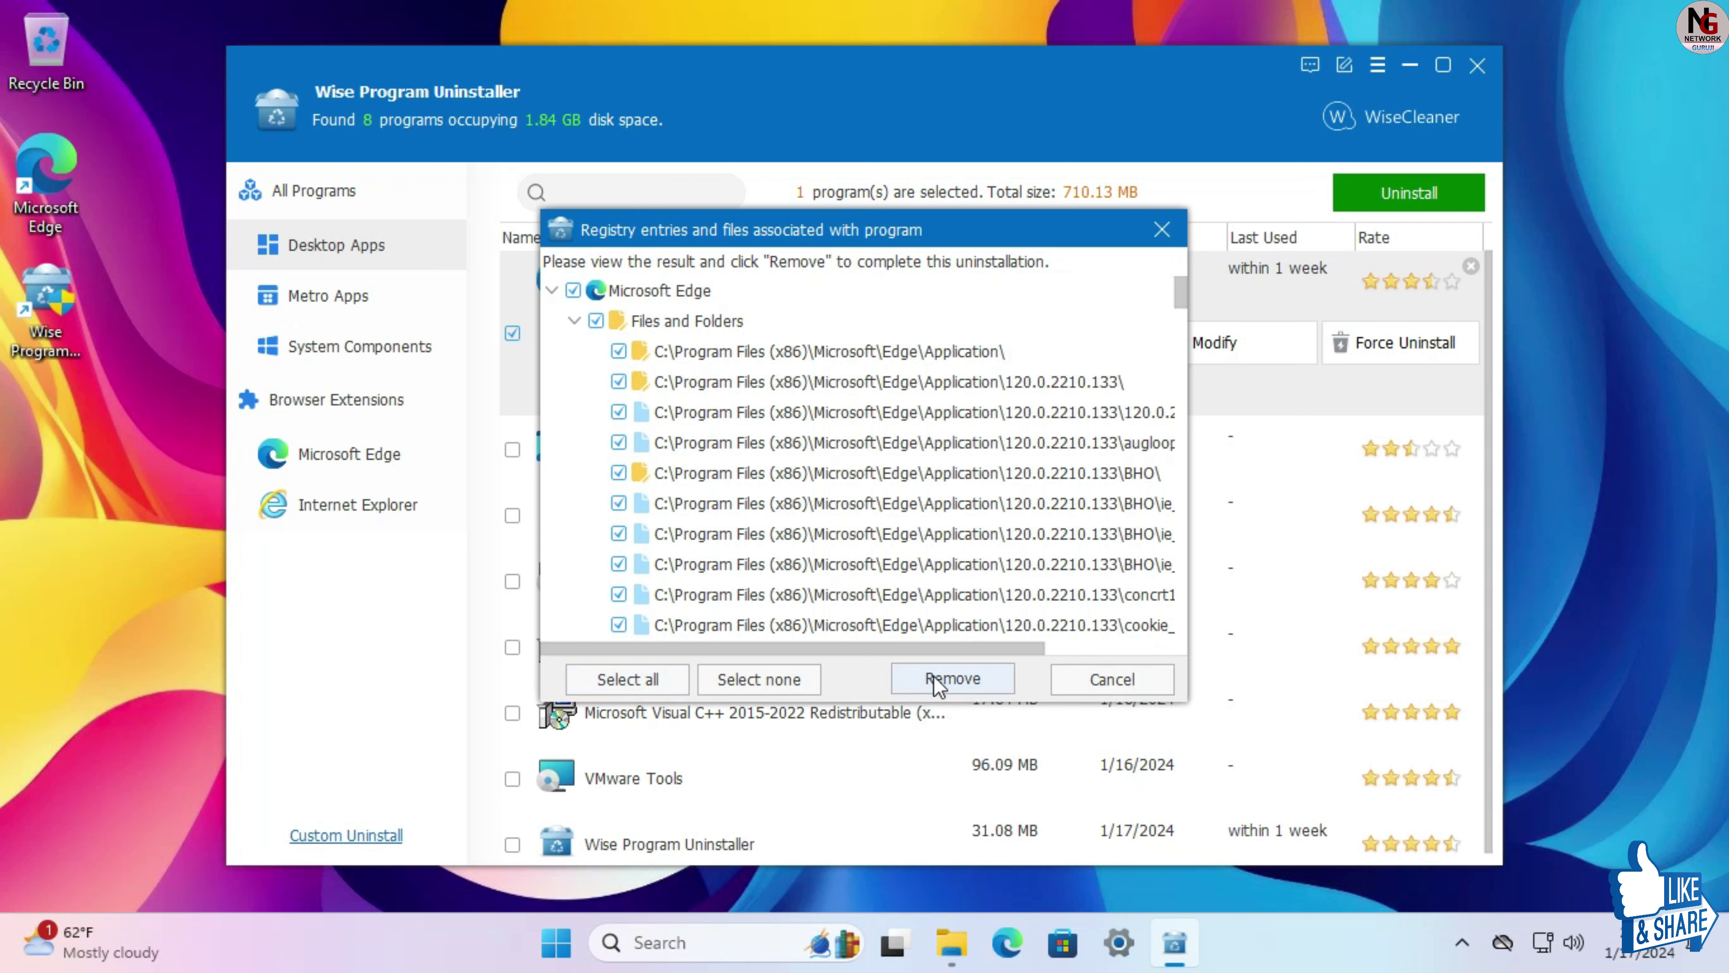
pyautogui.click(953, 679)
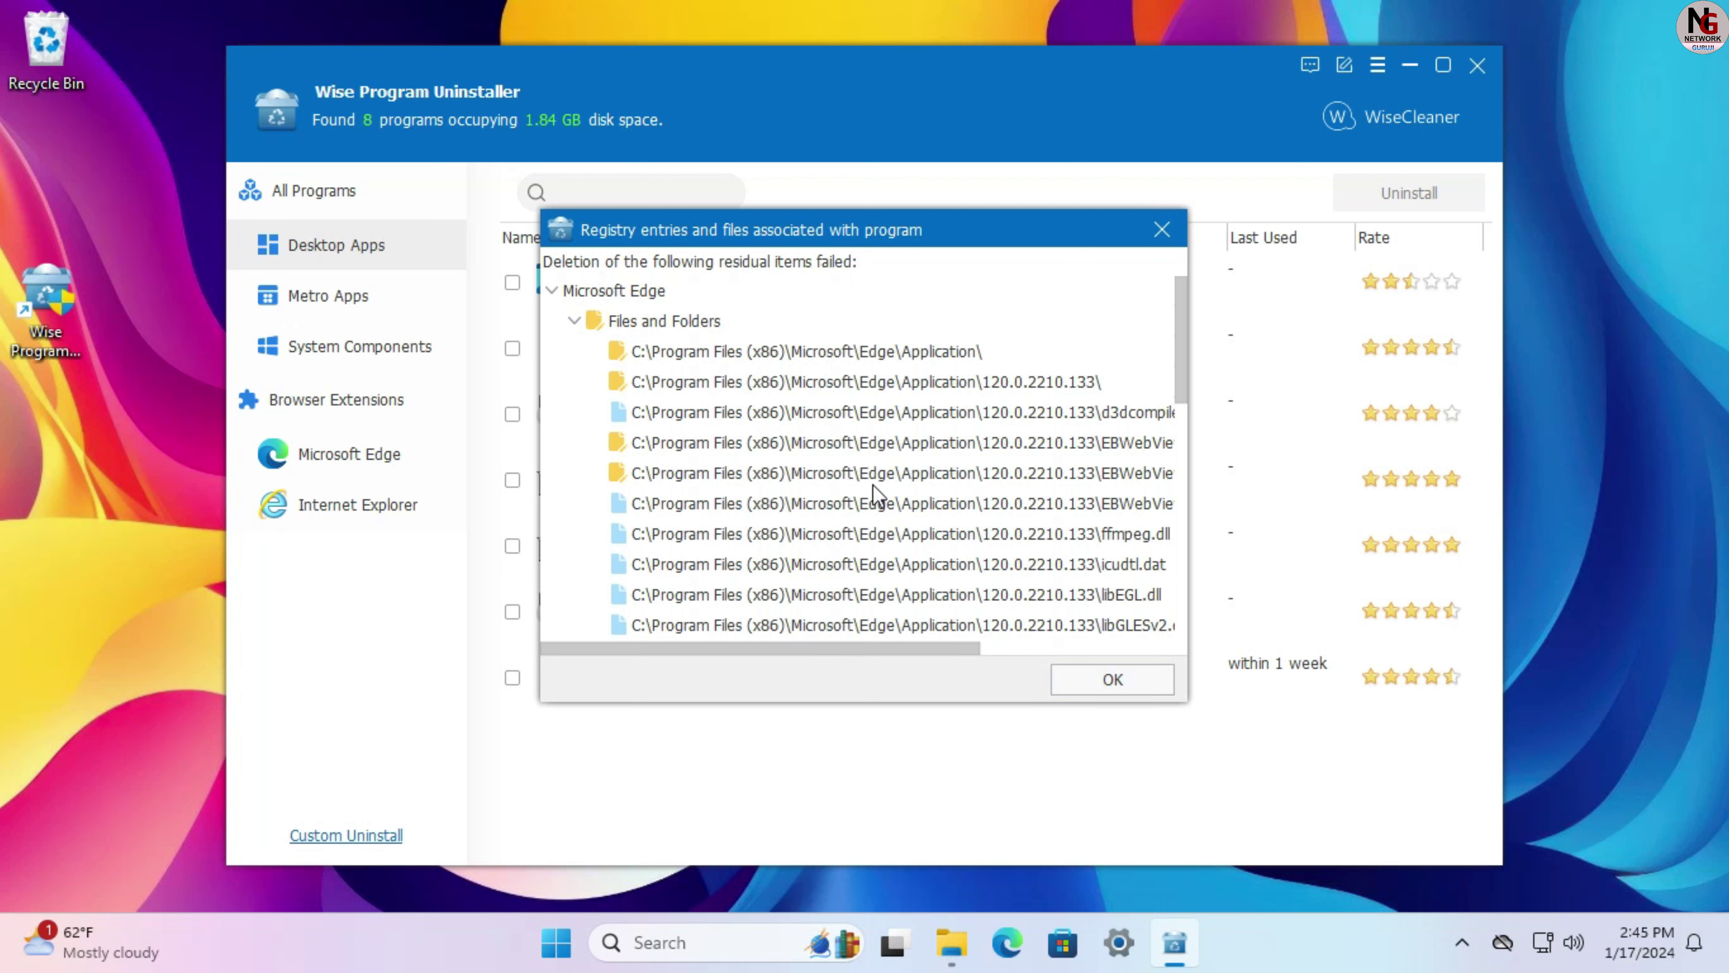
pyautogui.click(1131, 682)
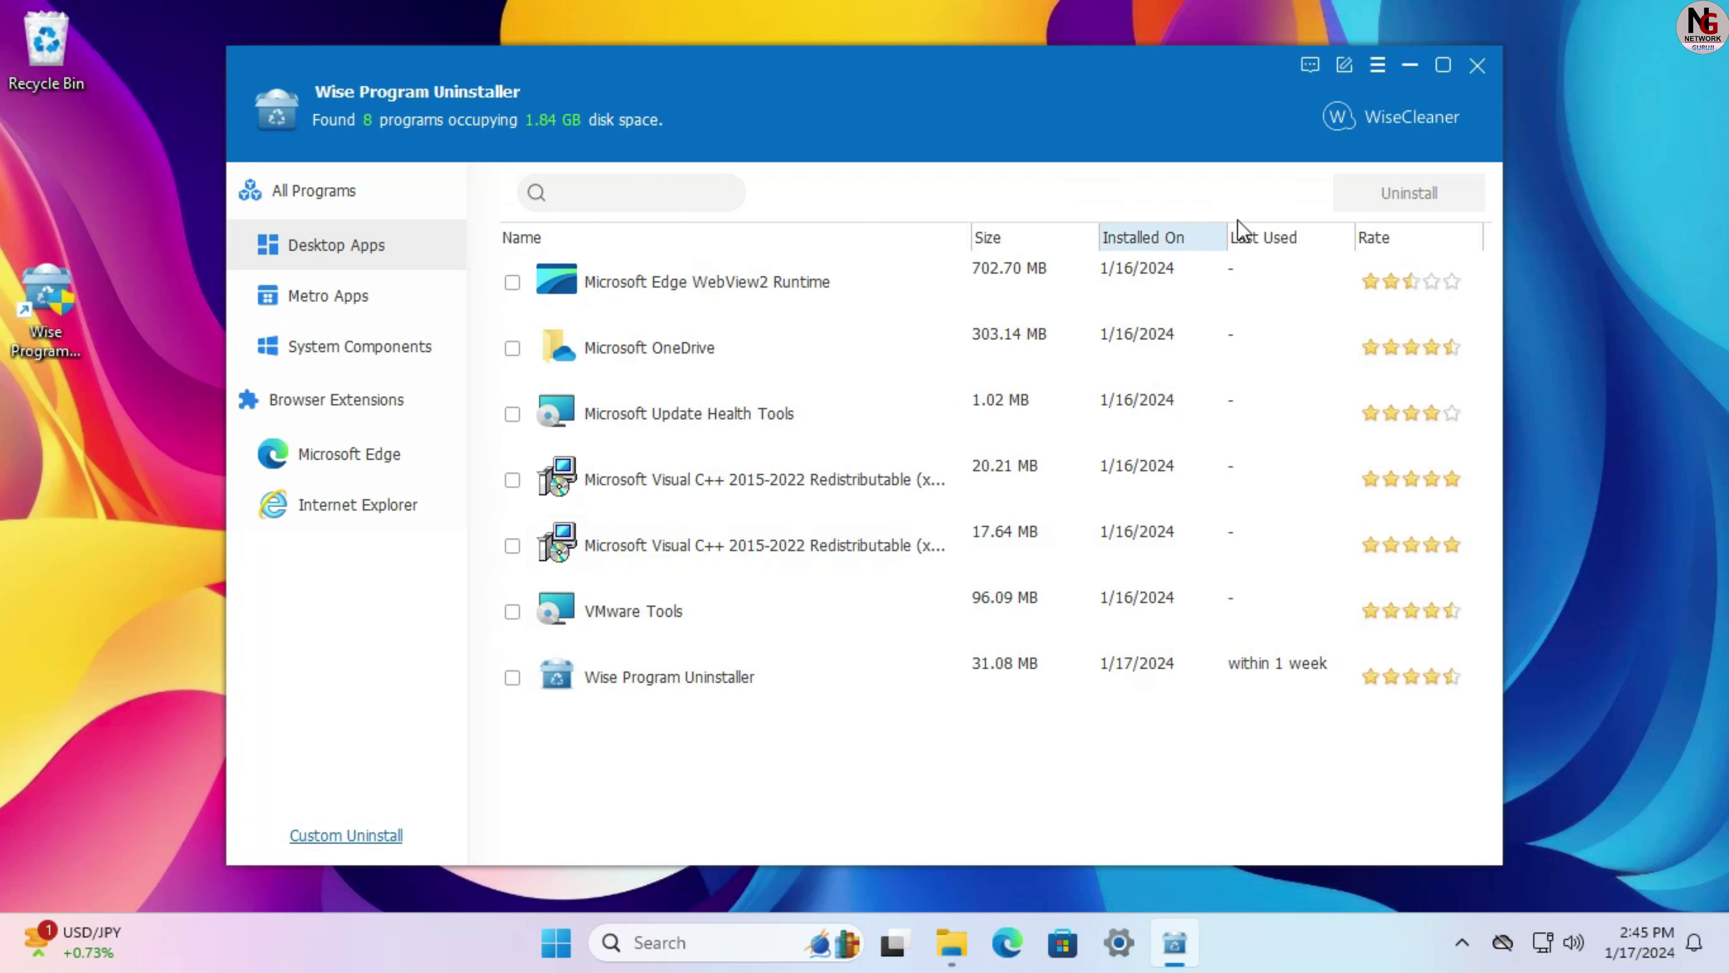
pyautogui.click(1476, 66)
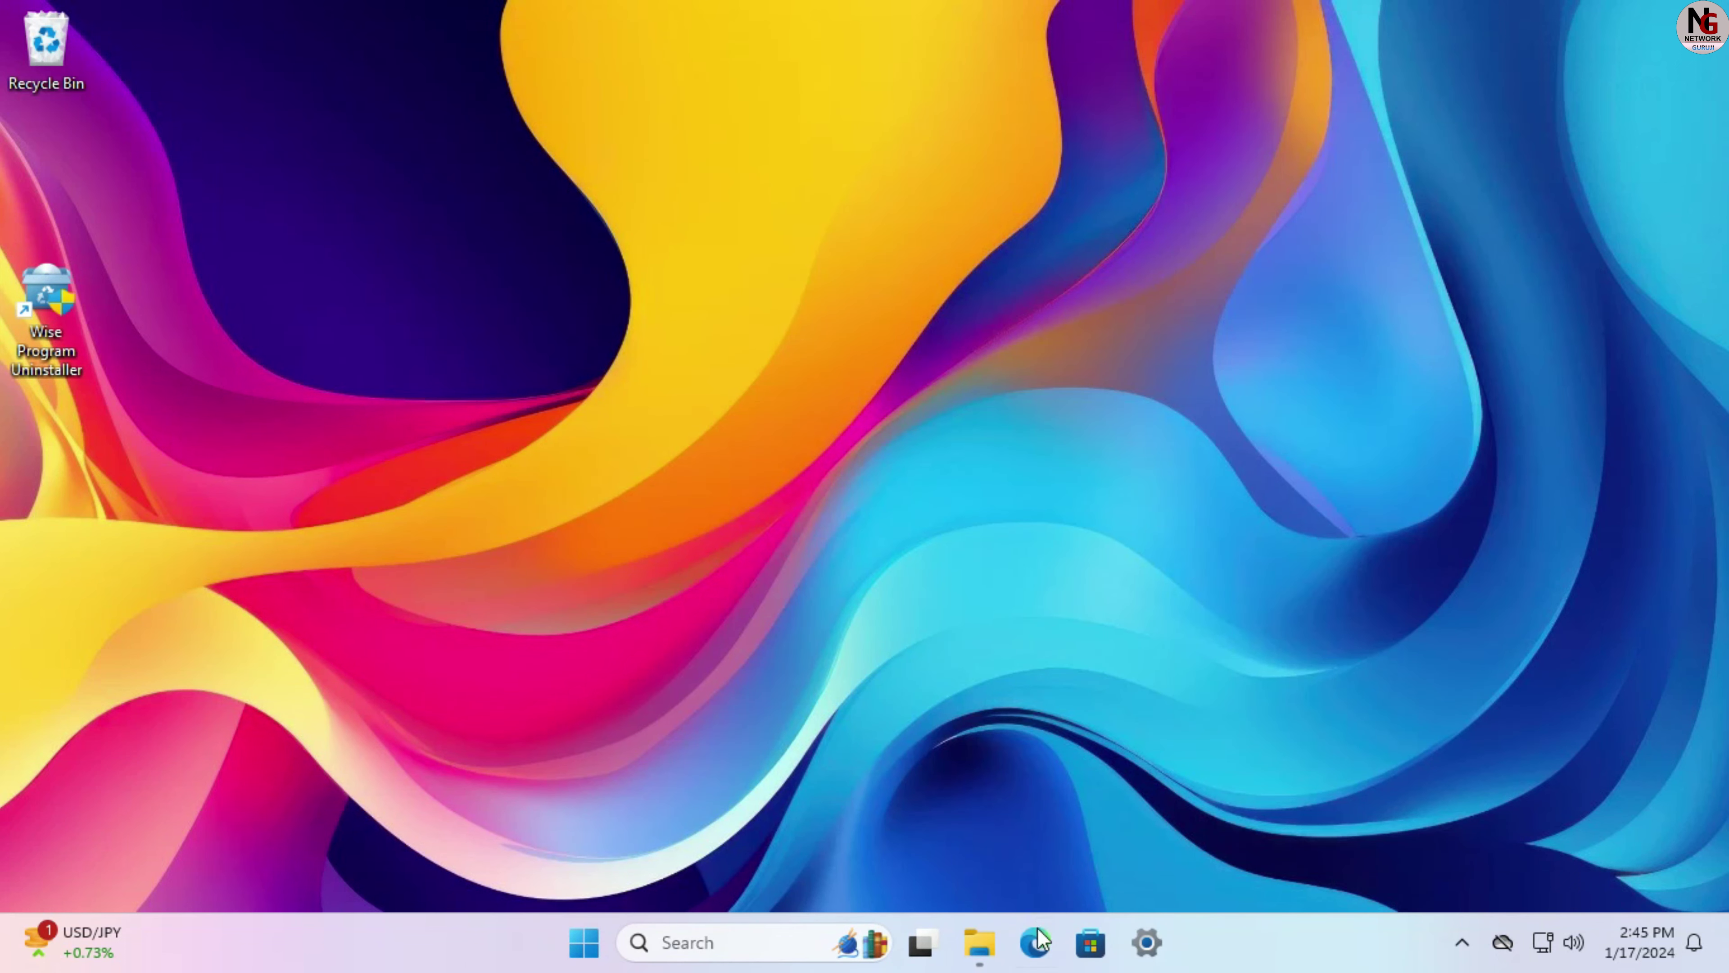
# Step: Try to launch Microsoft Edge from the taskbar, accept removing its broken shortcut, and refresh the desktop
pyautogui.click(1027, 958)
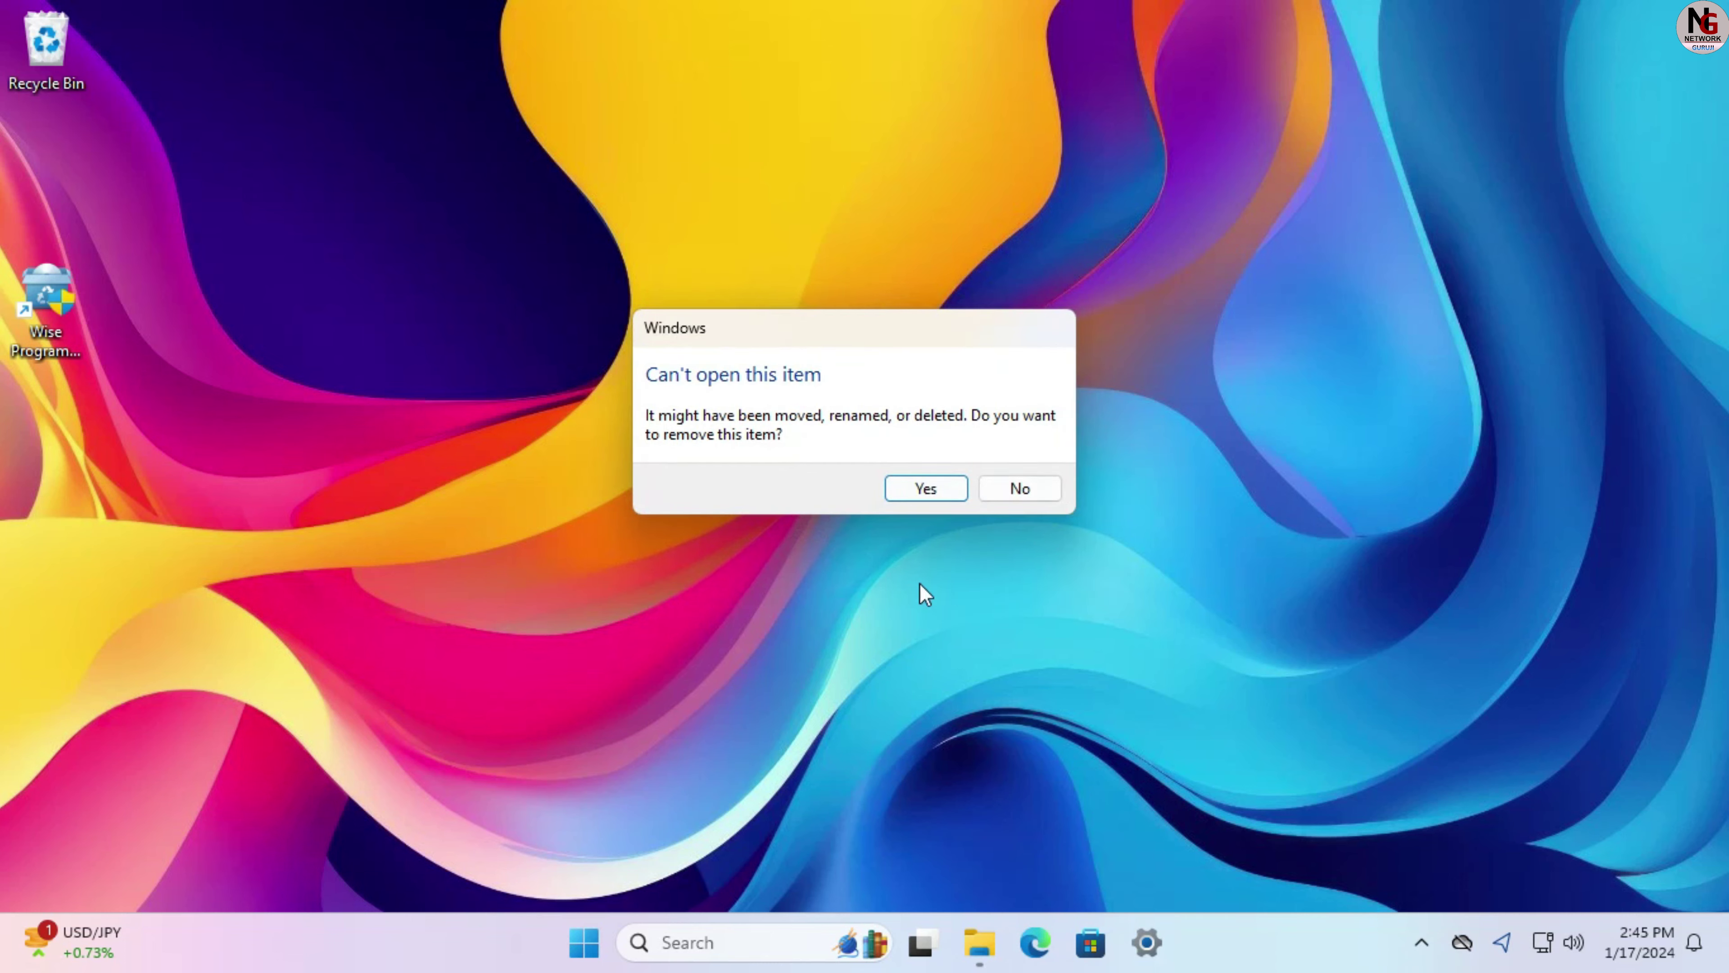
pyautogui.click(915, 499)
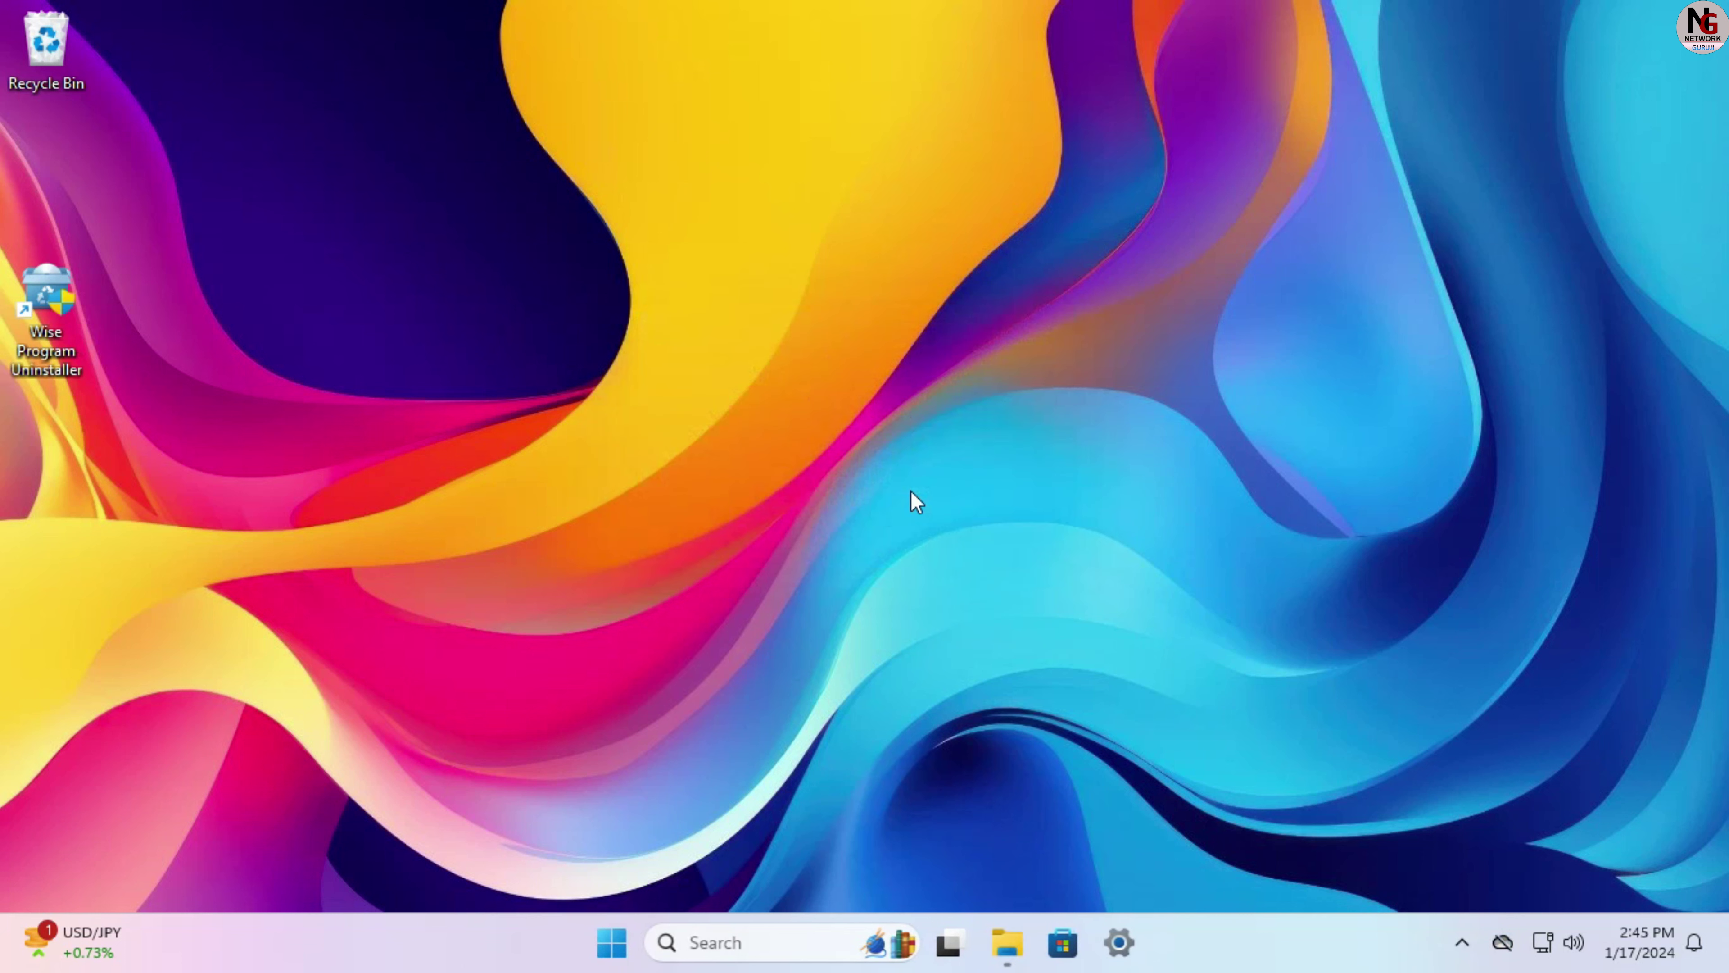
pyautogui.rightClick(544, 236)
pyautogui.click(617, 352)
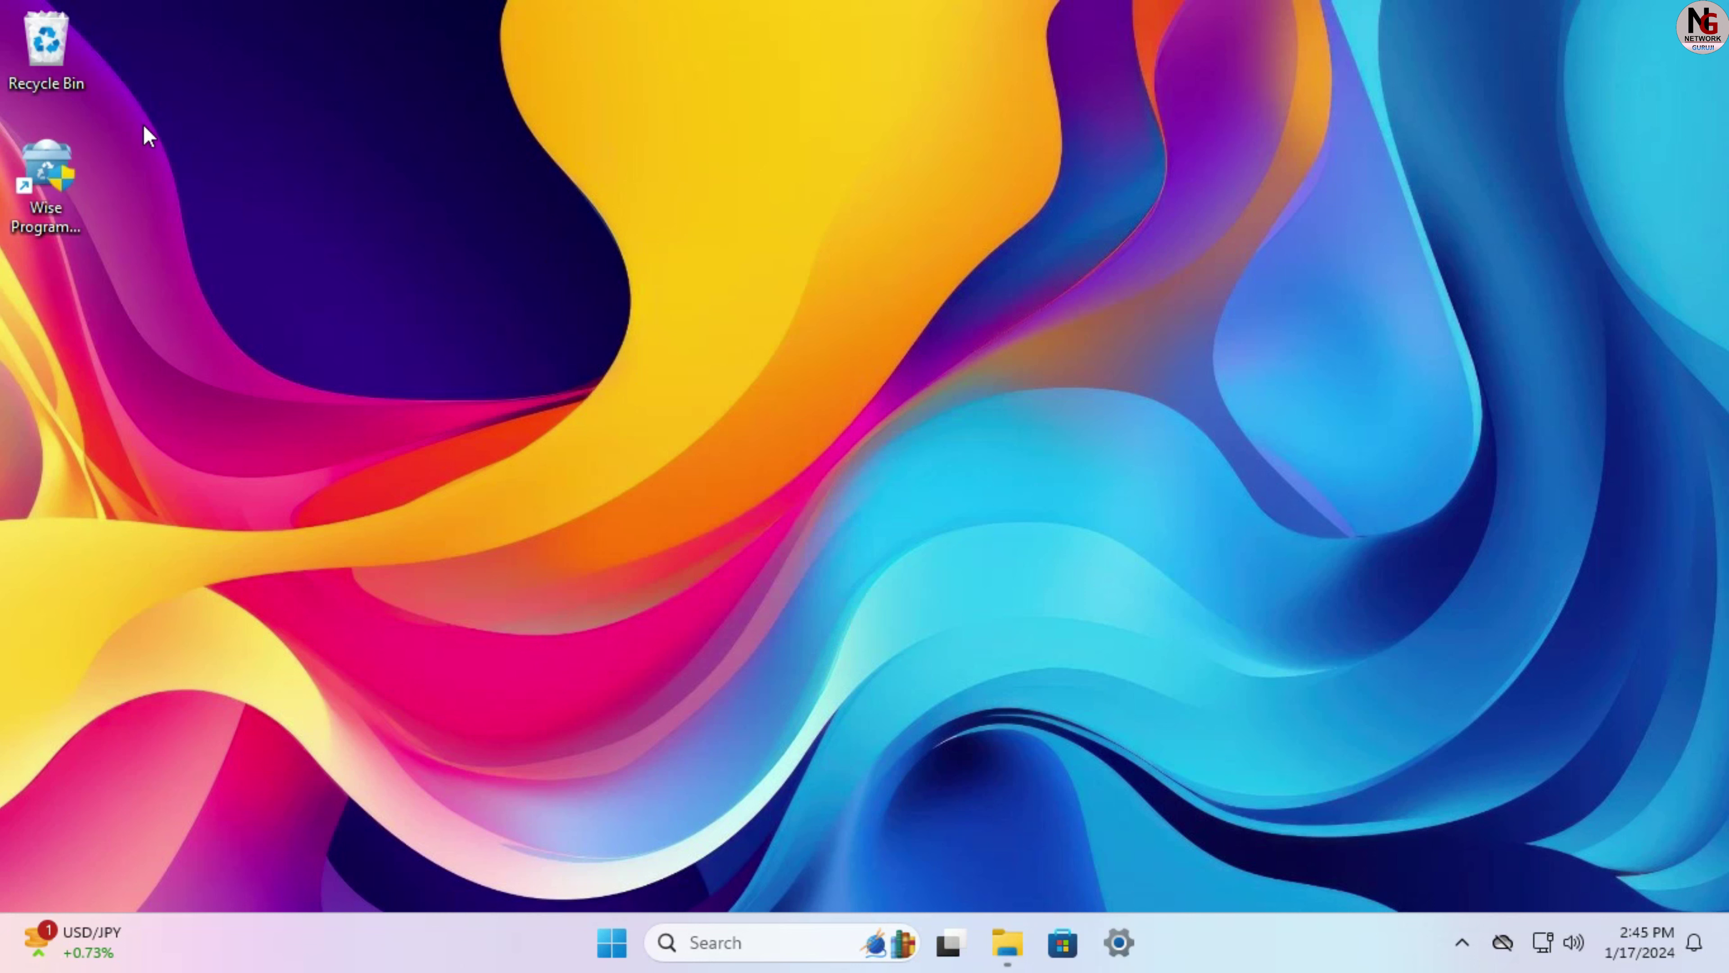
# Step: Look through the list of all installed apps for a remaining Microsoft Edge entry, and close the list
pyautogui.click(609, 949)
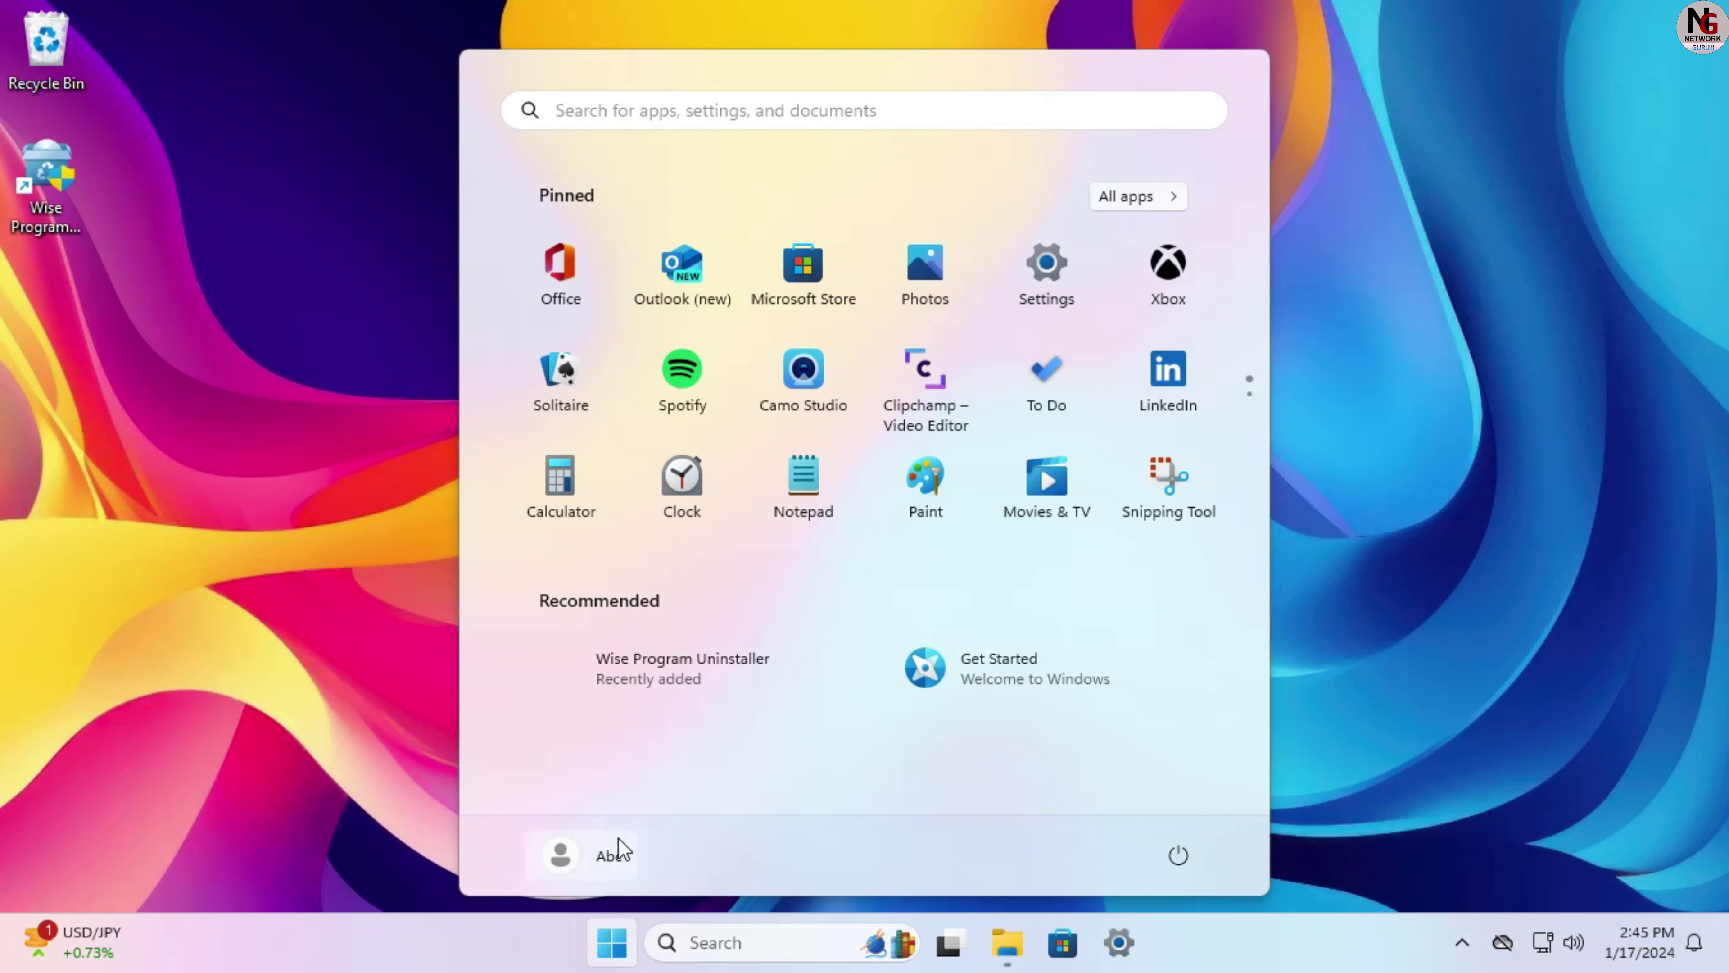
pyautogui.click(1150, 196)
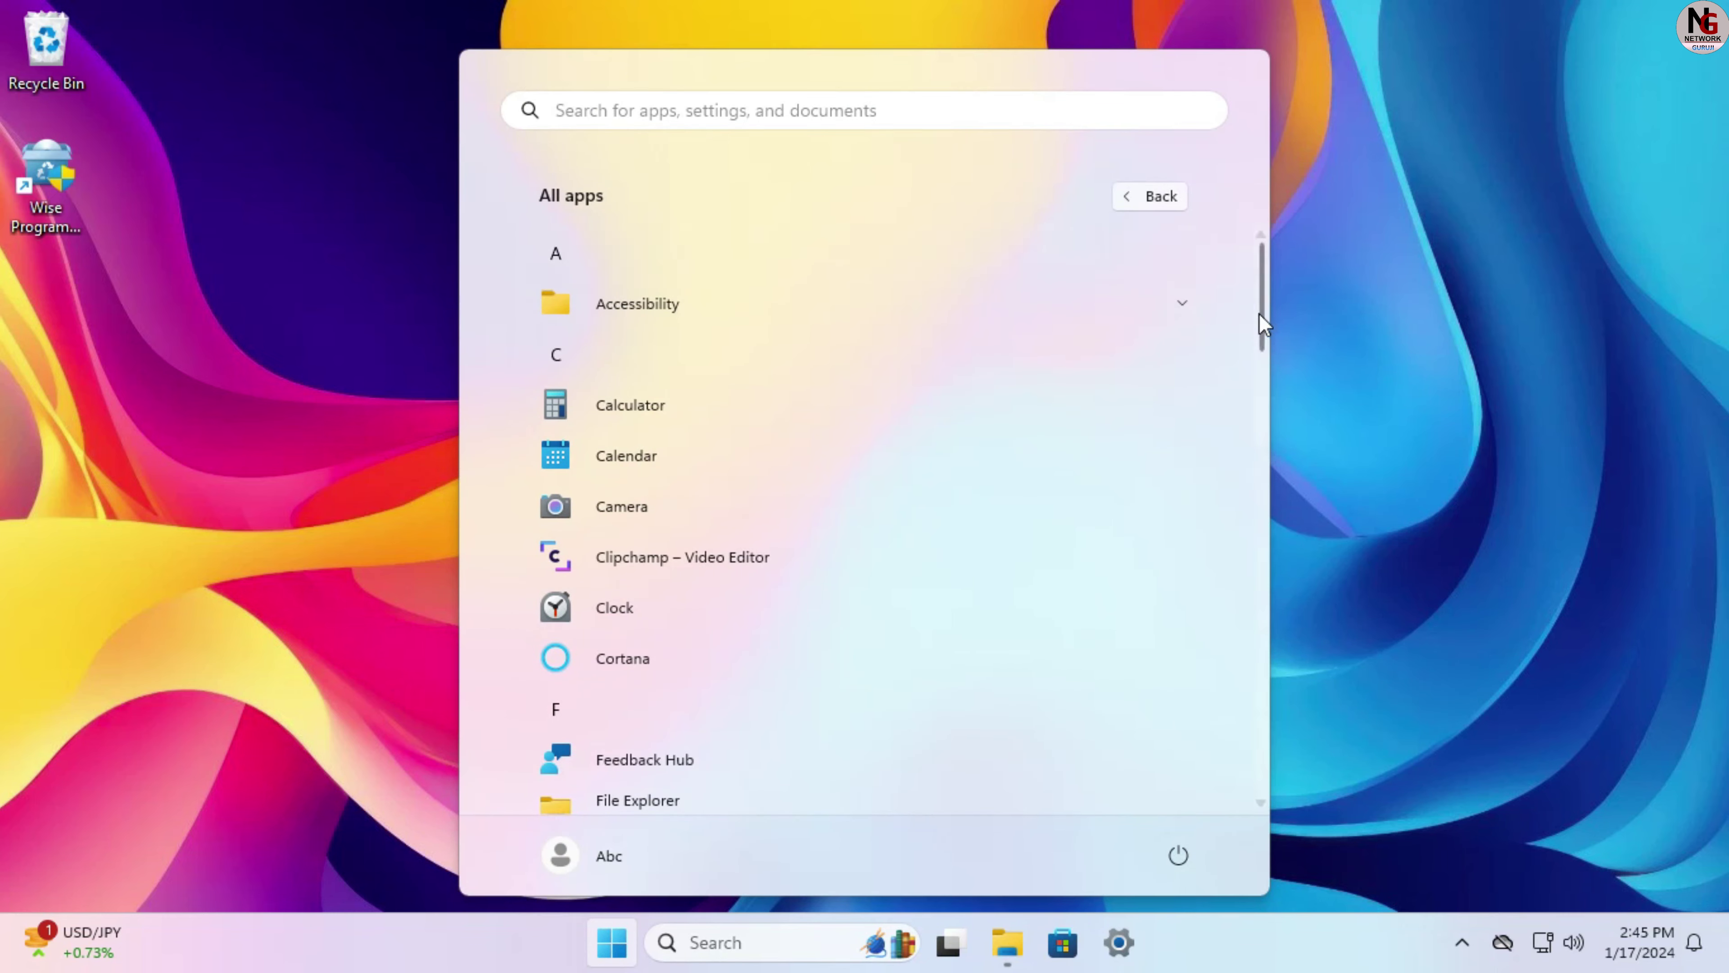
pyautogui.scroll(-8, 1260, 409)
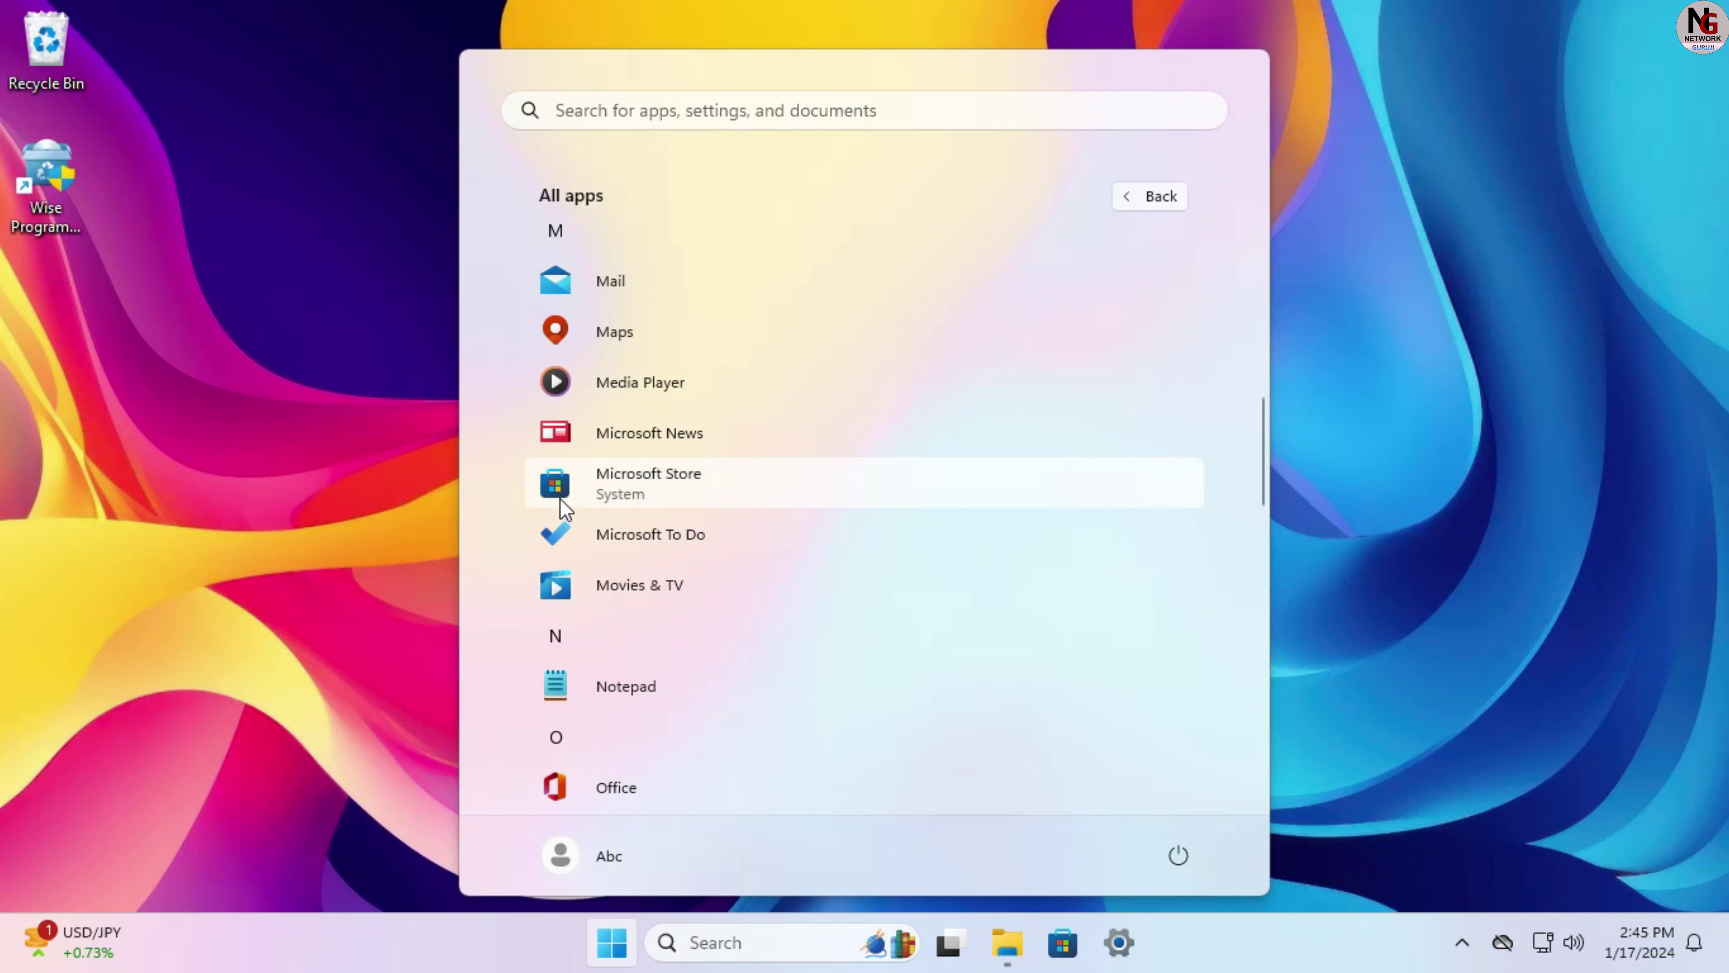
pyautogui.click(1432, 413)
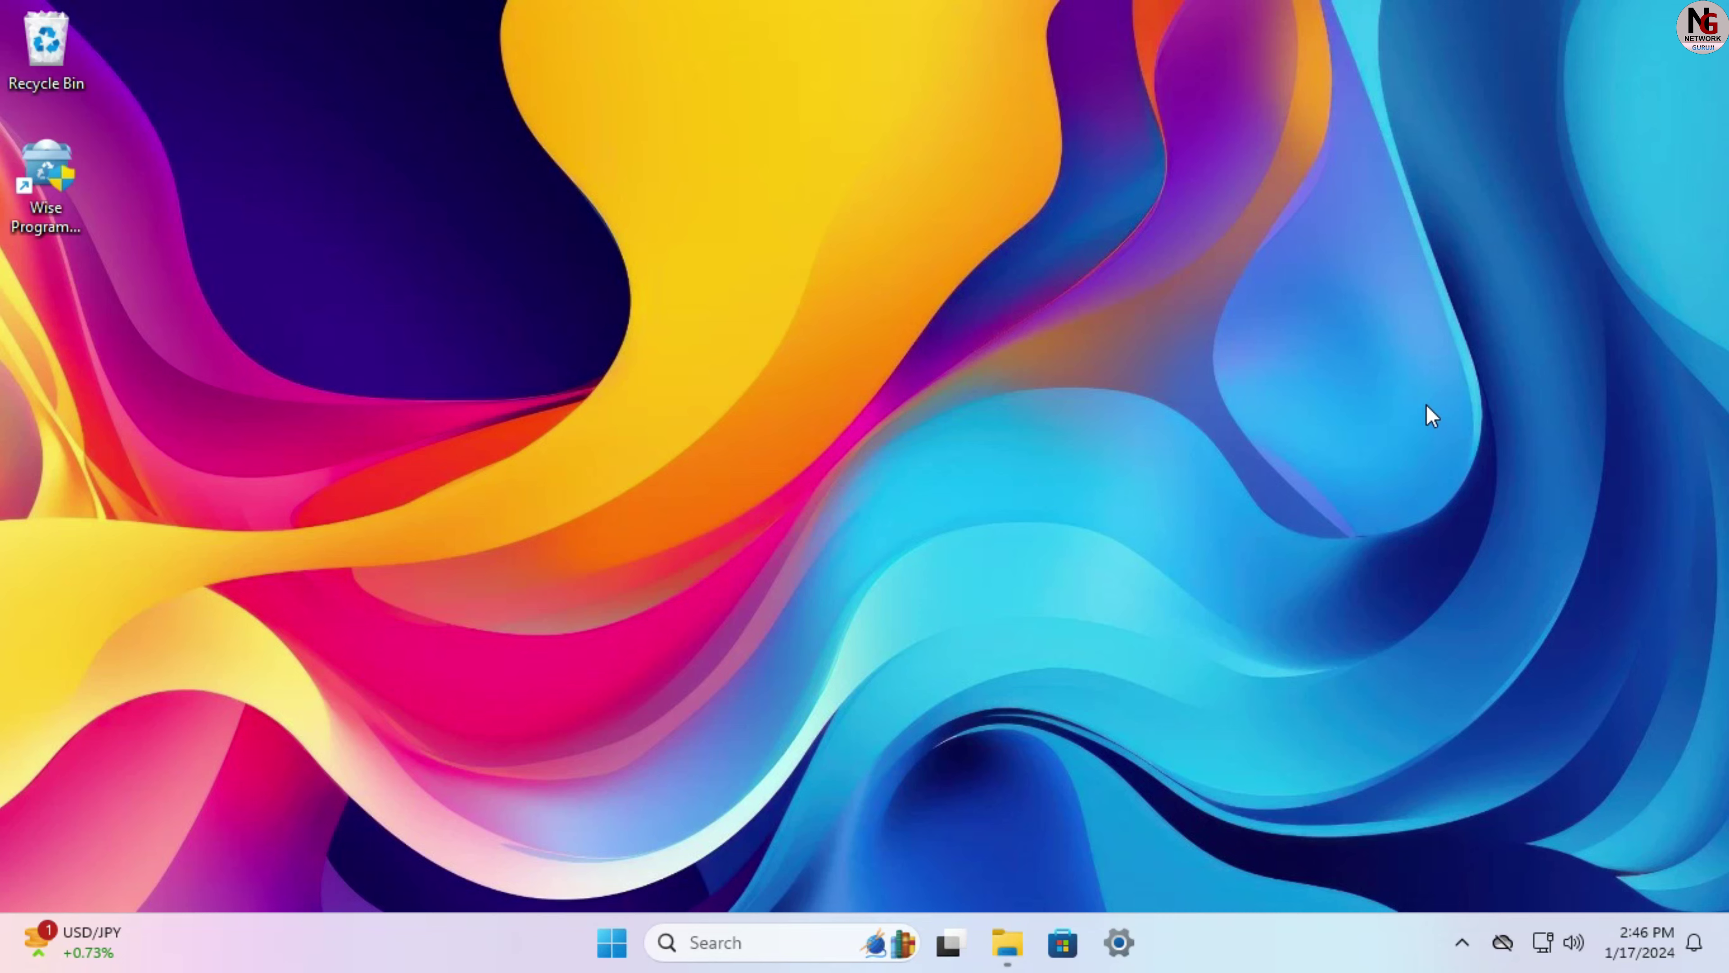
# Step: Switch to File Explorer and open the Microsoft folder inside Program Files (x86) on Local Disk (C:)
pyautogui.click(1003, 962)
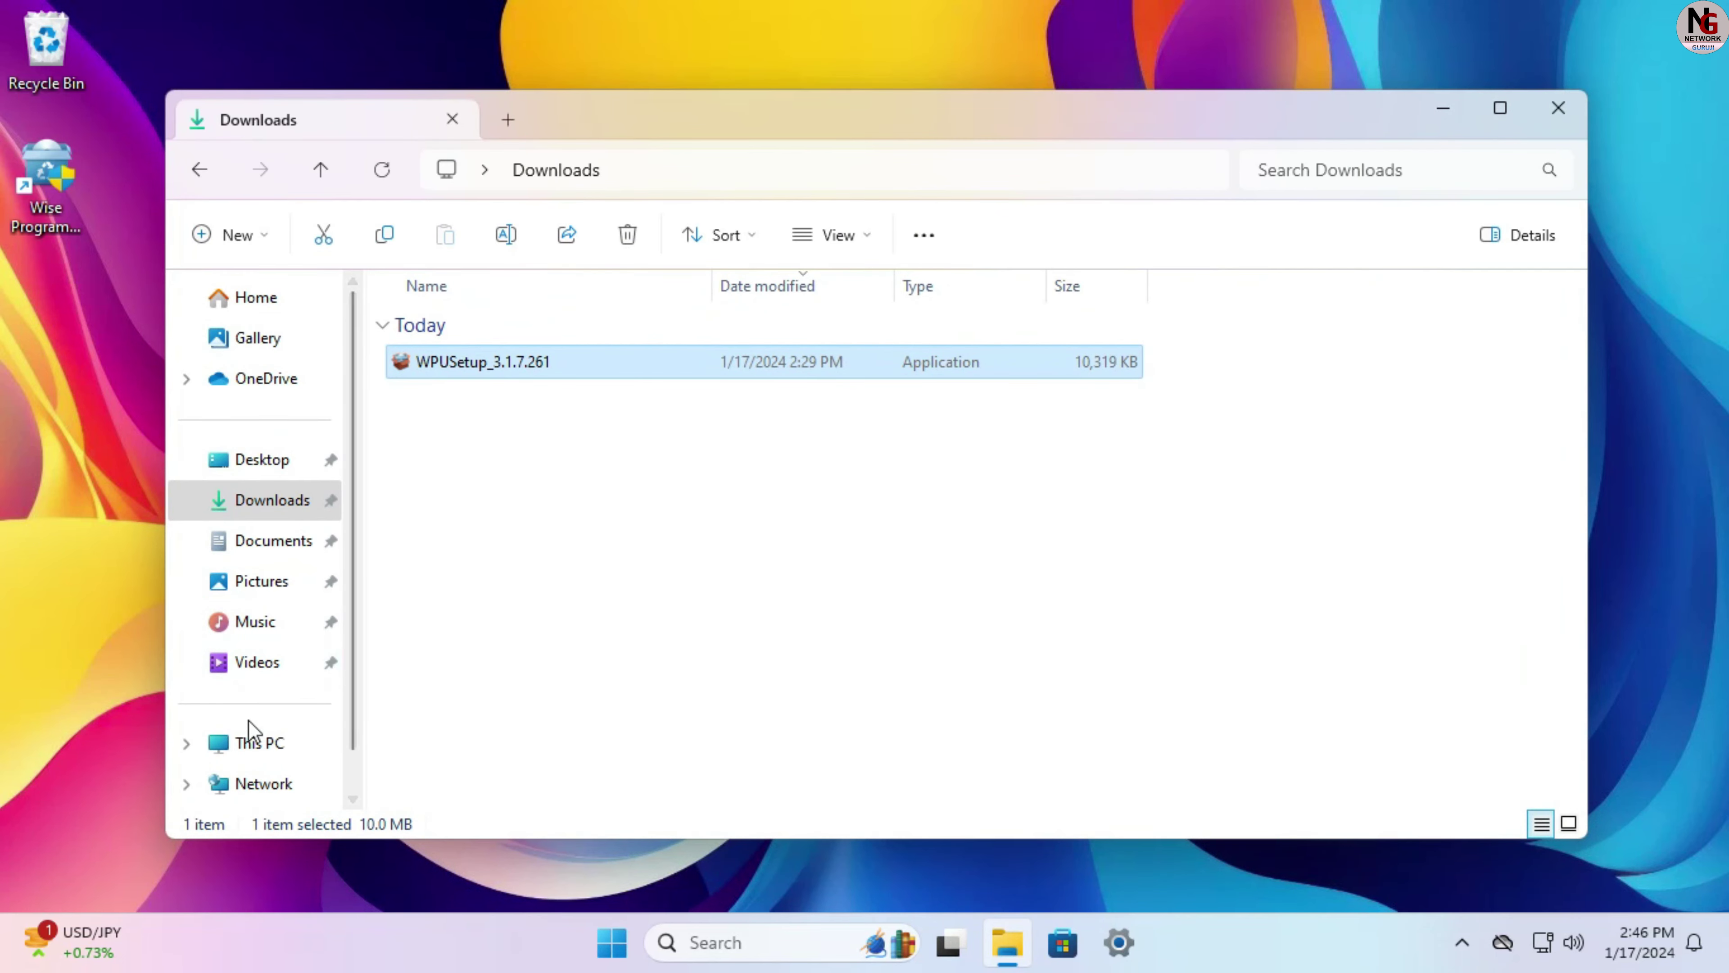
pyautogui.click(262, 742)
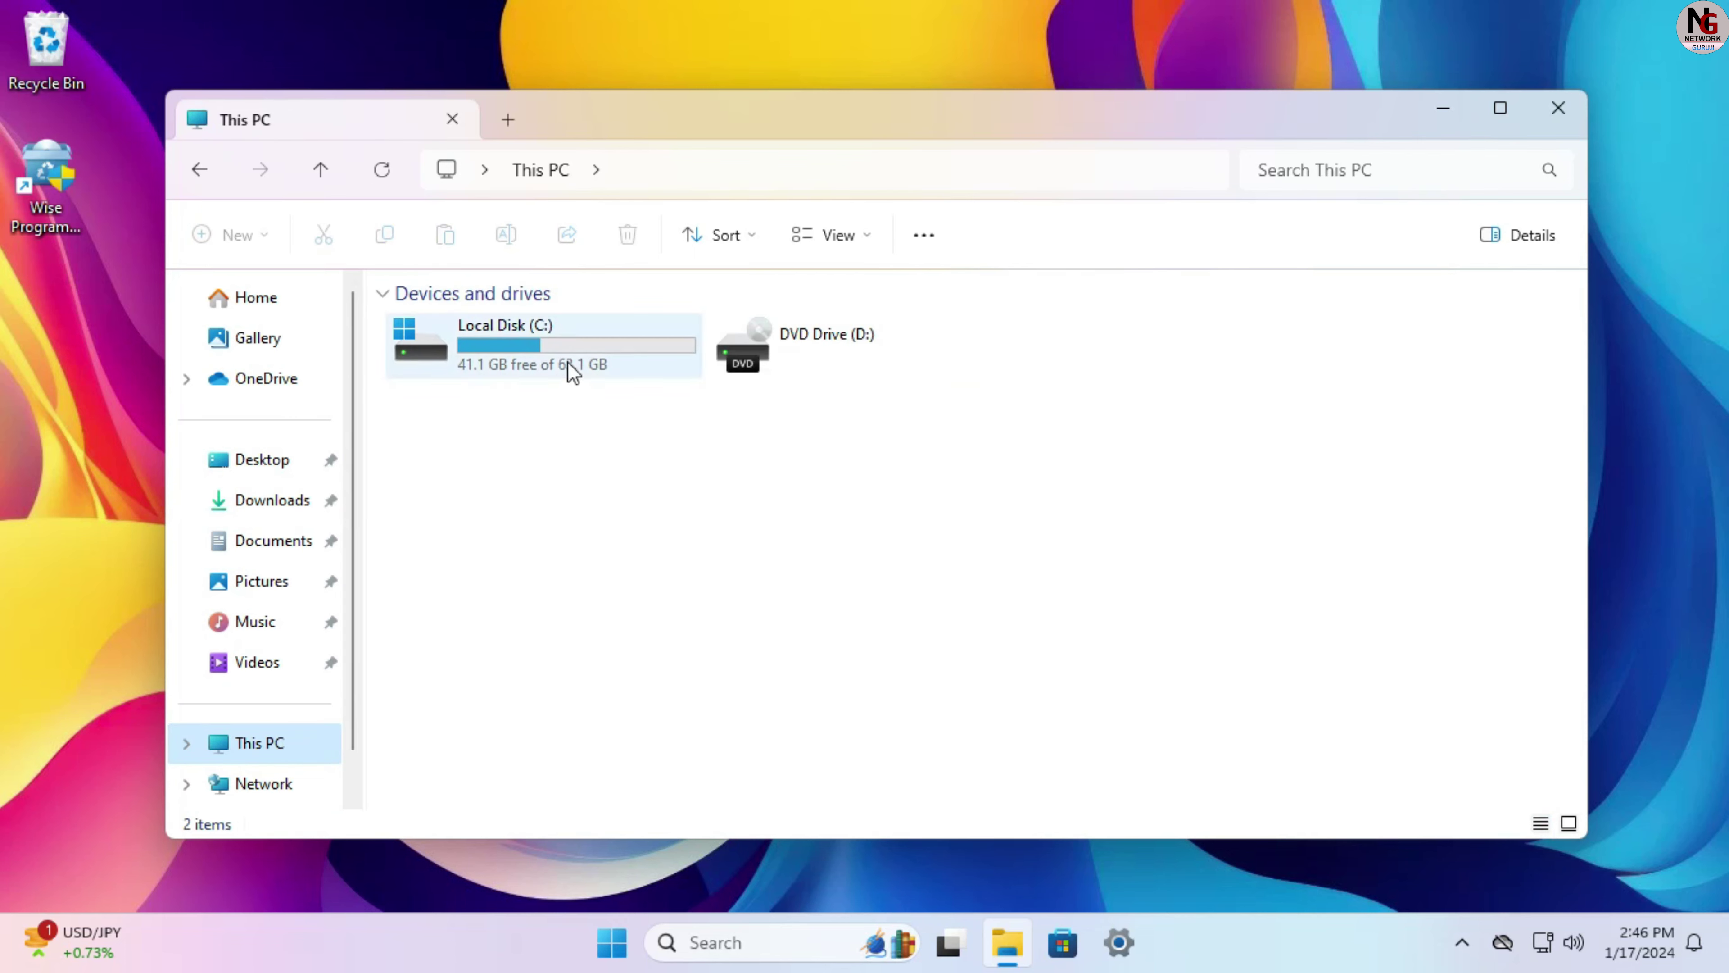
pyautogui.click(574, 373)
pyautogui.doubleClick(572, 372)
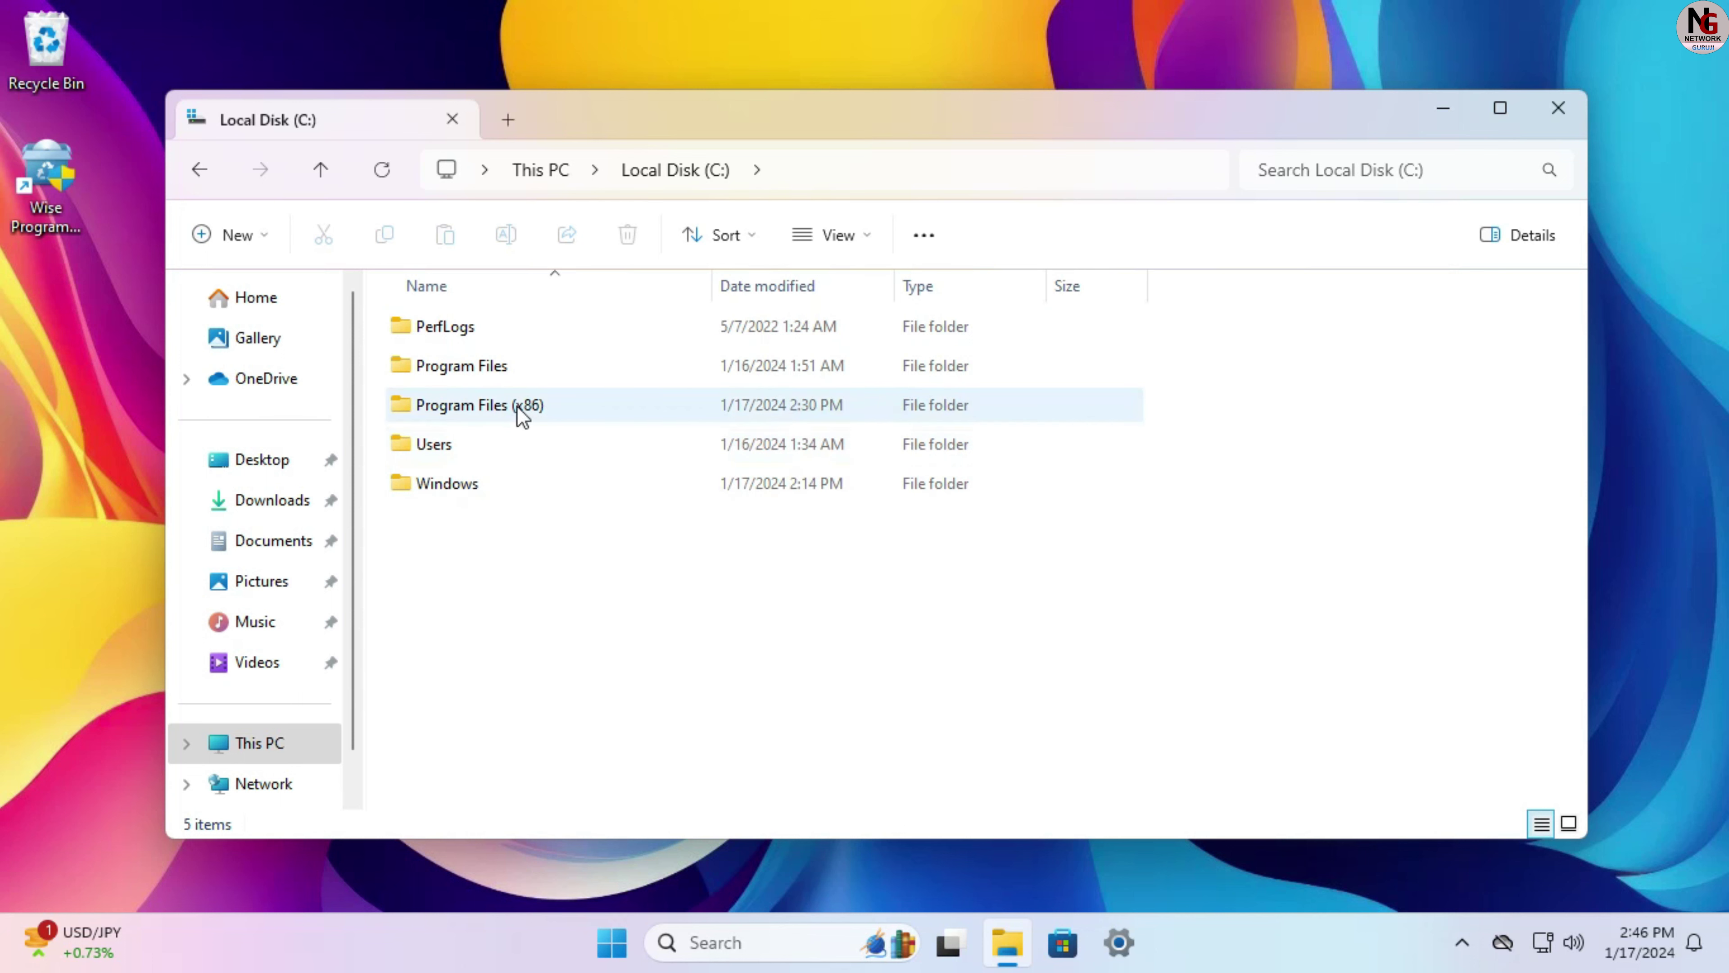
pyautogui.moveTo(521, 414)
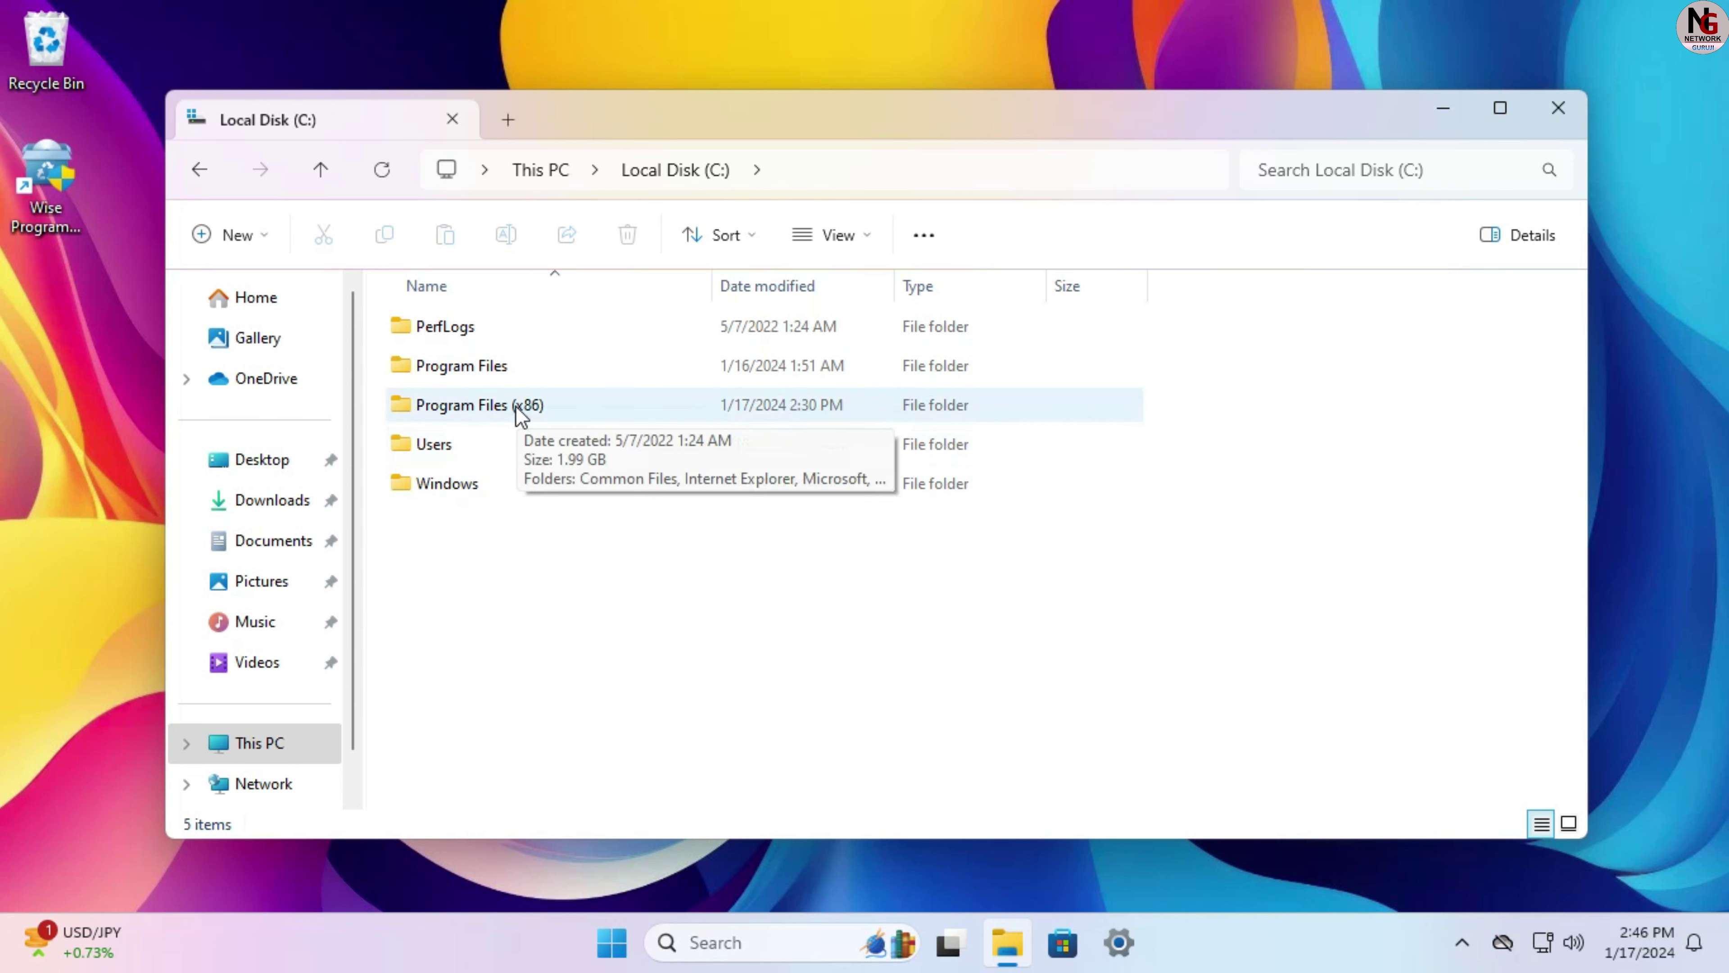
pyautogui.click(547, 406)
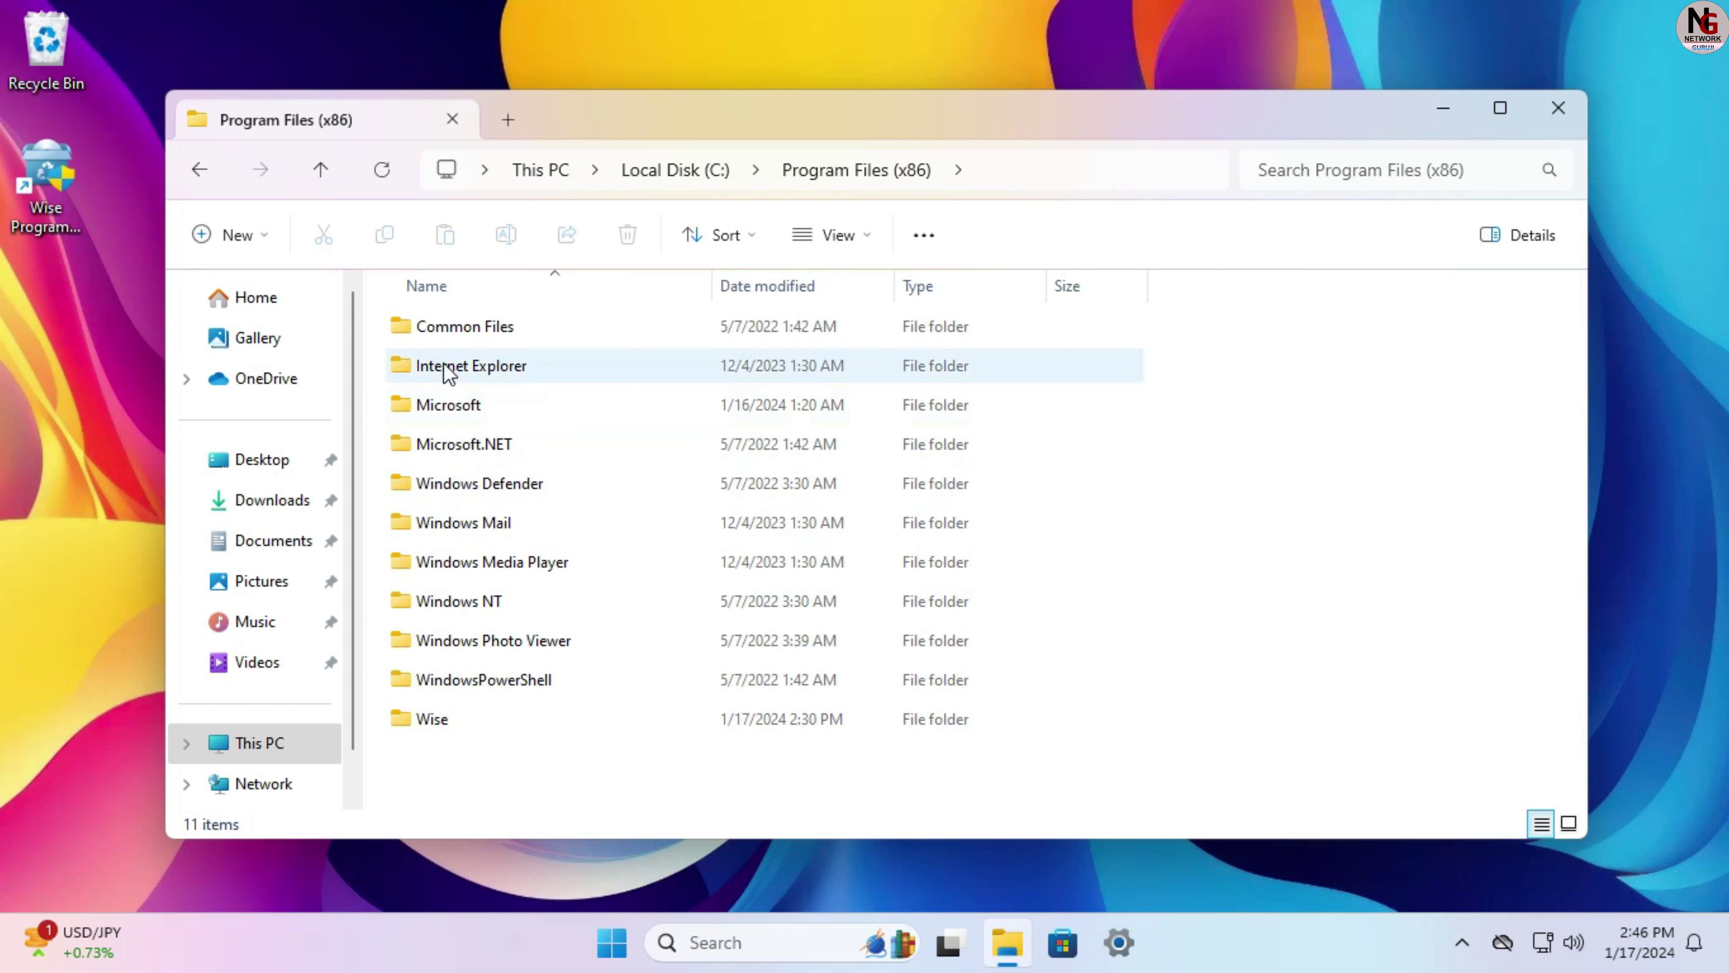
pyautogui.doubleClick(453, 411)
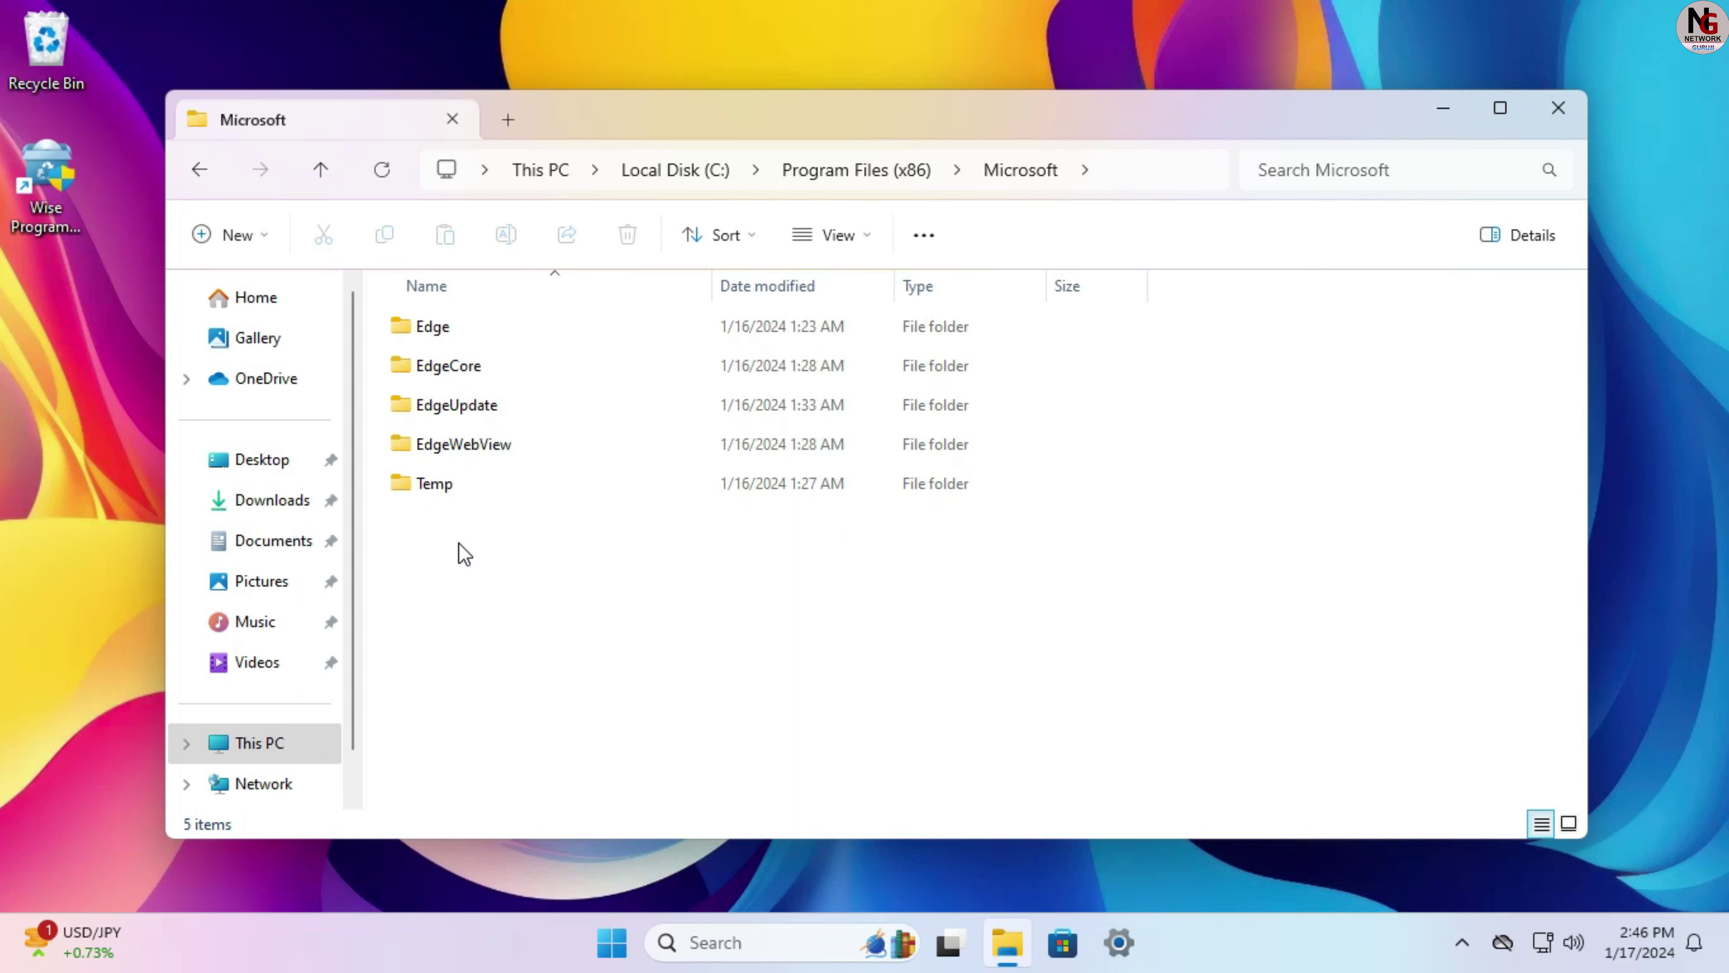
# Step: Delete the Edge, EdgeCore, EdgeUpdate, EdgeWebView and Temp folders with administrator permission, skipping all items that are in use
pyautogui.moveTo(458, 542); pyautogui.dragTo(500, 323)
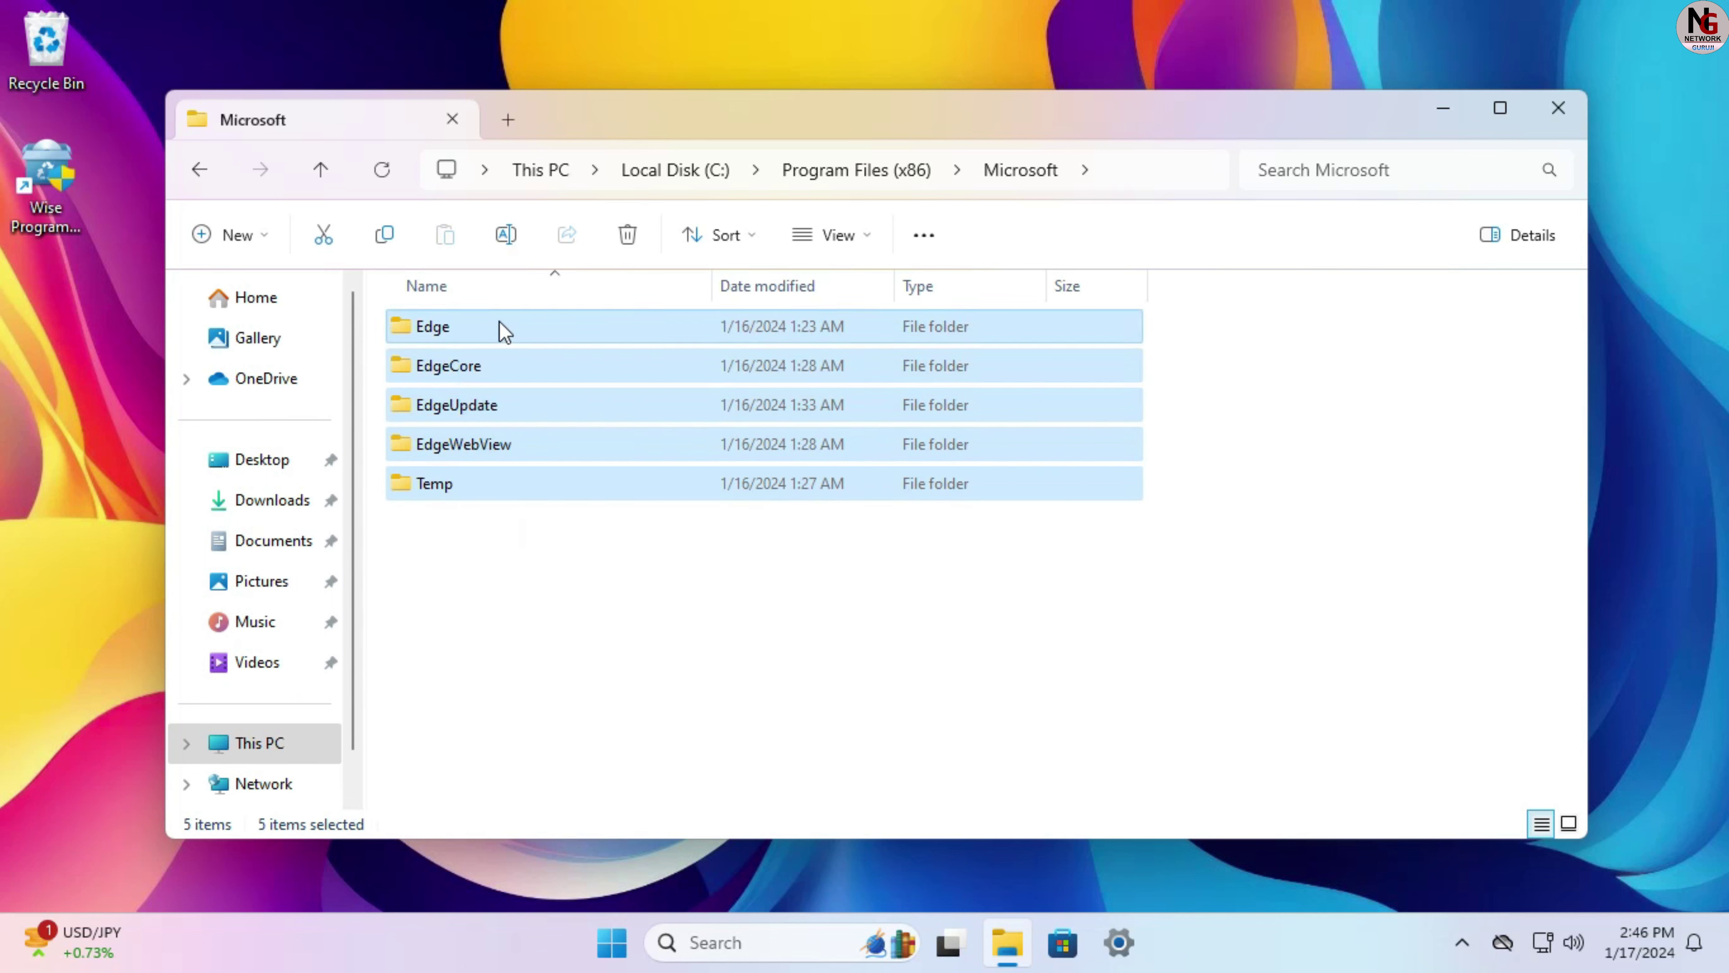
pyautogui.click(628, 237)
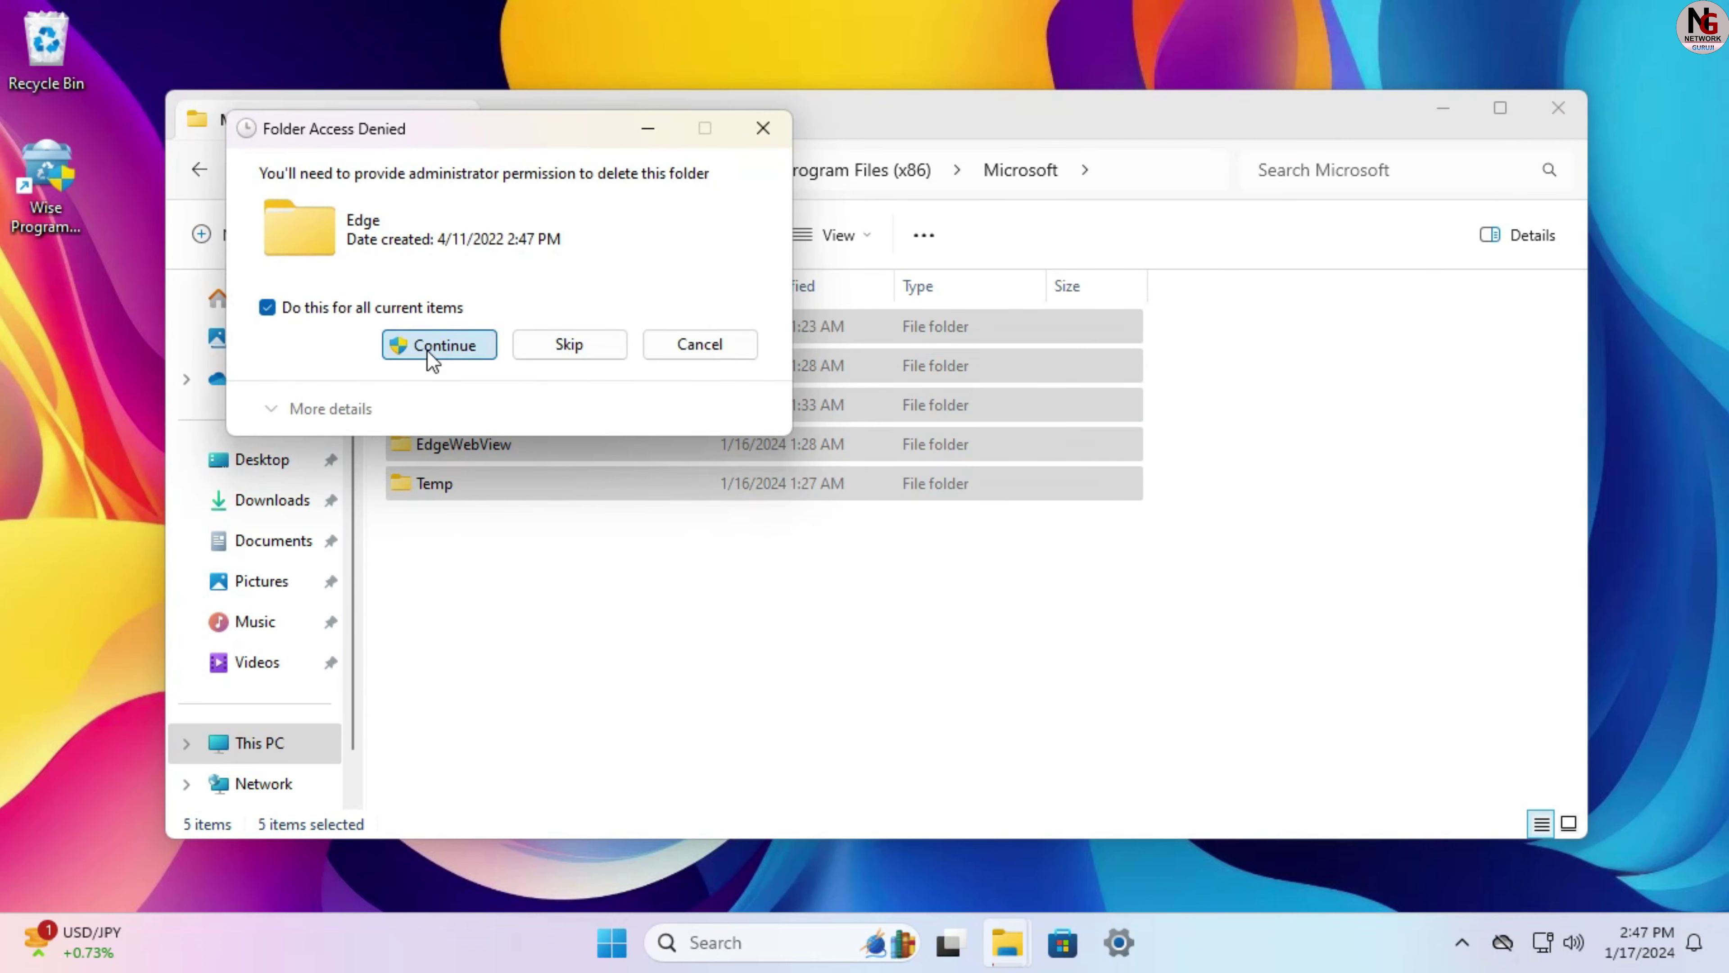
pyautogui.click(436, 344)
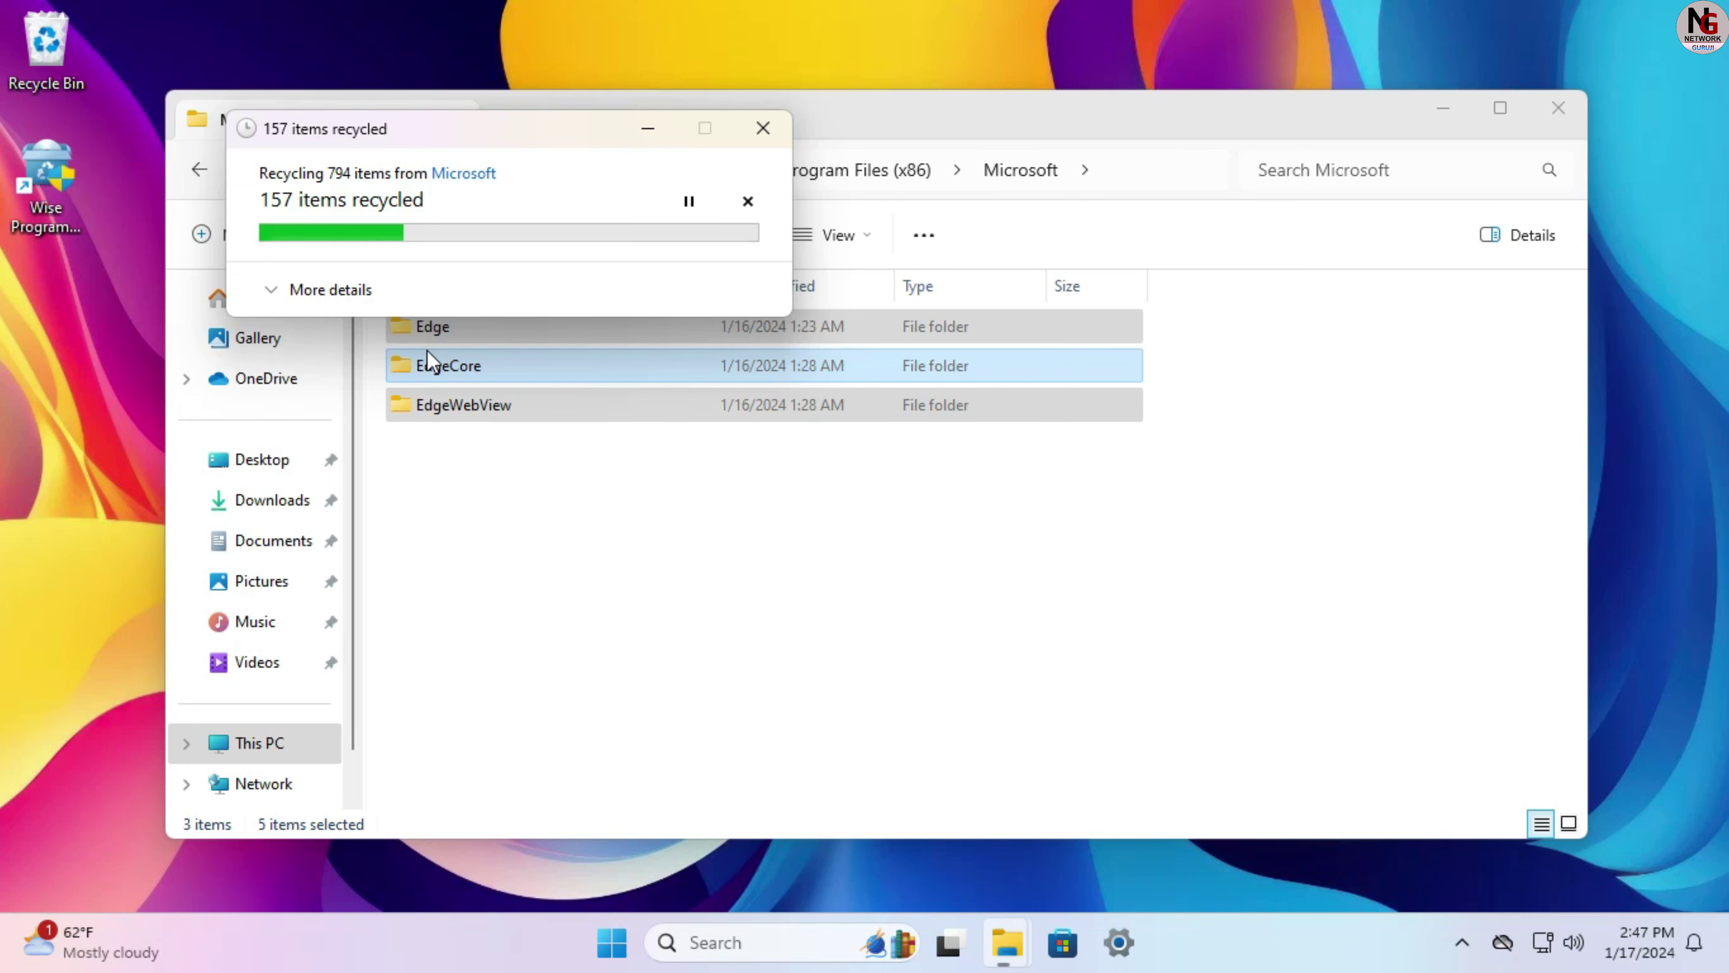
pyautogui.click(425, 364)
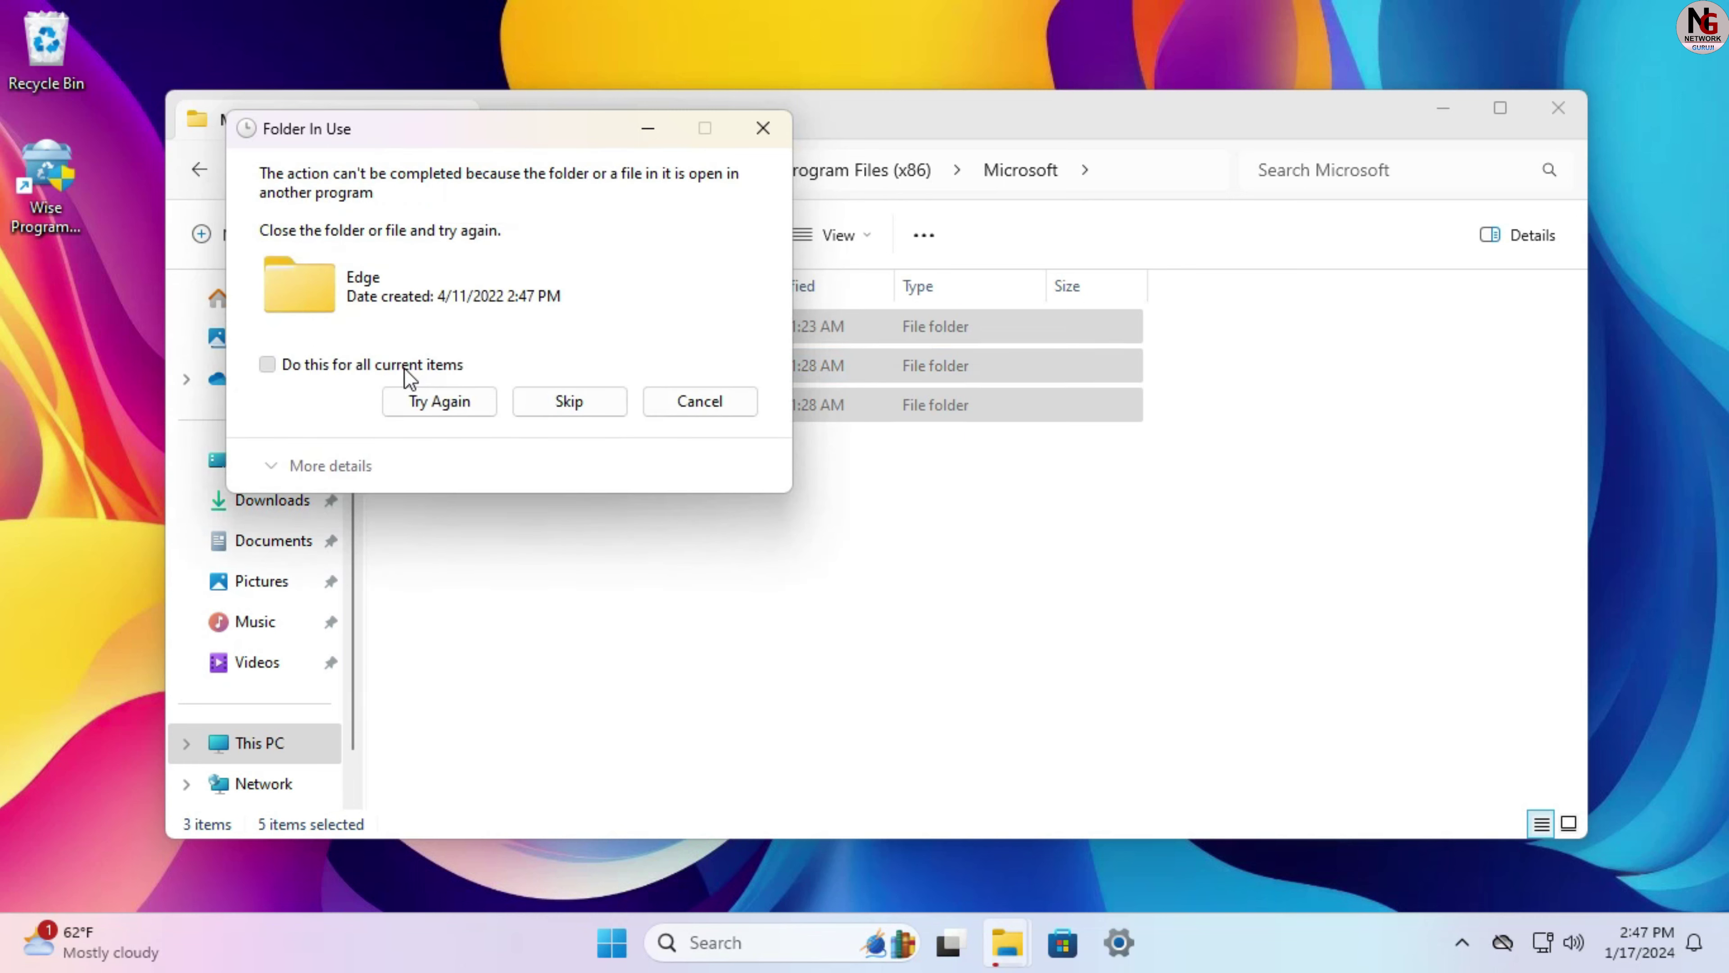
pyautogui.click(465, 406)
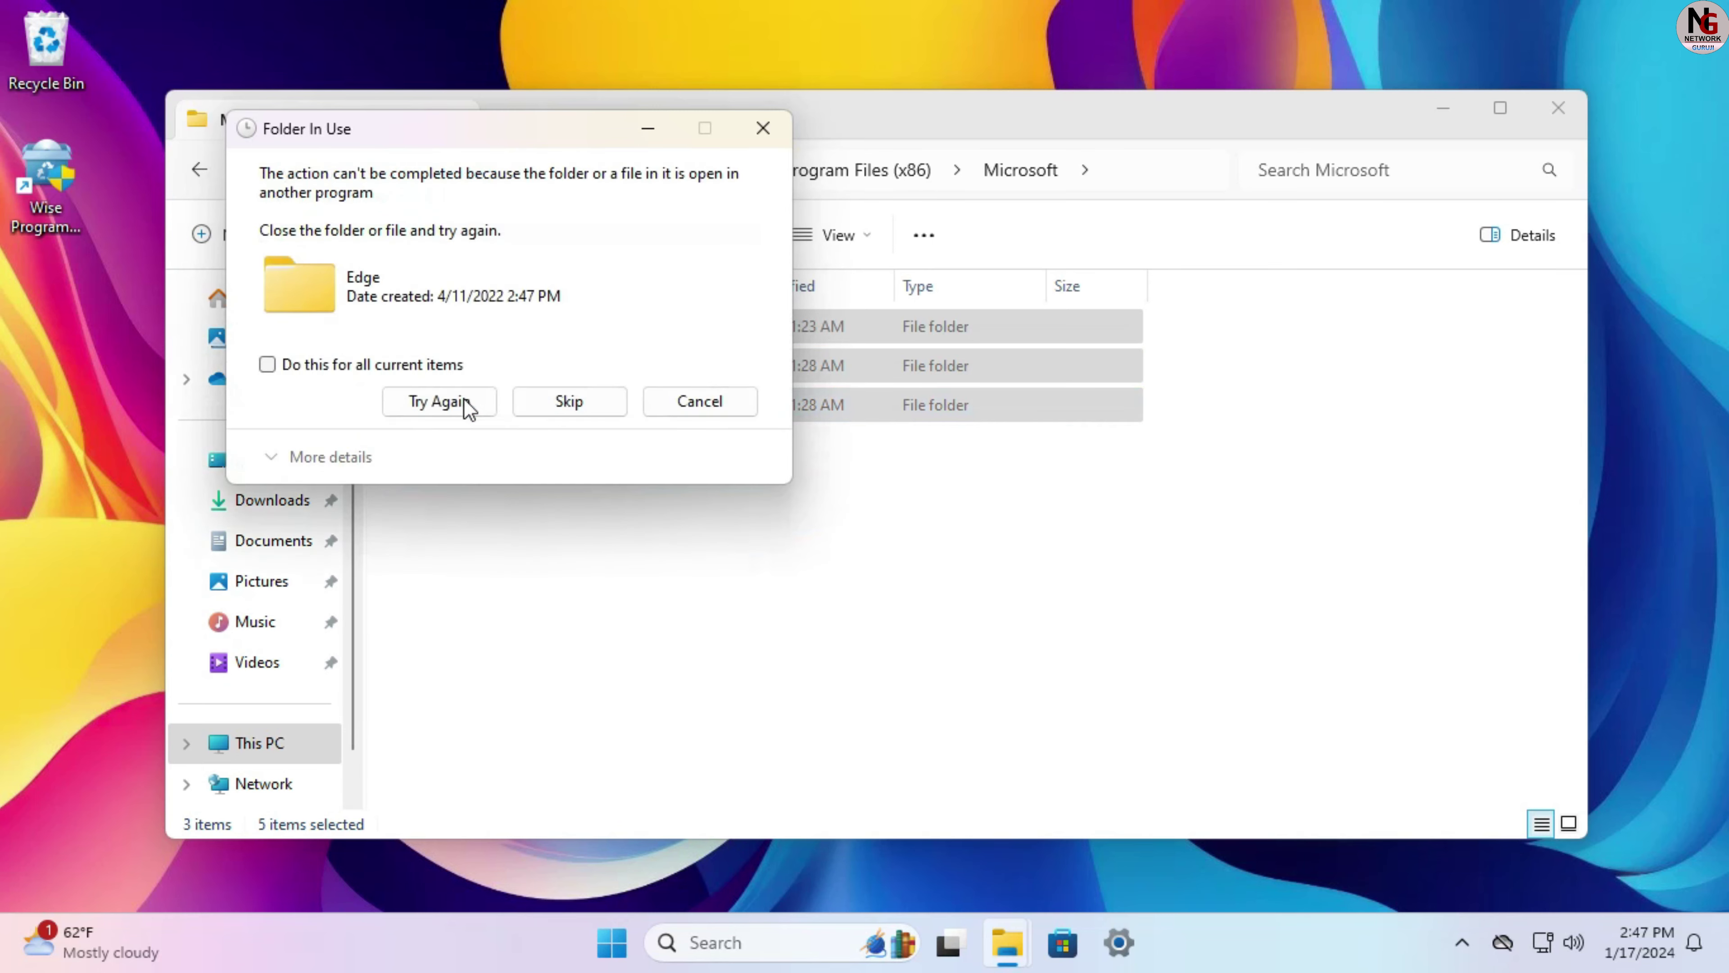
pyautogui.click(400, 365)
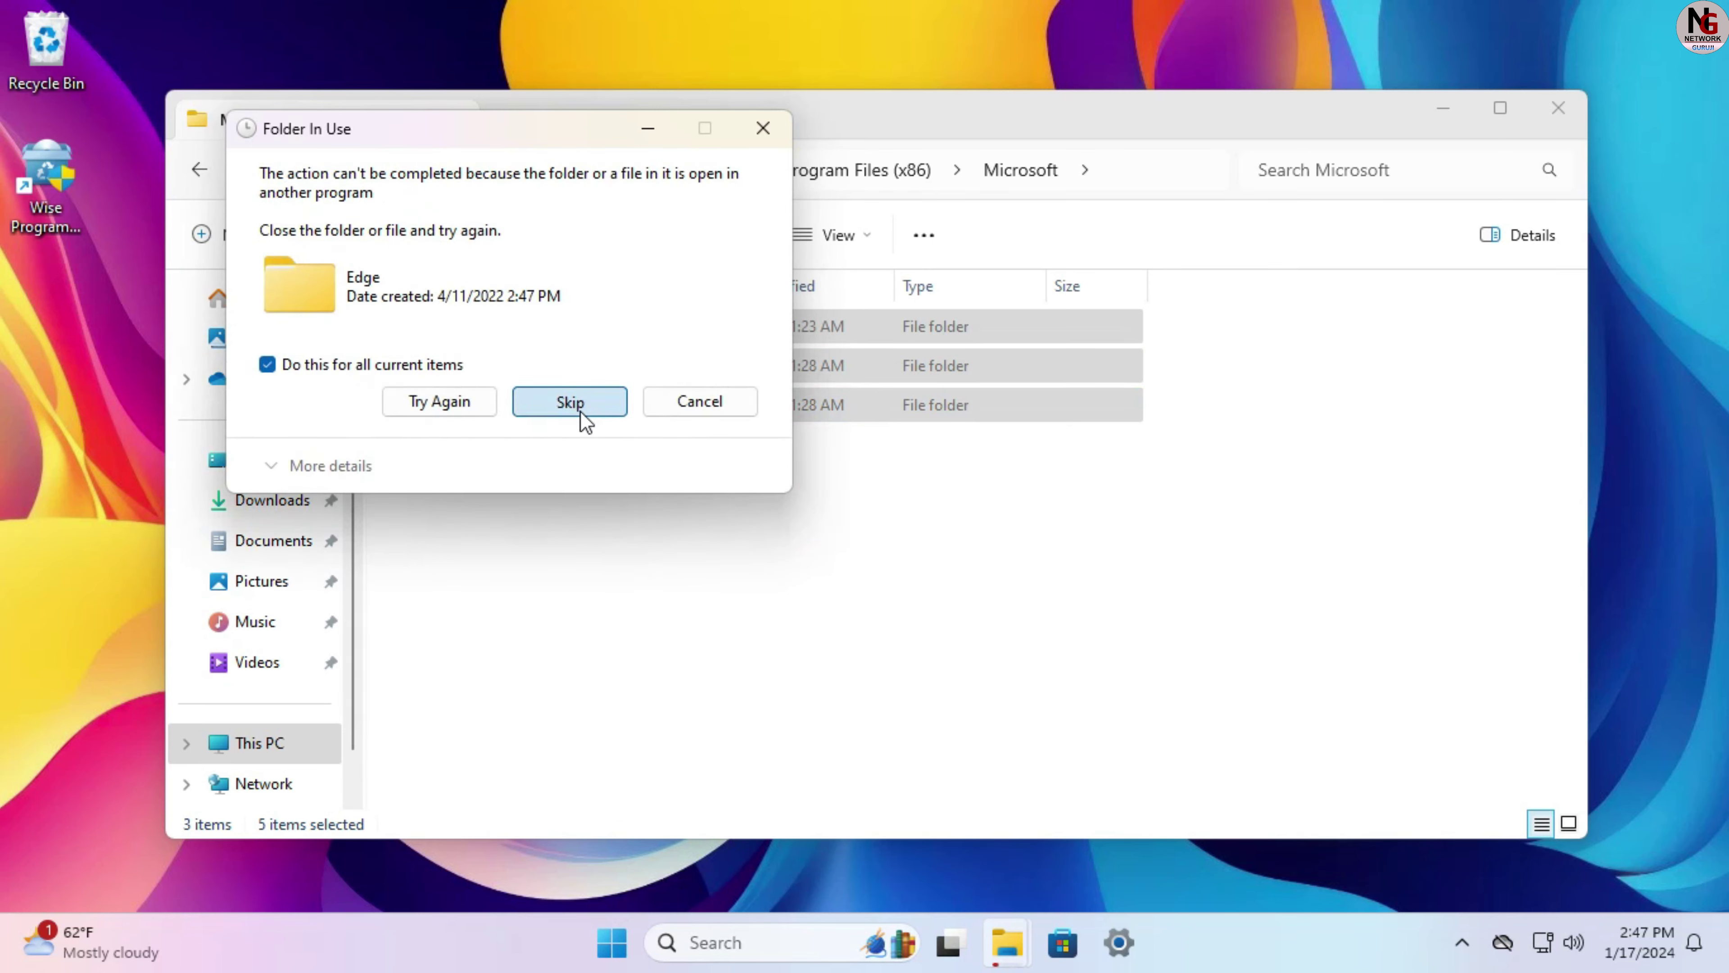
pyautogui.click(580, 411)
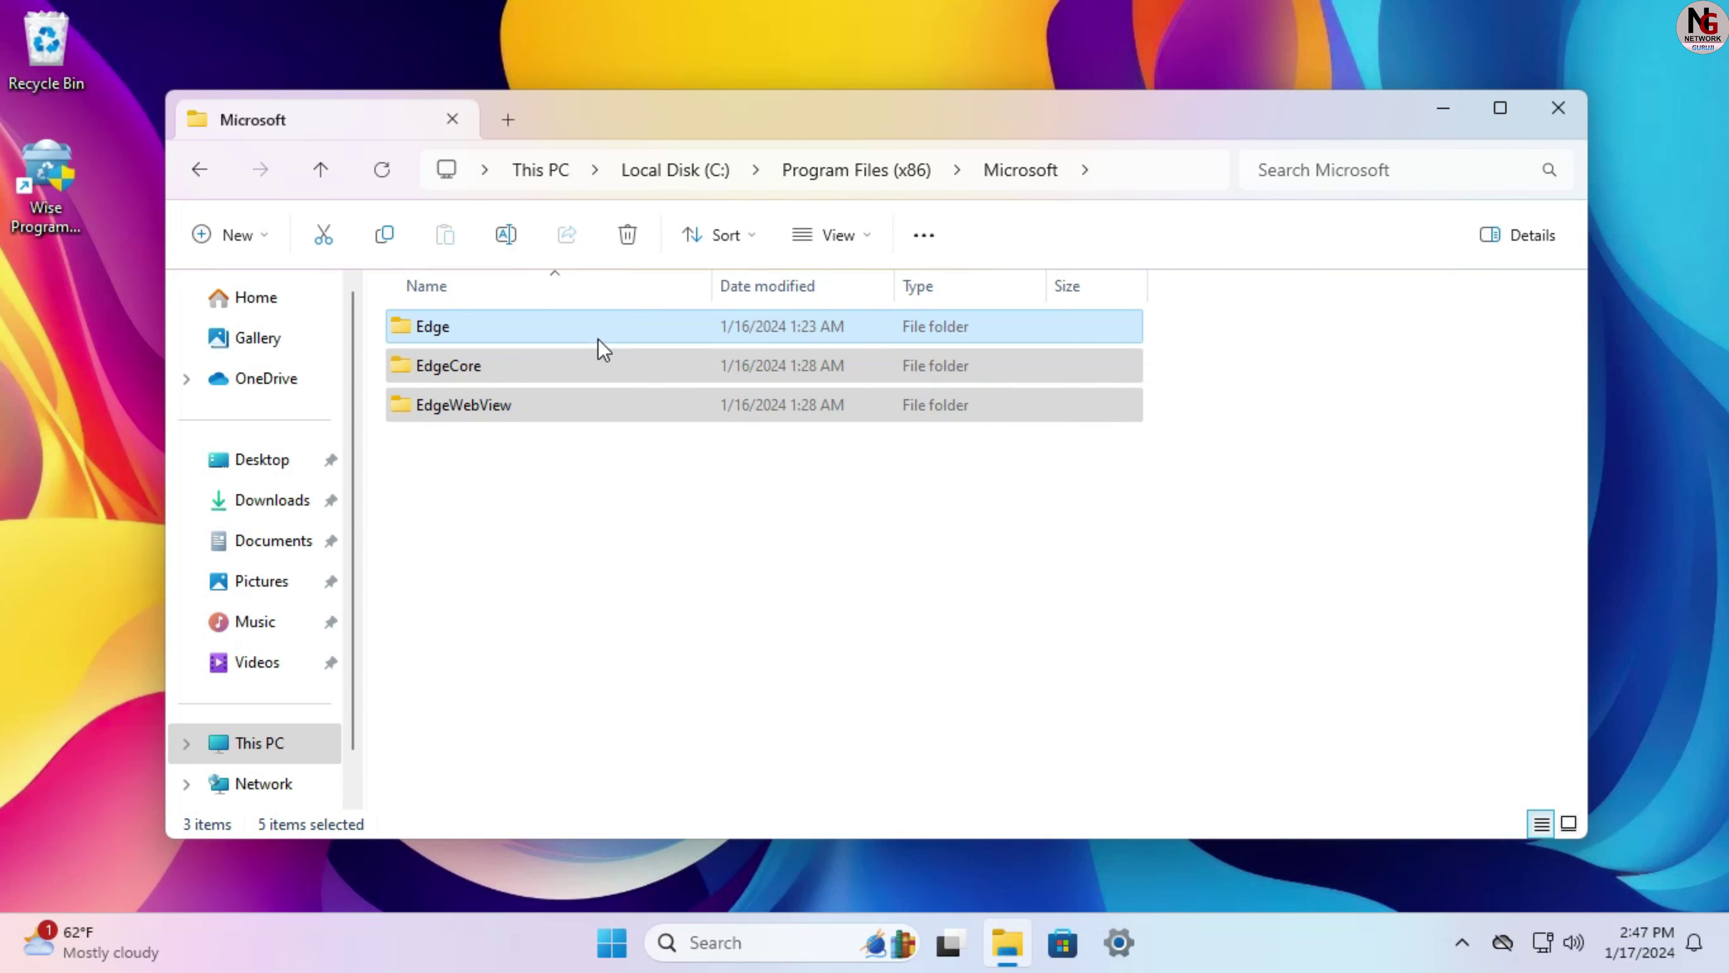
# Step: Try again to delete the Edge, EdgeCore and EdgeWebView folders with administrator permission, cancelling if a folder is in use
pyautogui.click(628, 239)
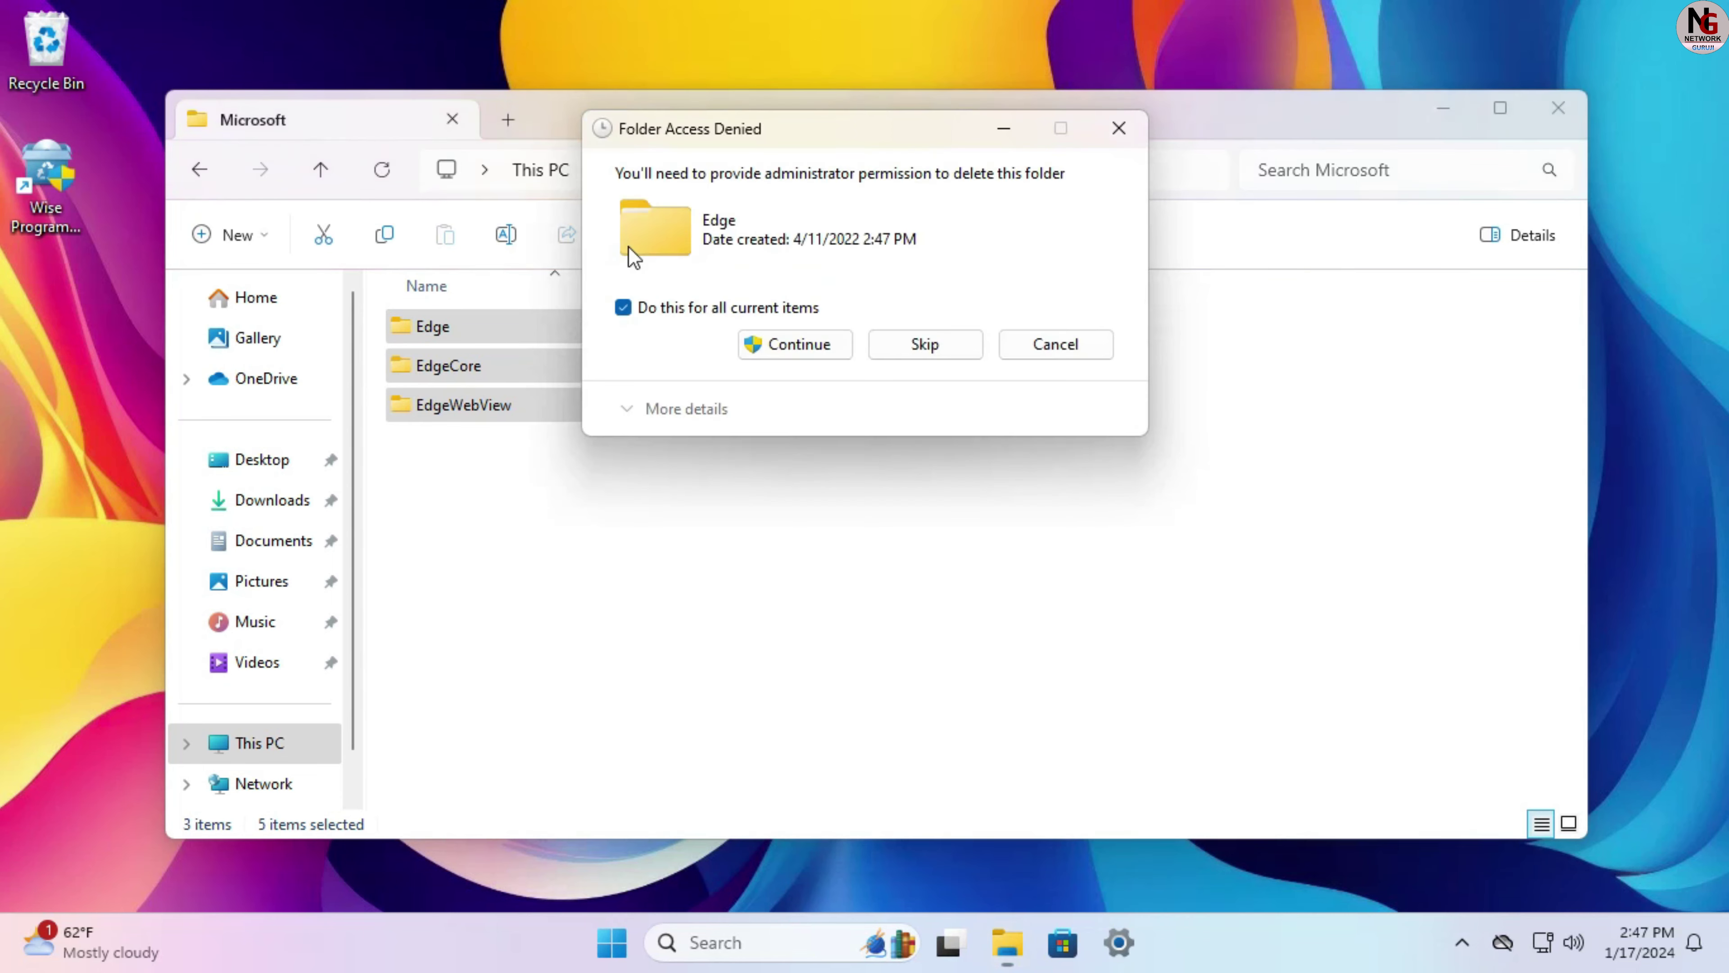
pyautogui.click(790, 345)
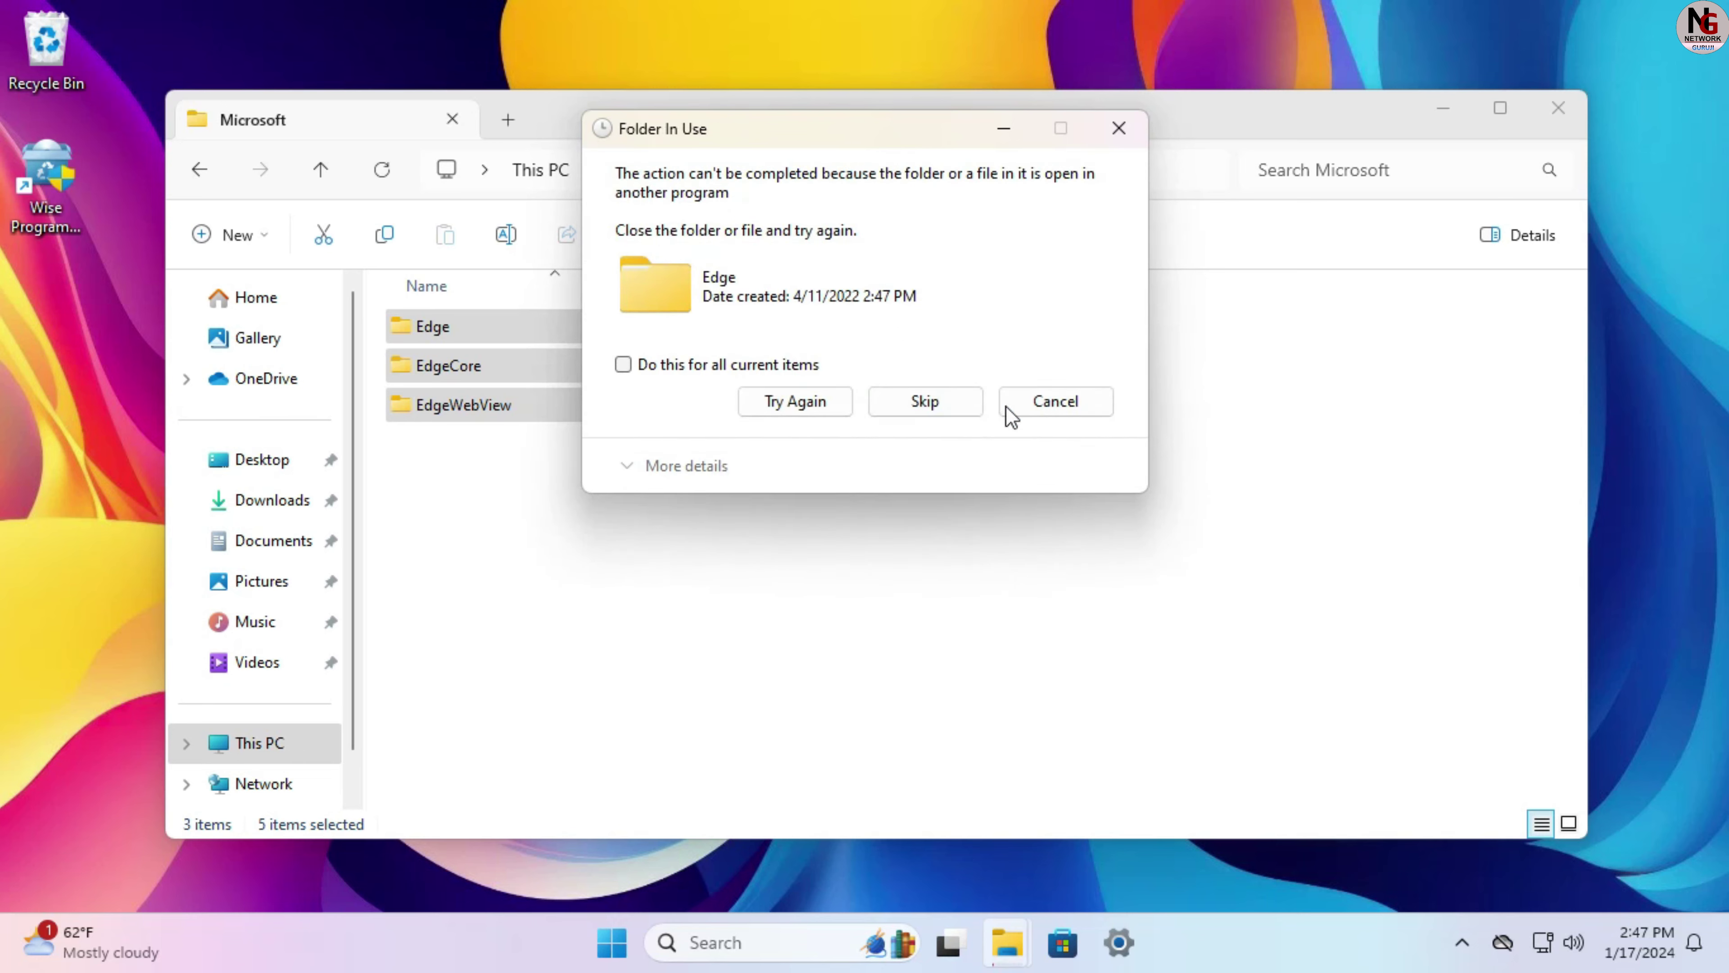
pyautogui.click(1009, 406)
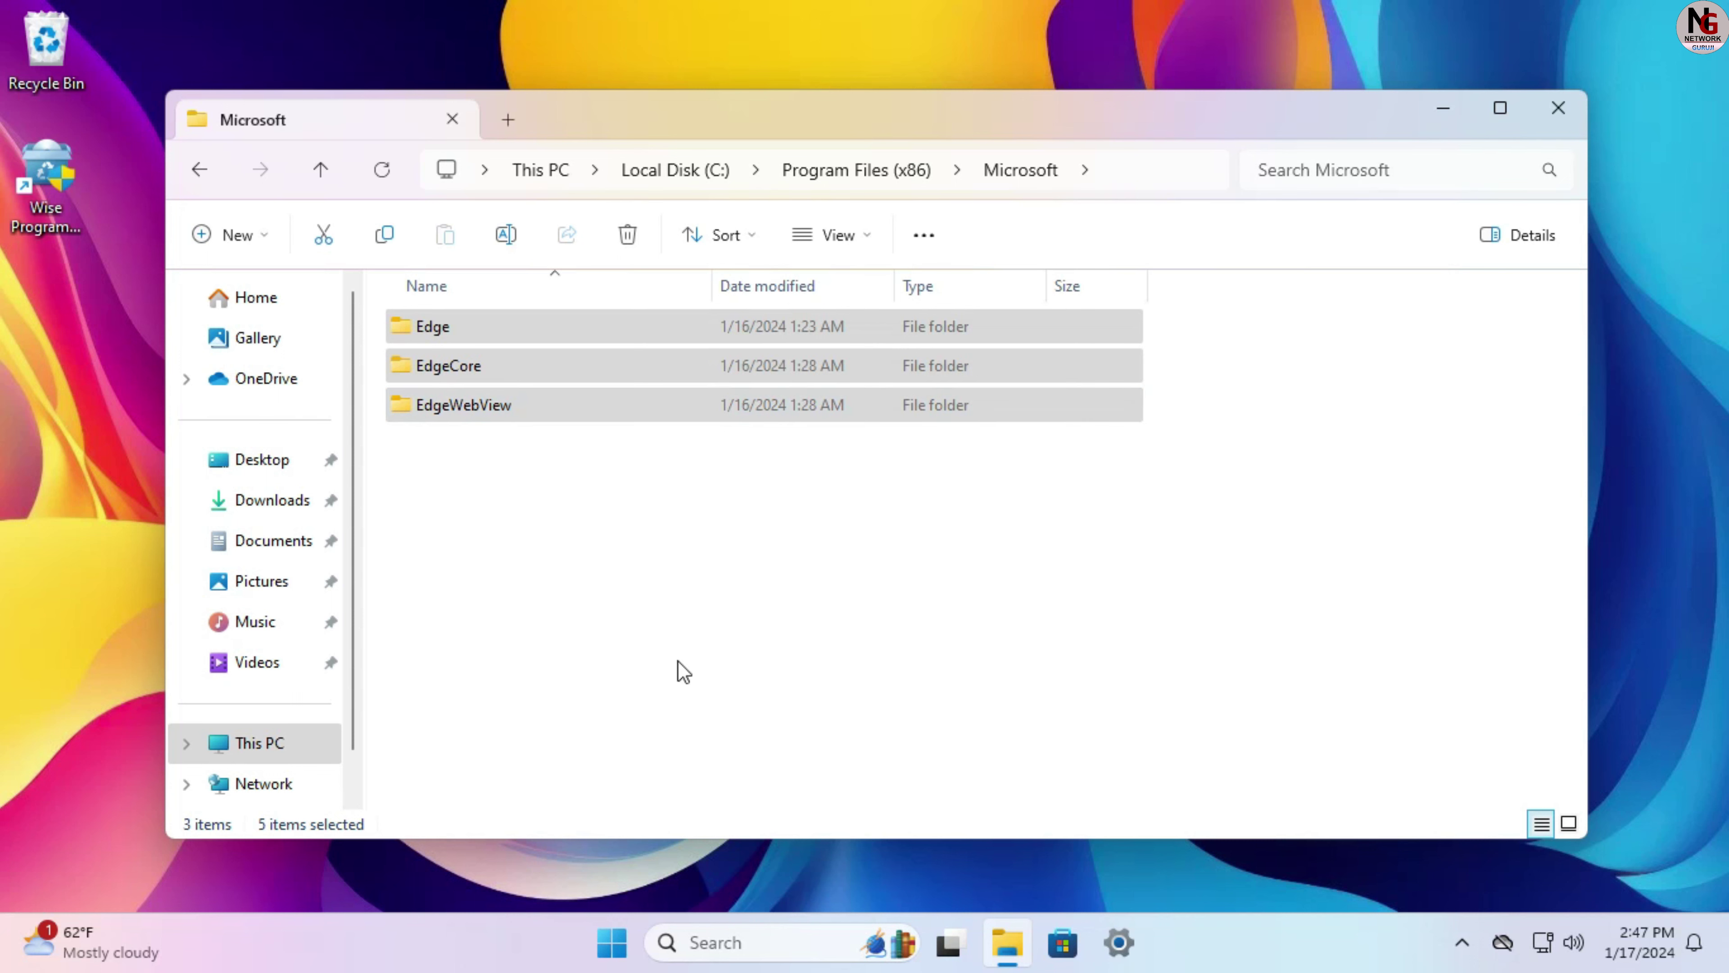
# Step: Open the SystemApps folder inside the Windows folder on Local Disk (C:)
pyautogui.click(245, 747)
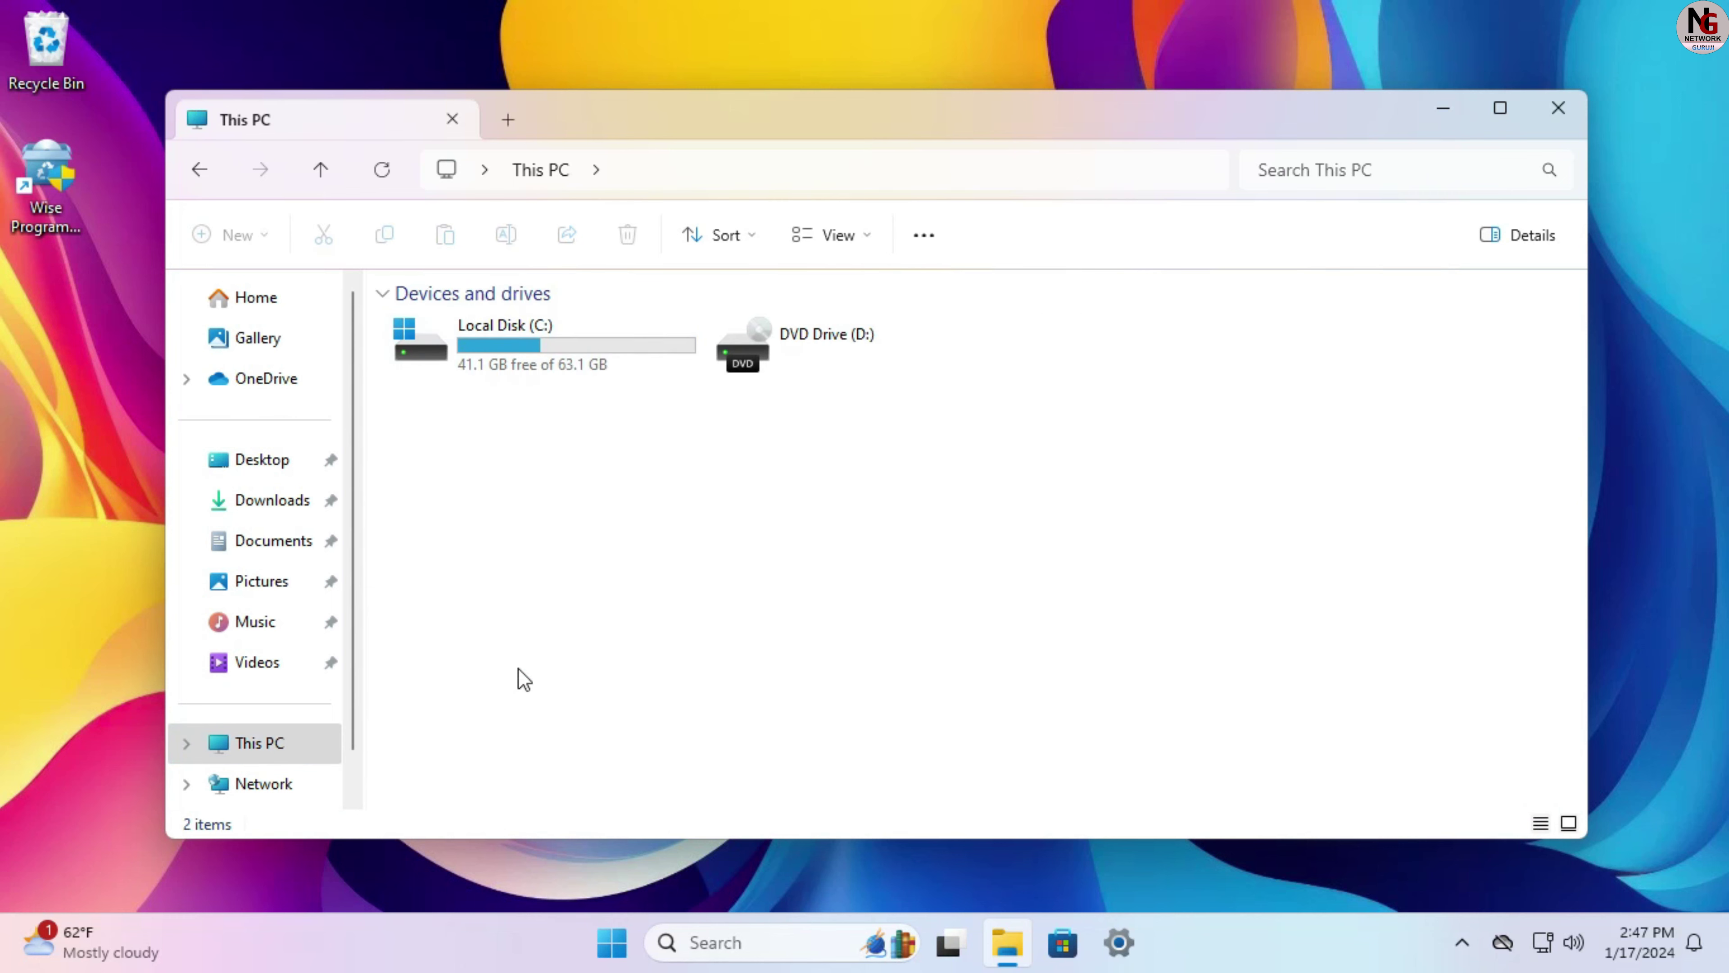
pyautogui.click(546, 352)
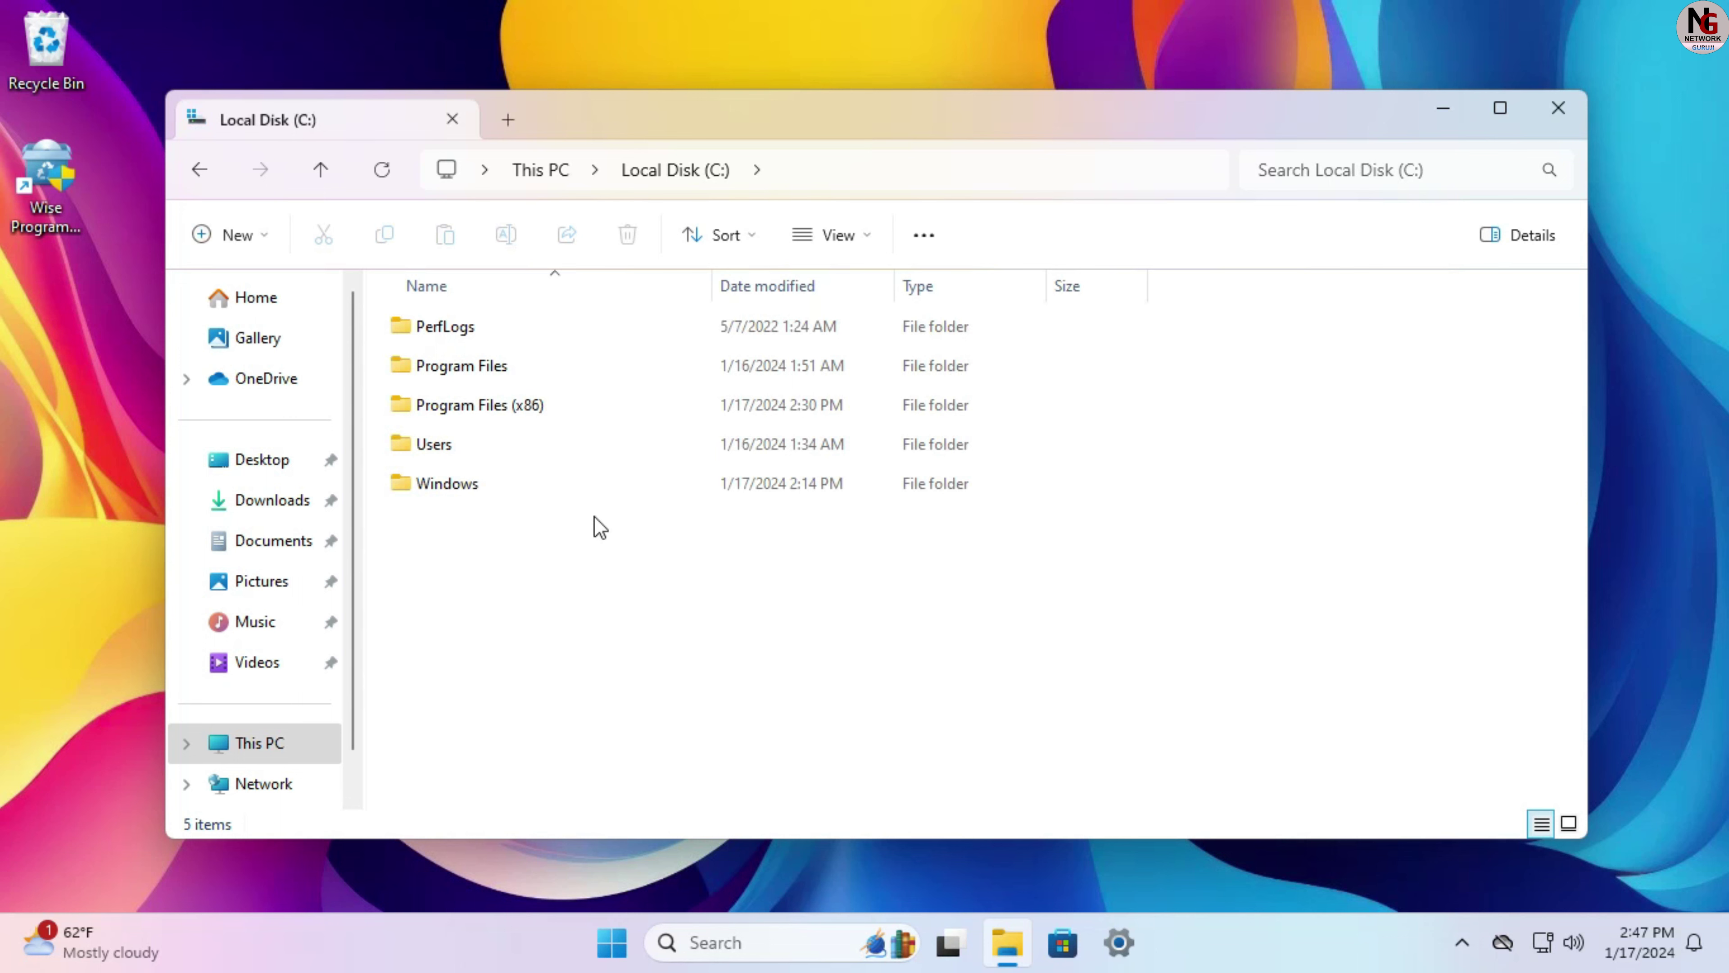
pyautogui.click(484, 493)
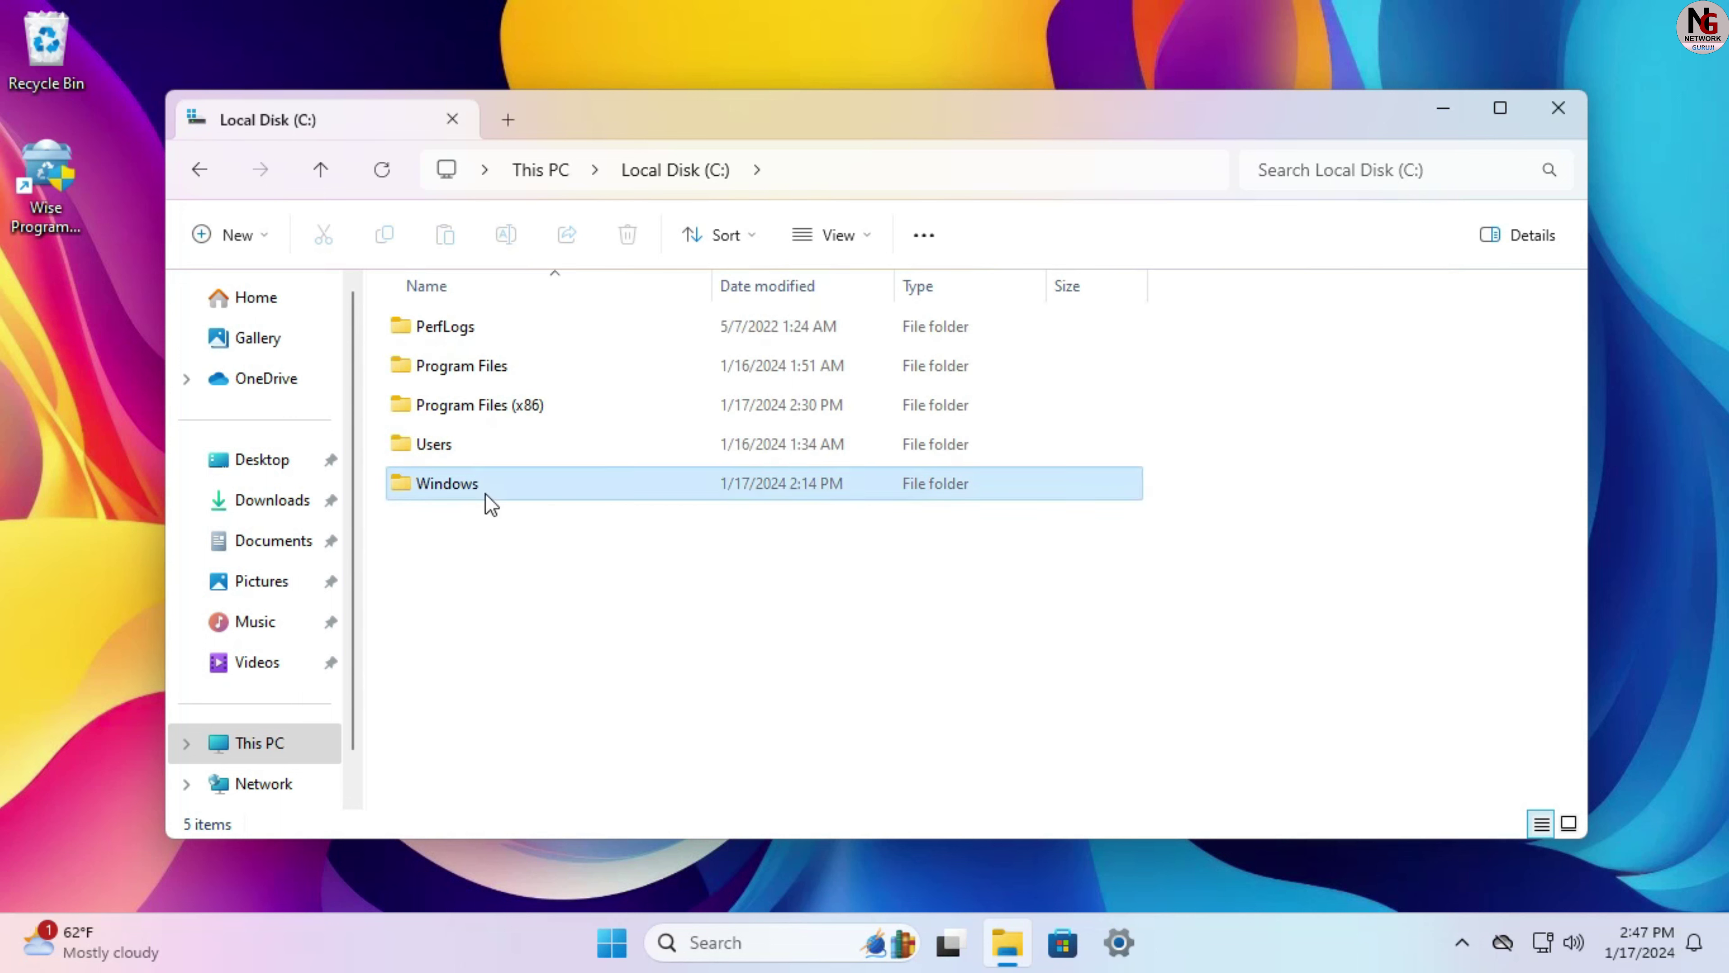
pyautogui.doubleClick(485, 494)
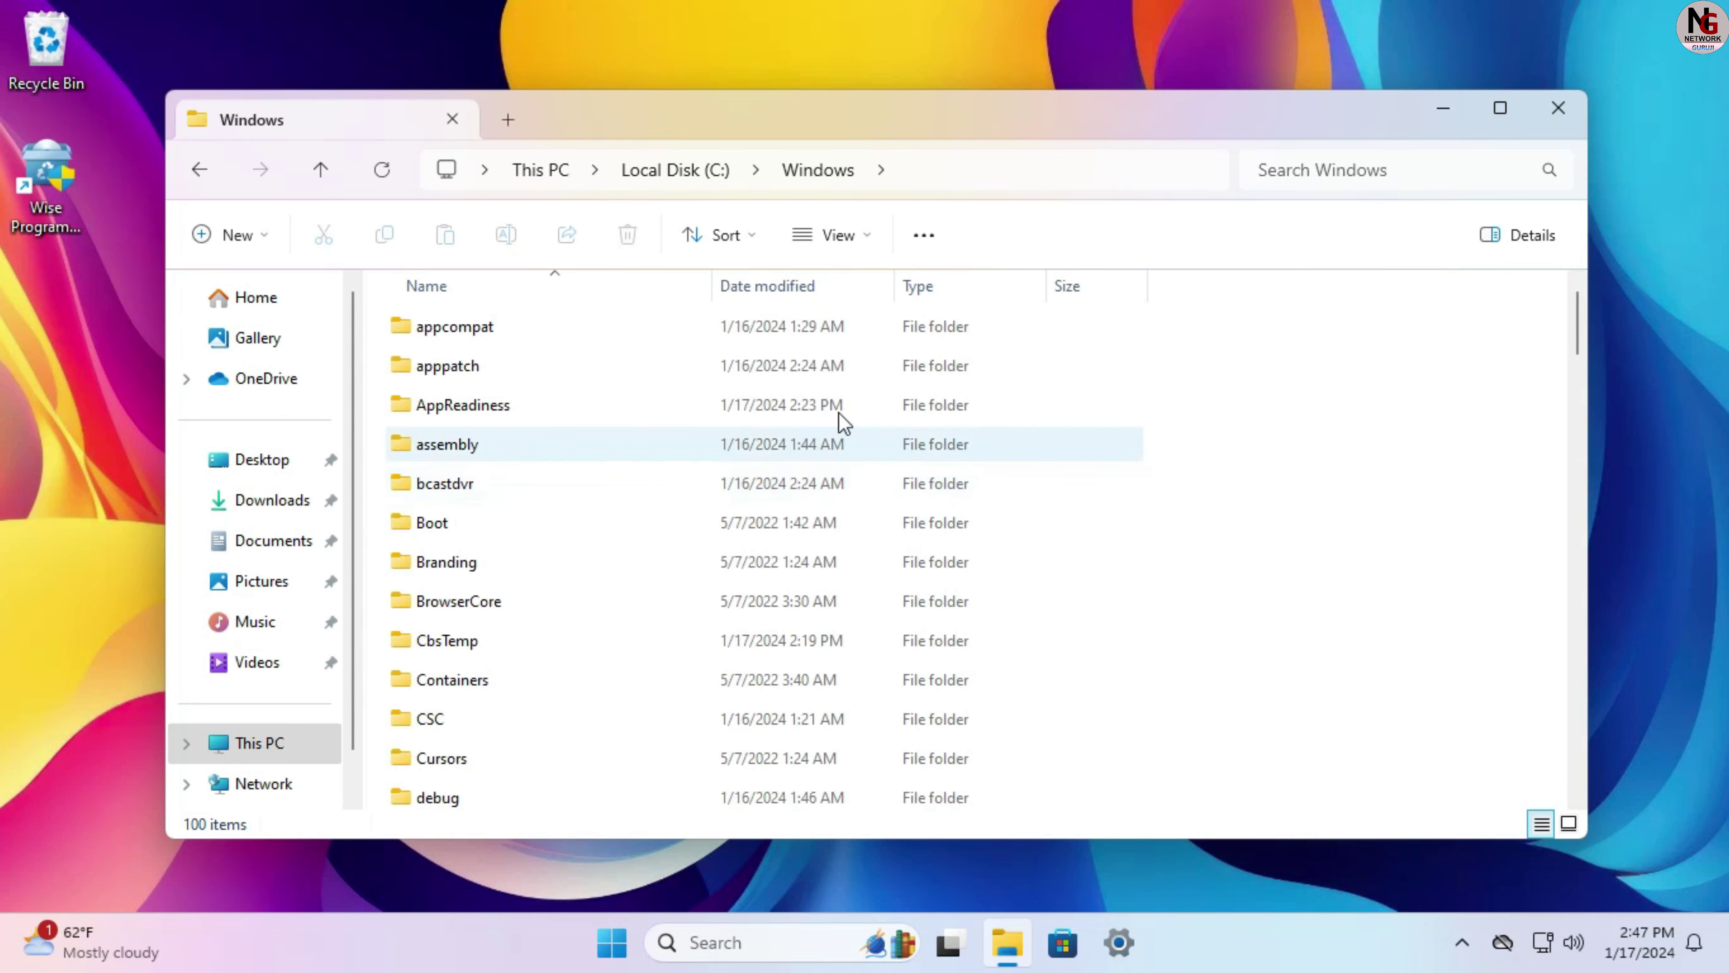
pyautogui.scroll(-5, 1196, 541)
pyautogui.scroll(-13, 1203, 528)
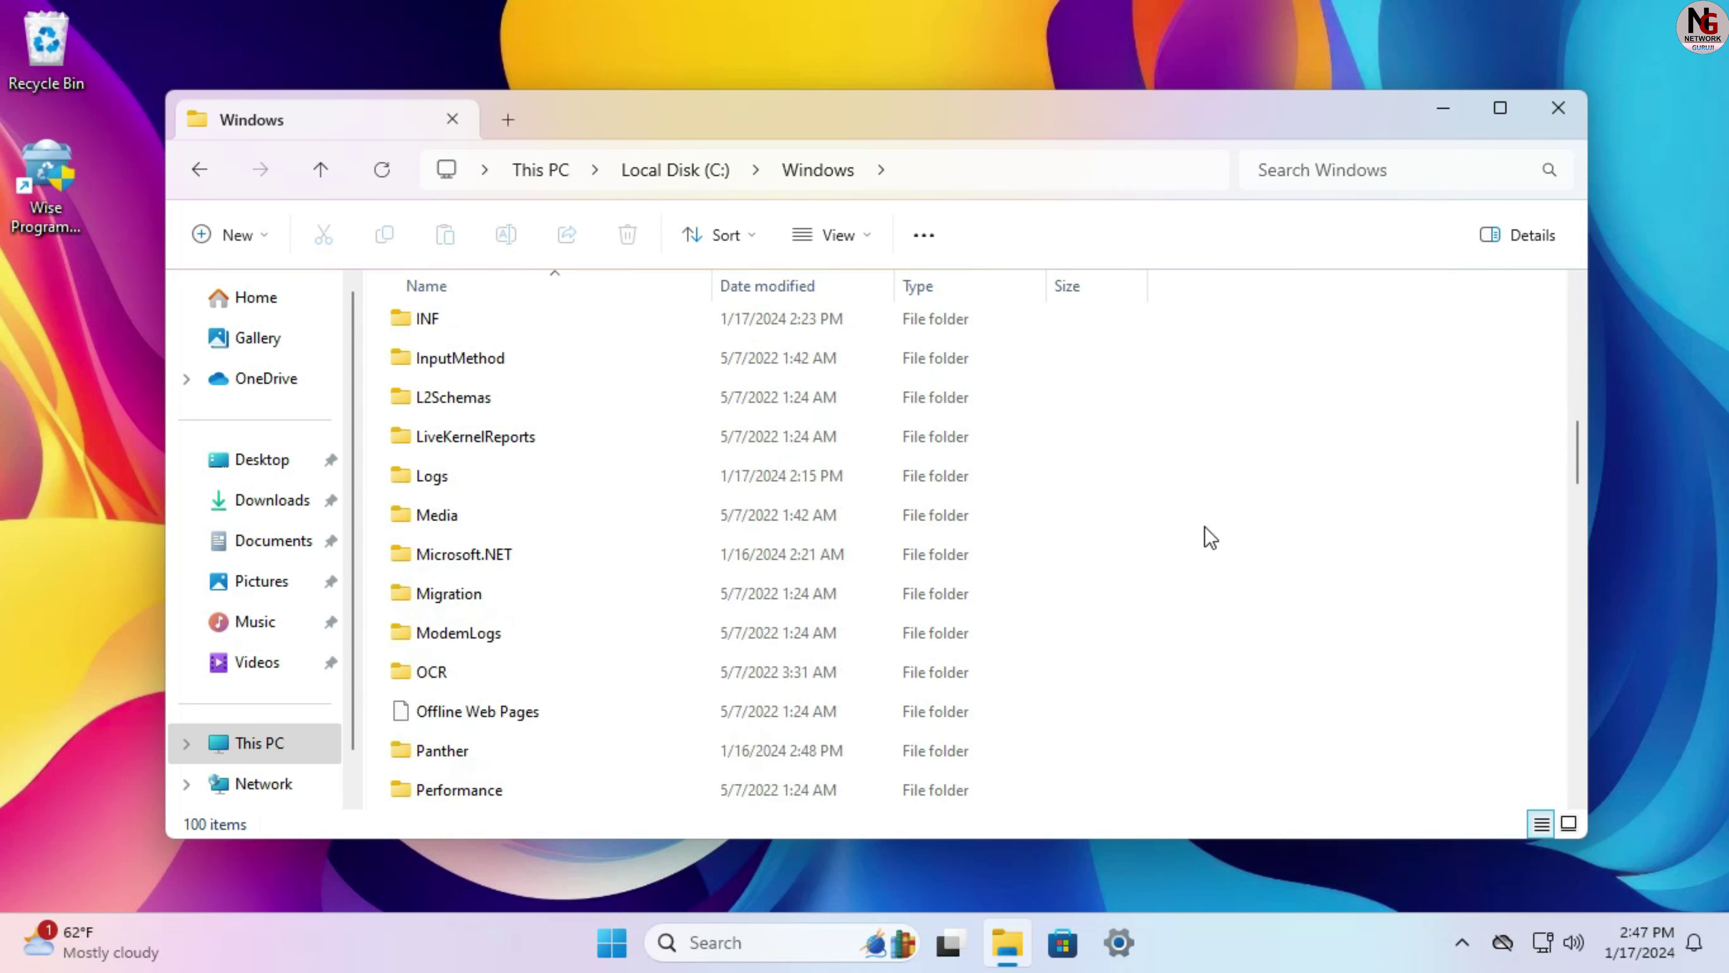
pyautogui.scroll(-3, 1207, 527)
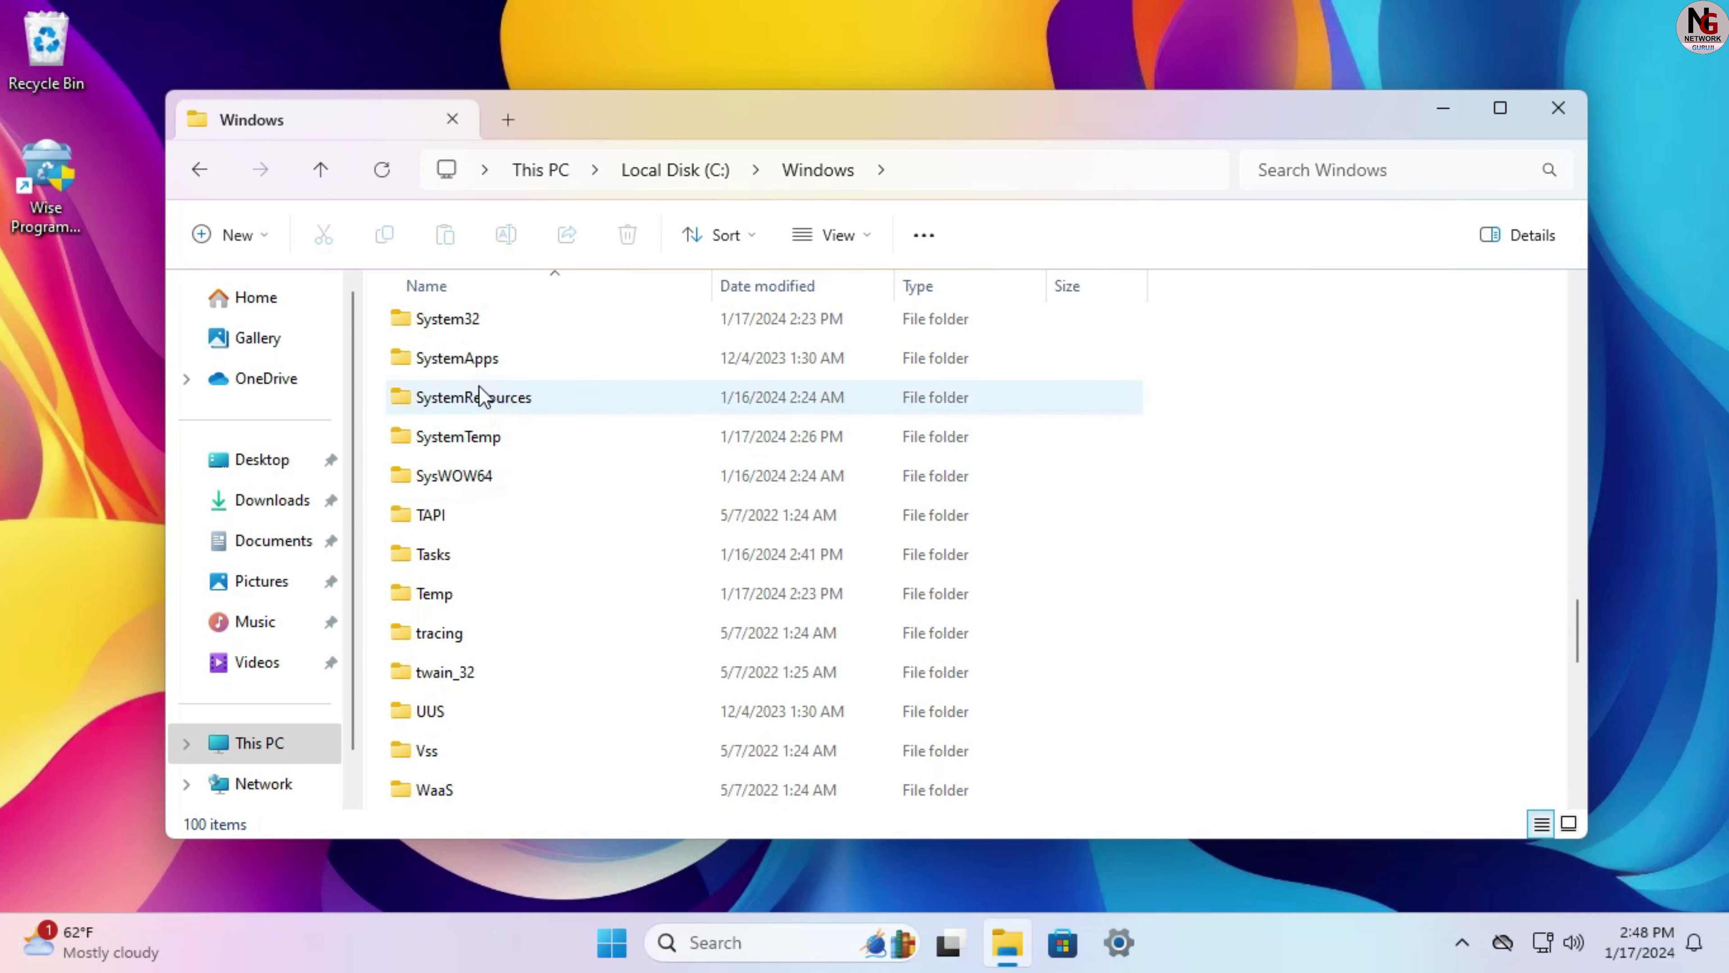
pyautogui.doubleClick(529, 364)
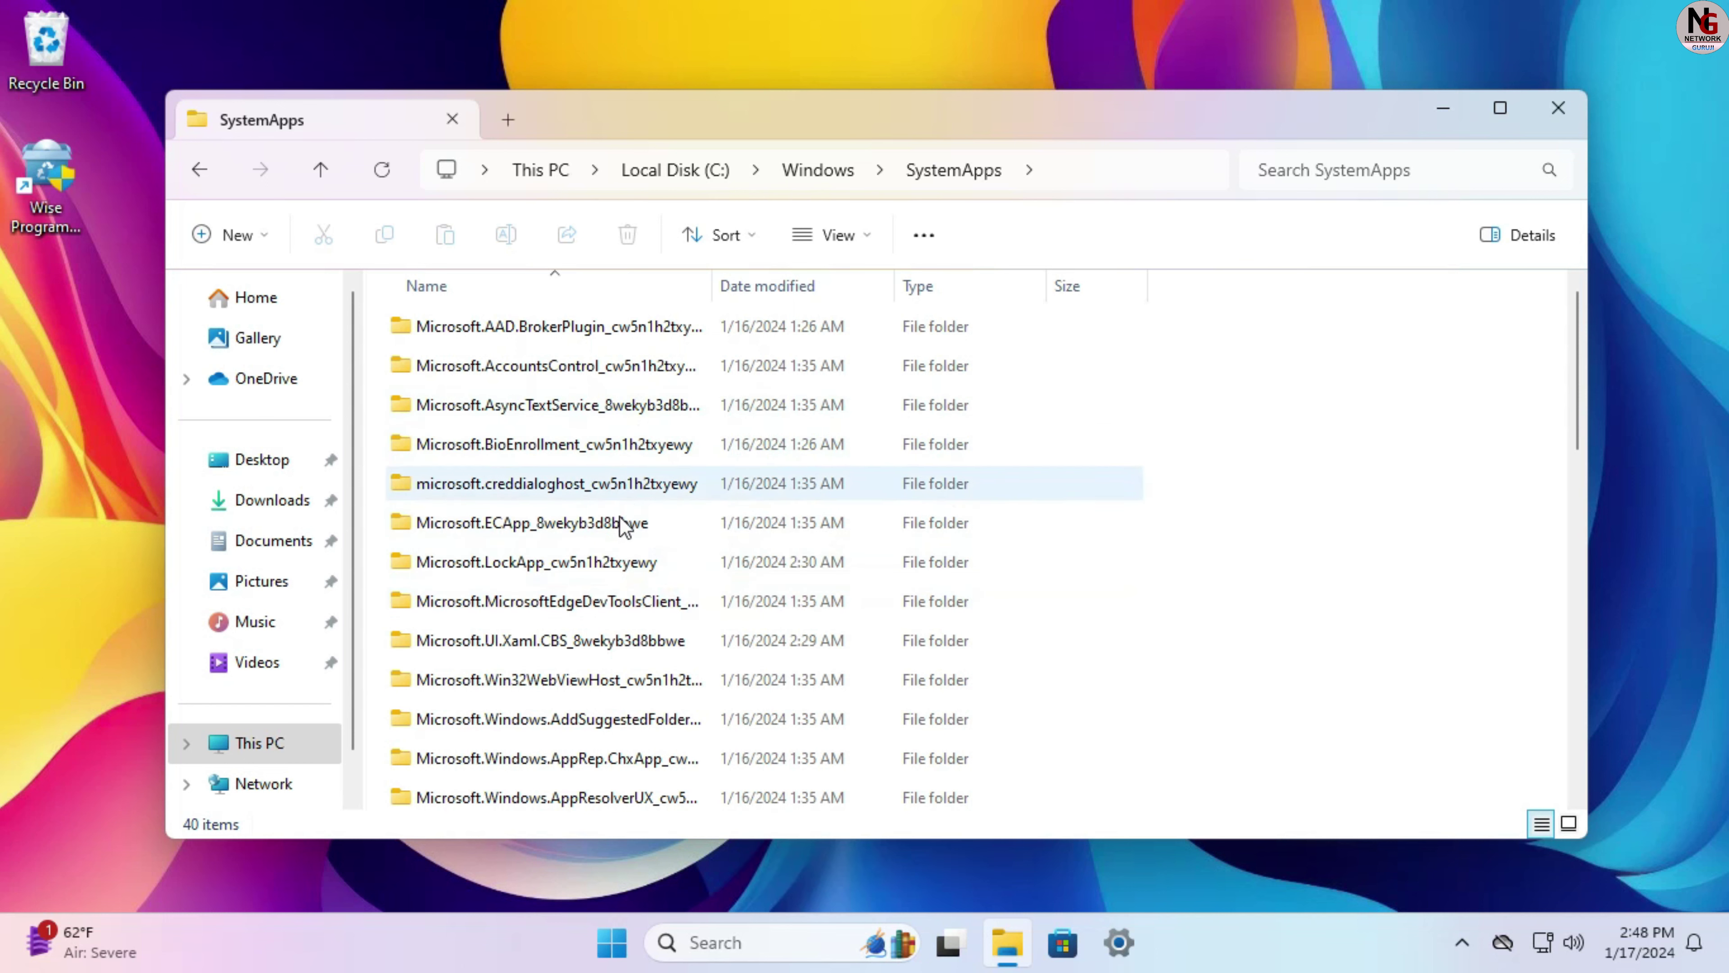
# Step: Append "-Disable" to the Microsoft.MicrosoftEdgeDevToolsClient_8wekyb3d8bbwe folder's name, allowing the change with administrator permission, and close File Explorer
pyautogui.click(552, 613)
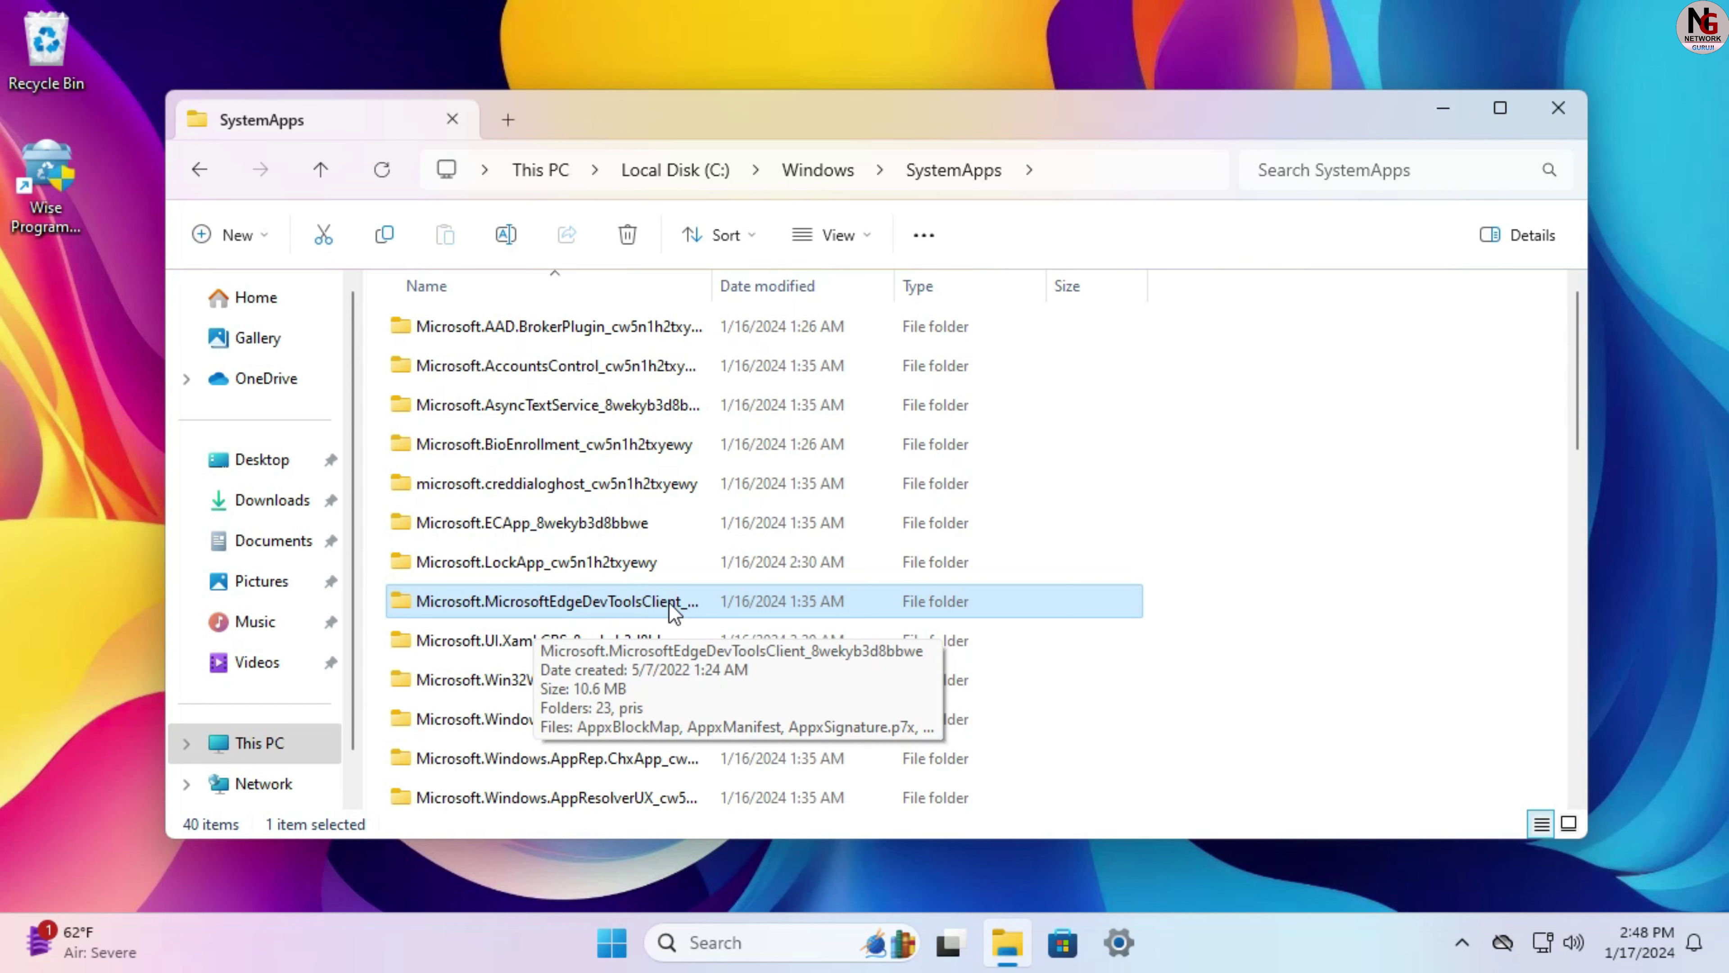
pyautogui.moveTo(711, 285); pyautogui.dragTo(925, 304)
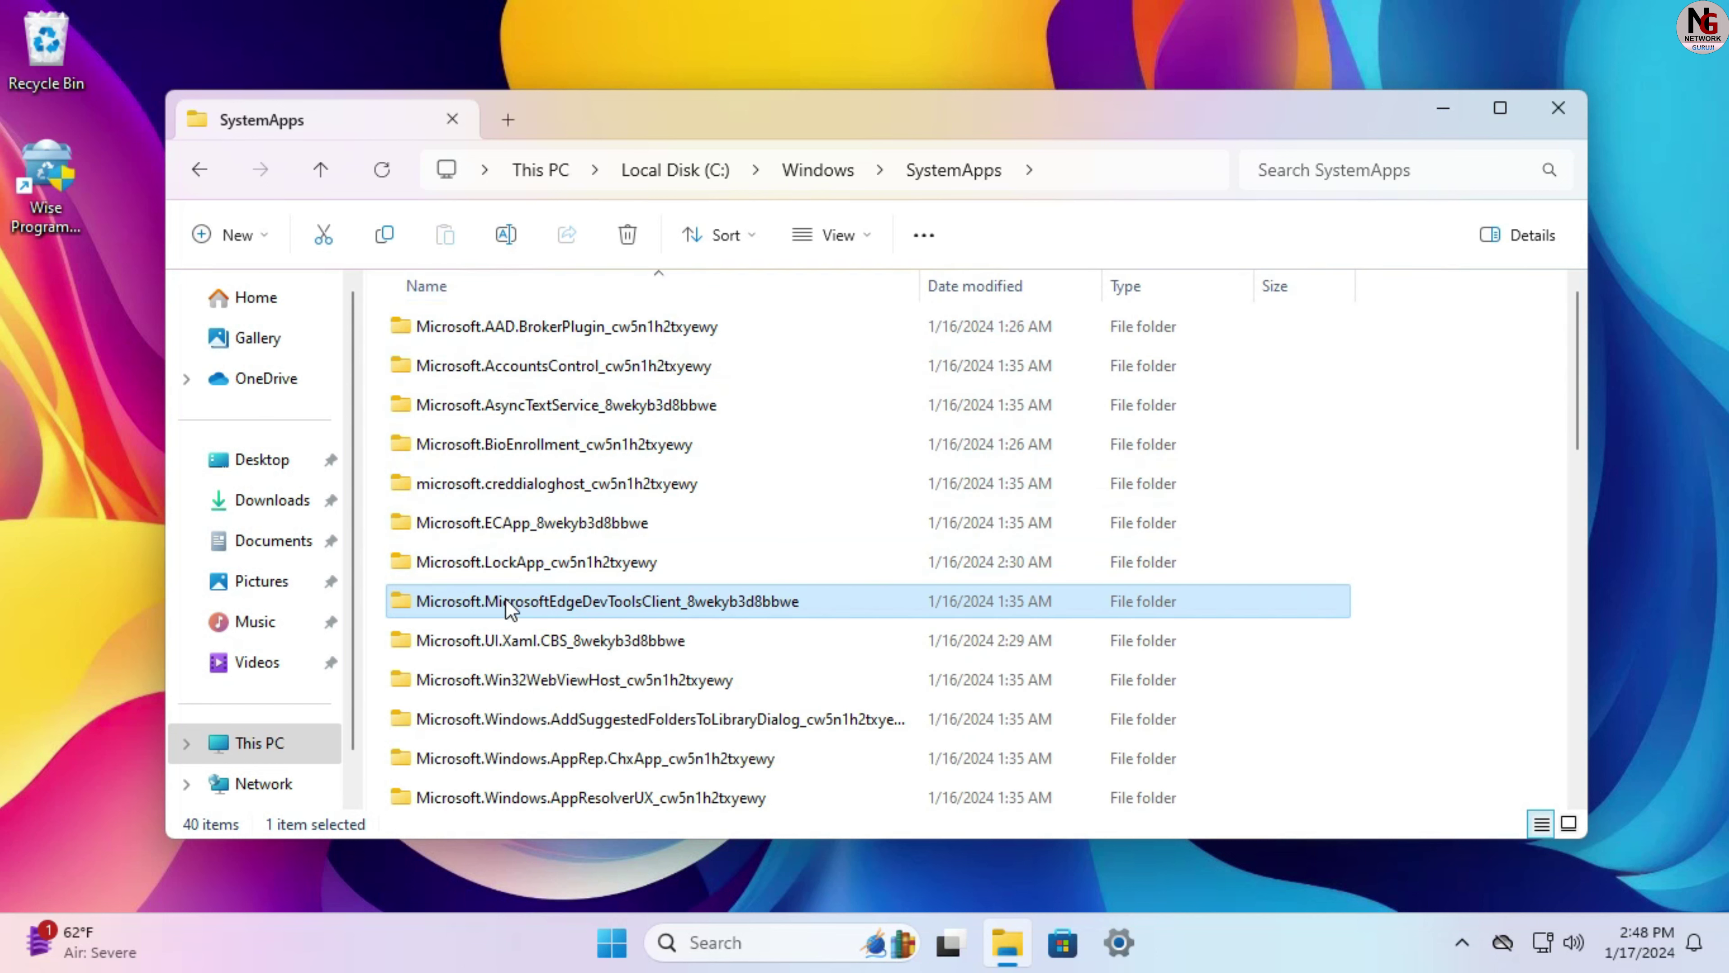
pyautogui.moveTo(673, 602)
pyautogui.rightClick(669, 592)
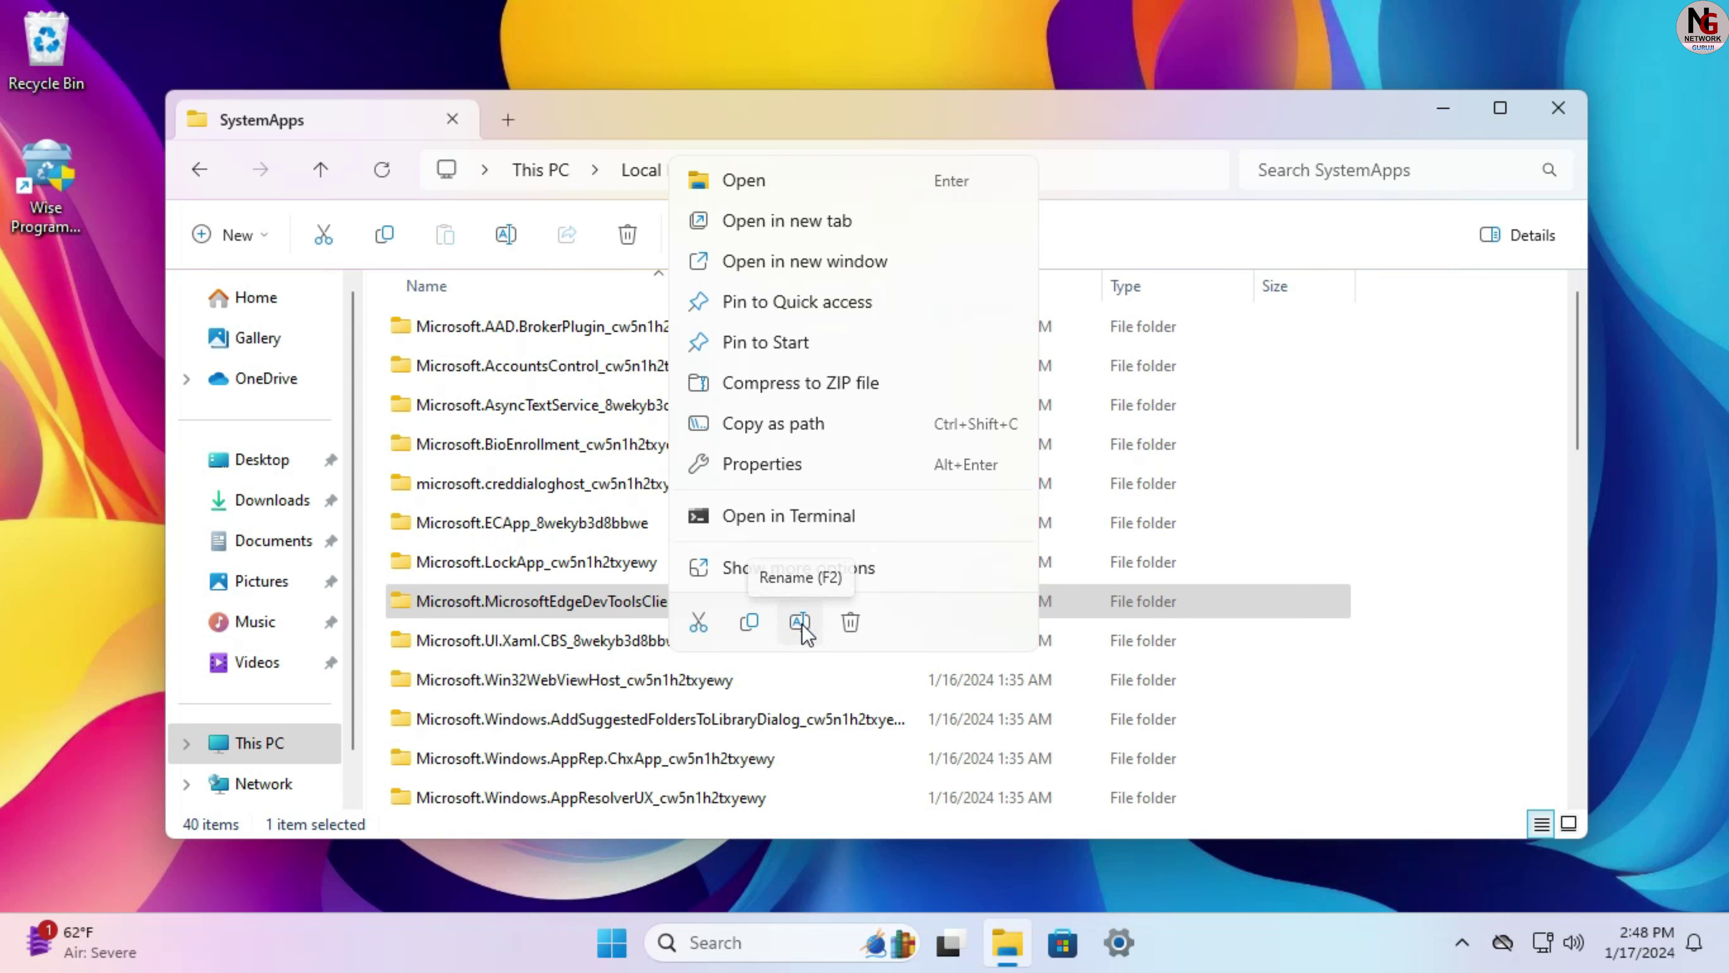
pyautogui.click(801, 622)
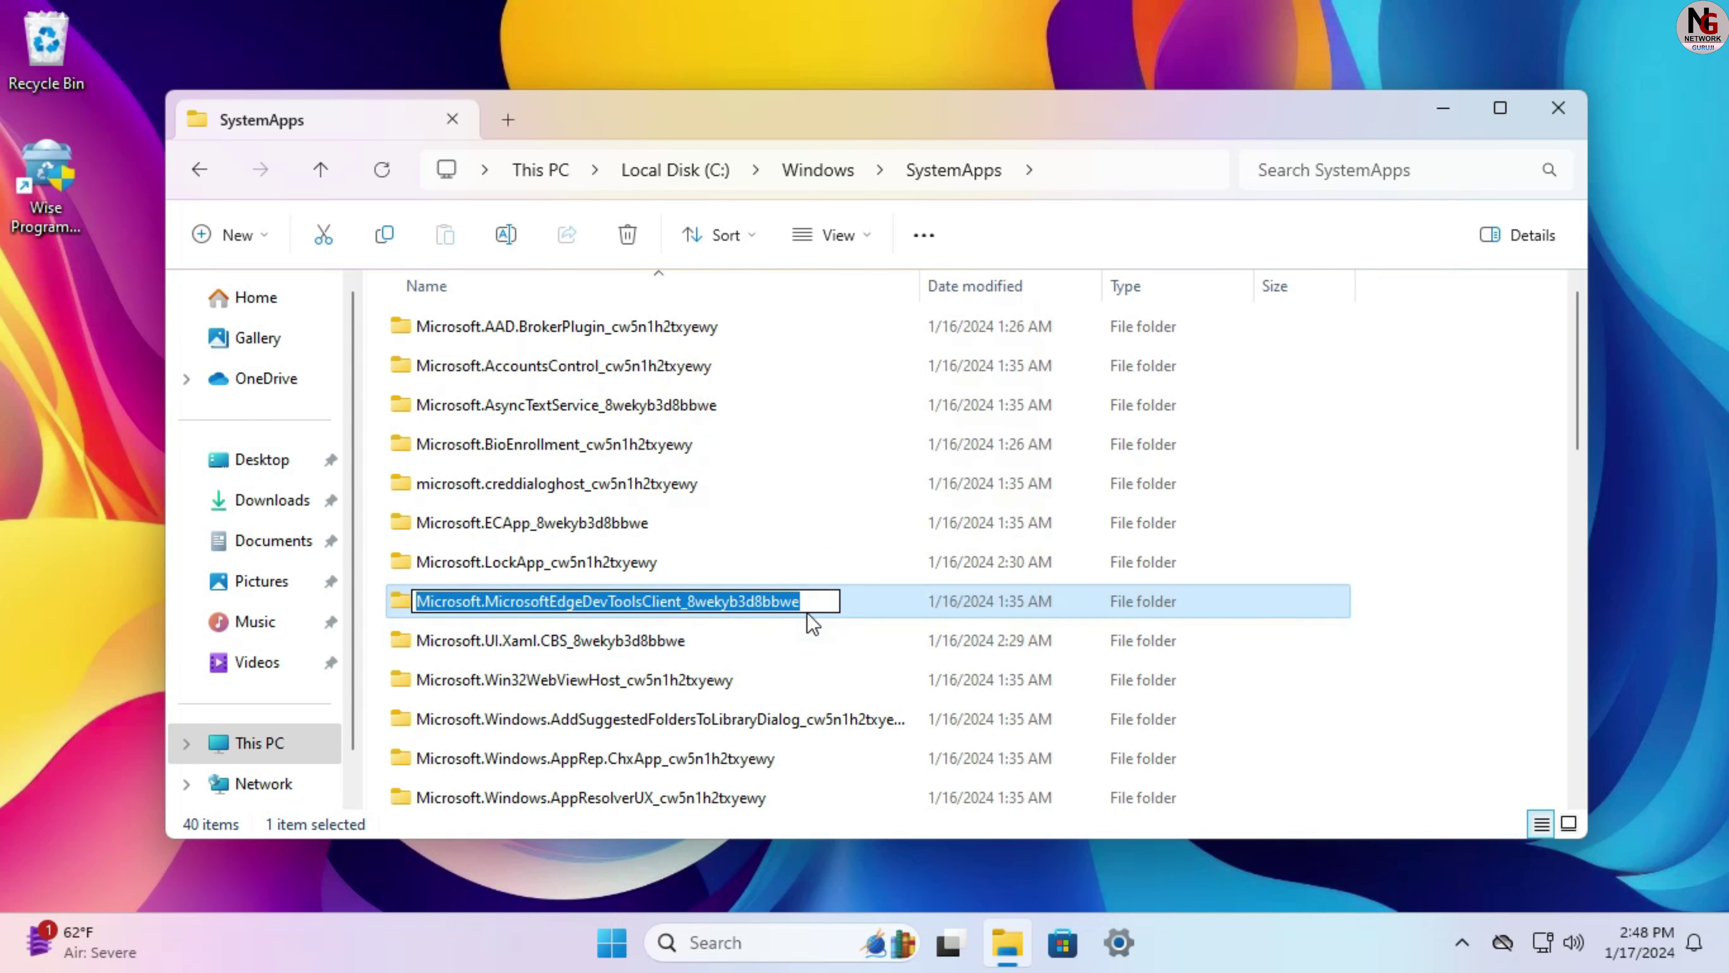
pyautogui.press('End')
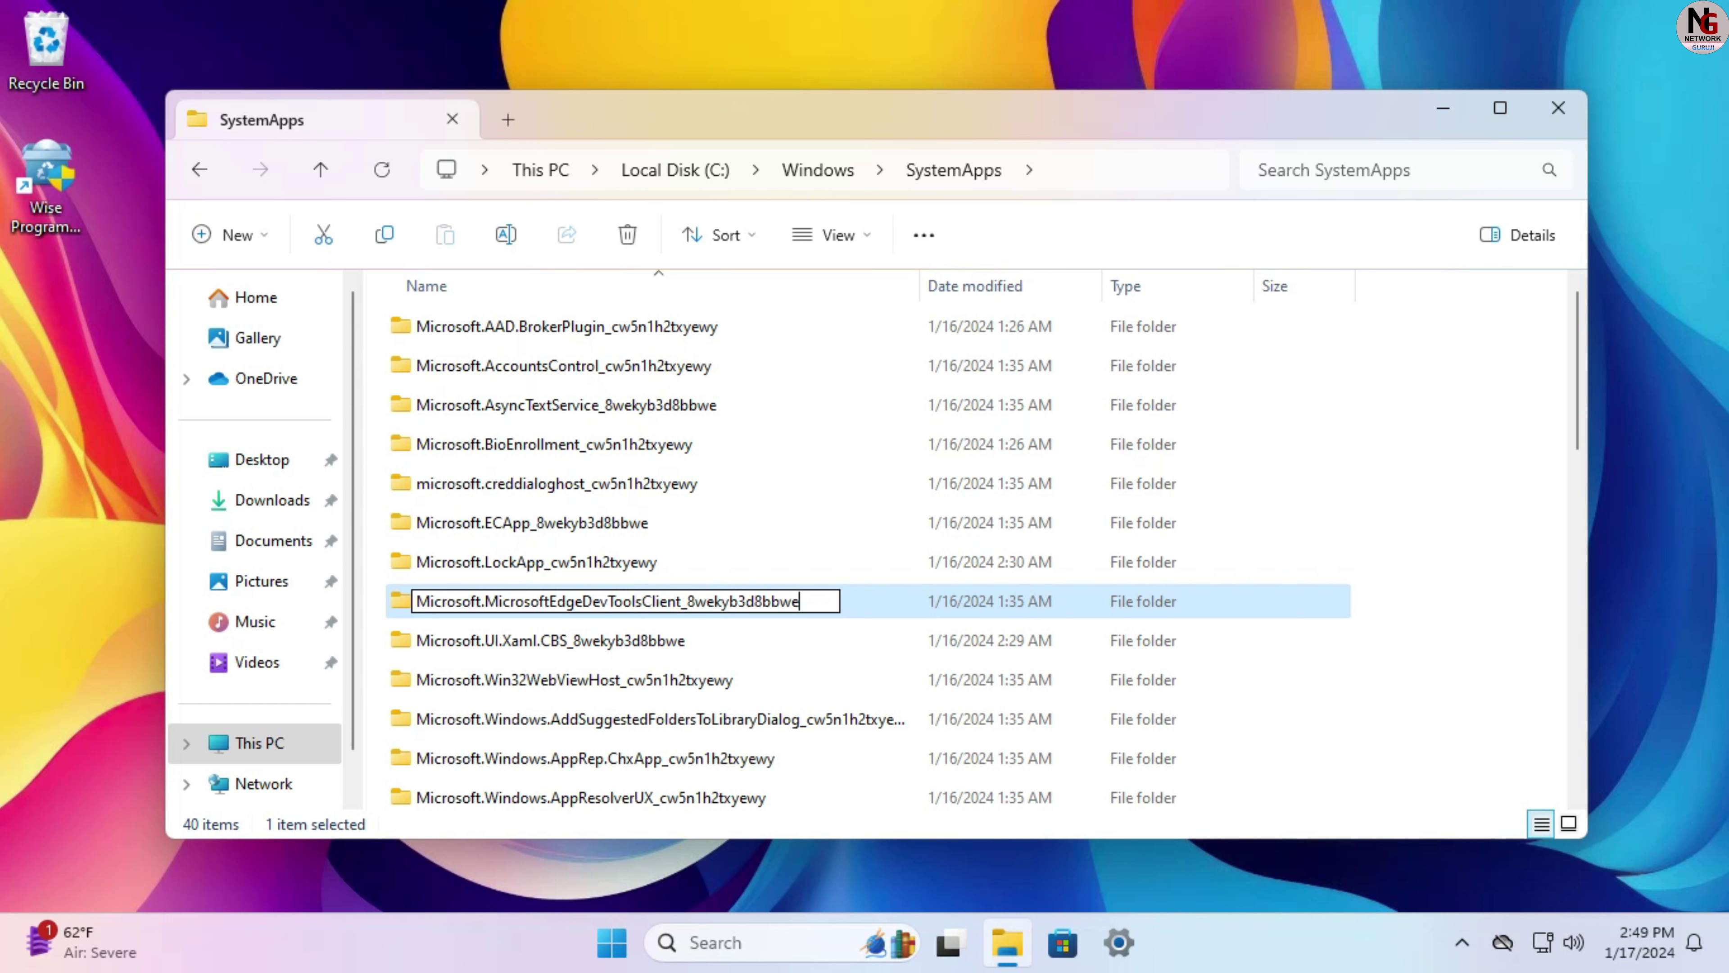
pyautogui.write('-Disable')
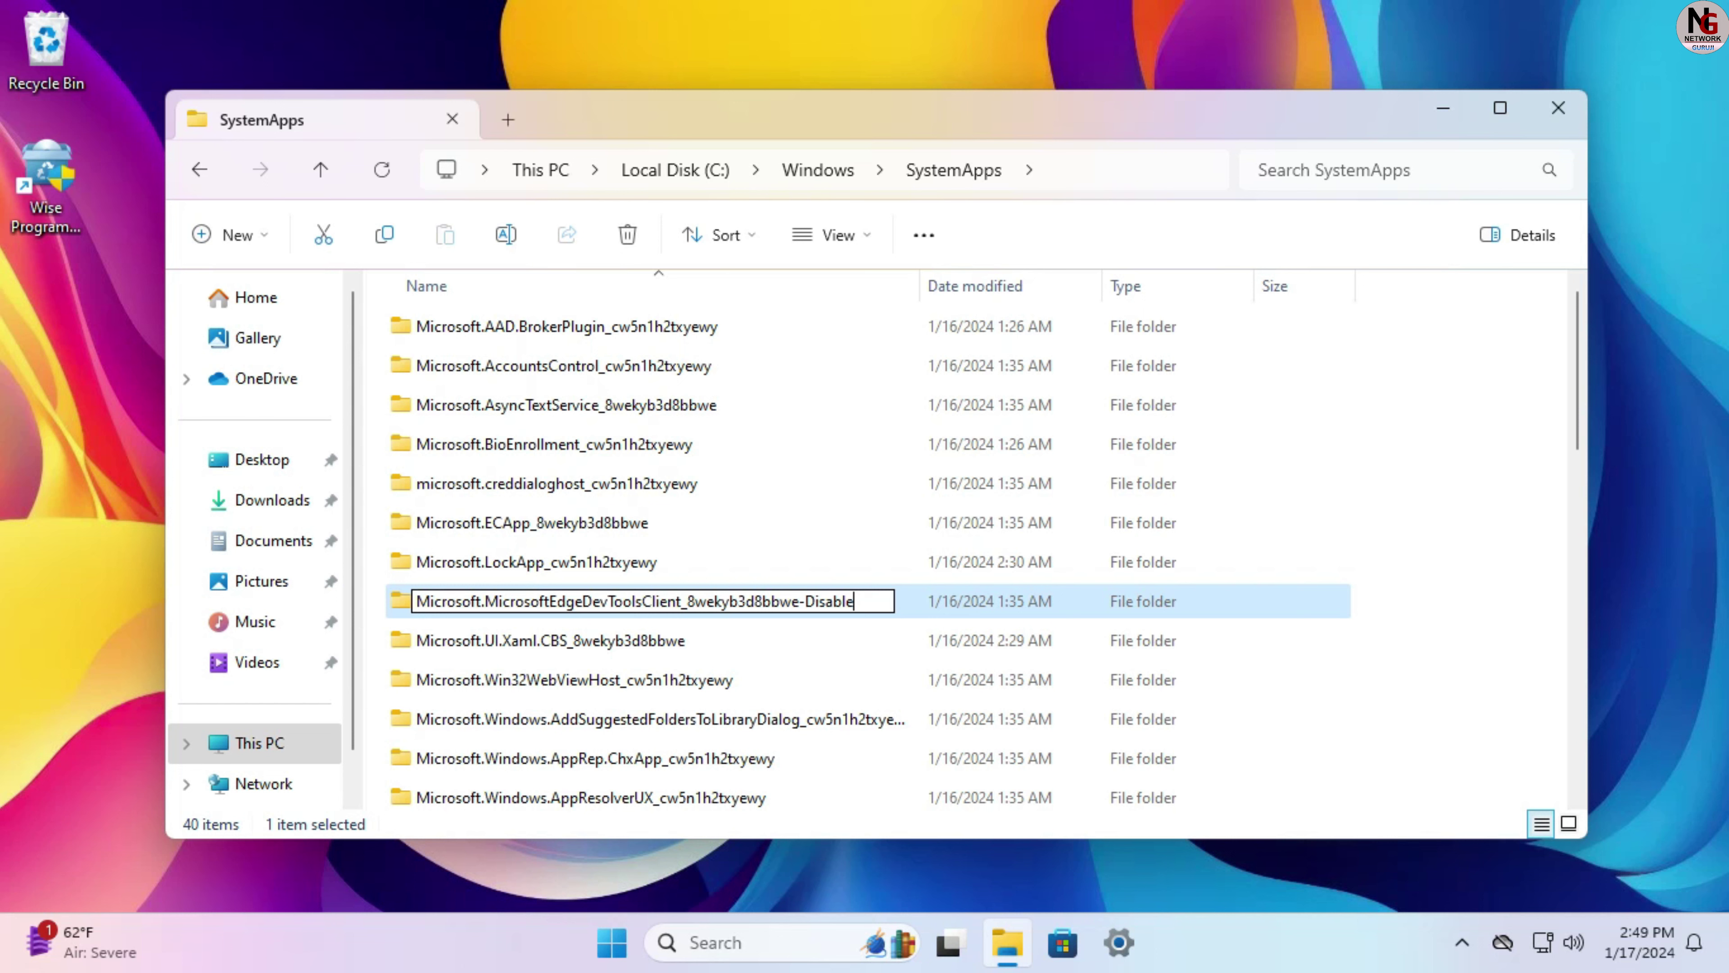
pyautogui.click(1491, 566)
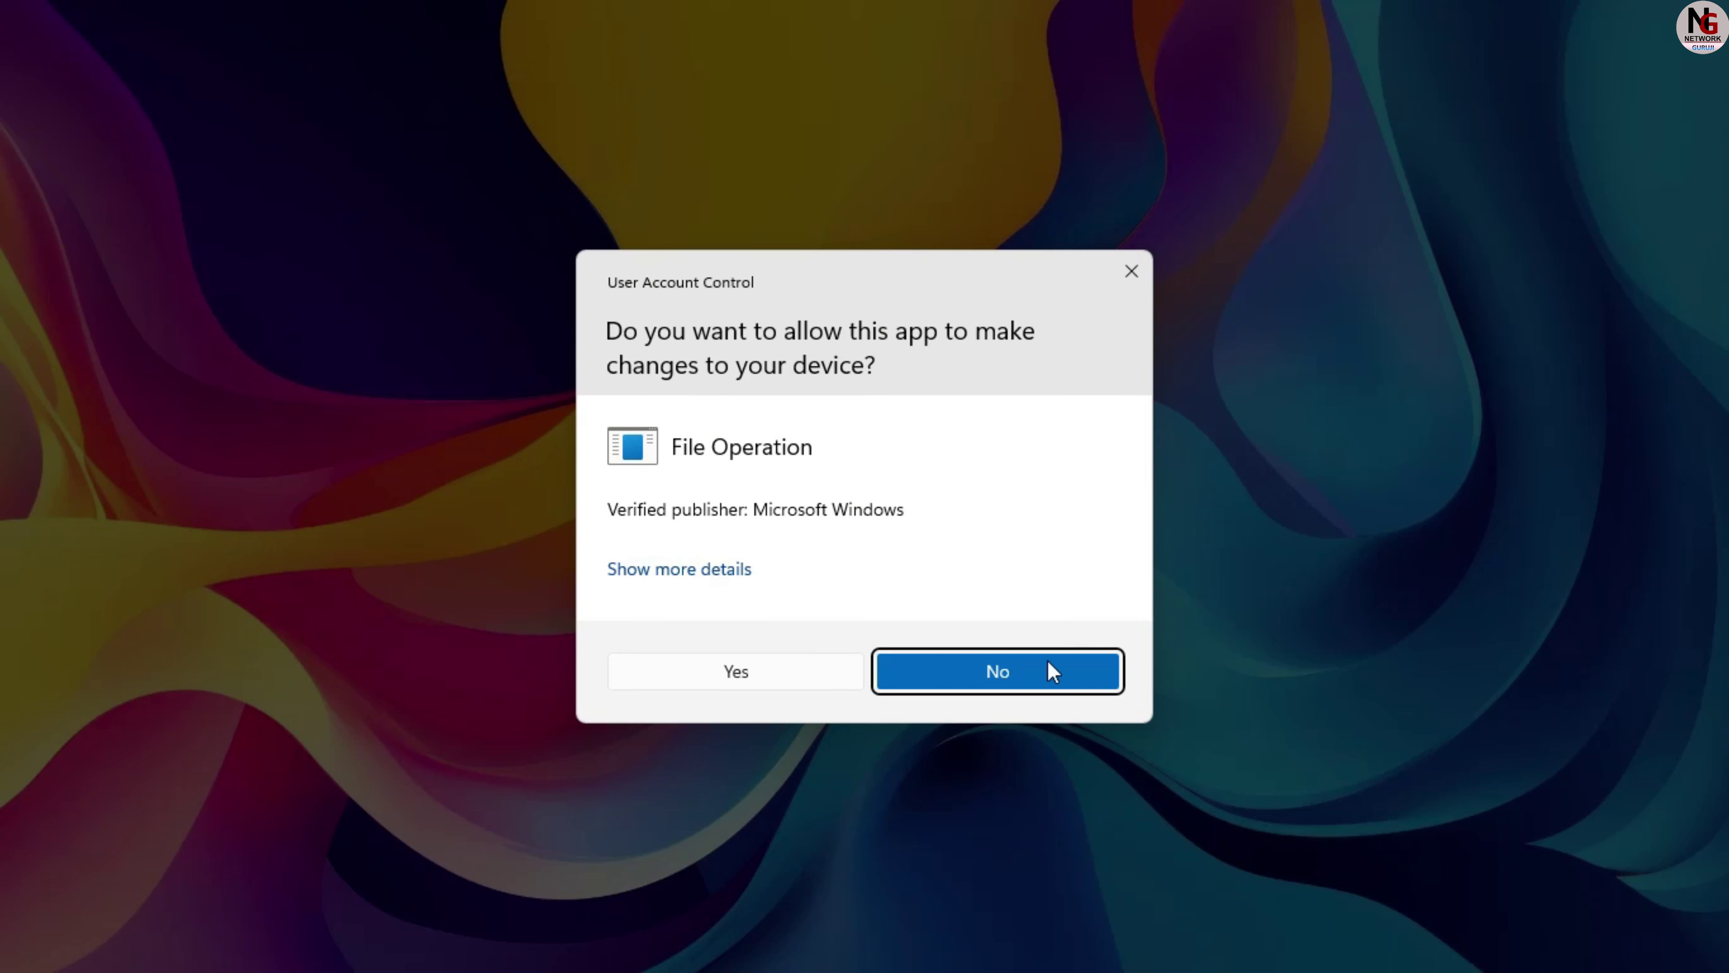
pyautogui.click(756, 671)
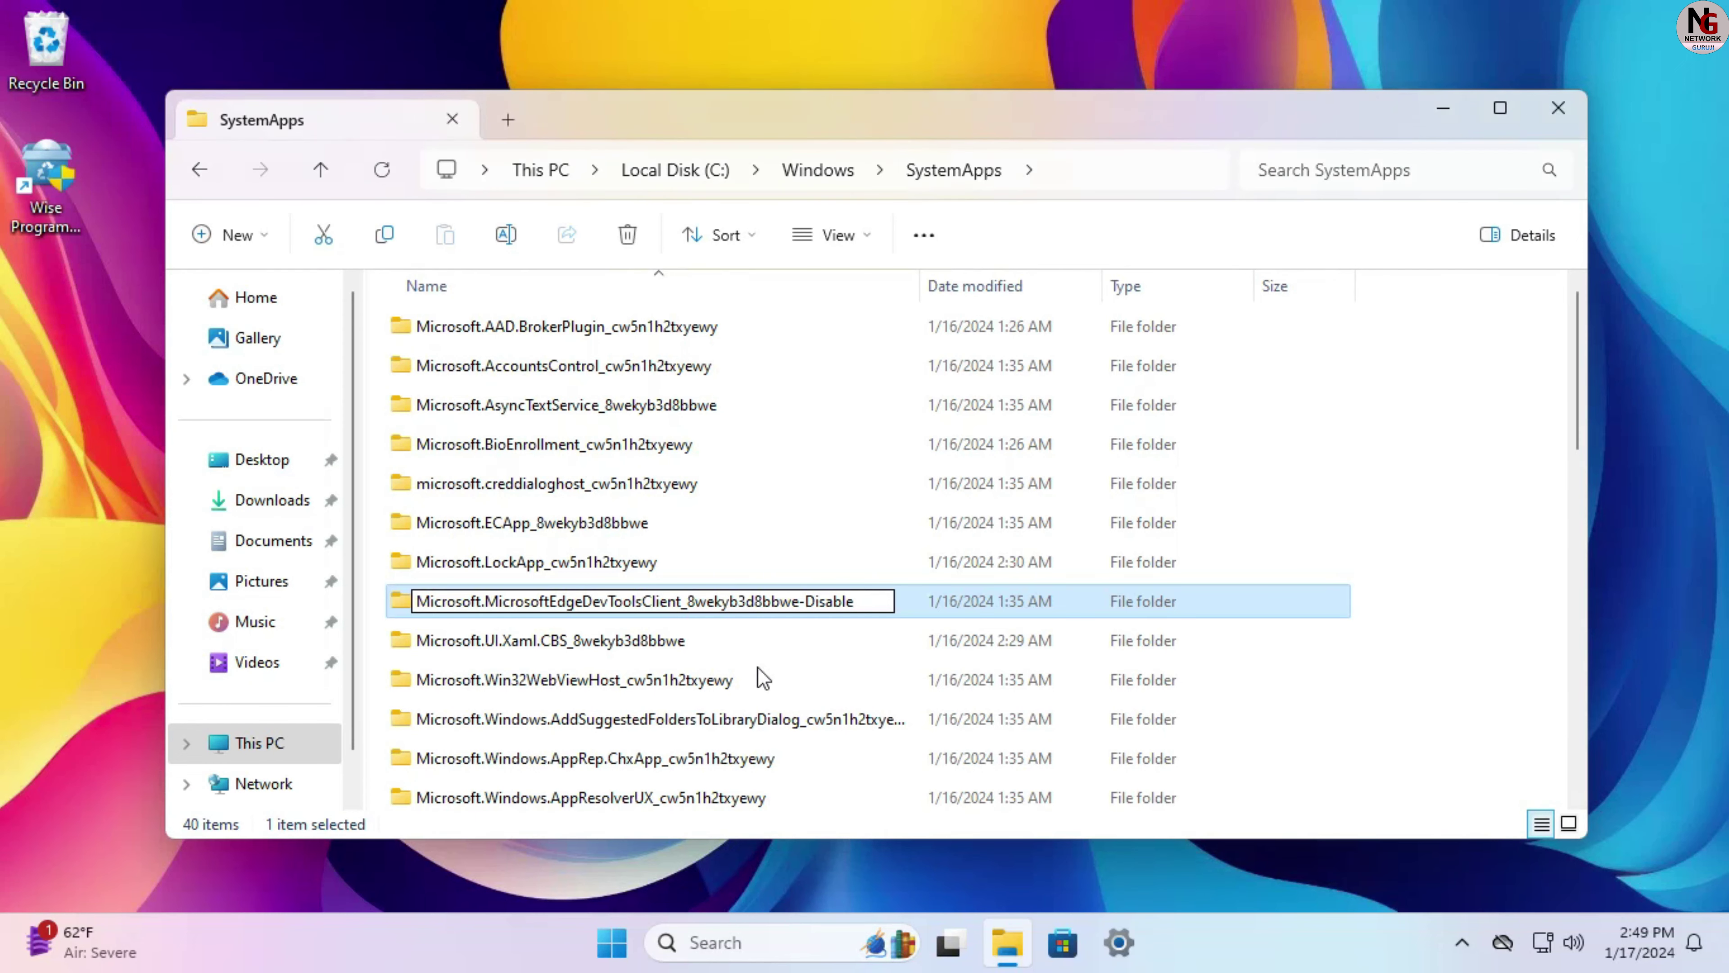
pyautogui.click(786, 589)
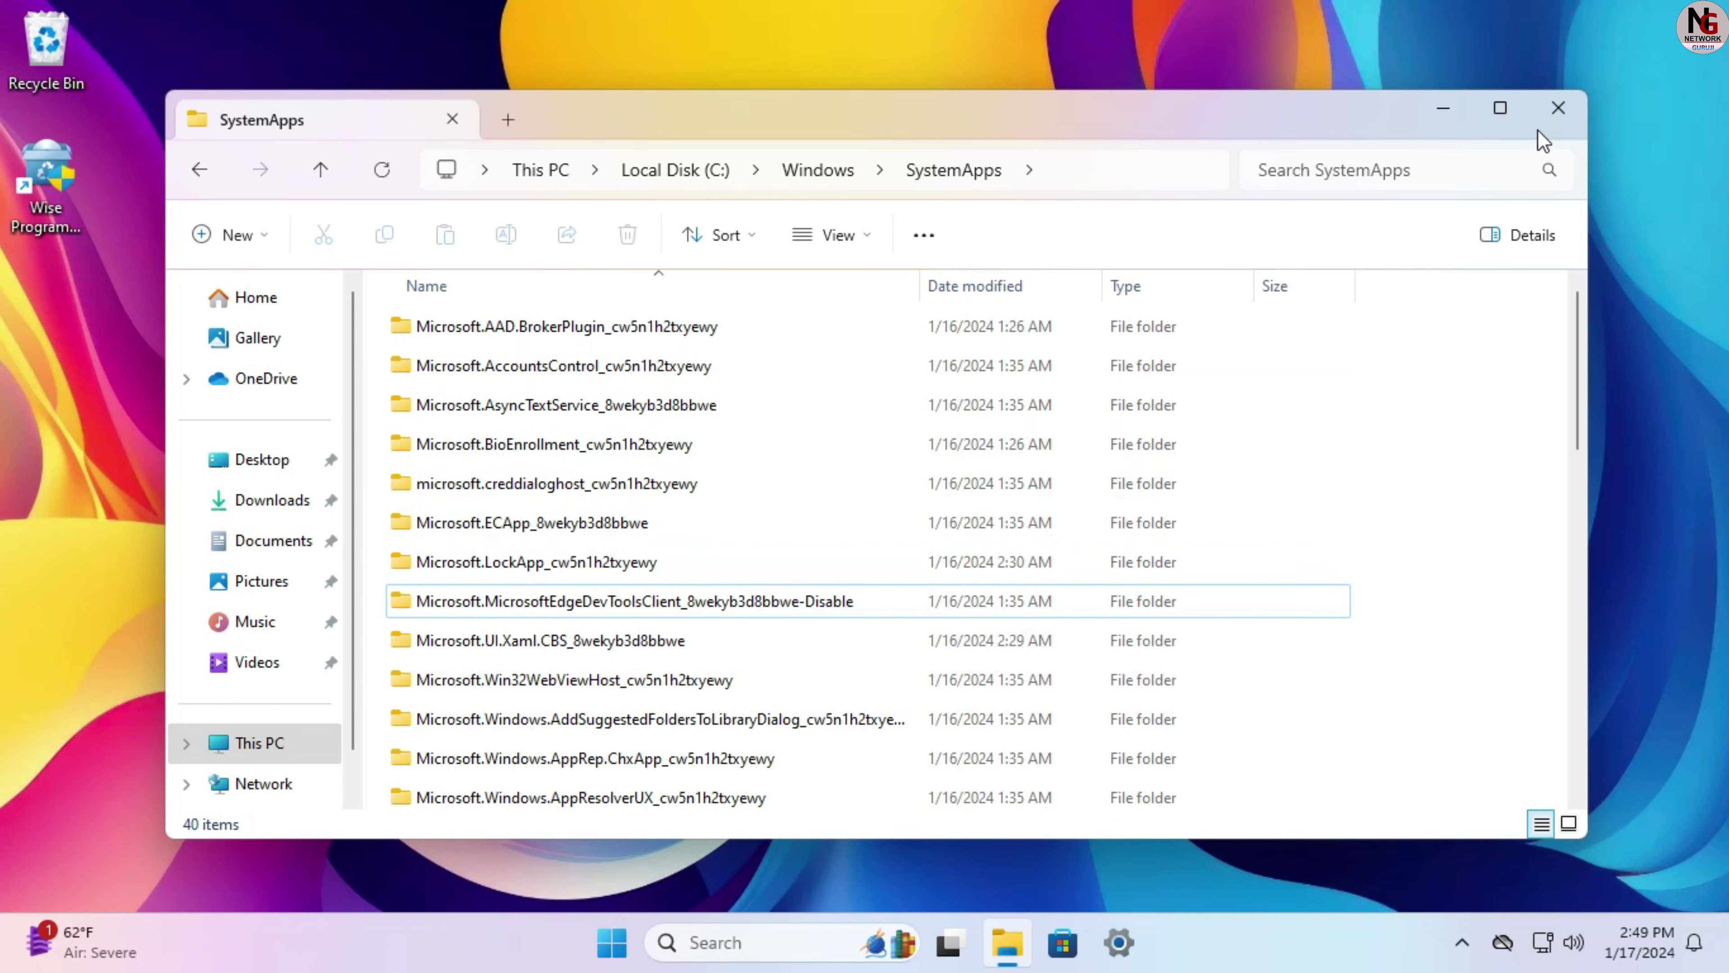
pyautogui.click(1561, 123)
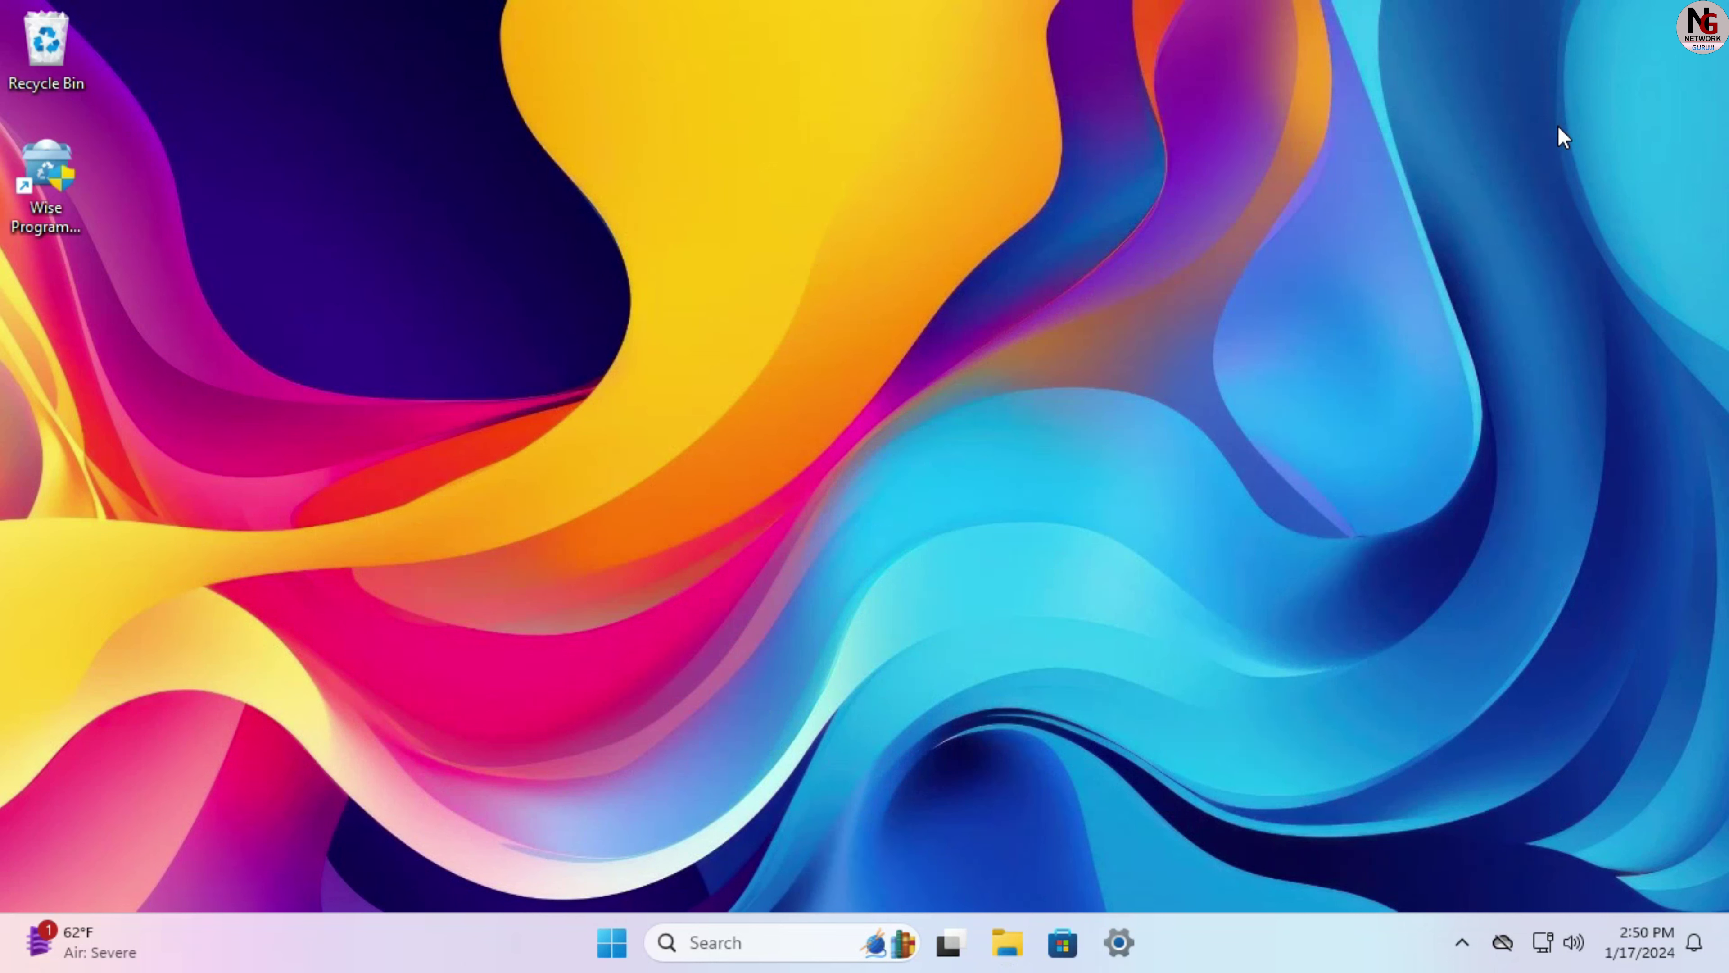
# Step: Run gpedit.msc to open the Local Group Policy Editor, maximize its window and widen the policy tree
pyautogui.press('super+r')
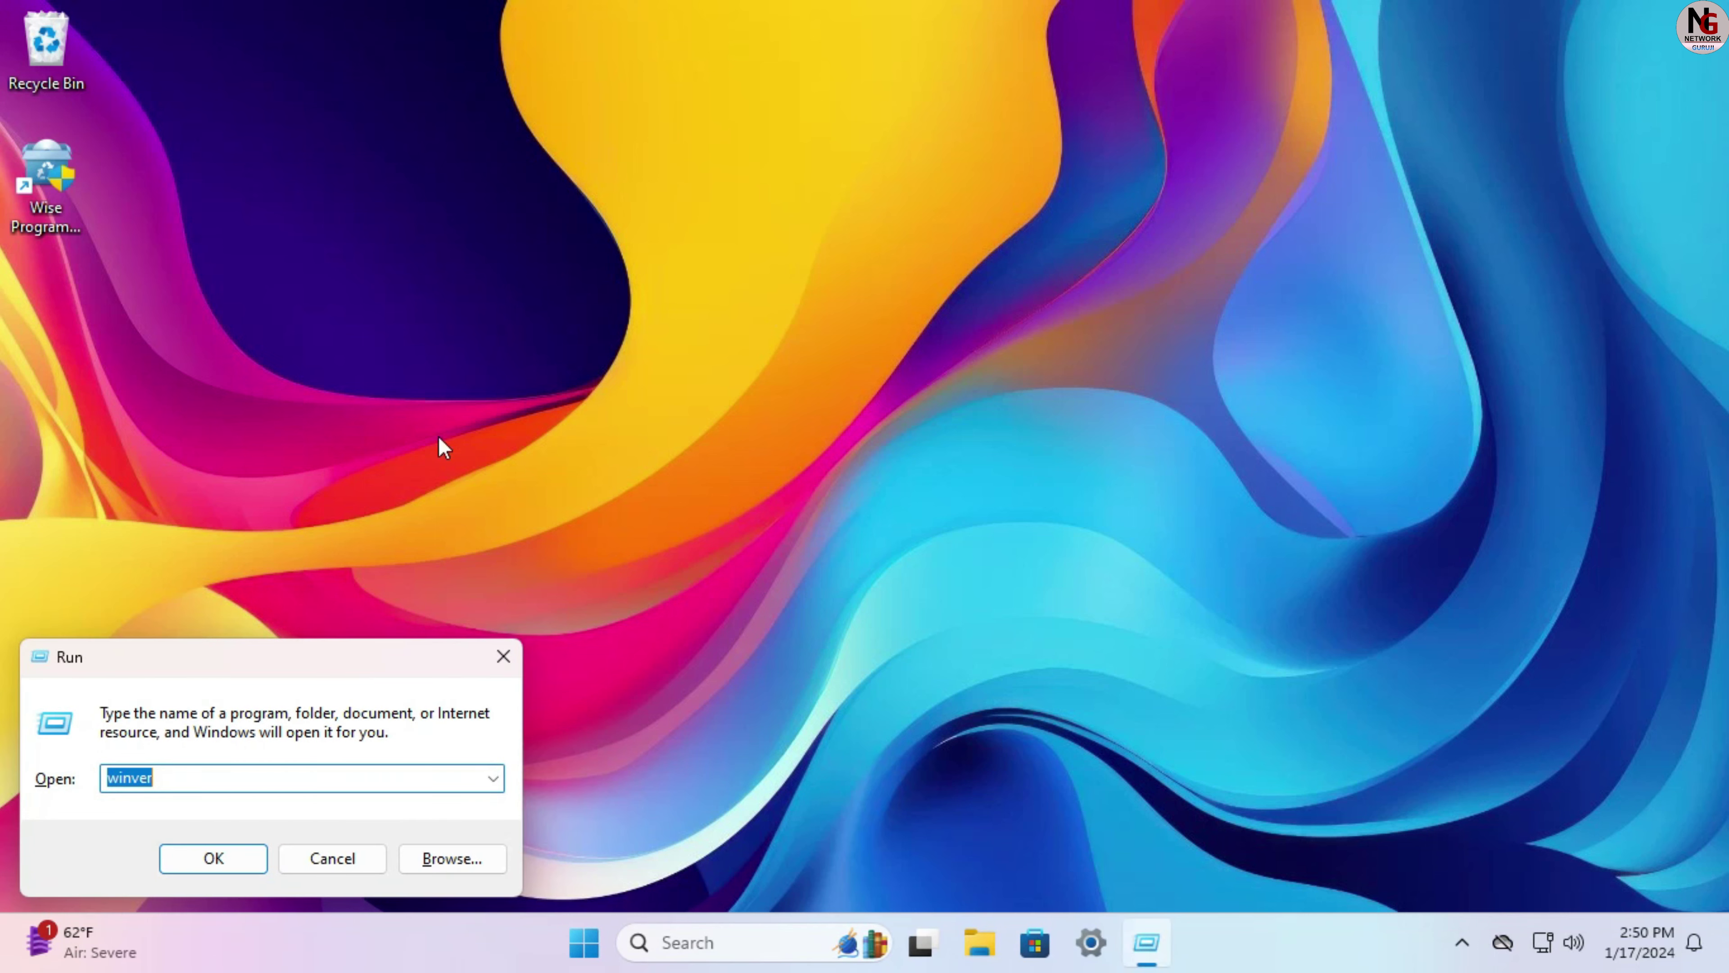
pyautogui.moveTo(301, 658); pyautogui.dragTo(907, 407)
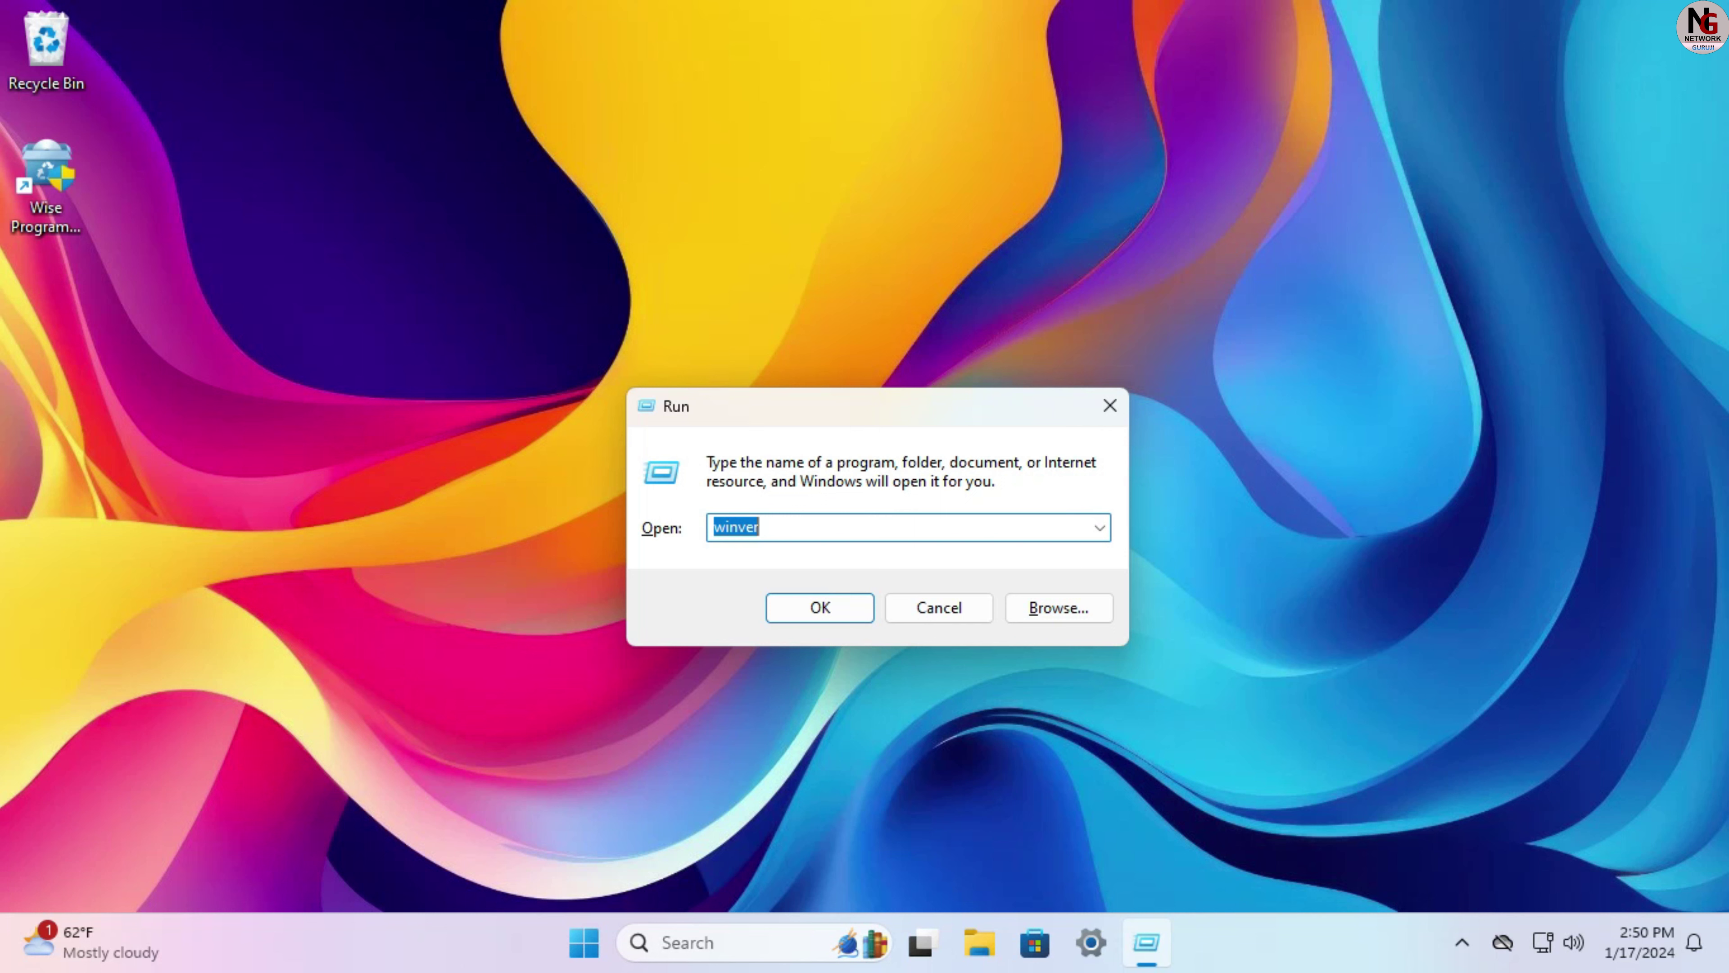
pyautogui.write('gpedit.msc')
pyautogui.press('Return')
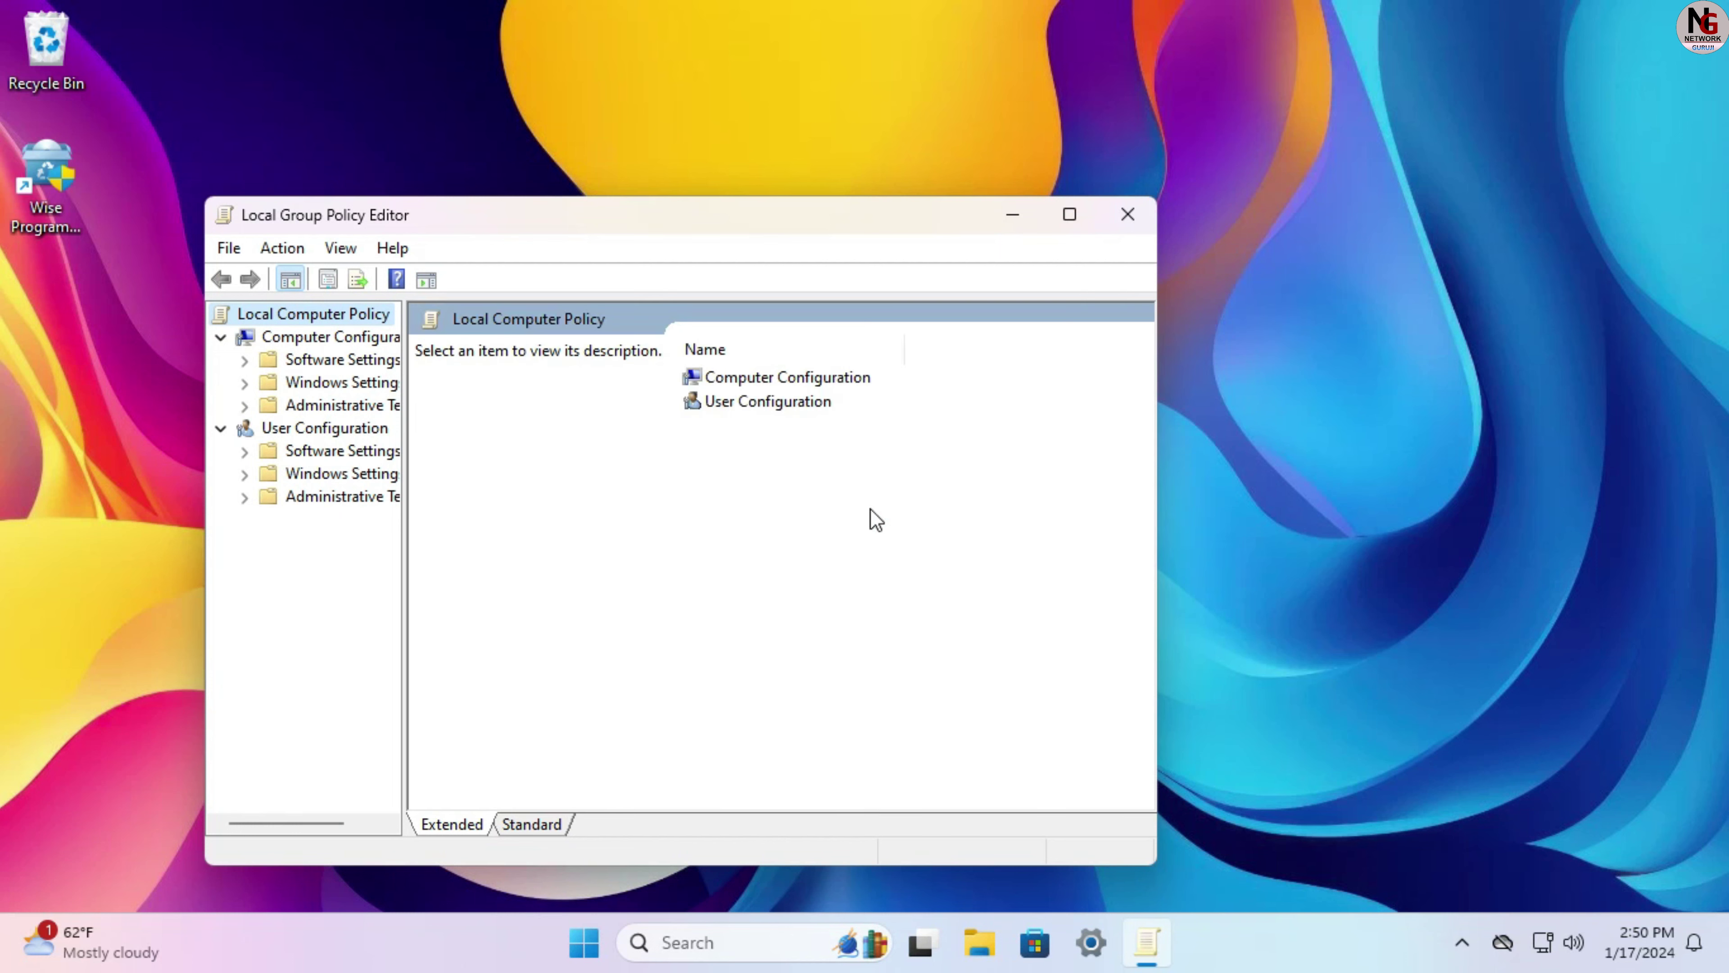
pyautogui.click(1086, 215)
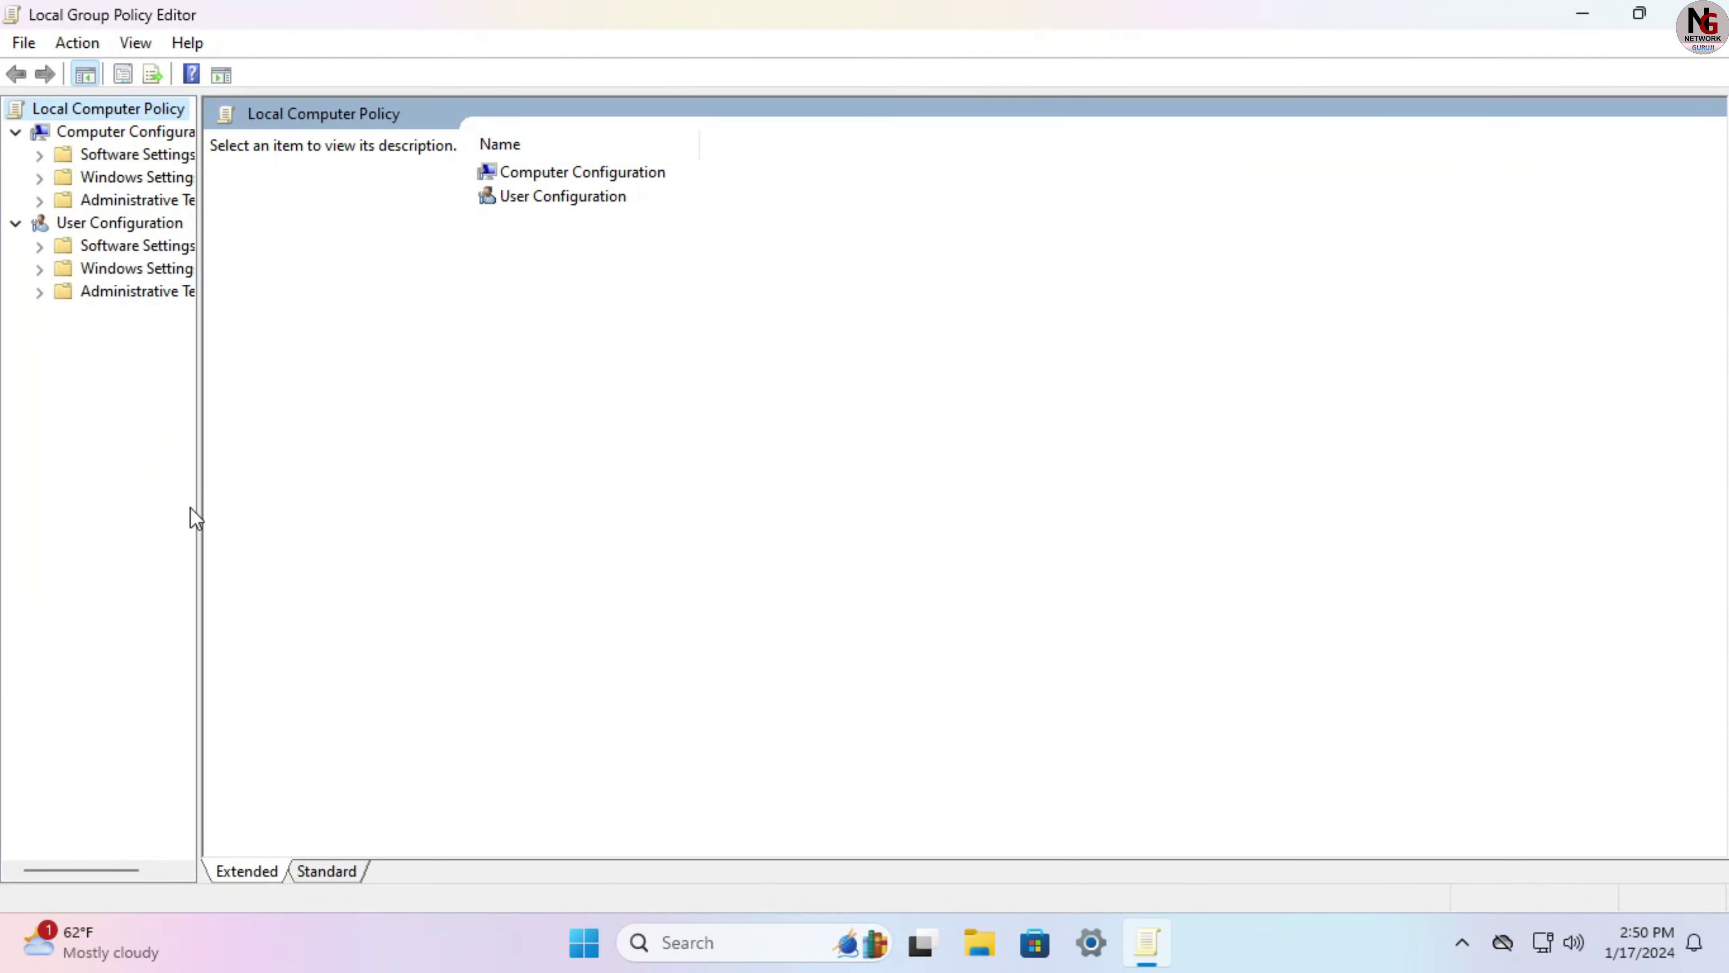
pyautogui.moveTo(198, 511); pyautogui.dragTo(369, 512)
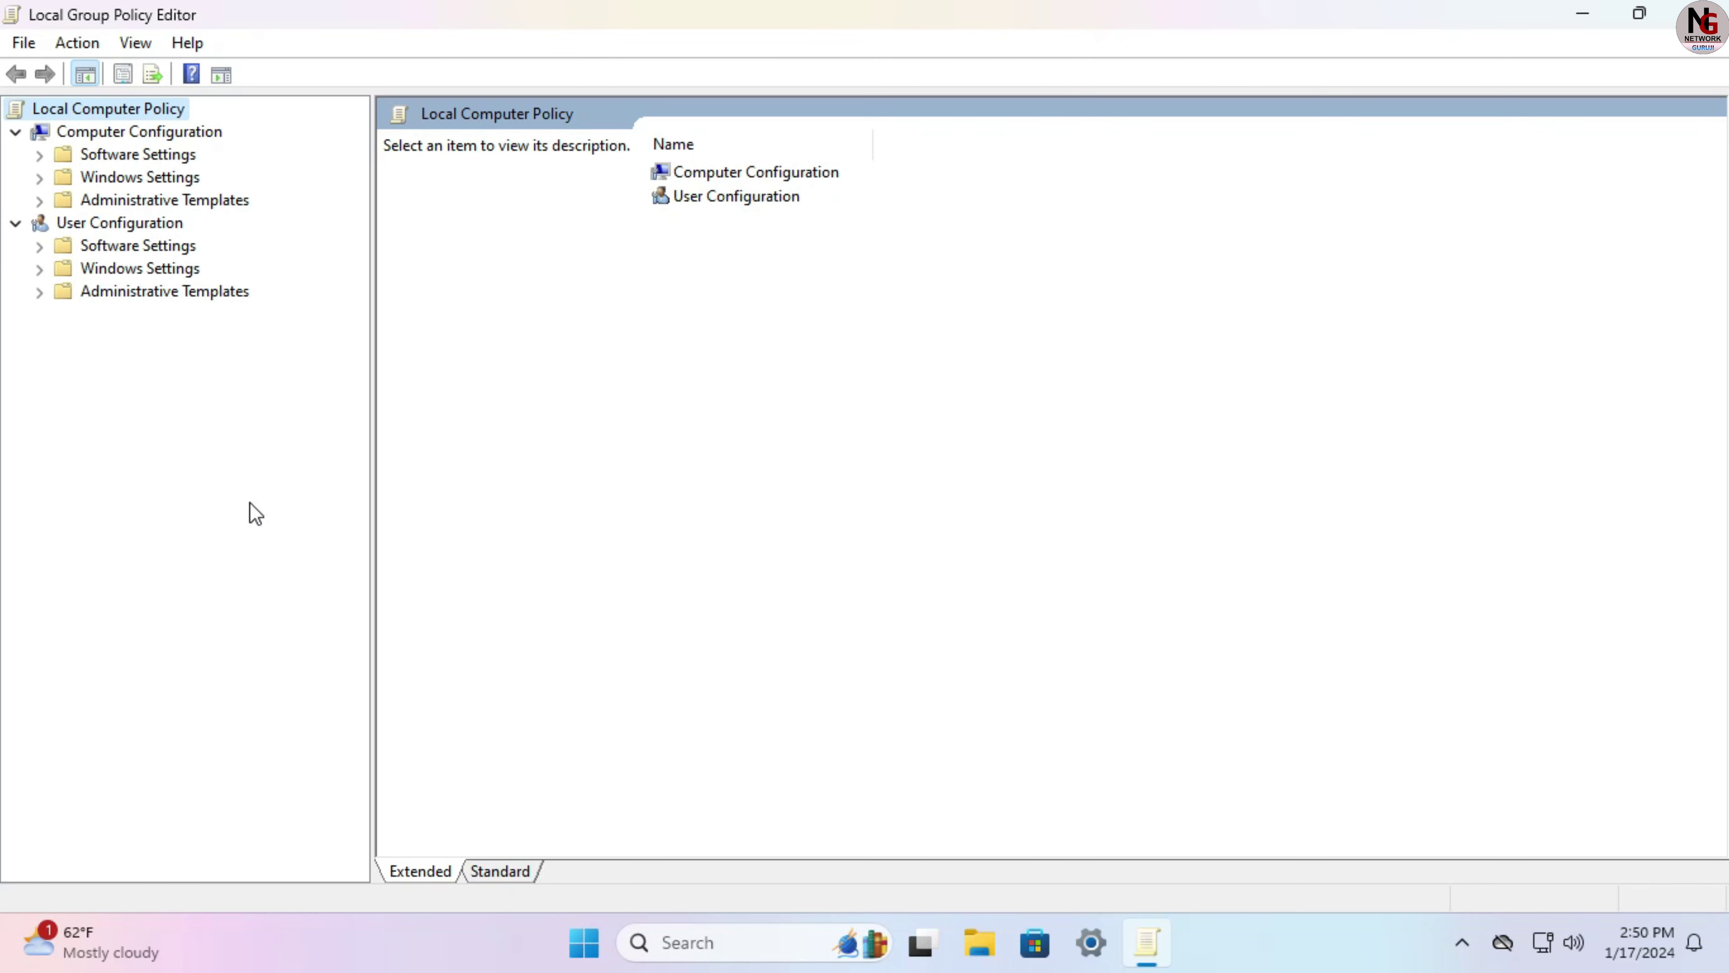
# Step: Open the Microsoft Edge policies under Computer Configuration, Administrative Templates, Windows Components
pyautogui.click(139, 137)
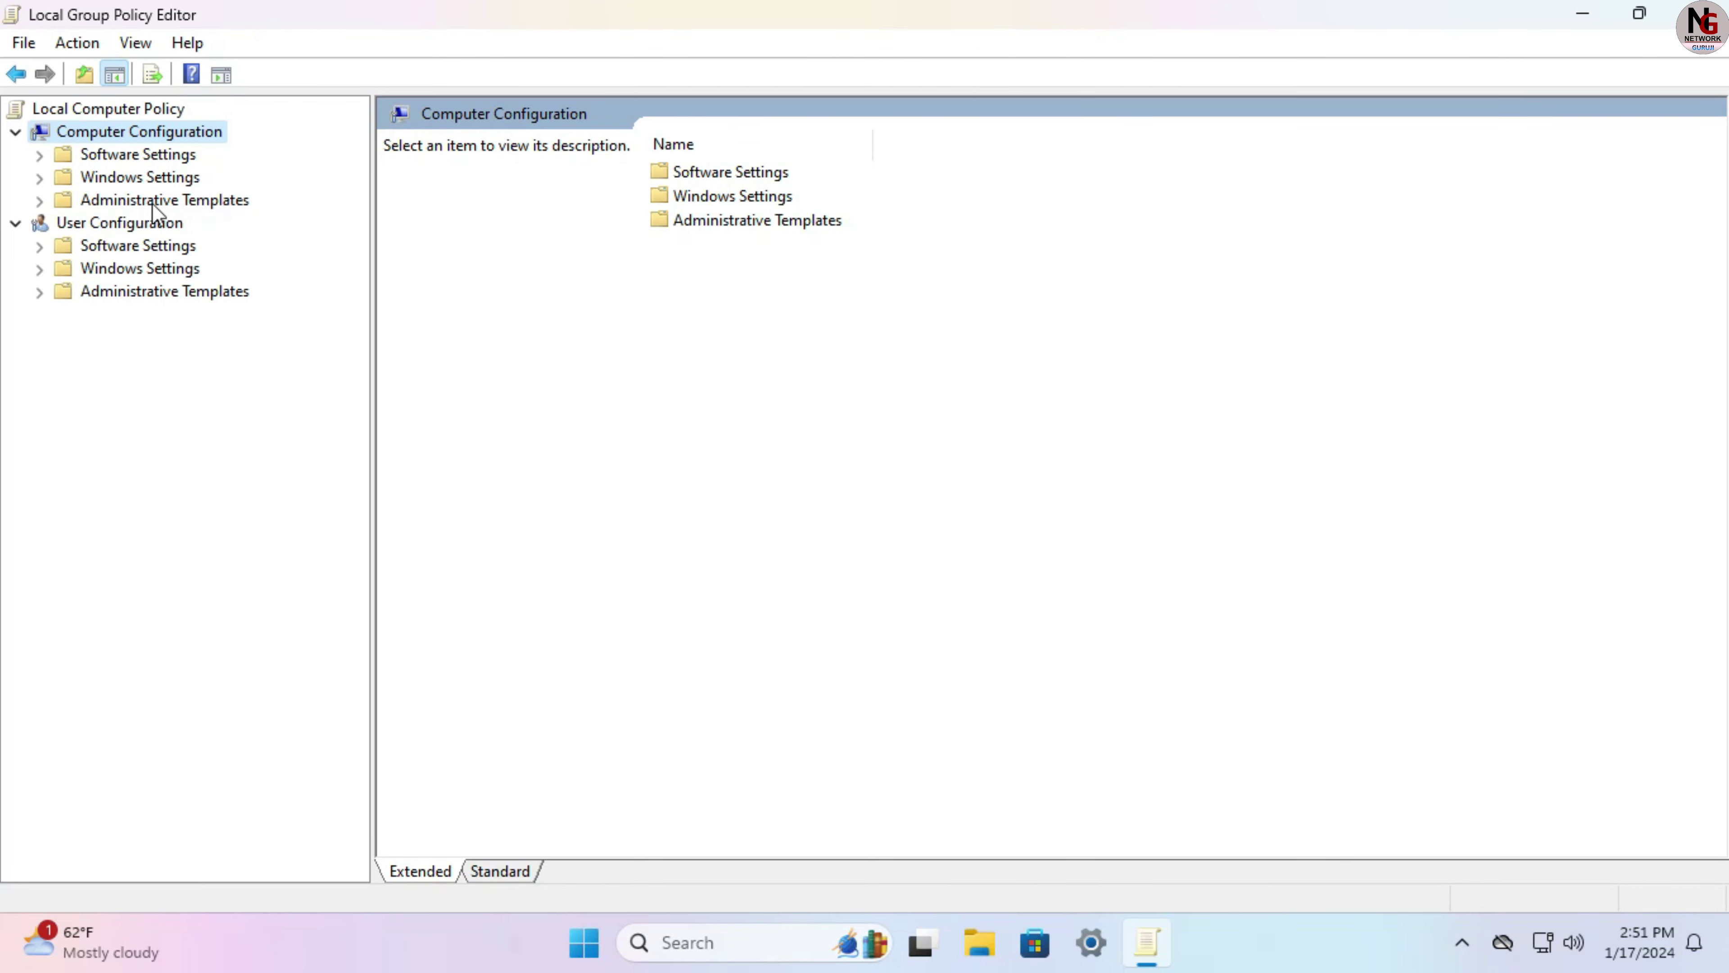
pyautogui.click(38, 201)
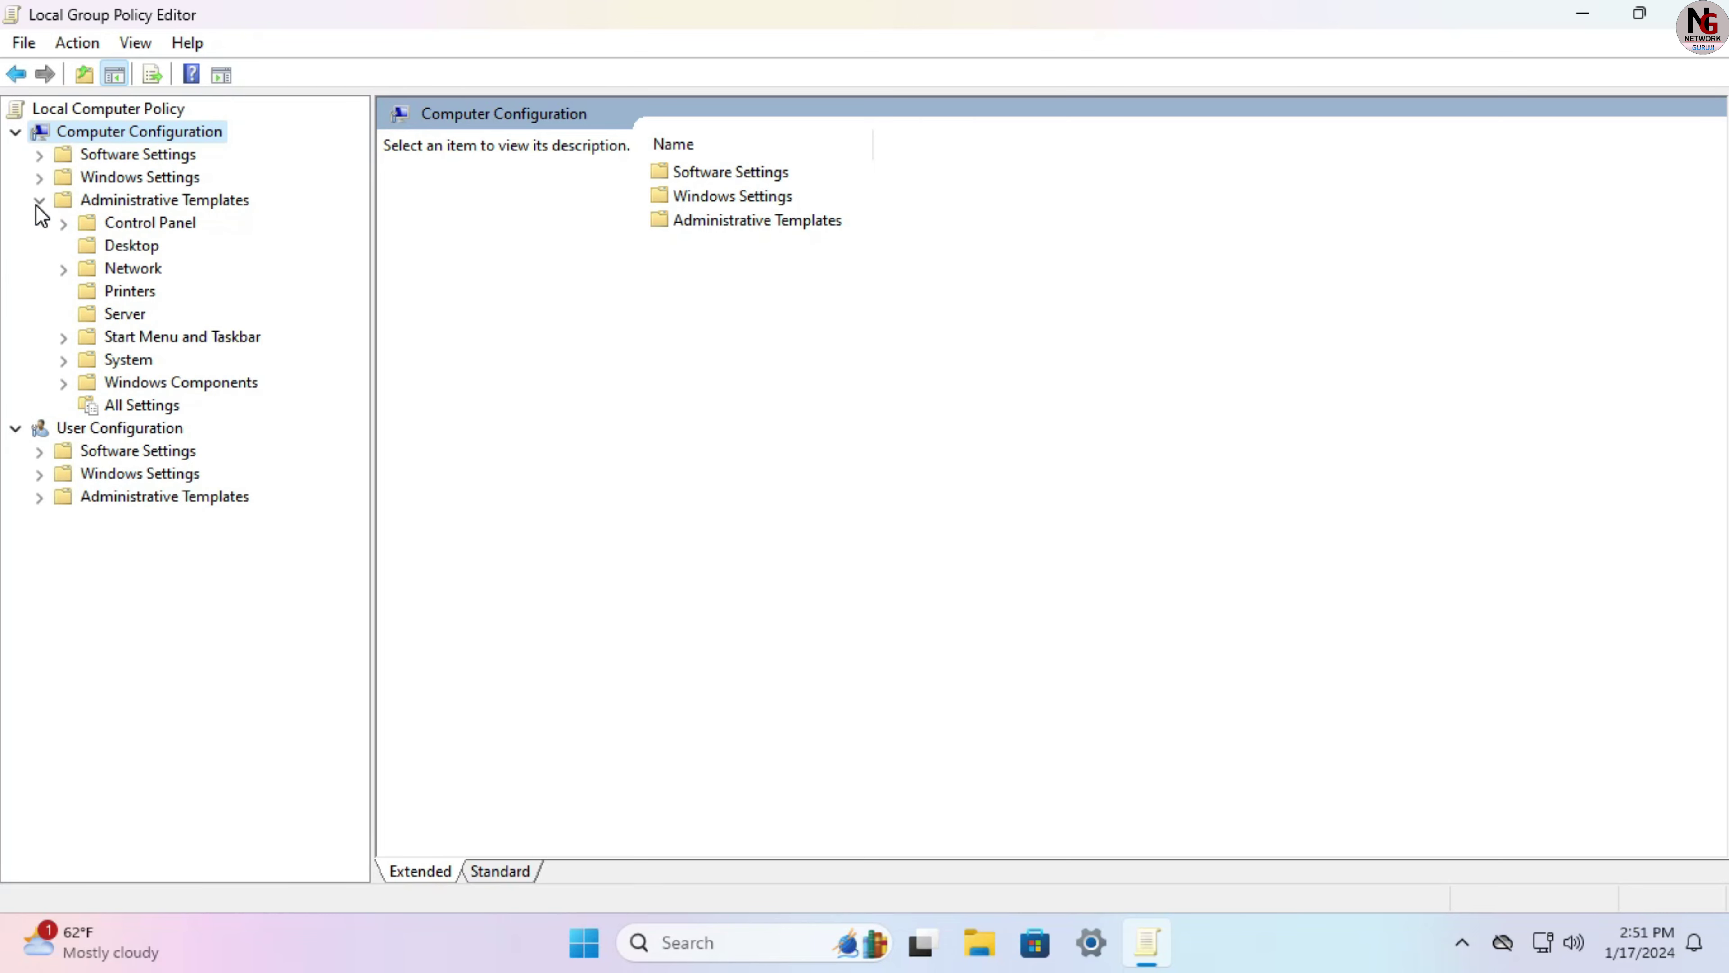
pyautogui.click(64, 383)
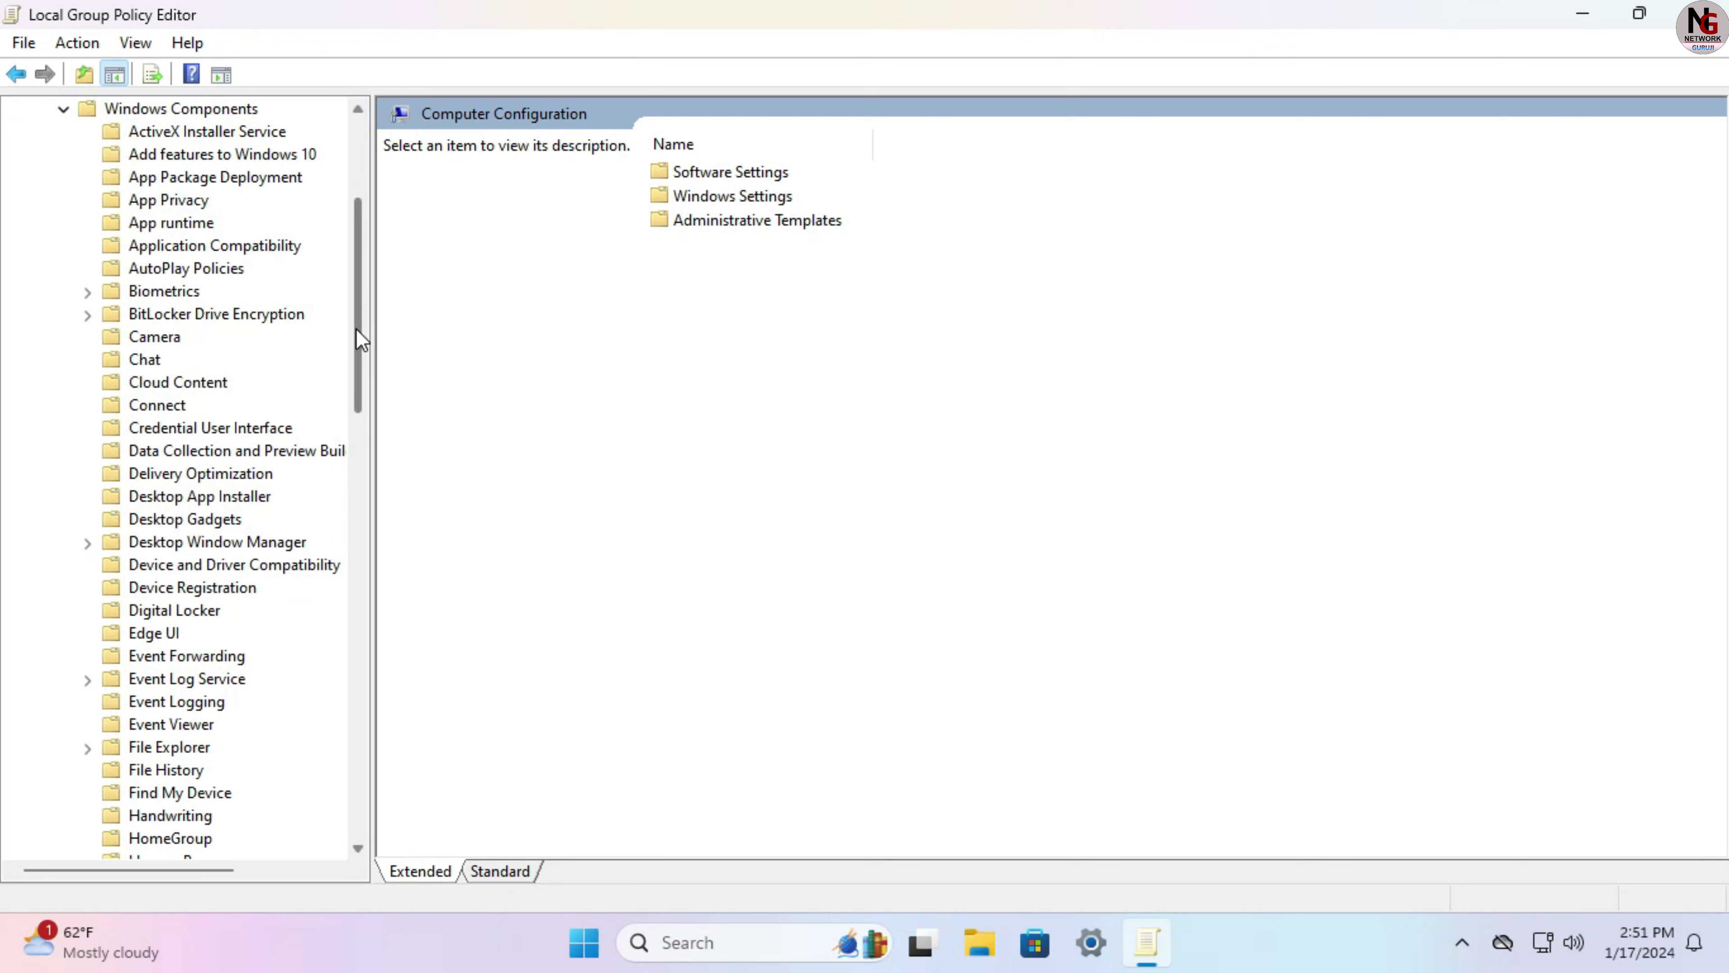
pyautogui.moveTo(355, 328); pyautogui.dragTo(336, 495)
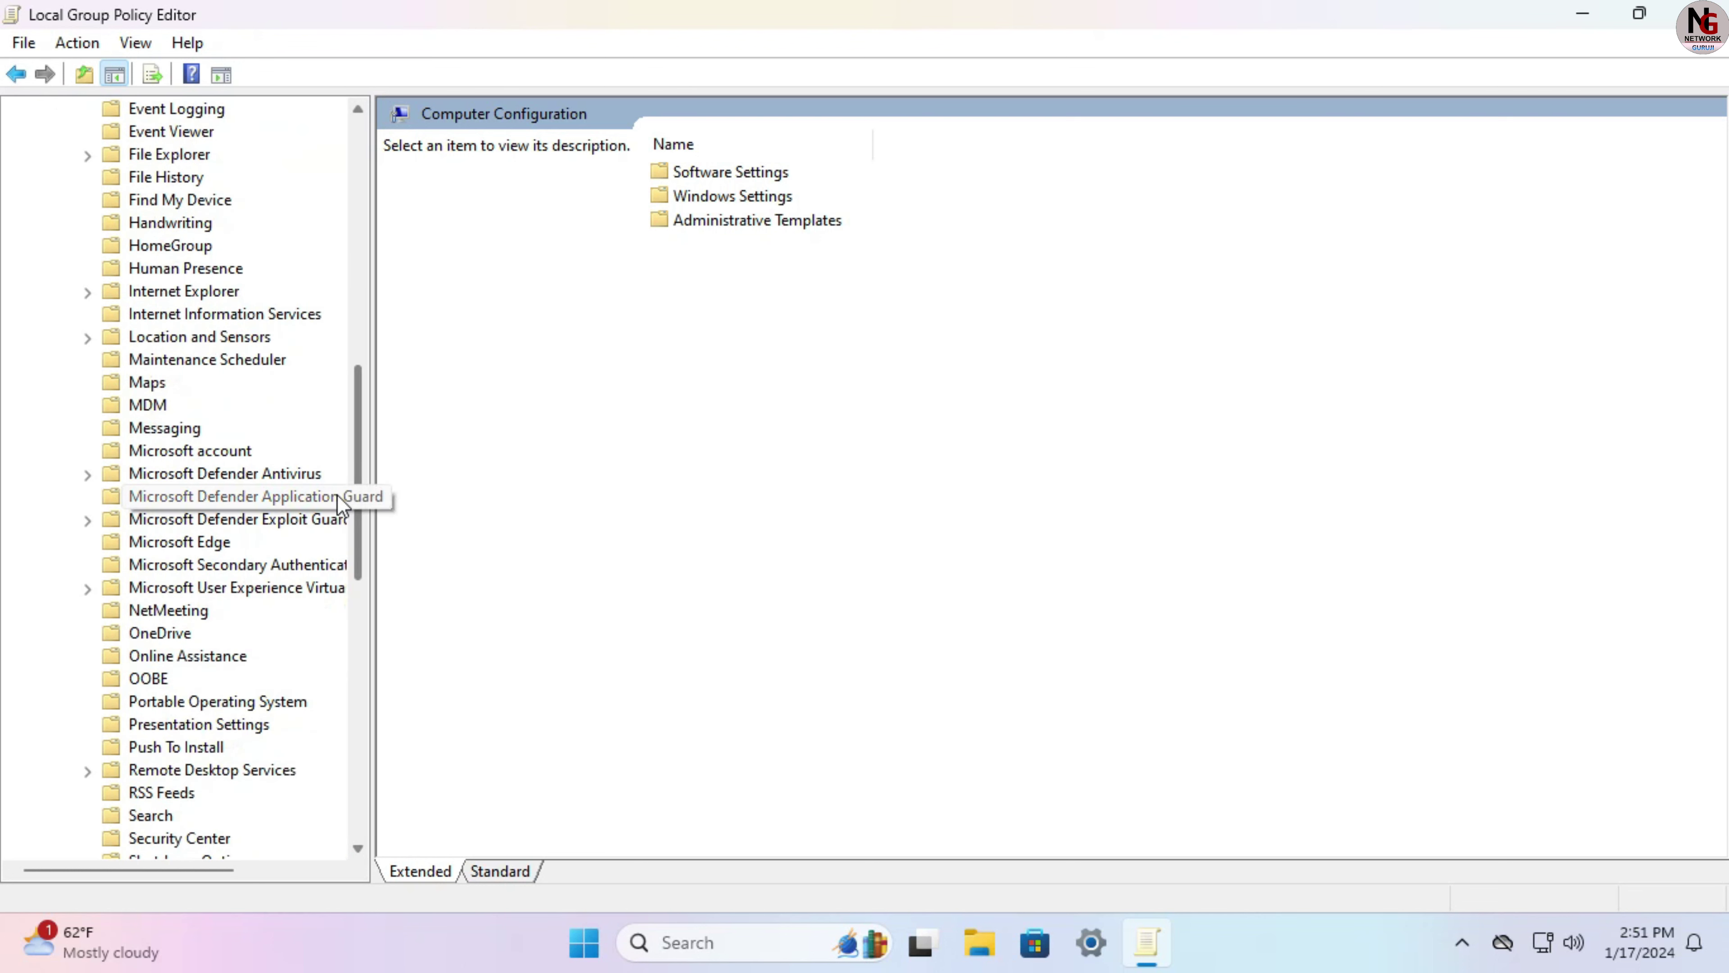
pyautogui.click(217, 545)
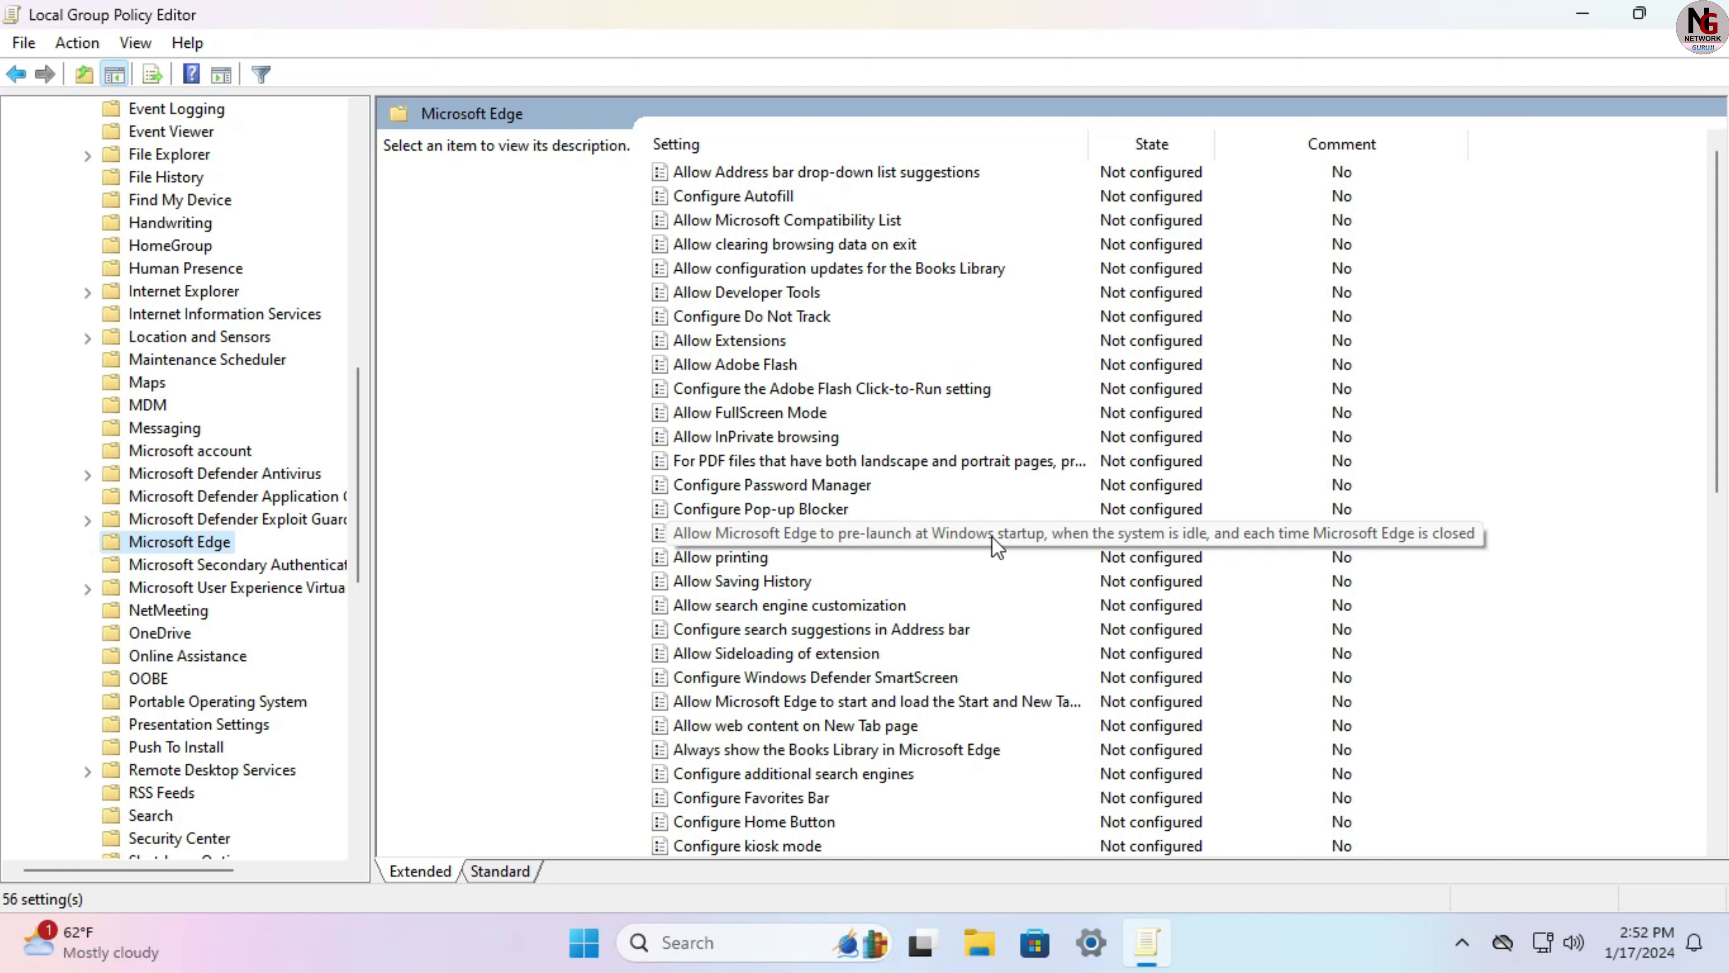
# Step: Enable the policy for Microsoft Edge pre-launch at Windows startup with Prevent pre-launching selected, and apply it
pyautogui.press('Tab')
pyautogui.click(1017, 535)
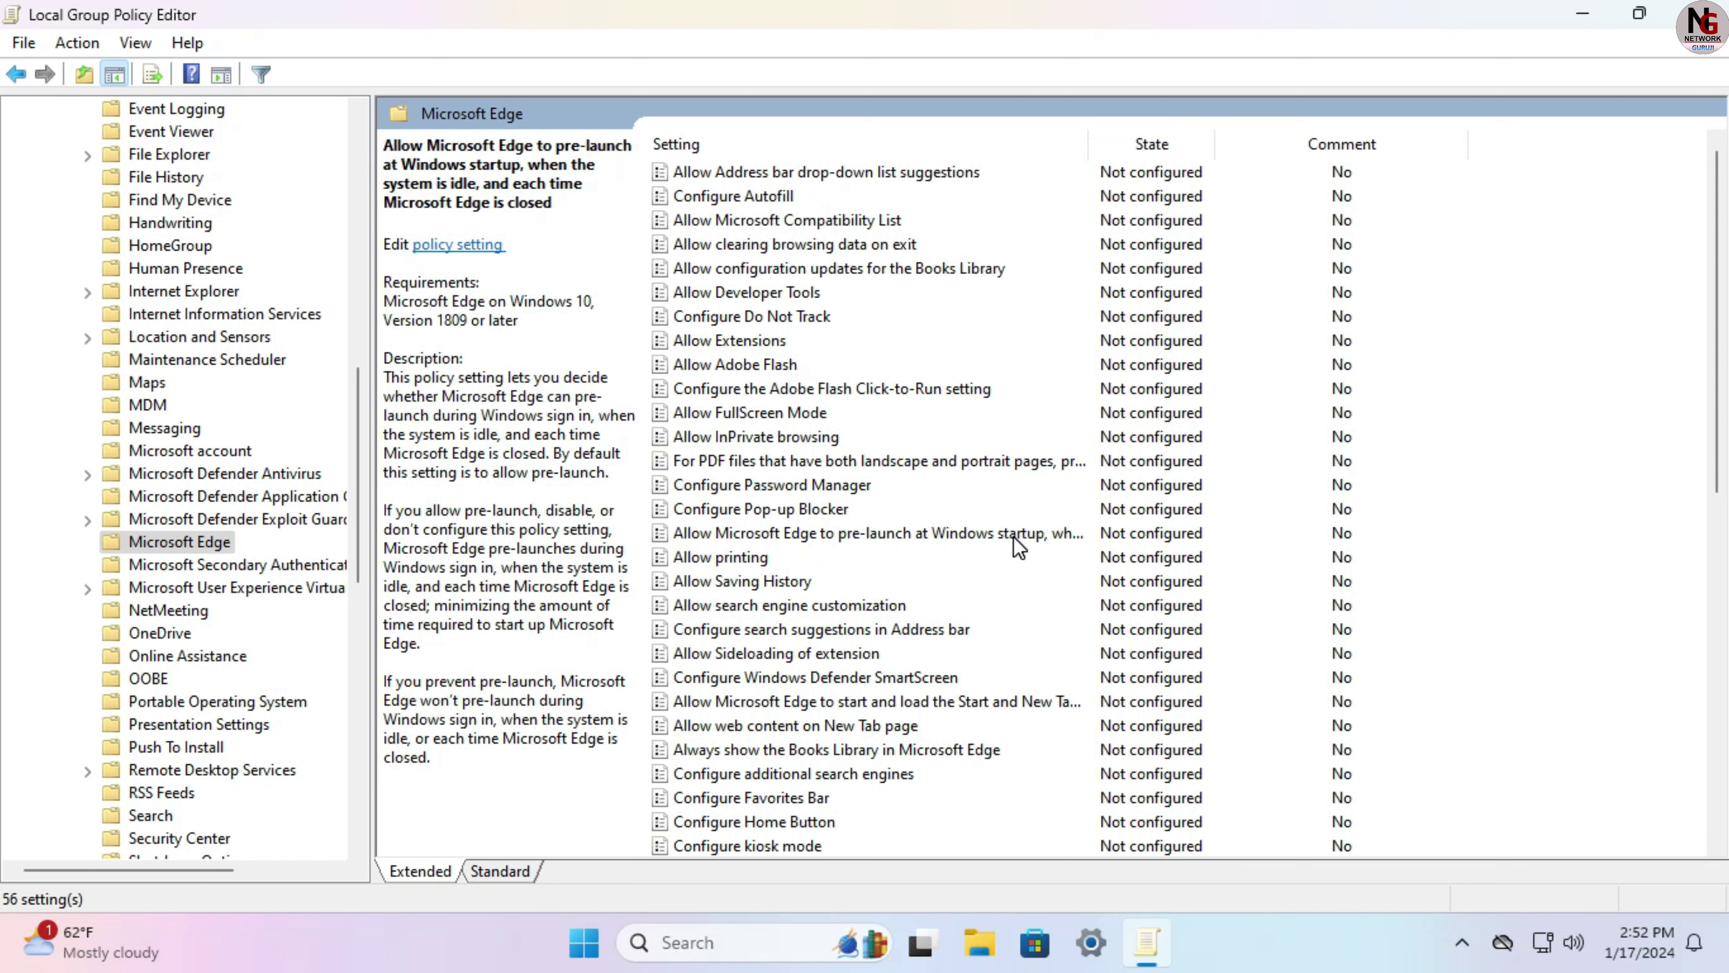
pyautogui.doubleClick(1018, 538)
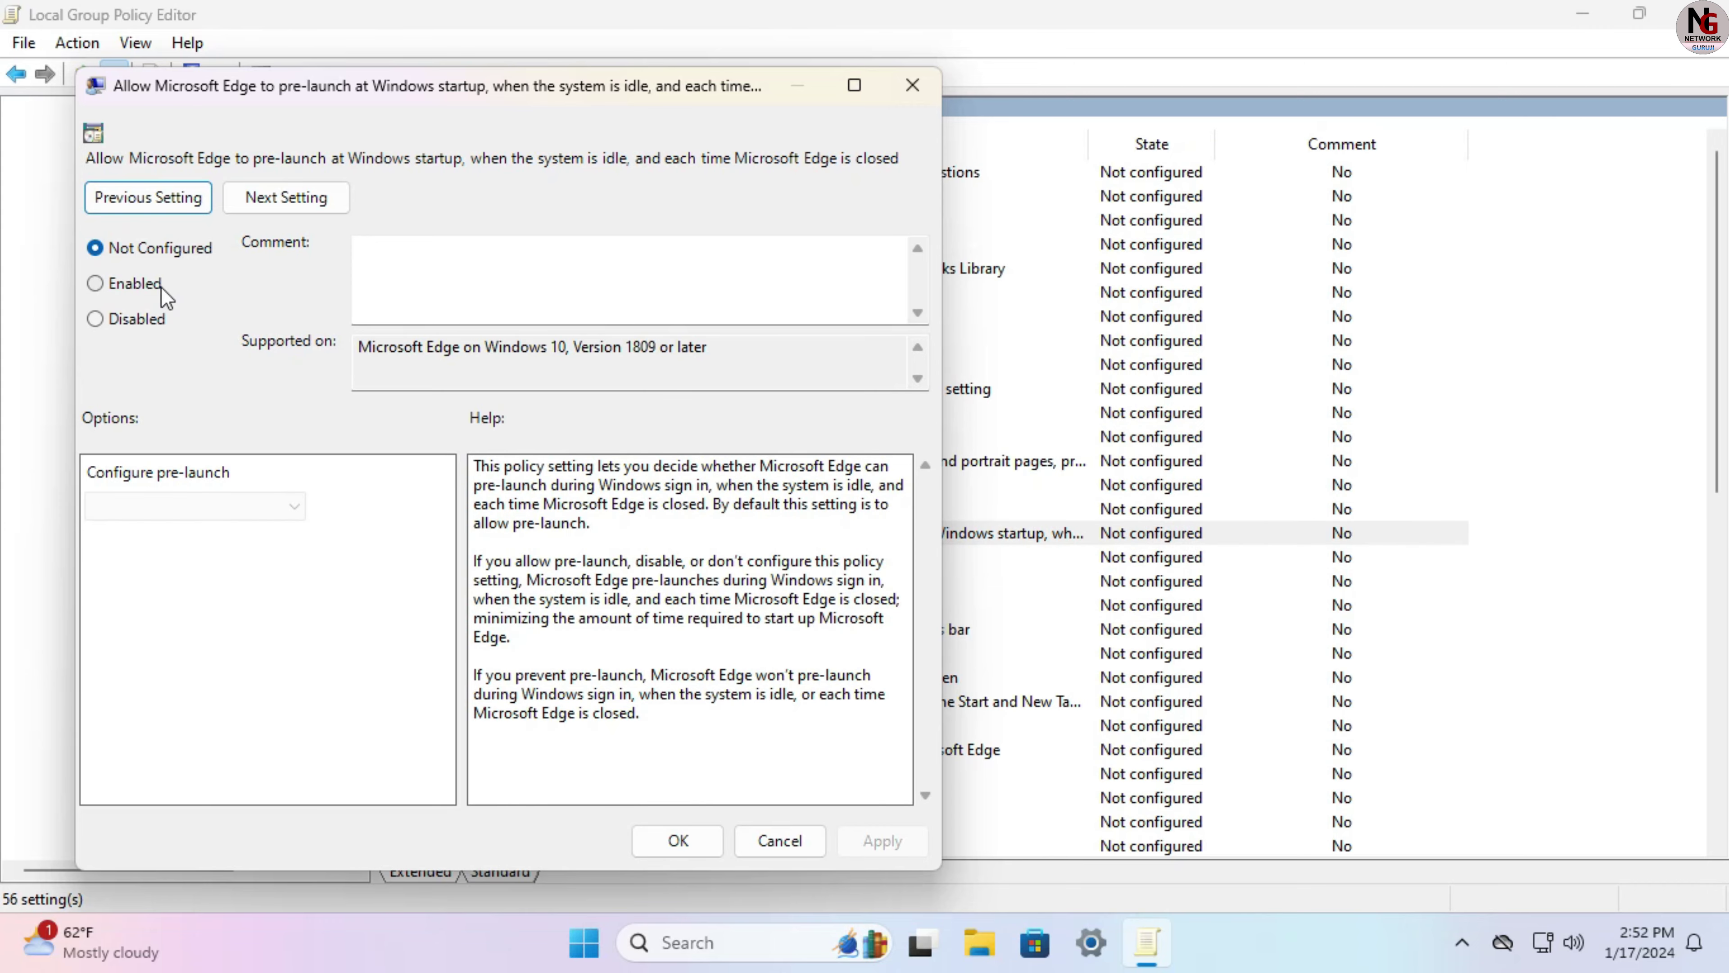
pyautogui.click(151, 320)
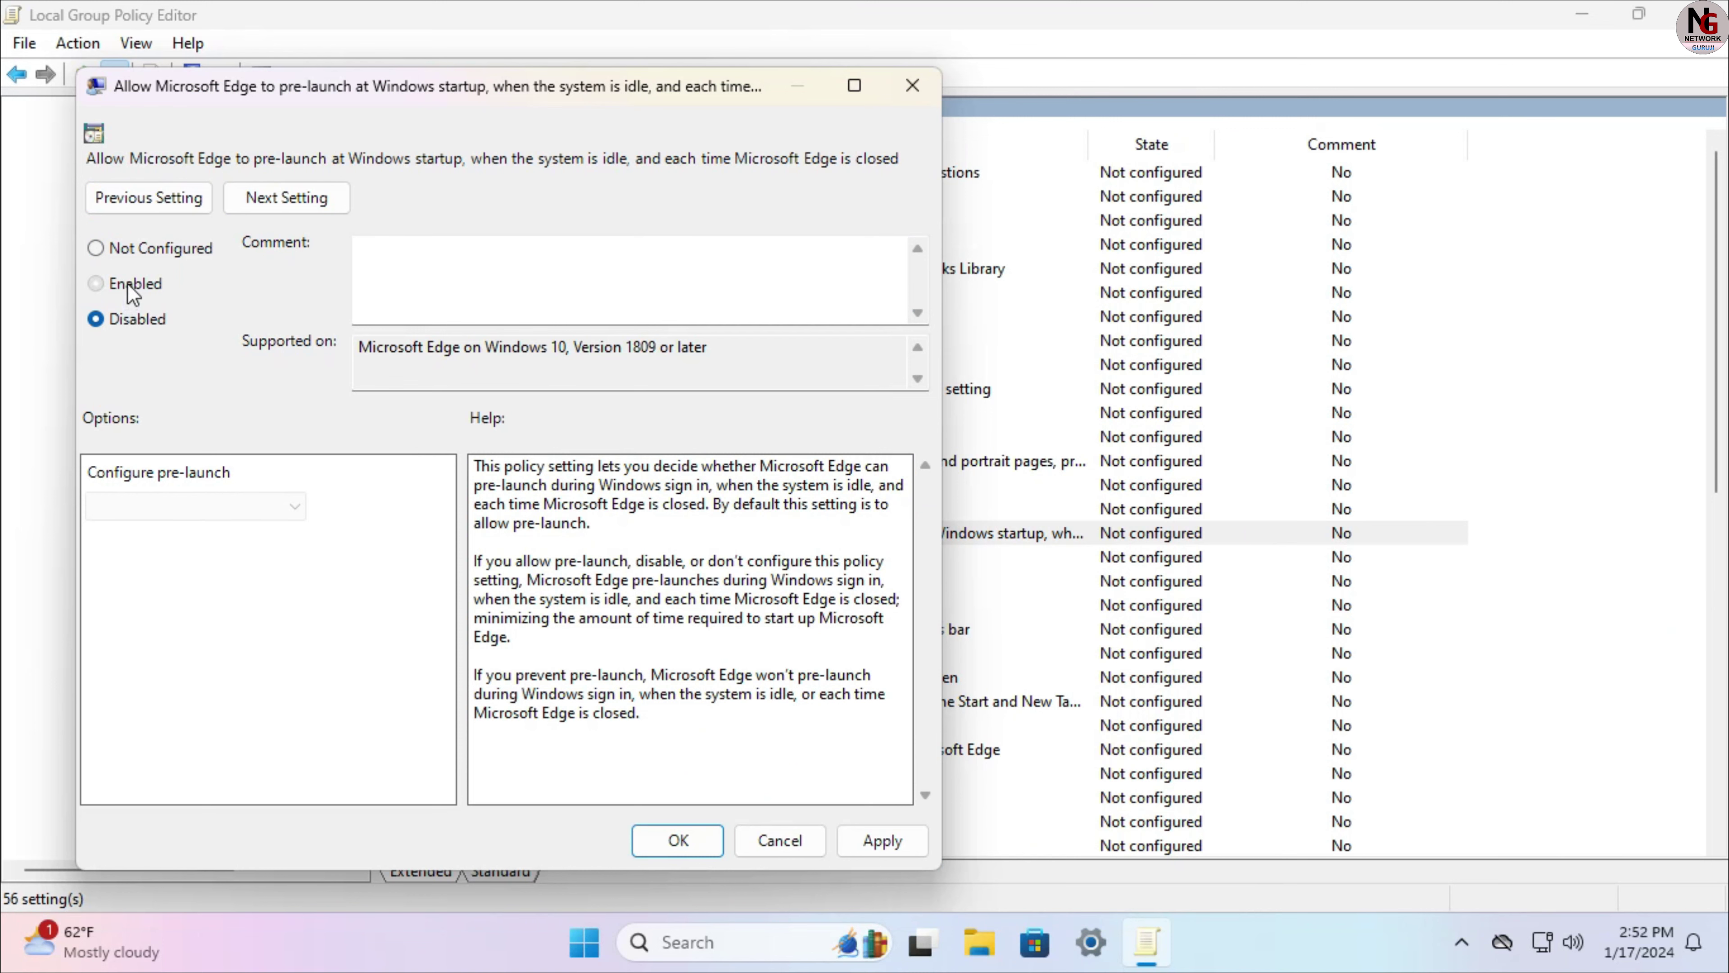
pyautogui.click(130, 285)
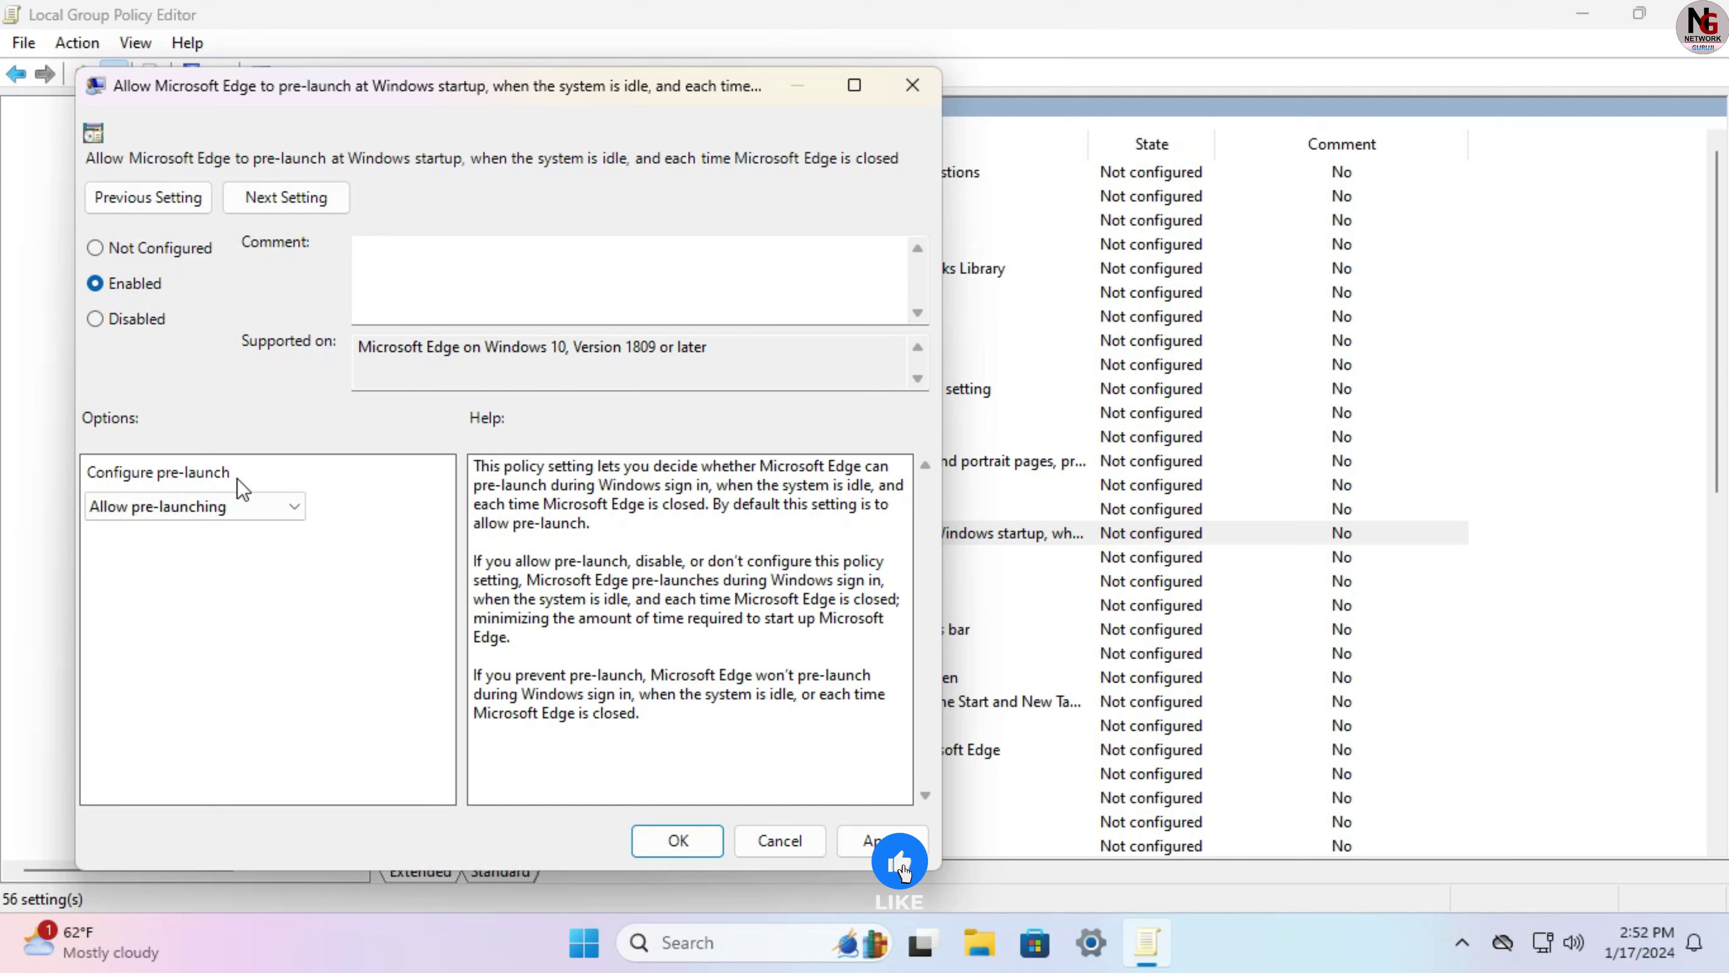
pyautogui.click(265, 510)
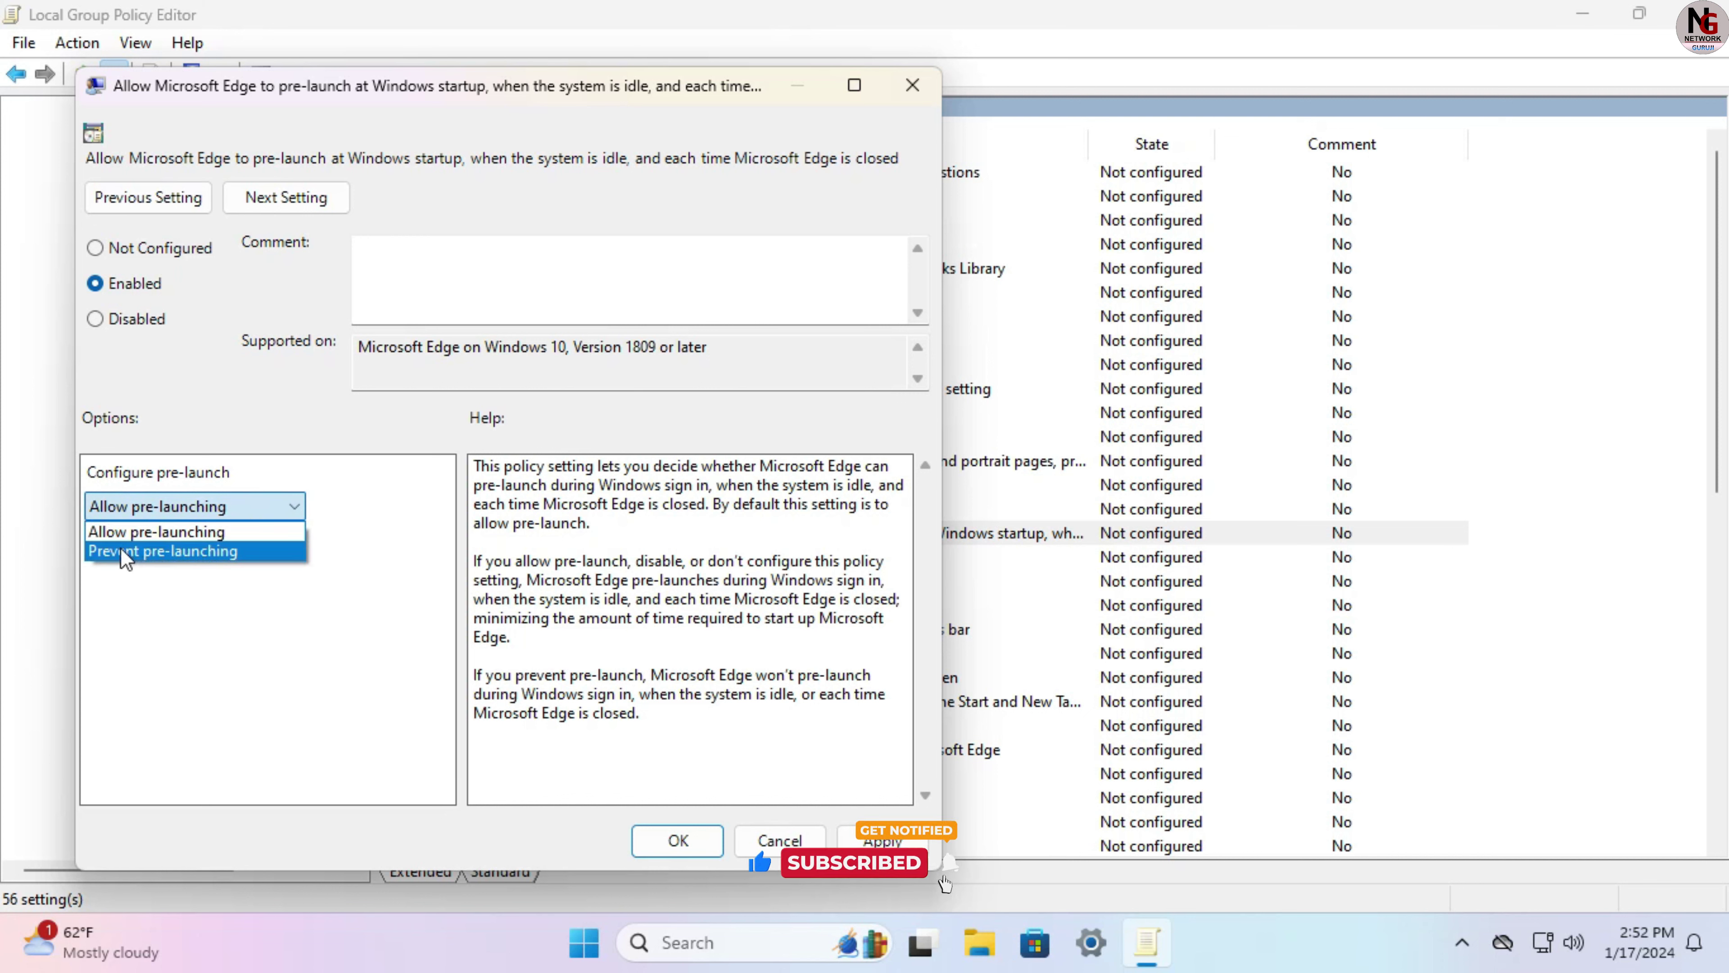
pyautogui.click(182, 552)
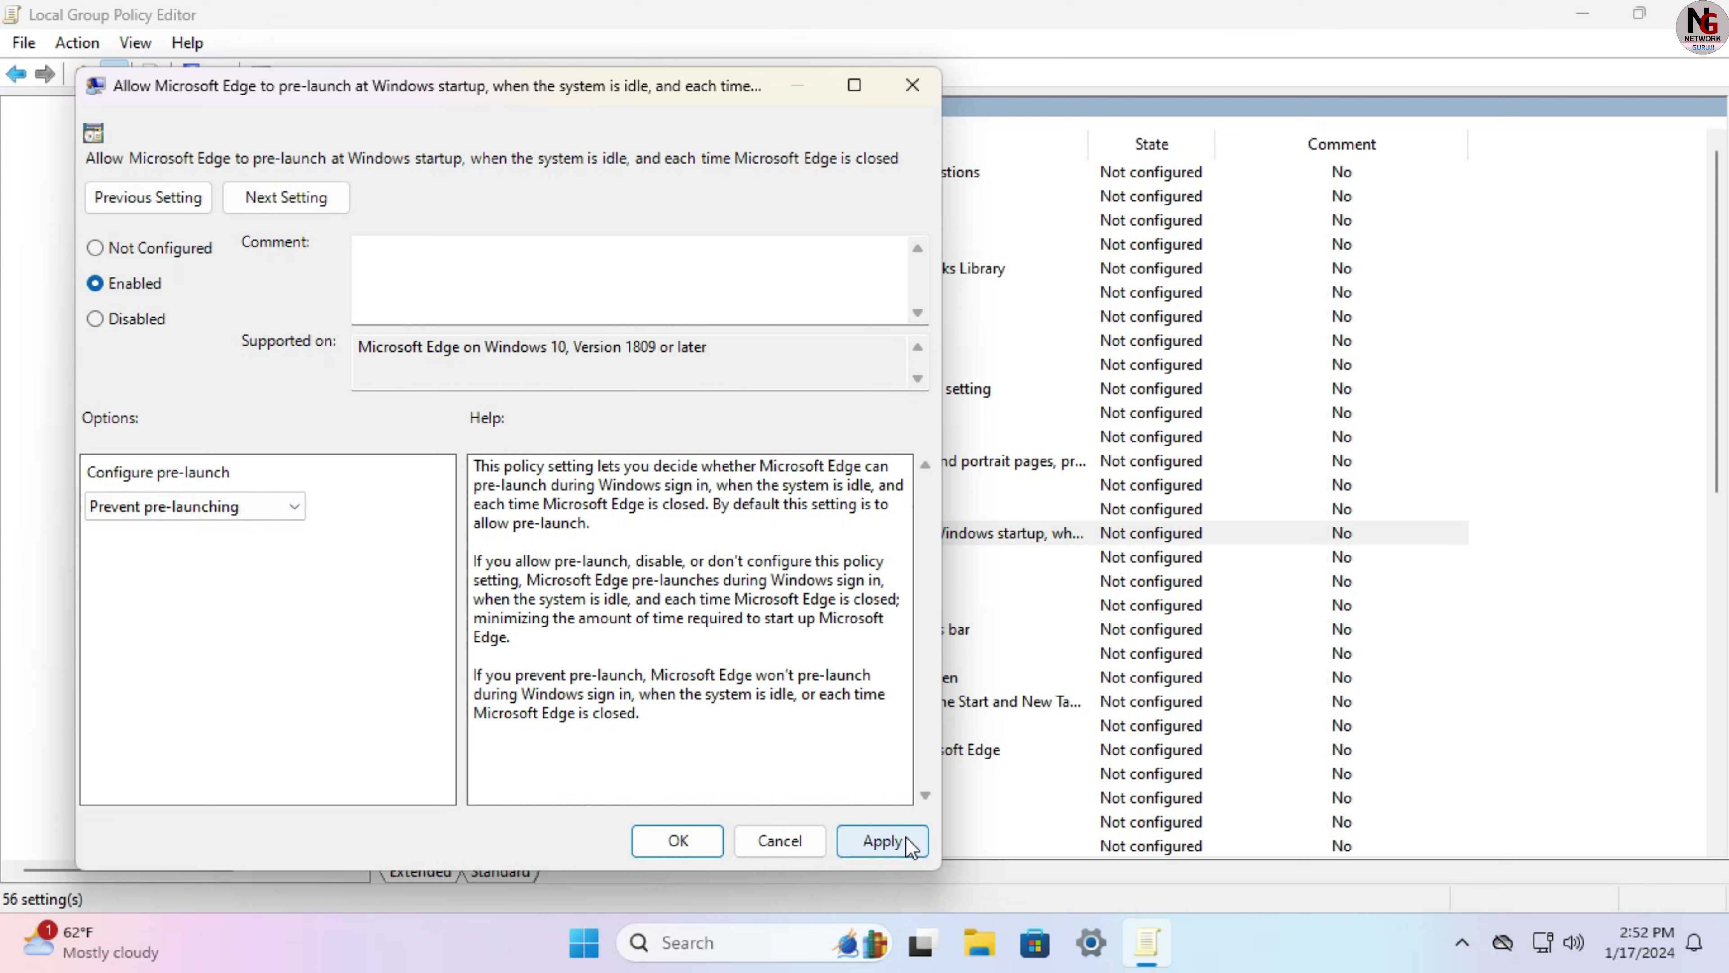
pyautogui.click(882, 841)
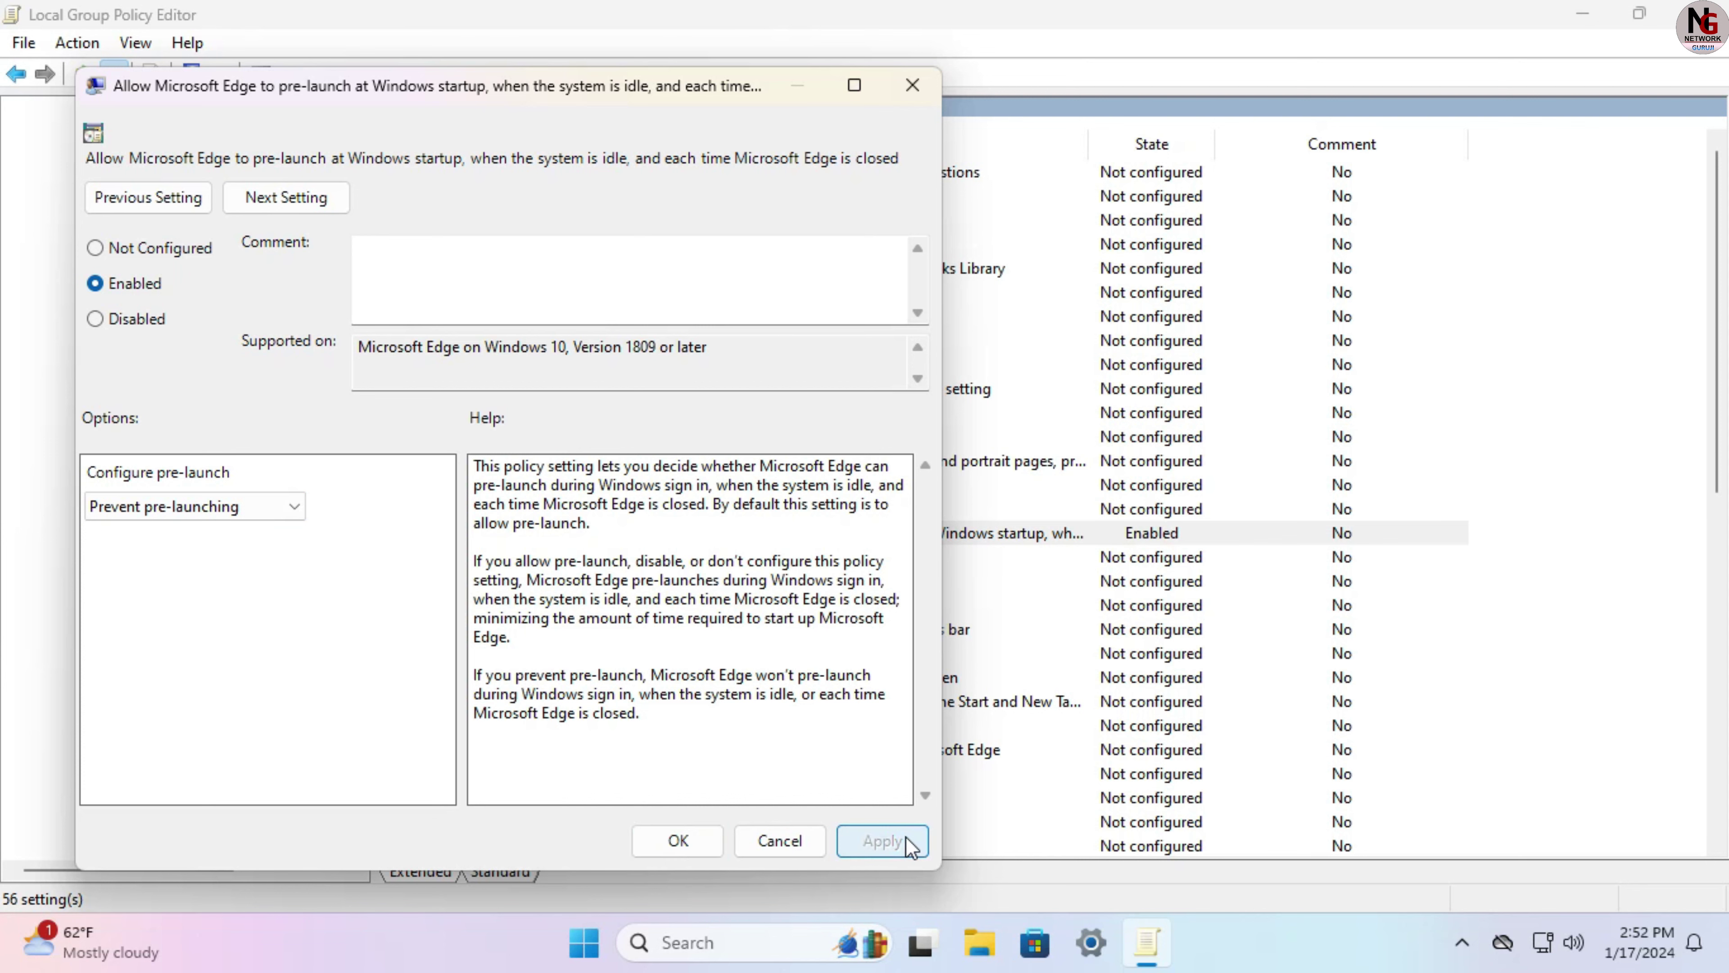
pyautogui.click(708, 841)
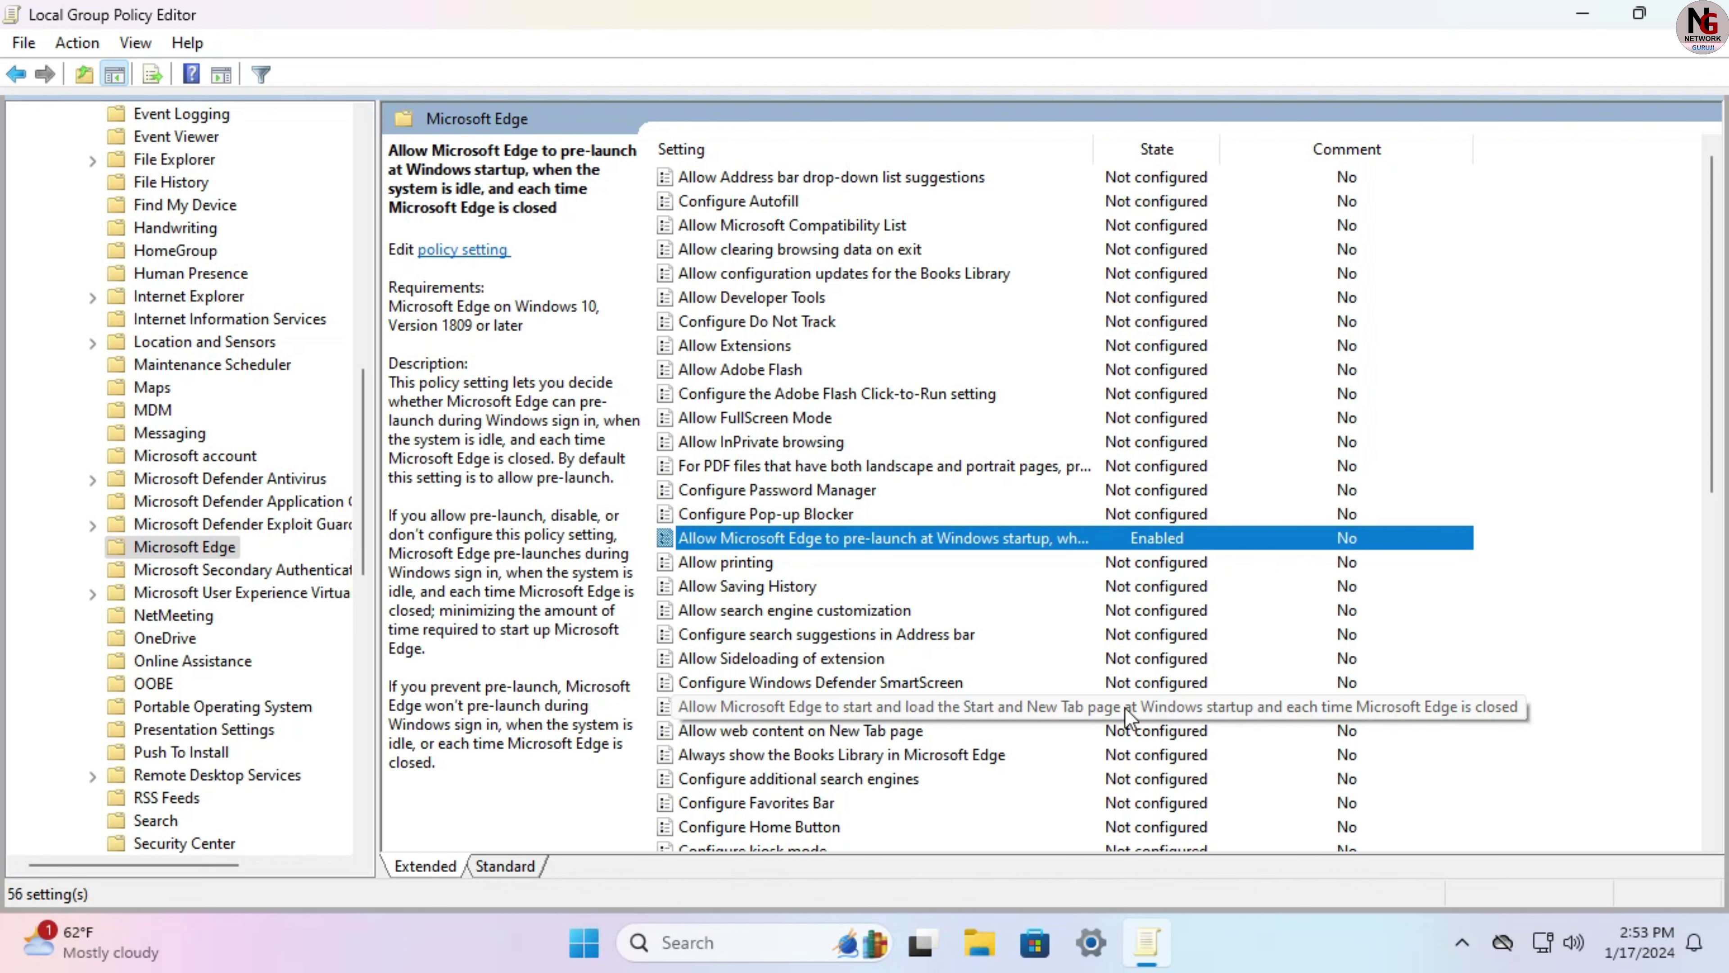
# Step: Enable the policy for loading Edge's Start and New Tab page at startup with Prevent tab preloading selected, apply it, and close the policy editor
pyautogui.click(709, 708)
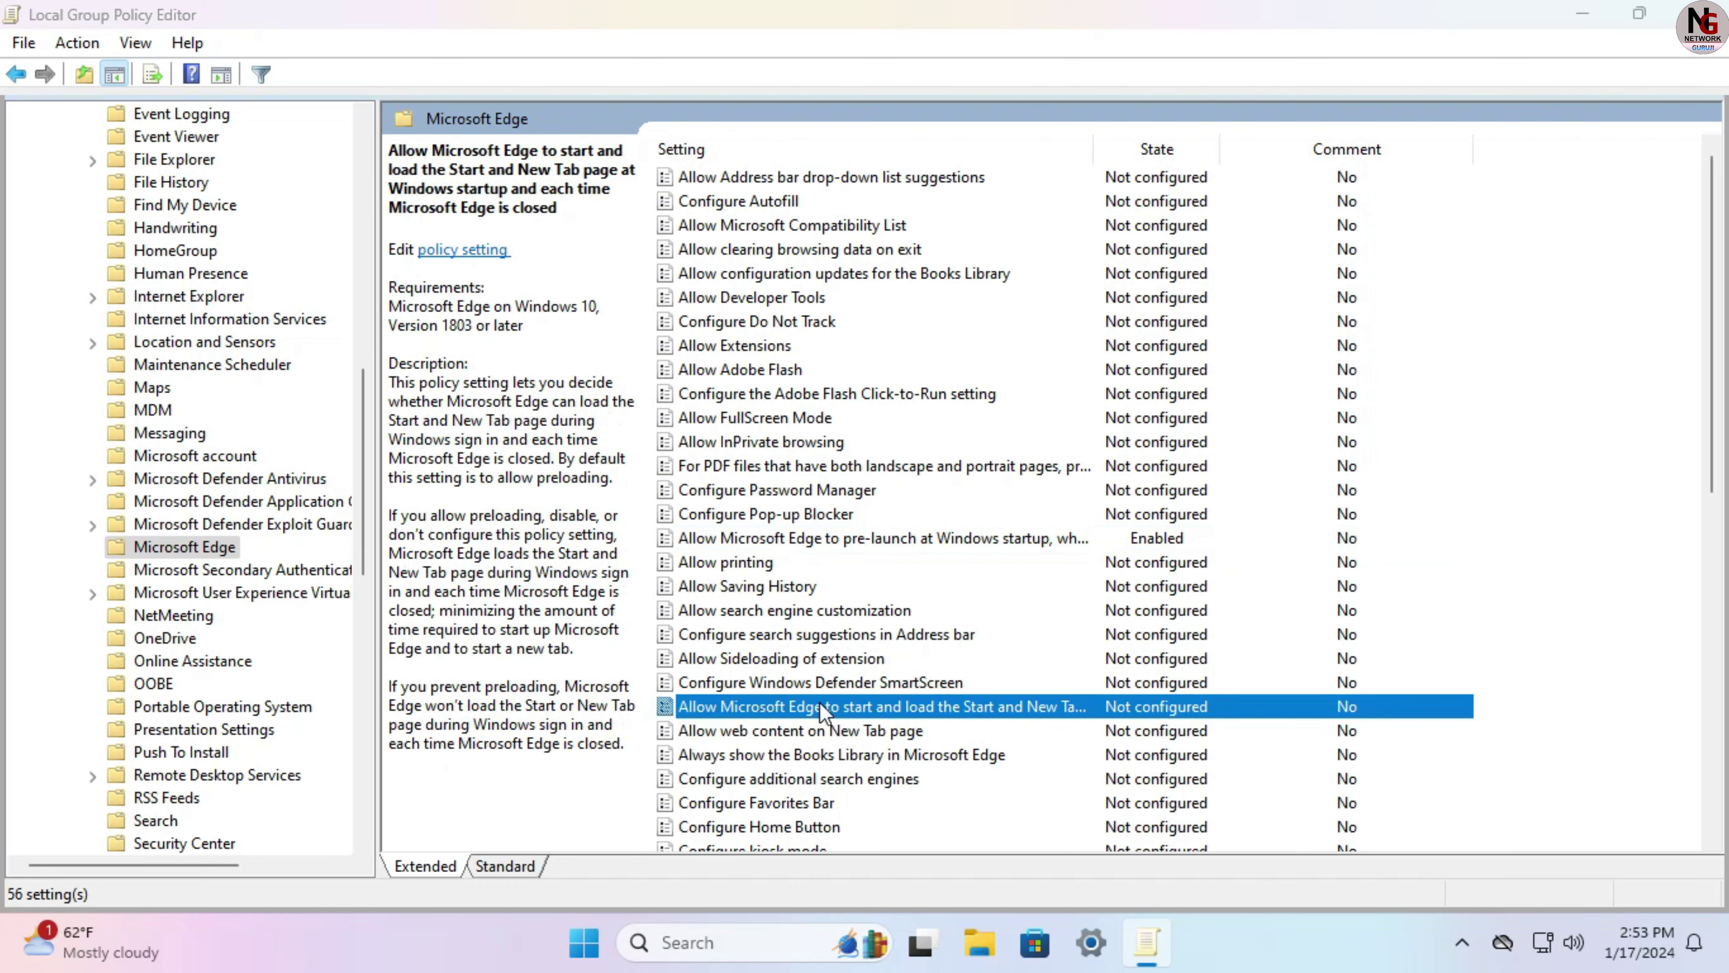
pyautogui.doubleClick(824, 708)
pyautogui.moveTo(425, 126); pyautogui.dragTo(440, 68)
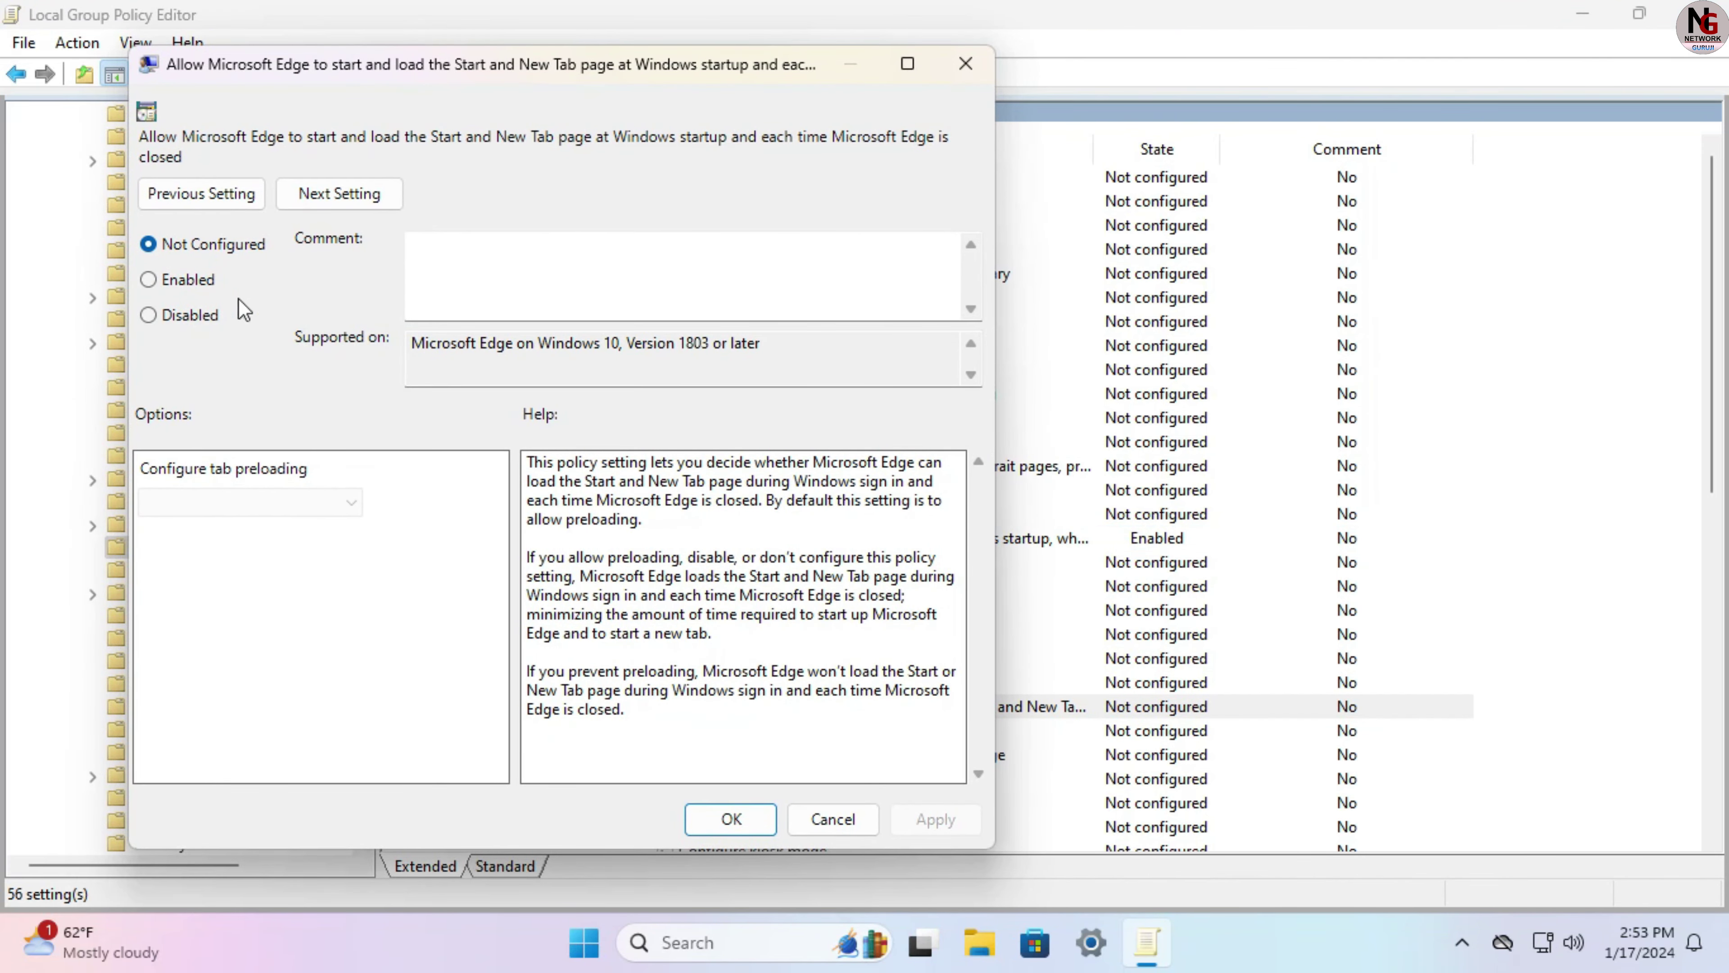
pyautogui.click(188, 283)
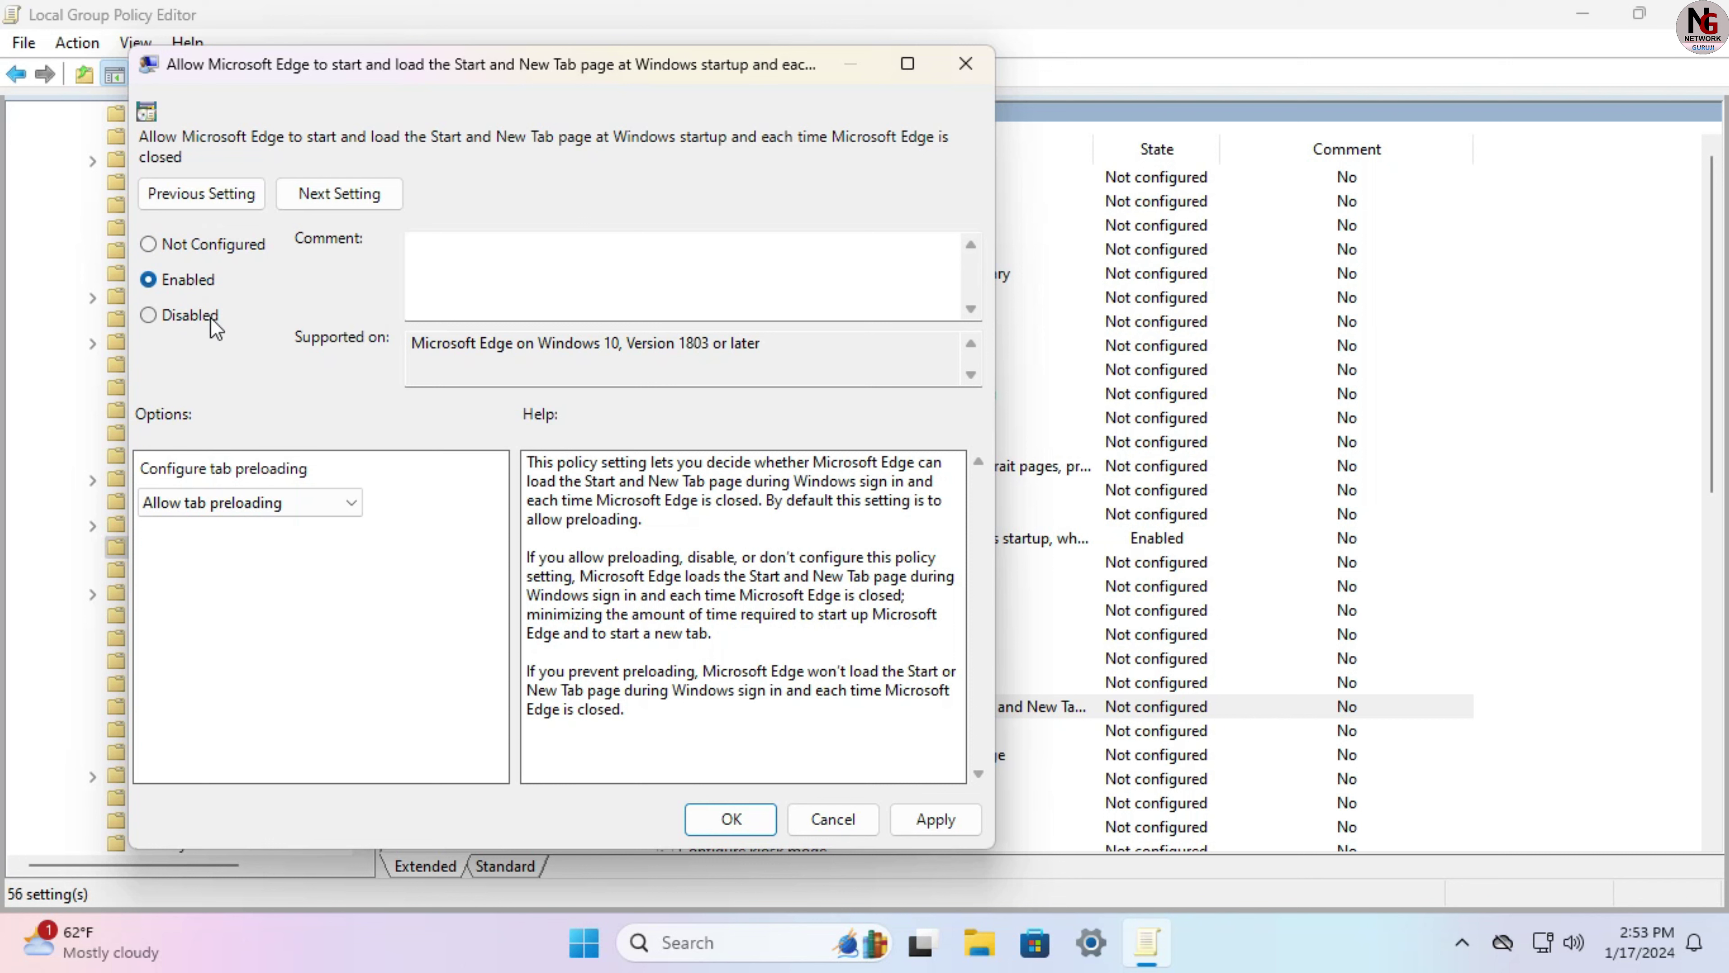
pyautogui.click(282, 508)
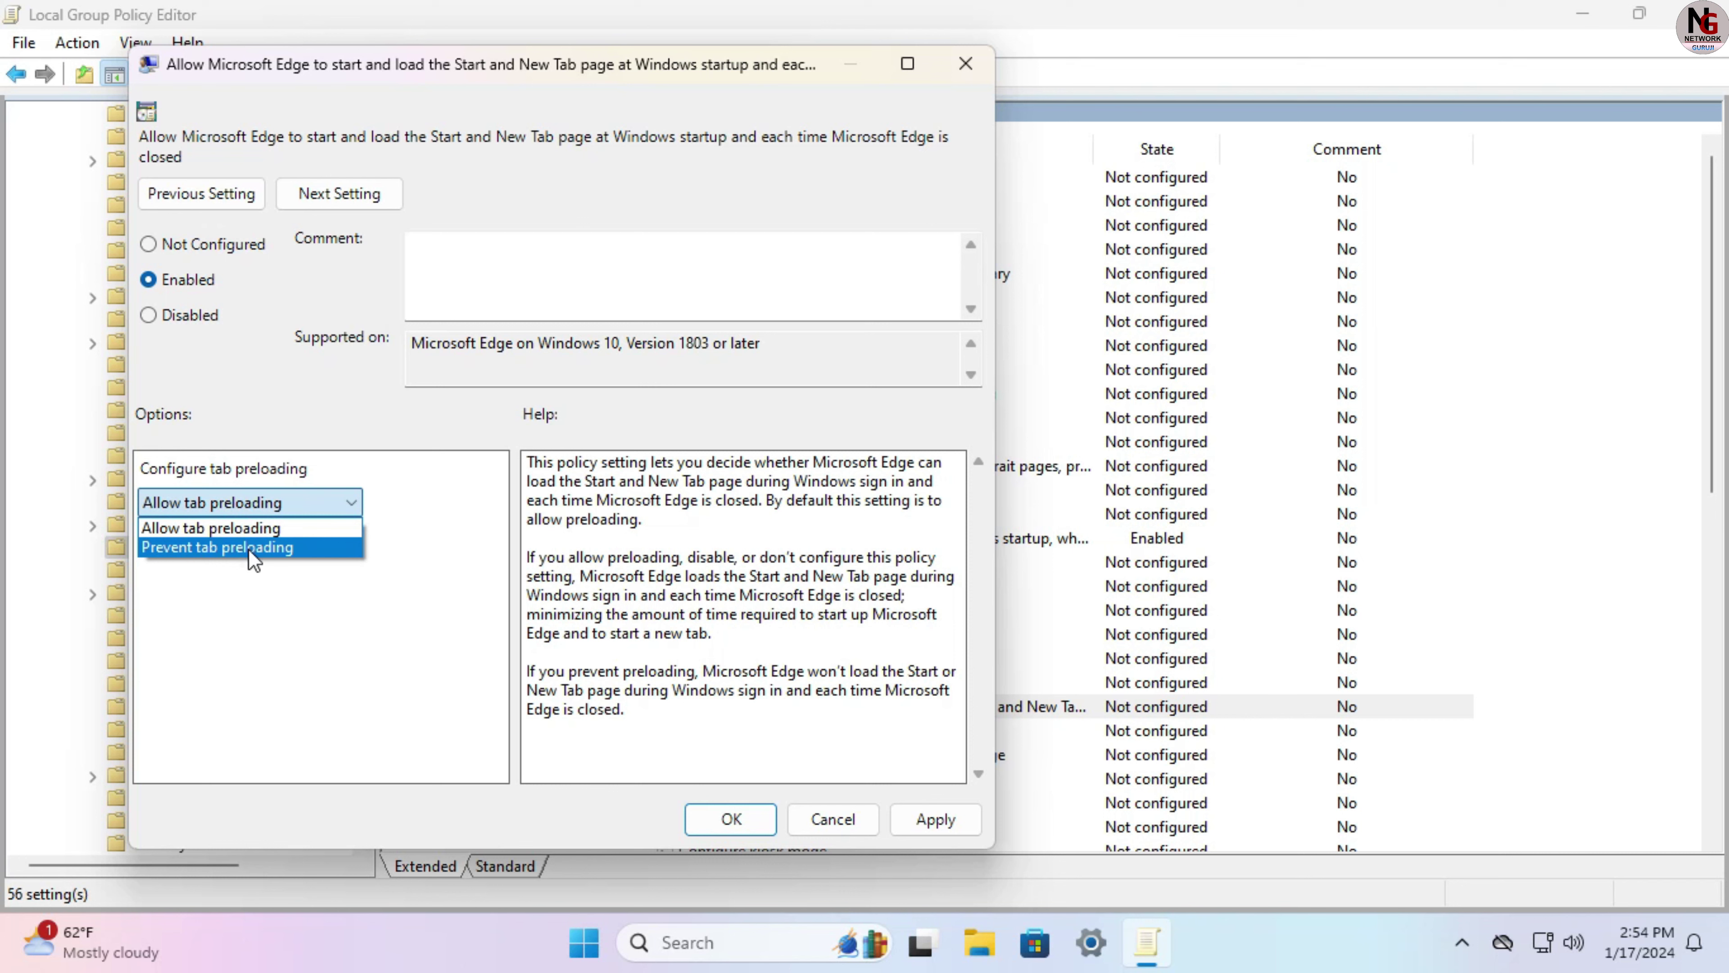
pyautogui.click(254, 549)
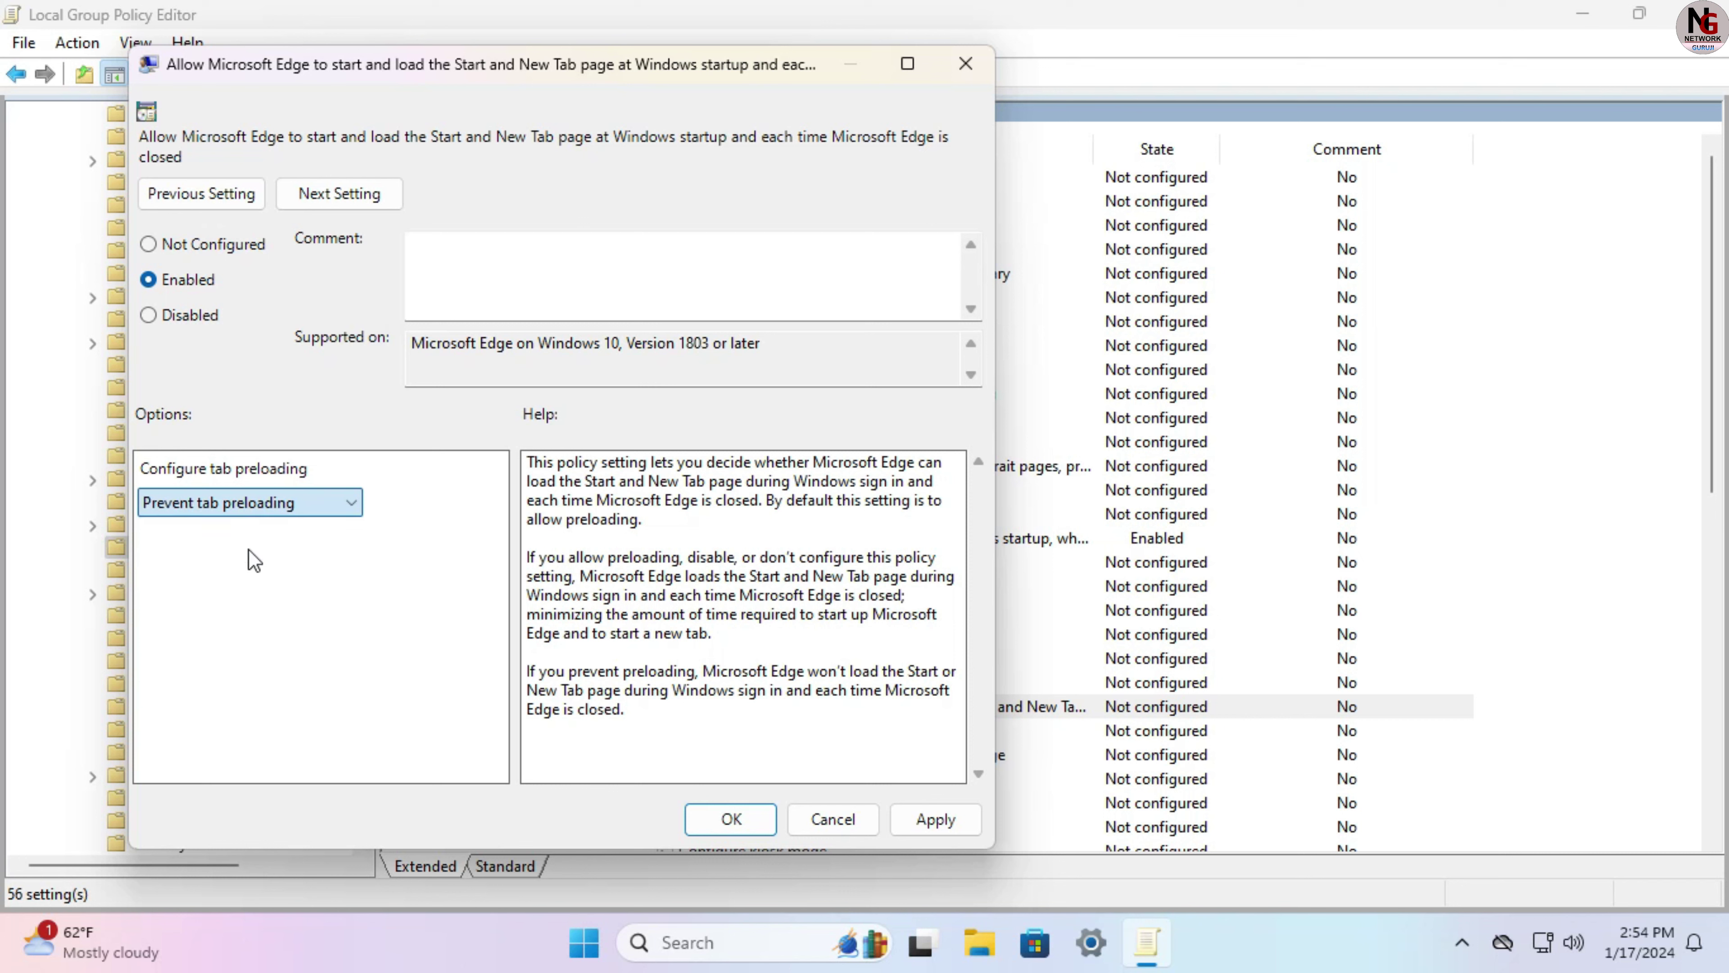
pyautogui.click(255, 561)
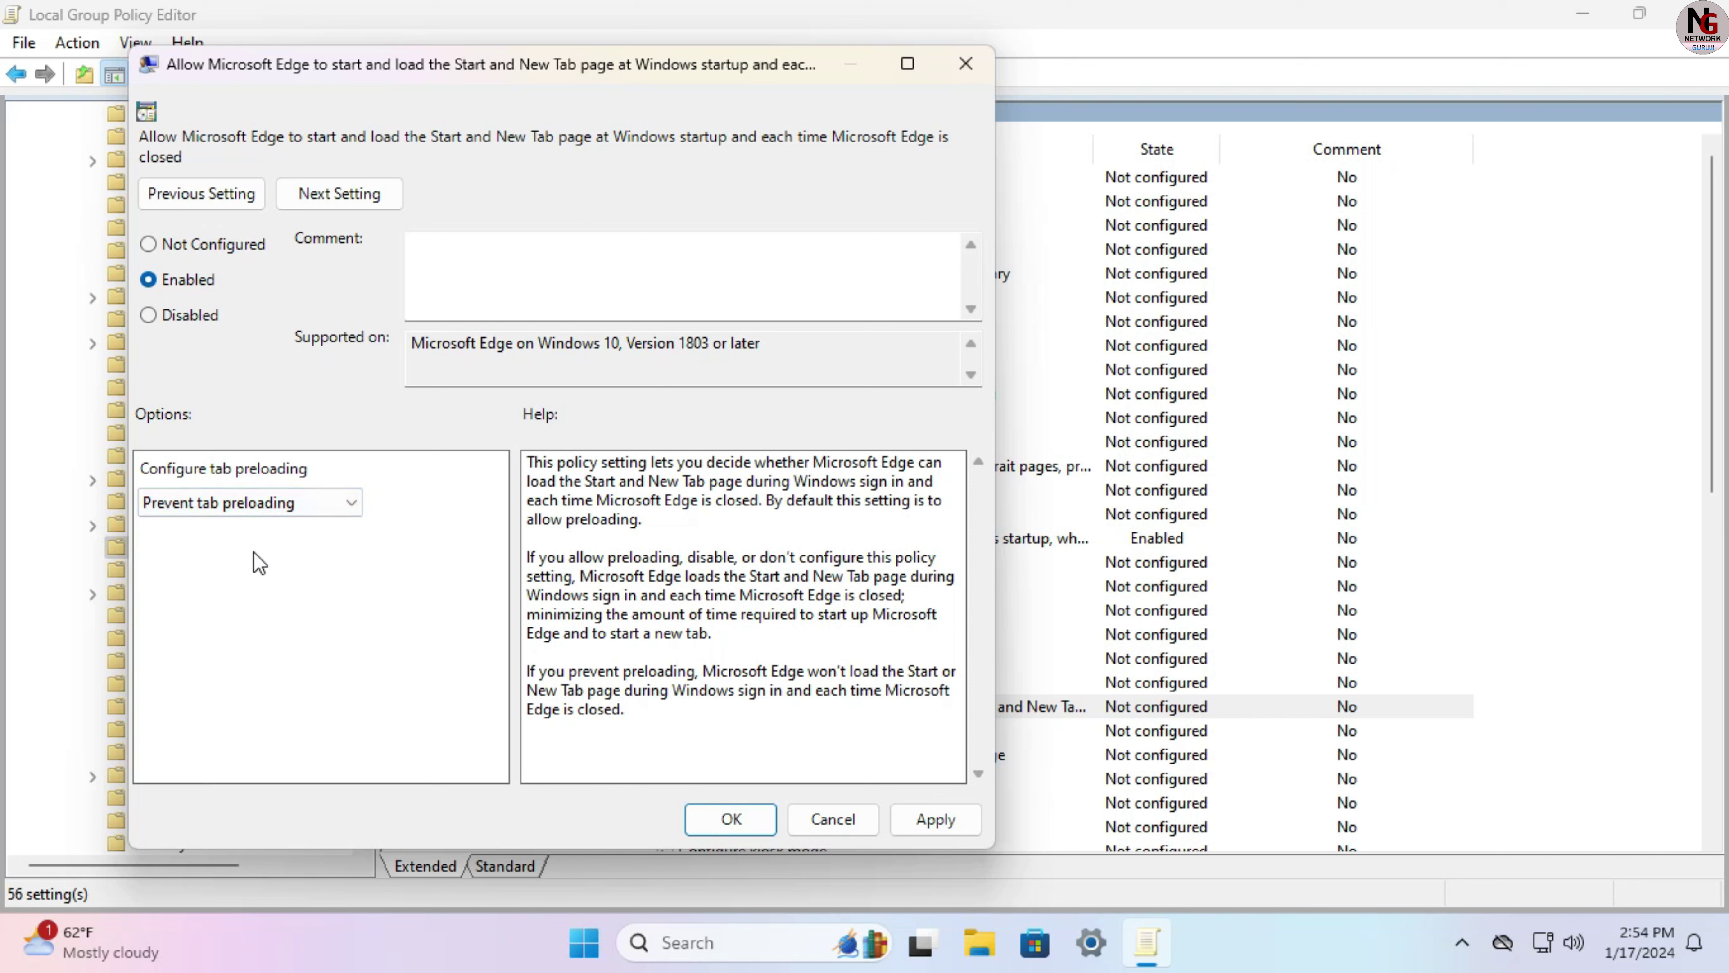
pyautogui.click(960, 814)
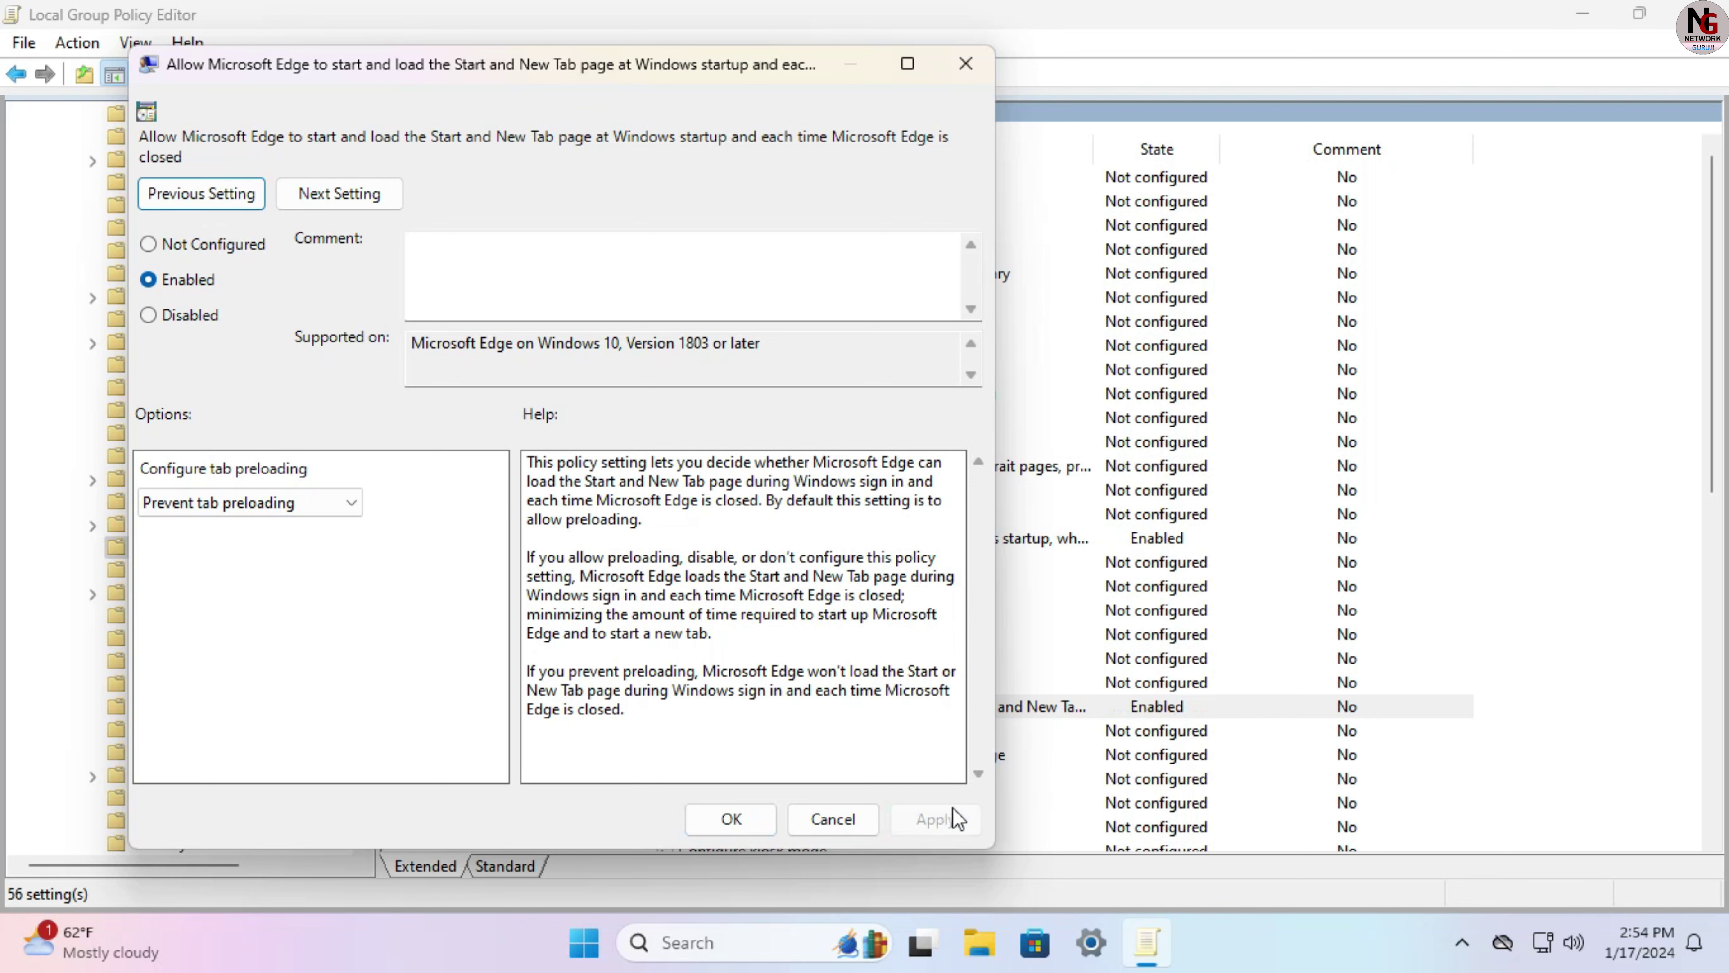
pyautogui.click(732, 823)
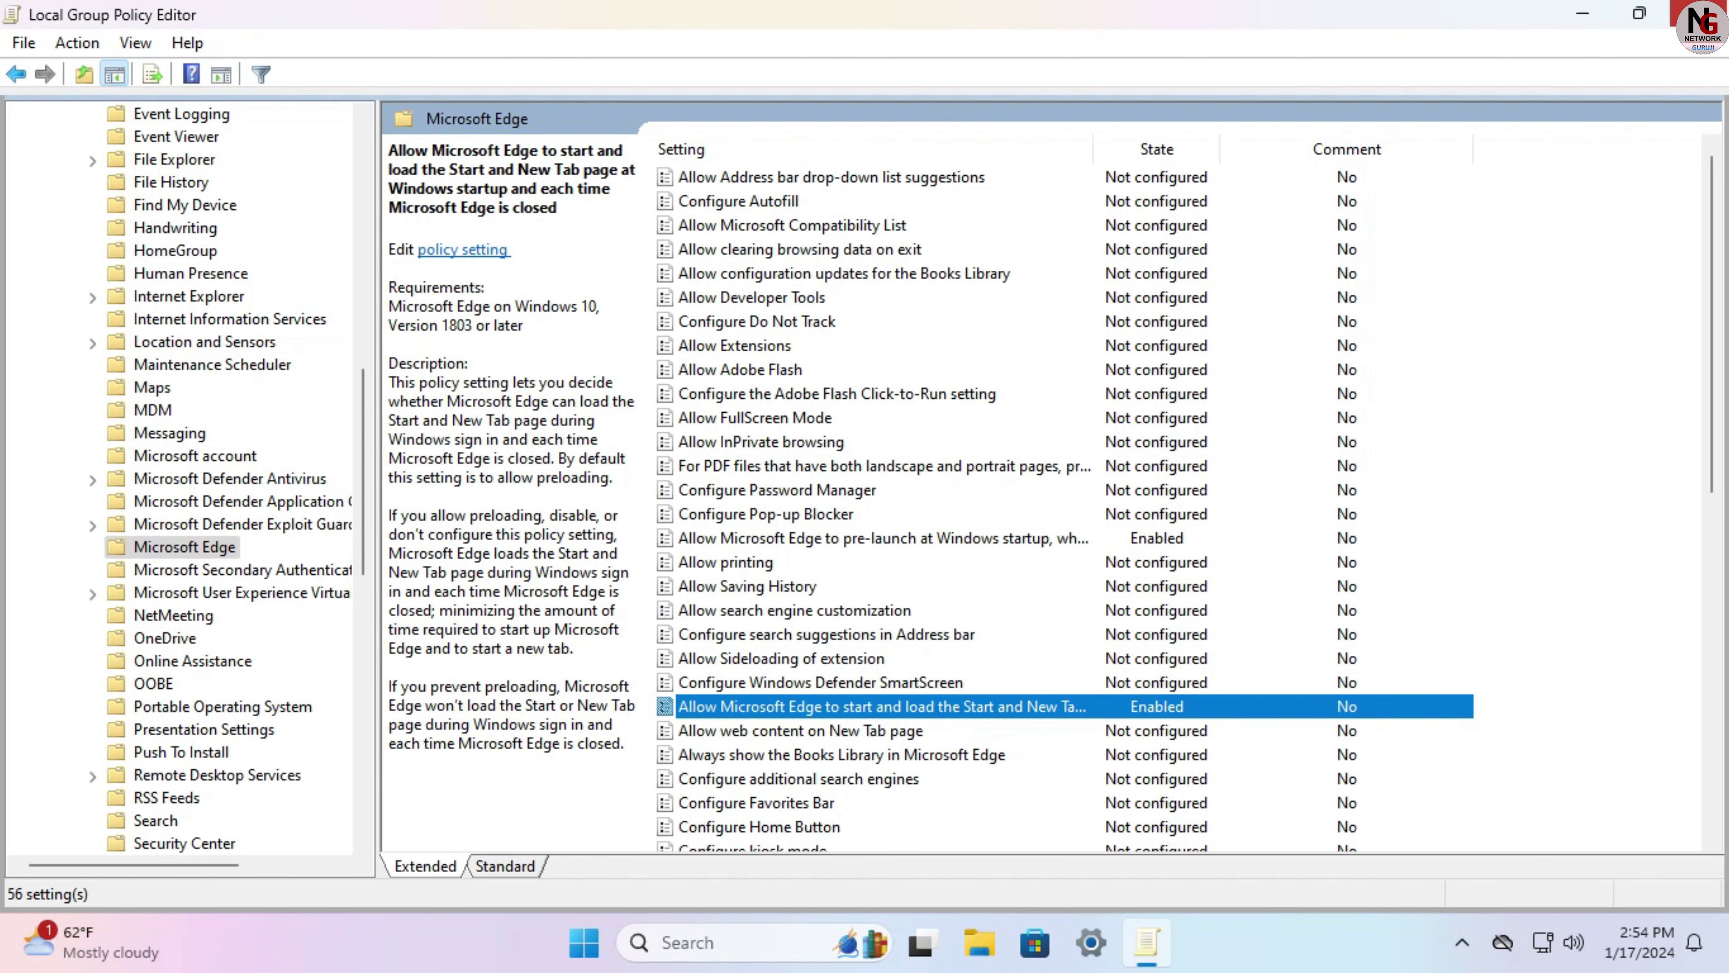
pyautogui.click(1699, 13)
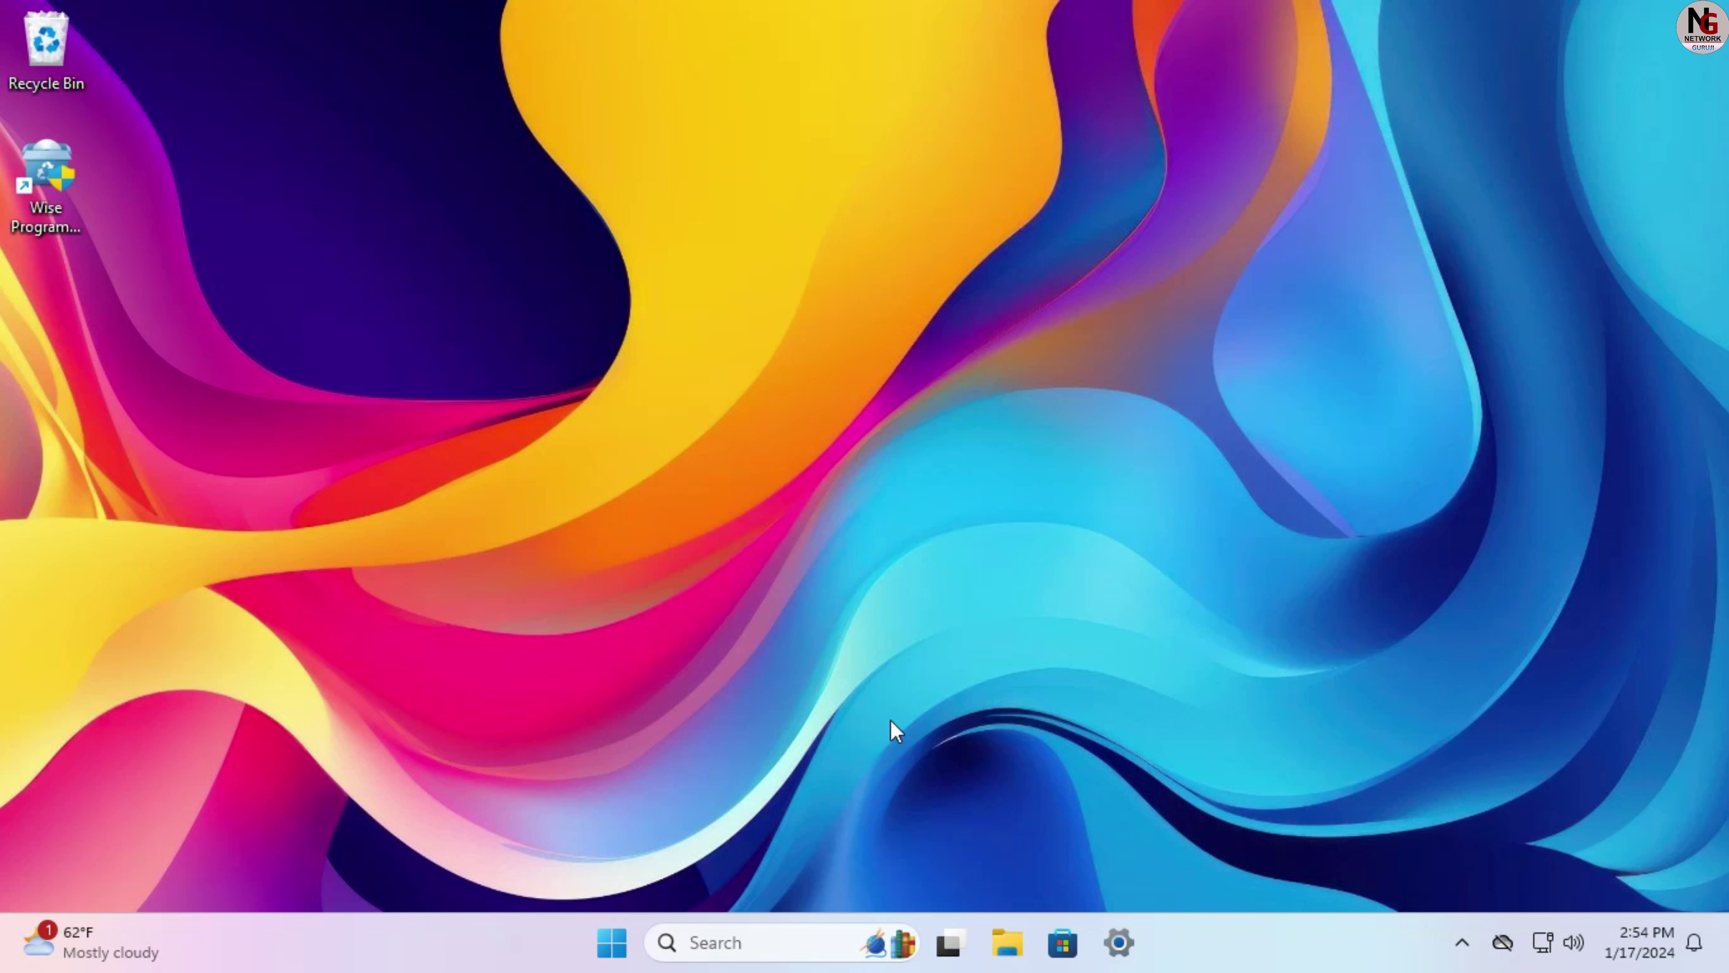
# Step: Search for and open Task Scheduler, maximize it, and show the Task Scheduler Library with a wider Name column
pyautogui.click(730, 954)
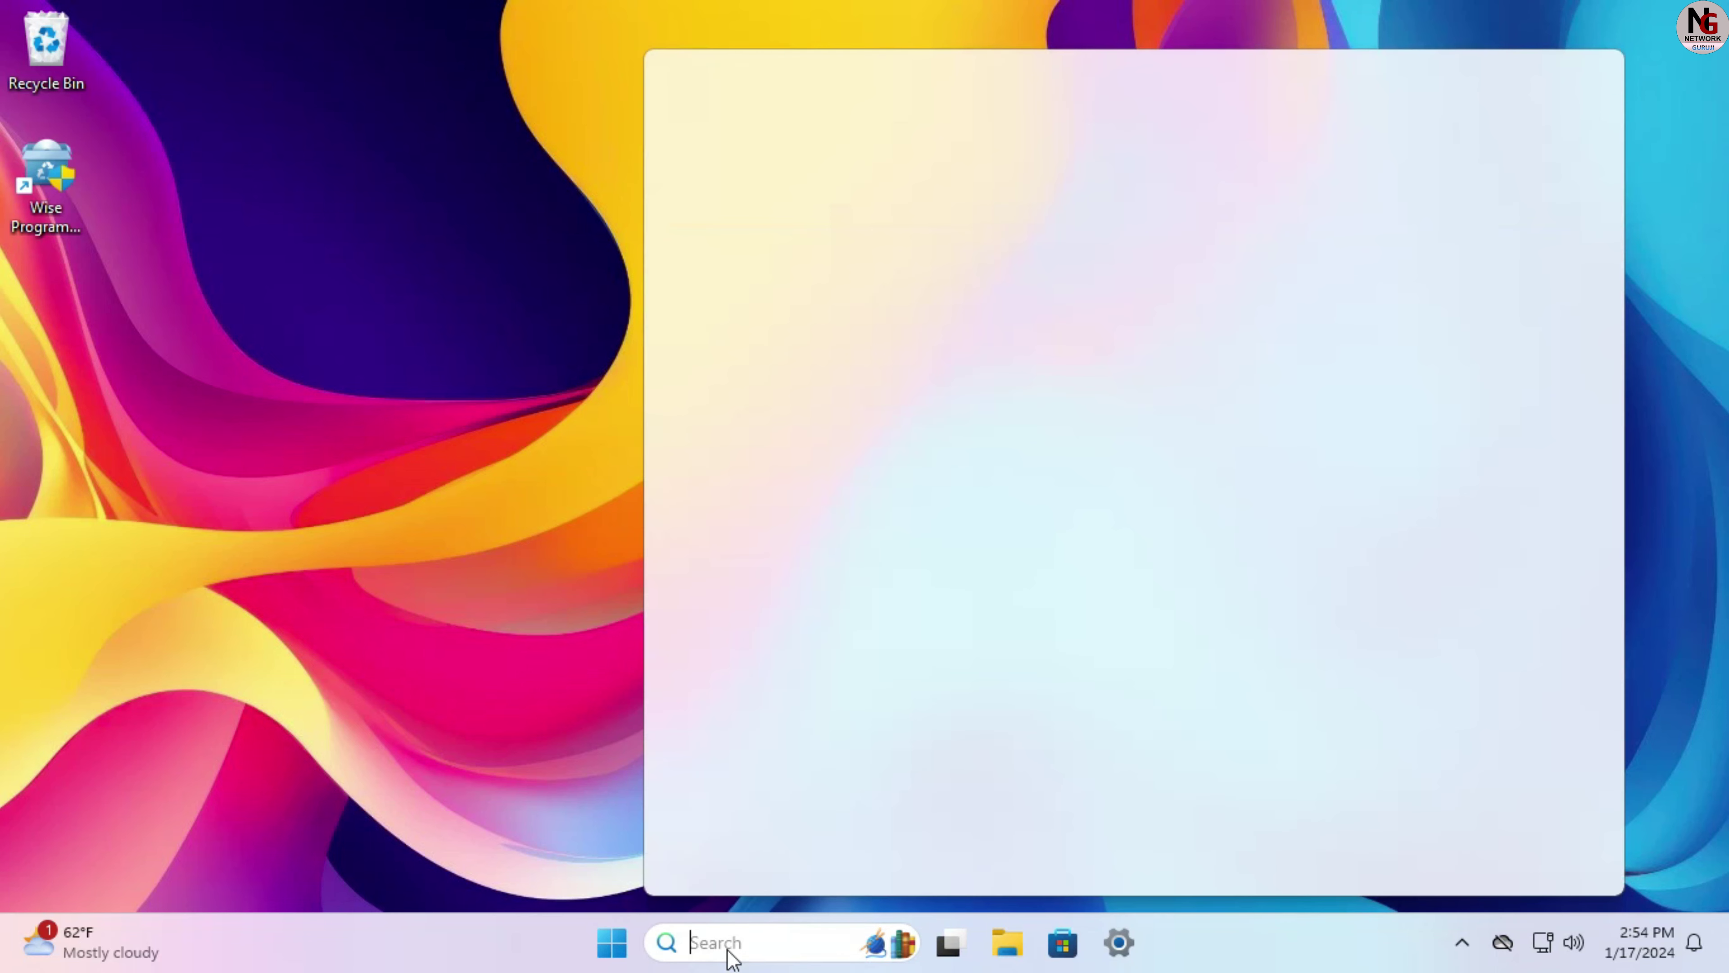
pyautogui.write('task')
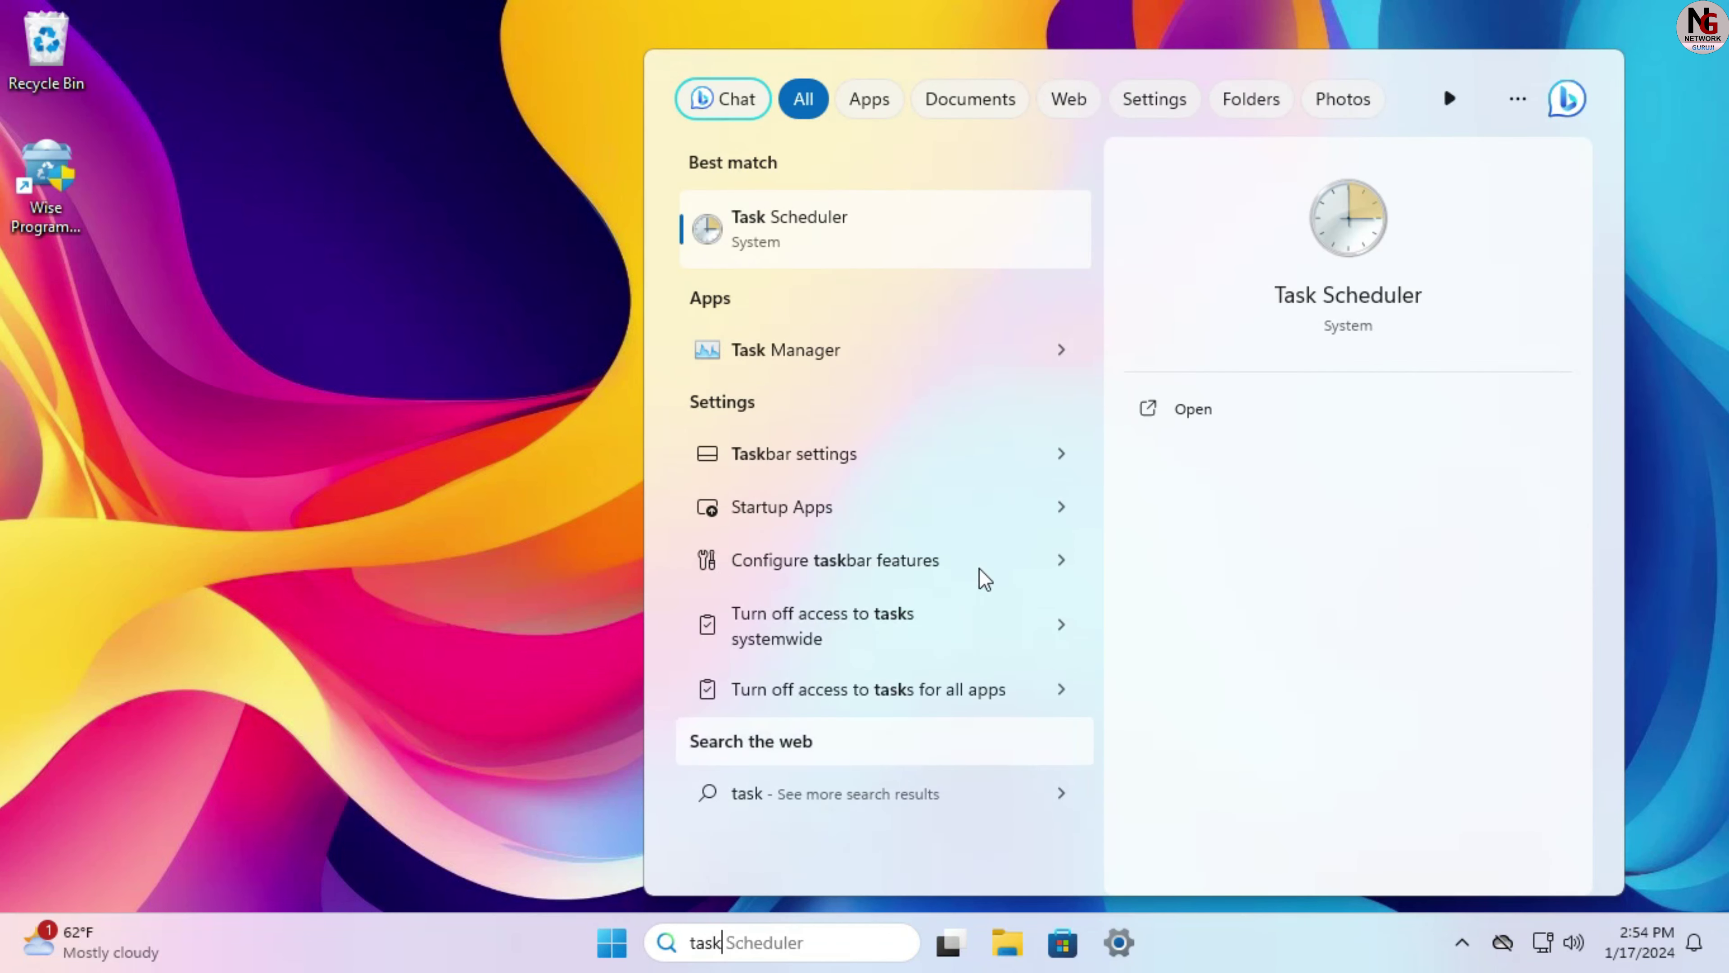
pyautogui.click(1208, 412)
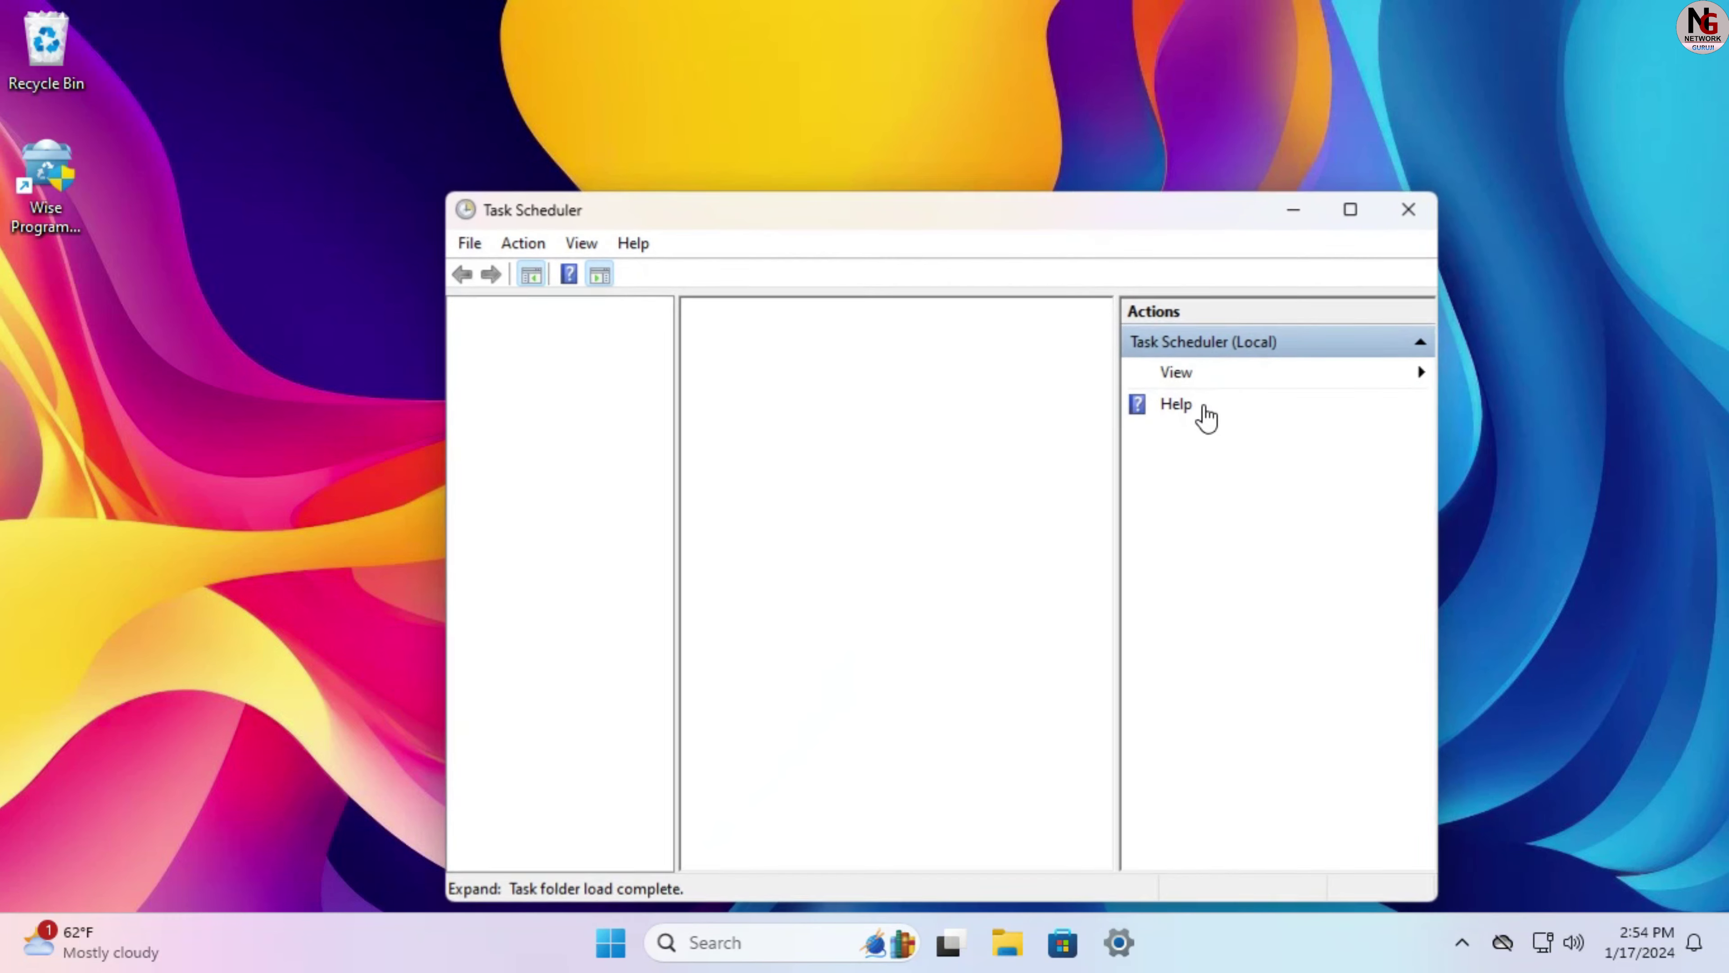
pyautogui.click(1351, 212)
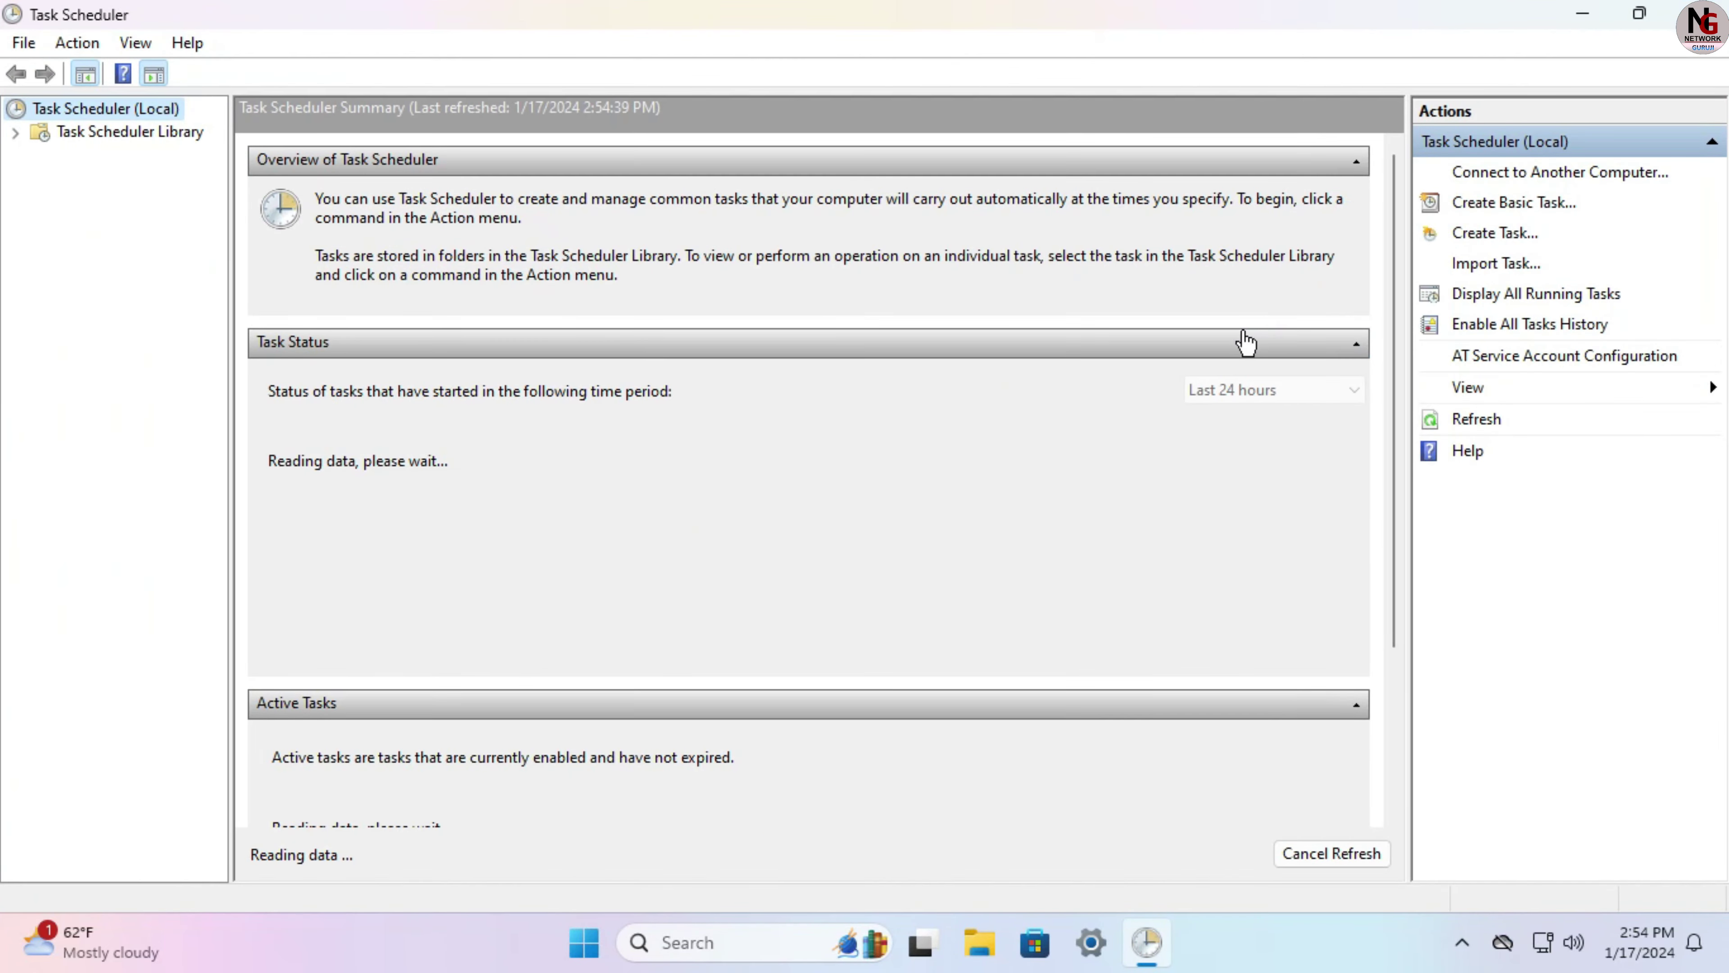
pyautogui.click(112, 135)
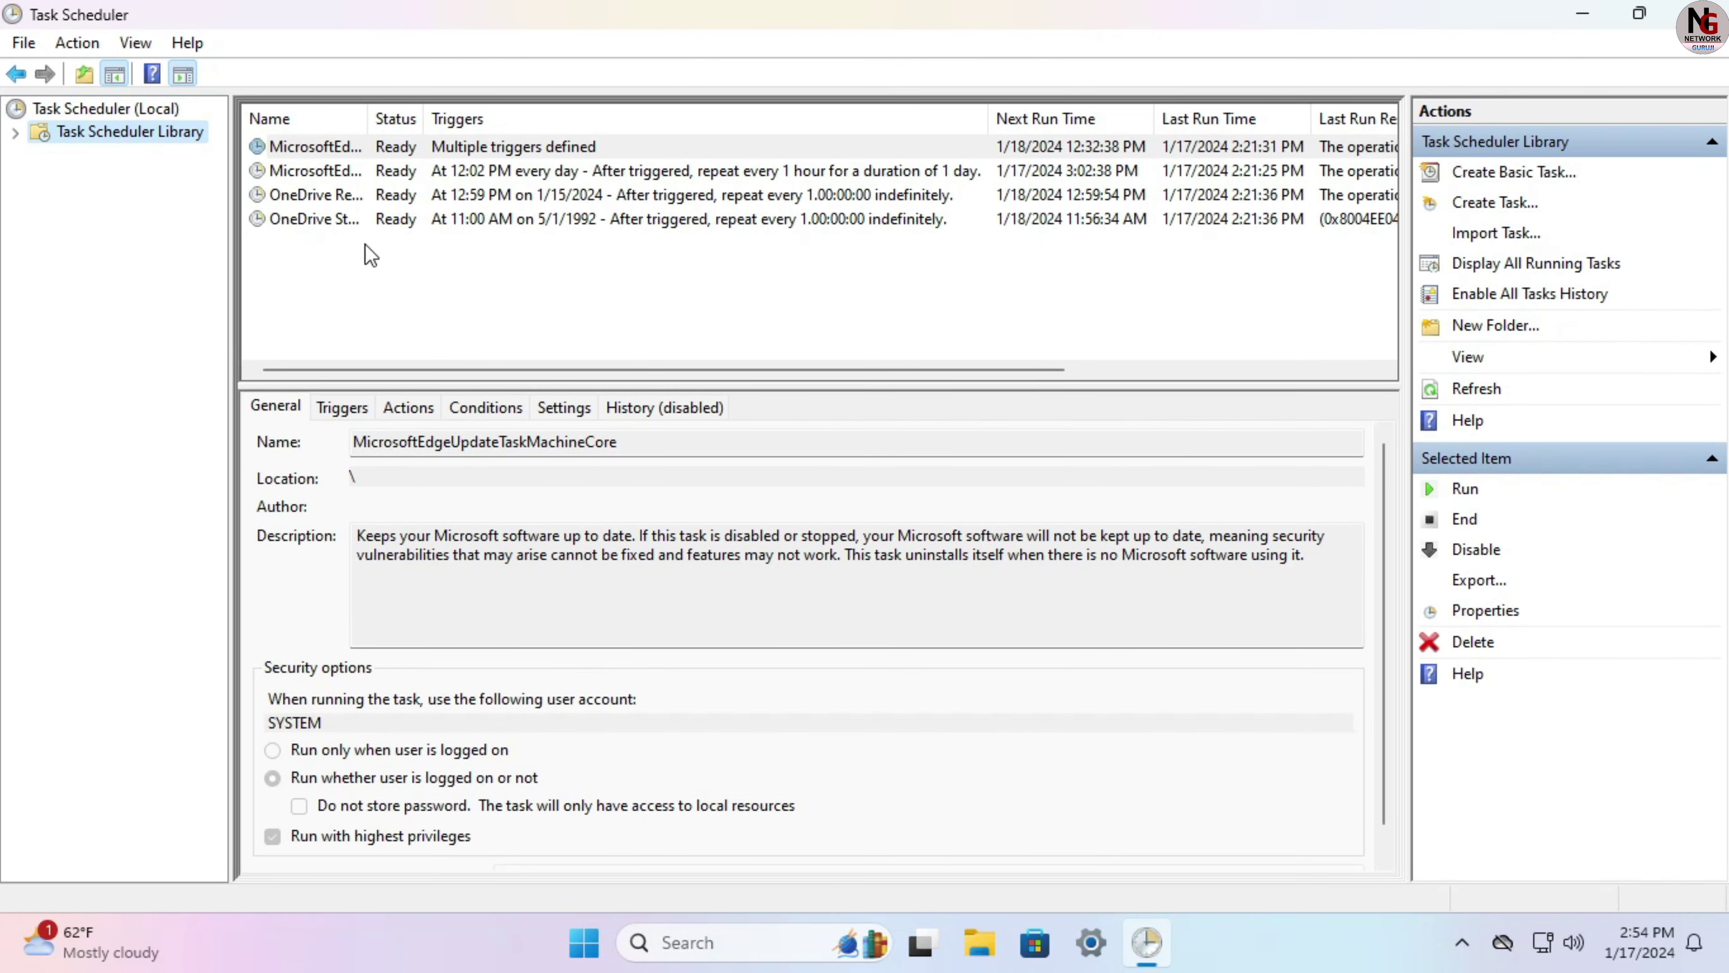
pyautogui.moveTo(368, 120); pyautogui.dragTo(615, 153)
# Step: Disable the MicrosoftEdgeUpdateTaskMachineCore and MicrosoftEdgeUpdateTaskMachineUA tasks, widen the Status column, and close Task Scheduler
pyautogui.click(415, 156)
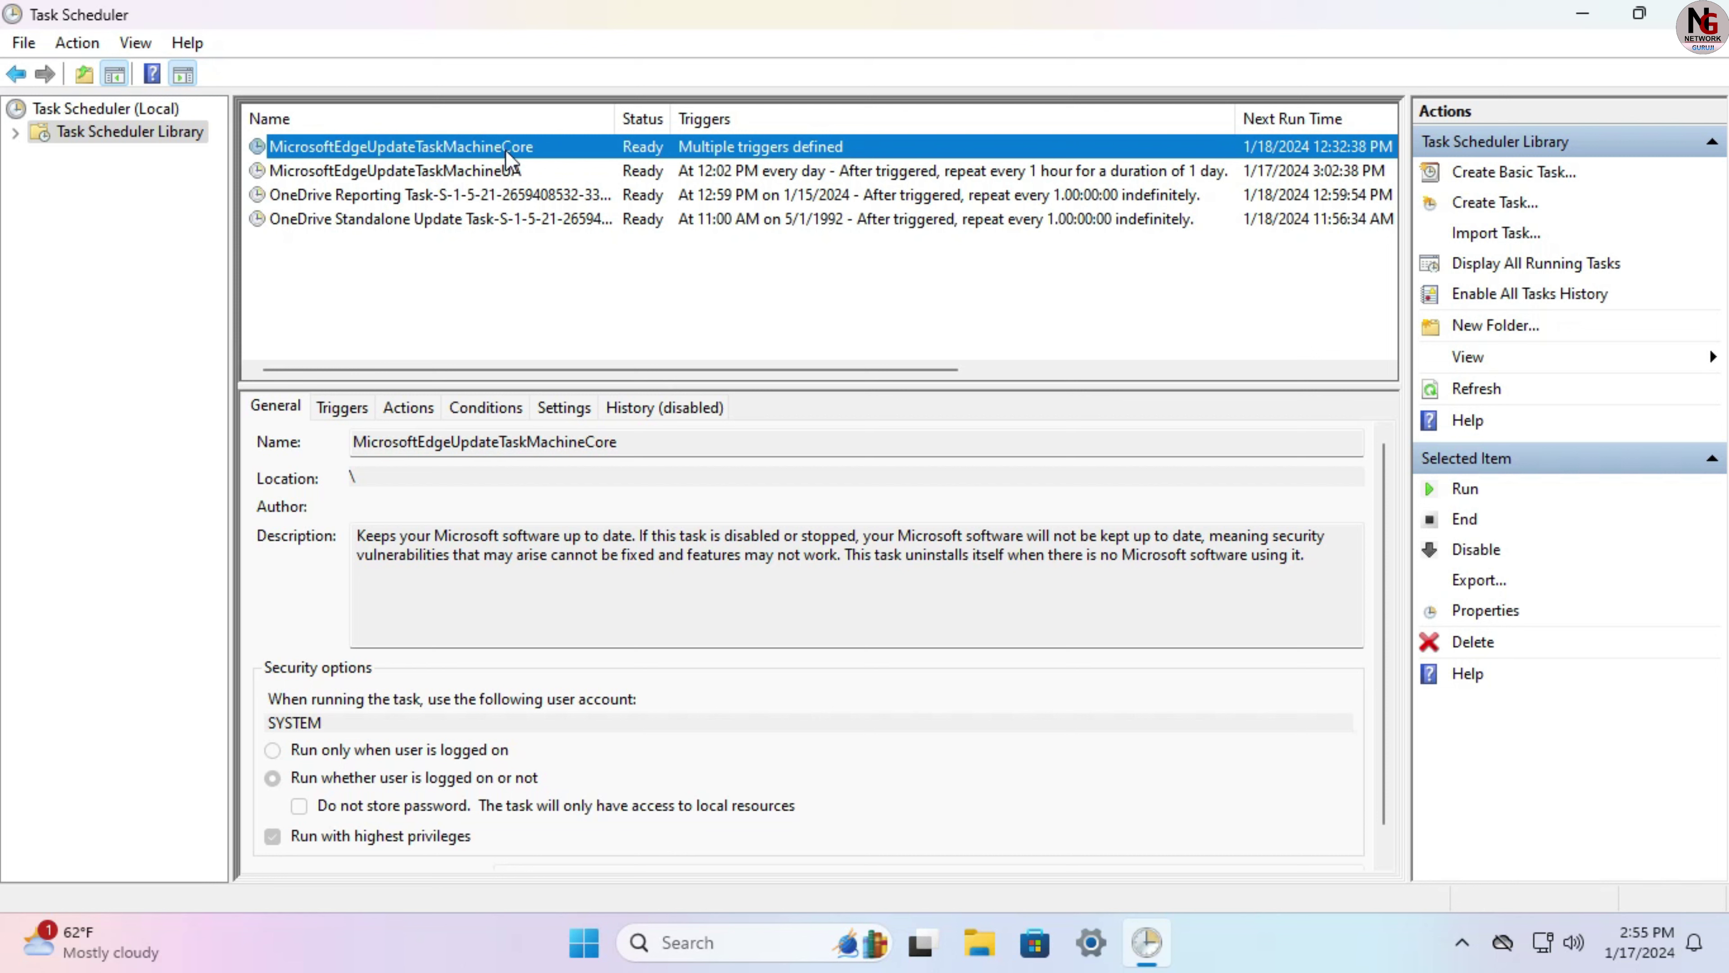
pyautogui.keyDown('ctrl'); pyautogui.click(482, 173); pyautogui.keyUp('ctrl')
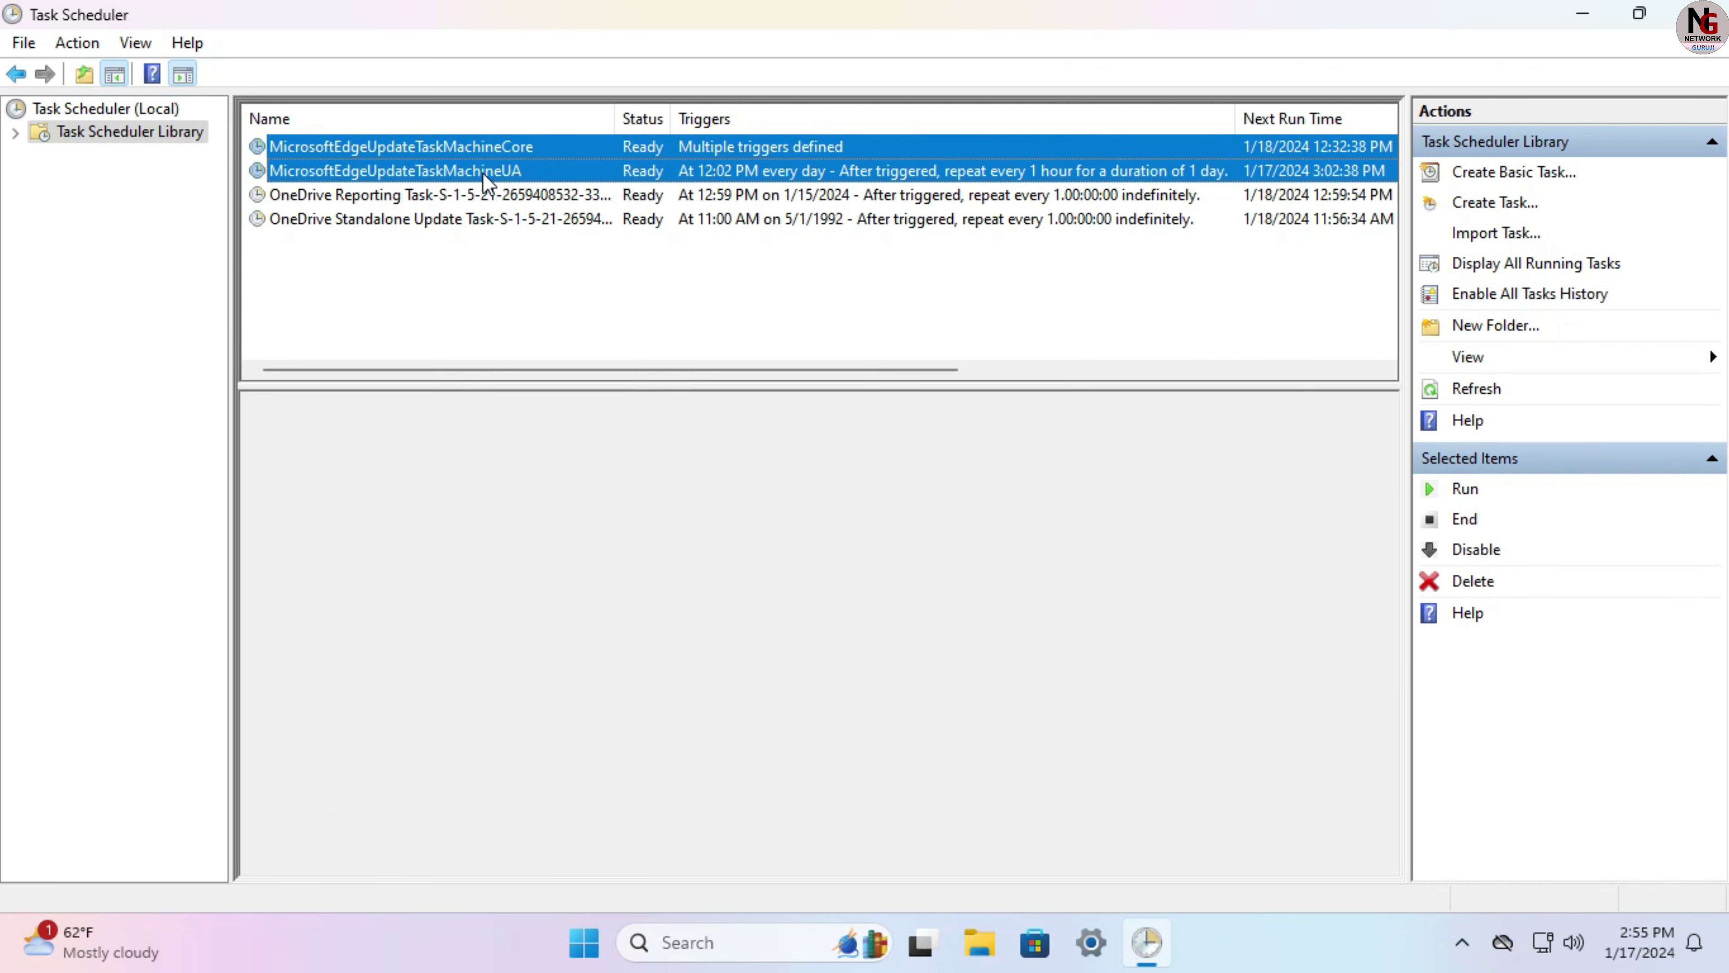
pyautogui.rightClick(544, 162)
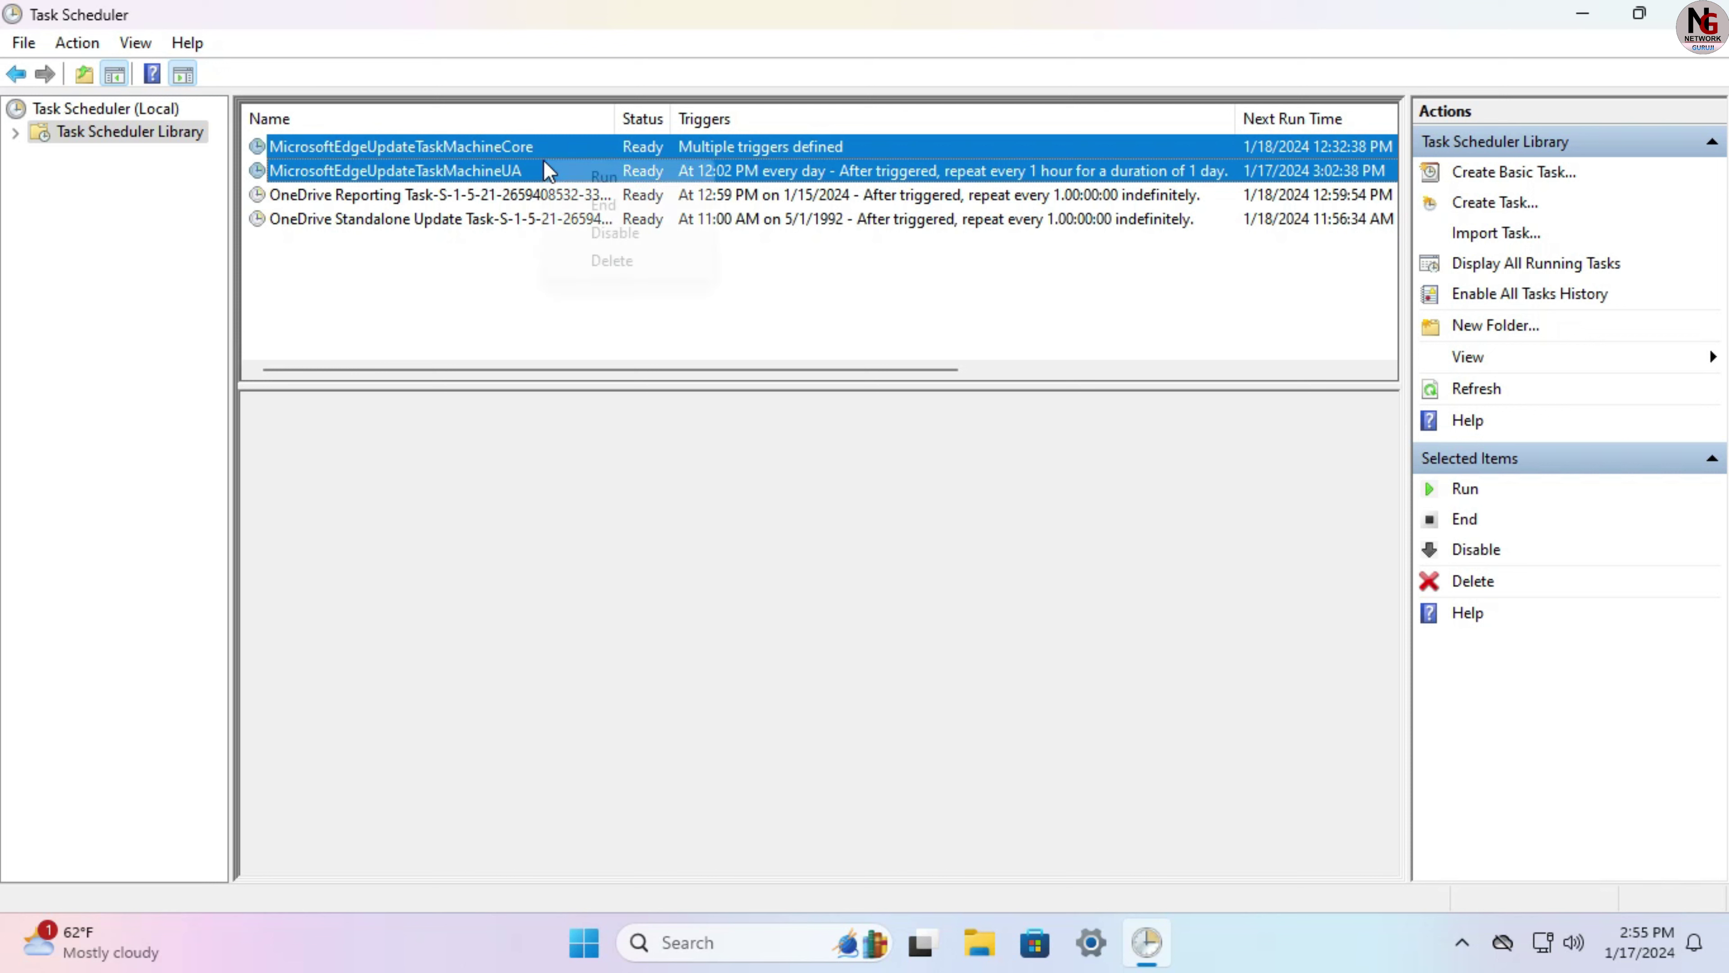
pyautogui.click(610, 232)
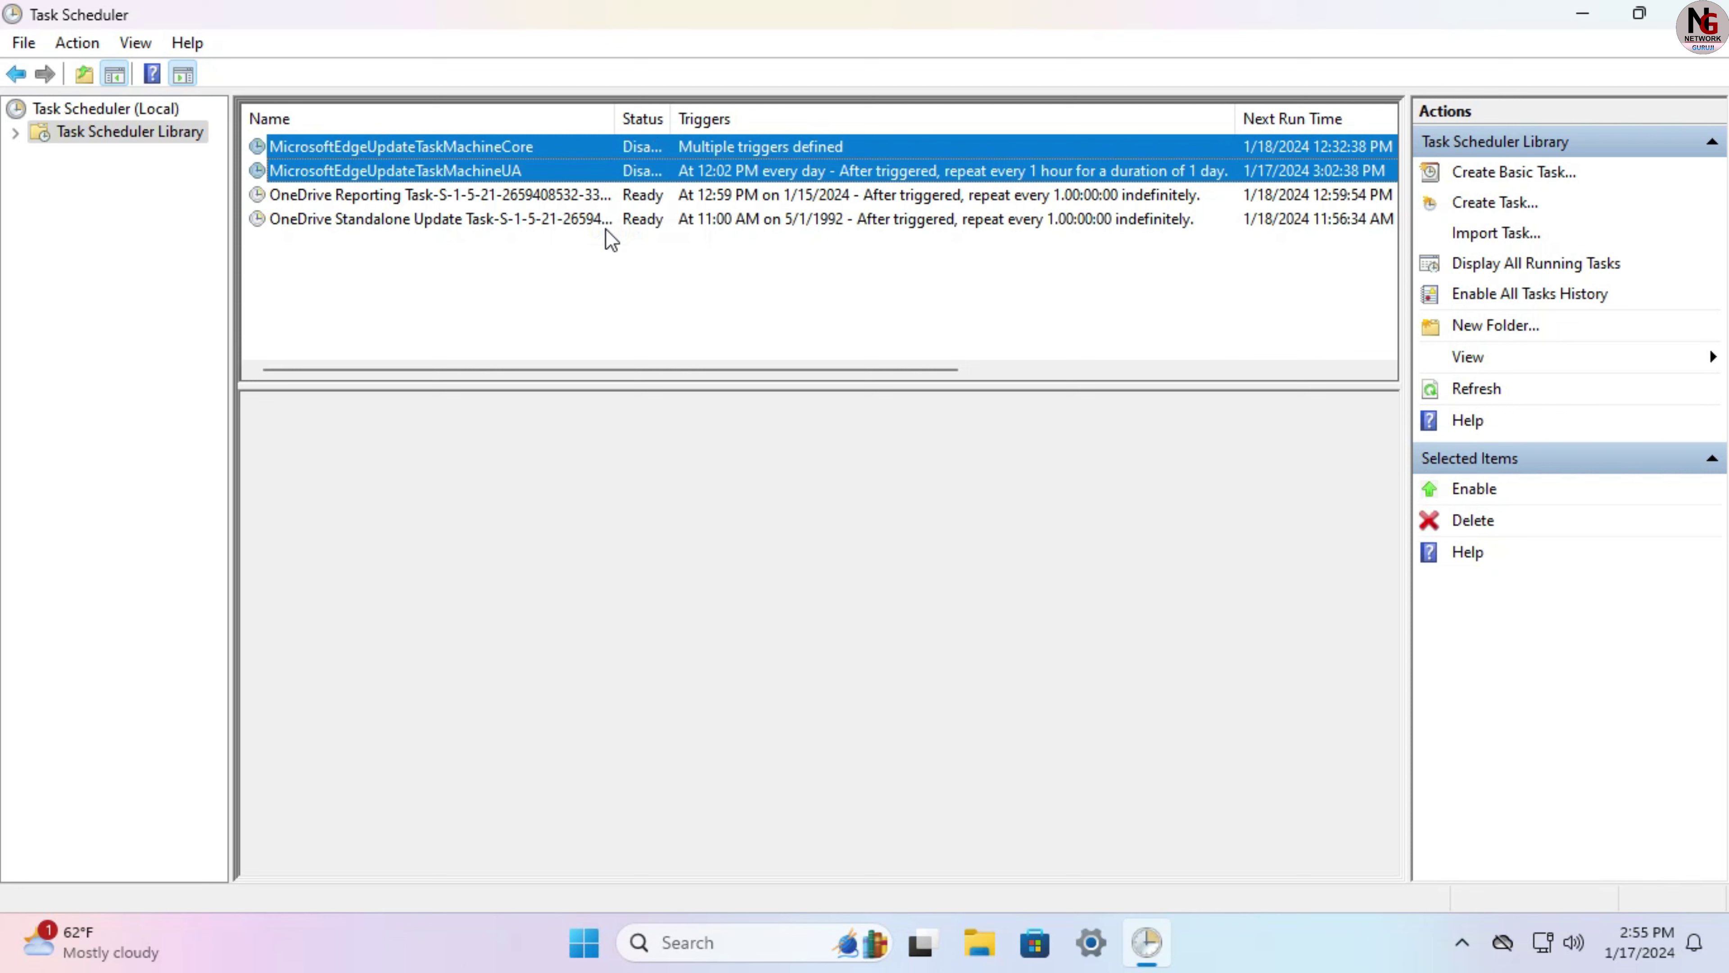
pyautogui.moveTo(671, 119); pyautogui.dragTo(750, 120)
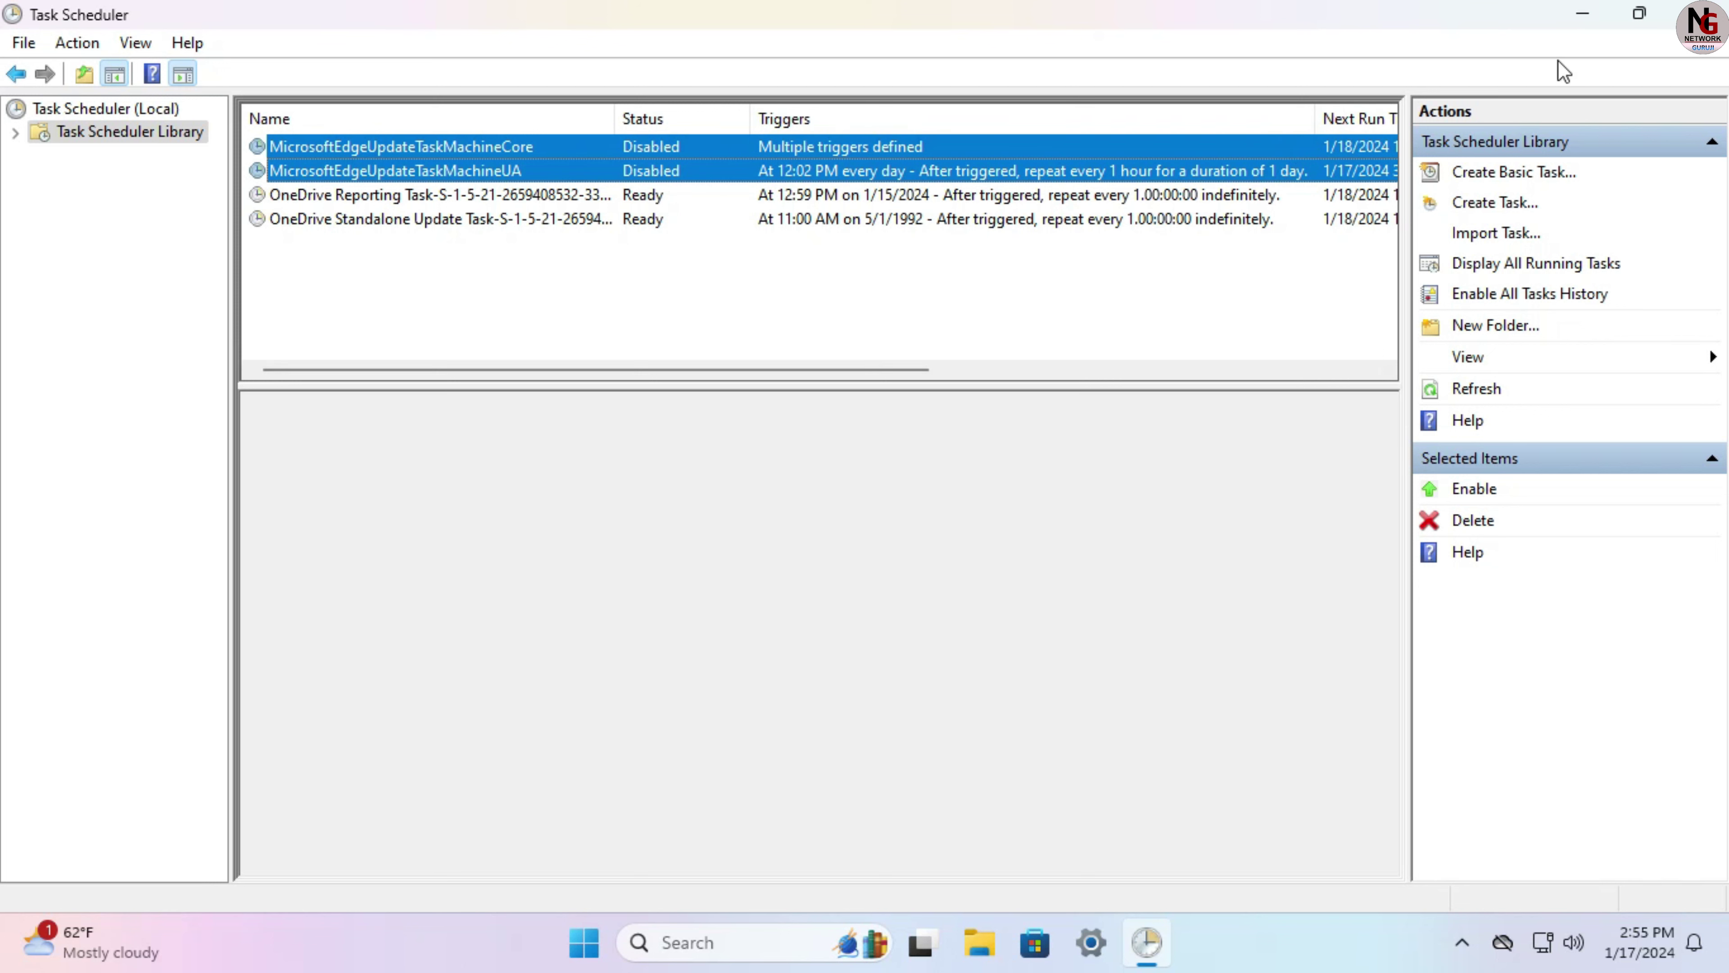
pyautogui.click(1699, 13)
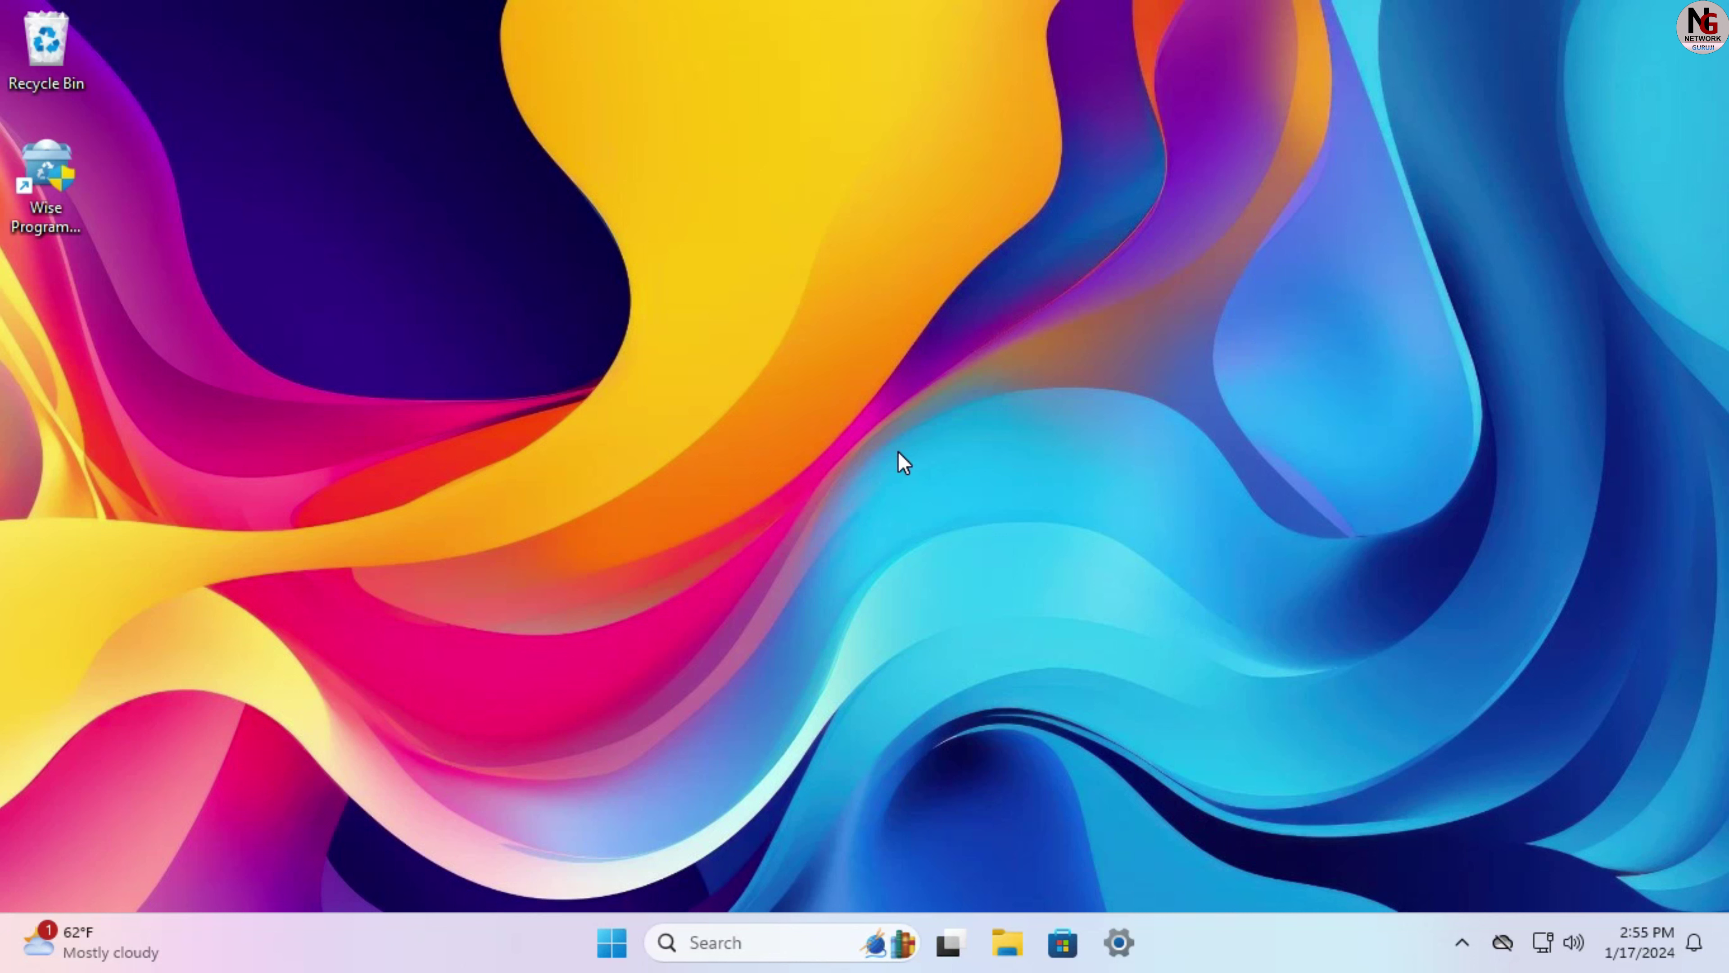
# Step: Run regedit to open the Registry Editor, granting it administrator permission, and maximize its window
pyautogui.press('super+r')
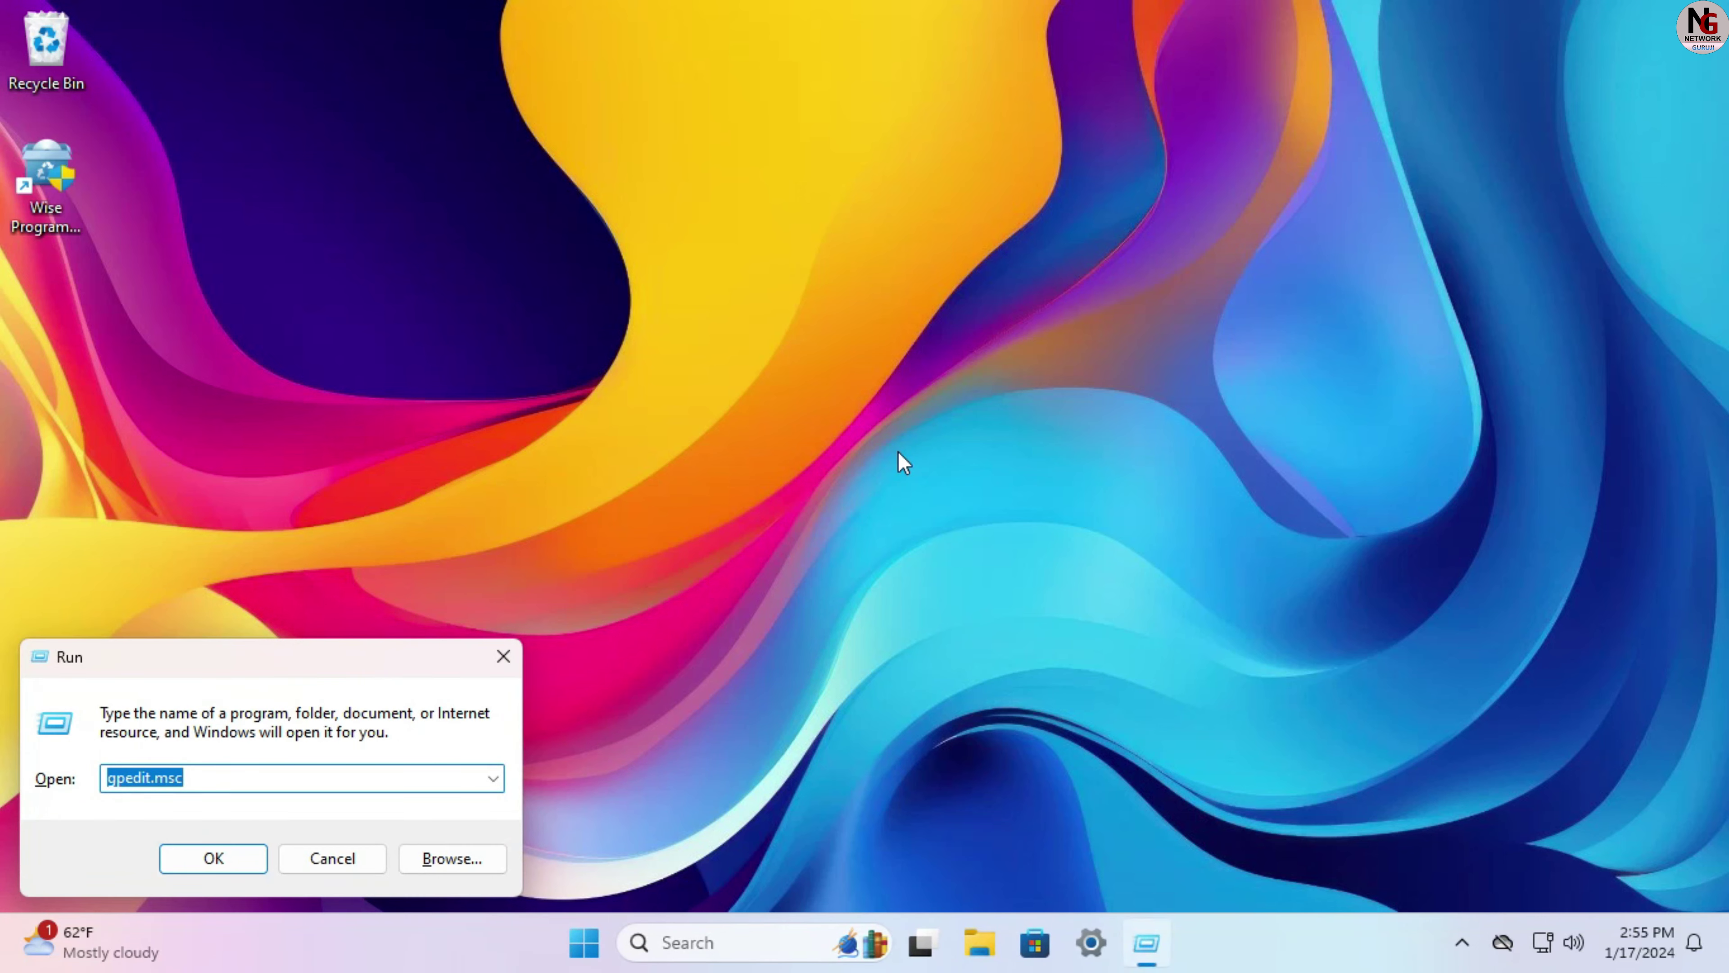
pyautogui.moveTo(251, 664); pyautogui.dragTo(837, 428)
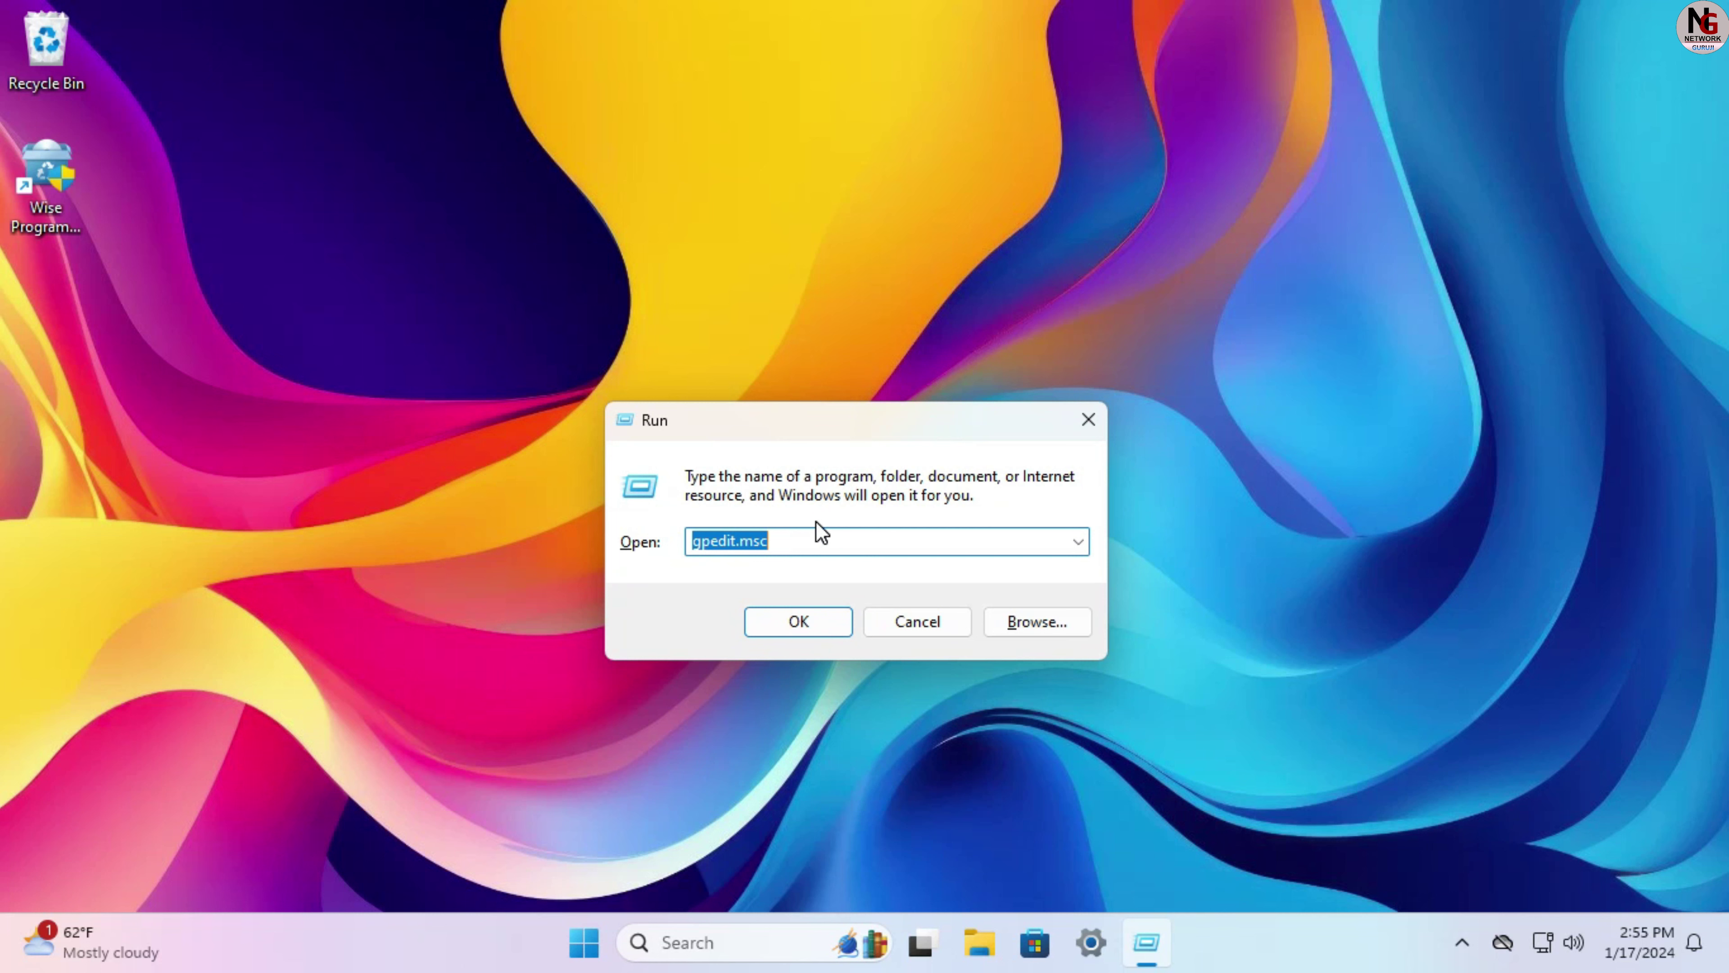
pyautogui.write('re')
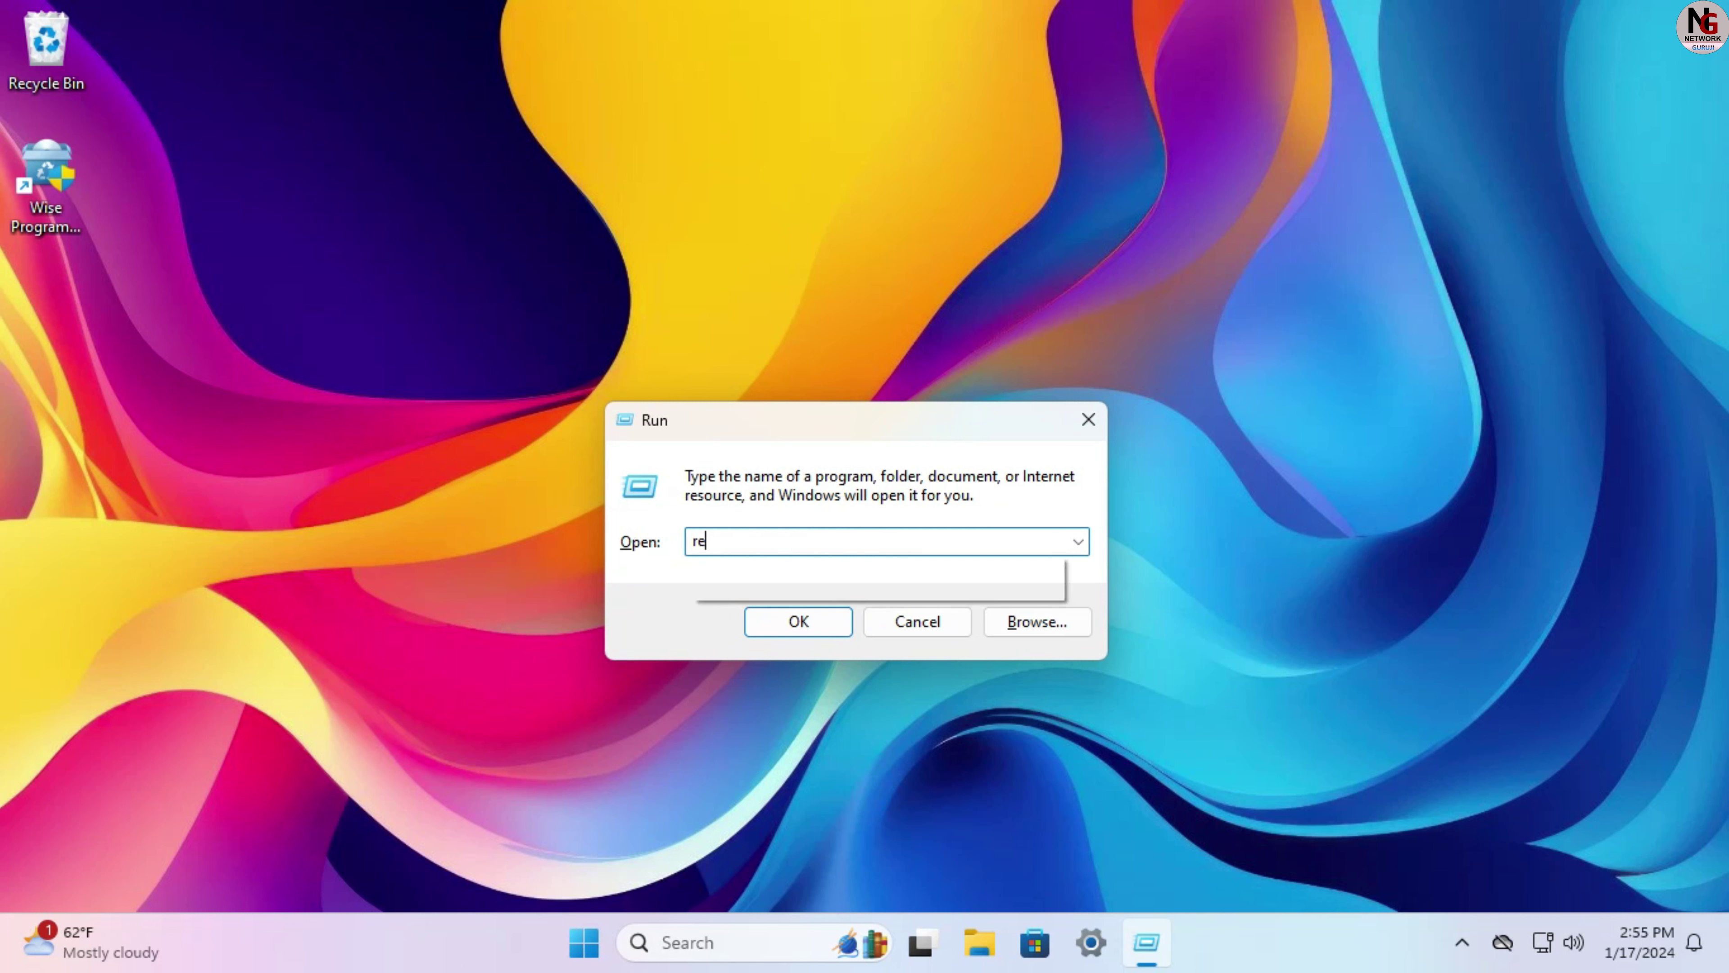
pyautogui.write('gedit')
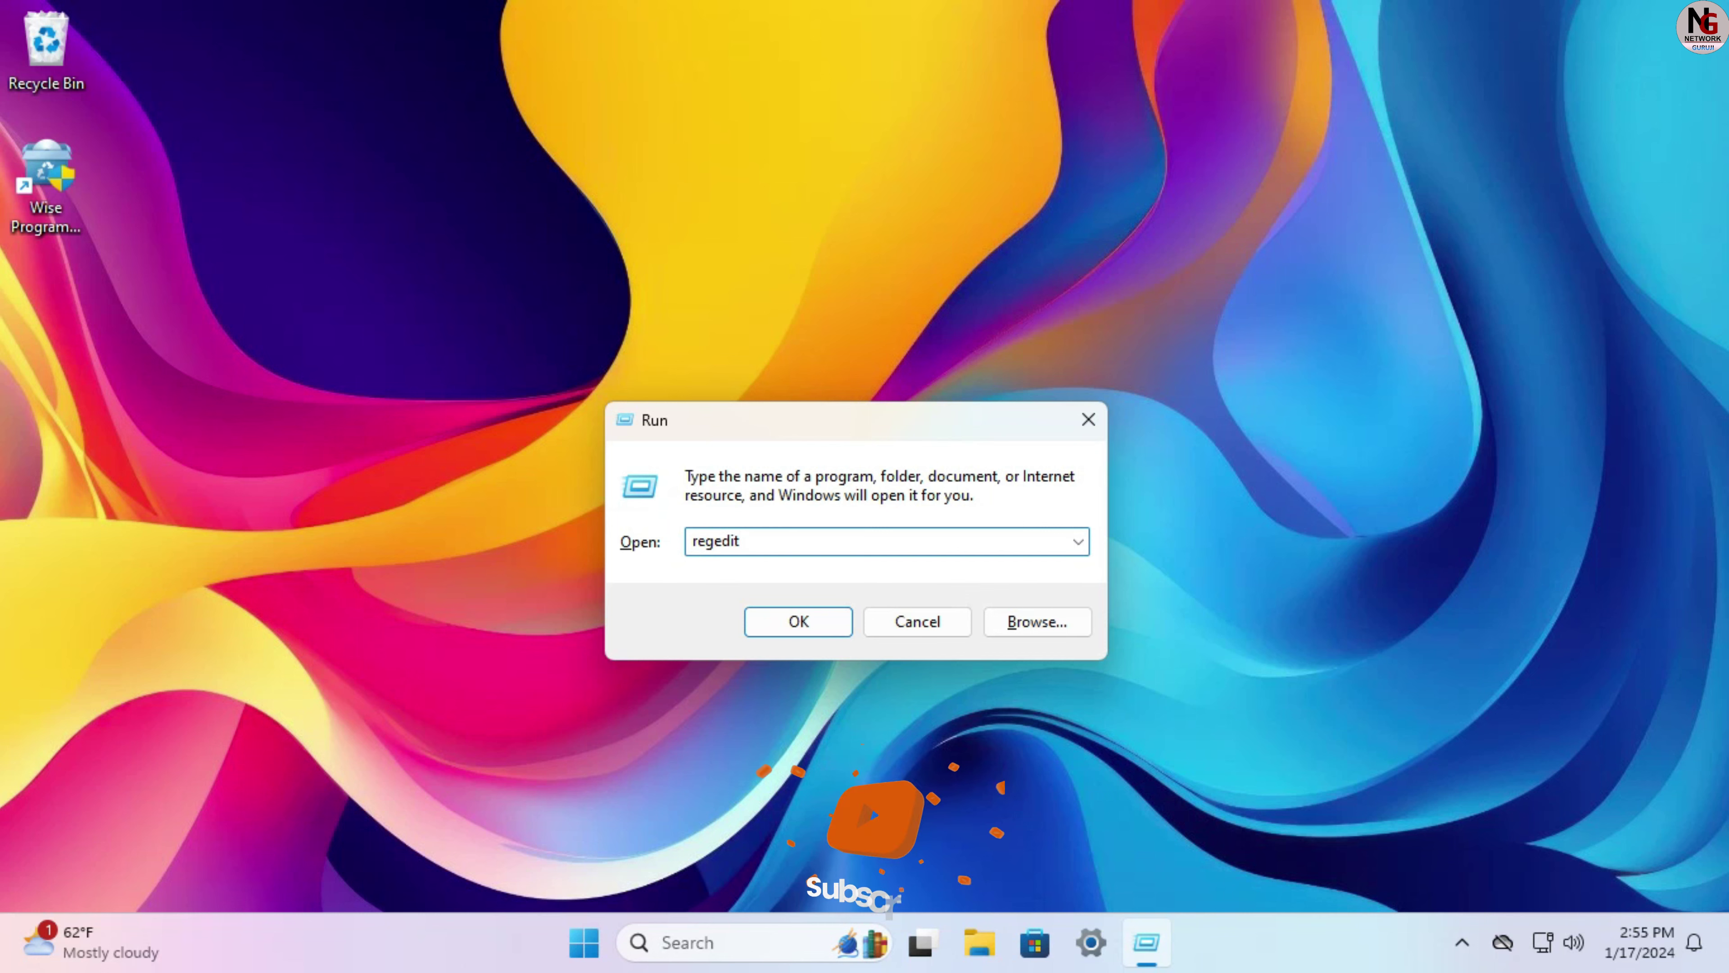
pyautogui.press('Return')
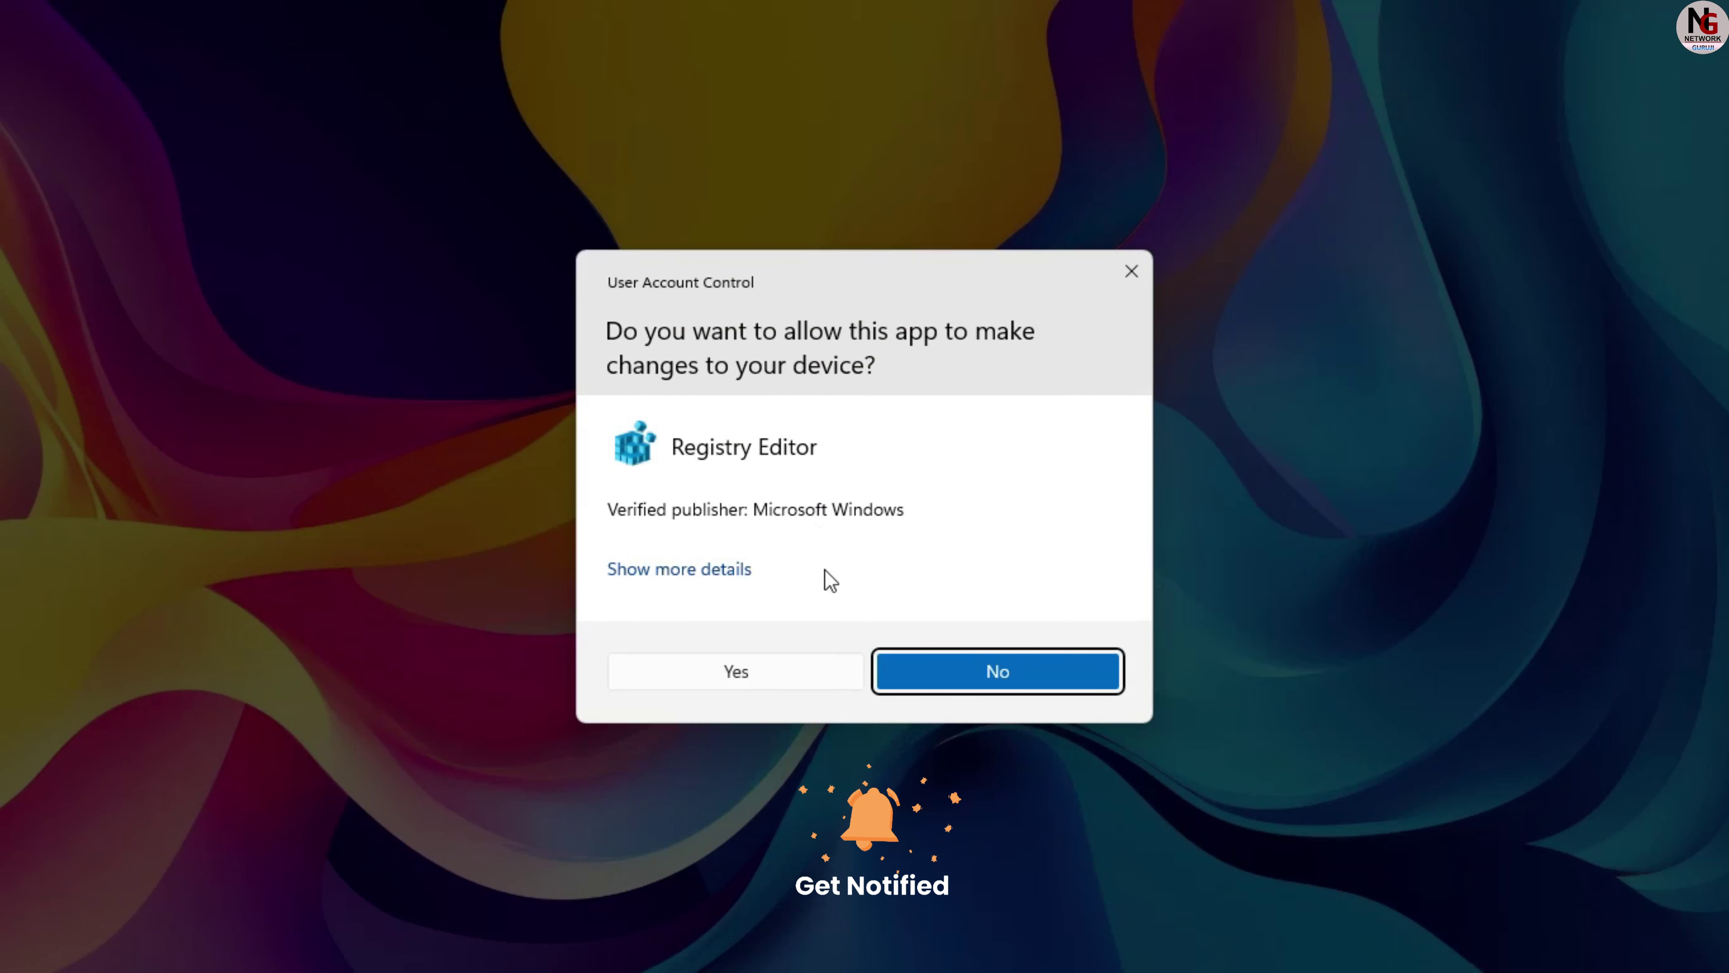
pyautogui.click(770, 674)
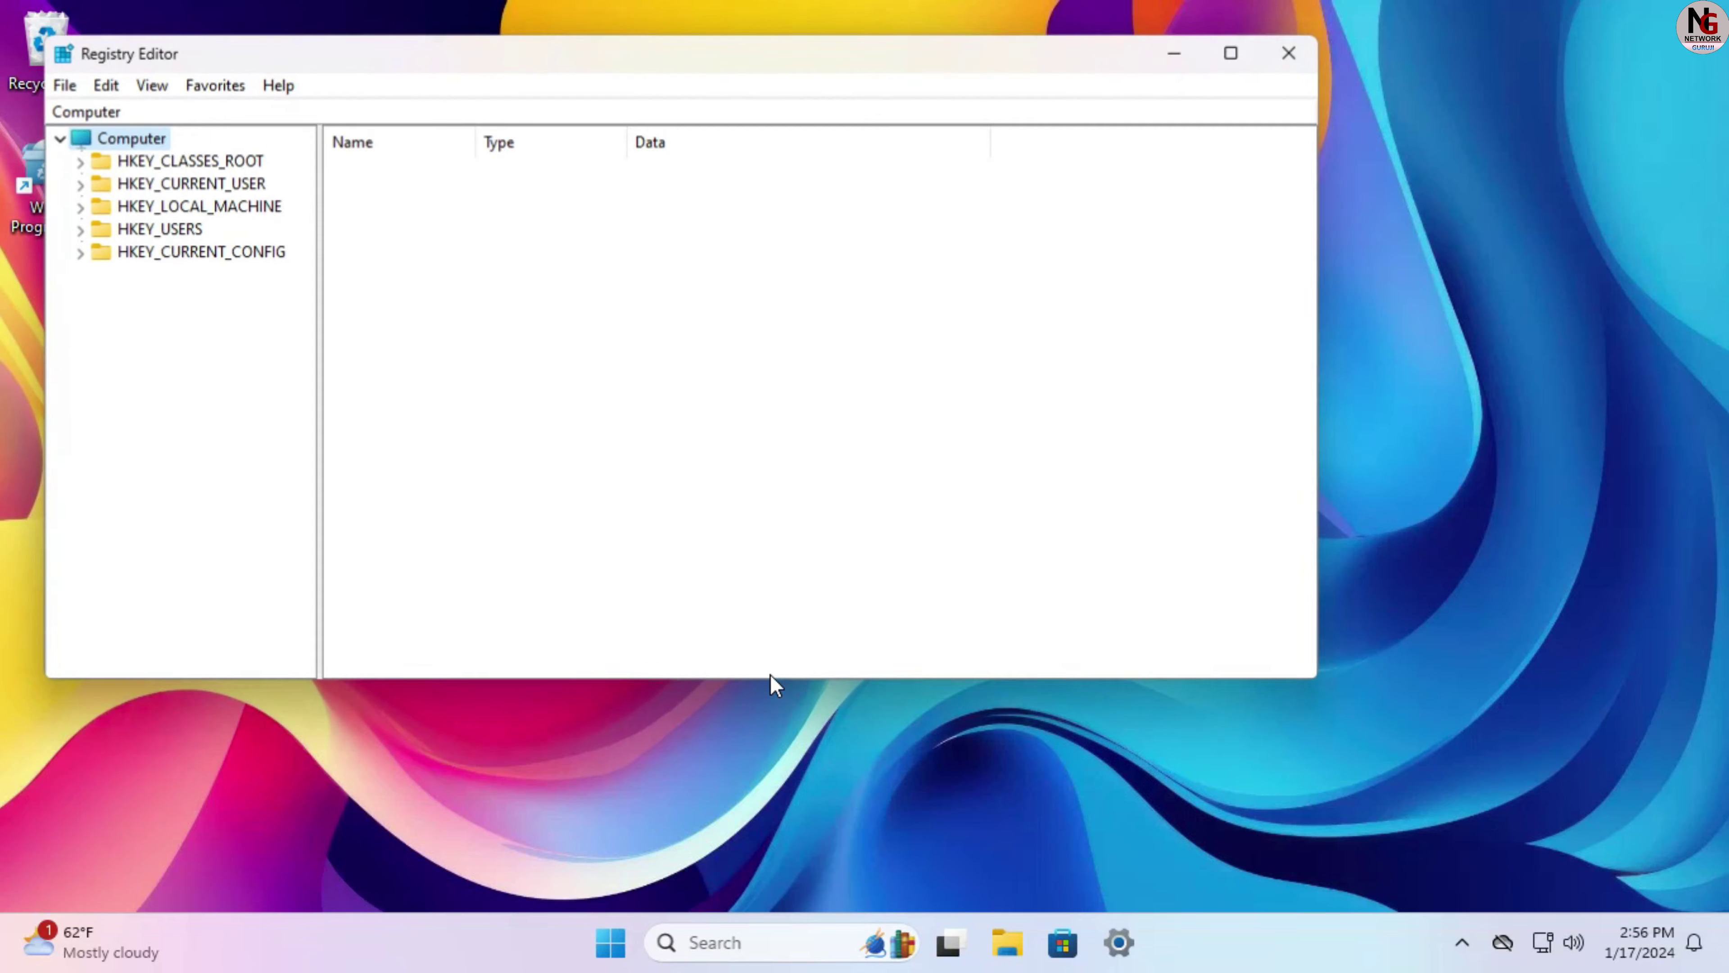
pyautogui.click(1237, 53)
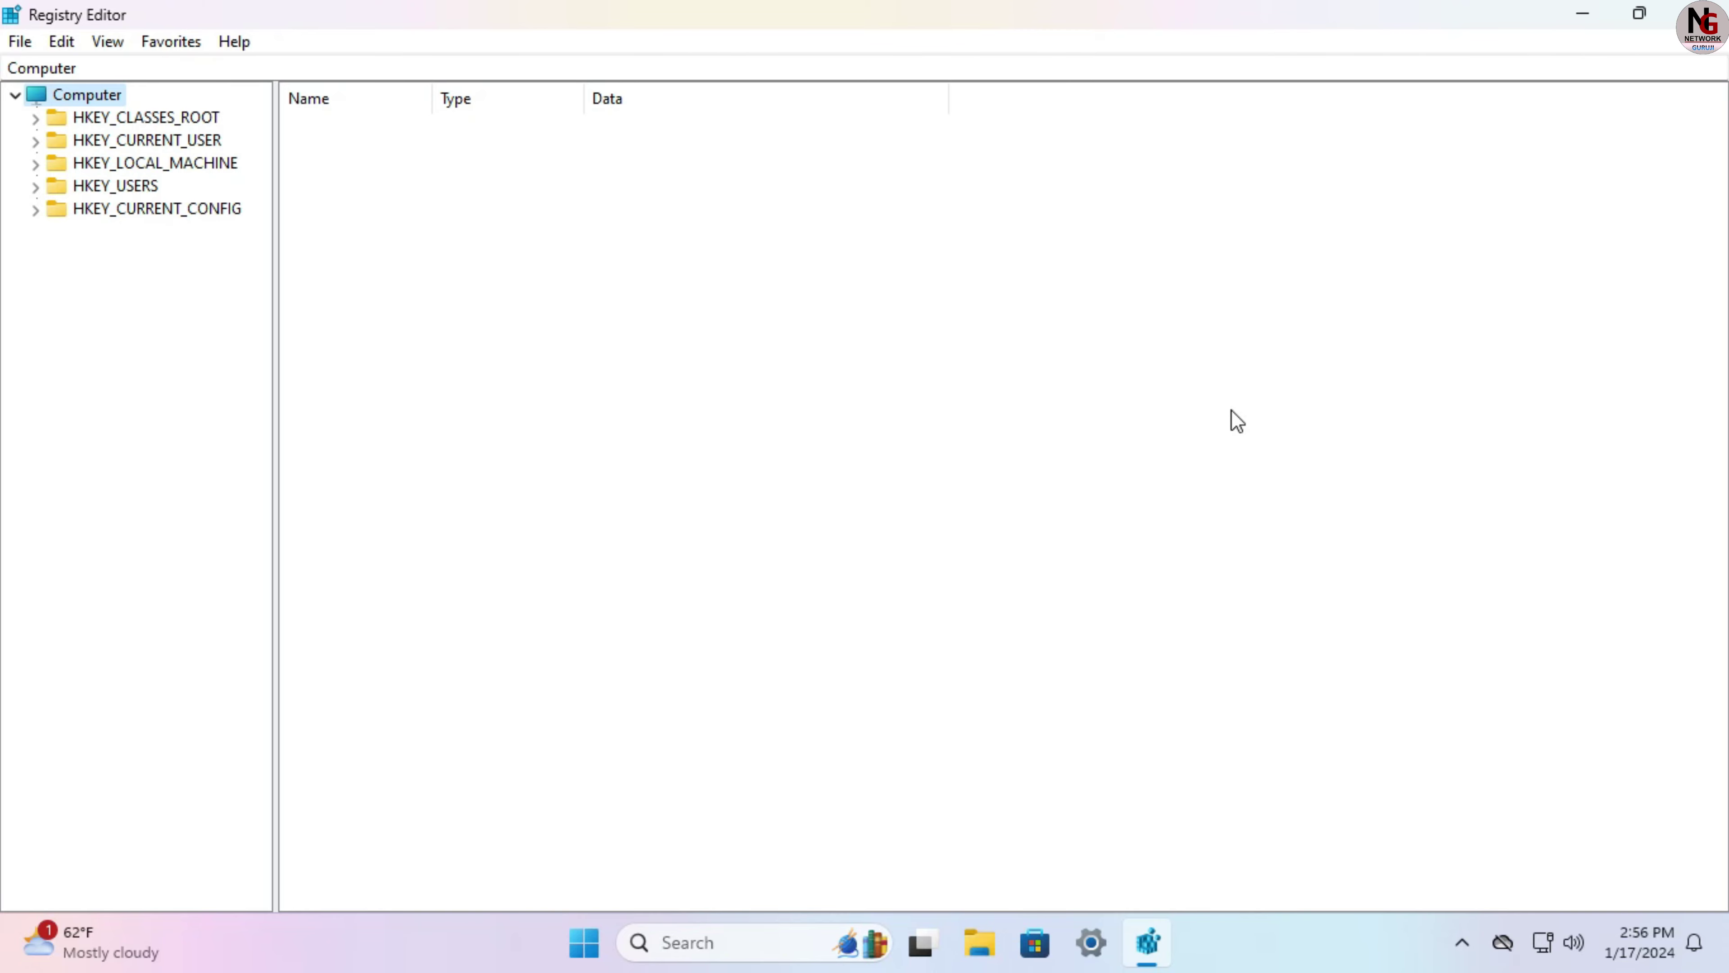
# Step: Create a new key named EdgeUpdate under HKEY_LOCAL_MACHINE\SOFTWARE\Microsoft
pyautogui.click(36, 163)
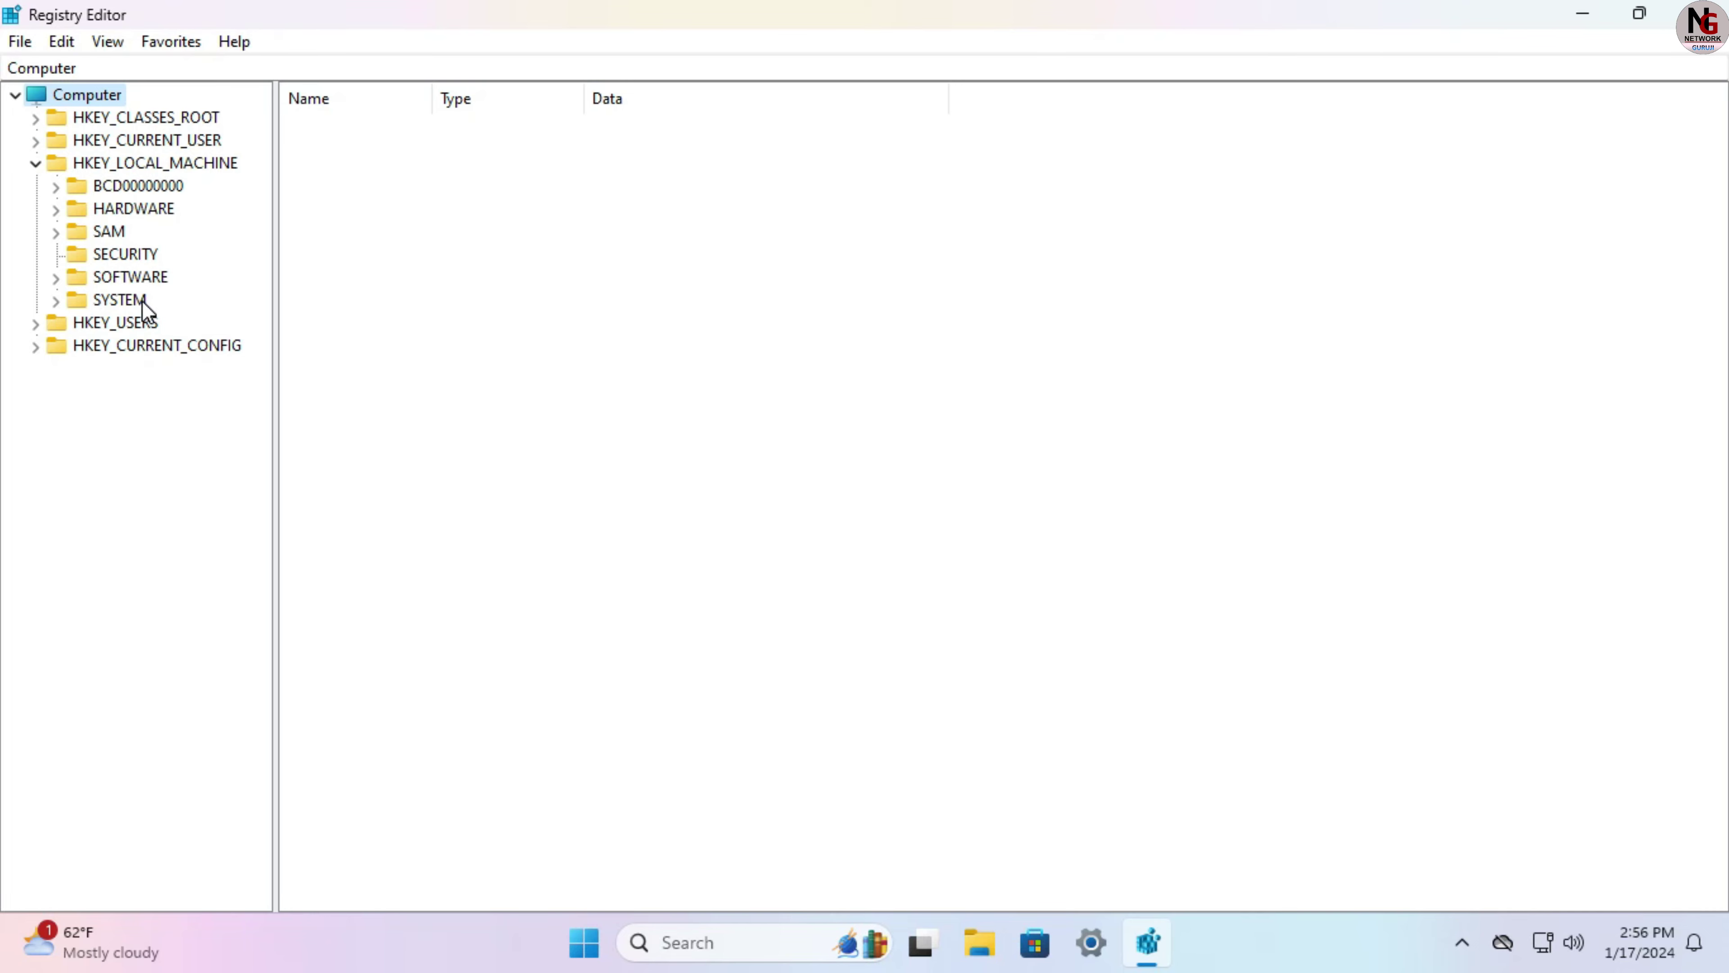
pyautogui.click(56, 278)
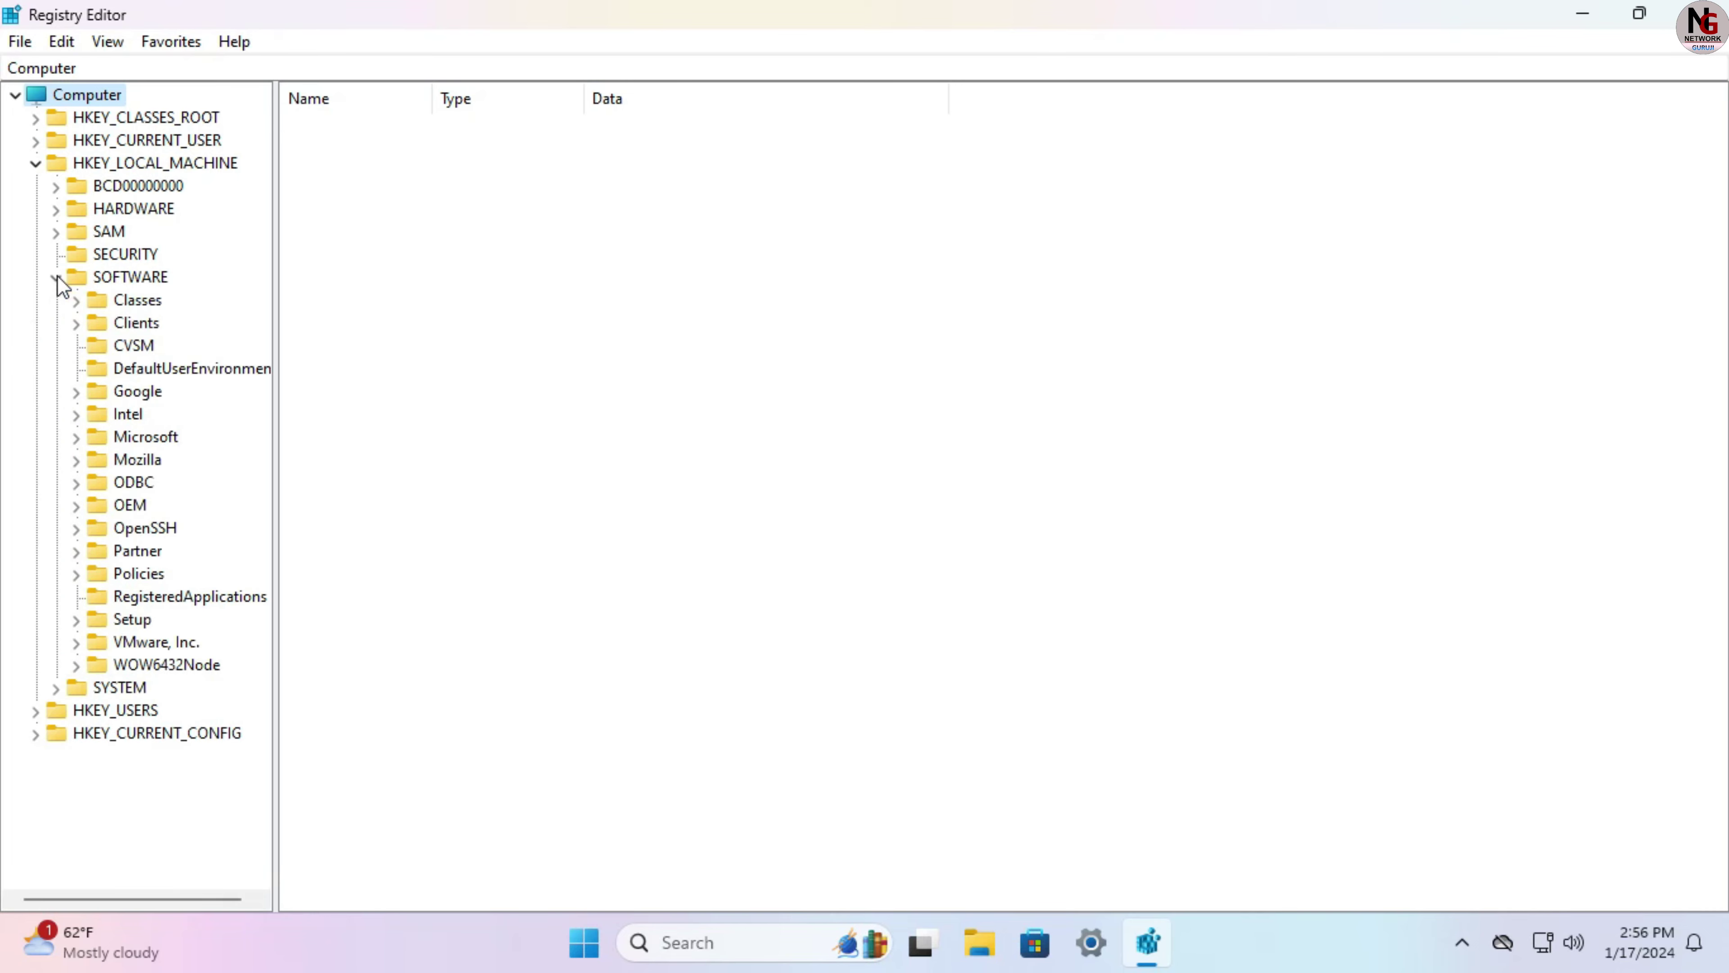
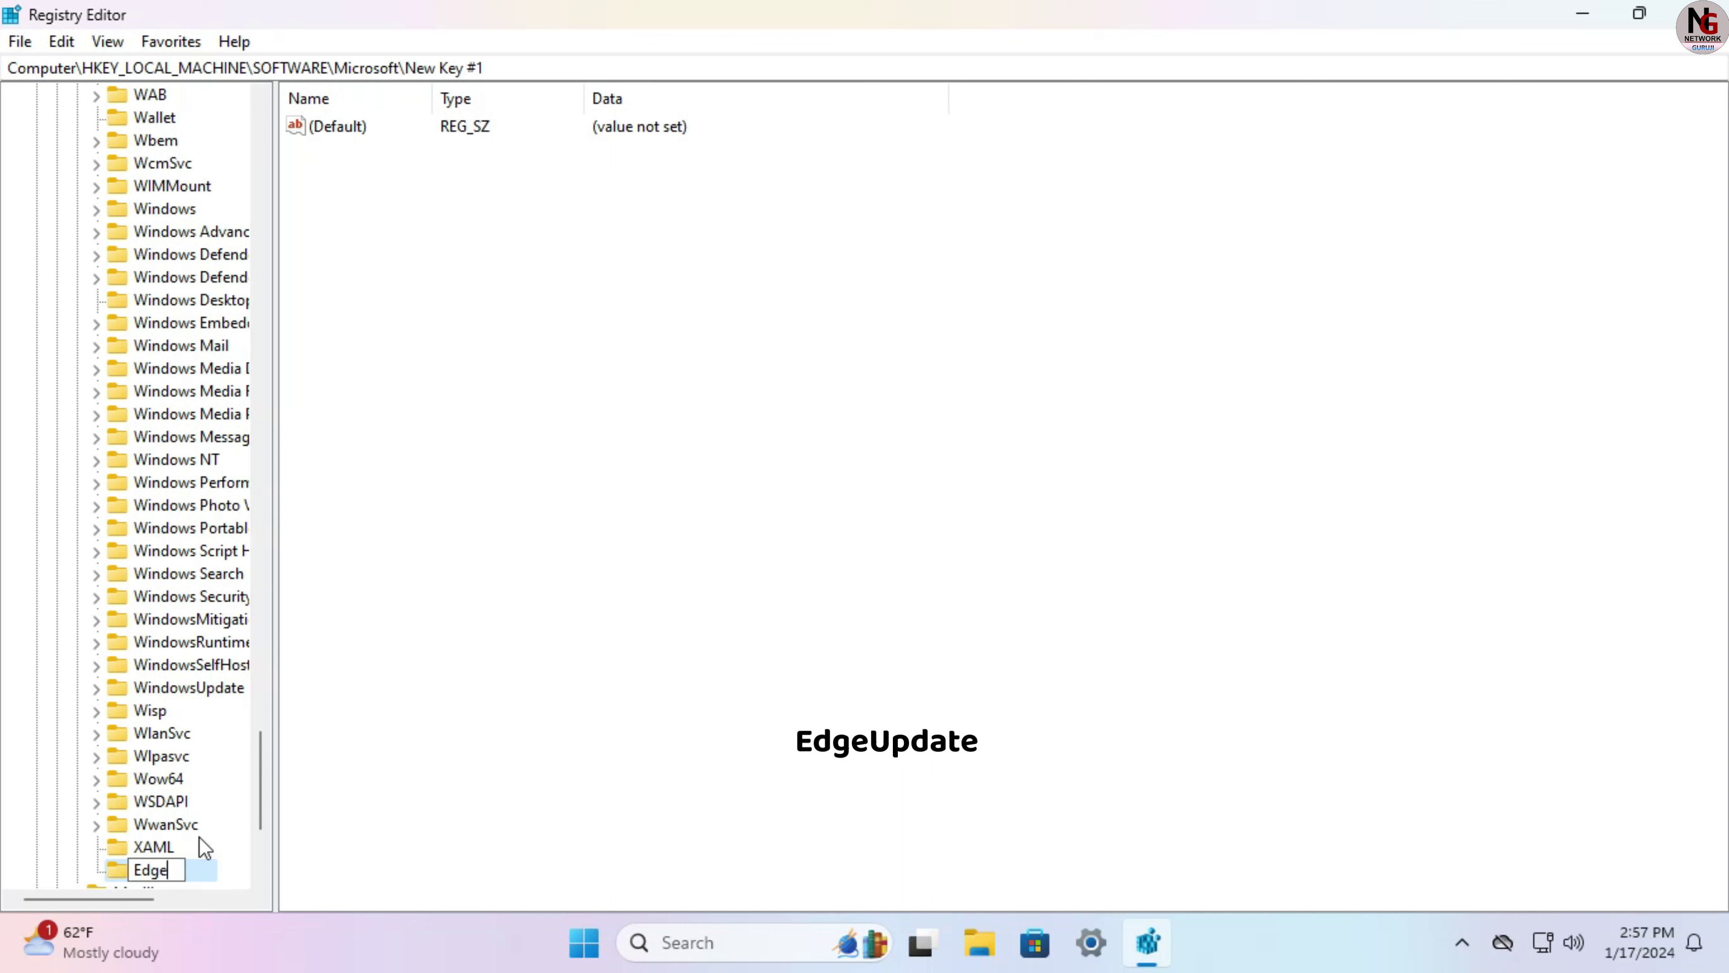
pyautogui.write('Update')
pyautogui.press('Return')
pyautogui.scroll(-4, 126, 763)
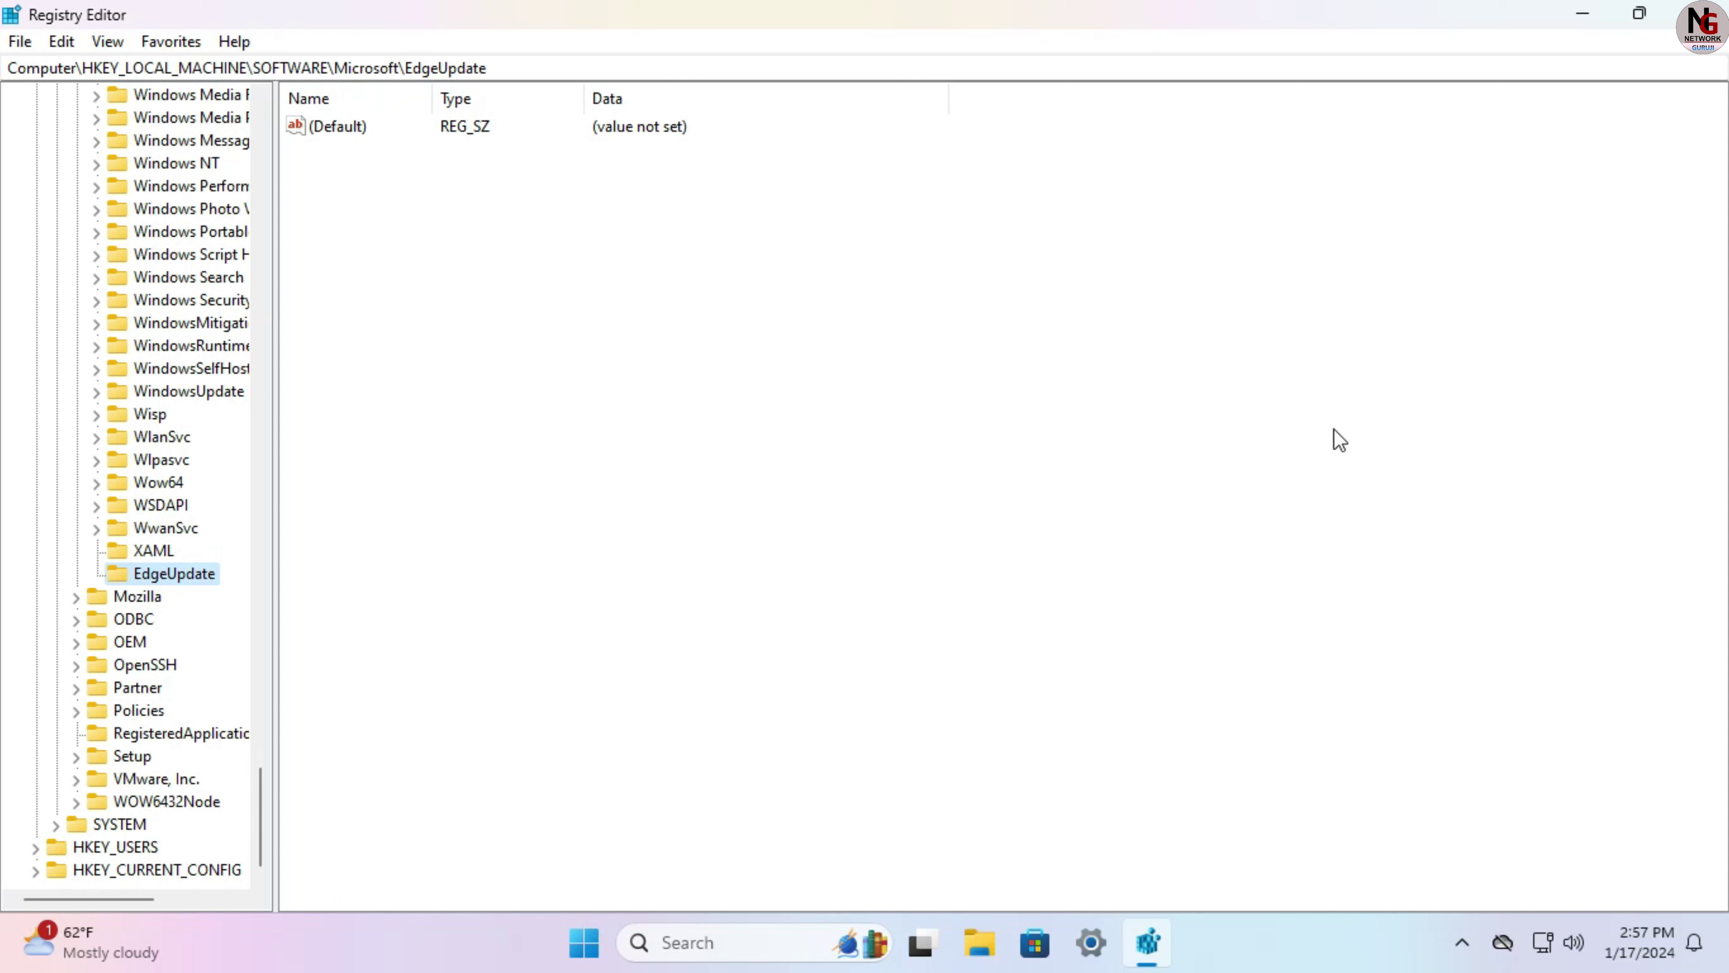
# Step: Create a DWORD (32-bit) value named DoNotUpdateToEdgeWithChromium in the EdgeUpdate key
pyautogui.rightClick(622, 284)
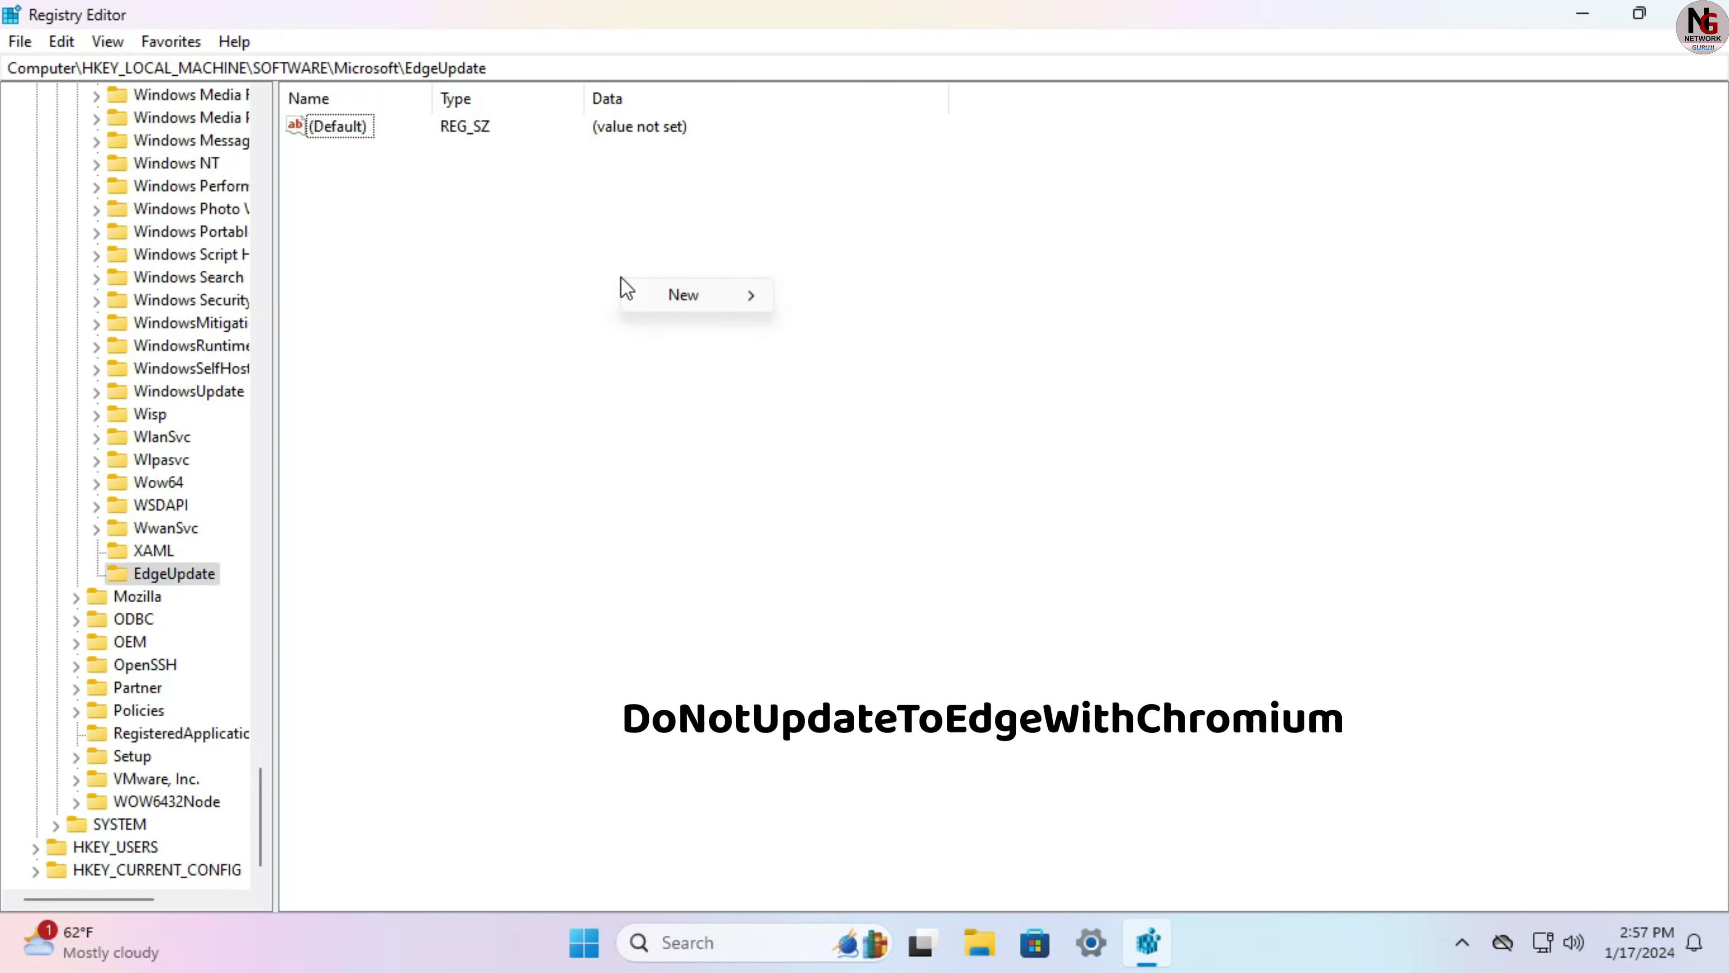
pyautogui.moveTo(701, 298)
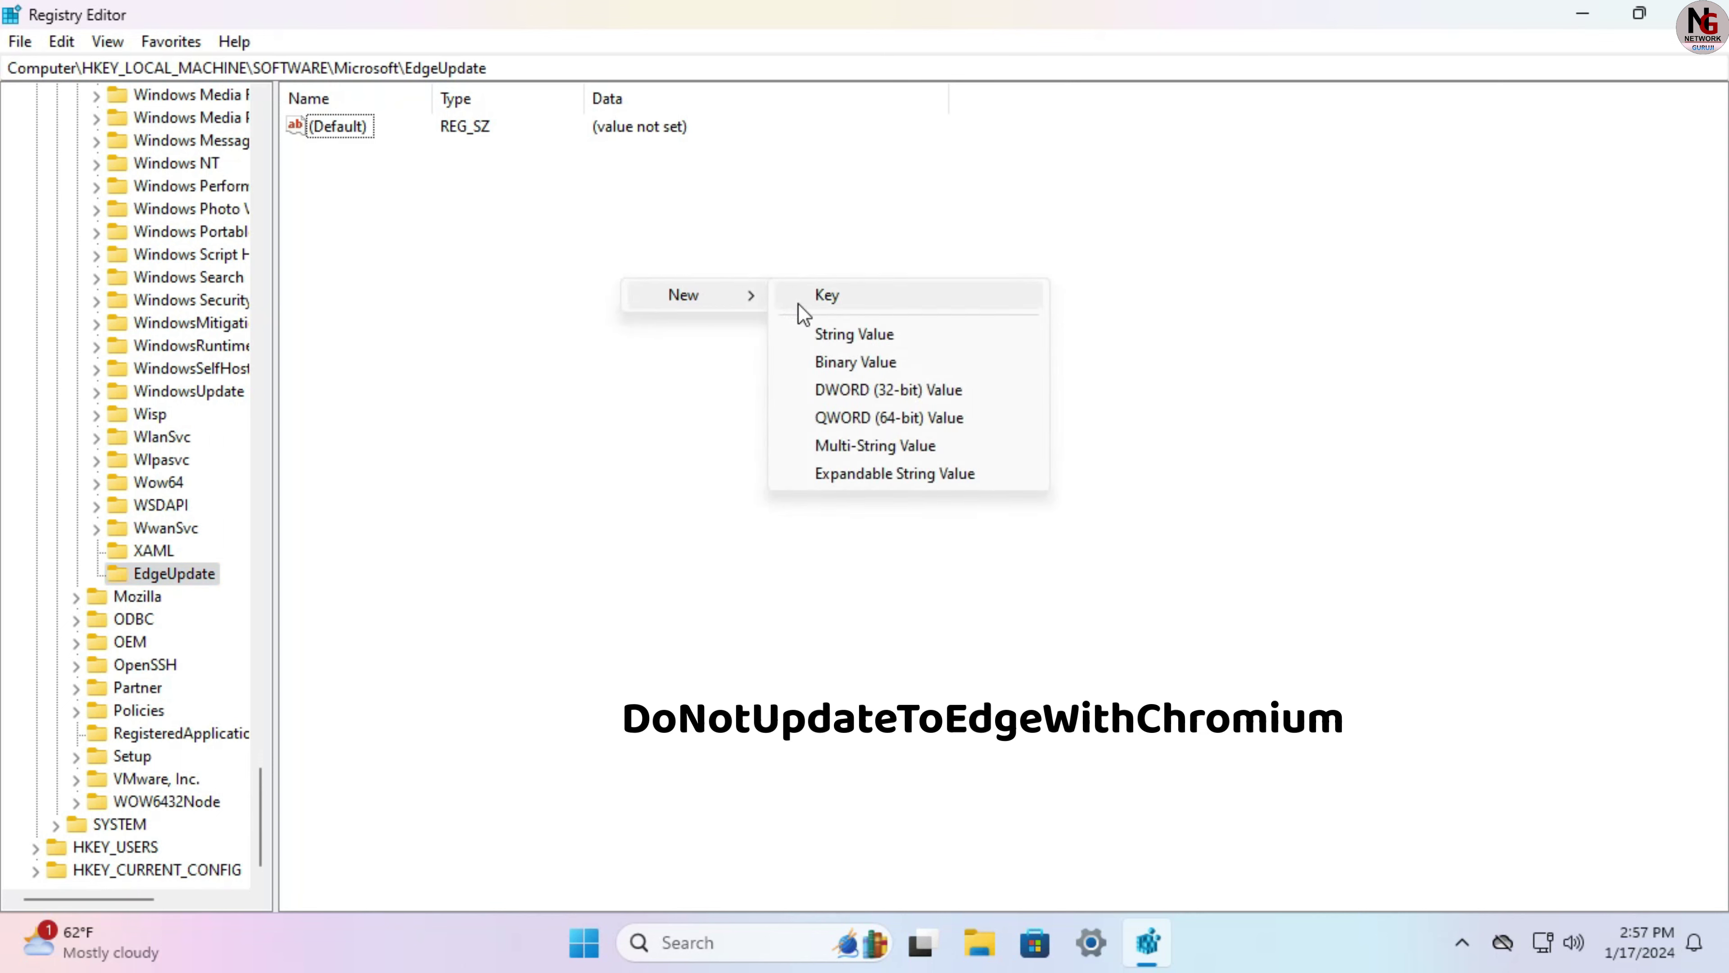
pyautogui.click(883, 397)
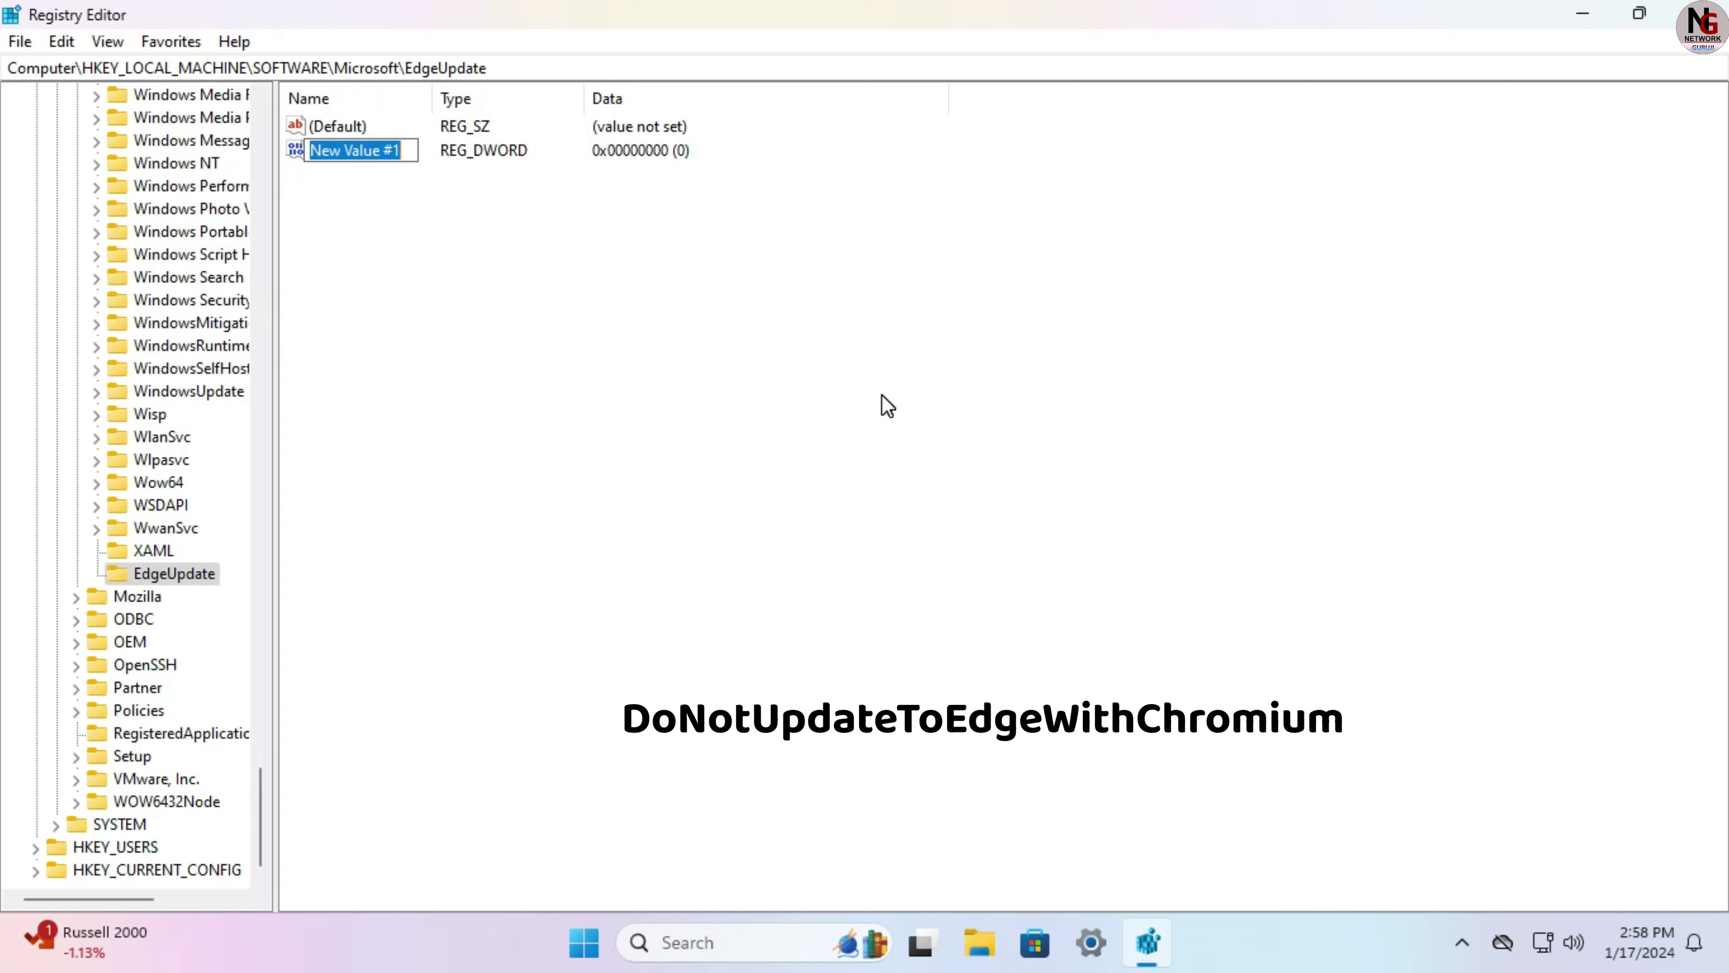
pyautogui.write('D')
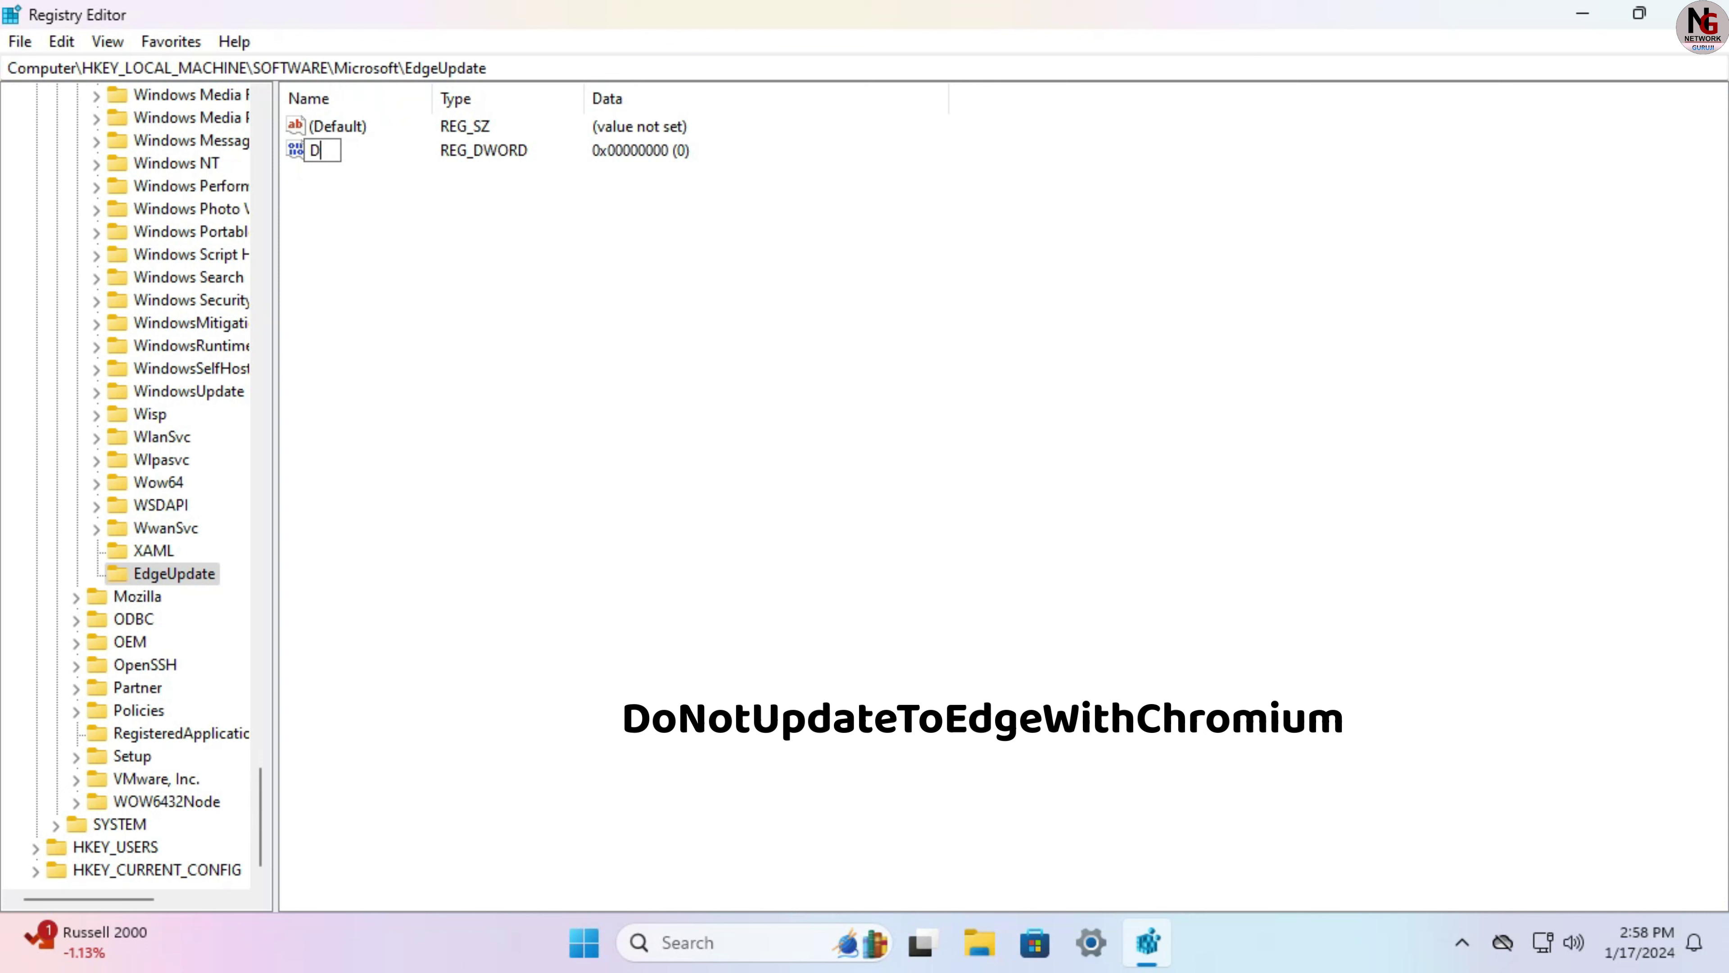
pyautogui.write('oNotUpdate')
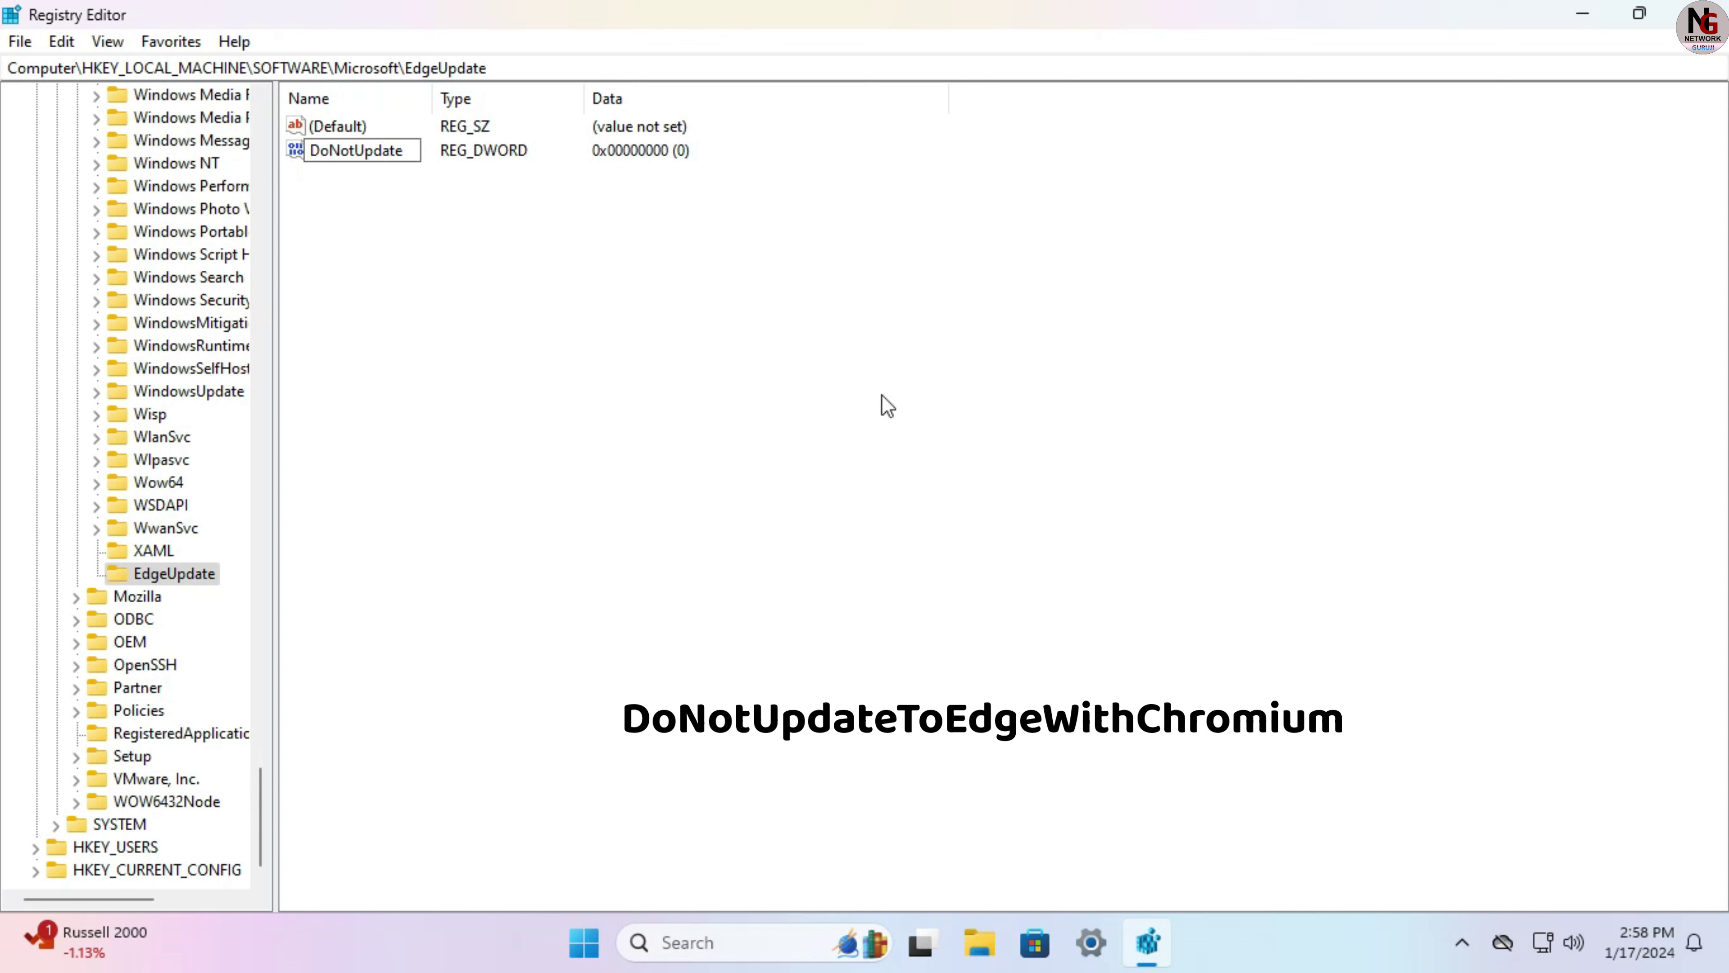
pyautogui.write('ToEdgeWith')
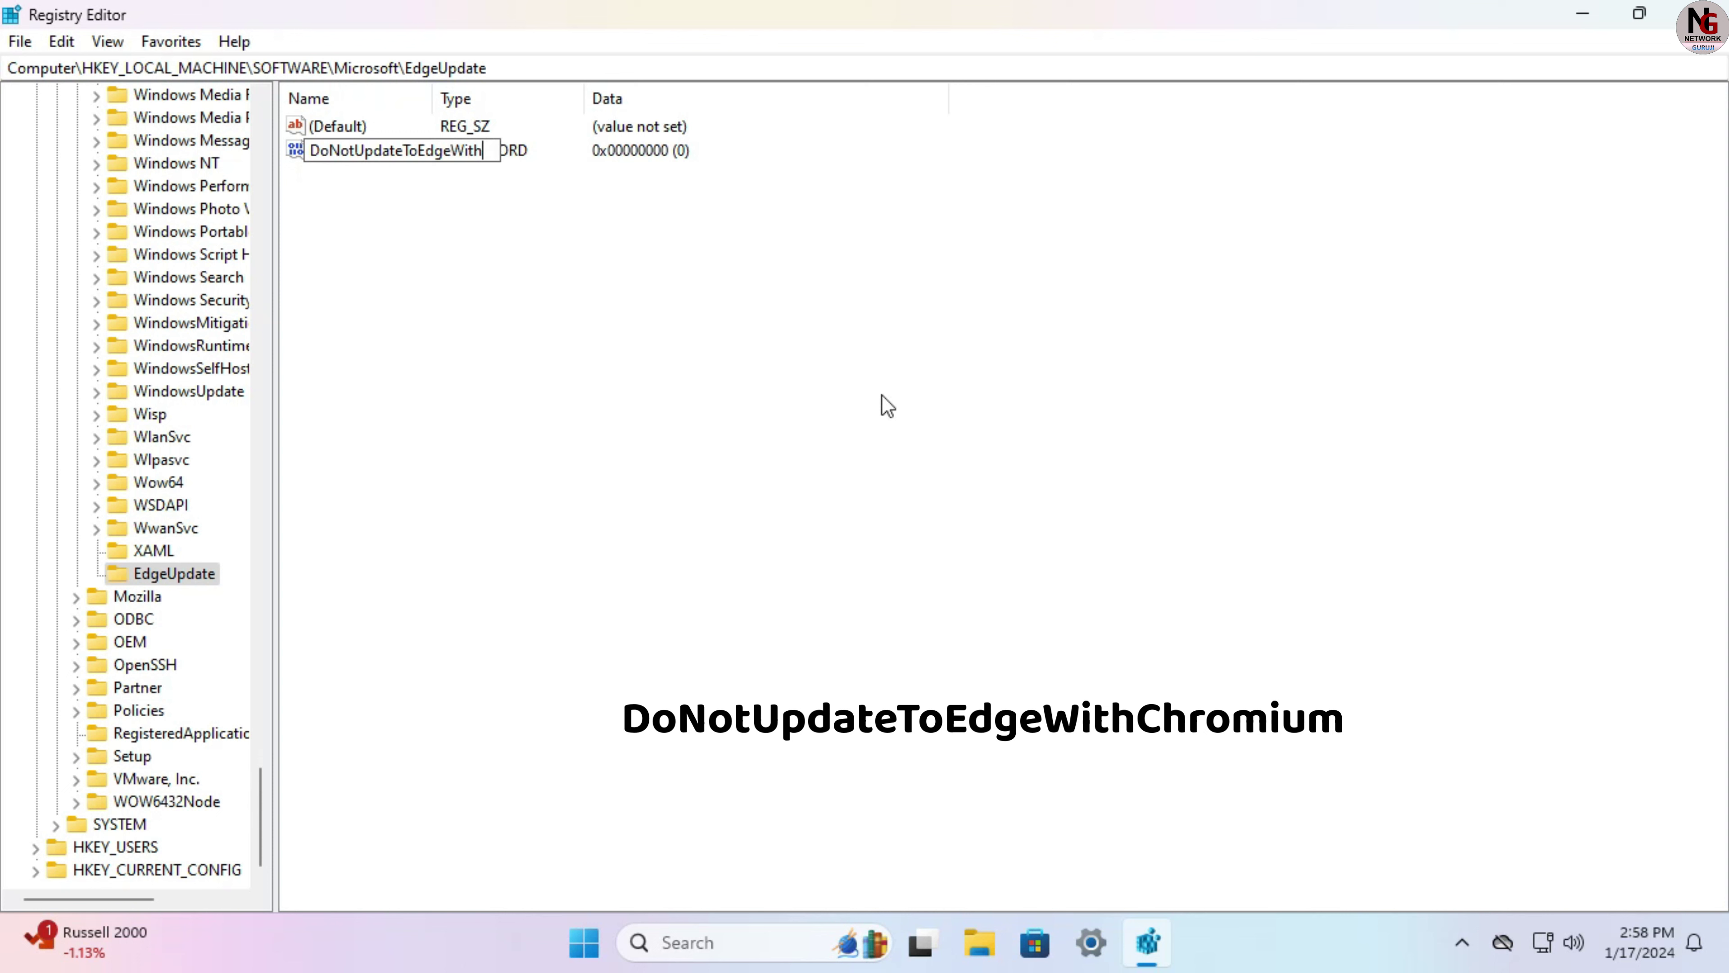
pyautogui.write('Chromium')
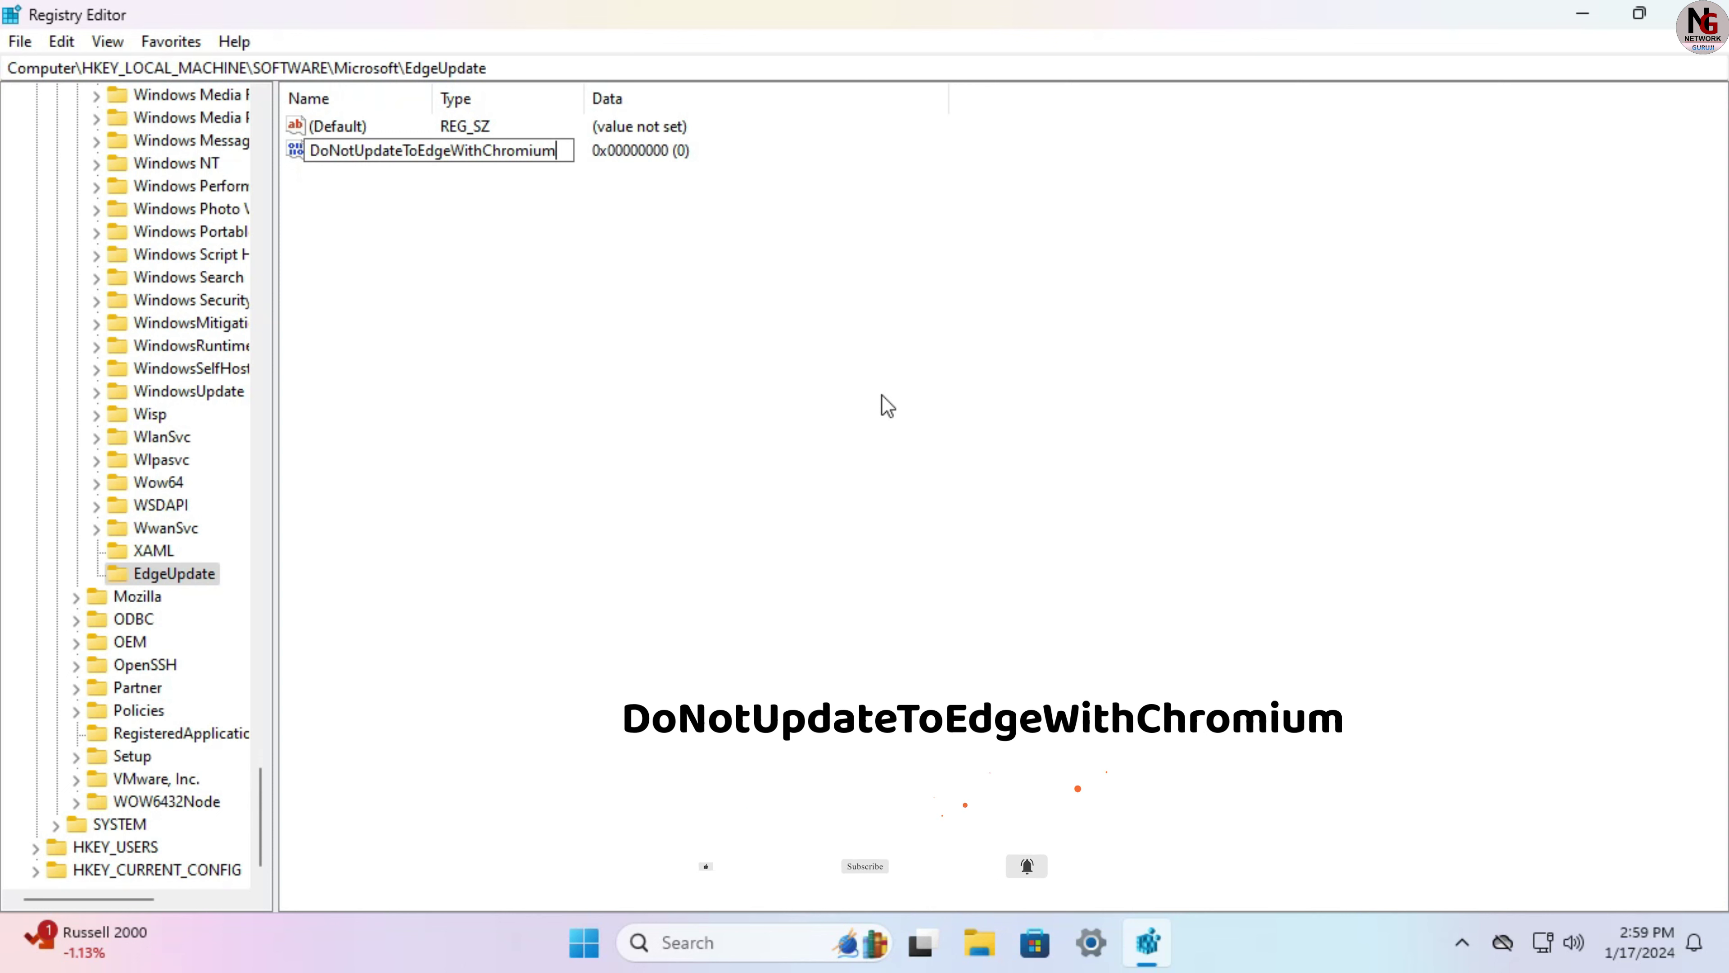
pyautogui.press('Return')
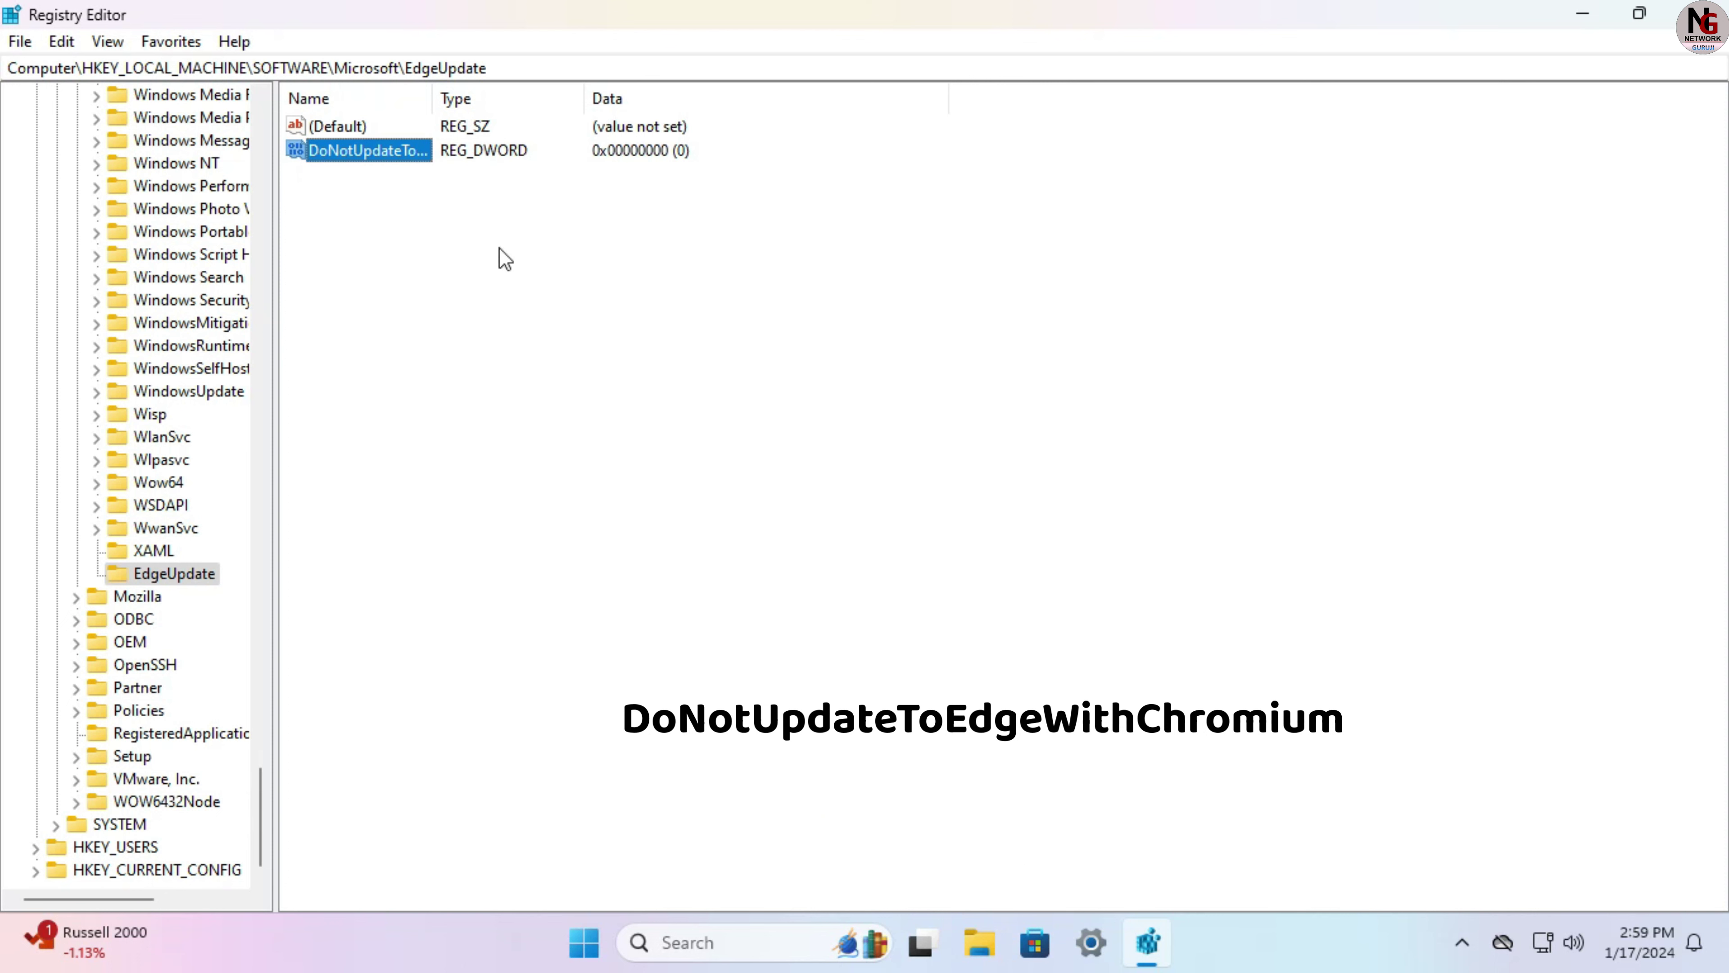
# Step: Set the value data of DoNotUpdateToEdgeWithChromium to 1 and close the Registry Editor
pyautogui.doubleClick(381, 154)
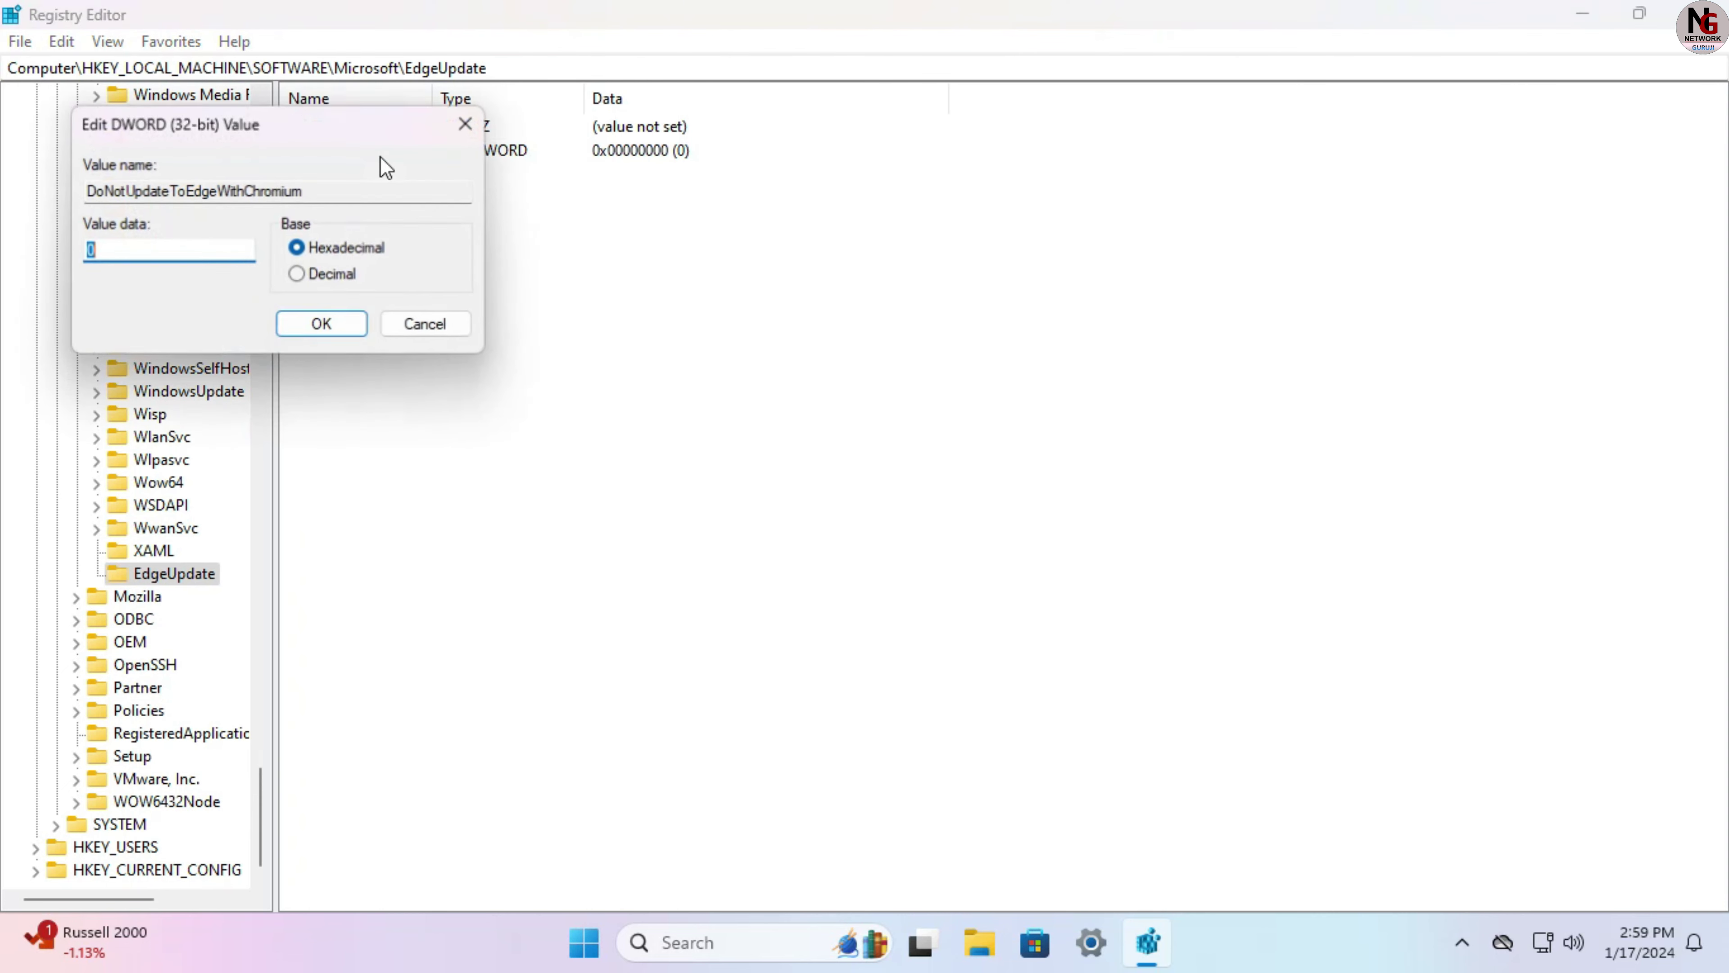
pyautogui.moveTo(310, 124); pyautogui.dragTo(924, 255)
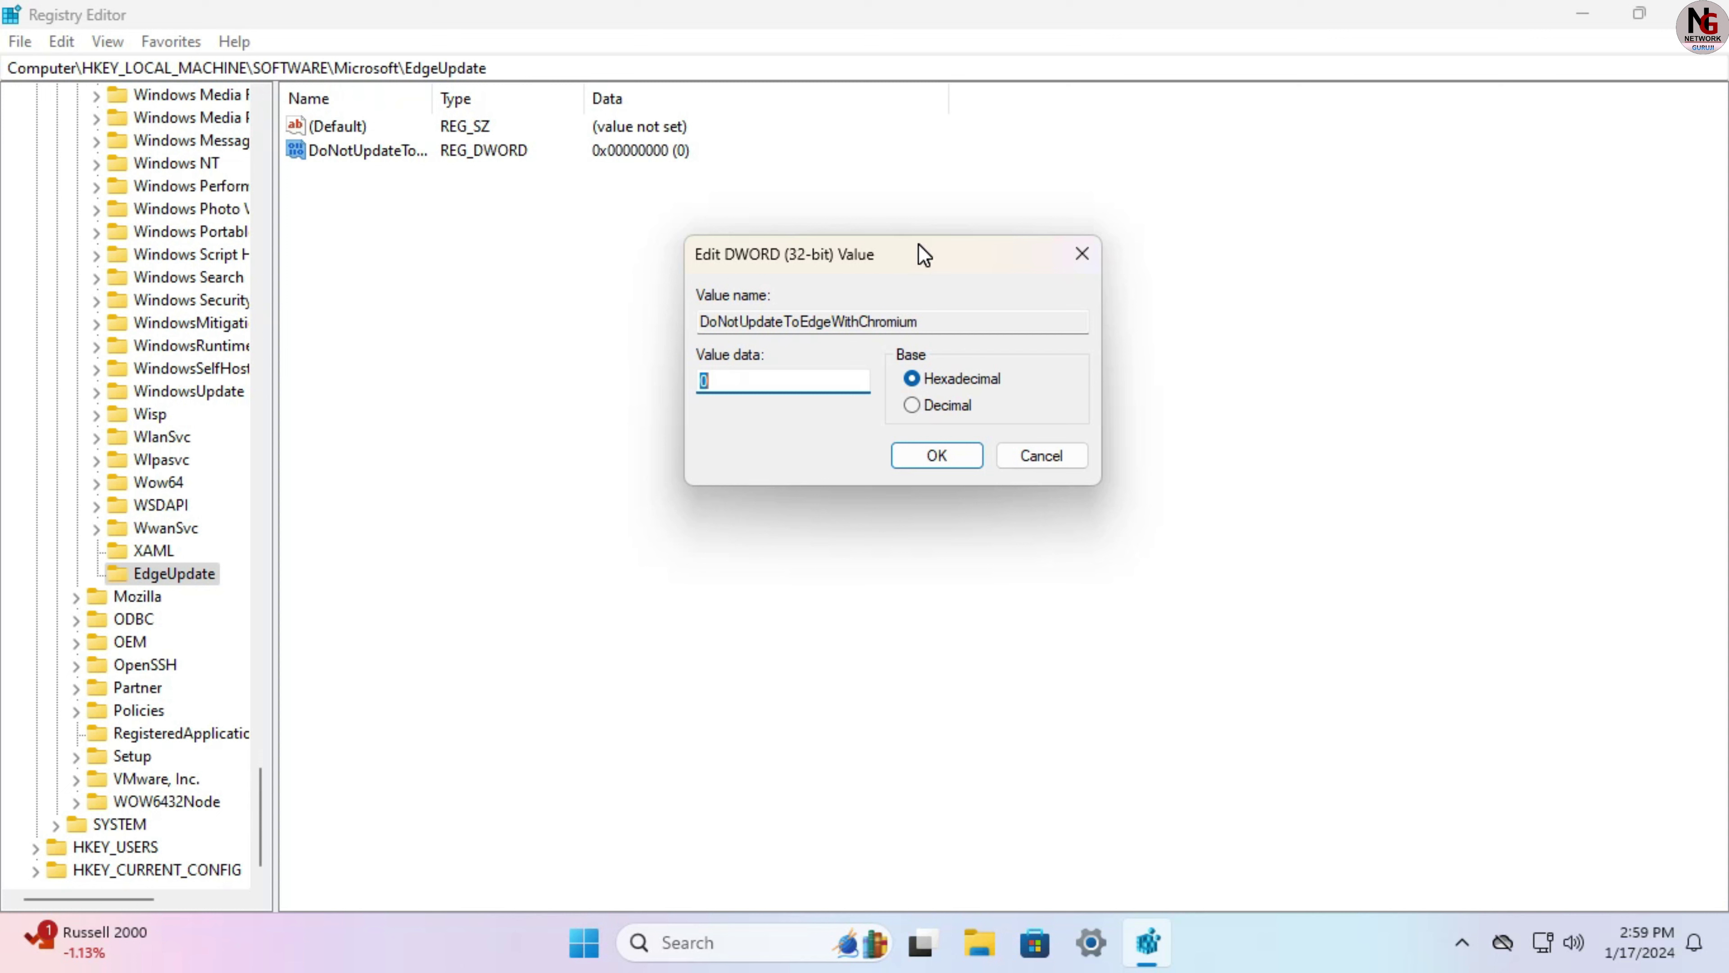
pyautogui.write('1')
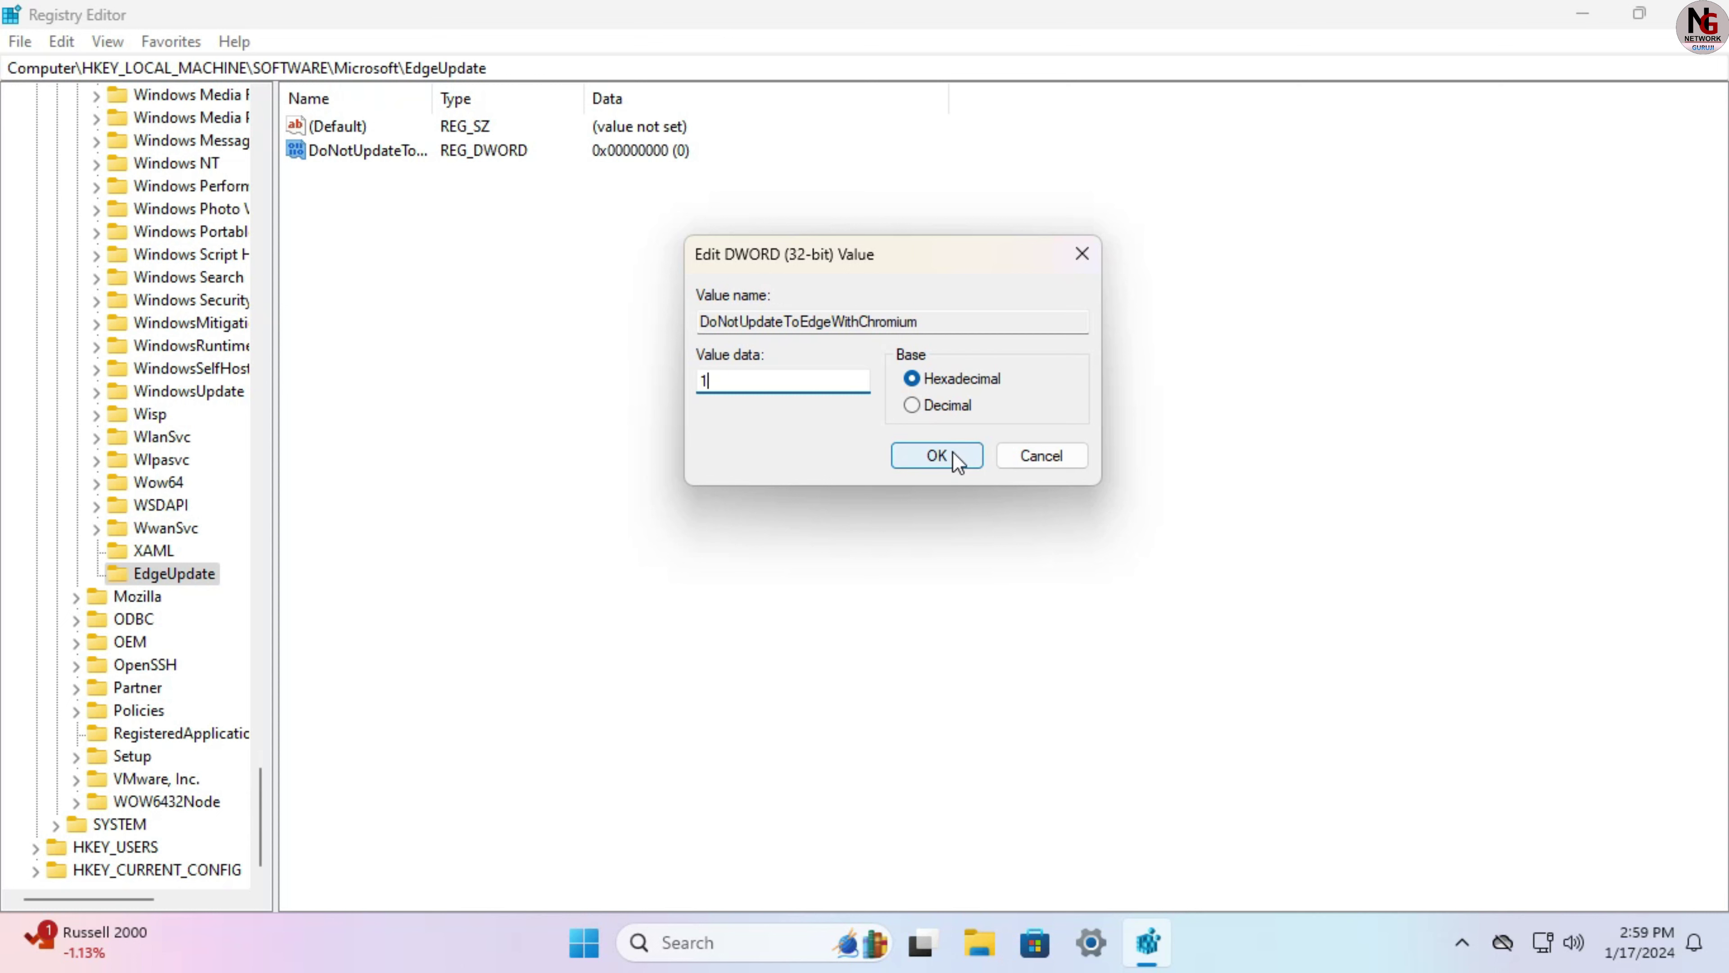
pyautogui.click(936, 455)
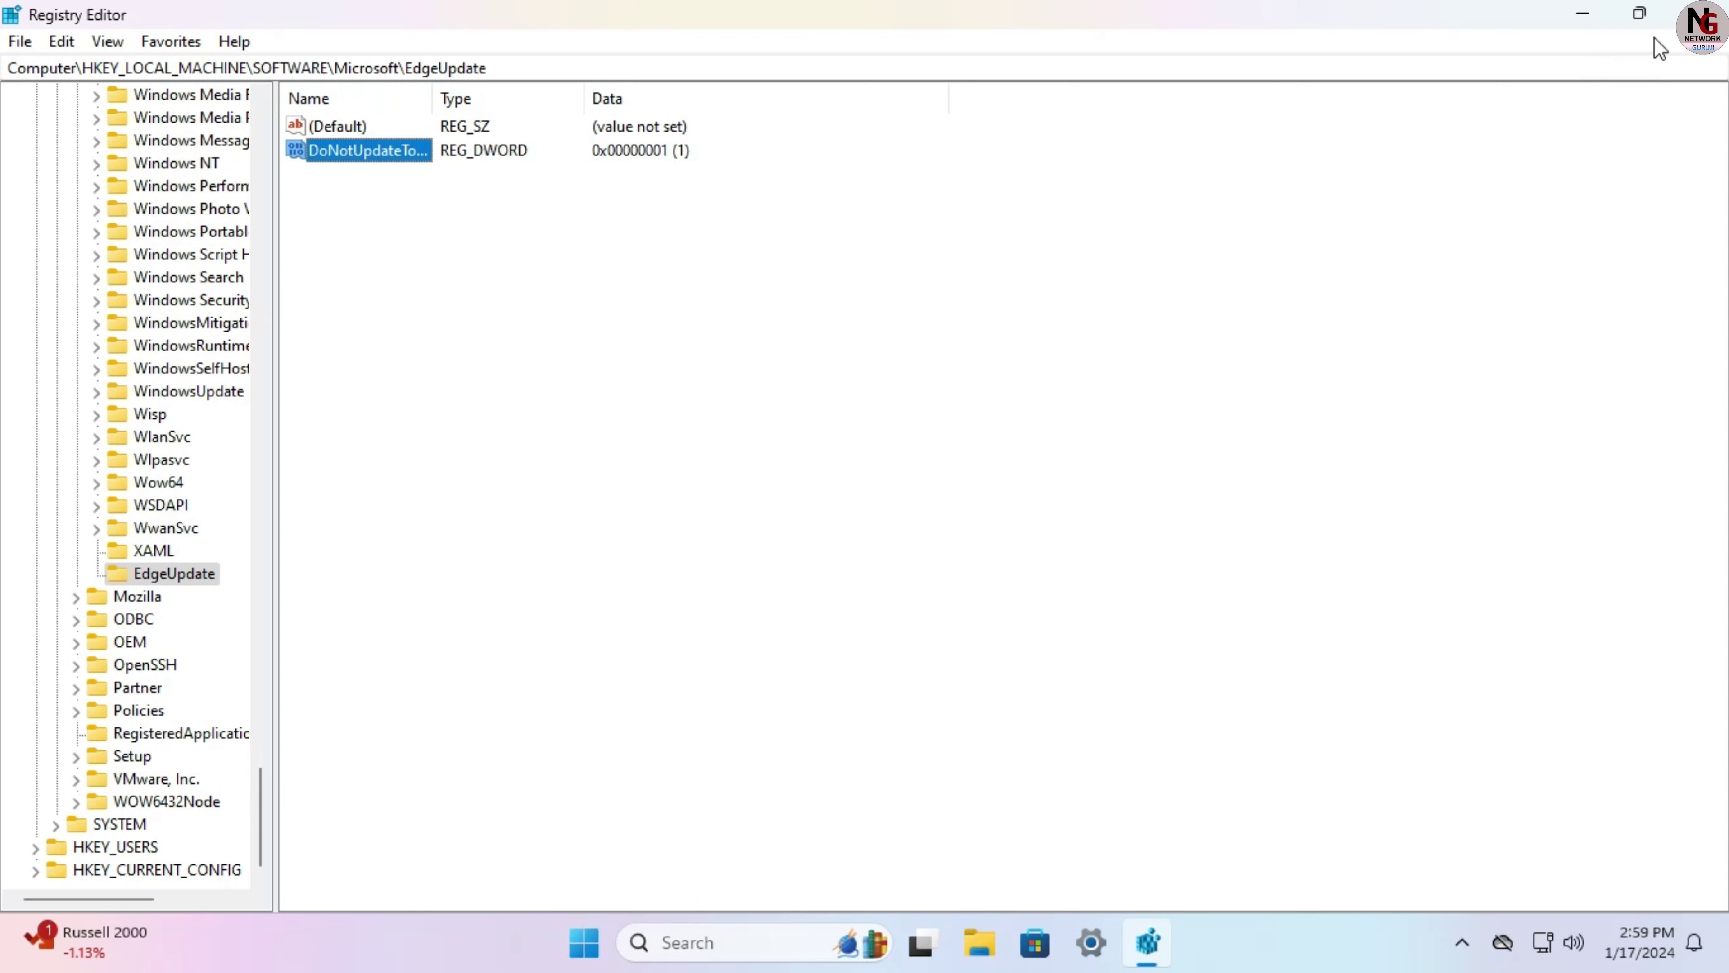
pyautogui.click(1700, 13)
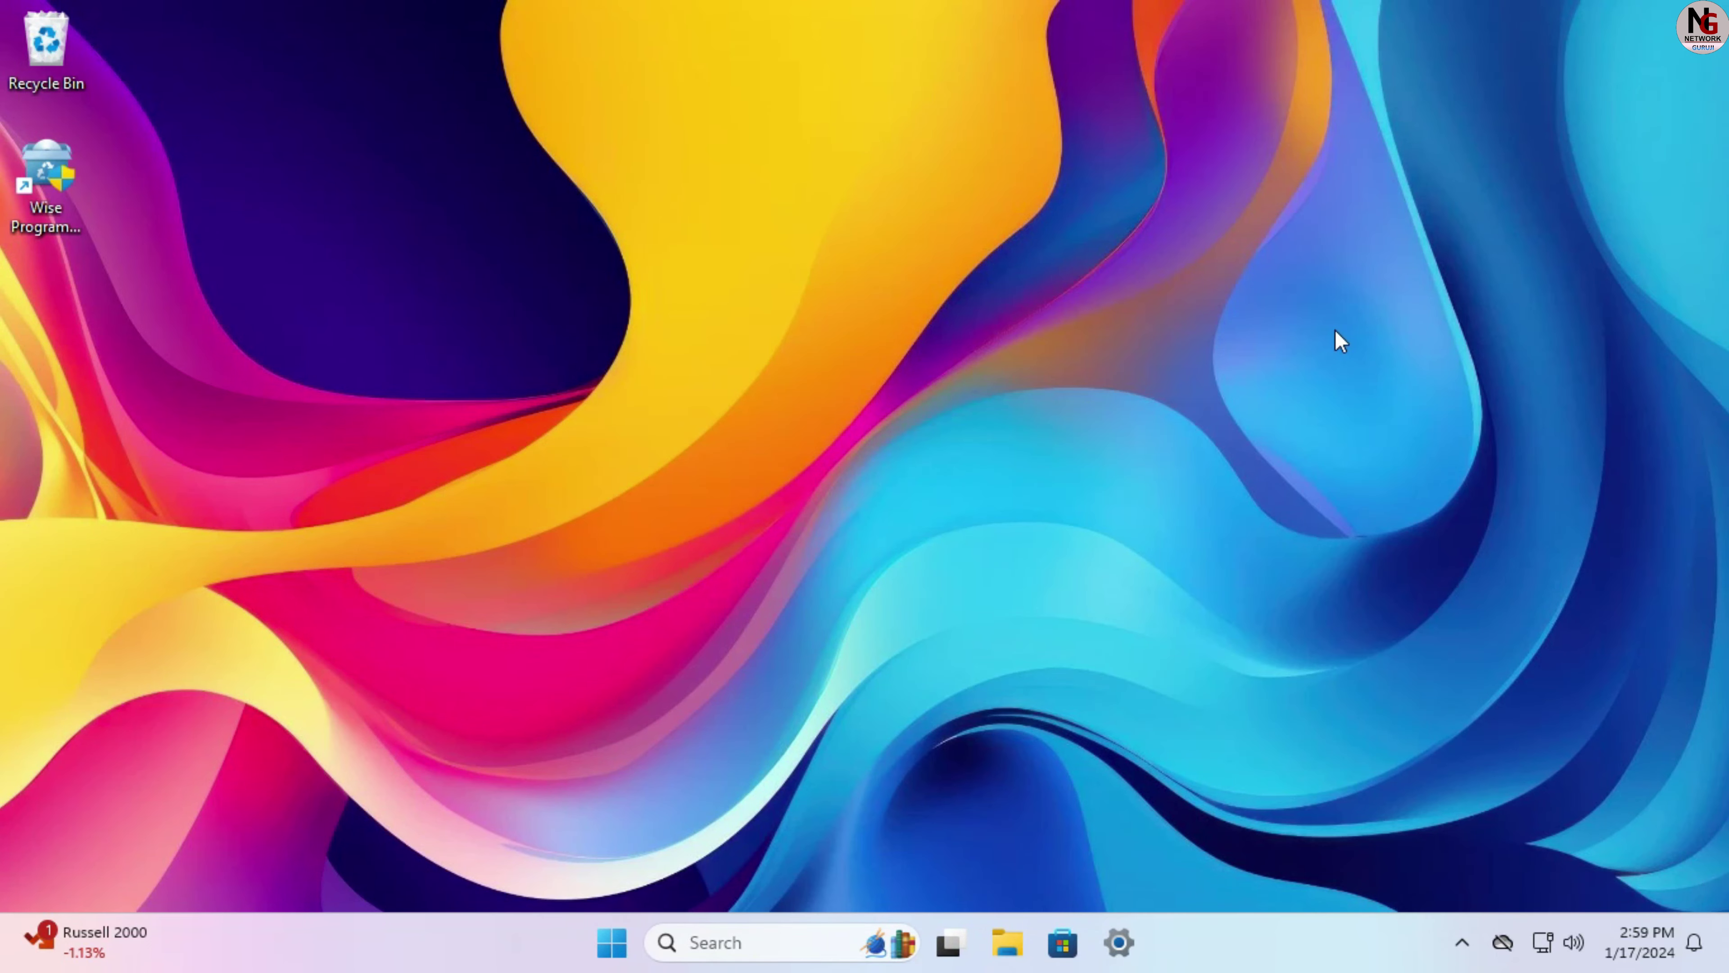
# Step: Restart the computer to apply the registry change
pyautogui.click(608, 945)
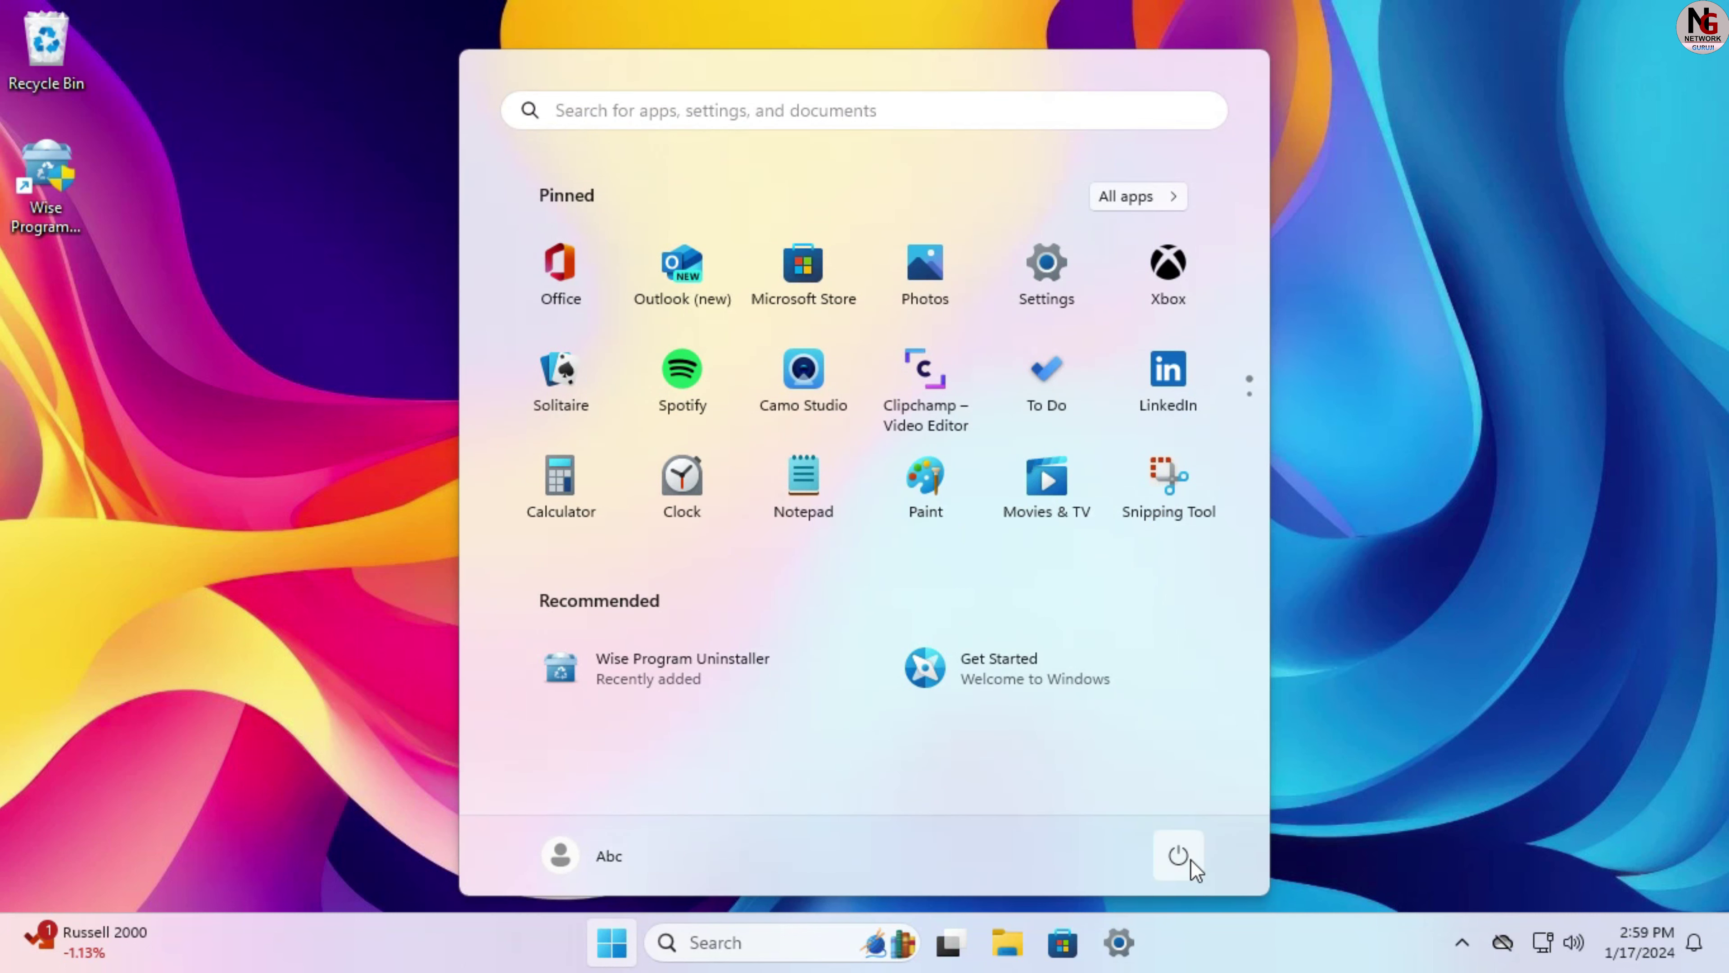
pyautogui.click(1191, 860)
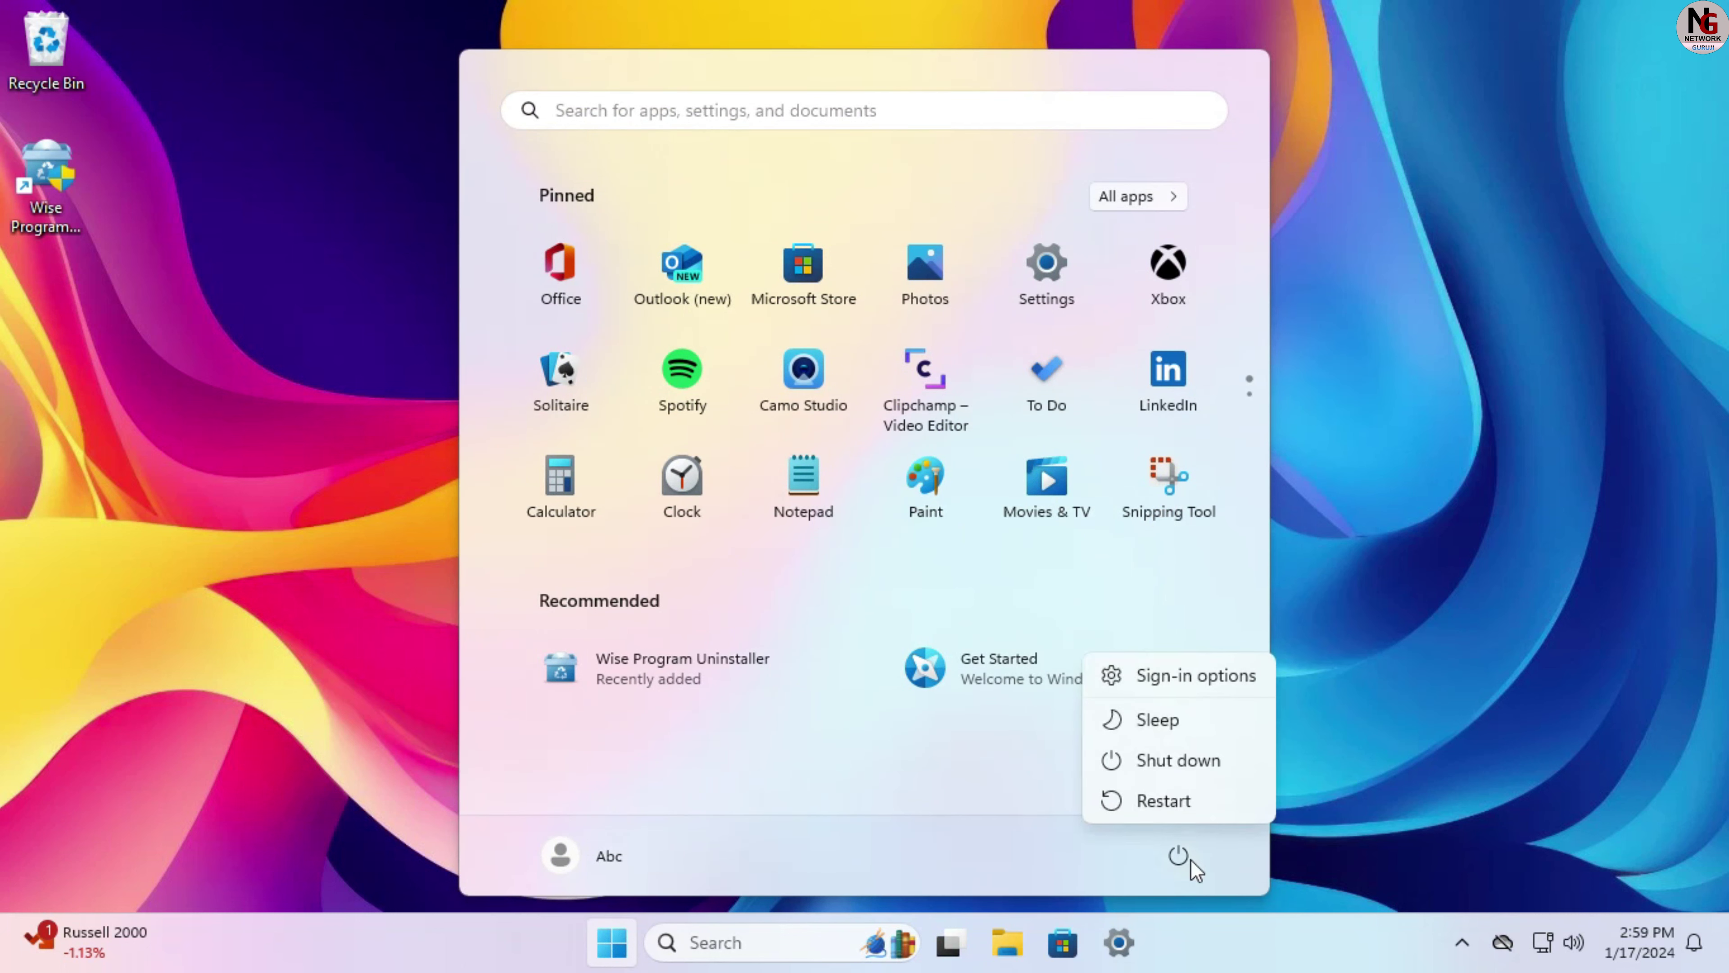
pyautogui.click(1187, 811)
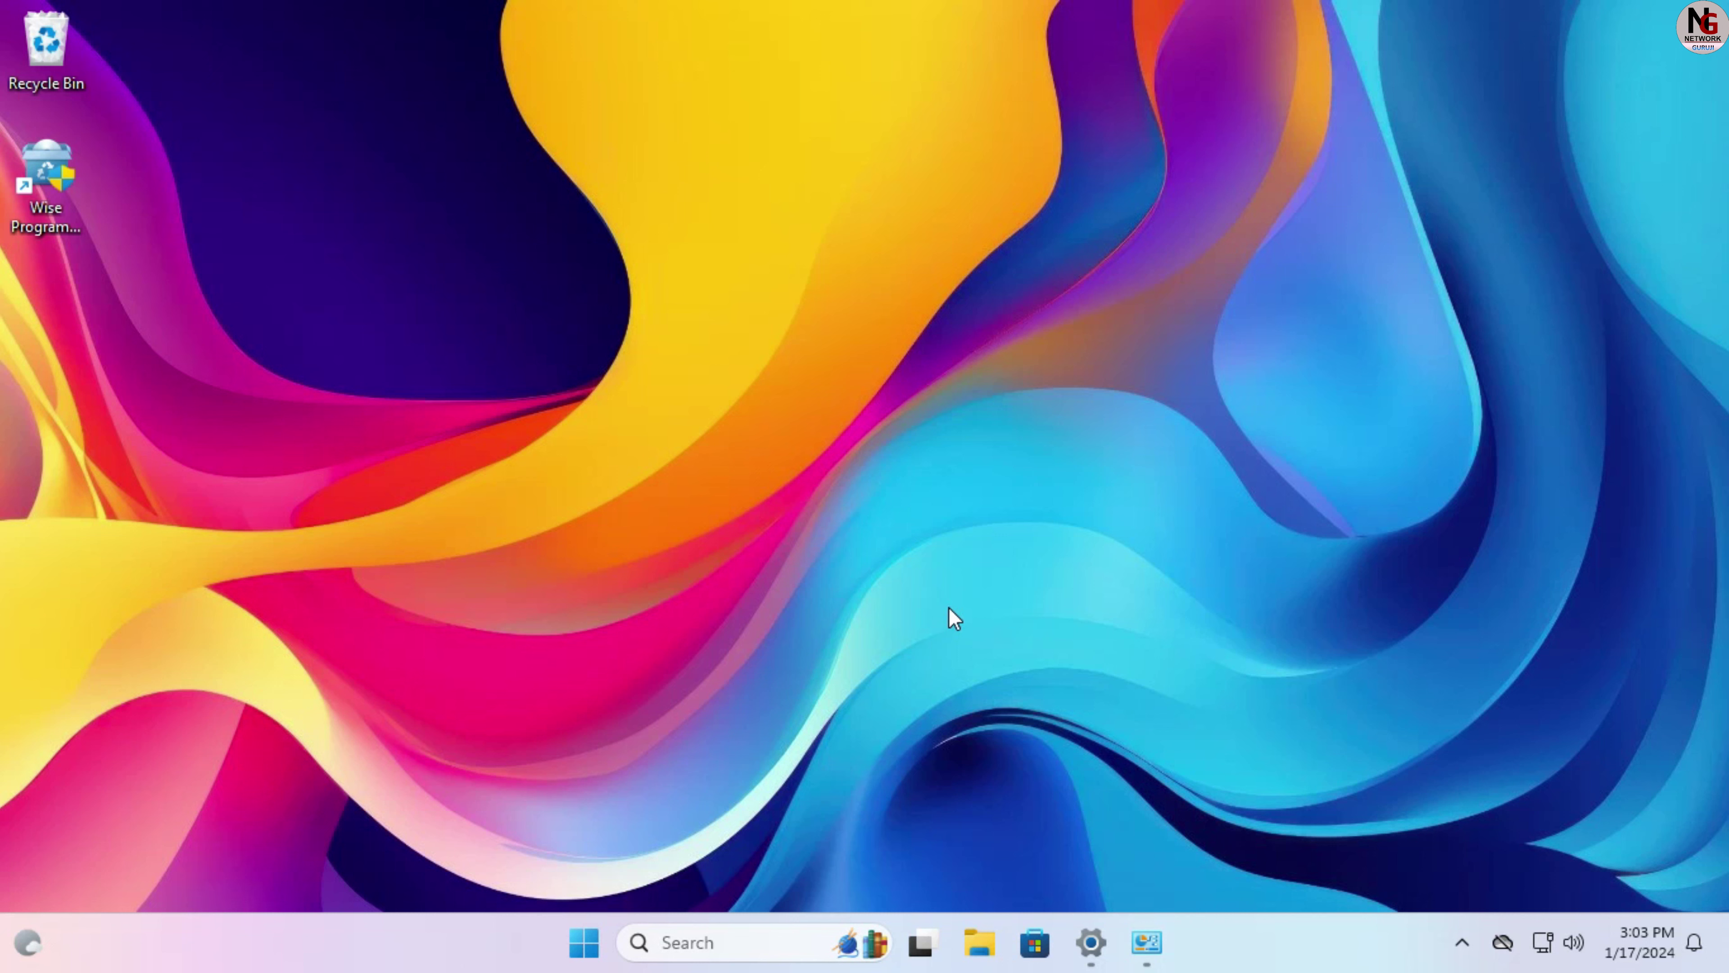
# Step: Check the M section of the Start menu's full app list for Microsoft Edge, then close the list
pyautogui.click(590, 950)
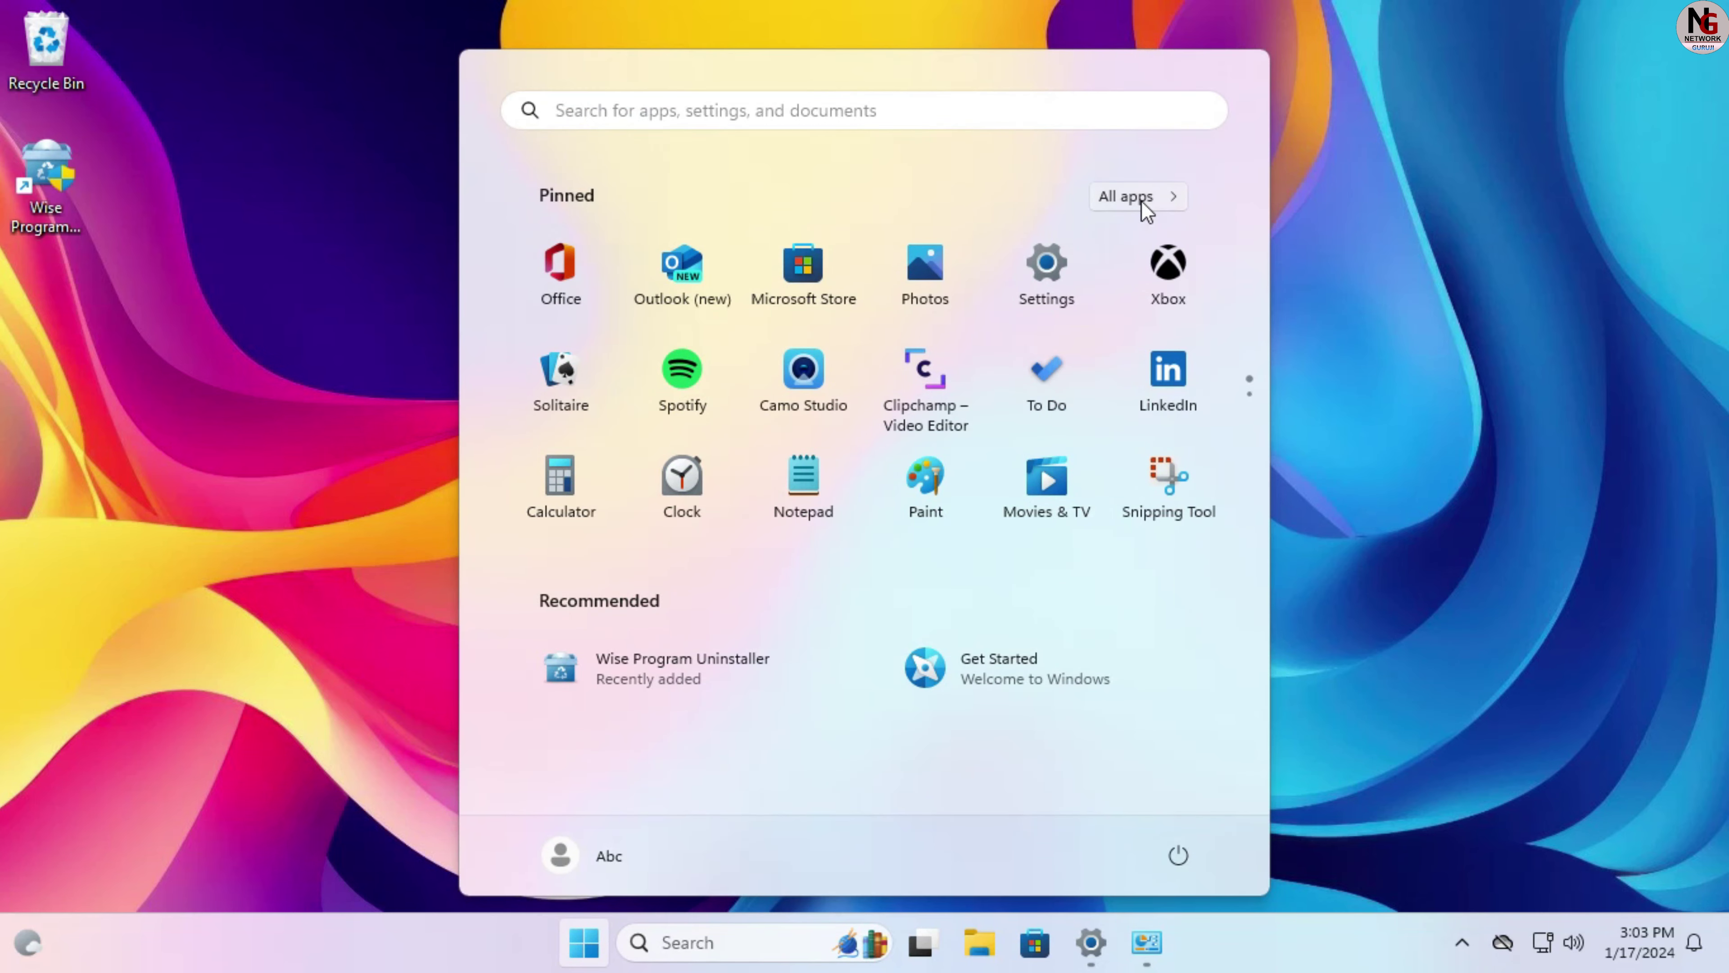
pyautogui.click(1141, 201)
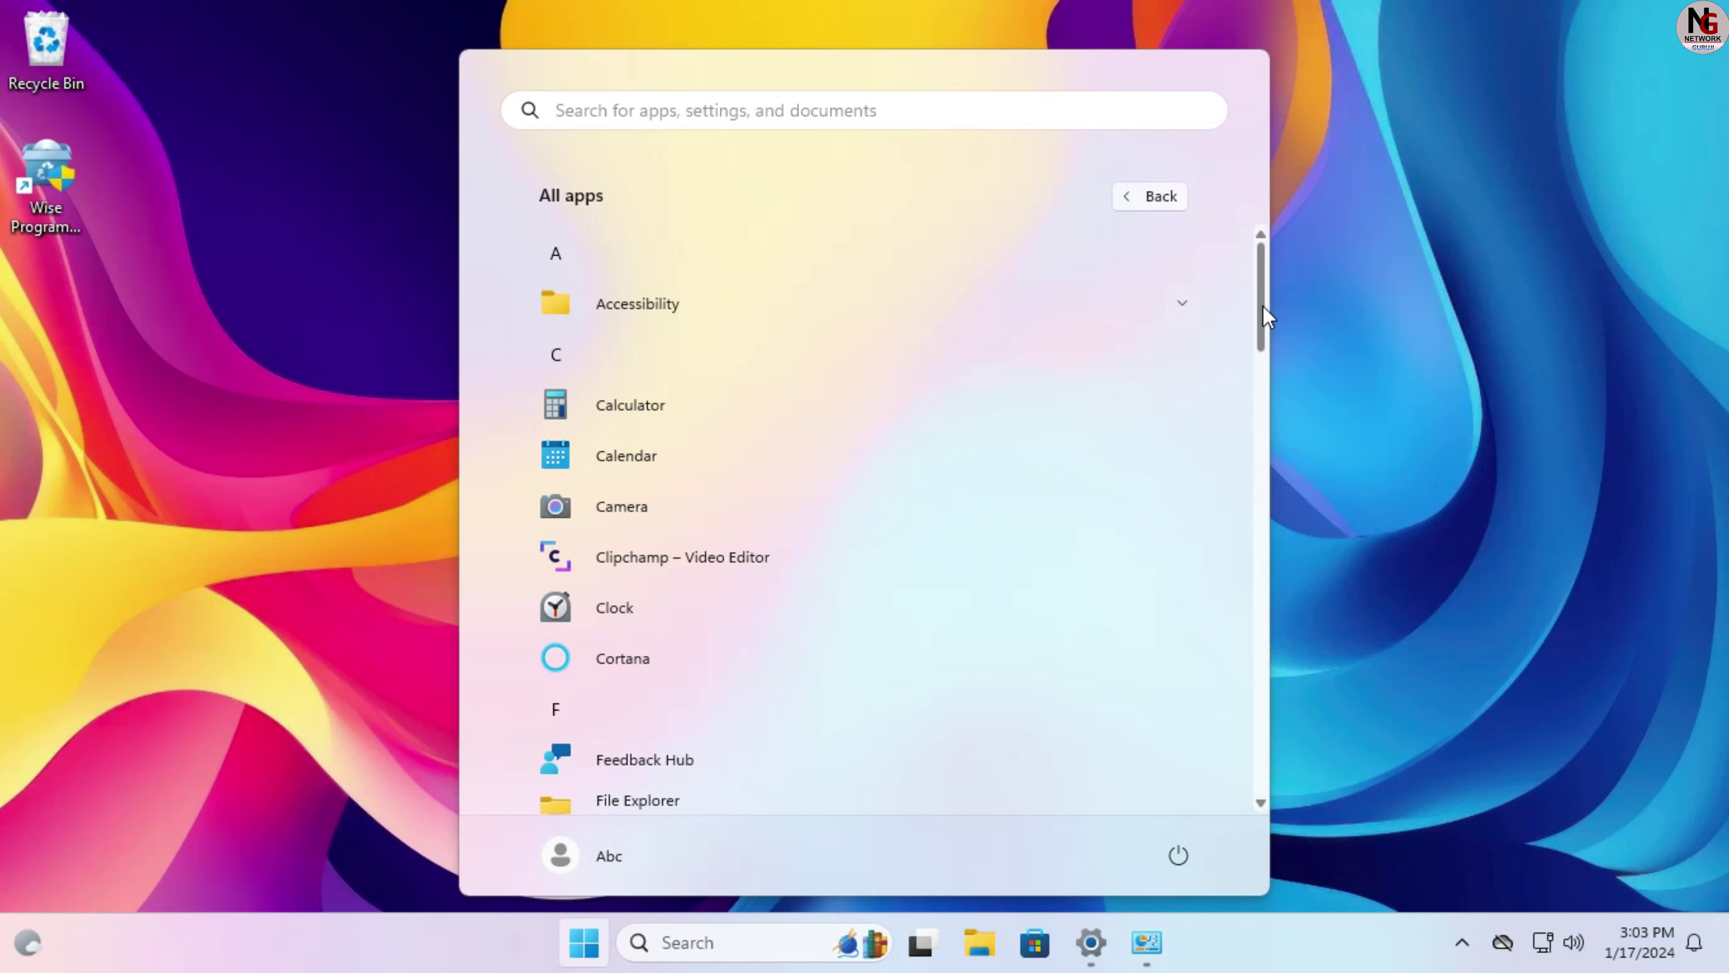
pyautogui.moveTo(1266, 317); pyautogui.dragTo(1265, 466)
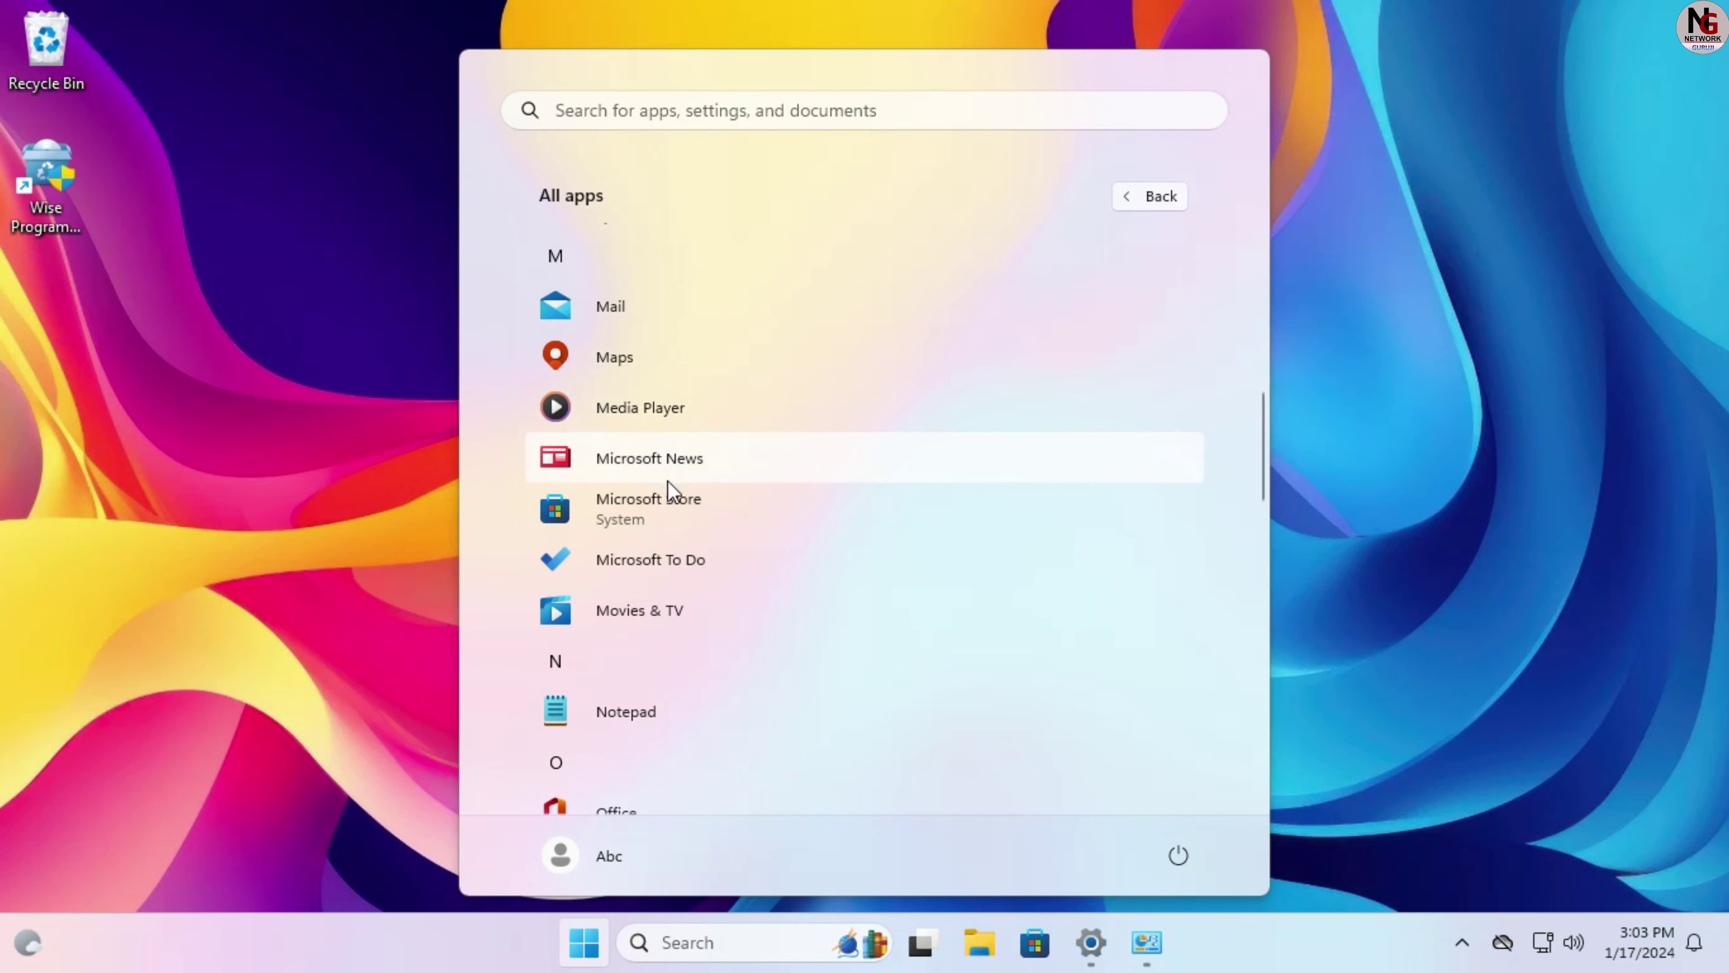
pyautogui.click(386, 352)
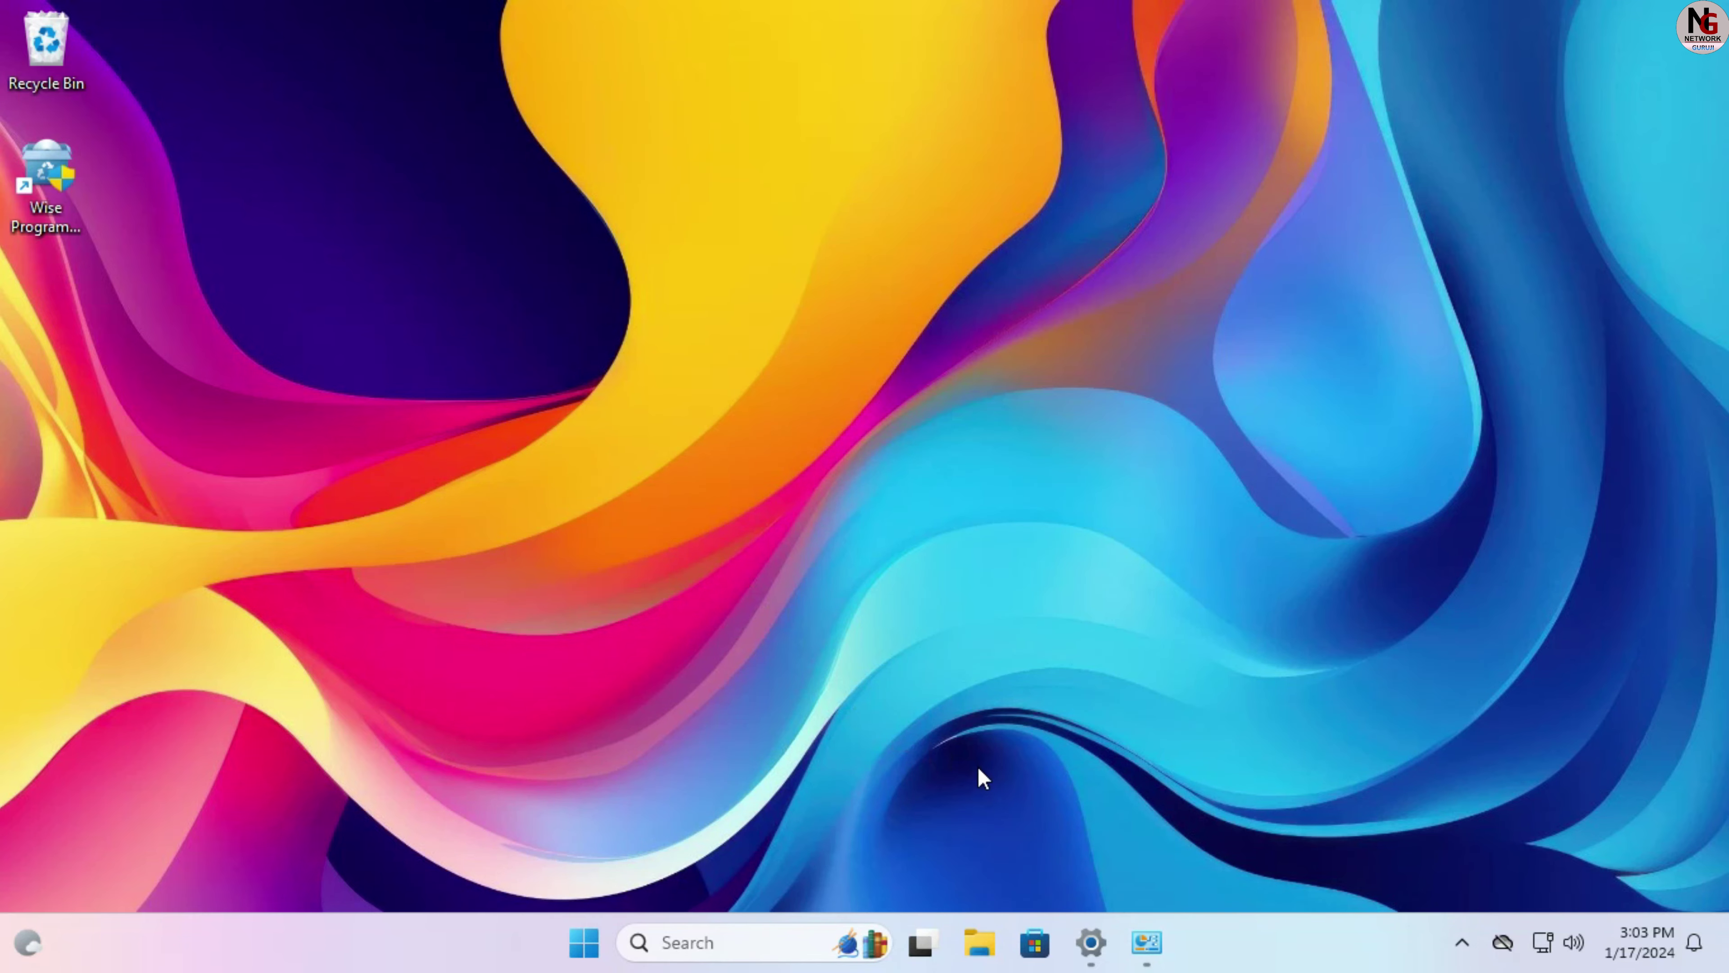
# Step: Switch to Settings, check the installed apps list for Microsoft Edge entries, and minimize the window
pyautogui.click(1092, 942)
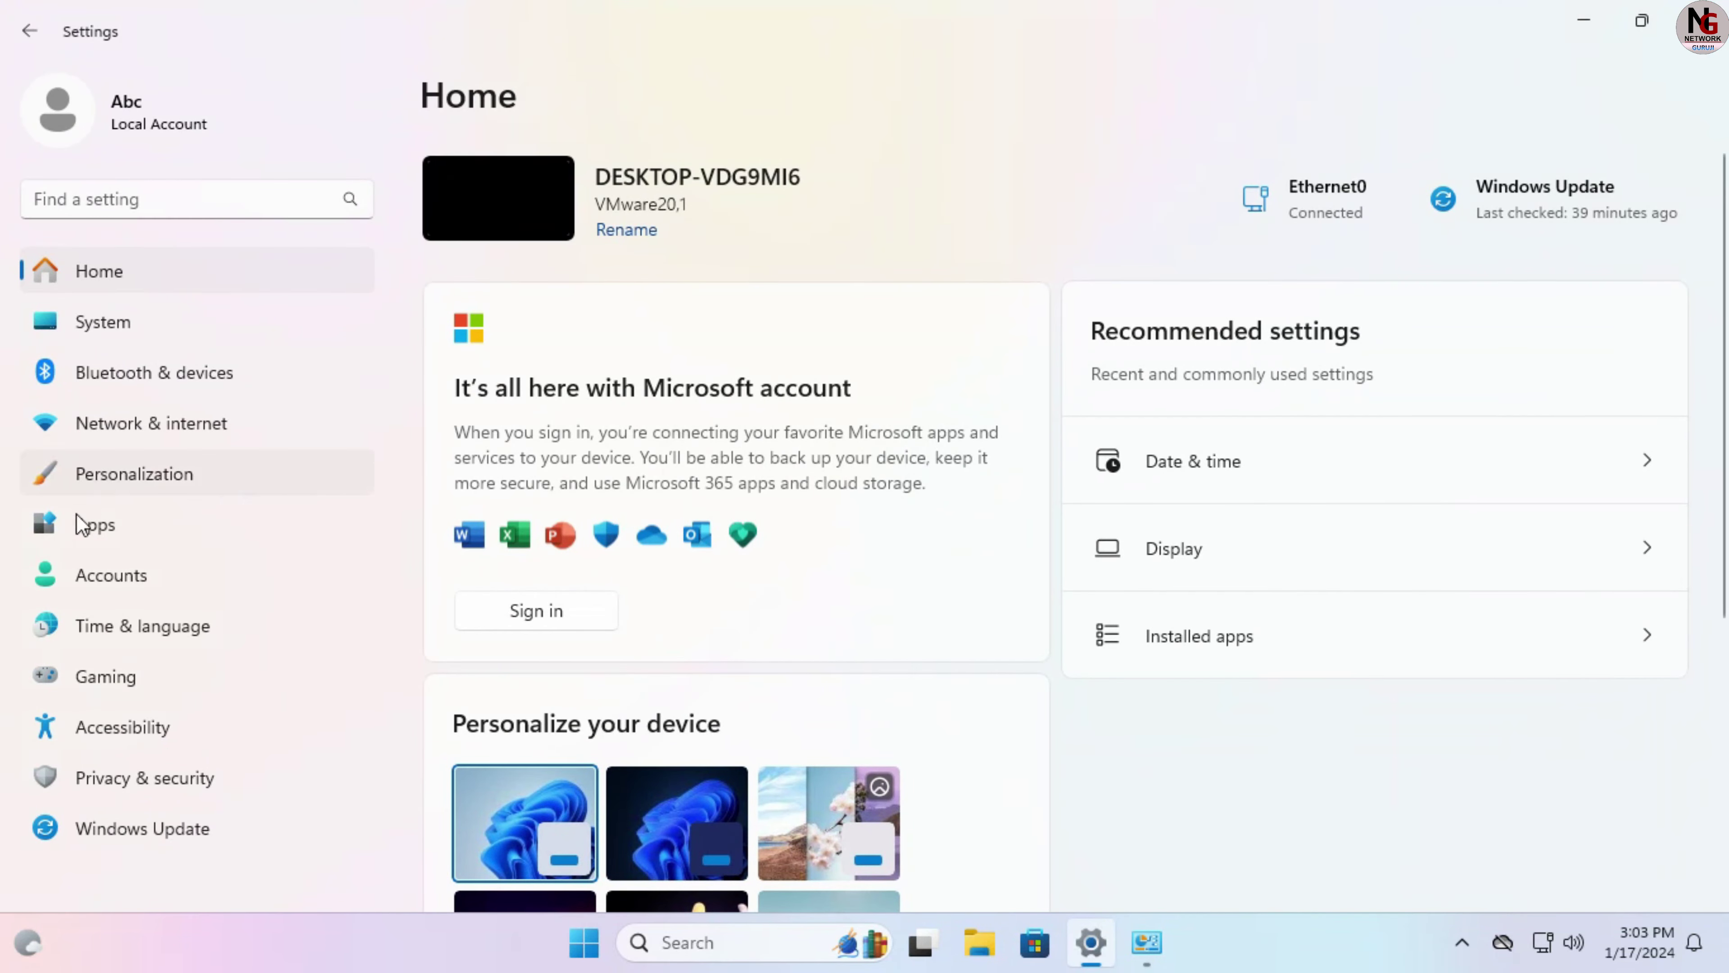
pyautogui.click(133, 533)
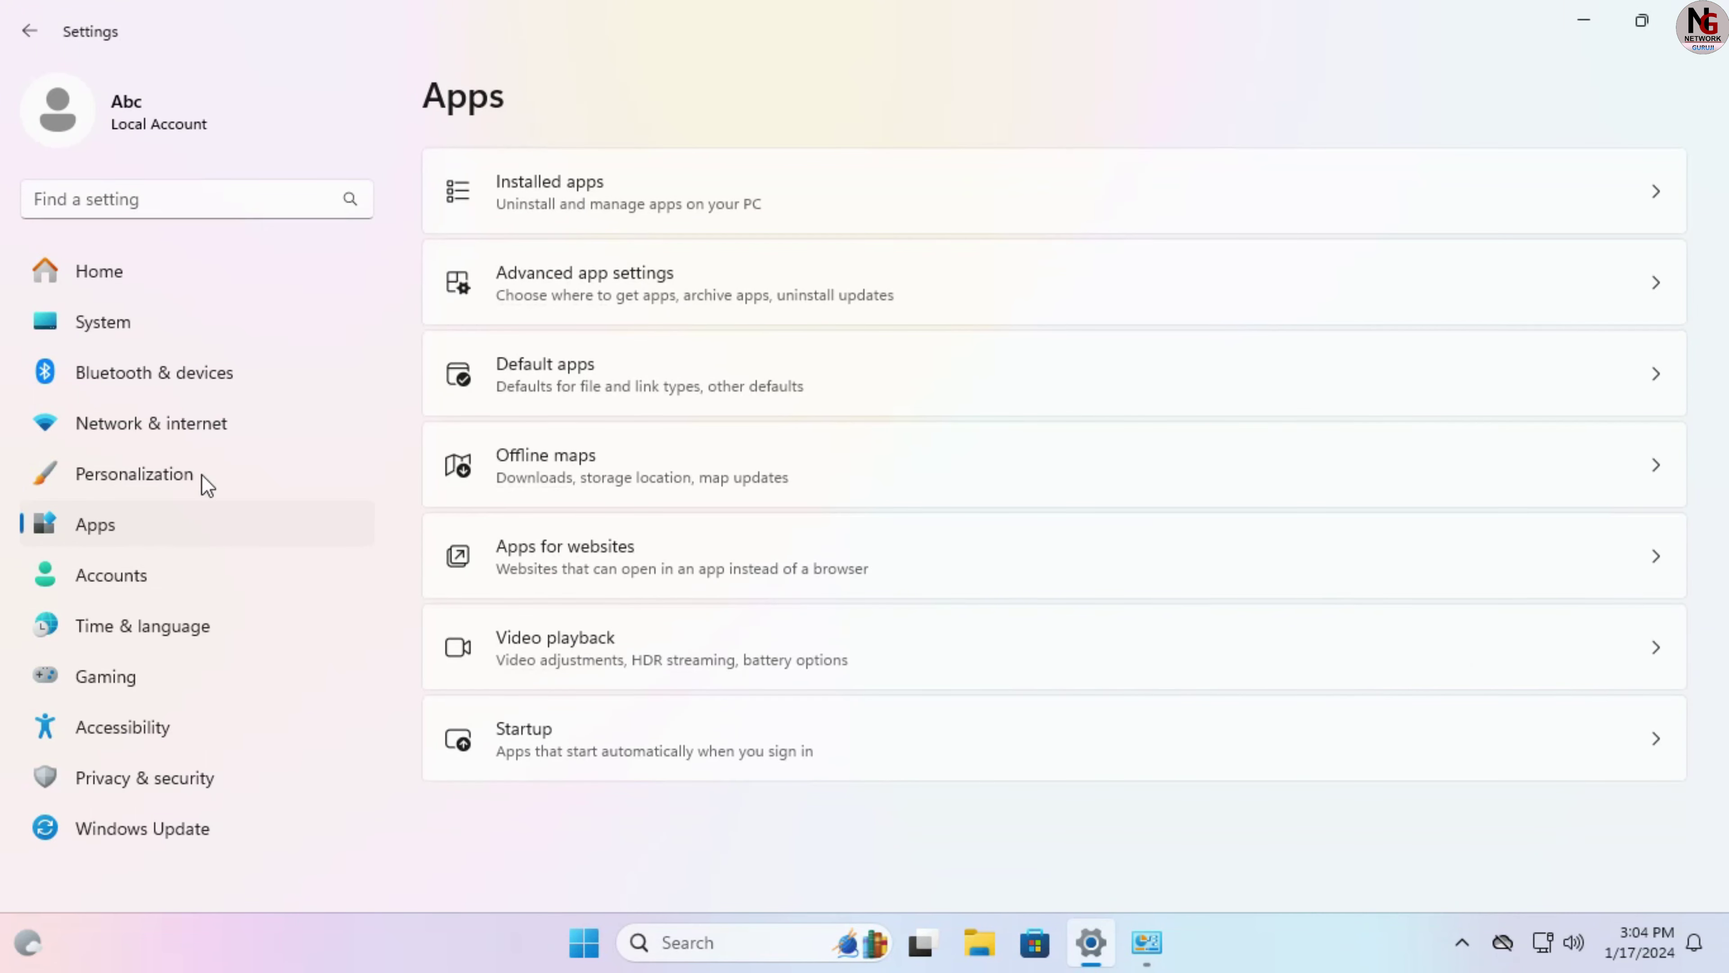
pyautogui.click(705, 185)
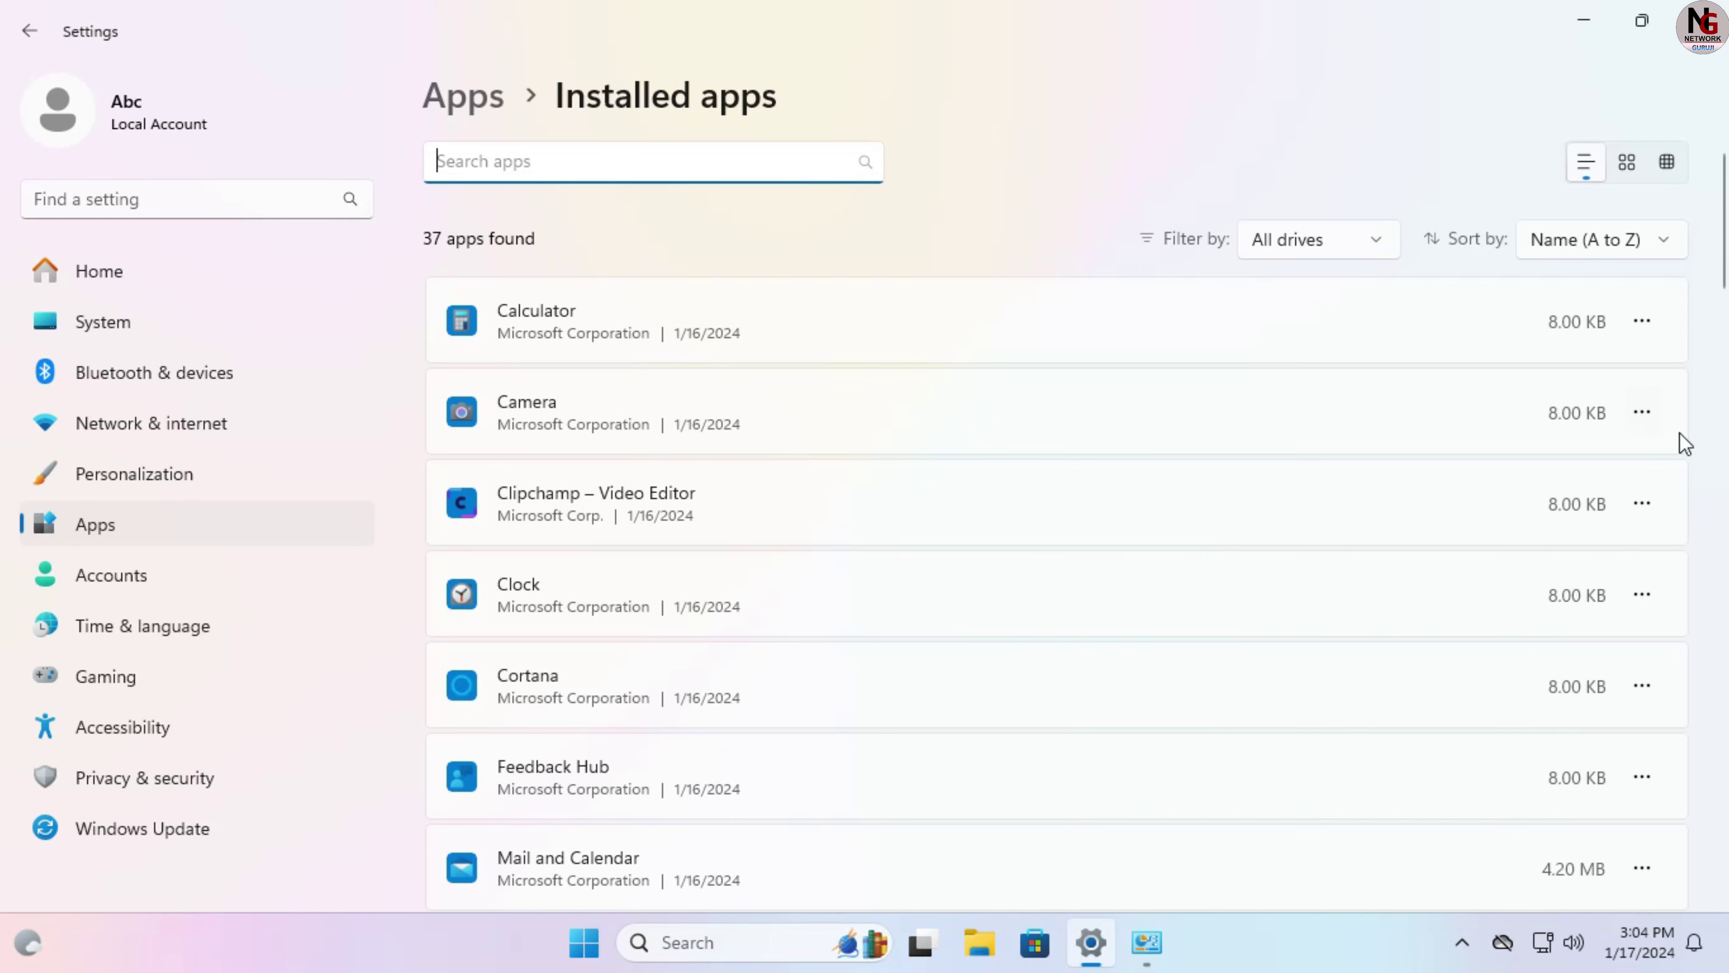
pyautogui.scroll(-3, 1725, 442)
pyautogui.scroll(-8, 1724, 441)
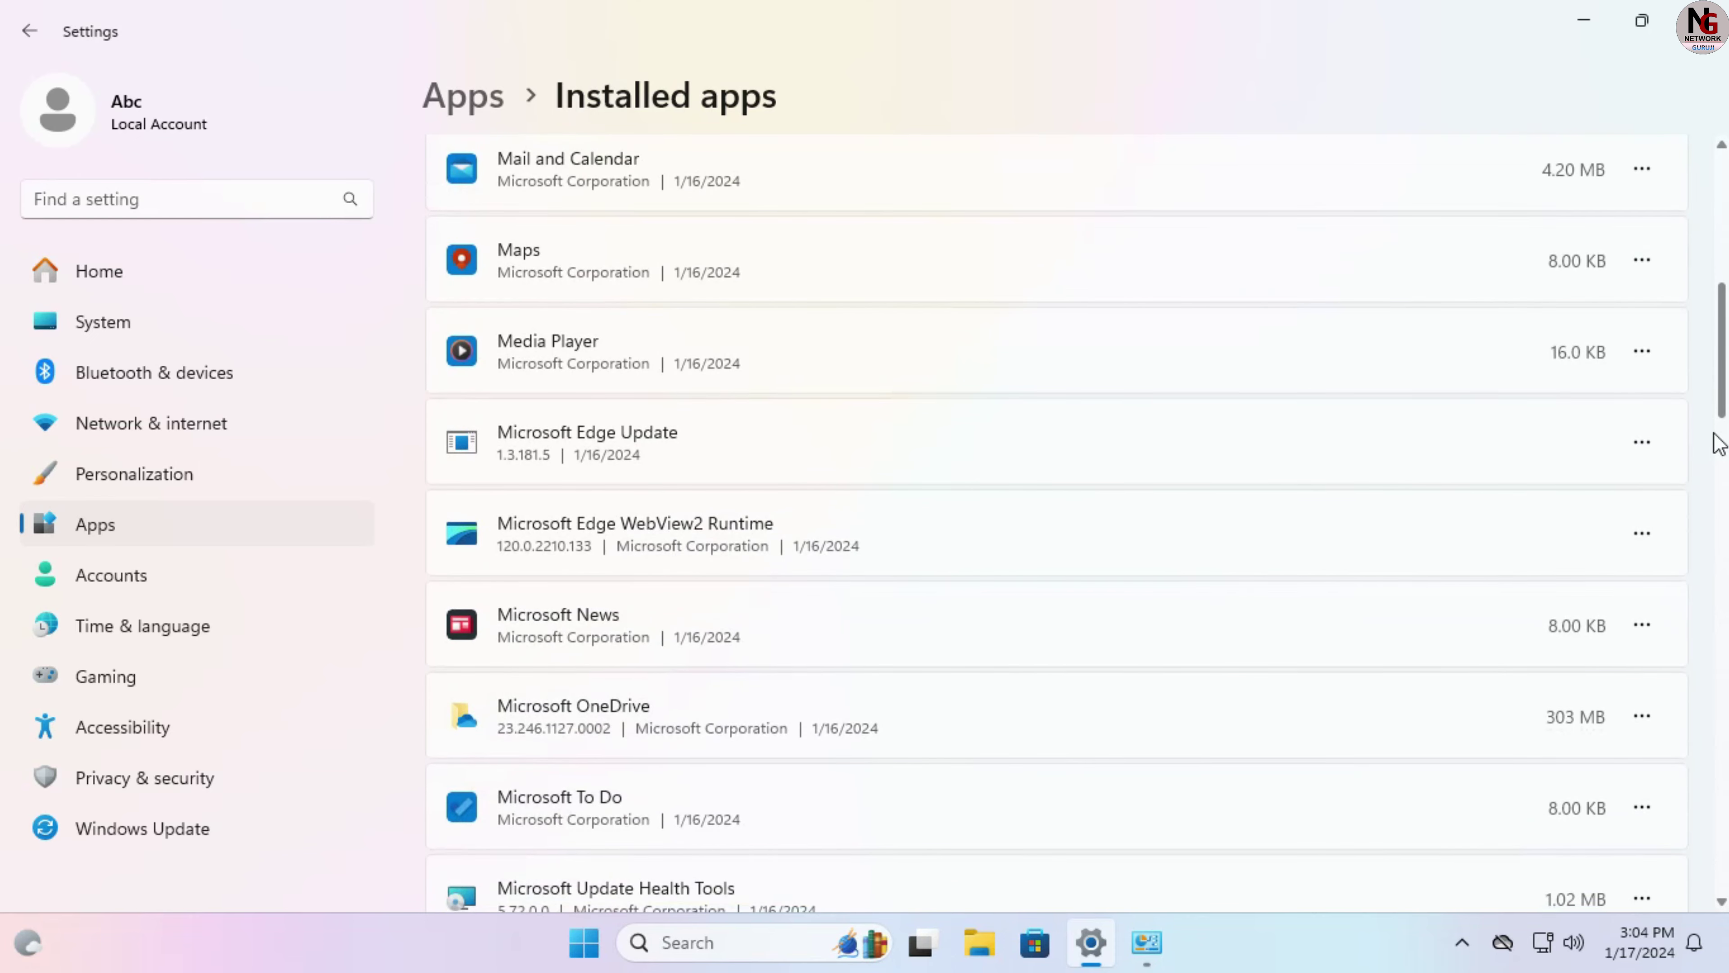
pyautogui.scroll(2, 533, 263)
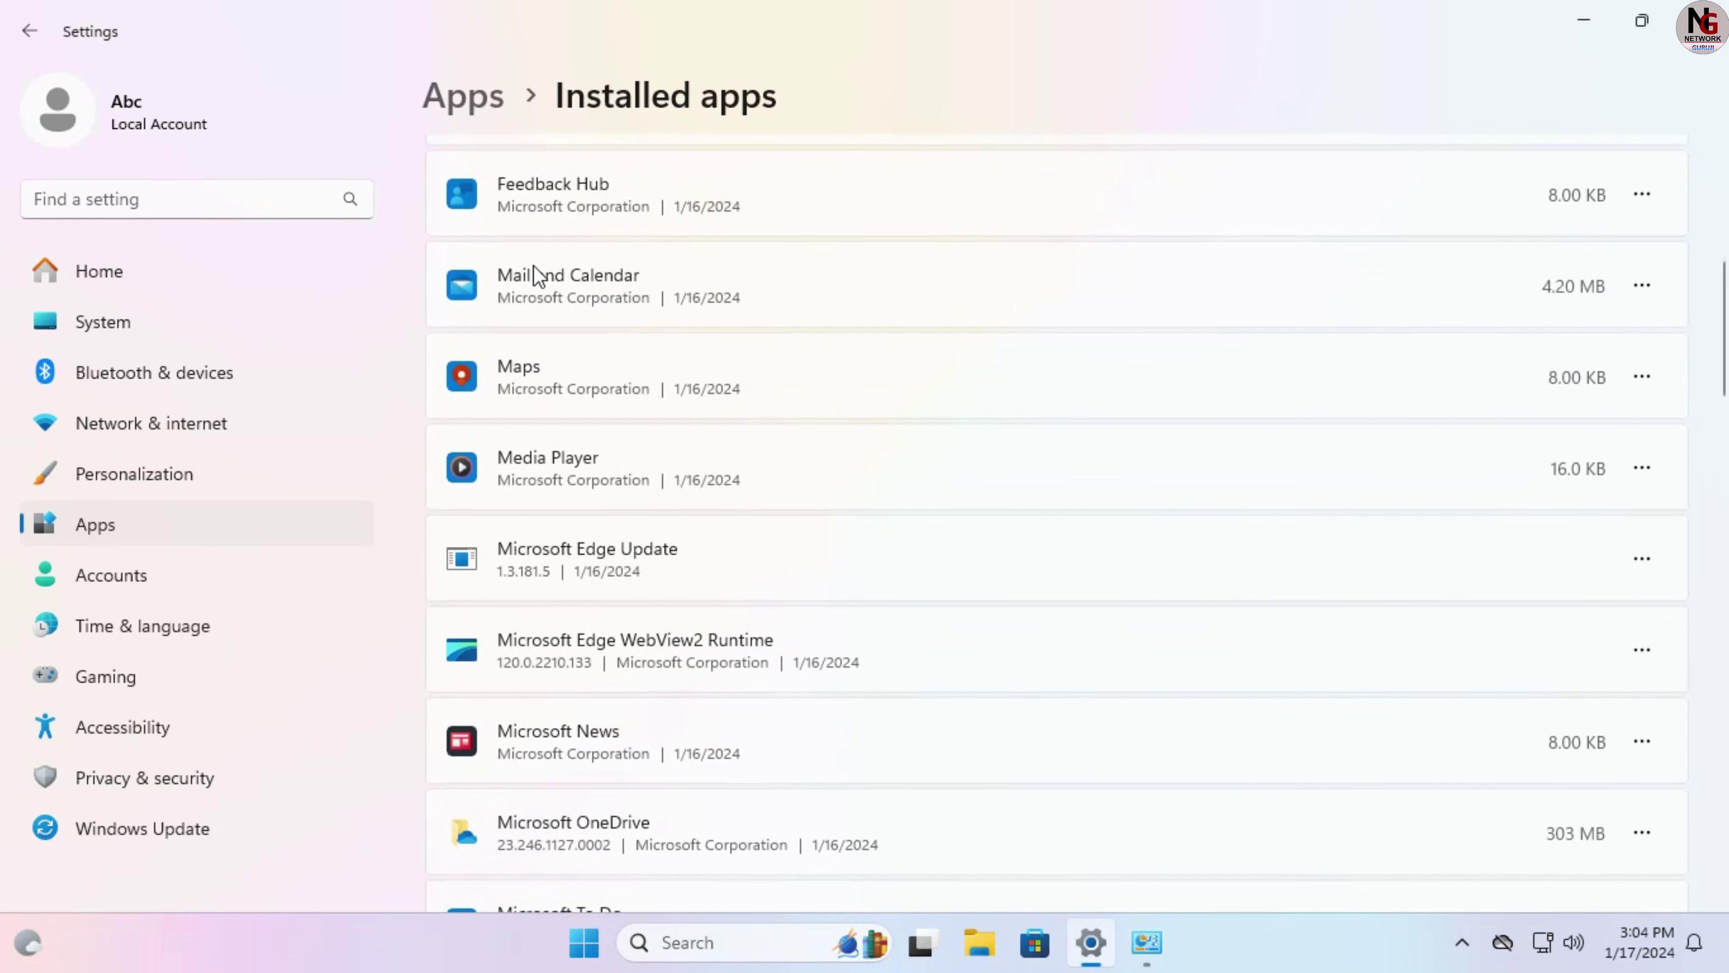
pyautogui.scroll(-2, 594, 490)
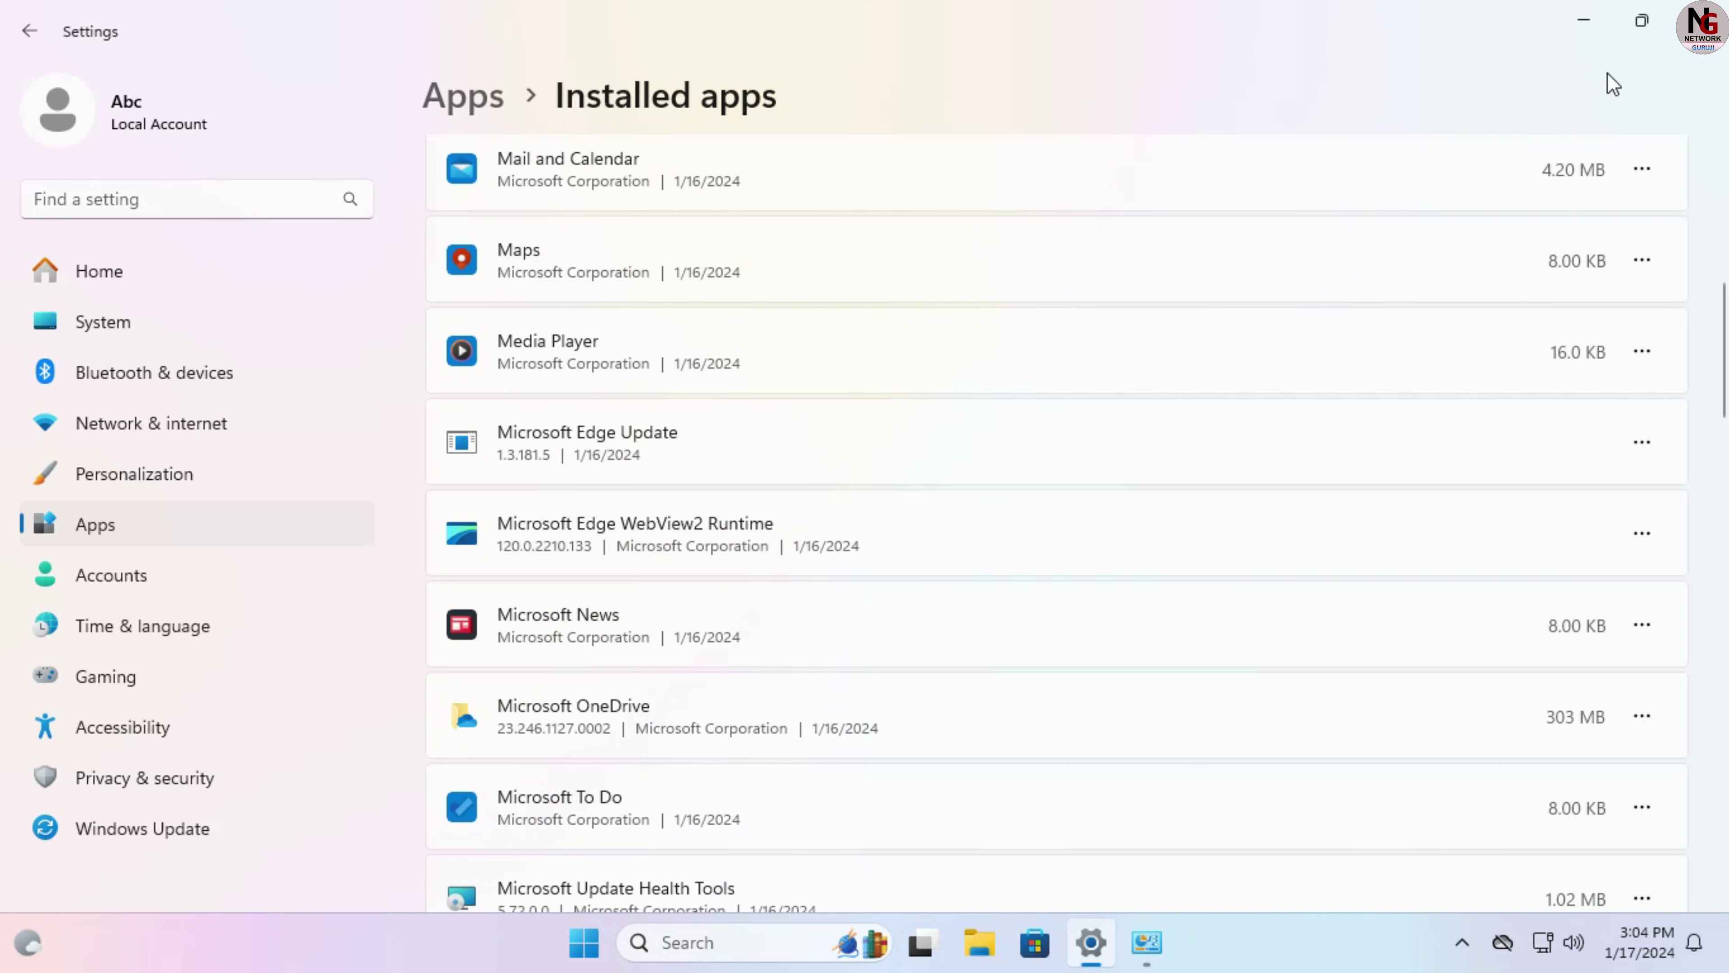
pyautogui.click(1583, 20)
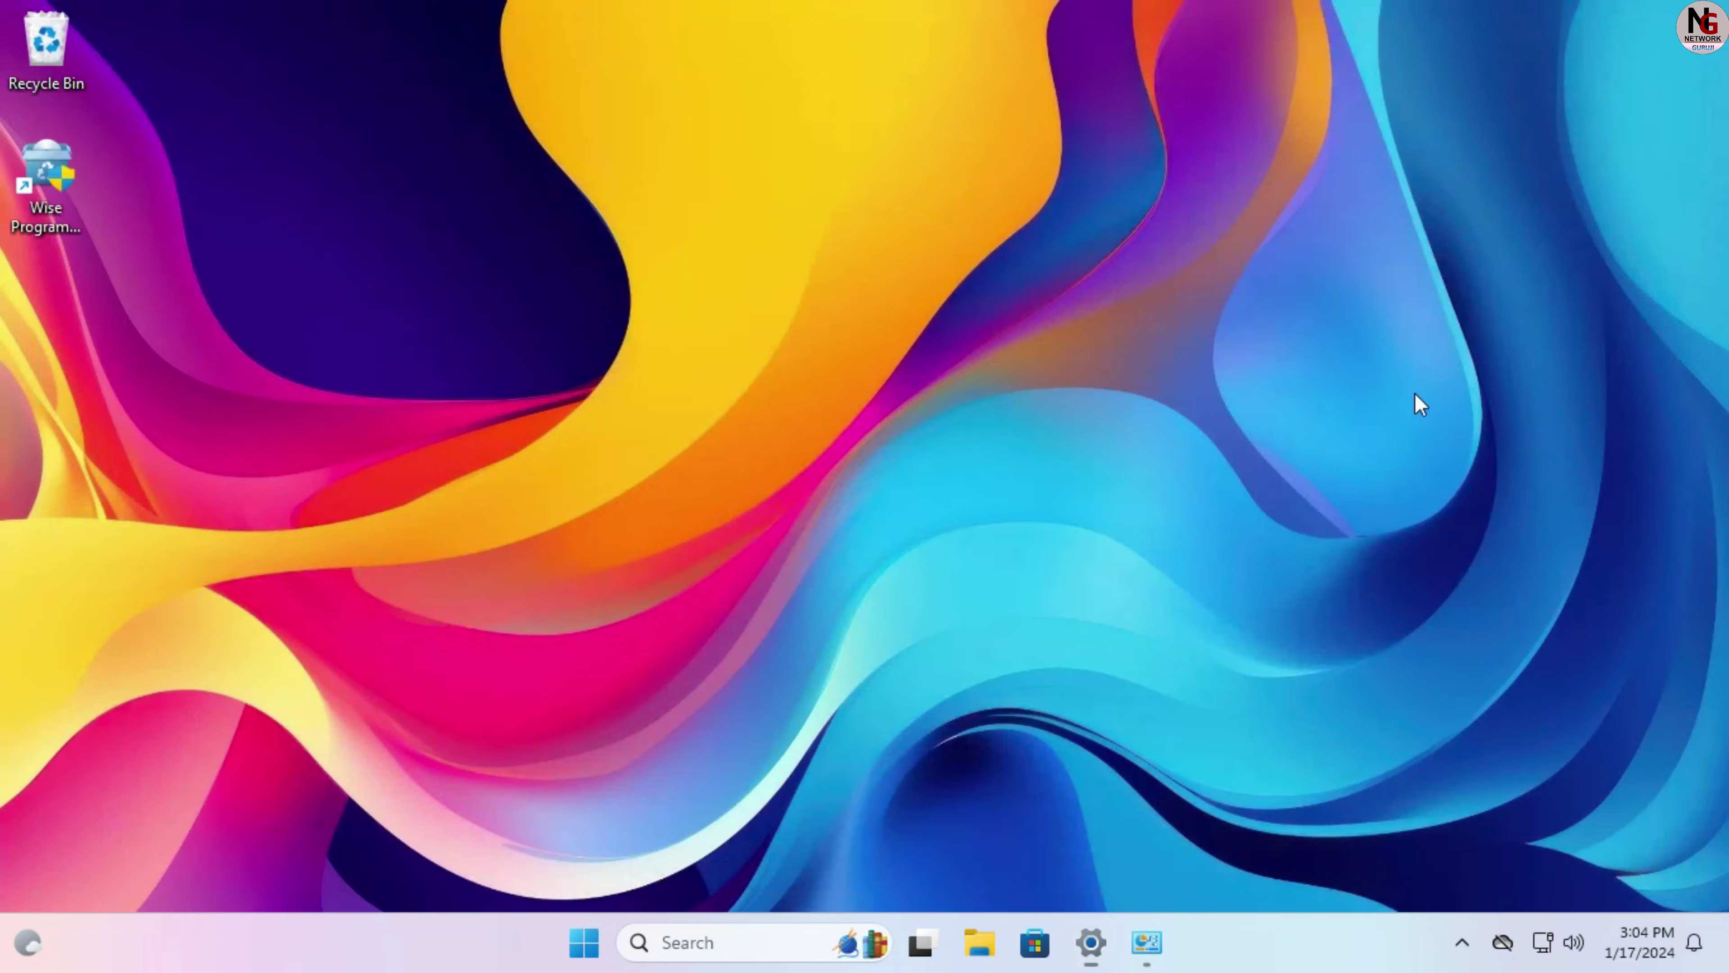
# Step: Switch to Control Panel, check the Programs and Features list for Microsoft Edge, and close the window
pyautogui.click(1159, 960)
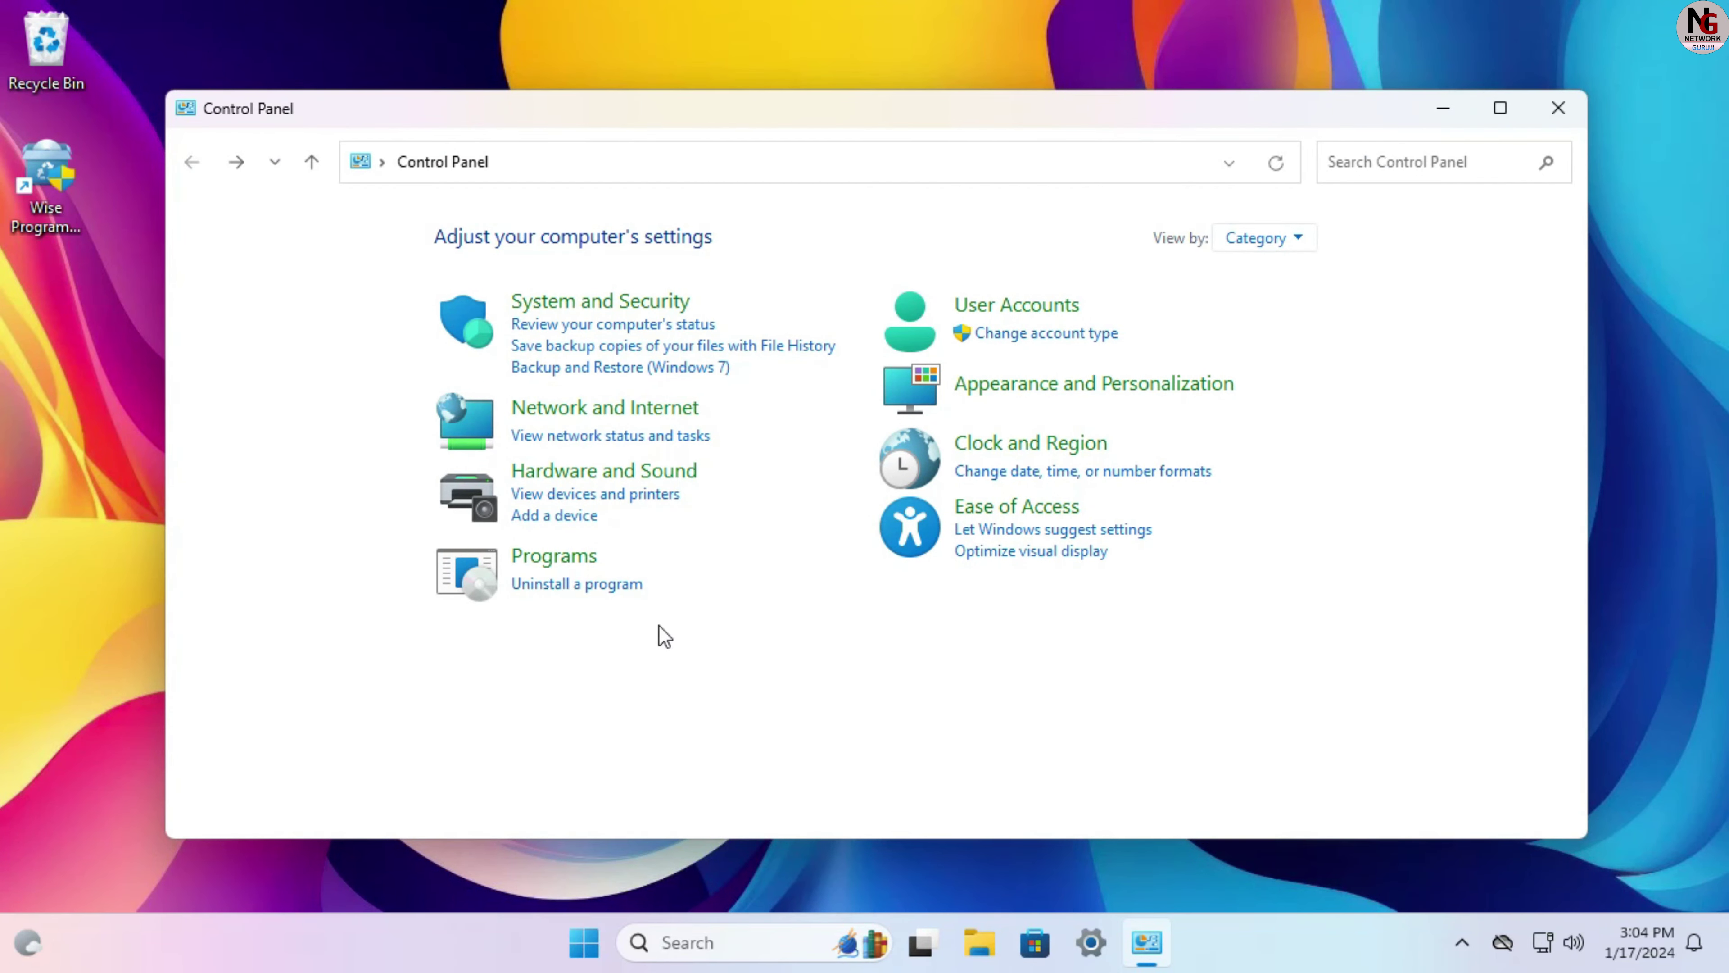
pyautogui.click(553, 588)
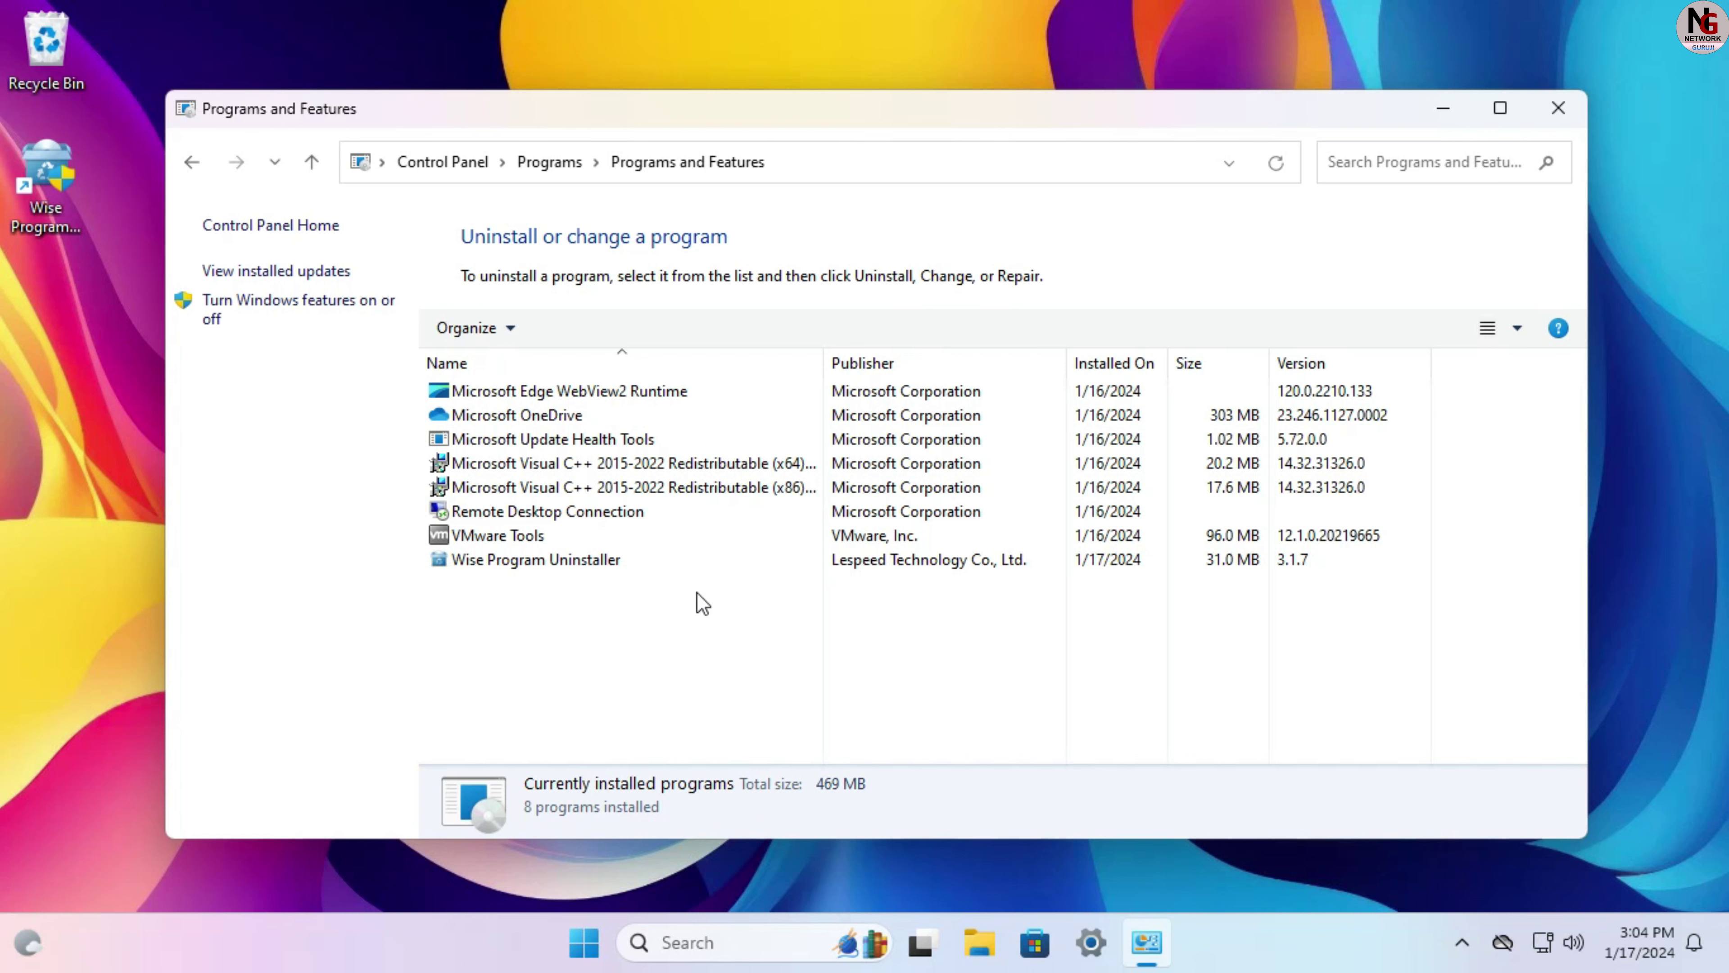
pyautogui.click(1557, 109)
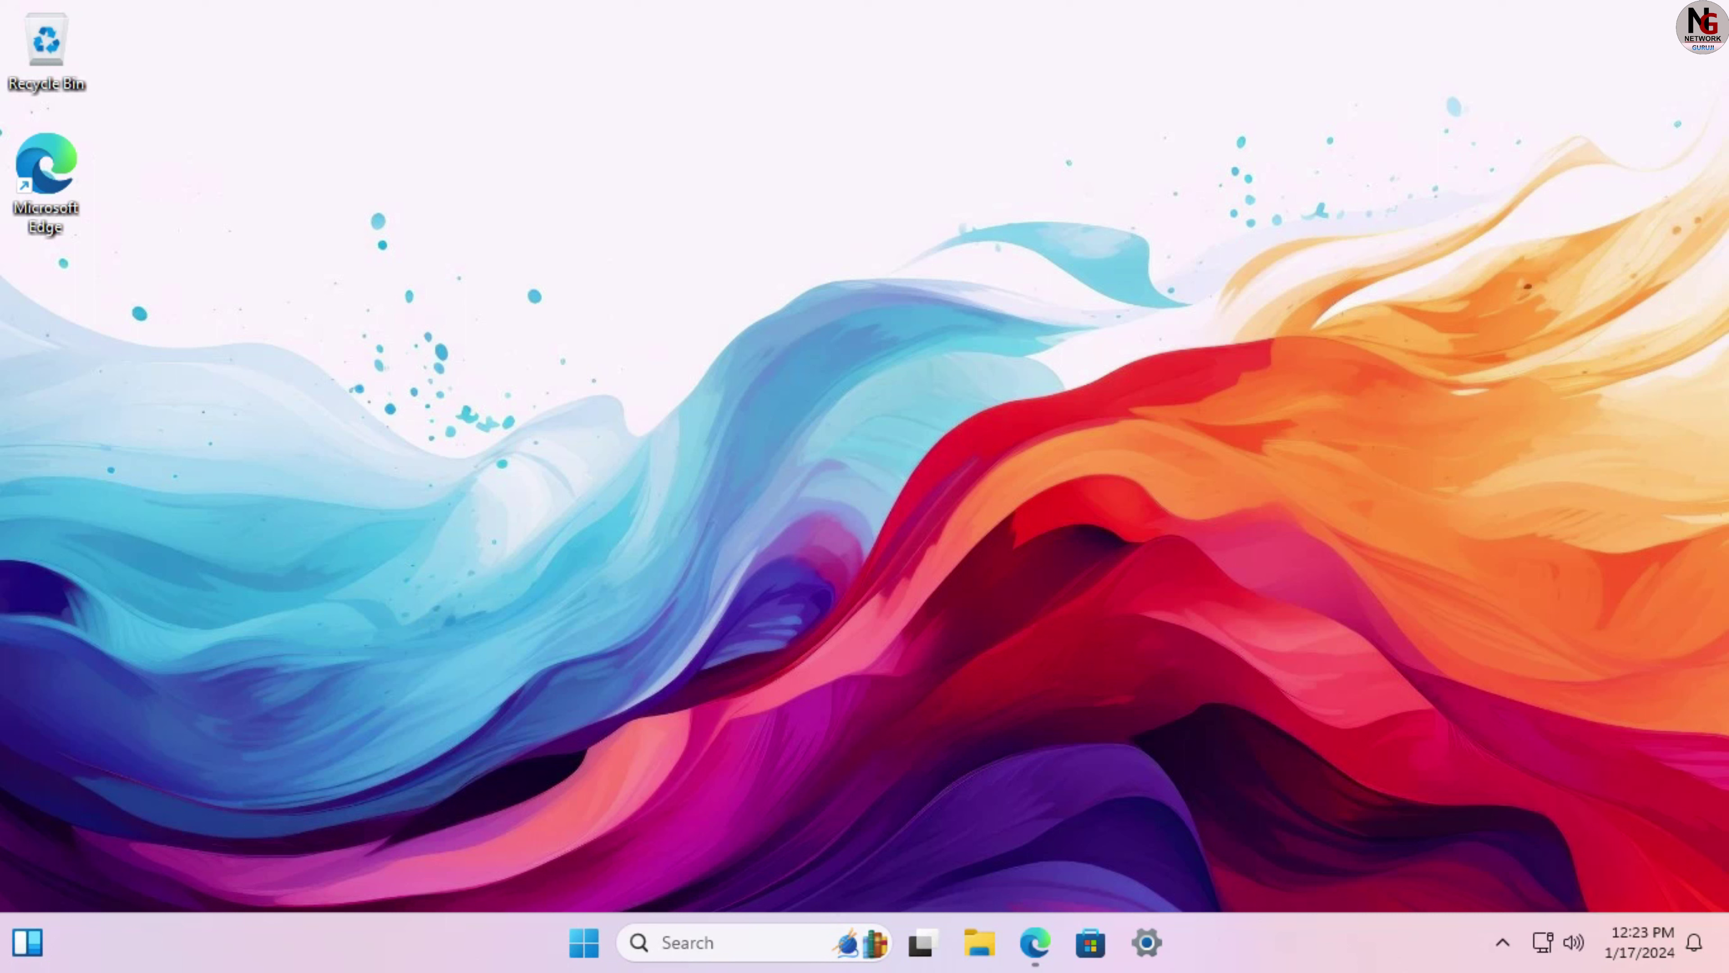
# Step: Open the About Windows dialog to check the Windows version and build, and close it
pyautogui.press('super+r')
pyautogui.press('Return')
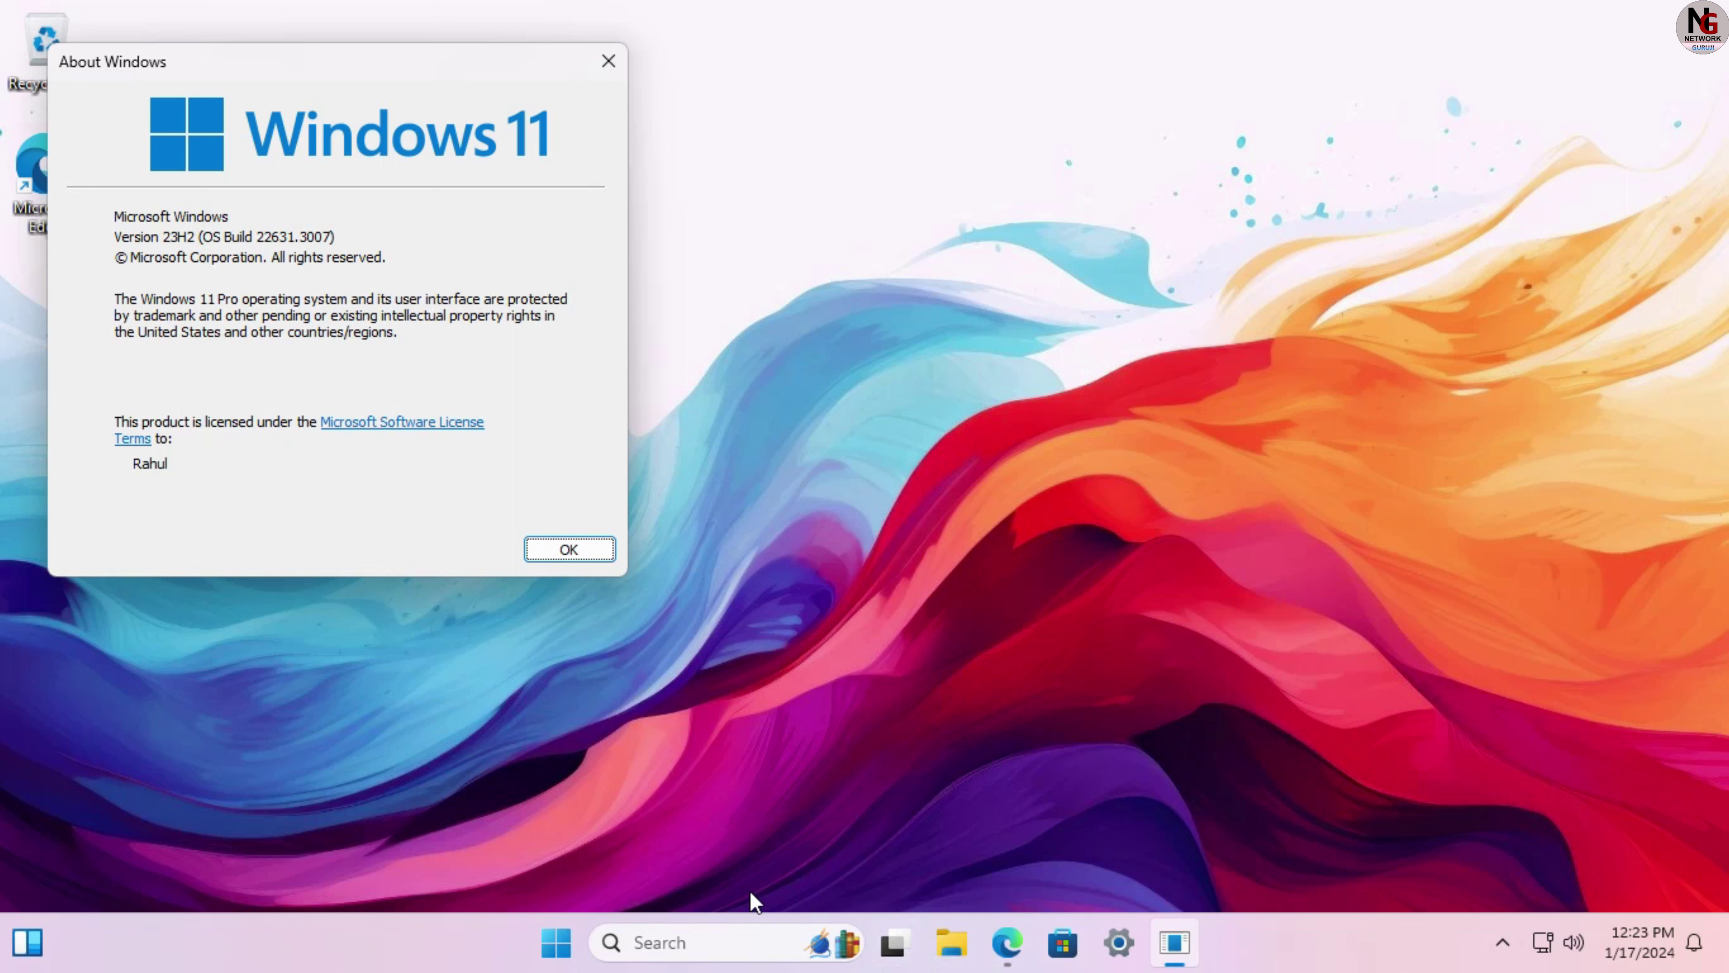
pyautogui.click(578, 545)
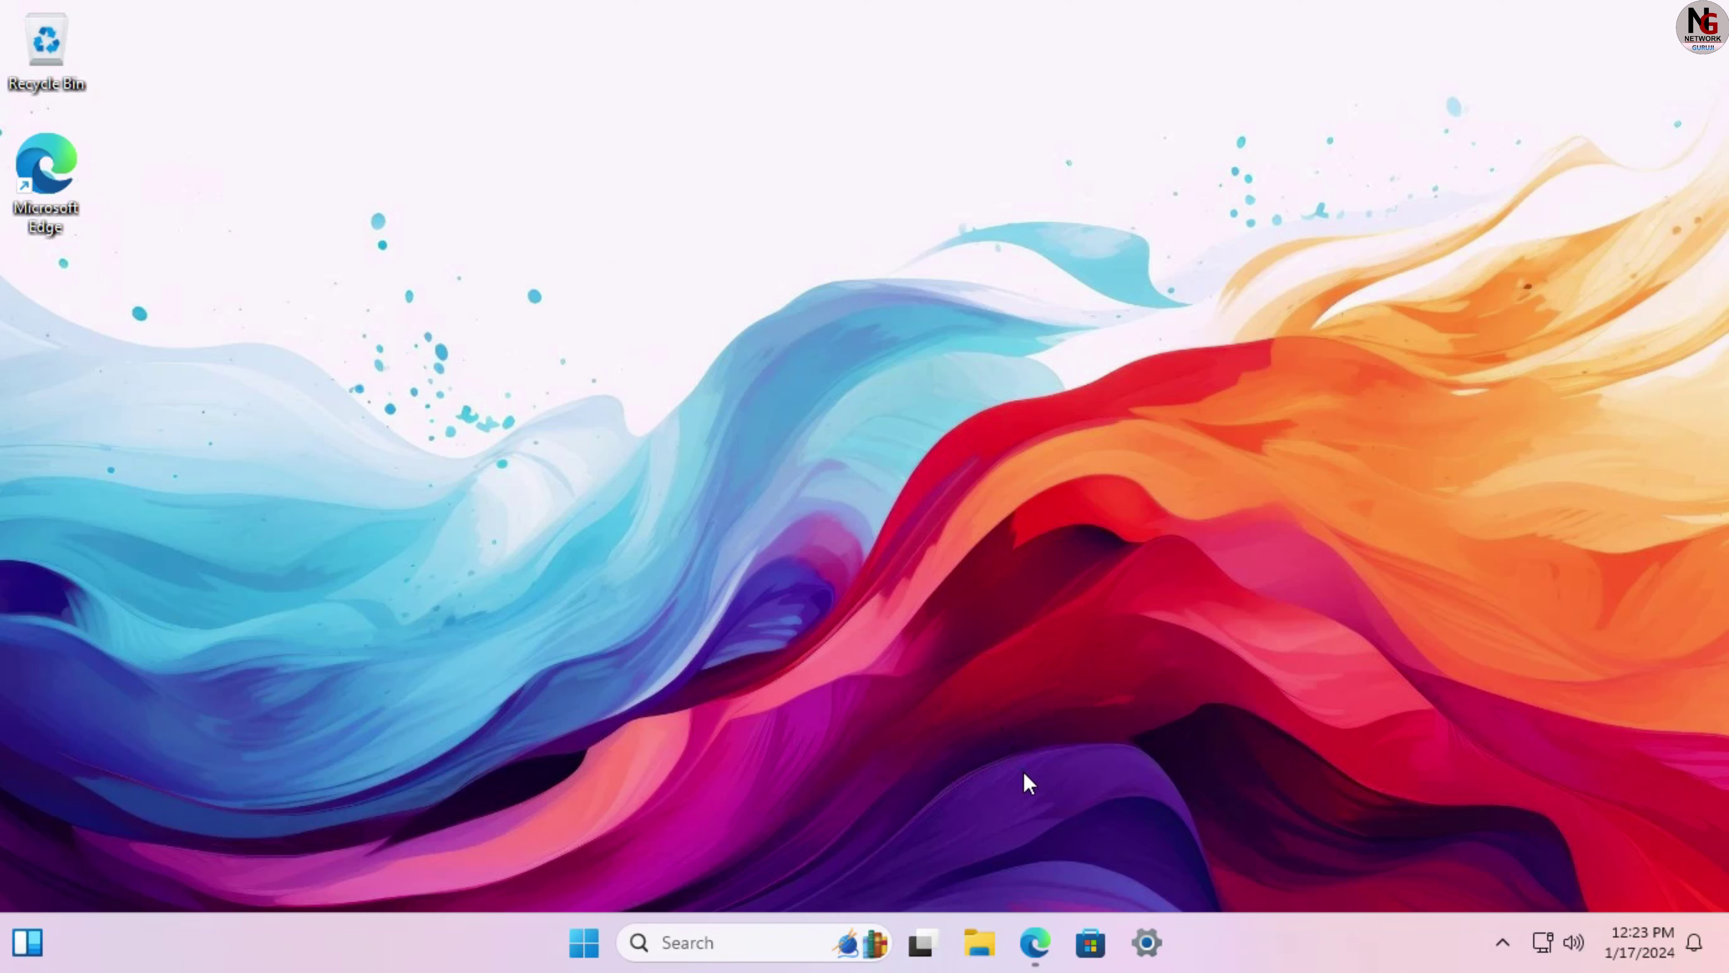
# Step: Switch to Microsoft Edge and download ViVeTool-v0.3.3.zip from the assets of the latest ViVeTool release on GitHub
pyautogui.click(1043, 954)
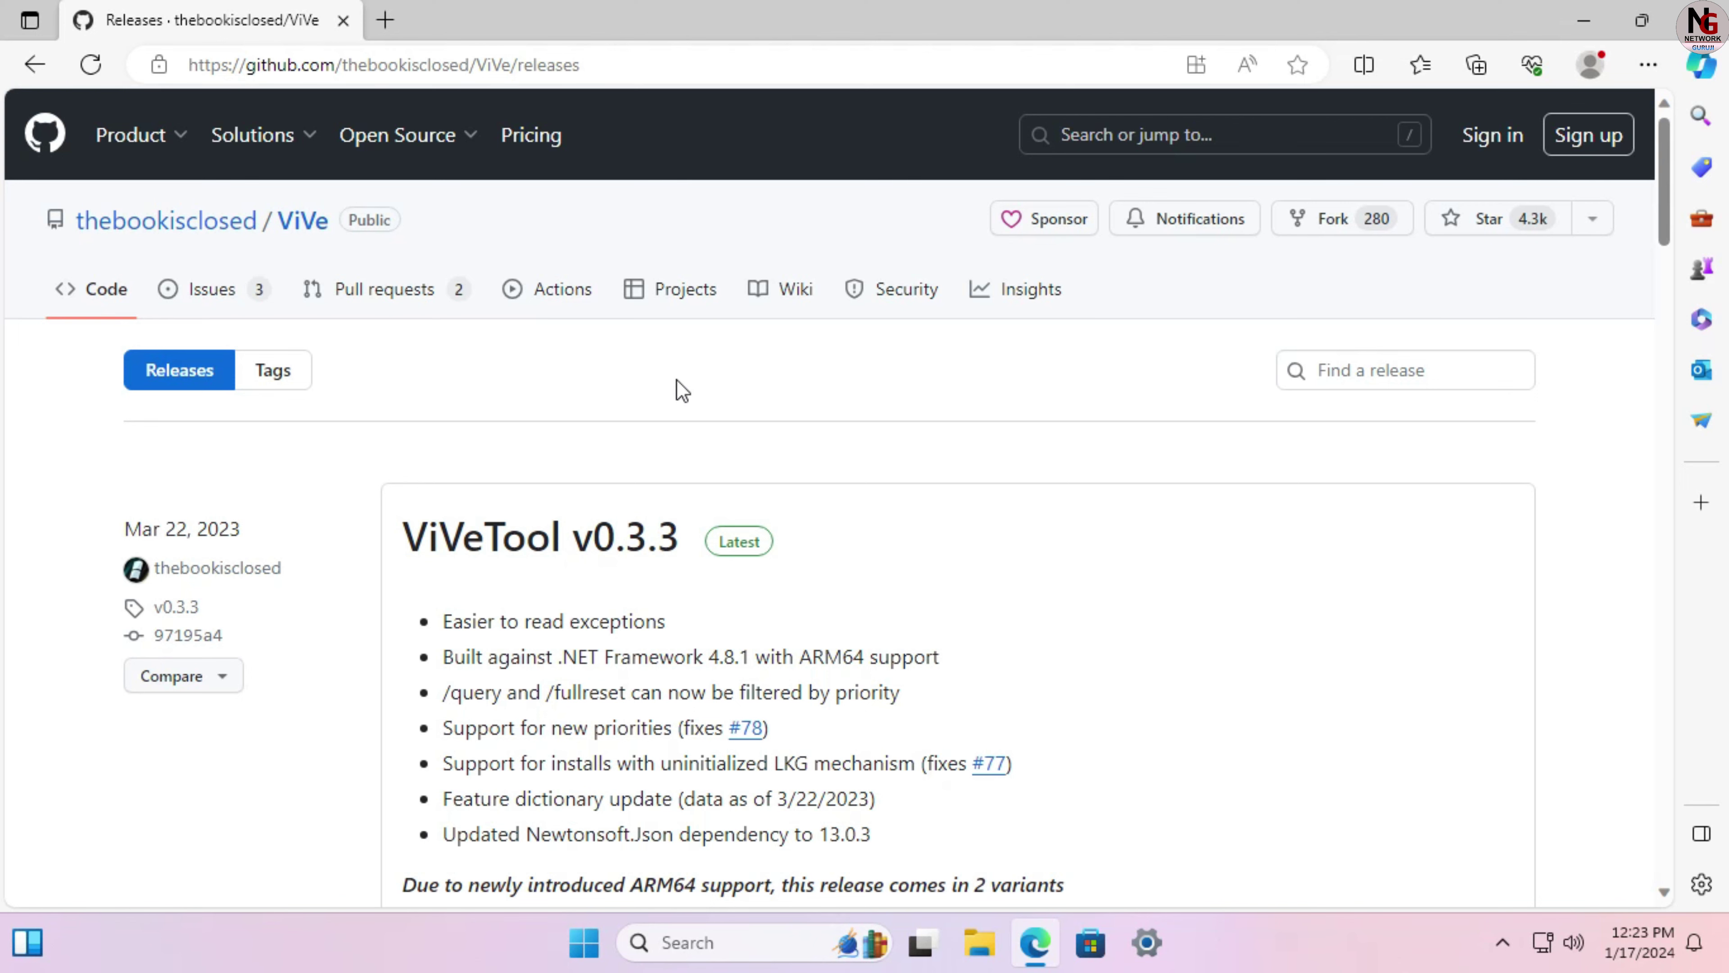
pyautogui.scroll(-5, 1245, 486)
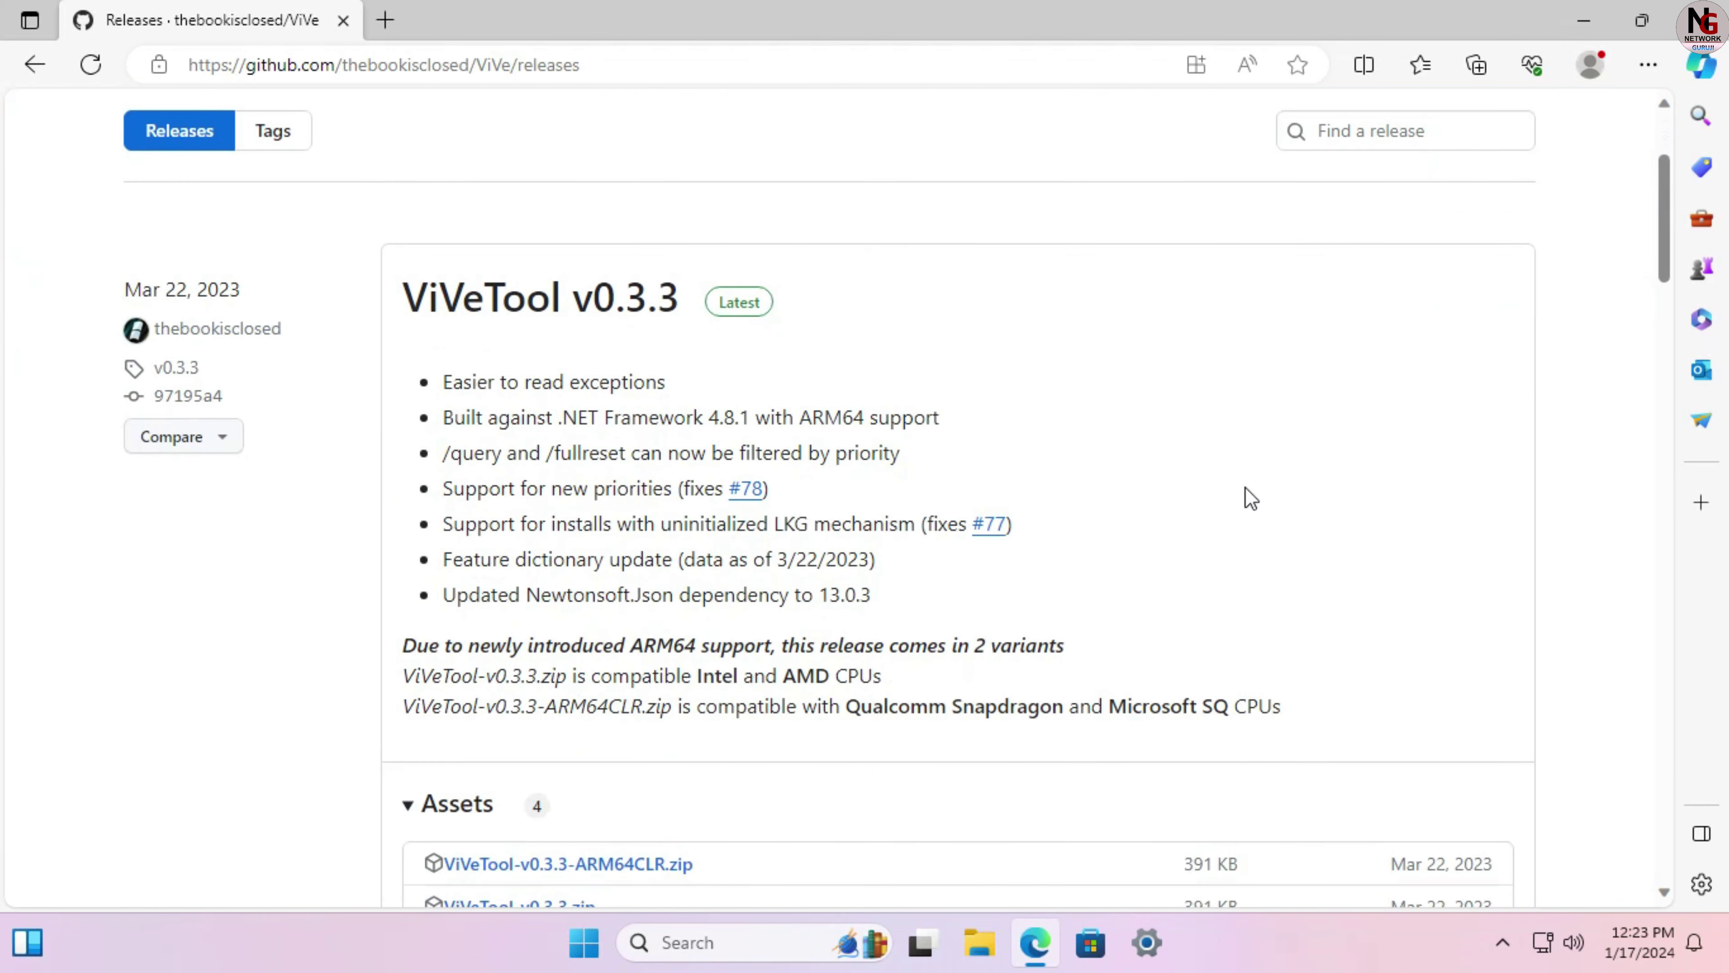
pyautogui.scroll(-1, 1250, 485)
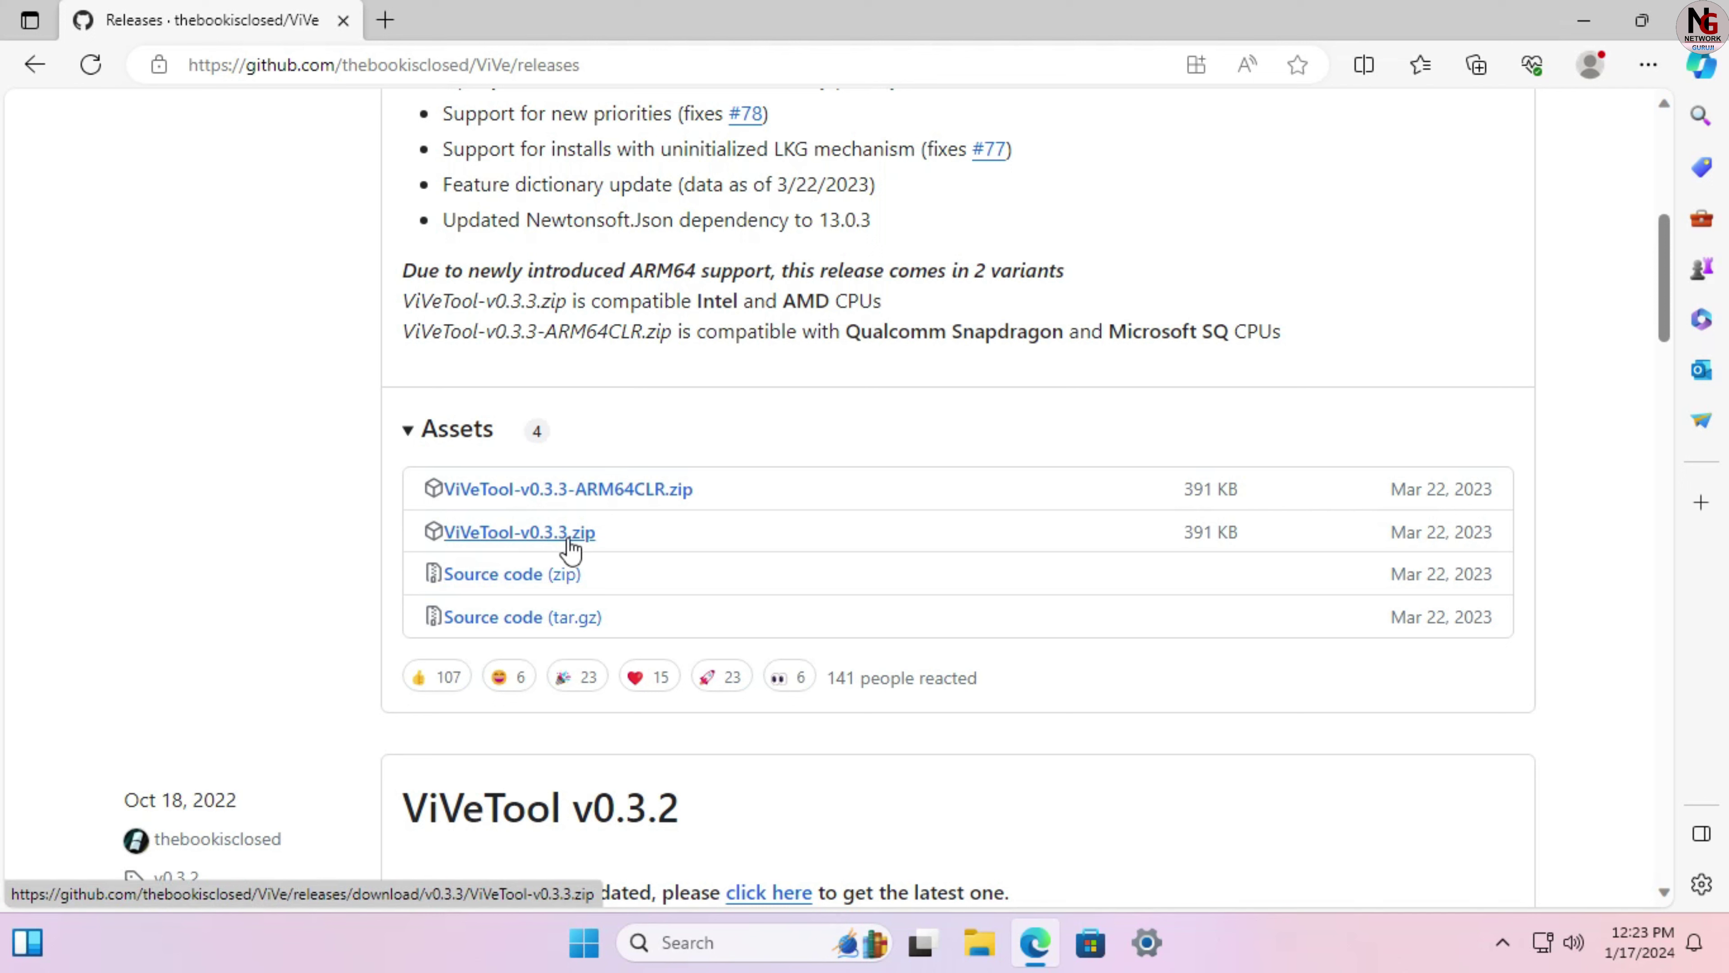
pyautogui.click(591, 545)
pyautogui.click(562, 545)
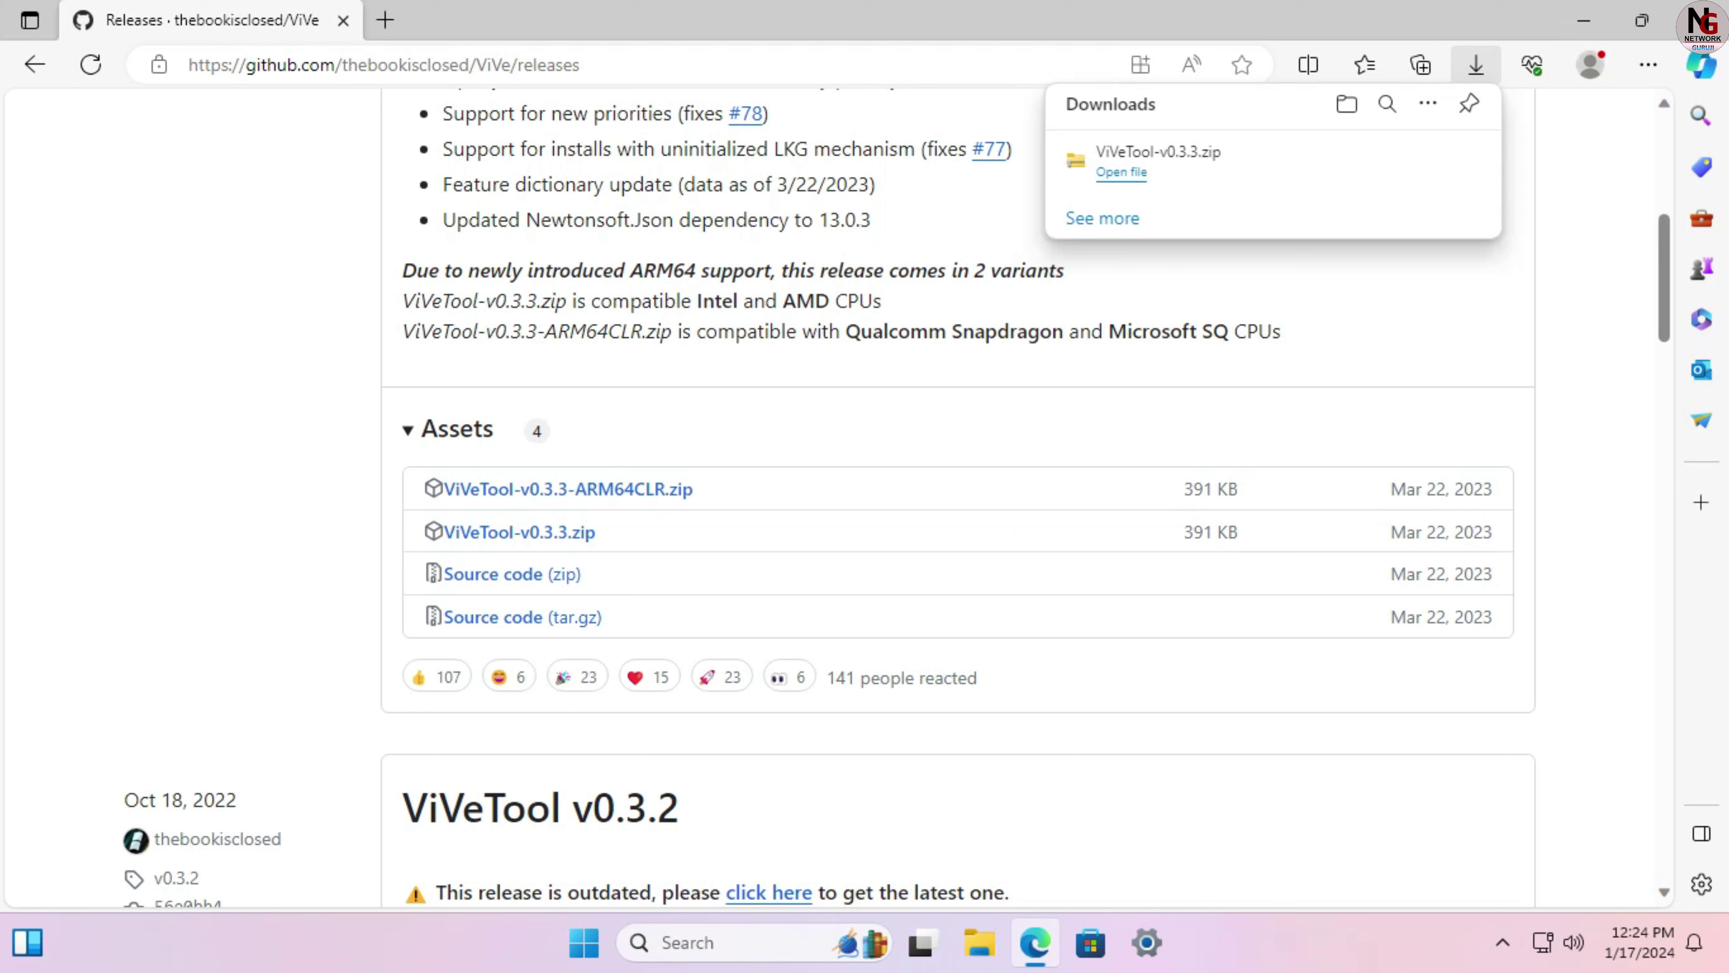
# Step: Show the downloaded ViVeTool-v0.3.3 archive in its folder, extract it there, and close the extracted folder's window
pyautogui.moveTo(1432, 178)
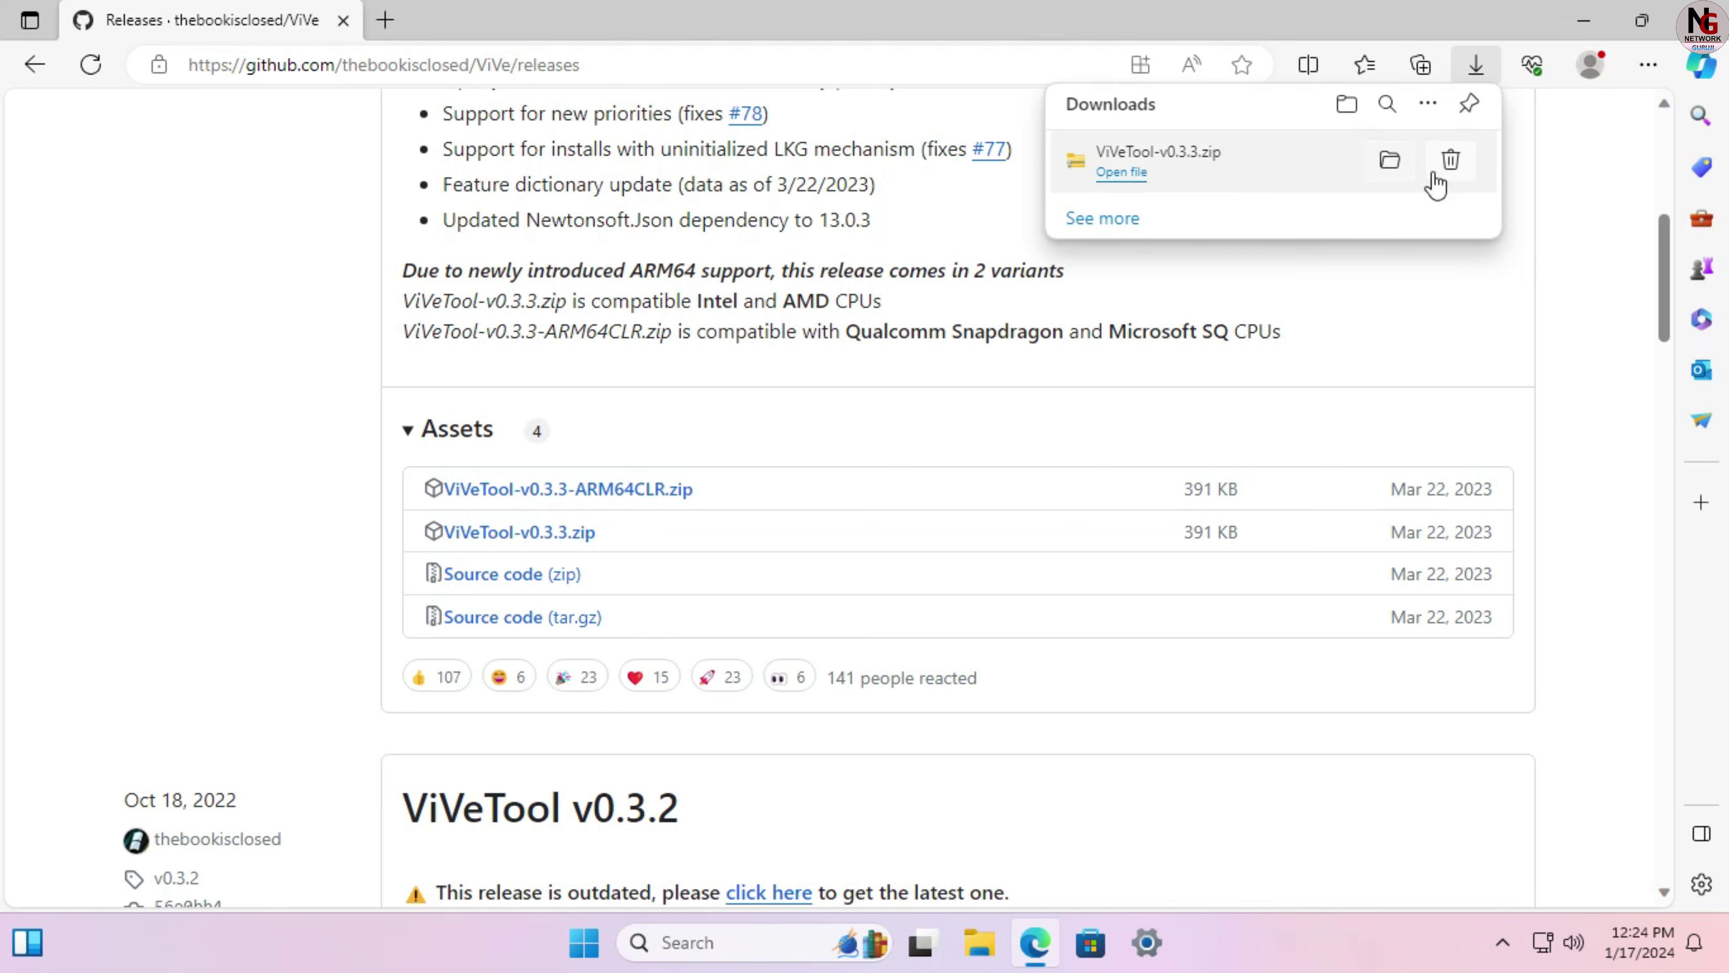
pyautogui.click(1393, 164)
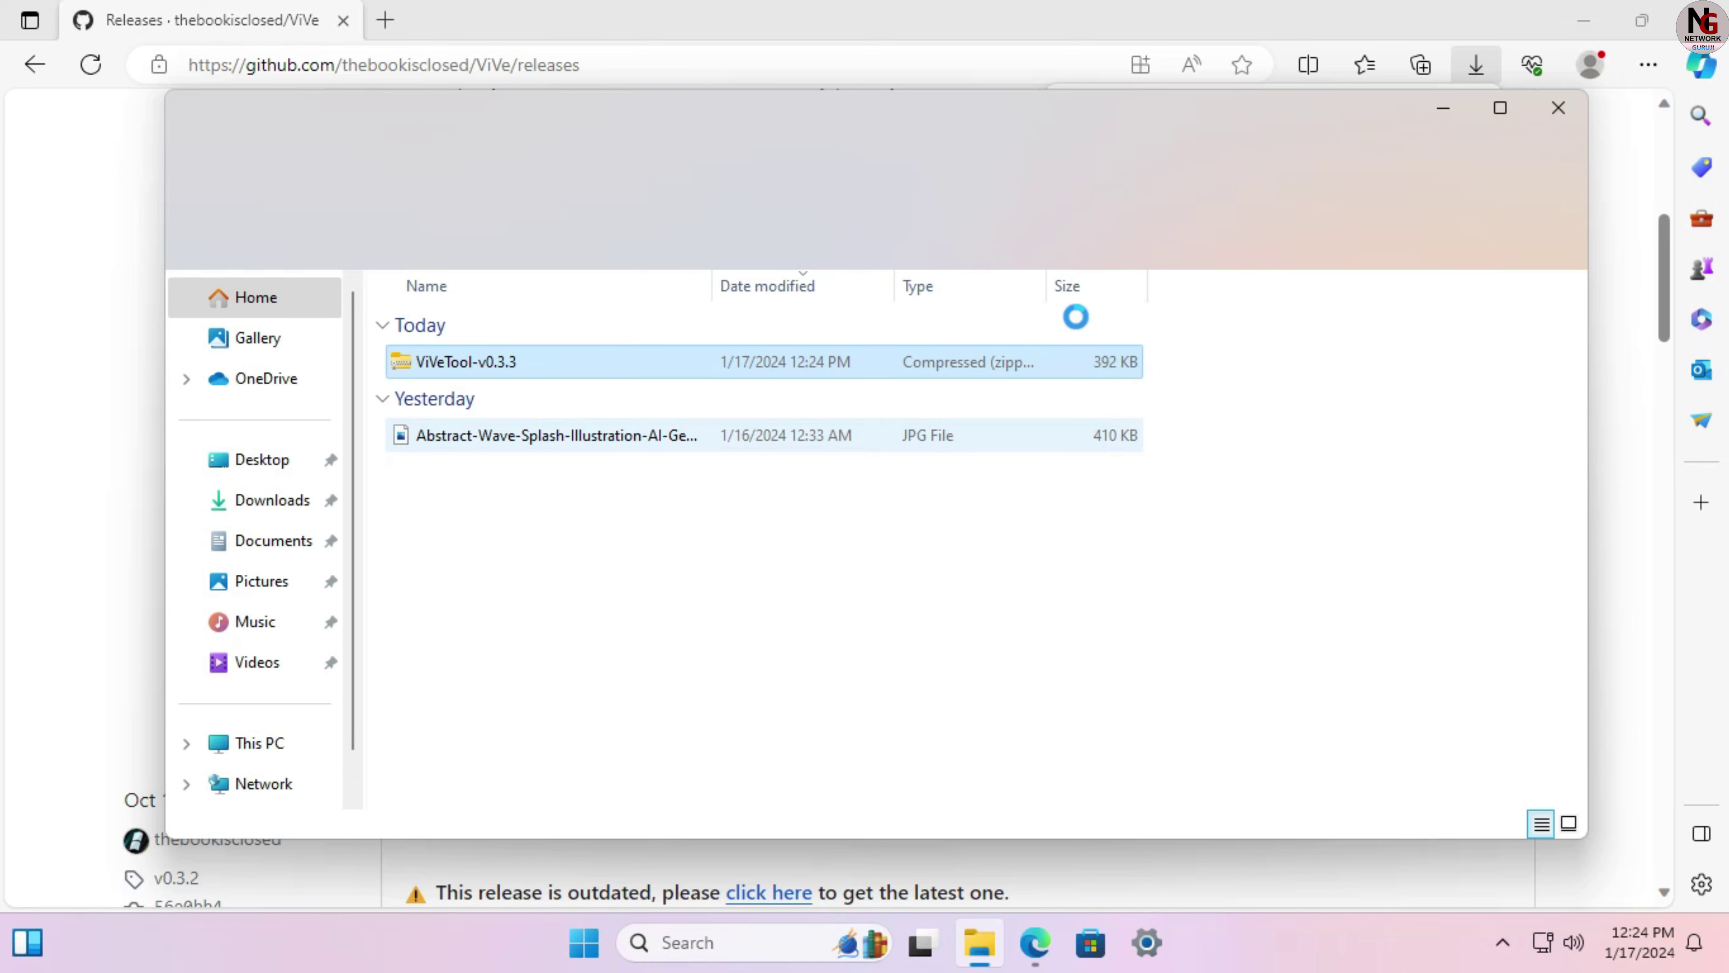
pyautogui.click(1043, 28)
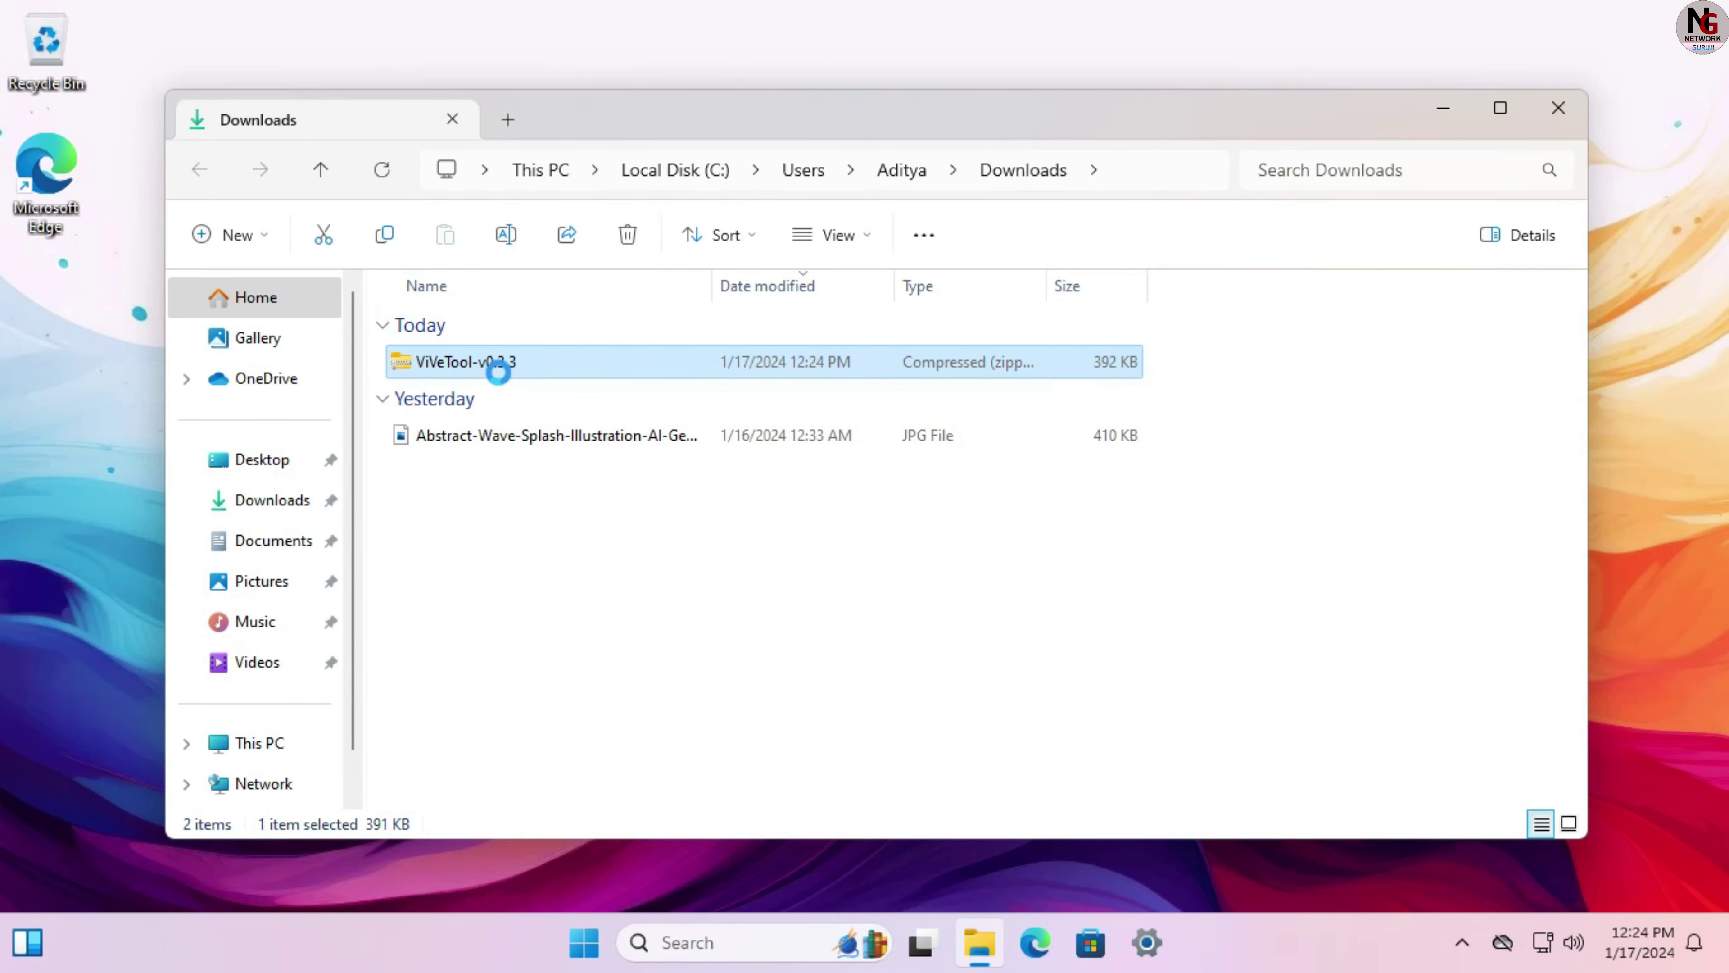
pyautogui.rightClick(529, 366)
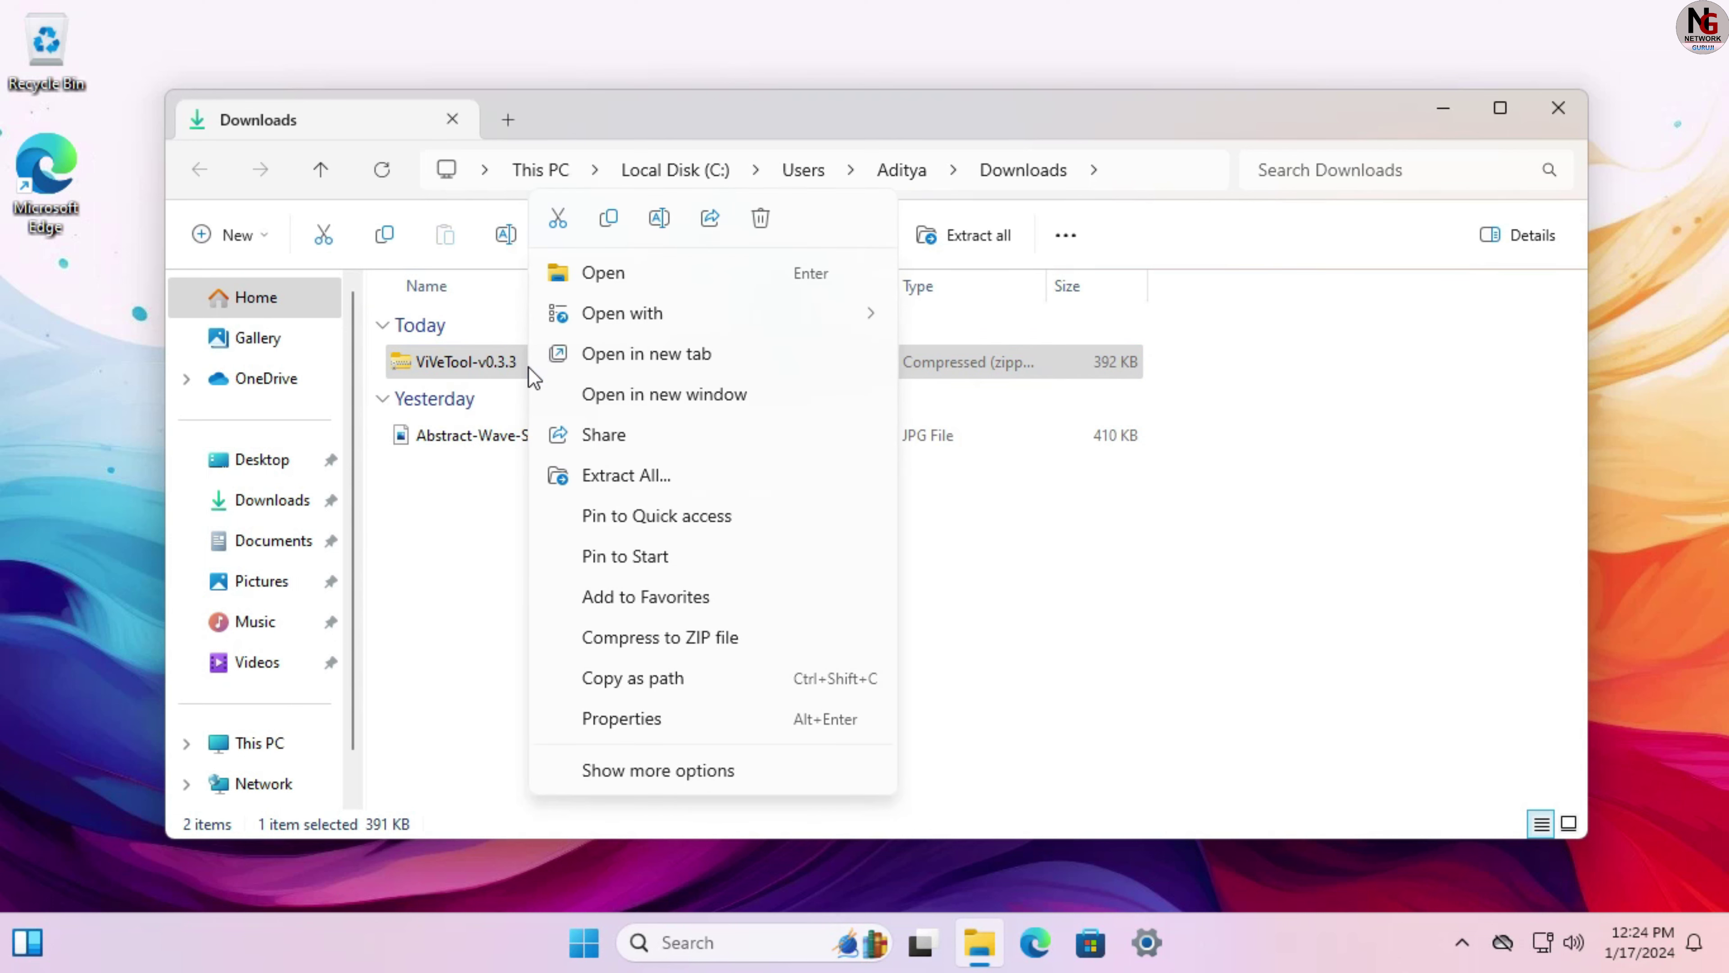
pyautogui.click(611, 476)
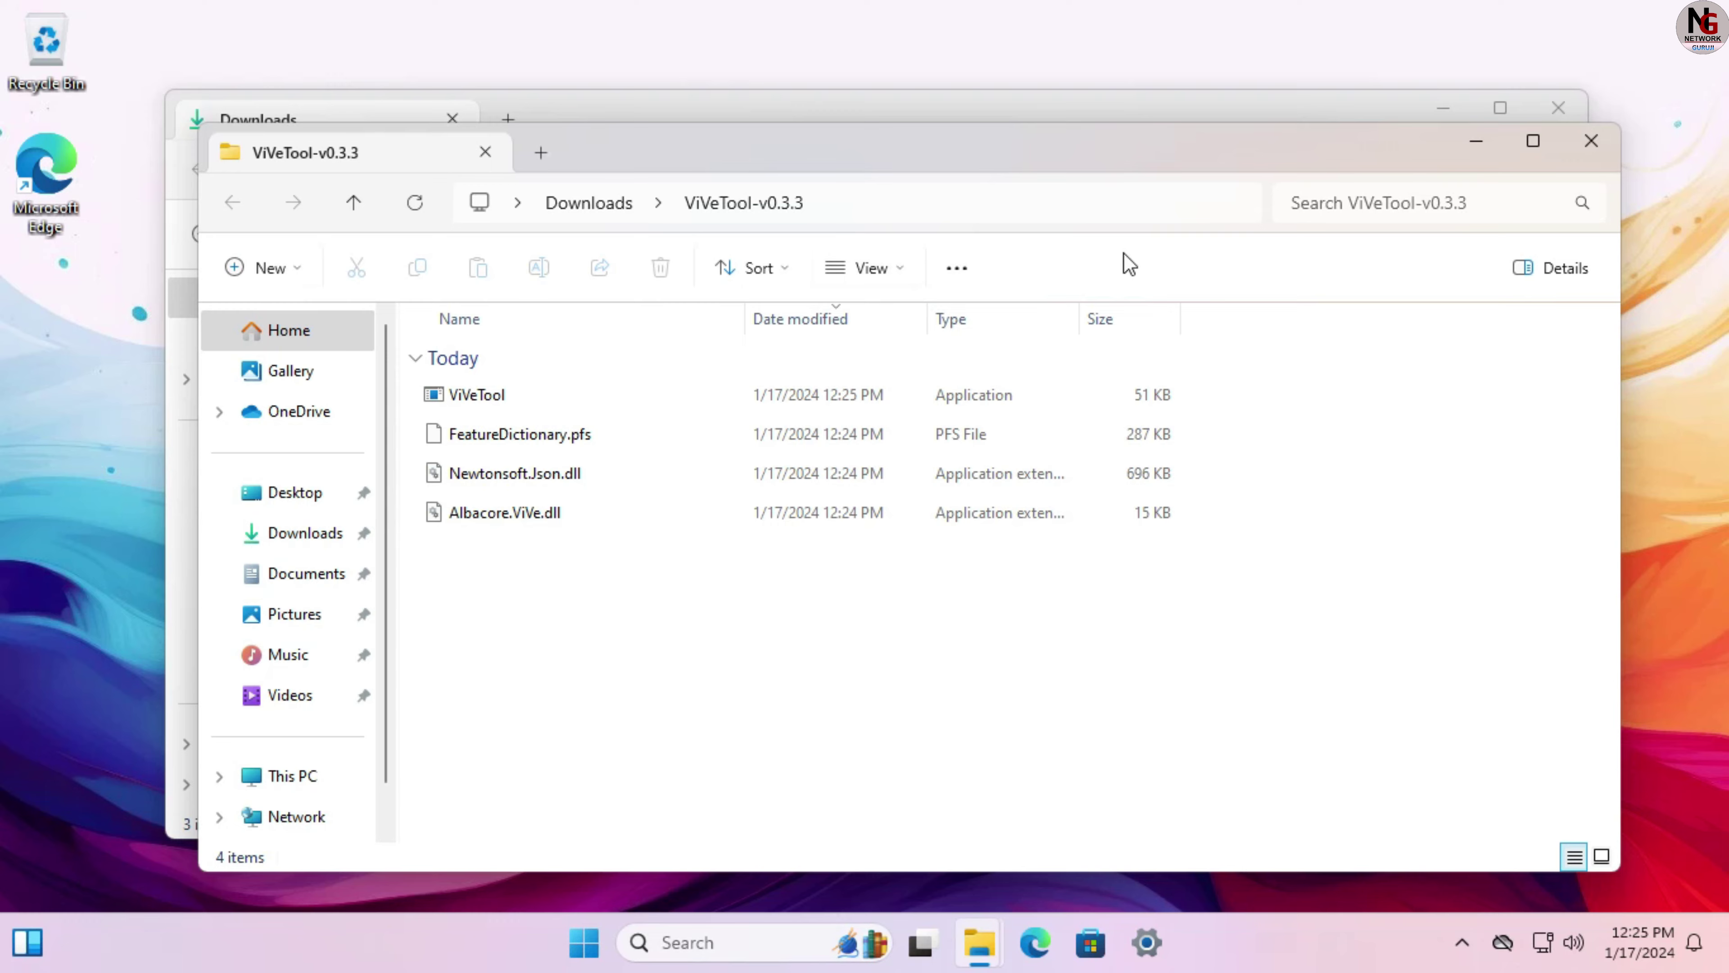
pyautogui.click(1591, 140)
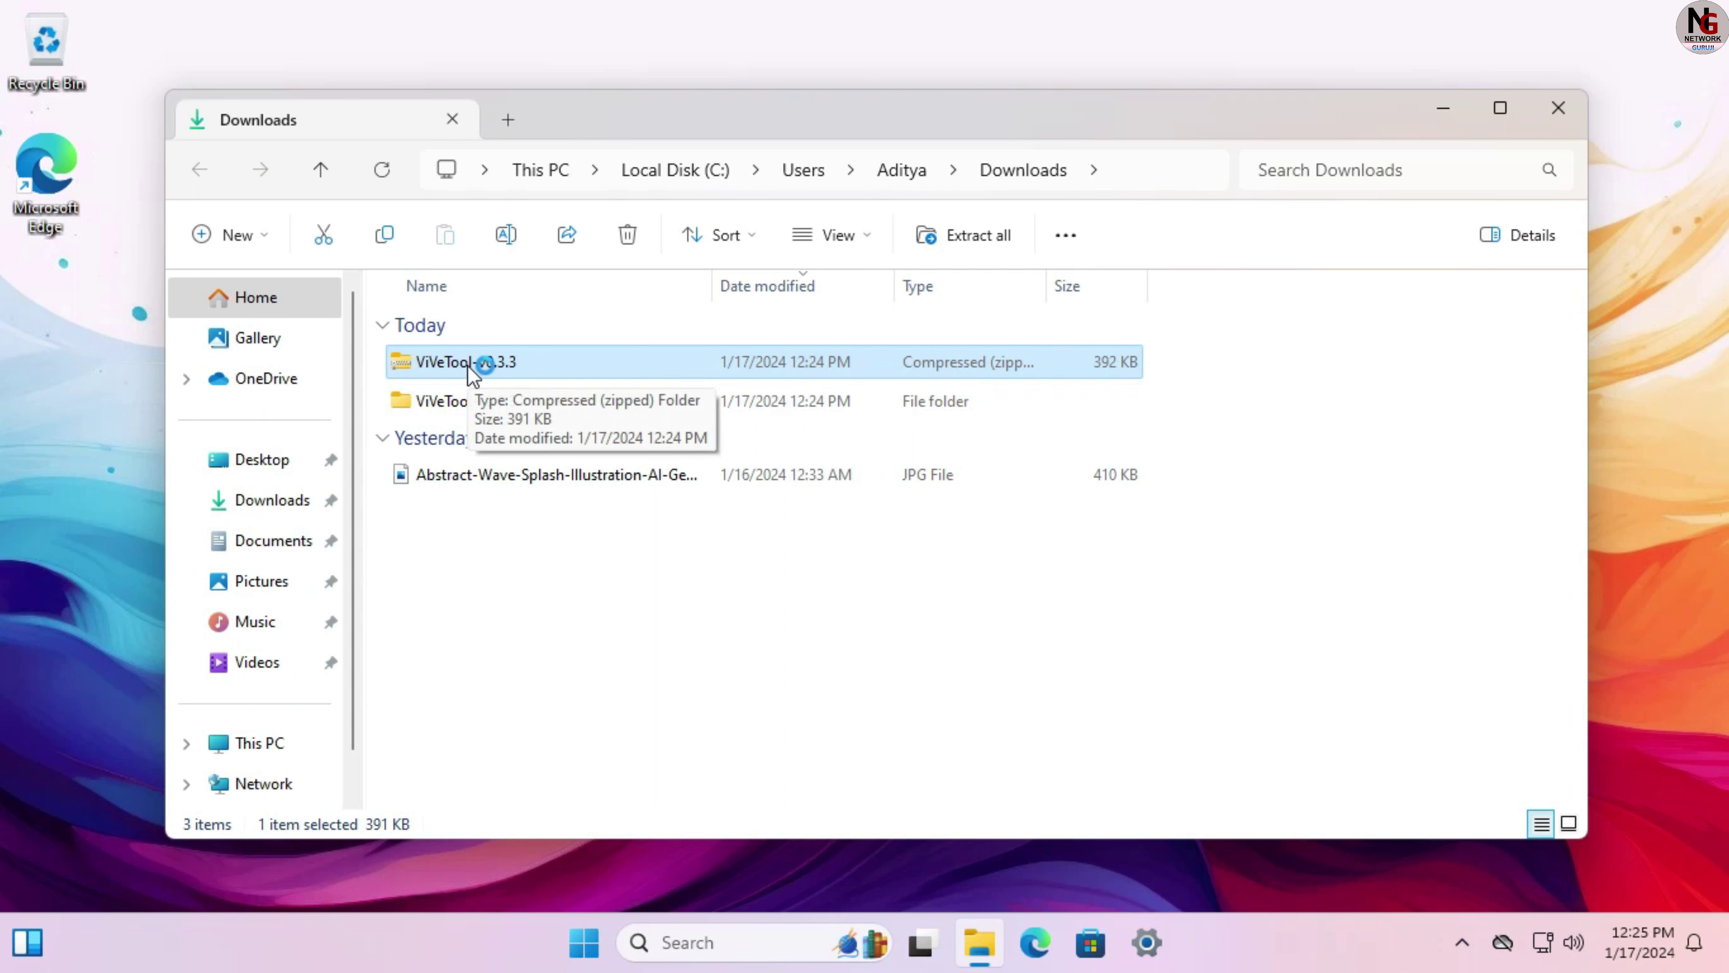
# Step: Move the extracted ViVeTool-v0.3.3 folder from Downloads to the root of Local Disk (C:)
pyautogui.click(472, 401)
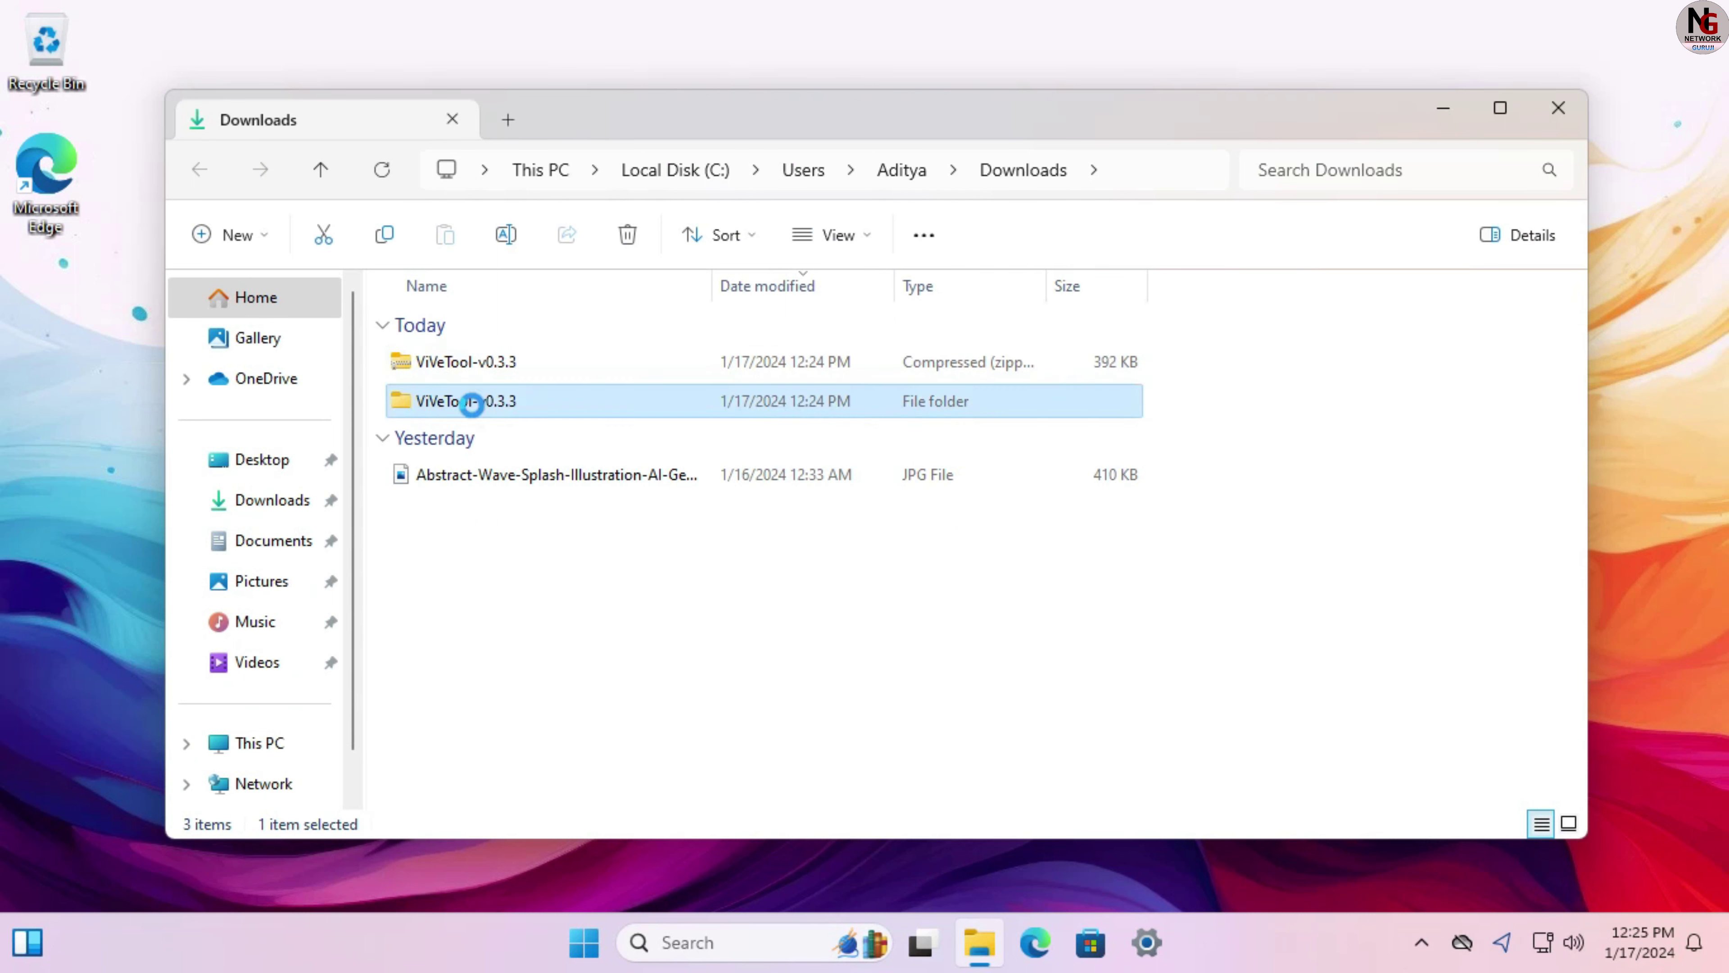
pyautogui.rightClick(473, 407)
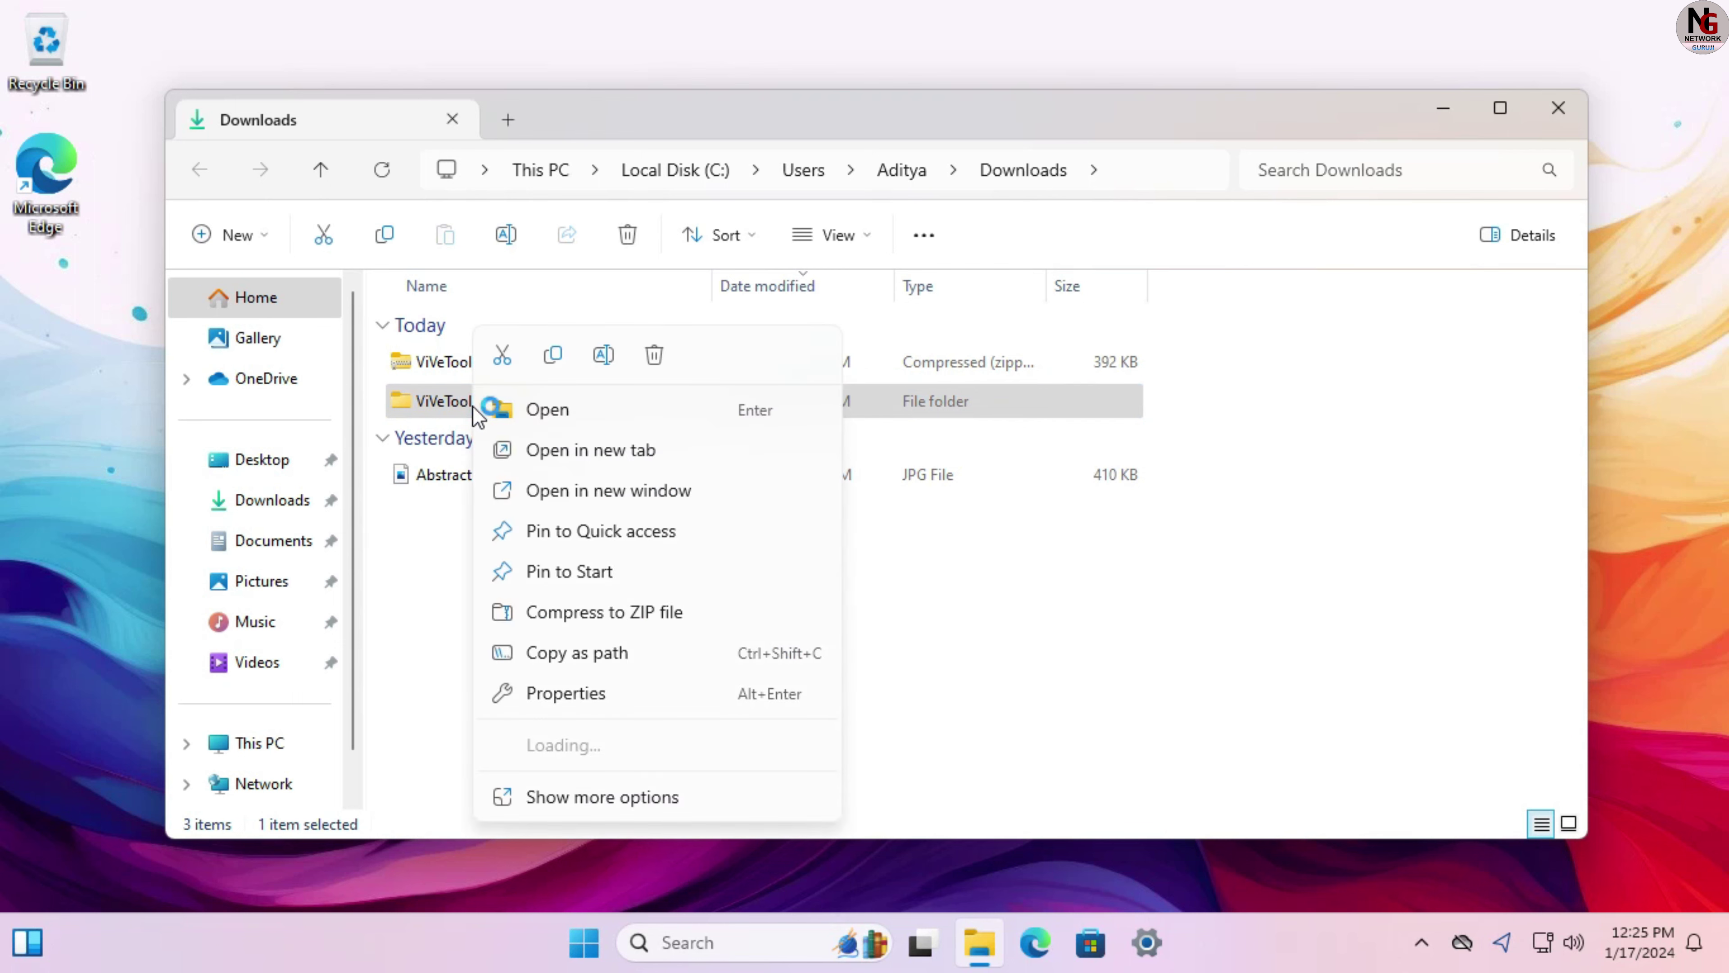
pyautogui.click(503, 361)
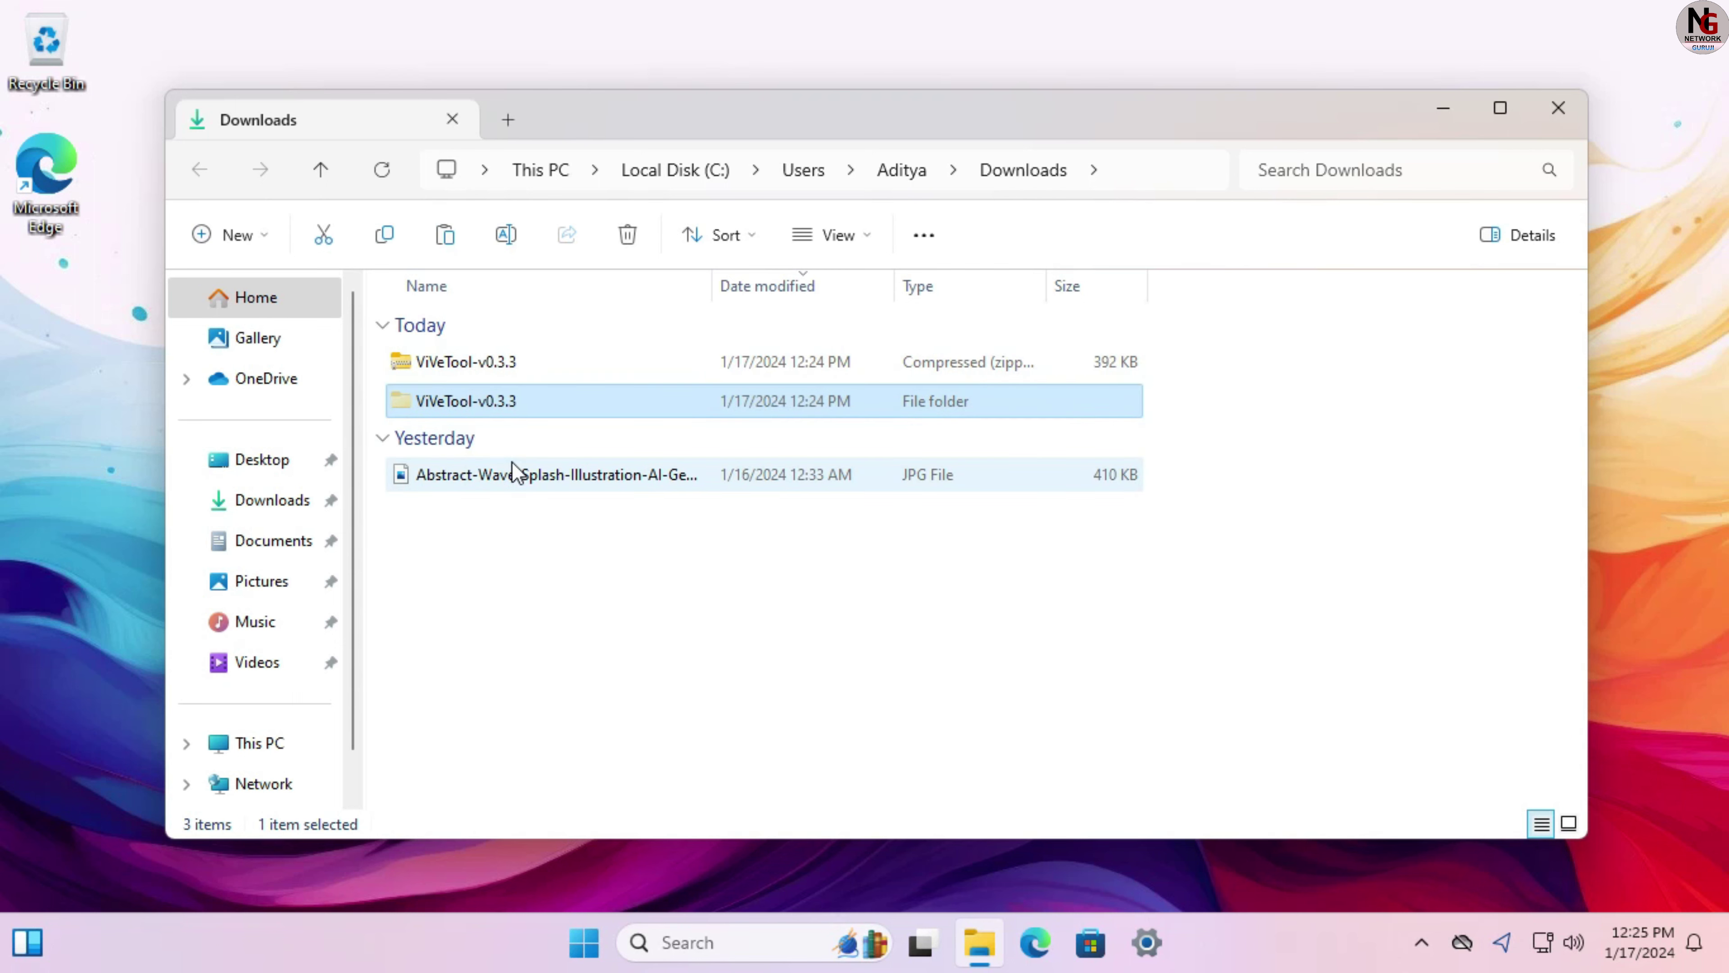
pyautogui.click(253, 762)
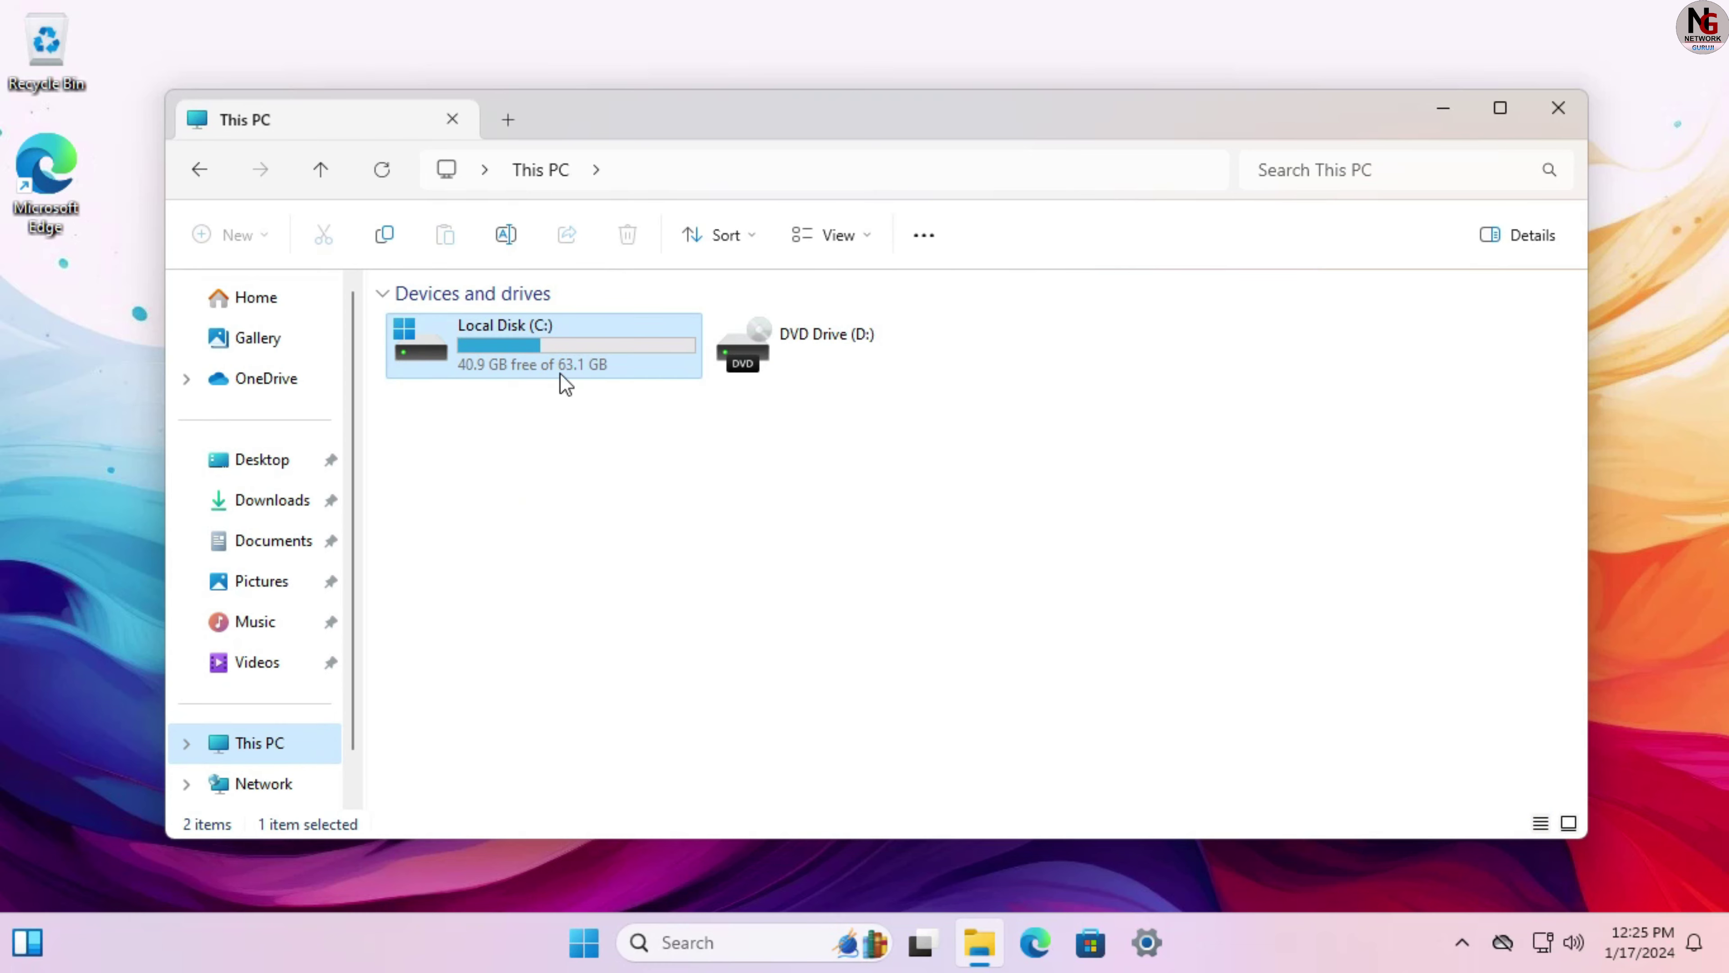
pyautogui.doubleClick(563, 368)
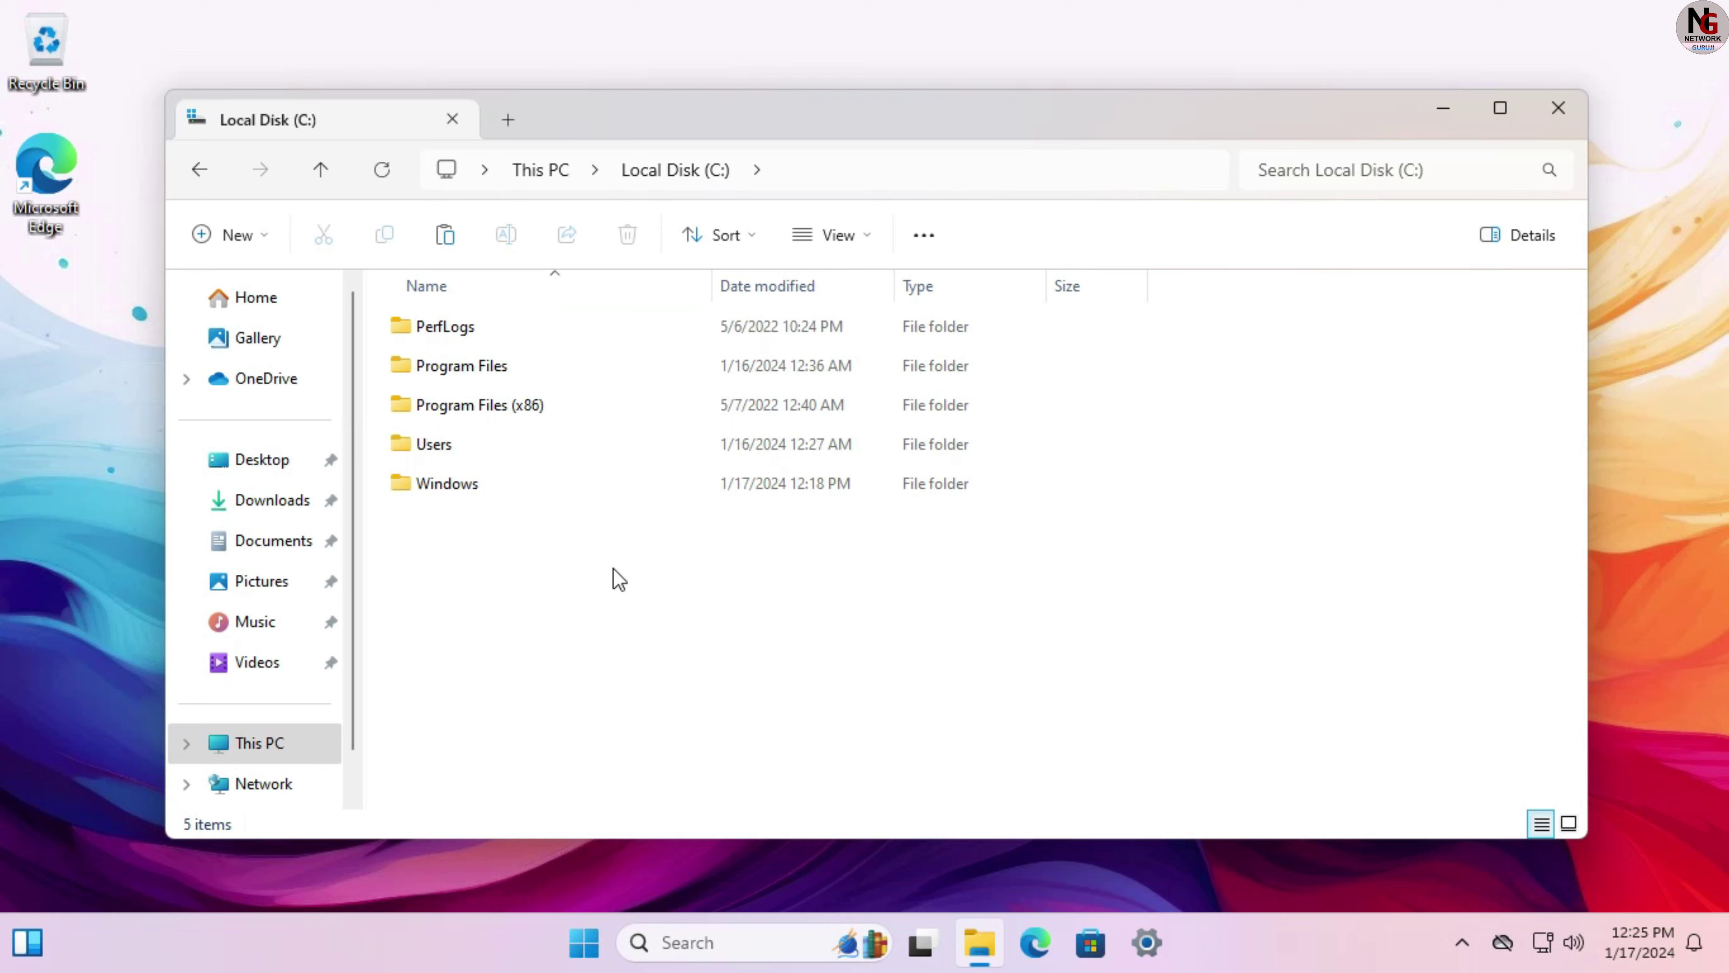
pyautogui.rightClick(613, 567)
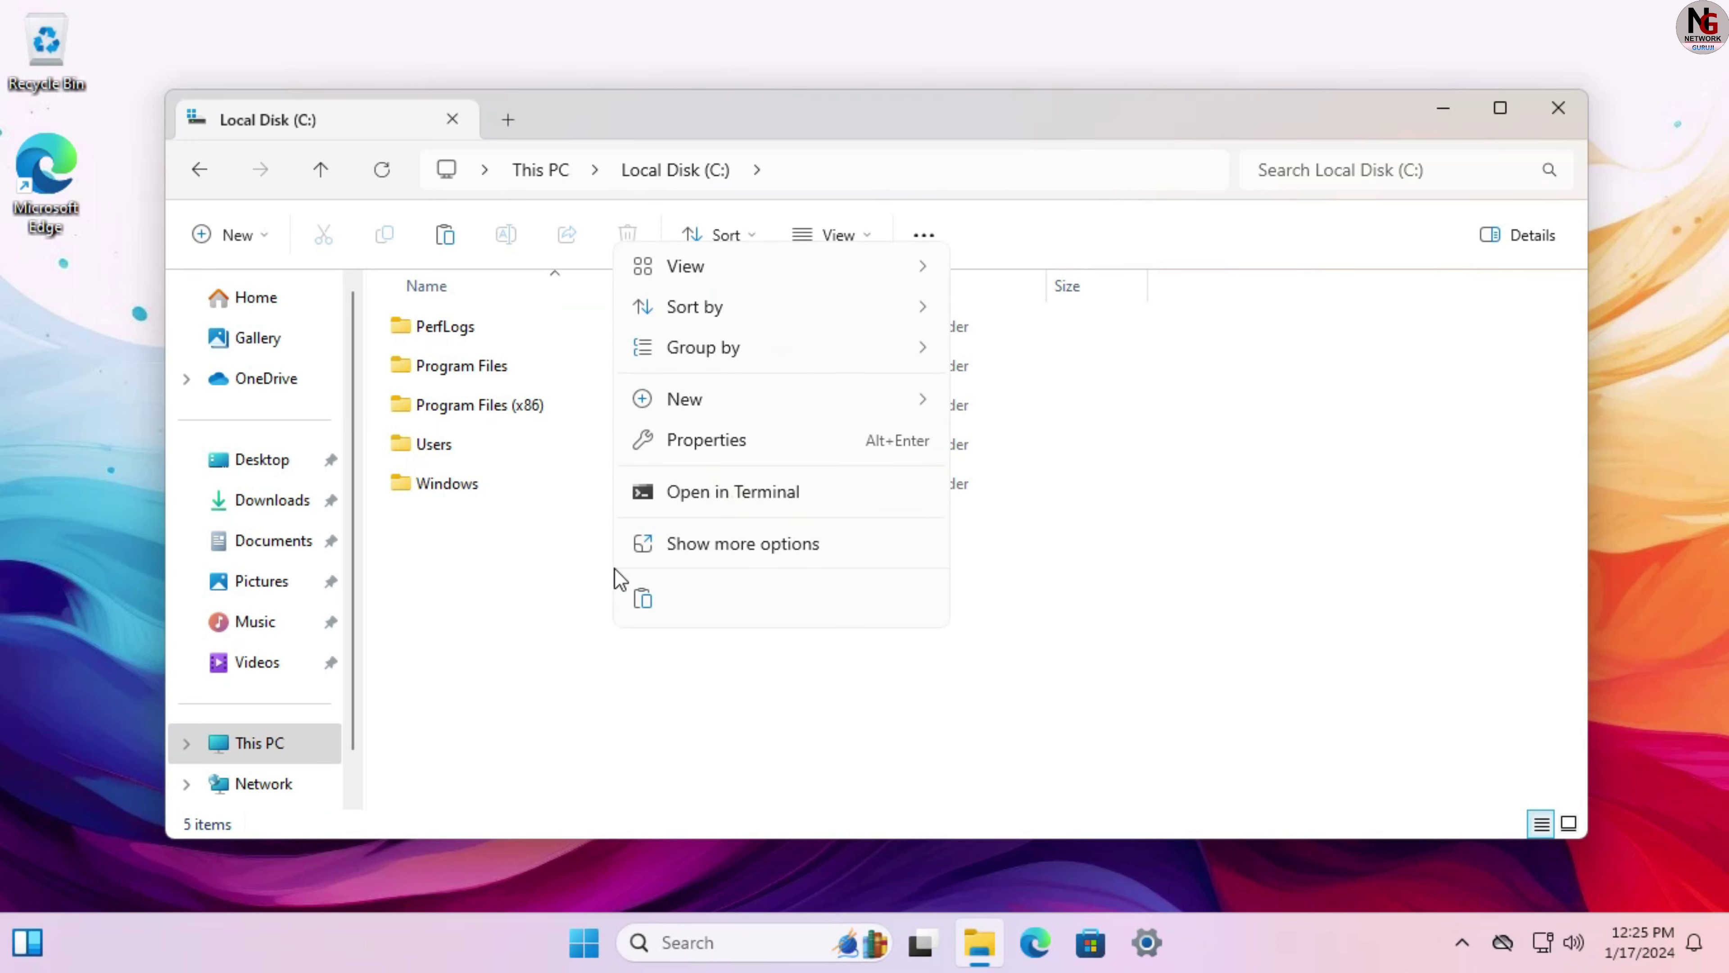
pyautogui.click(644, 601)
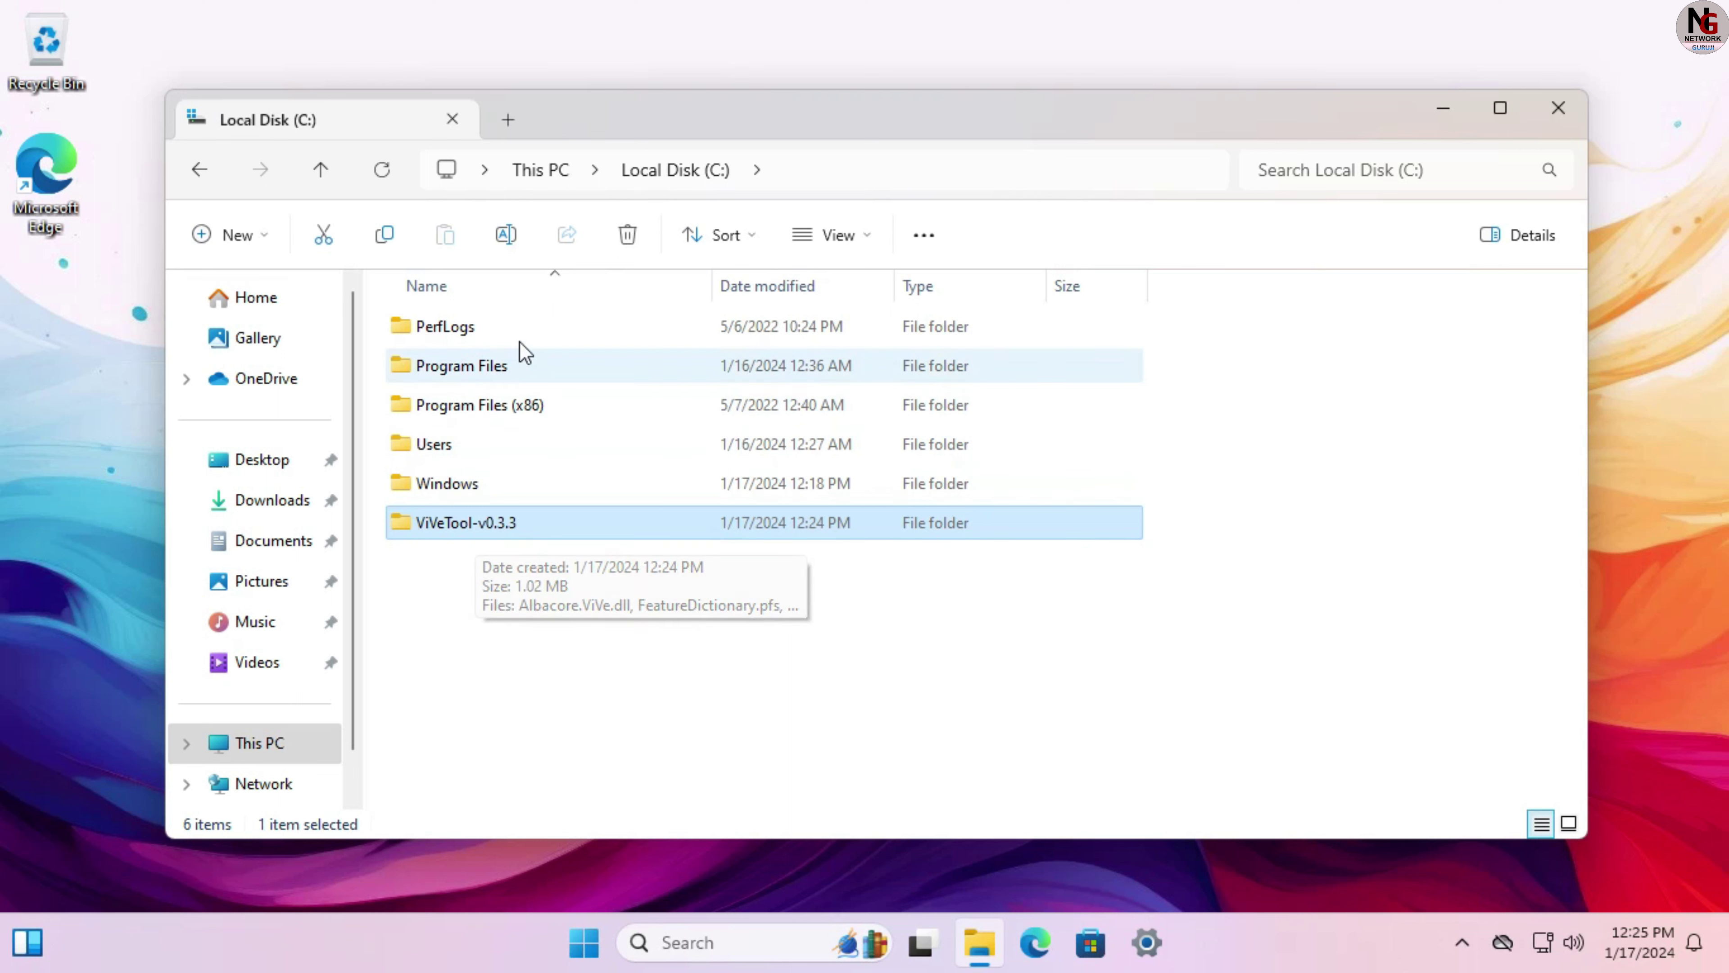
# Step: Rename the ViVeTool-v0.3.3 folder as ViVeTool, open it to check its files, and close the File Explorer window
pyautogui.click(506, 244)
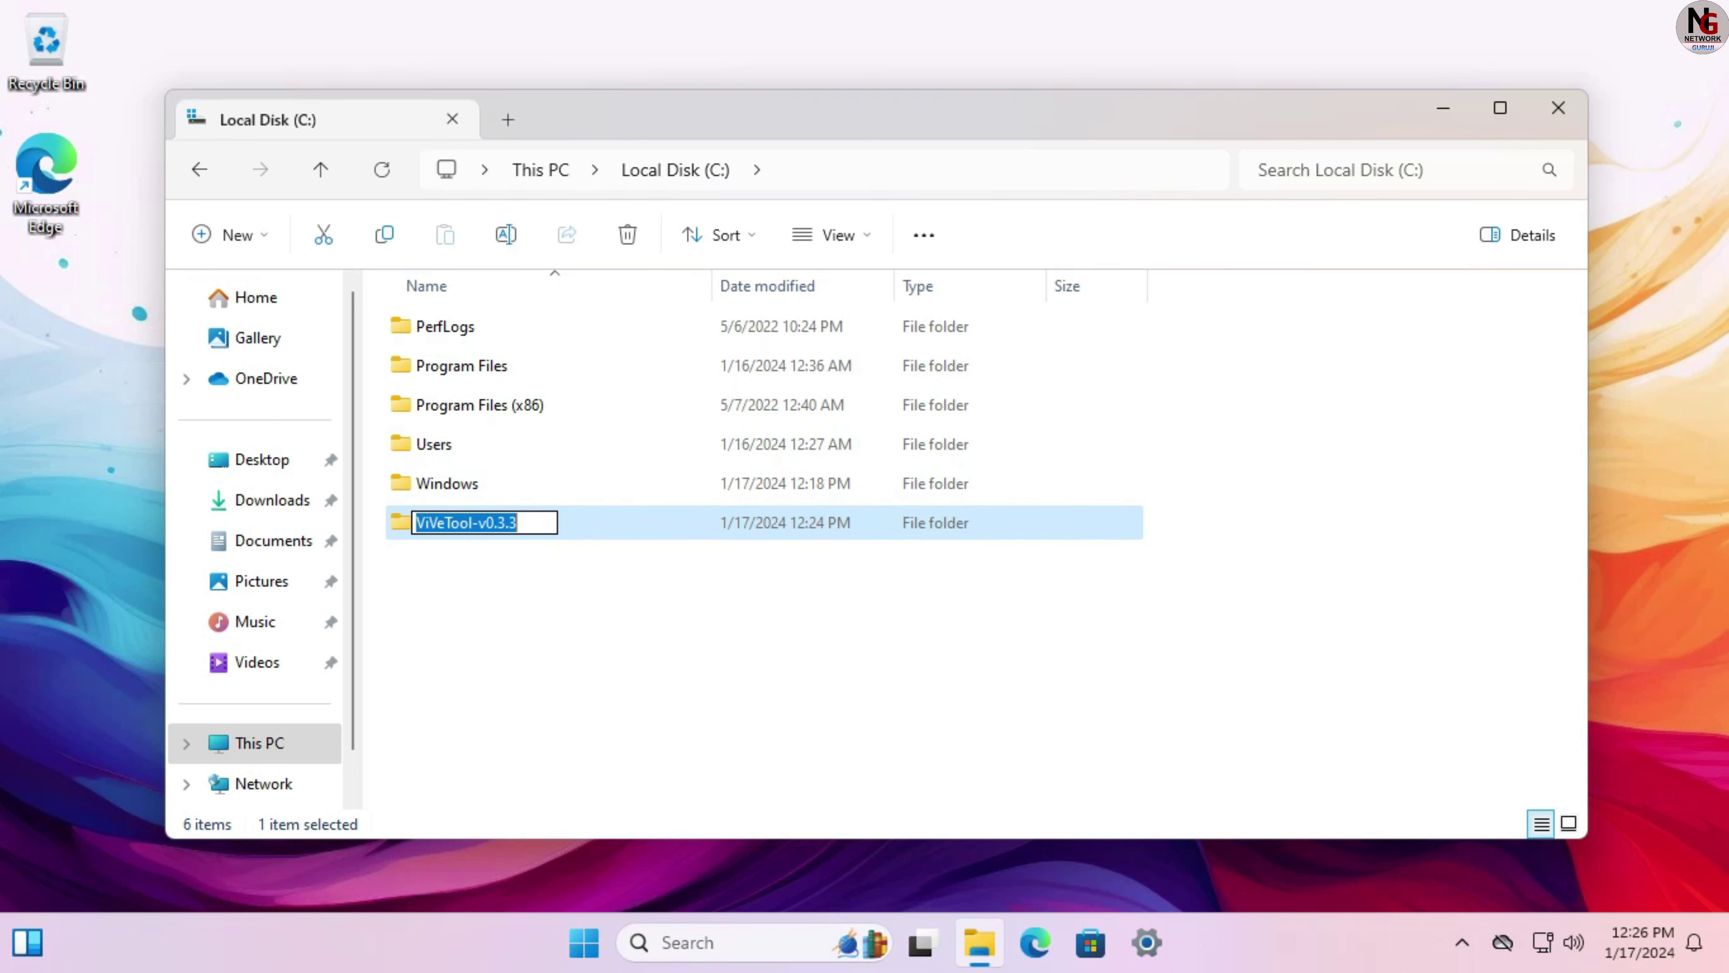
pyautogui.press('End')
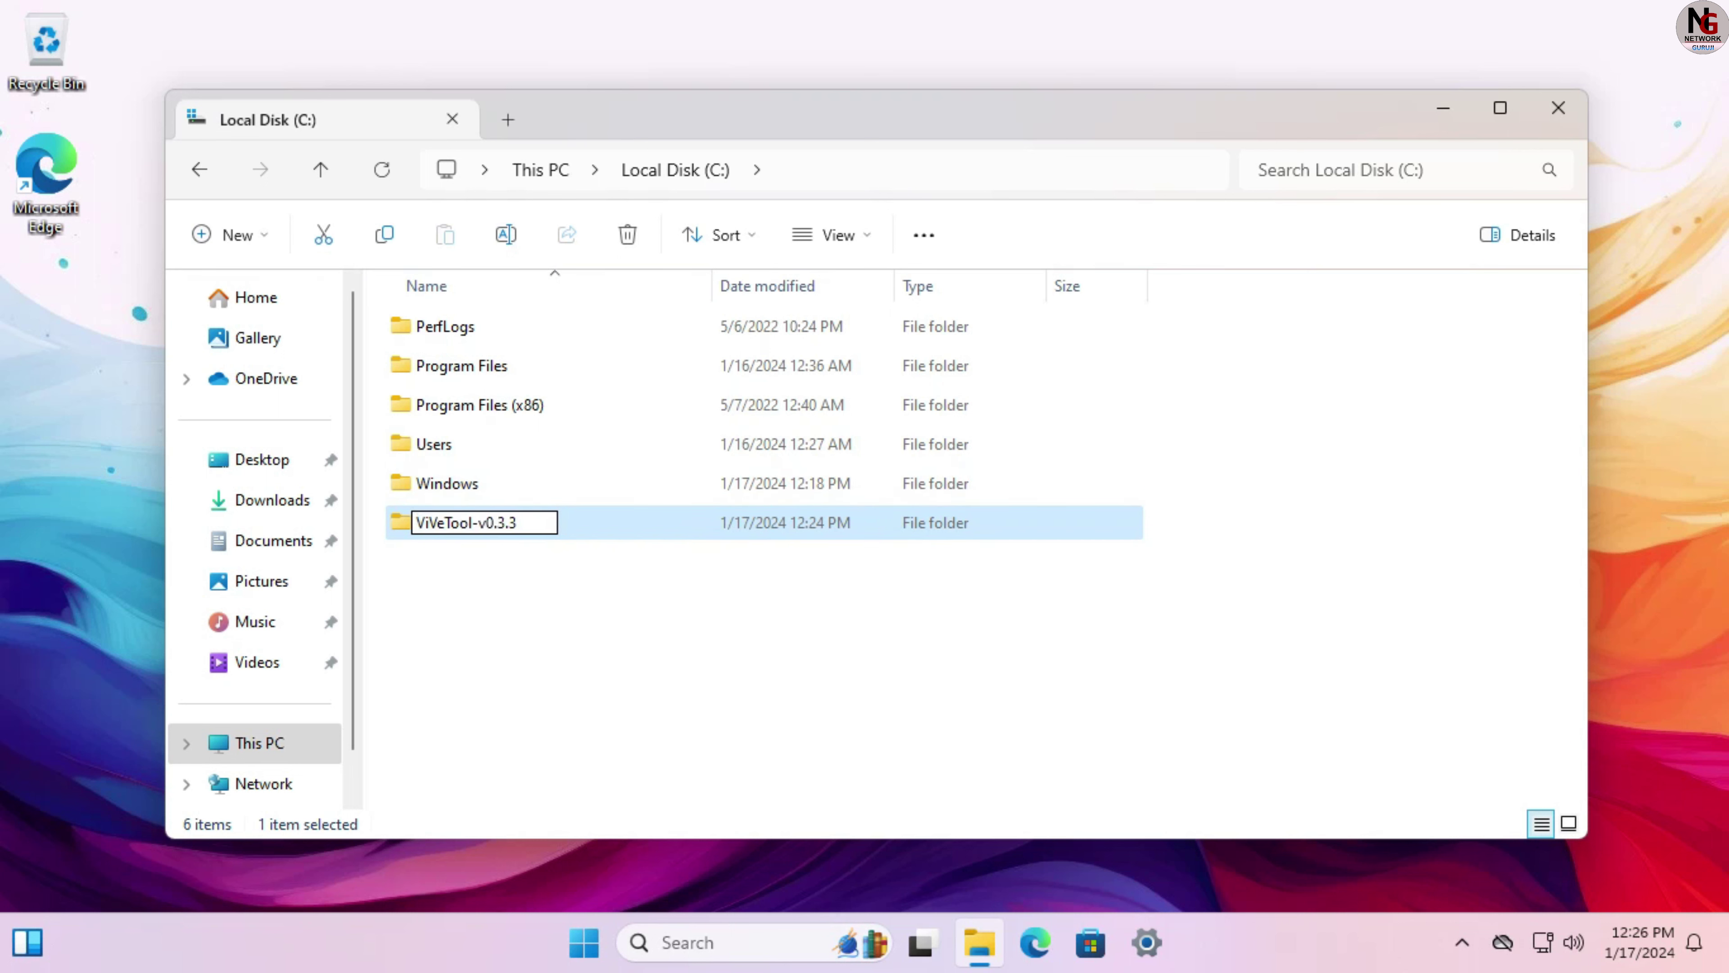
pyautogui.press('BackSpace')
pyautogui.press('BackSpace')
pyautogui.press('BackSpace')
pyautogui.press('BackSpace')
pyautogui.press('BackSpace')
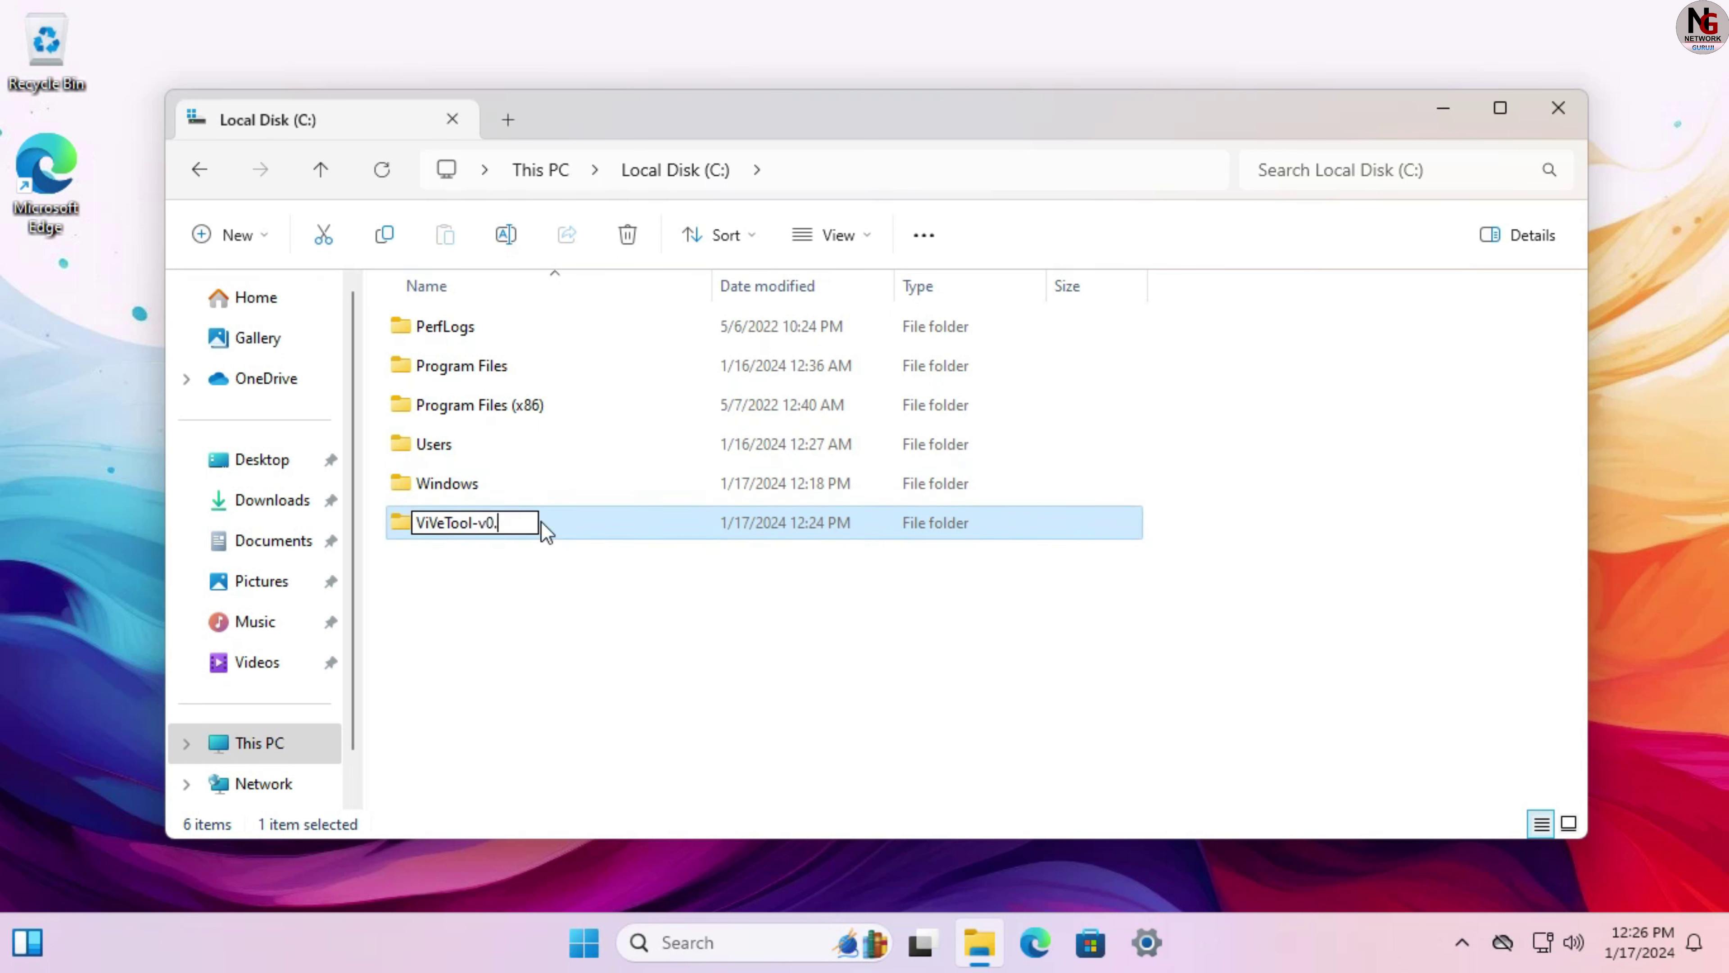
pyautogui.press('BackSpace')
pyautogui.press('BackSpace')
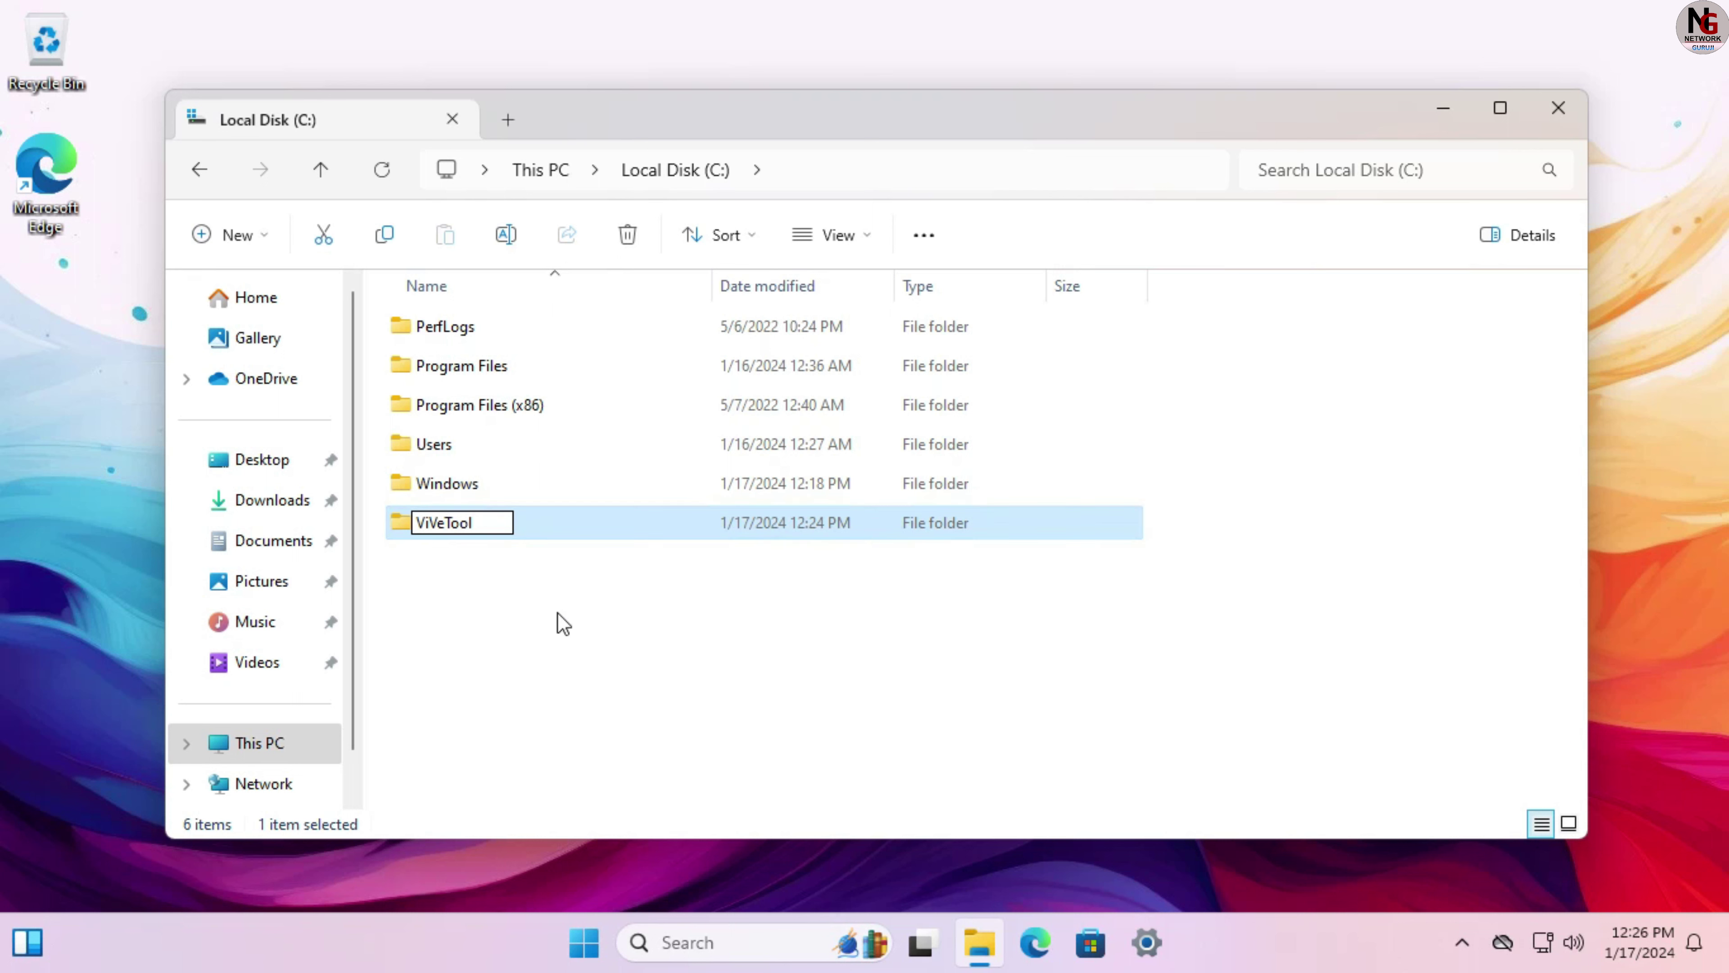
pyautogui.click(556, 618)
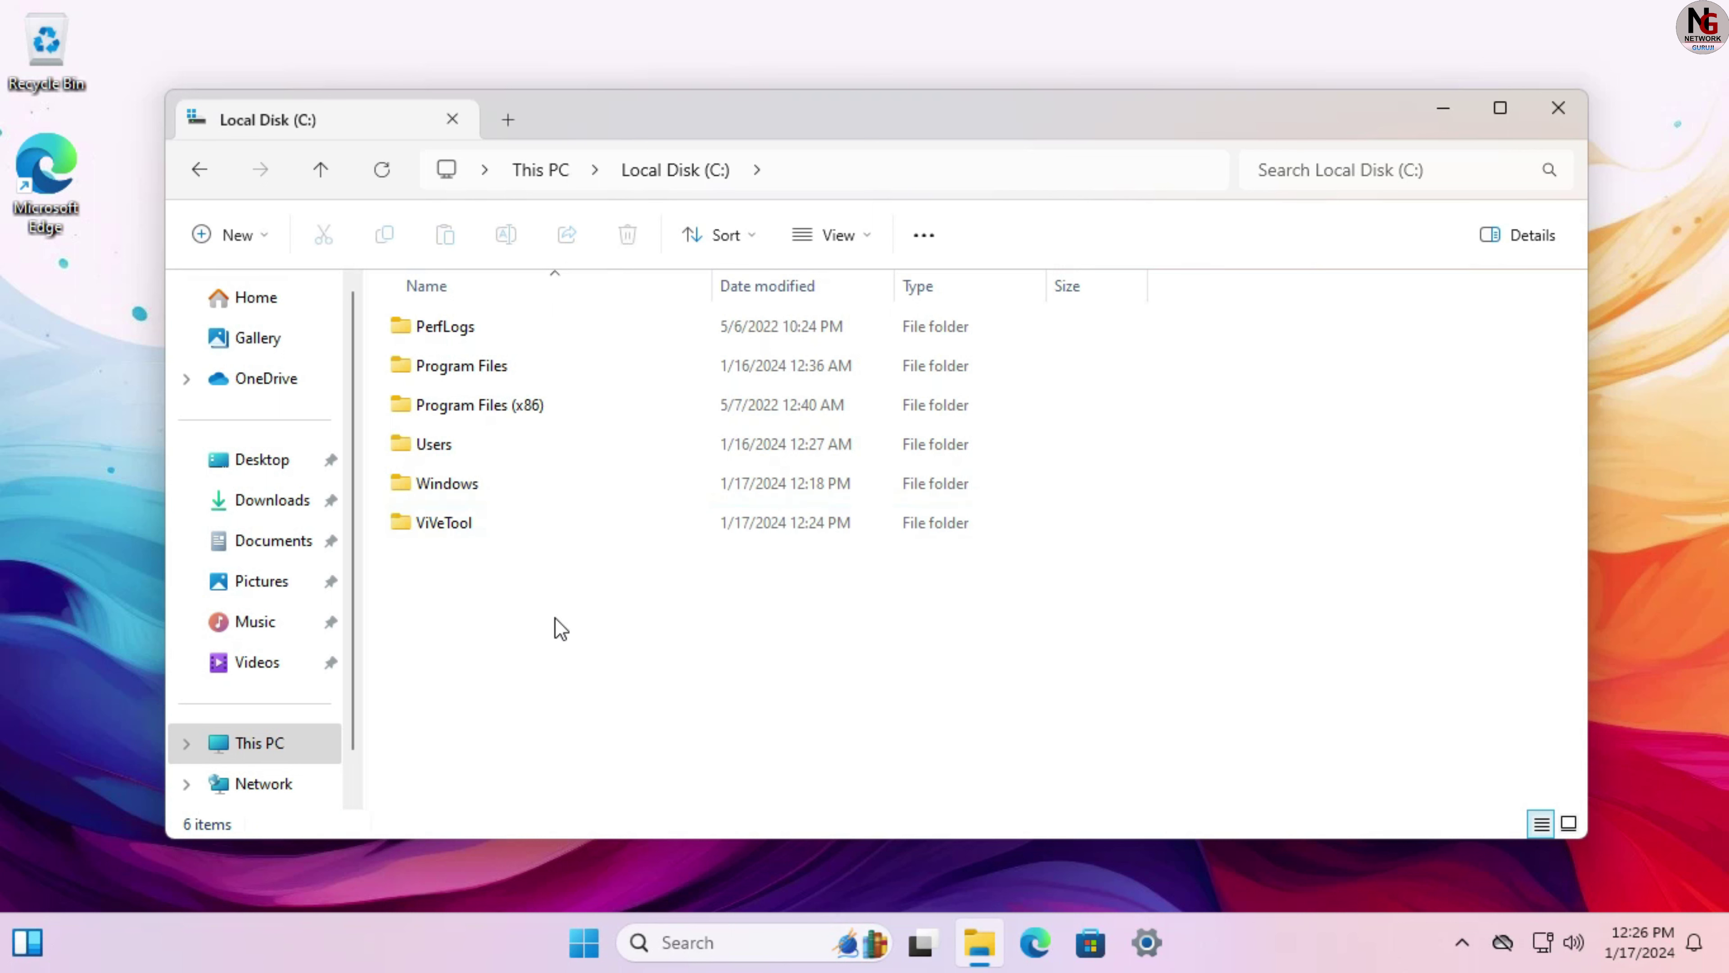
pyautogui.doubleClick(491, 532)
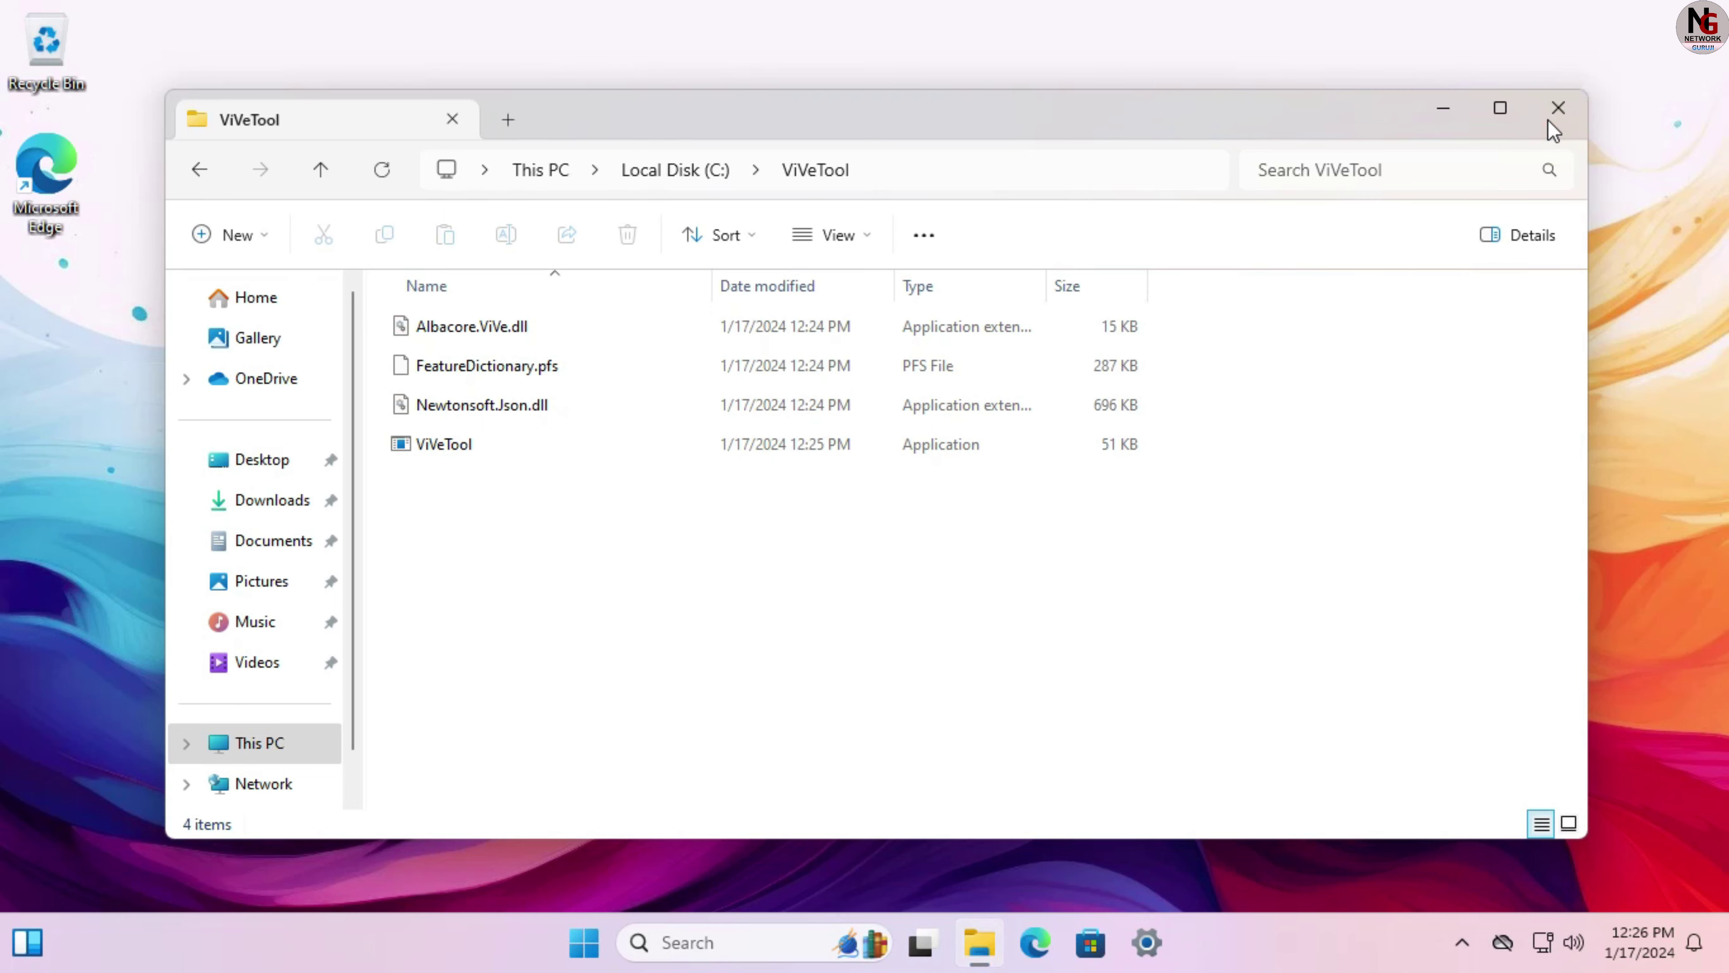
pyautogui.click(1557, 109)
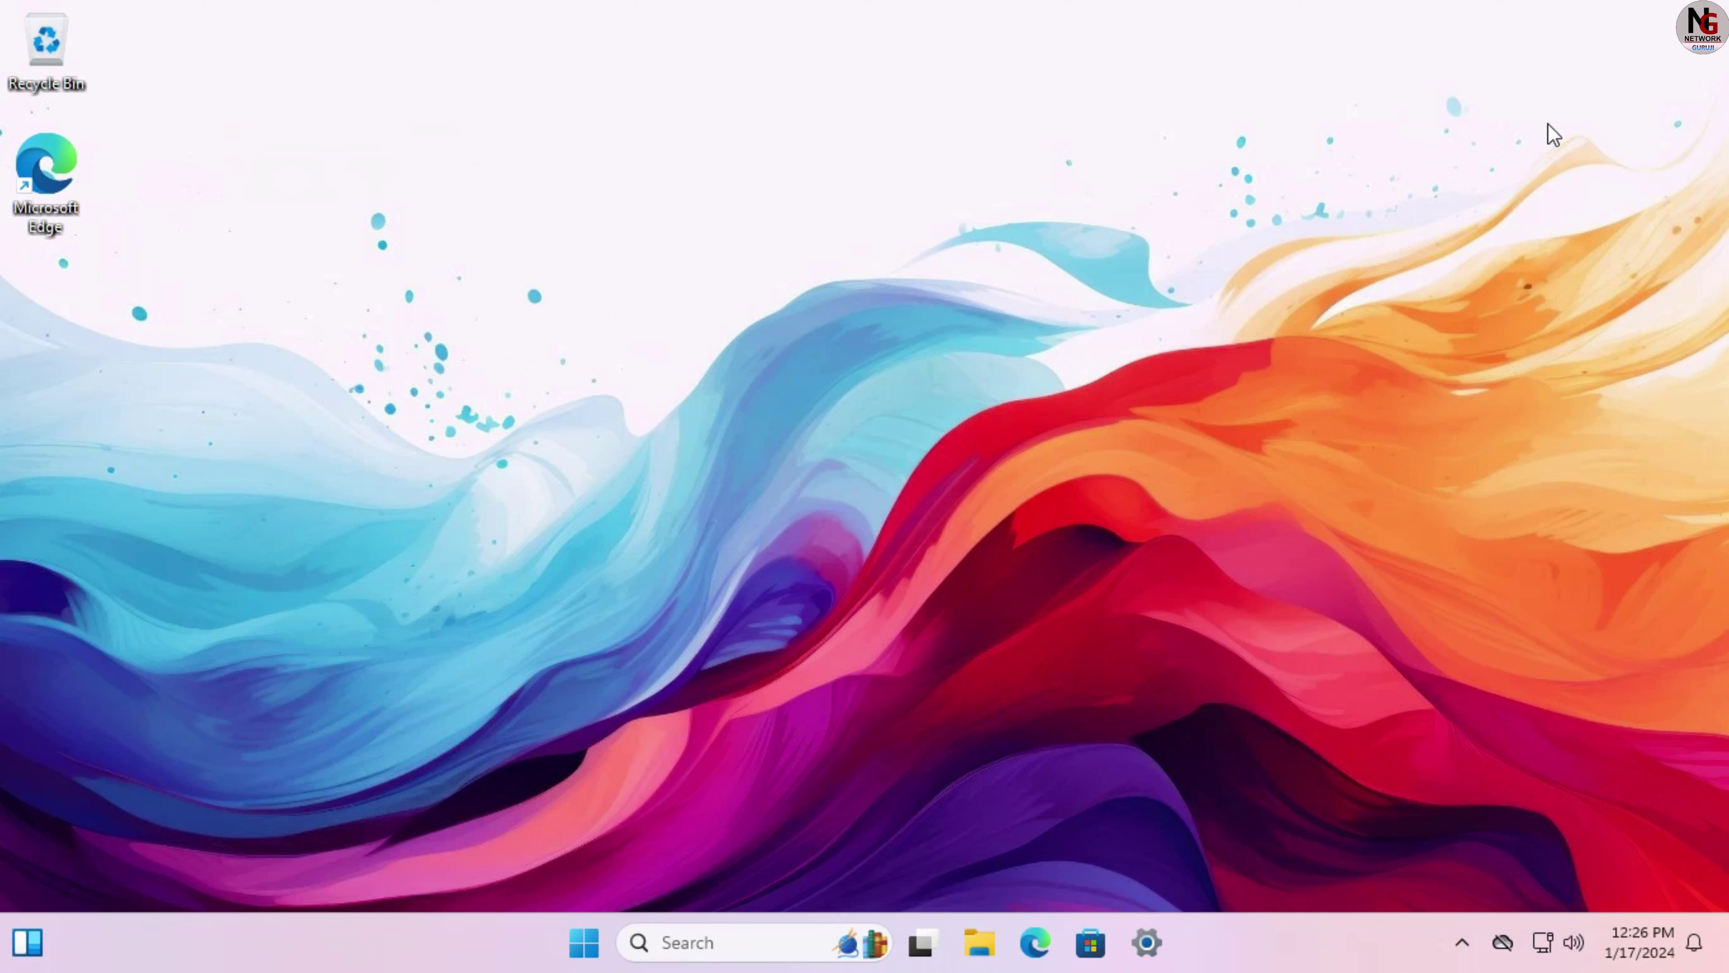
# Step: Run Command Prompt as administrator, allow it to make changes, and go up one directory with "cd .."
pyautogui.click(710, 947)
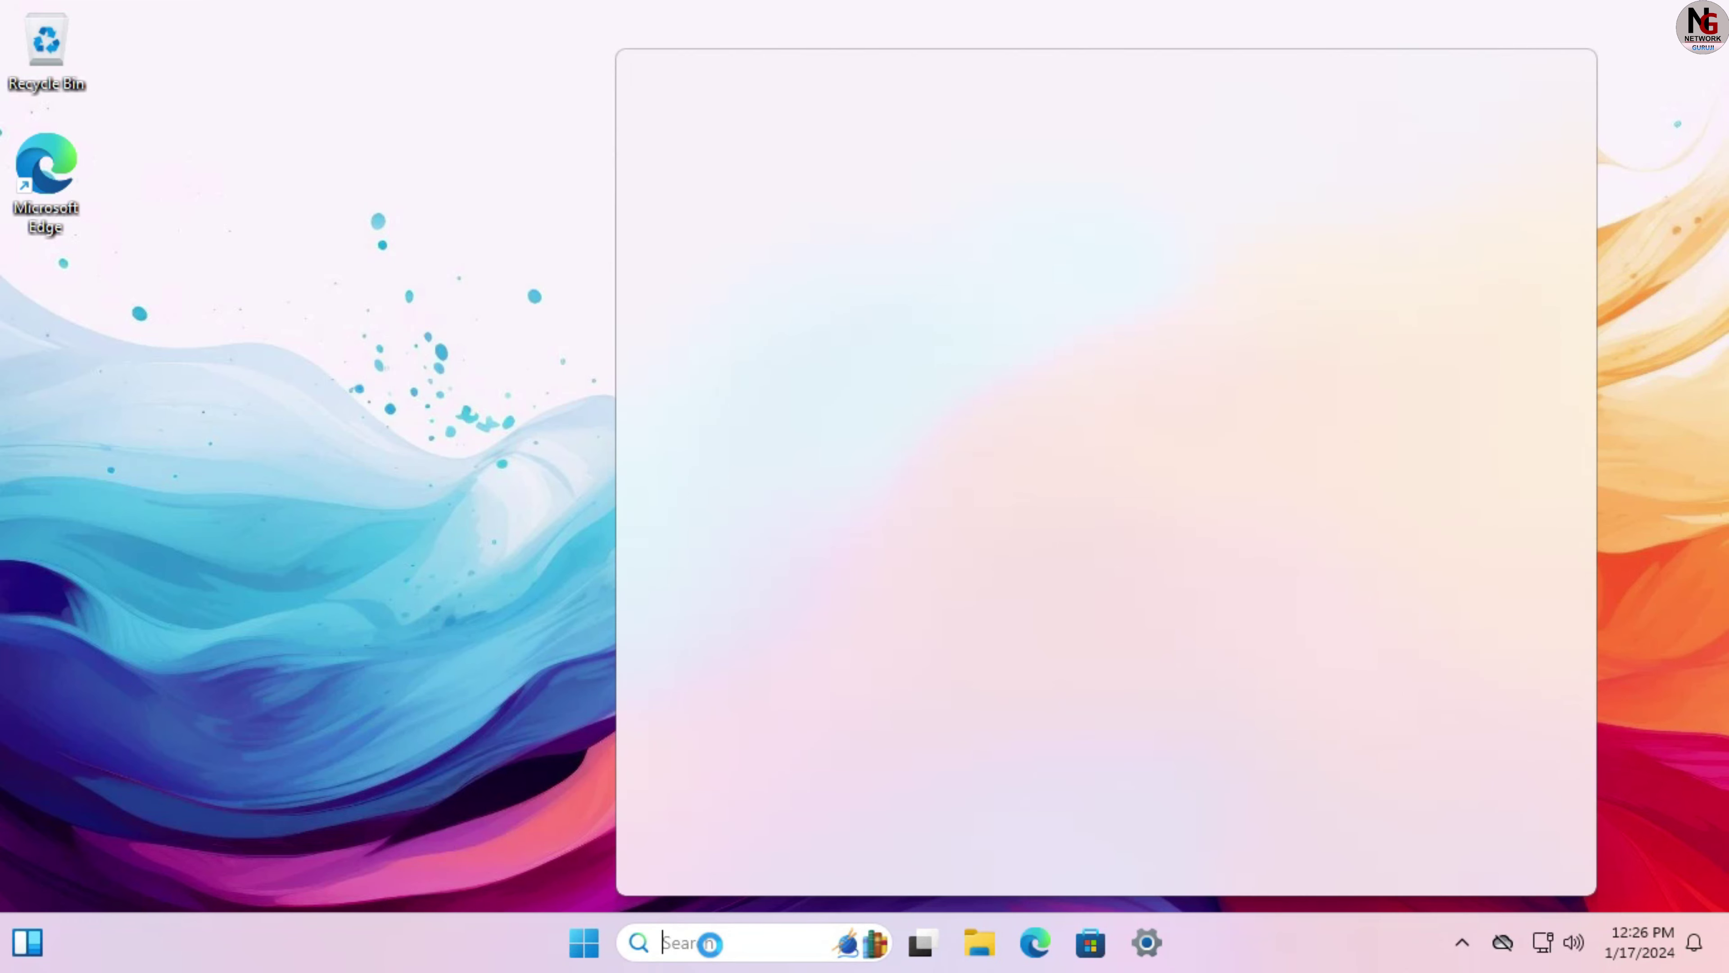
pyautogui.write('cm')
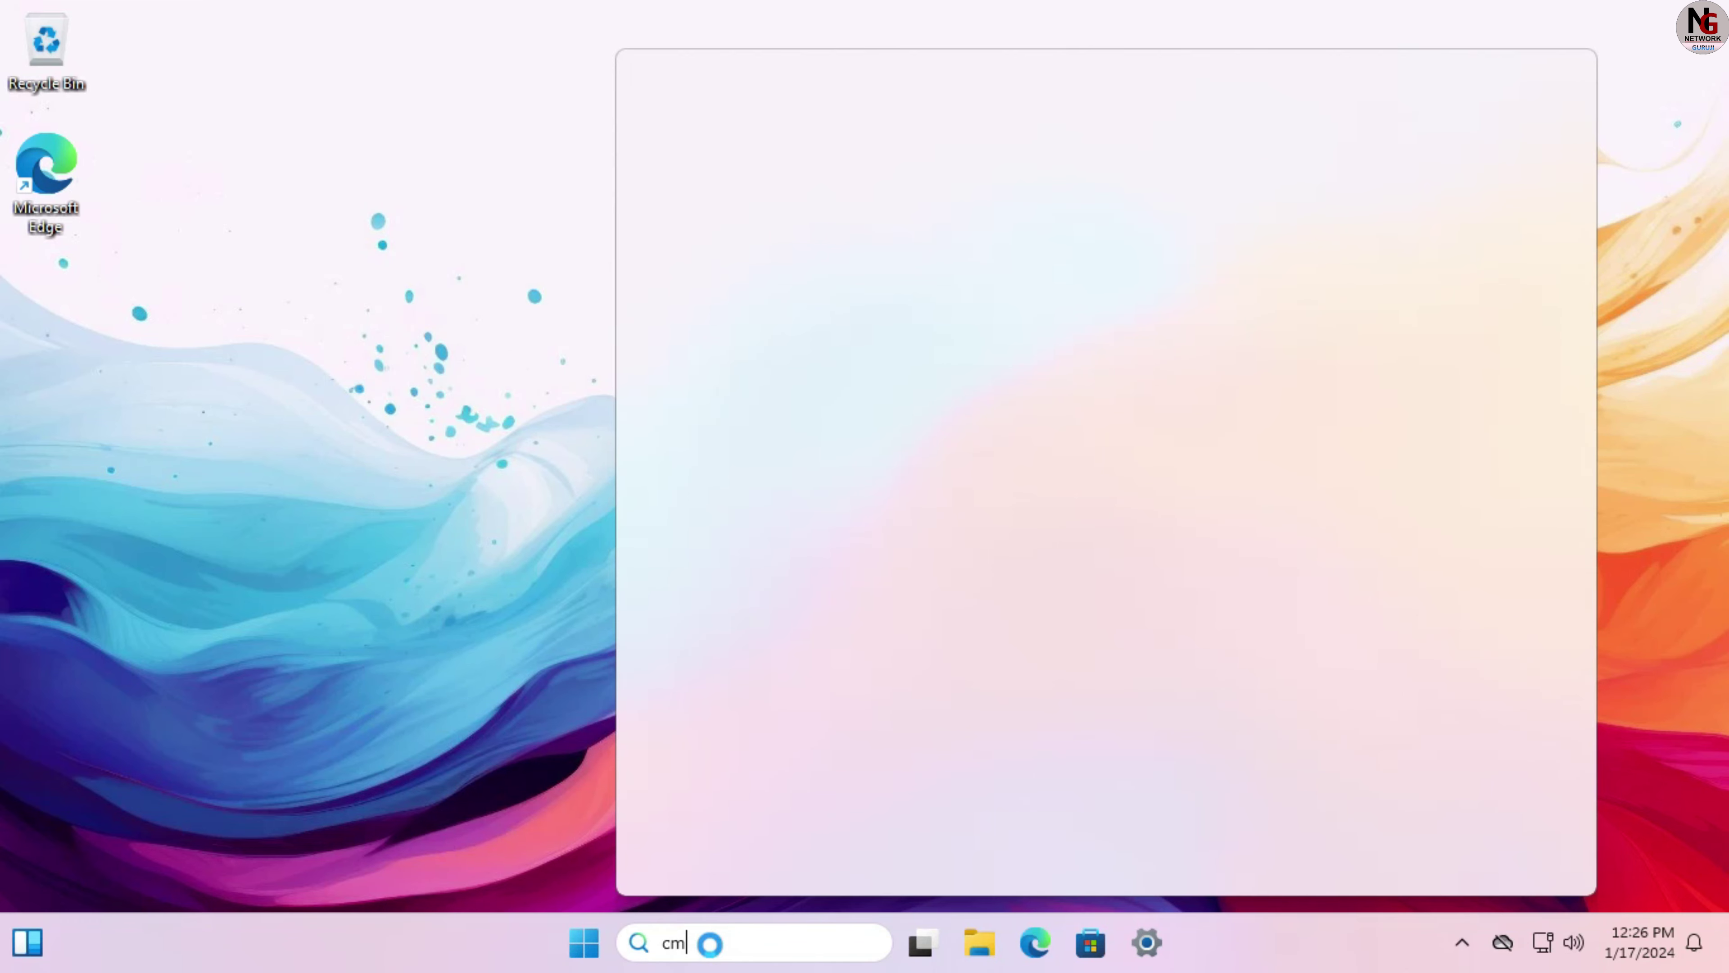
pyautogui.write('d')
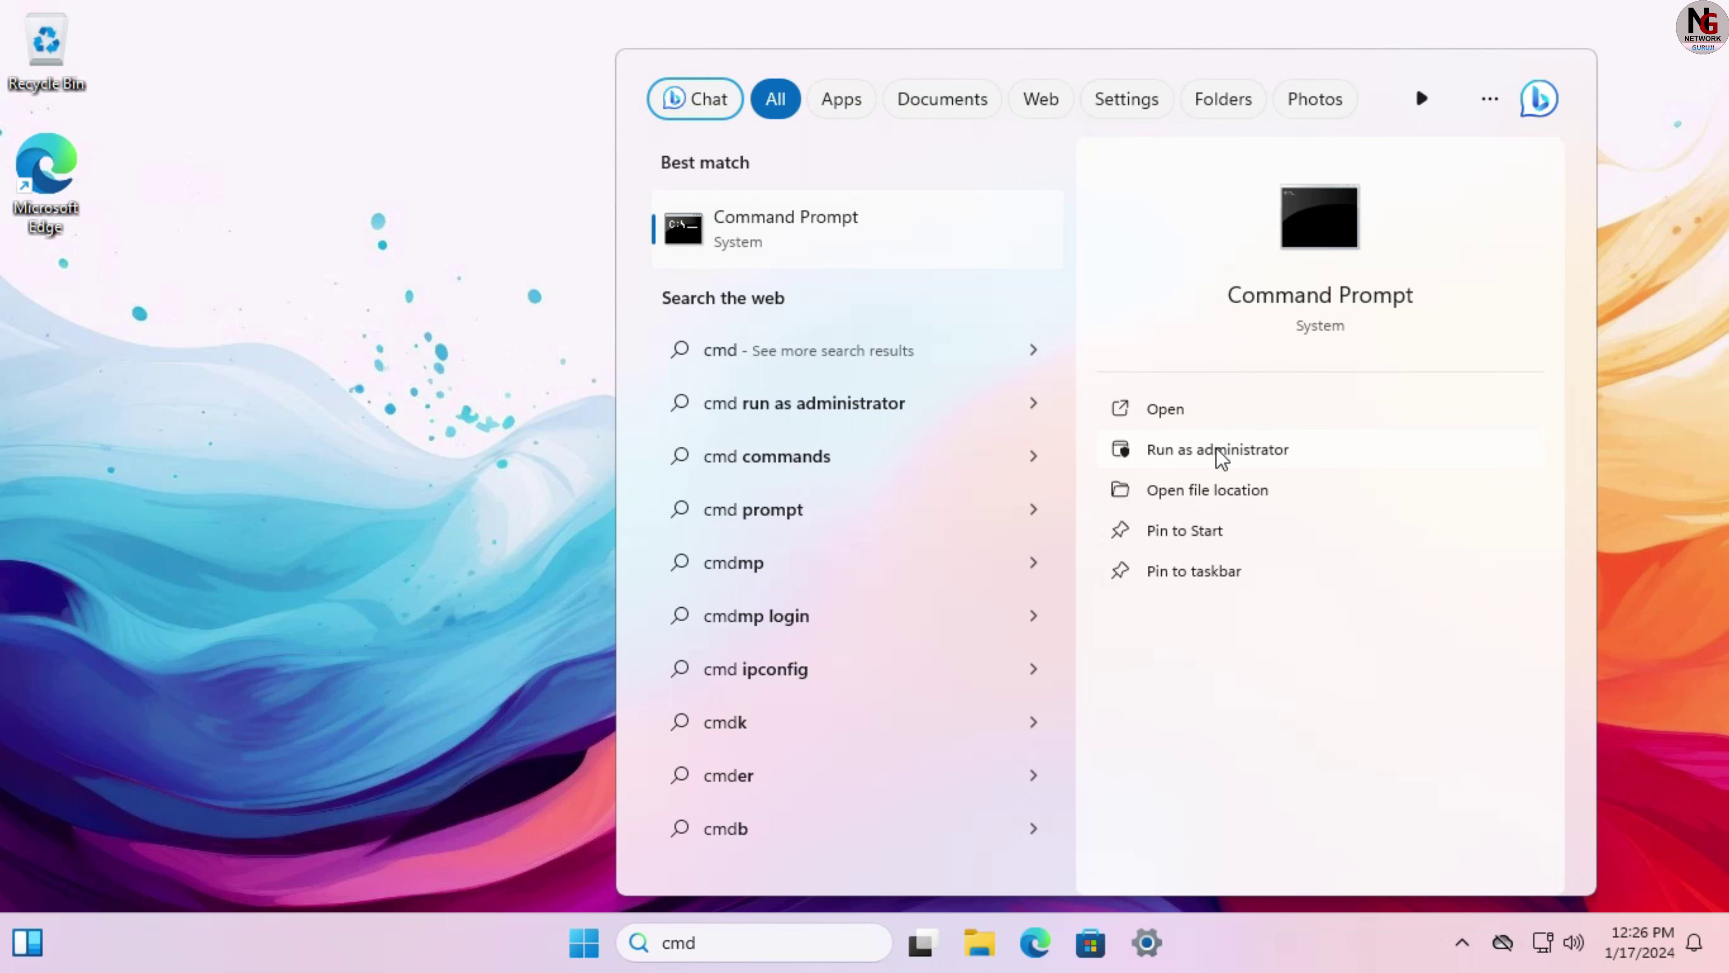
pyautogui.click(1200, 453)
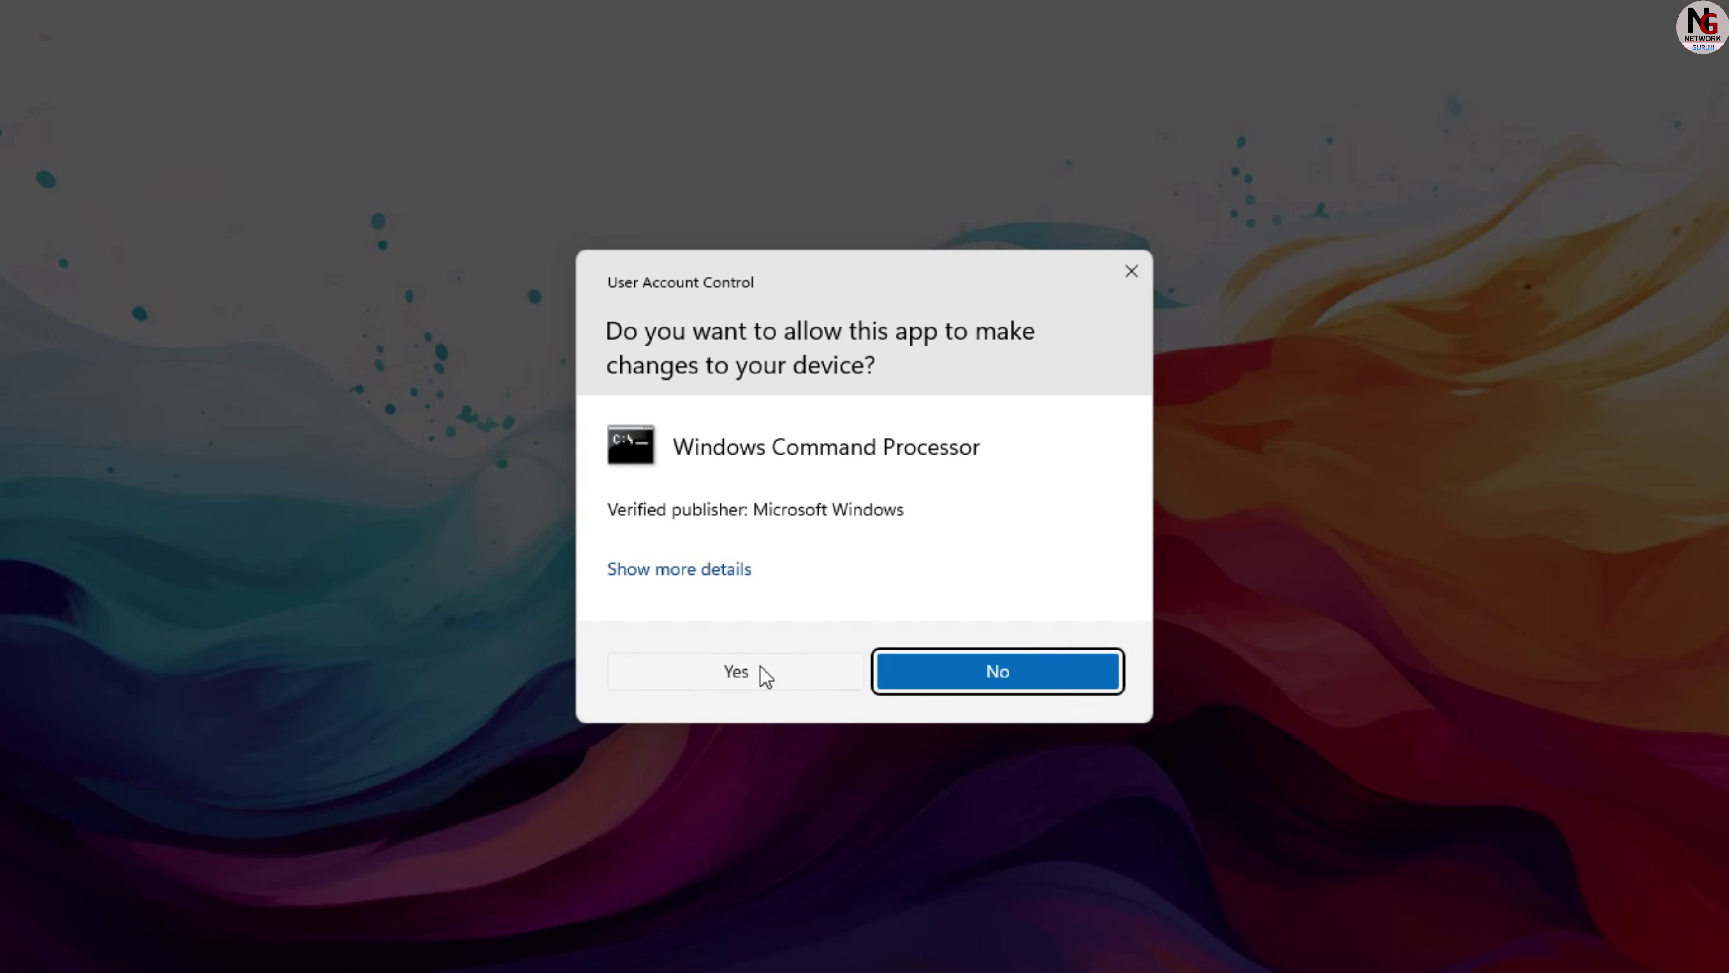
pyautogui.click(759, 666)
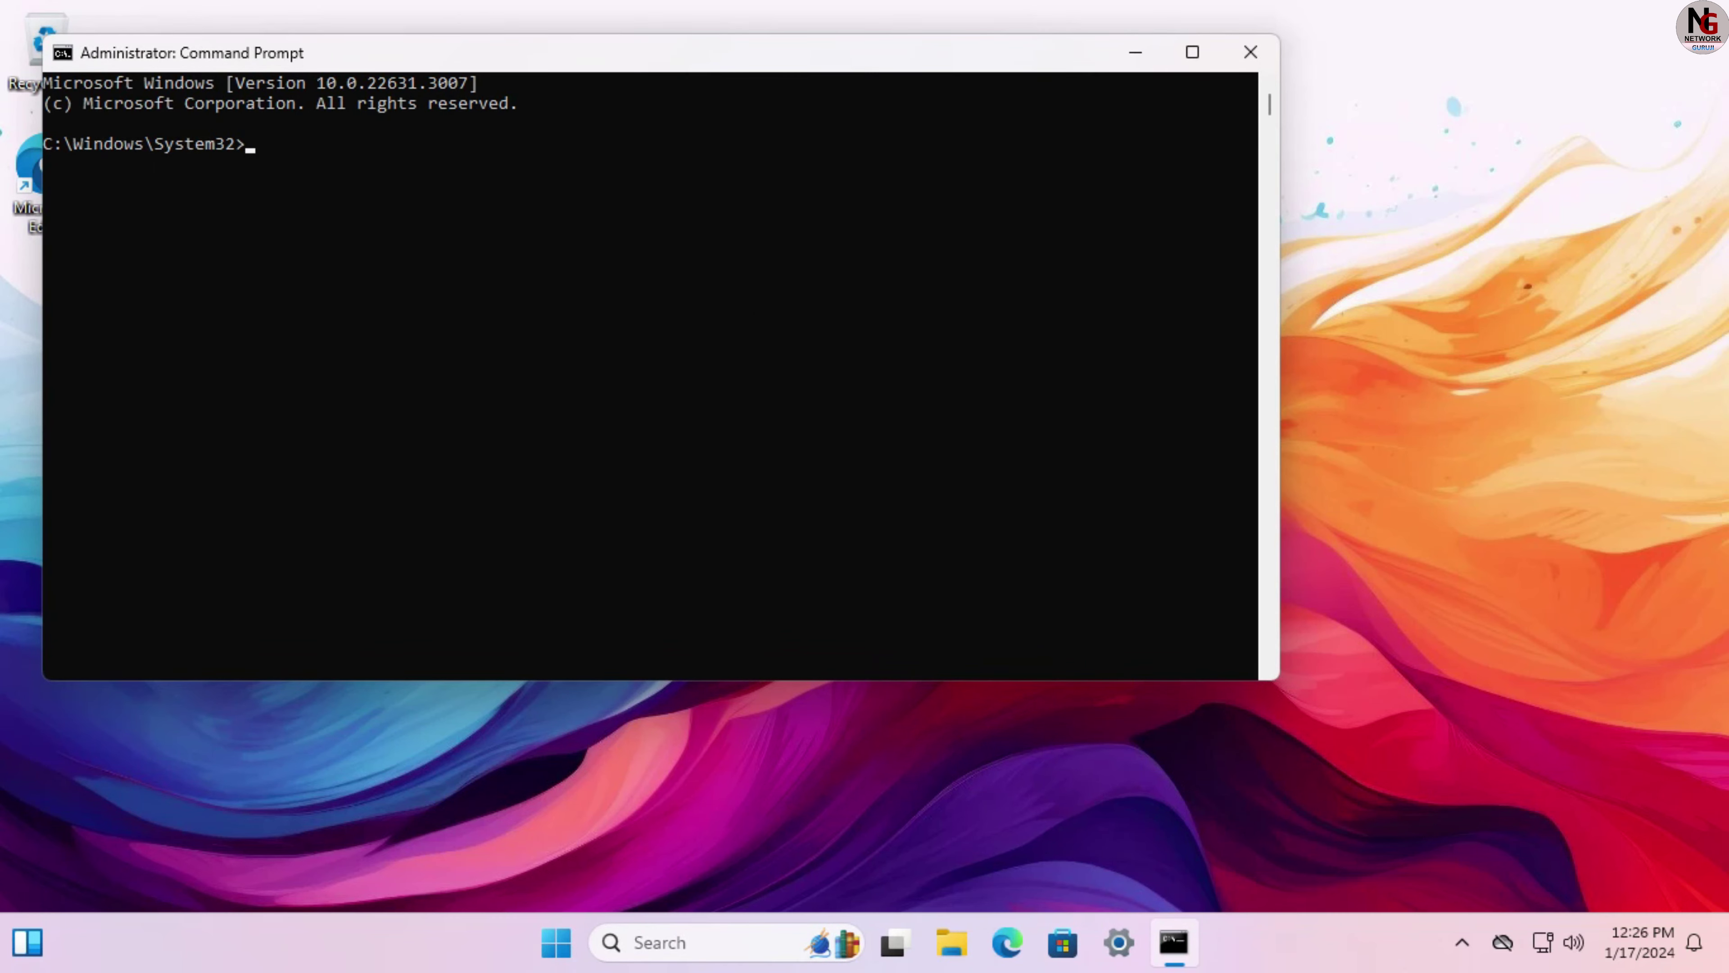
pyautogui.moveTo(627, 53); pyautogui.dragTo(877, 158)
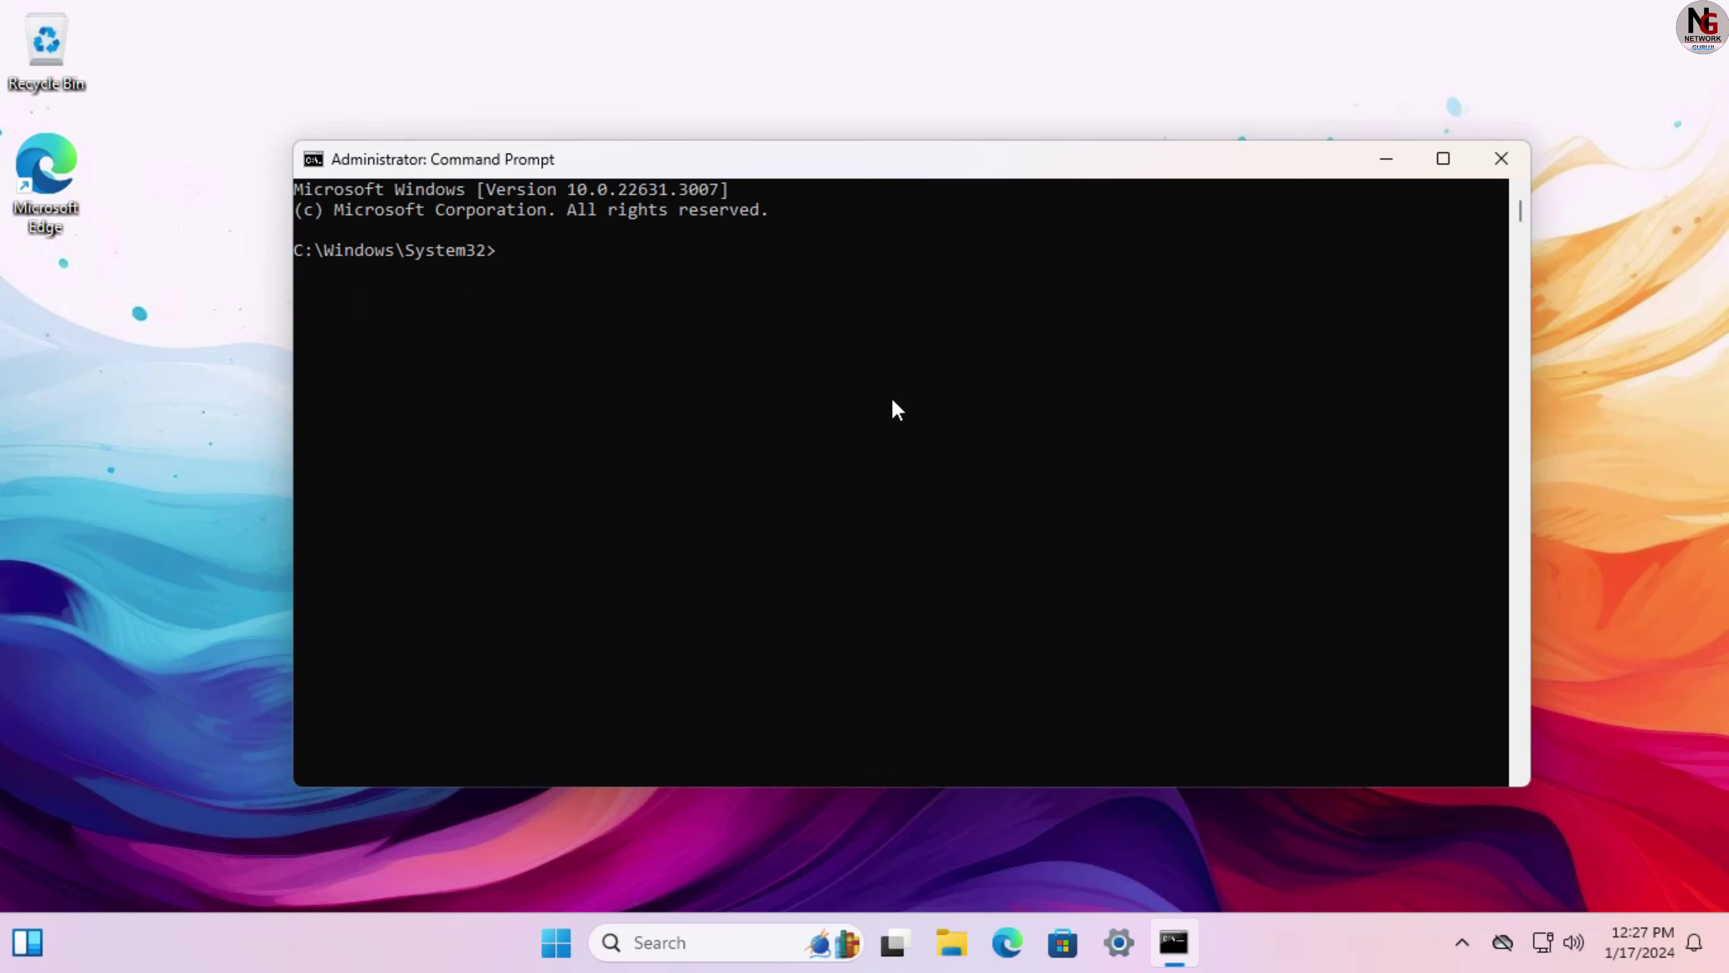
pyautogui.write('cd ..')
pyautogui.press('Return')
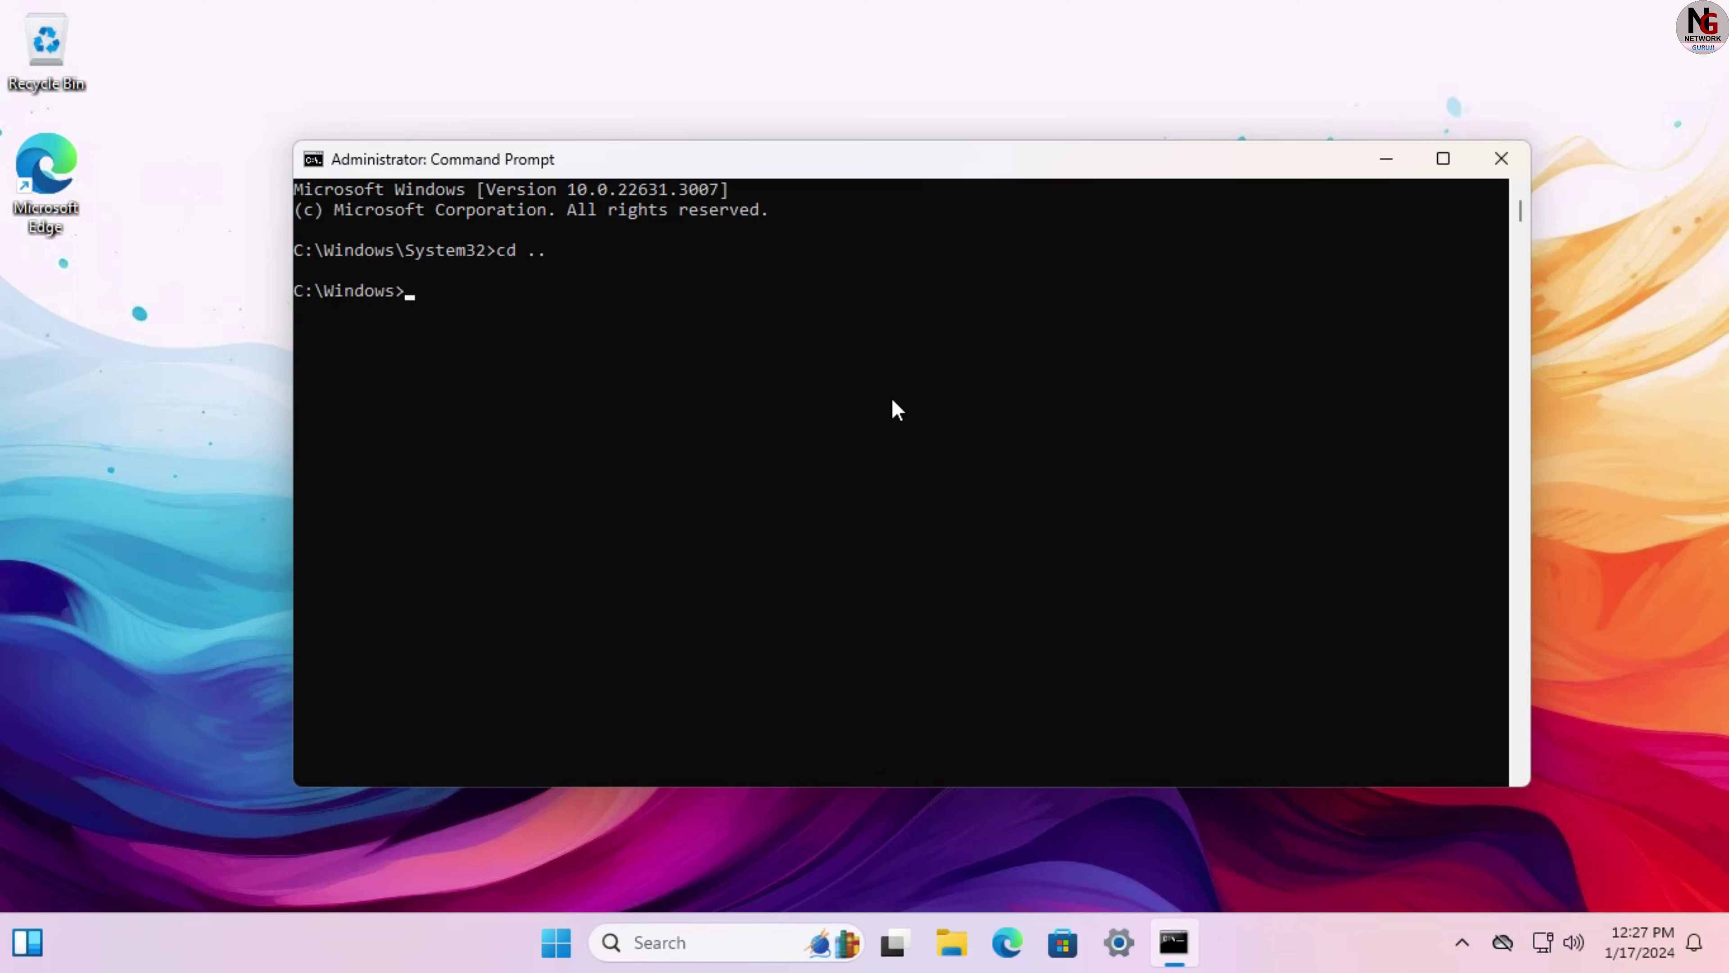
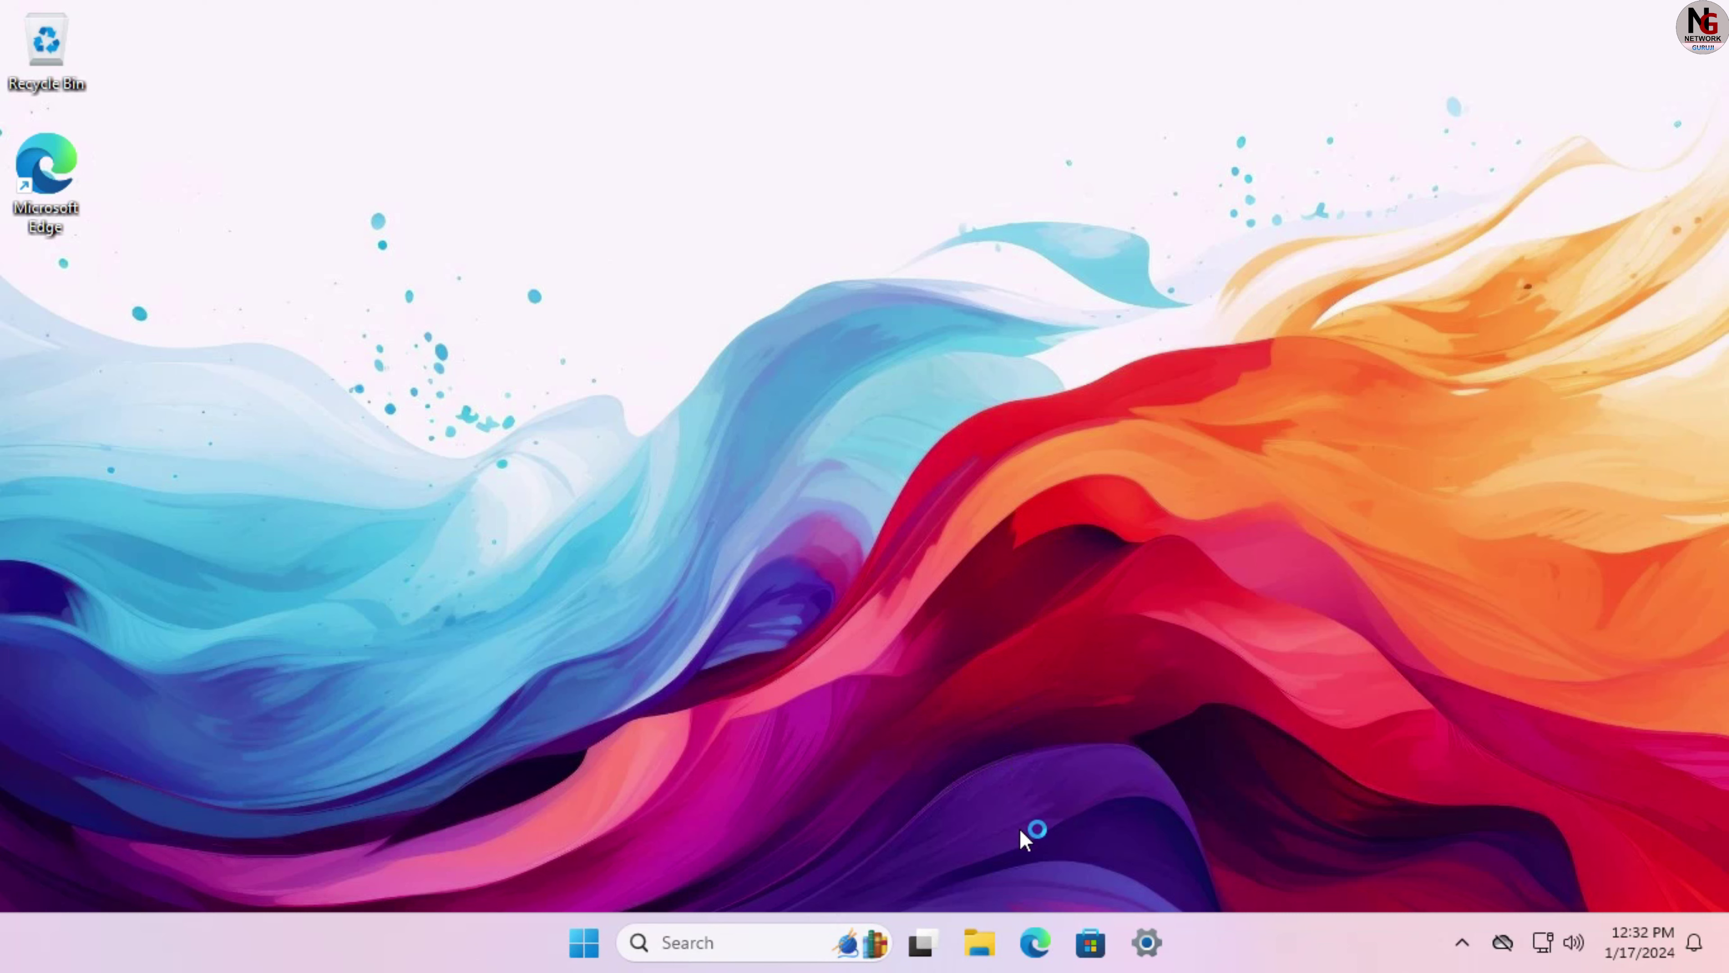
# Step: Open the C:\Windows\System32 folder in File Explorer
pyautogui.click(980, 943)
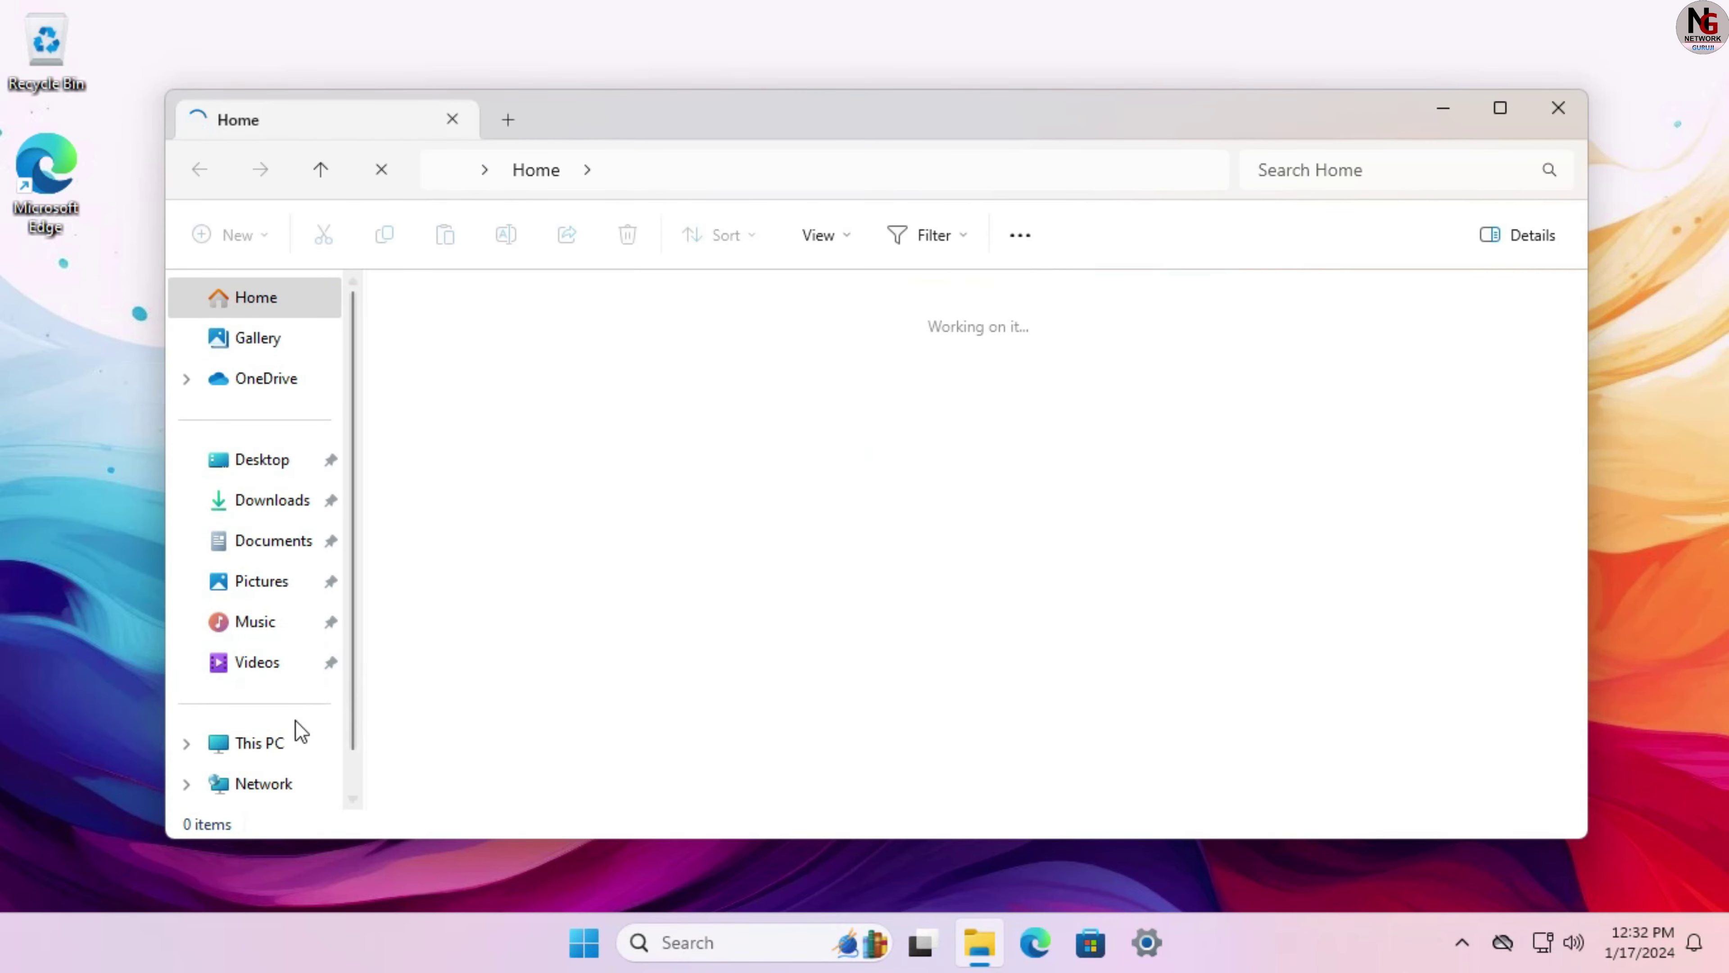
pyautogui.click(263, 744)
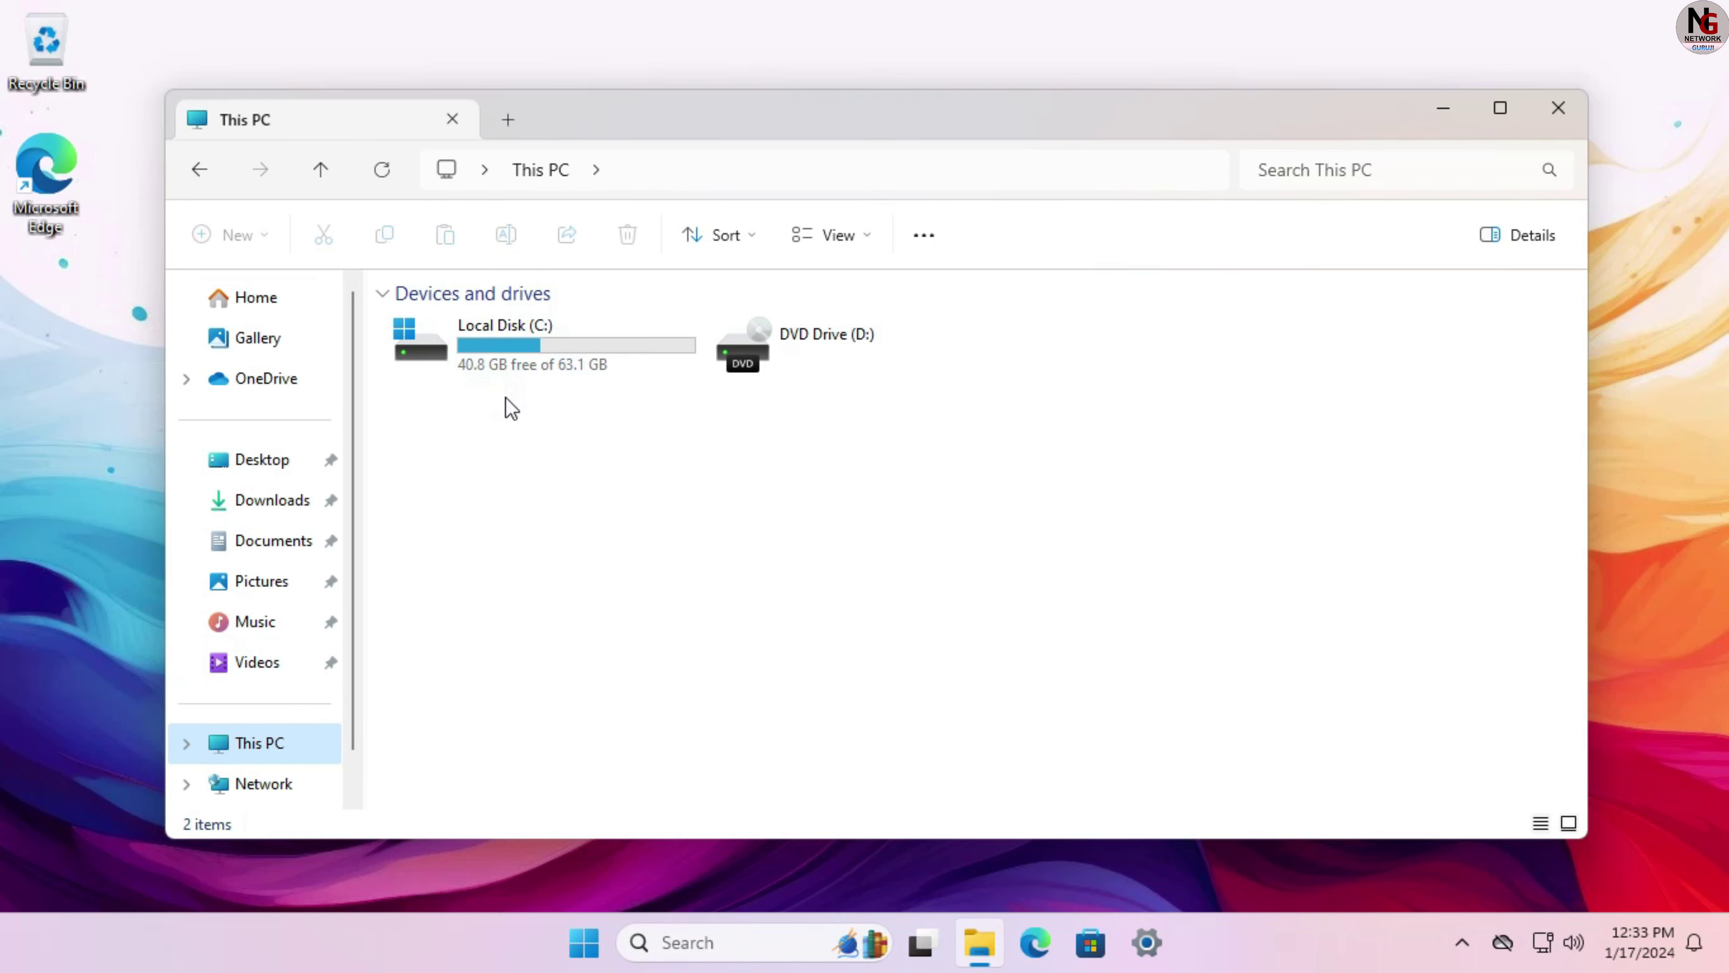
pyautogui.click(523, 369)
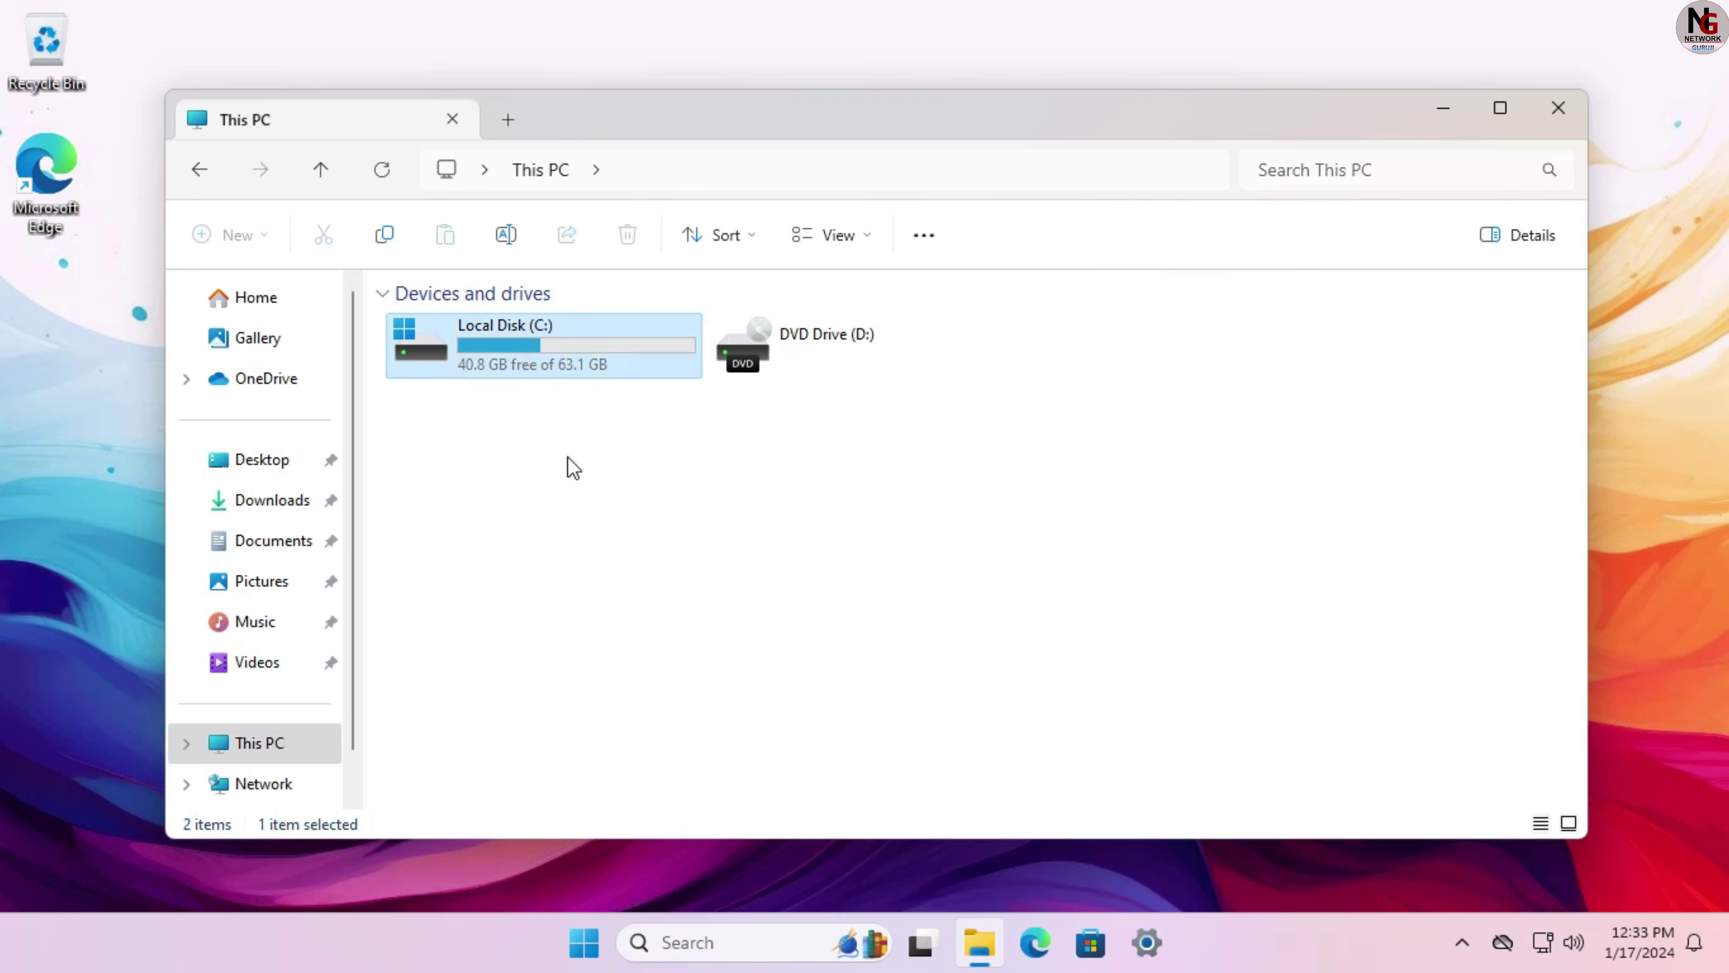
pyautogui.press('Return')
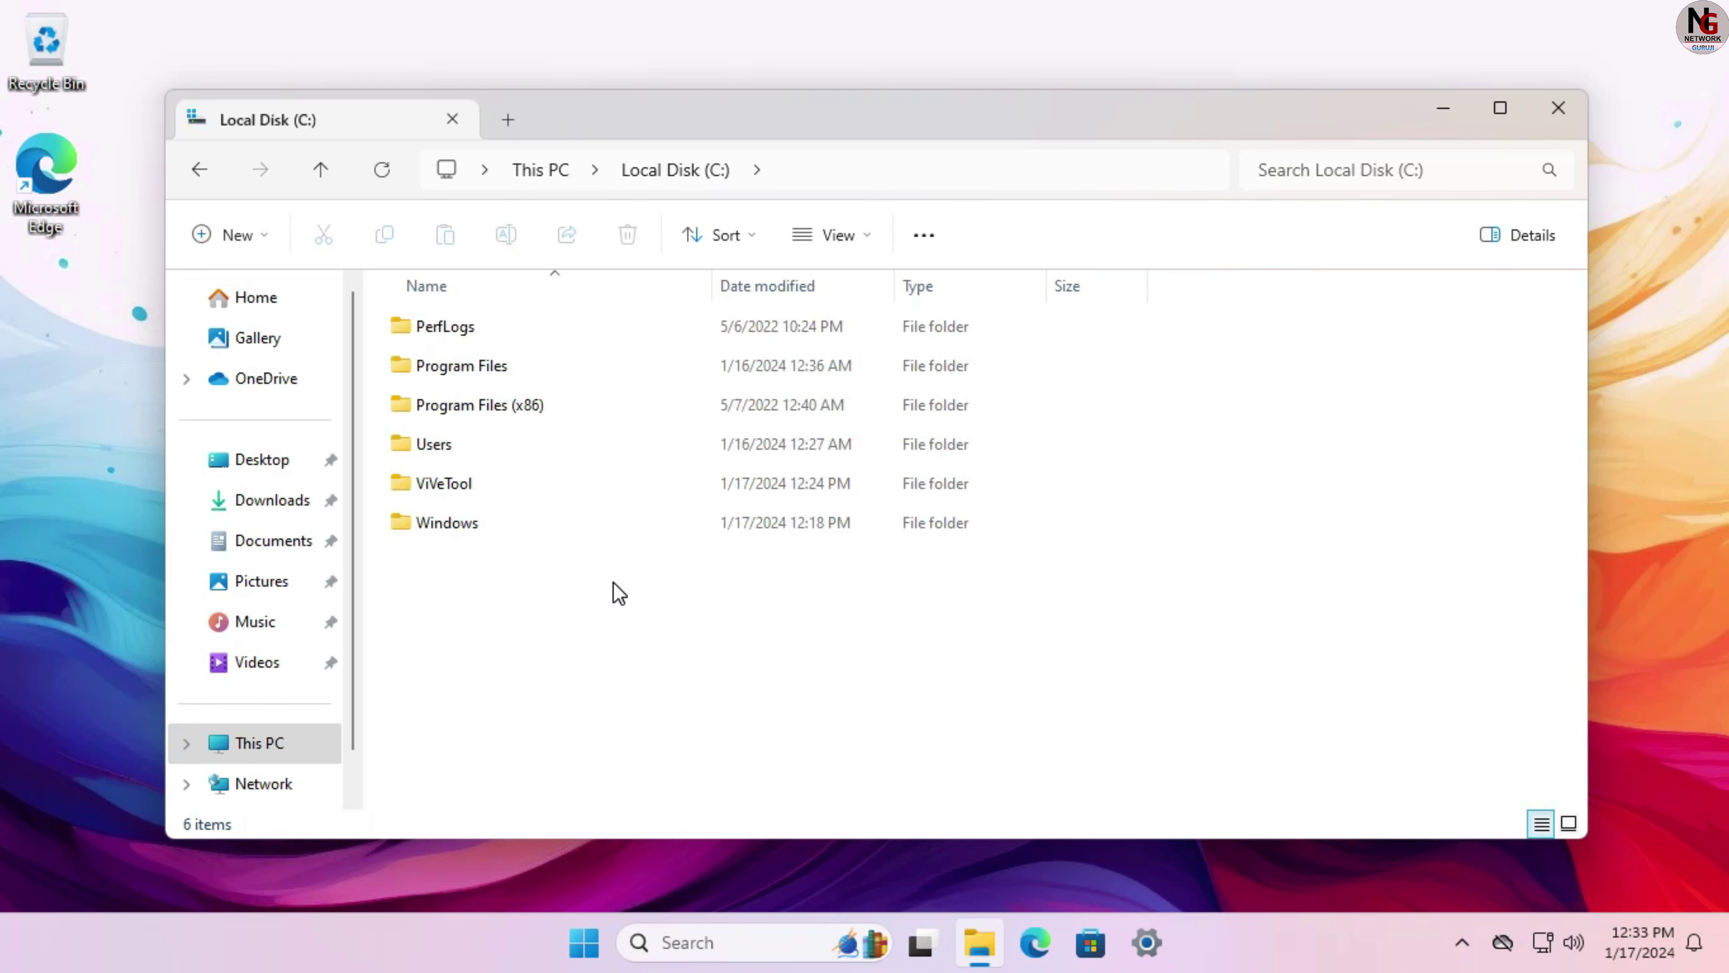
pyautogui.click(479, 528)
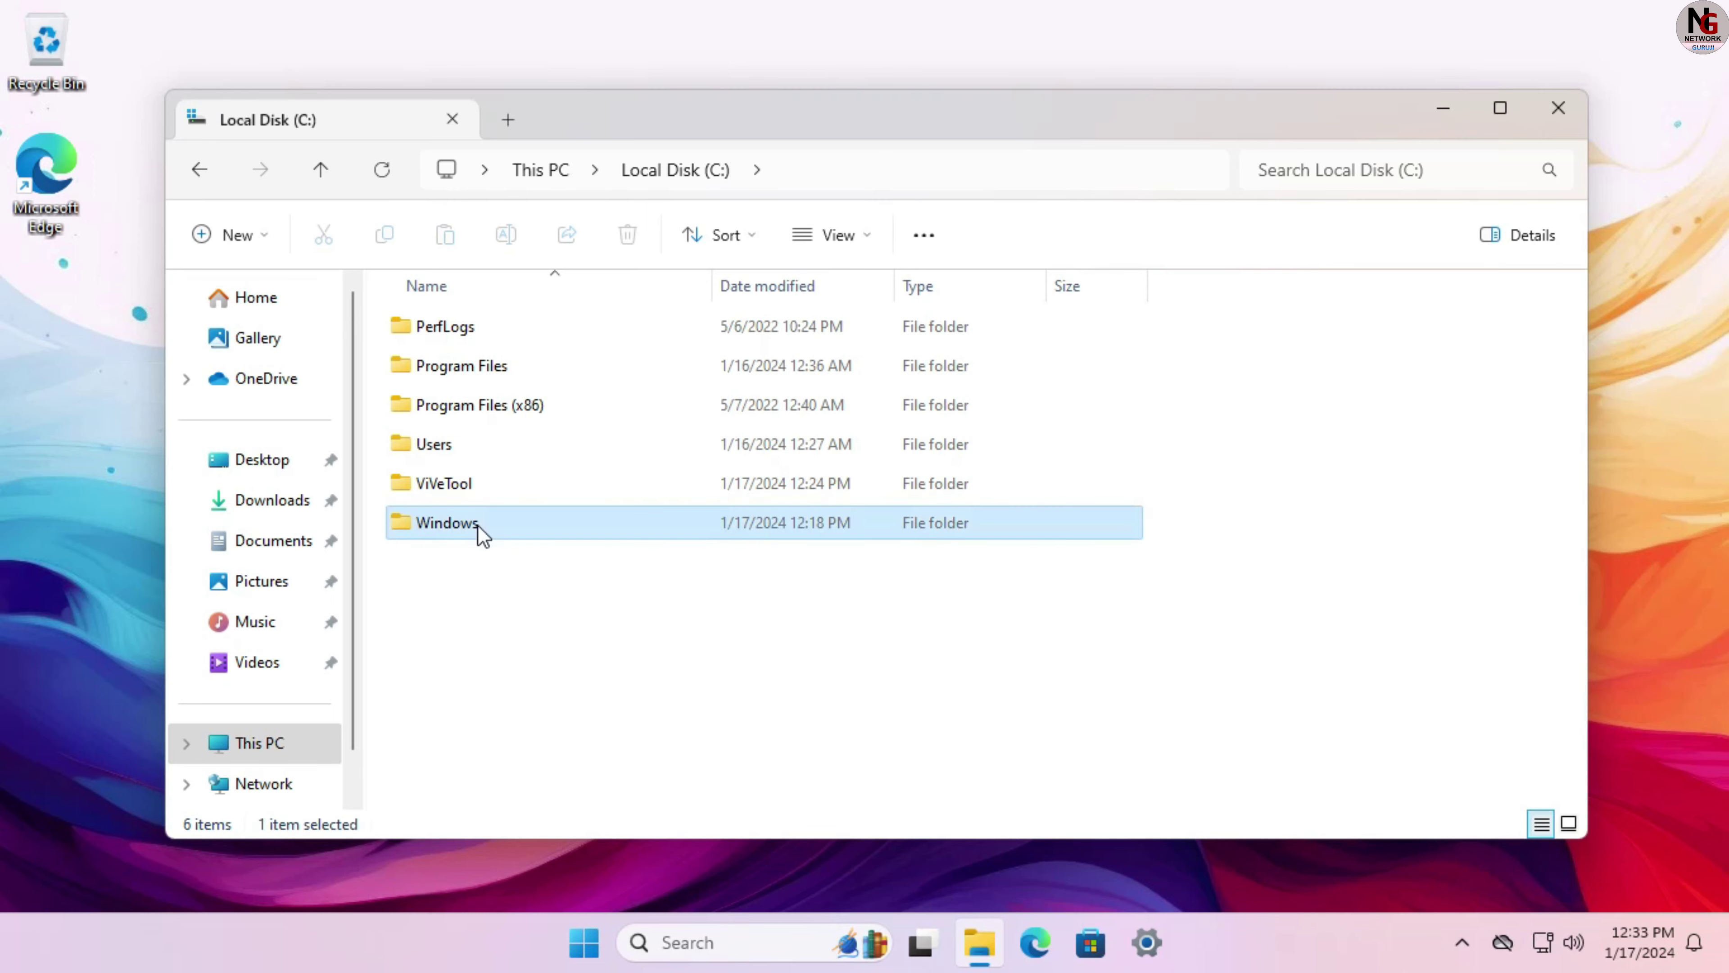
pyautogui.press('Return')
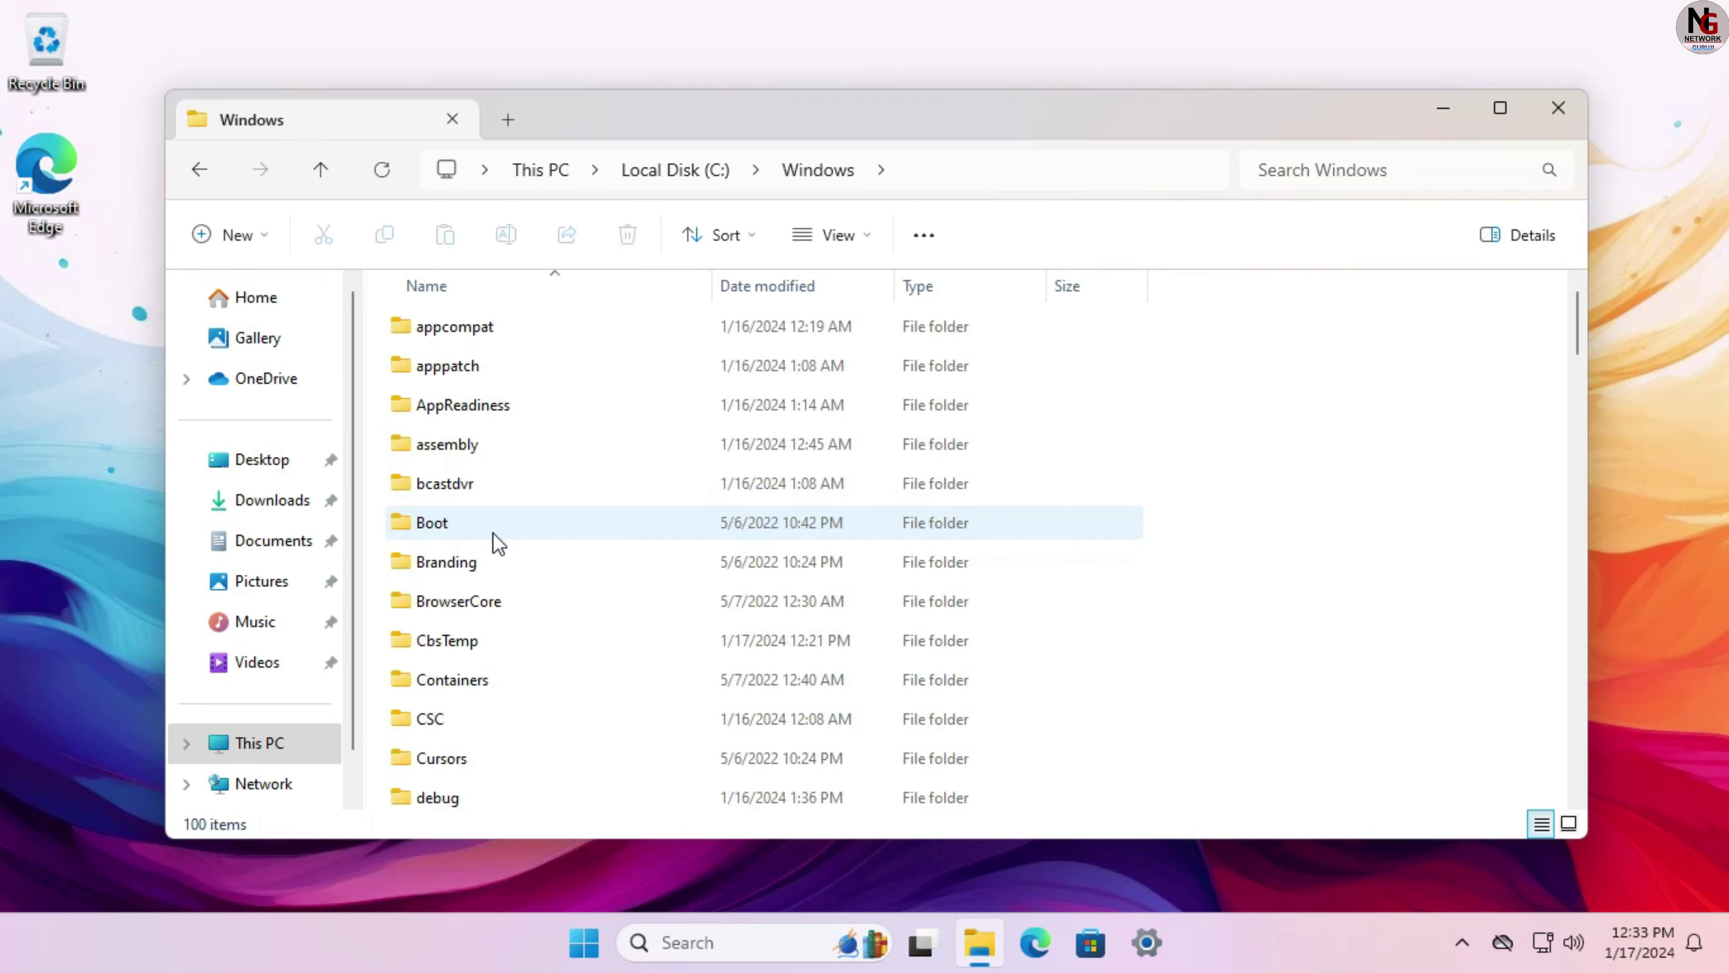
pyautogui.scroll(-8, 1178, 640)
pyautogui.scroll(-12, 1181, 634)
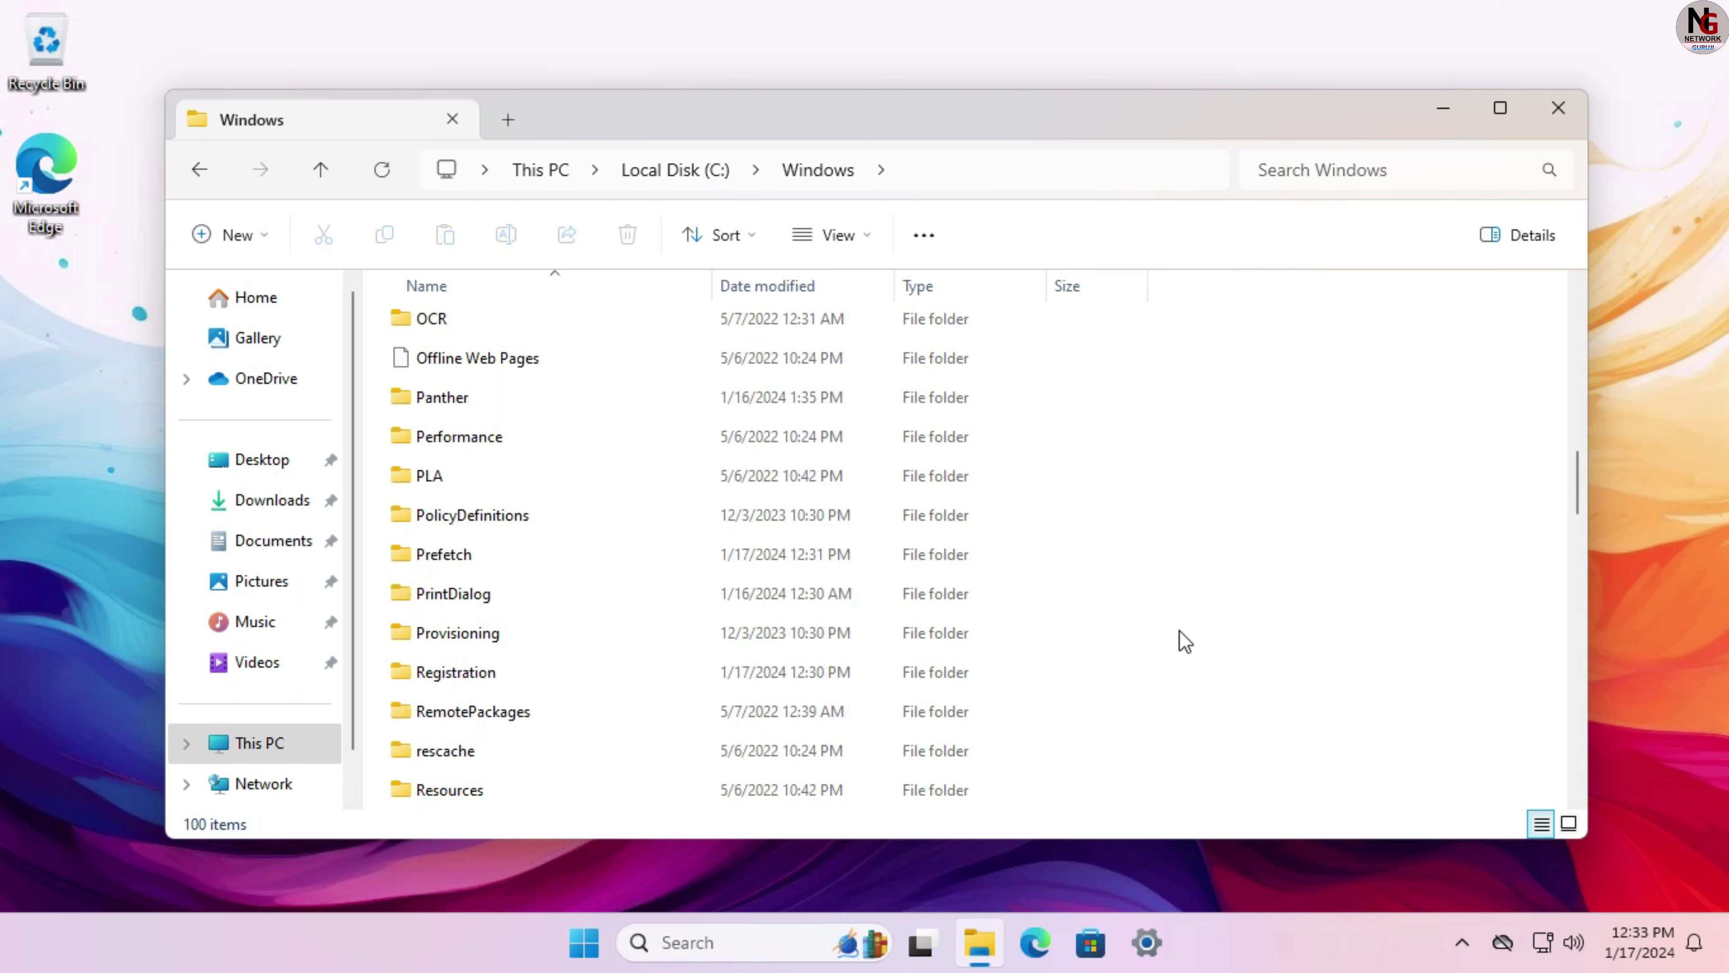
pyautogui.scroll(-1, 1185, 640)
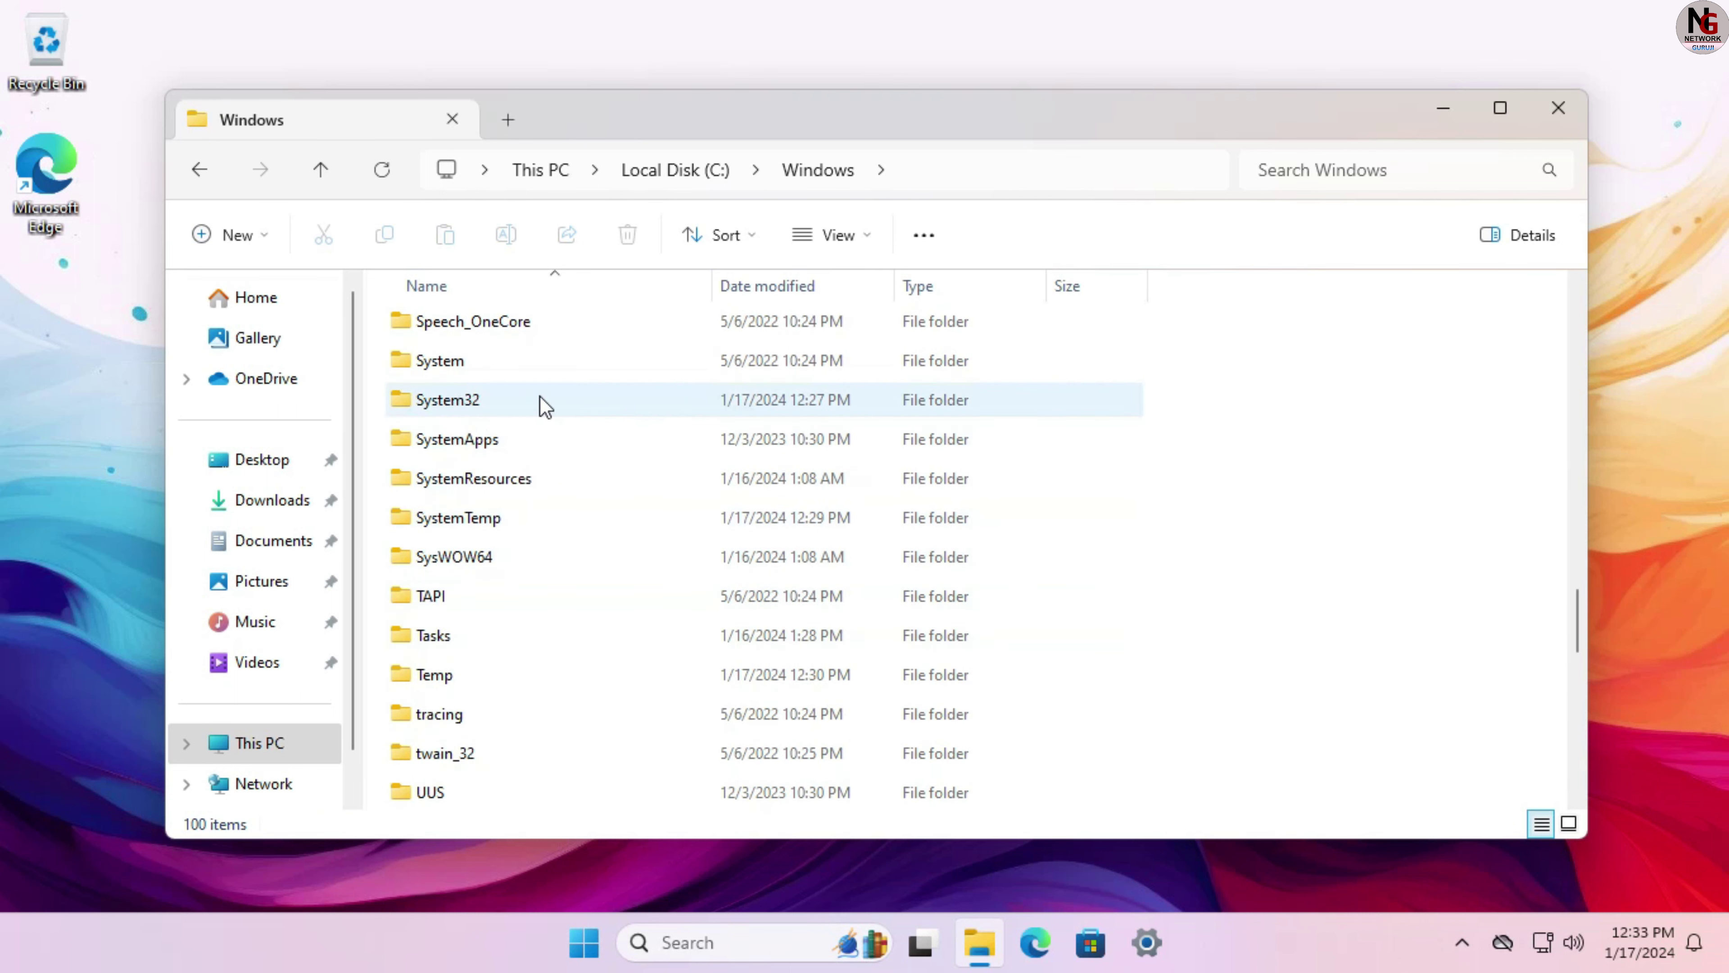
pyautogui.doubleClick(512, 401)
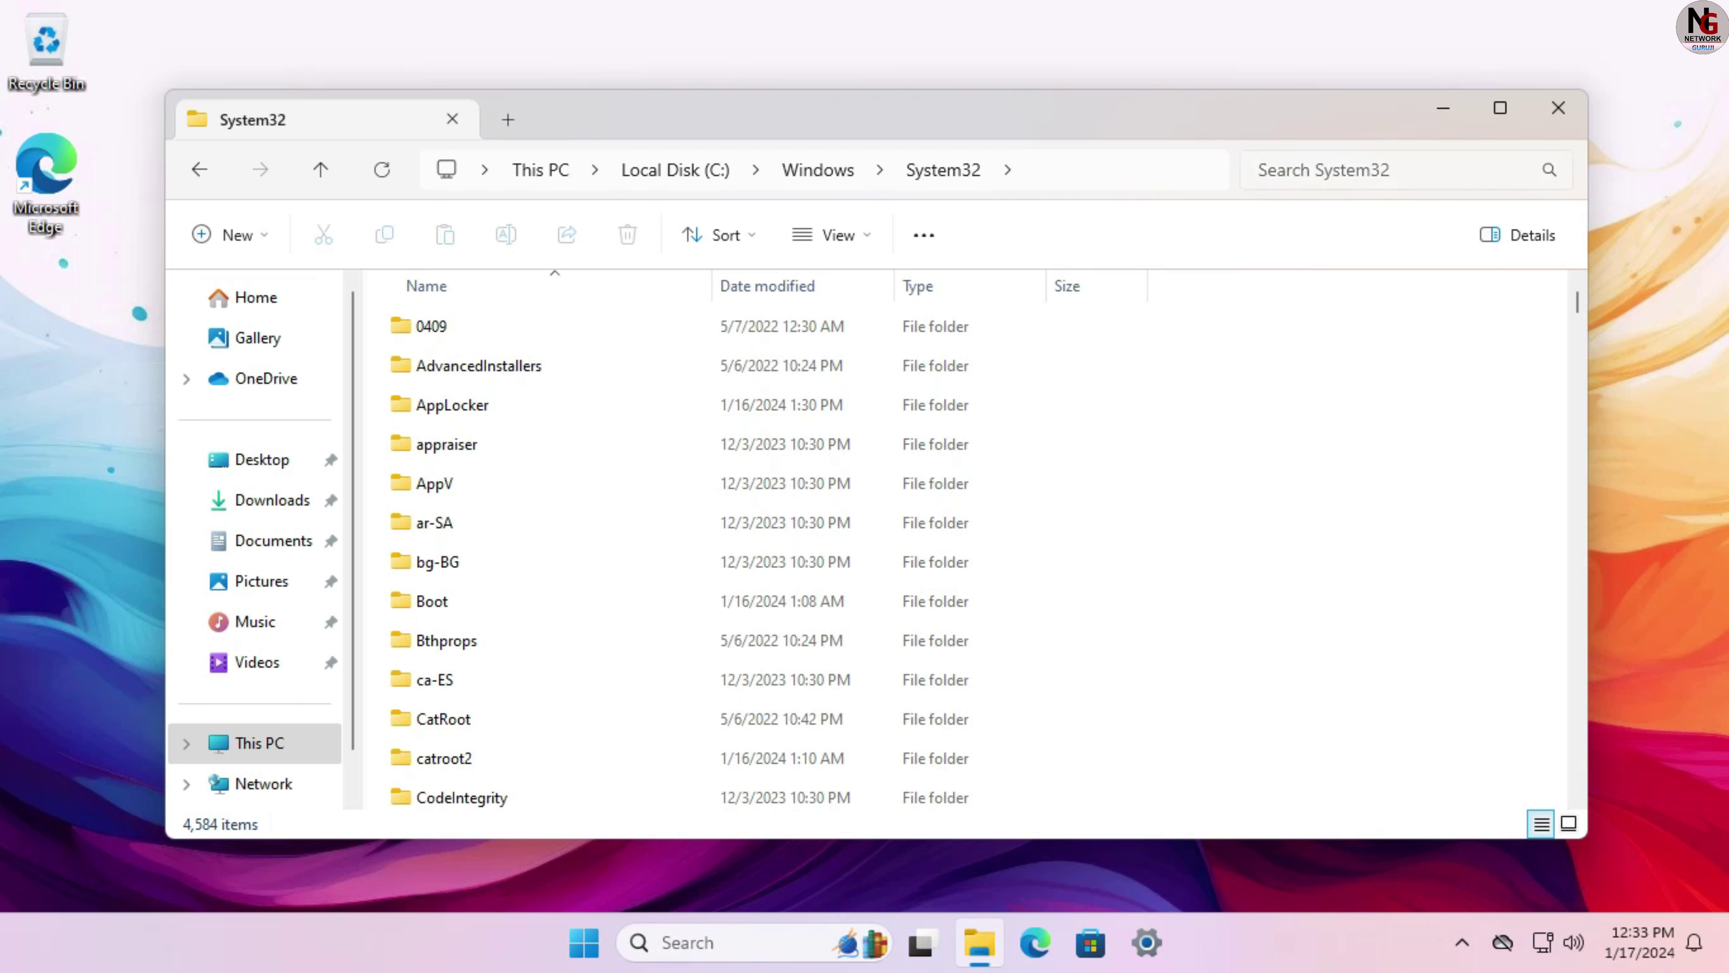
# Step: Search the System32 folder for "integrated"
pyautogui.click(1254, 170)
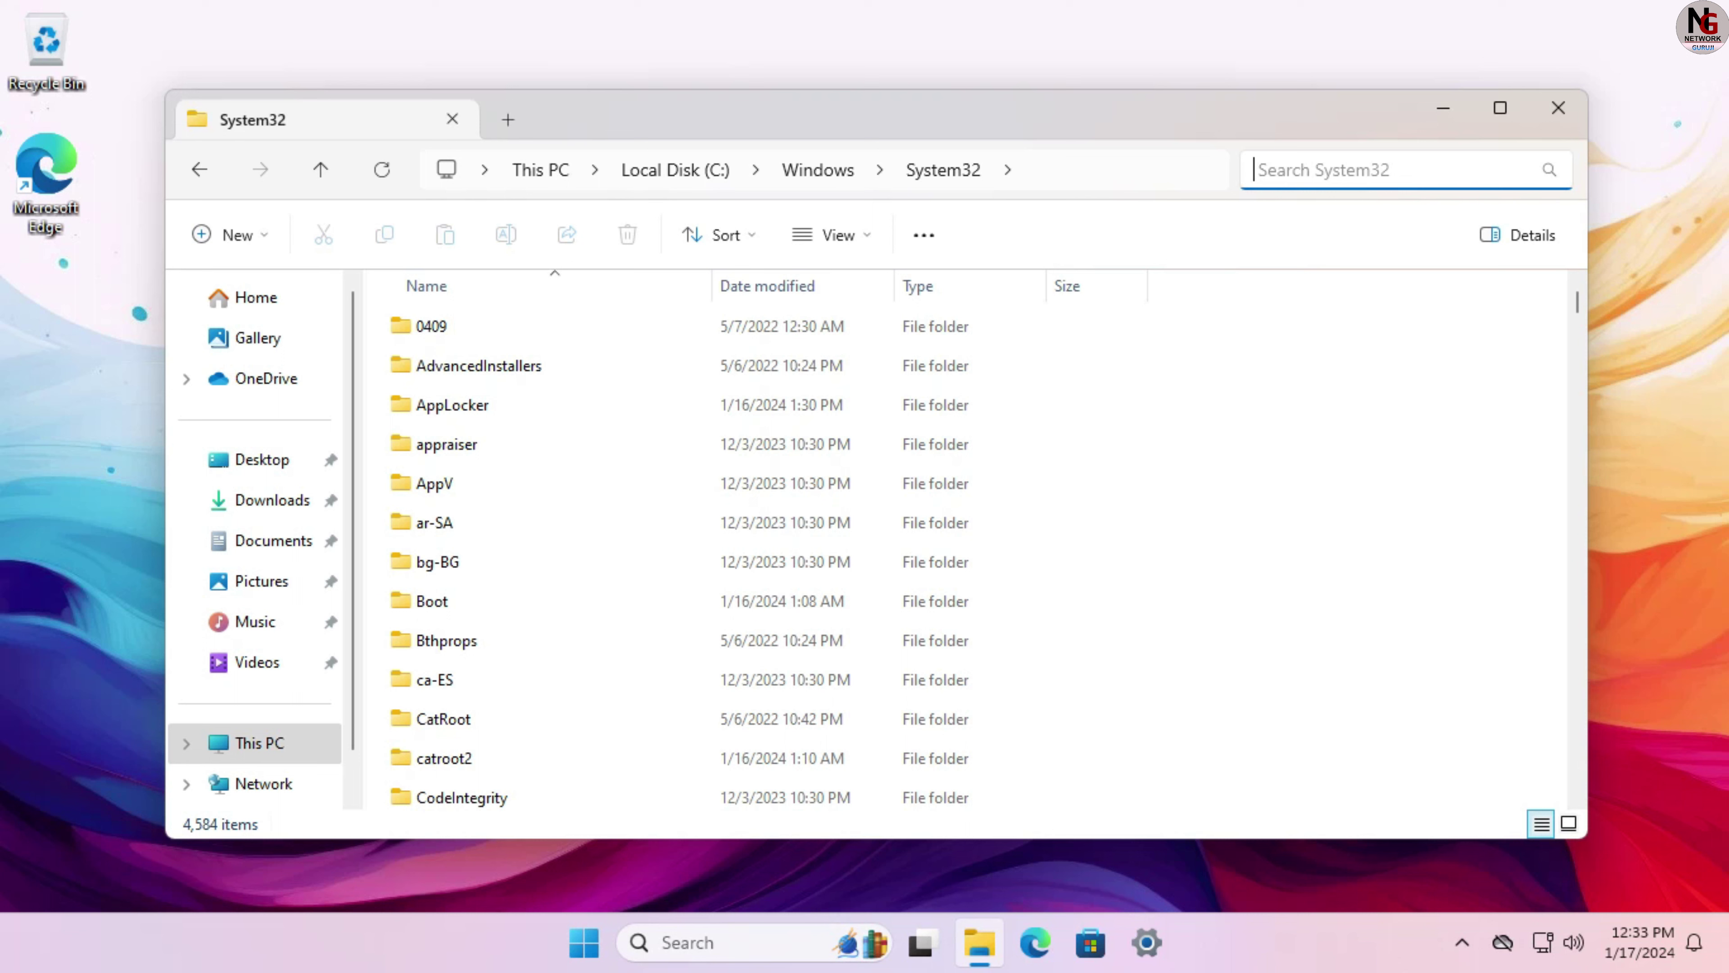
pyautogui.write('i')
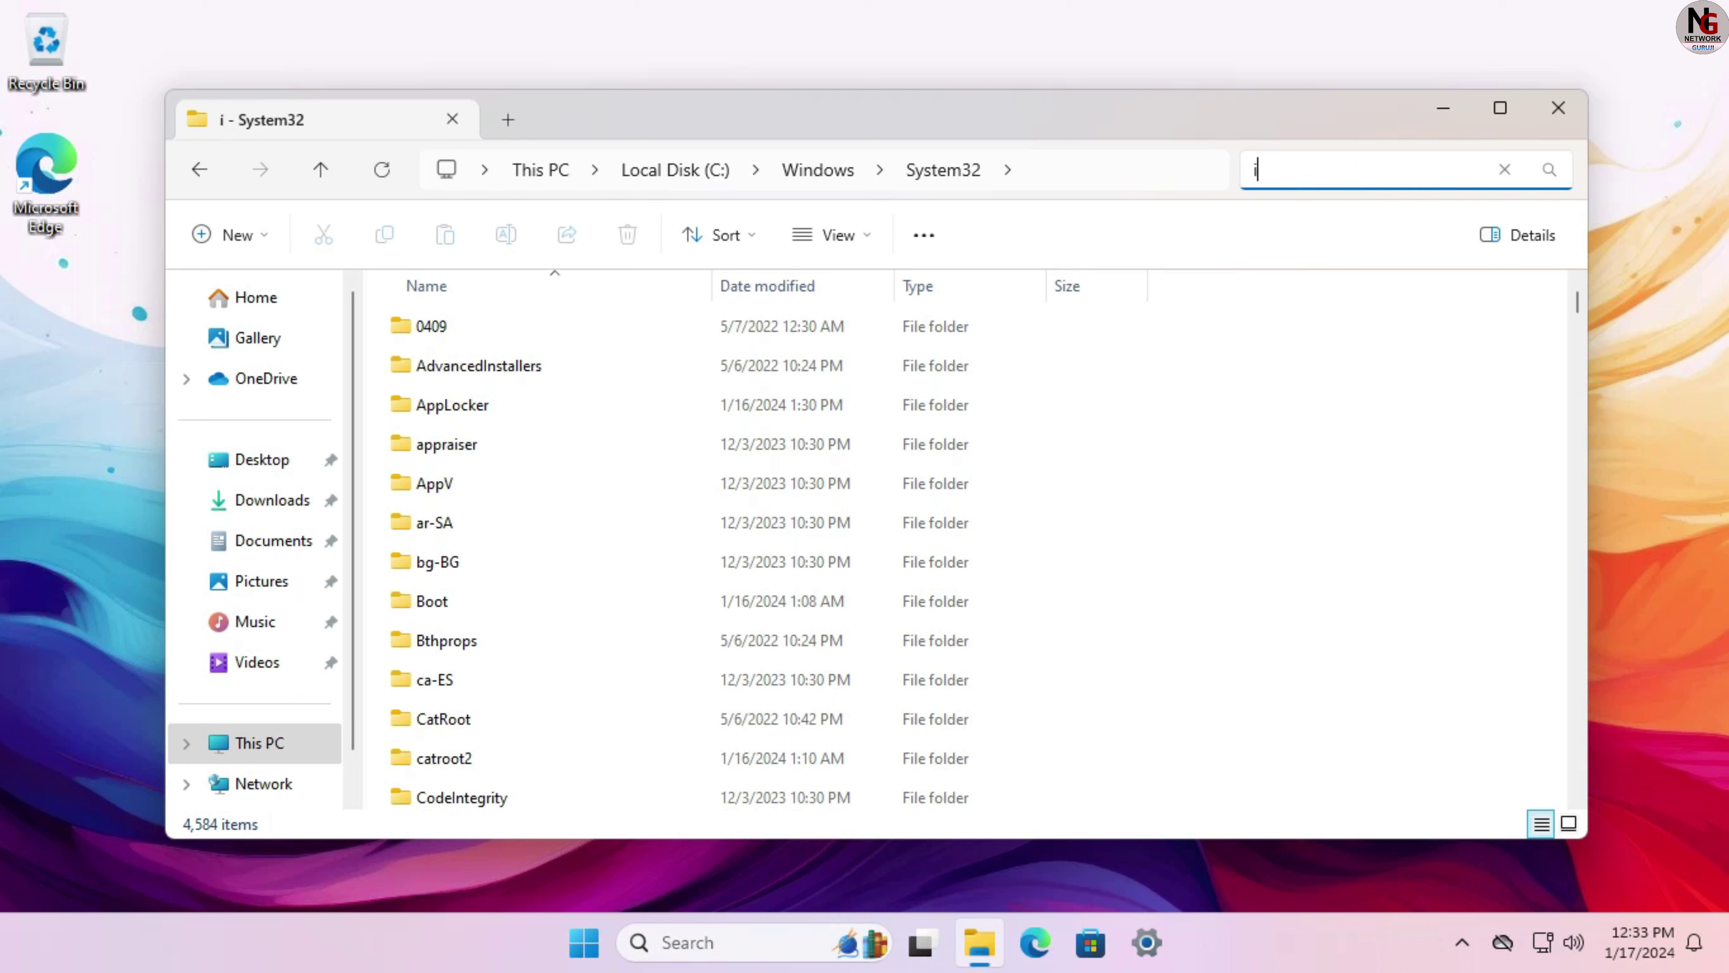
pyautogui.write('nt')
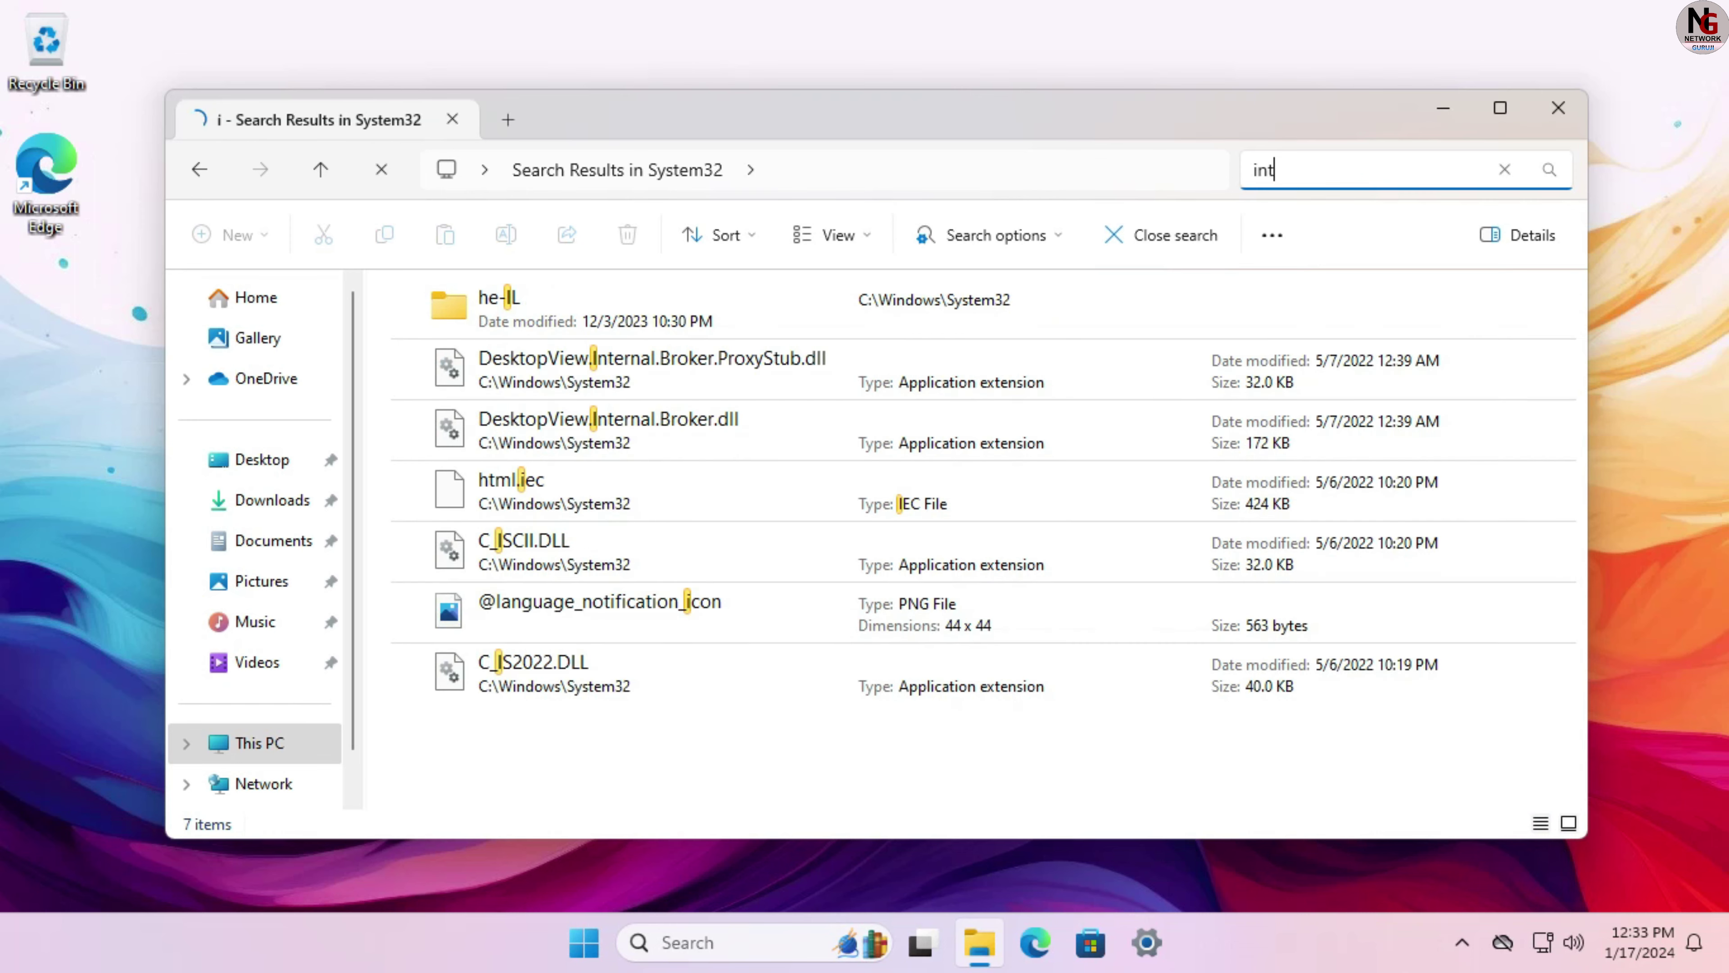
pyautogui.write('egr')
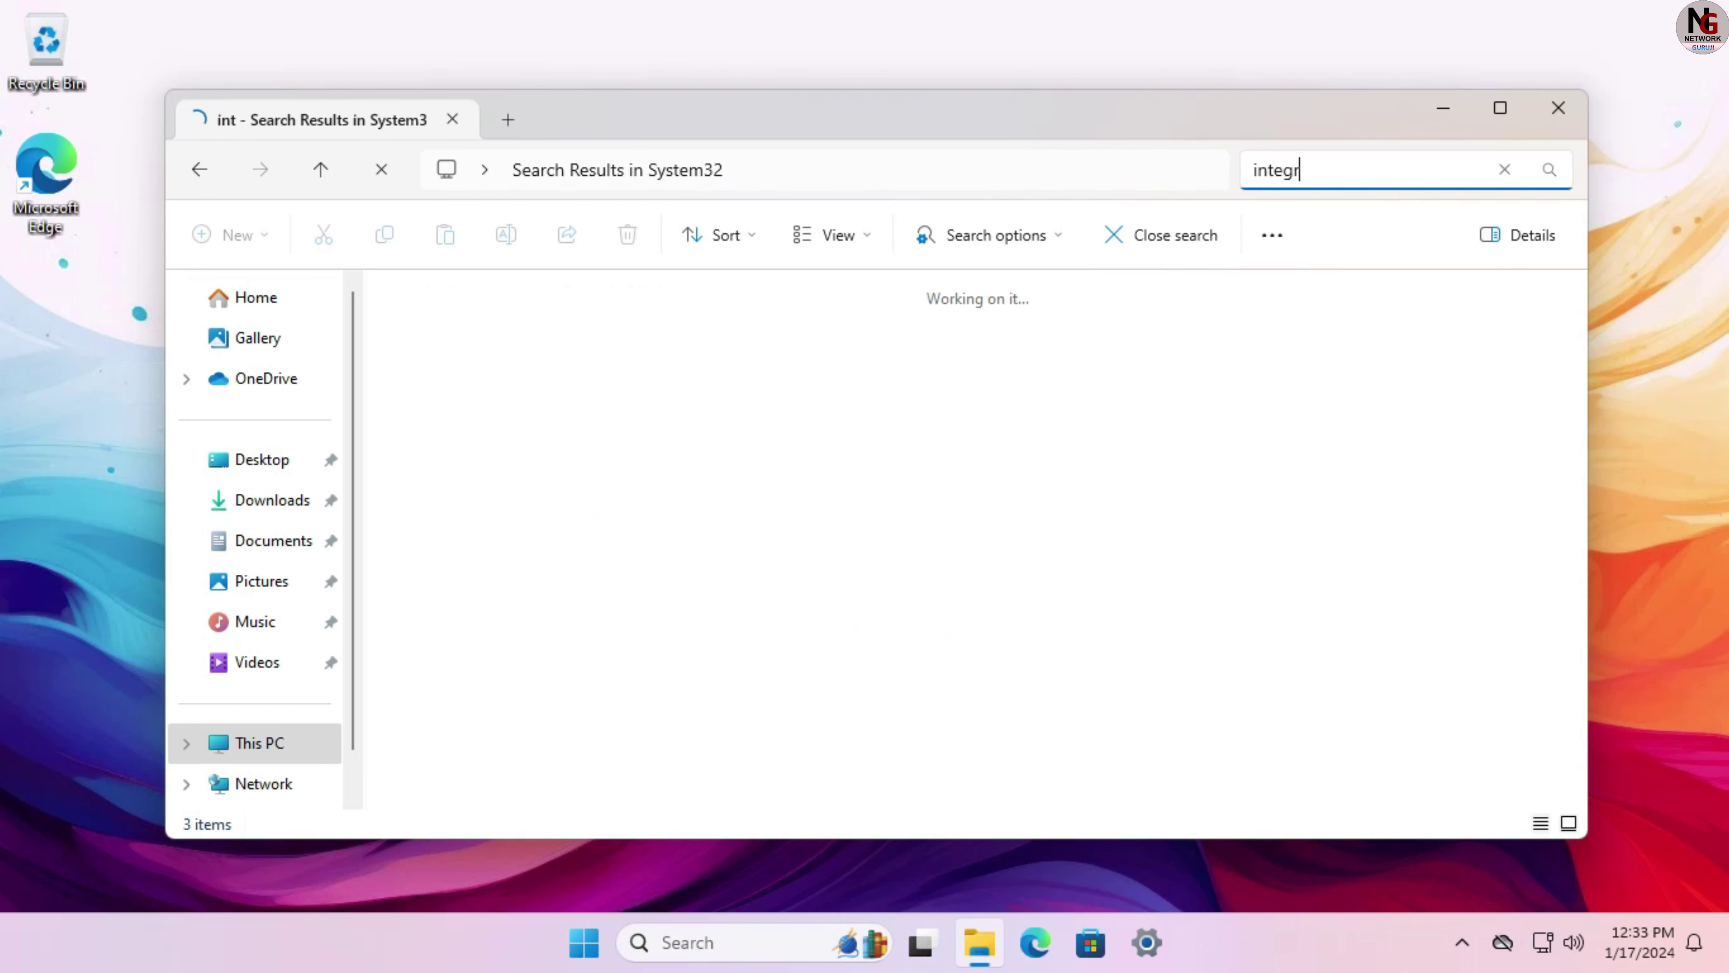
pyautogui.write('ated')
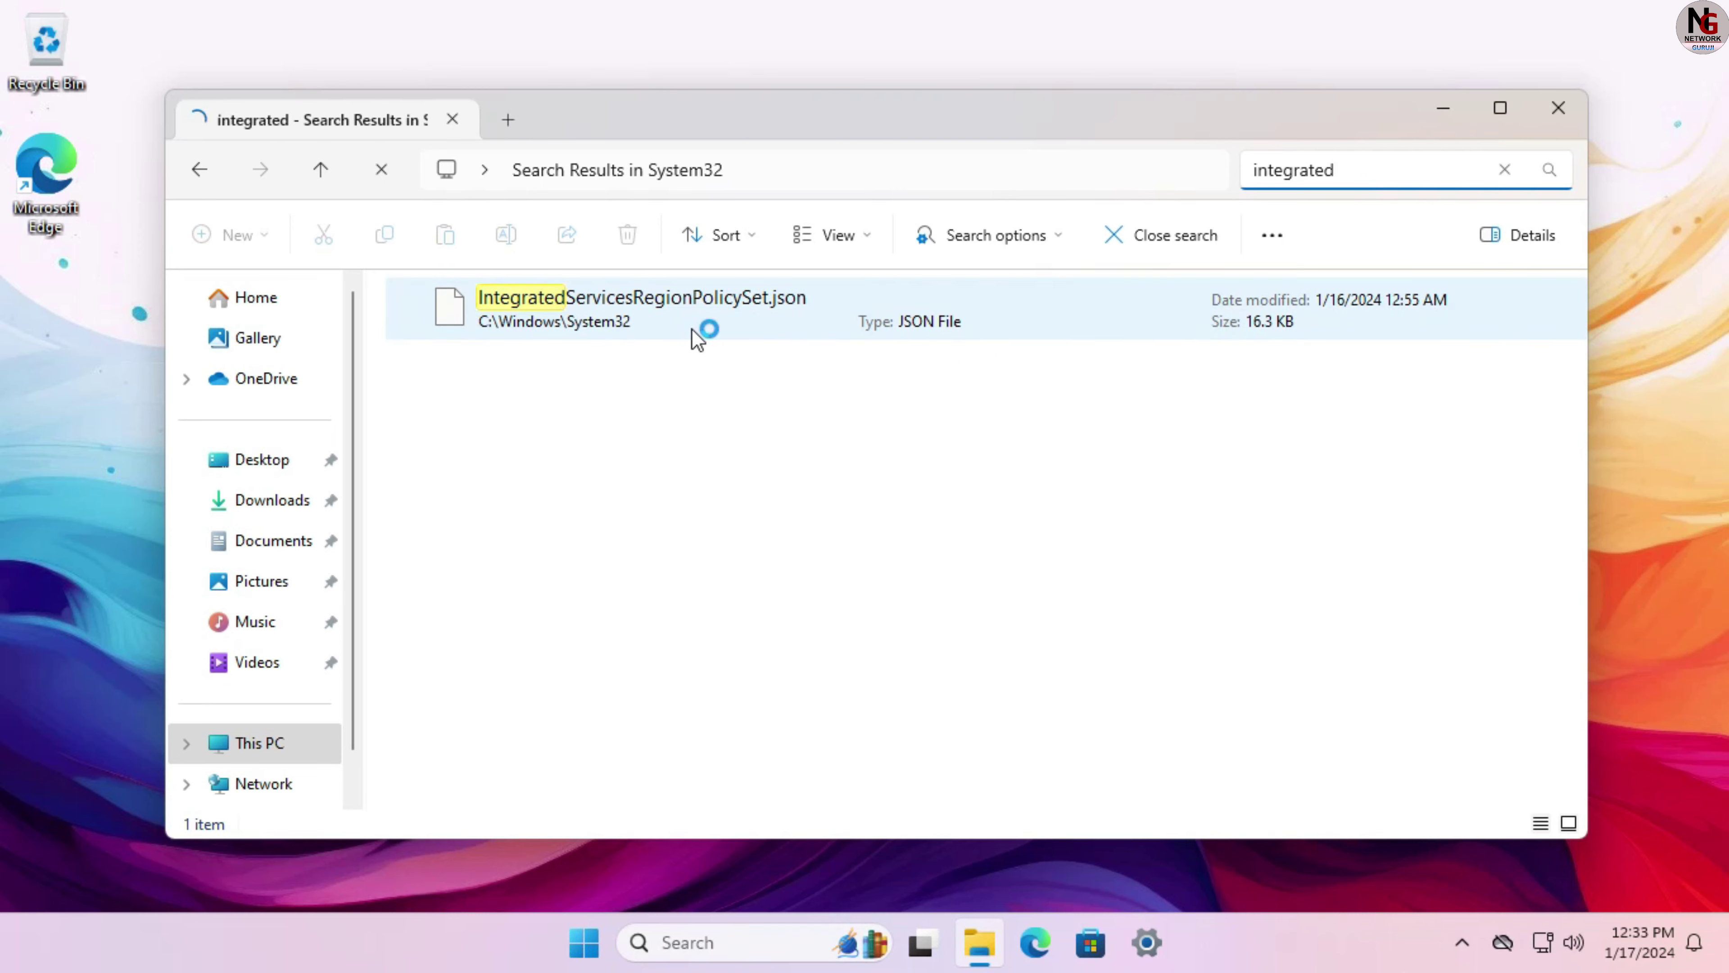
# Step: Open the advanced security settings of IntegratedServicesRegionPolicySet.json from its properties
pyautogui.click(790, 317)
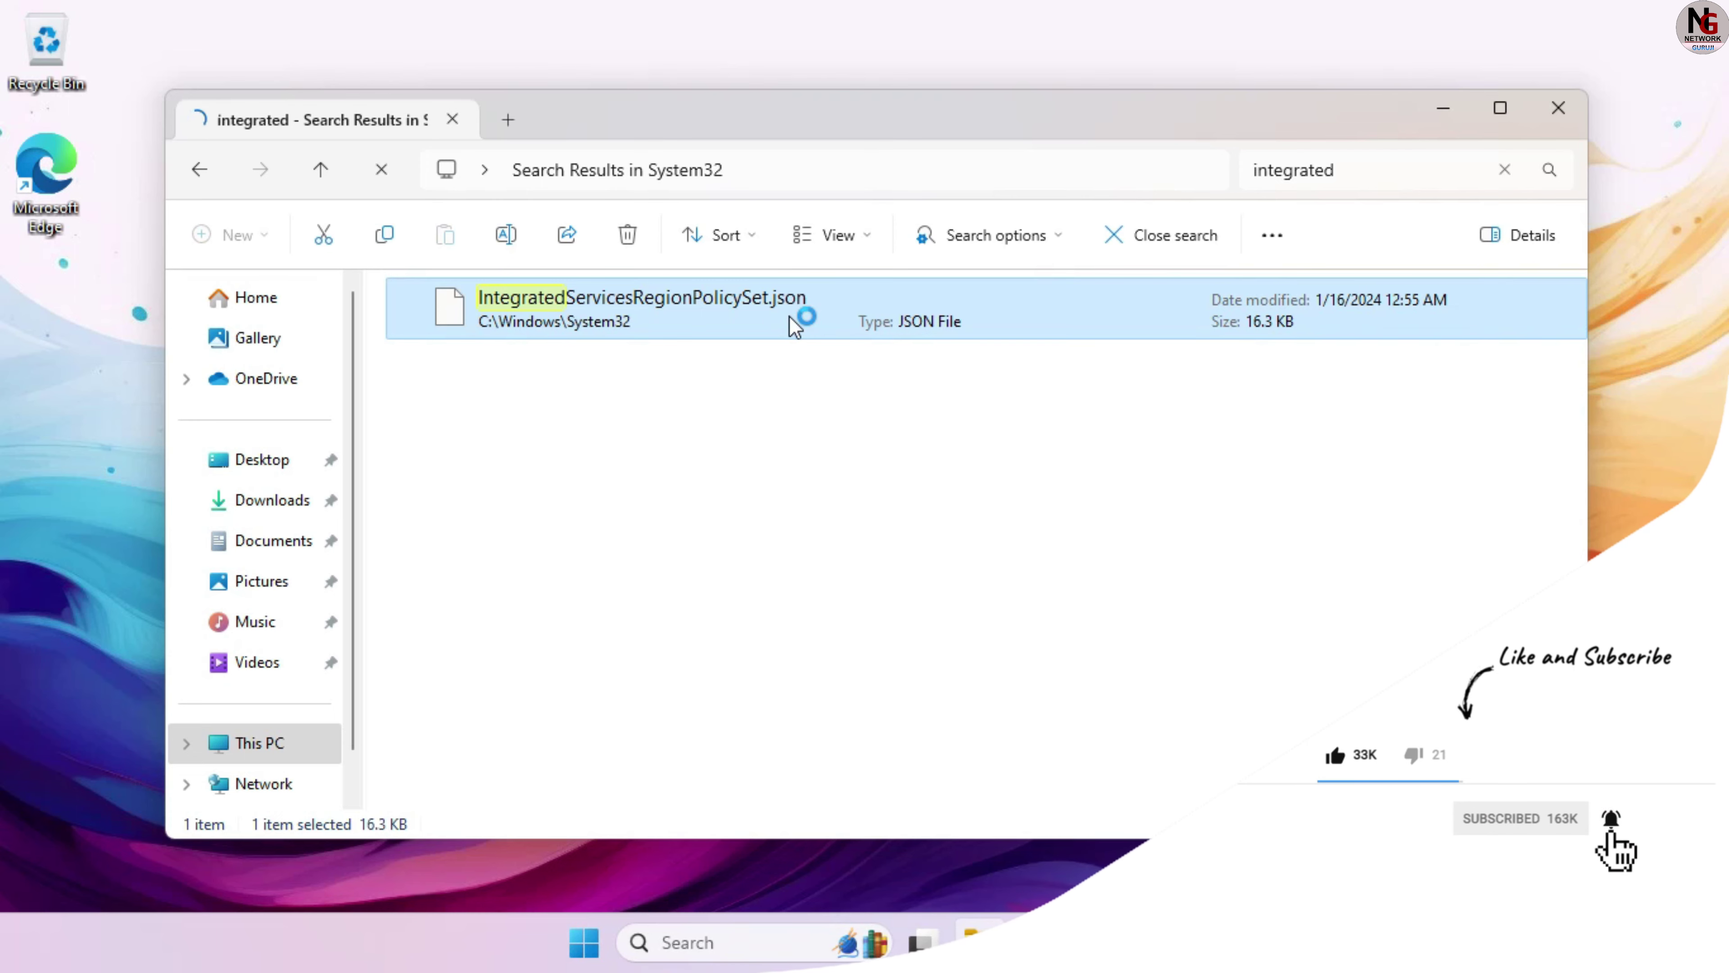
pyautogui.rightClick(688, 326)
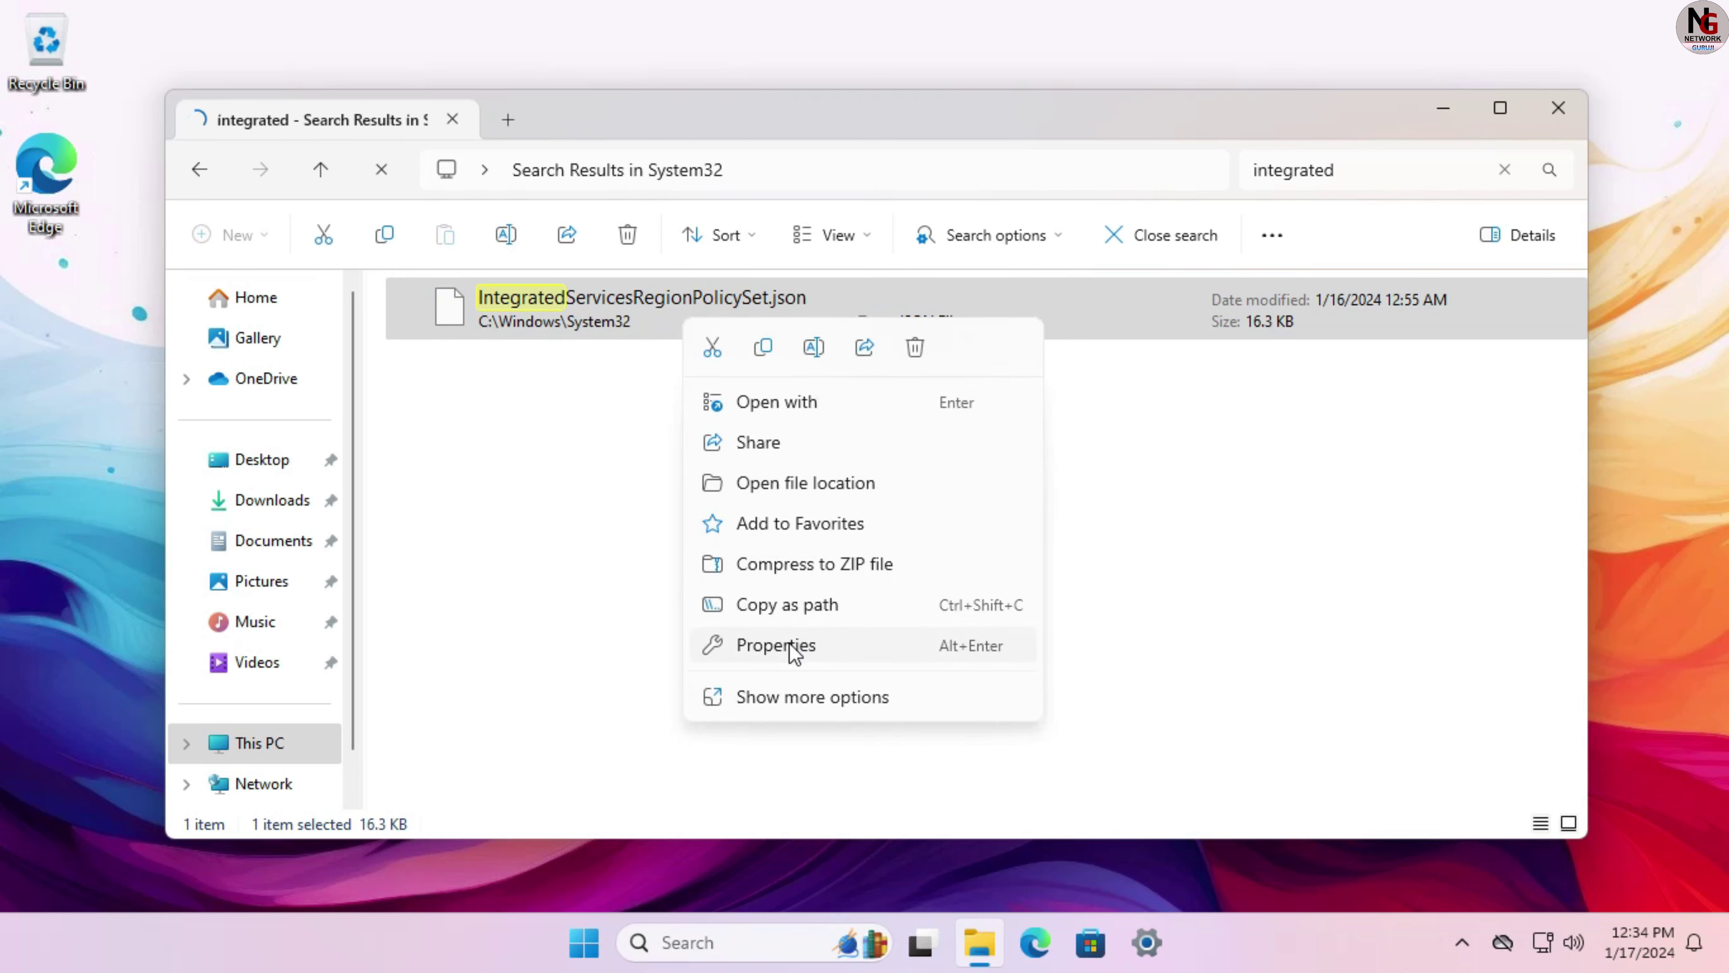
pyautogui.click(776, 645)
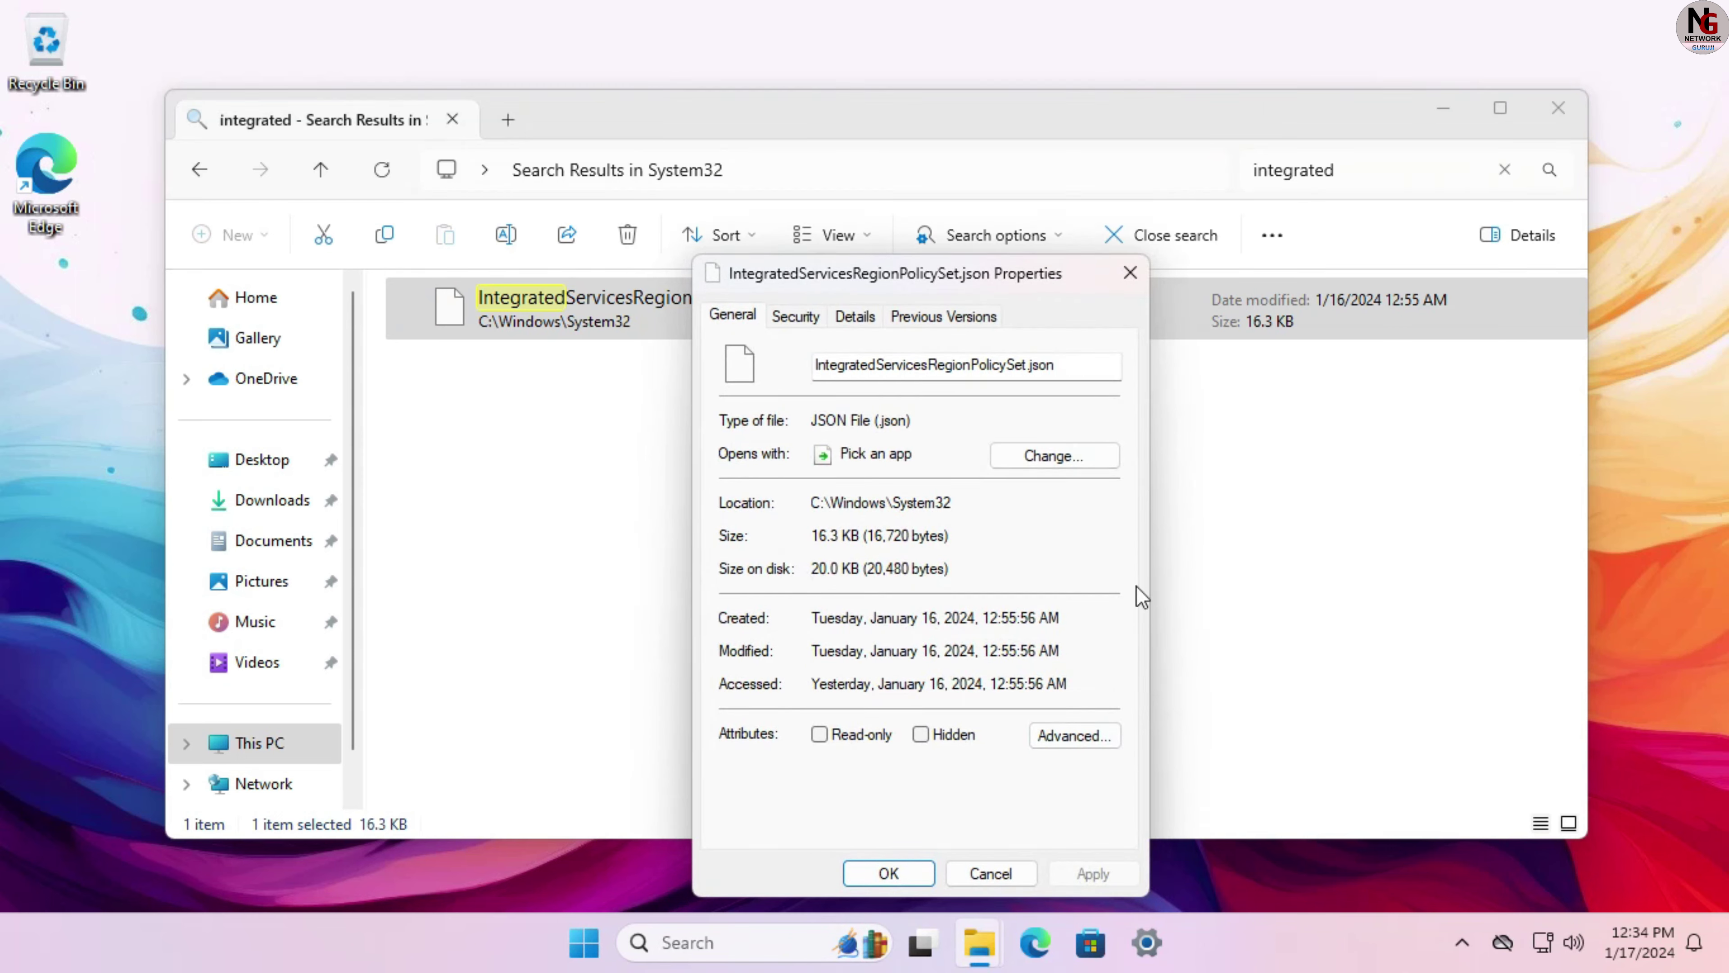
pyautogui.click(1090, 728)
pyautogui.click(792, 318)
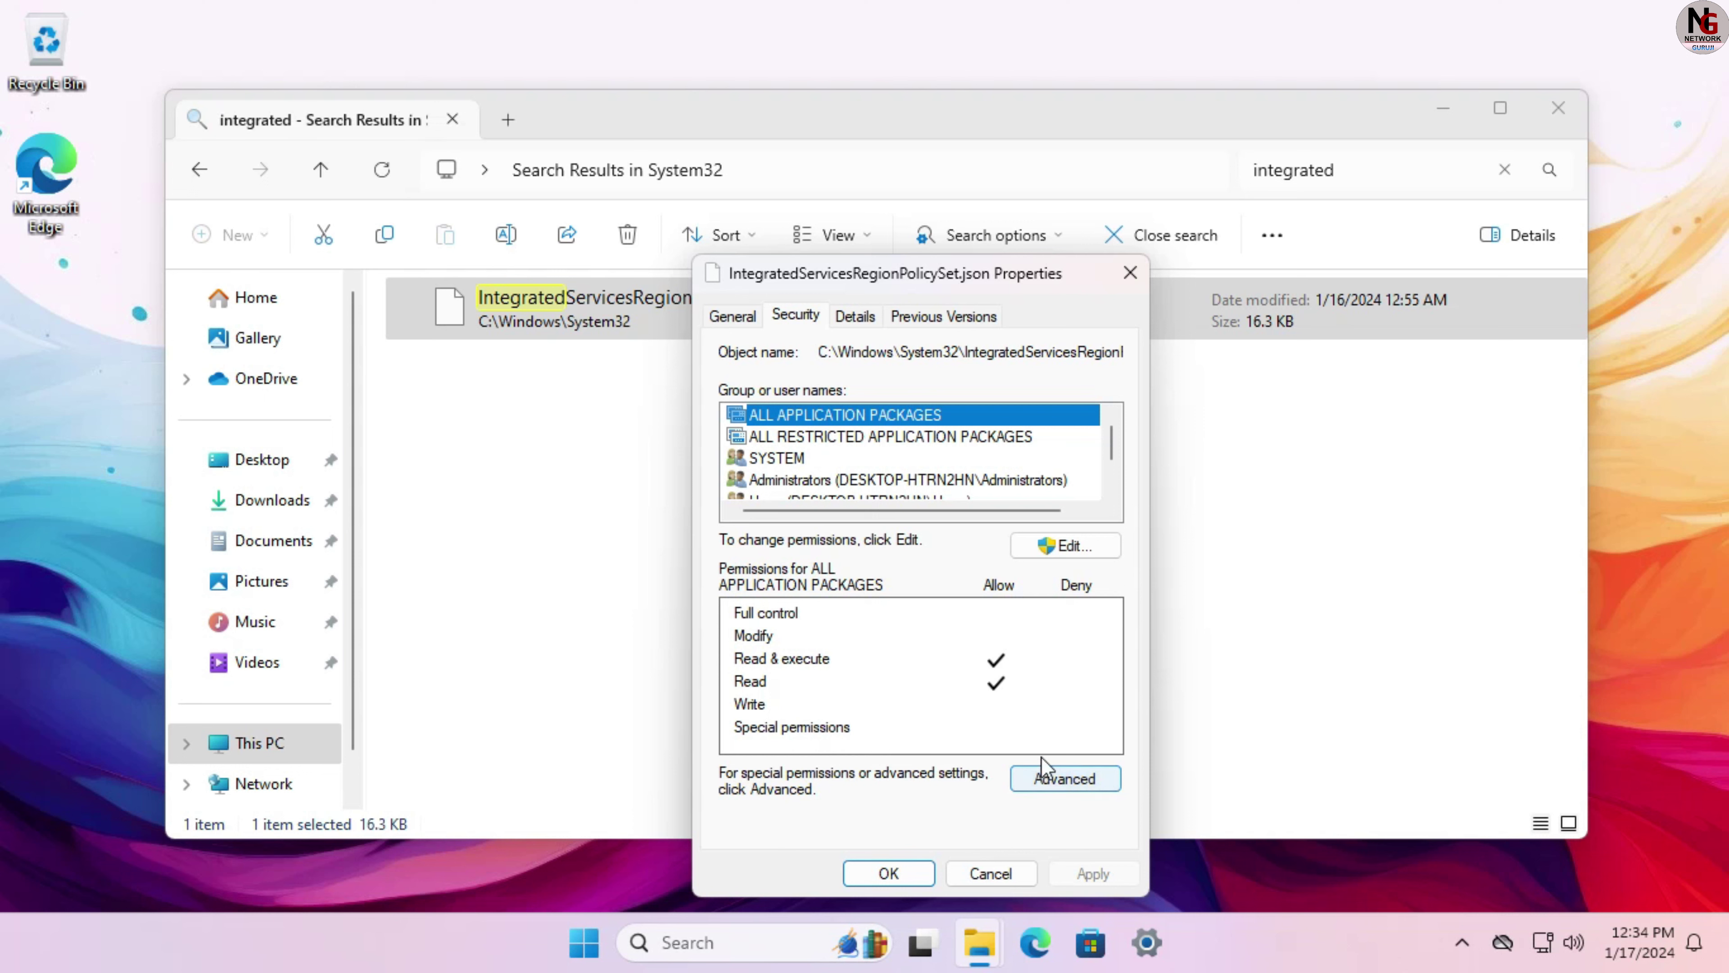
pyautogui.click(1062, 781)
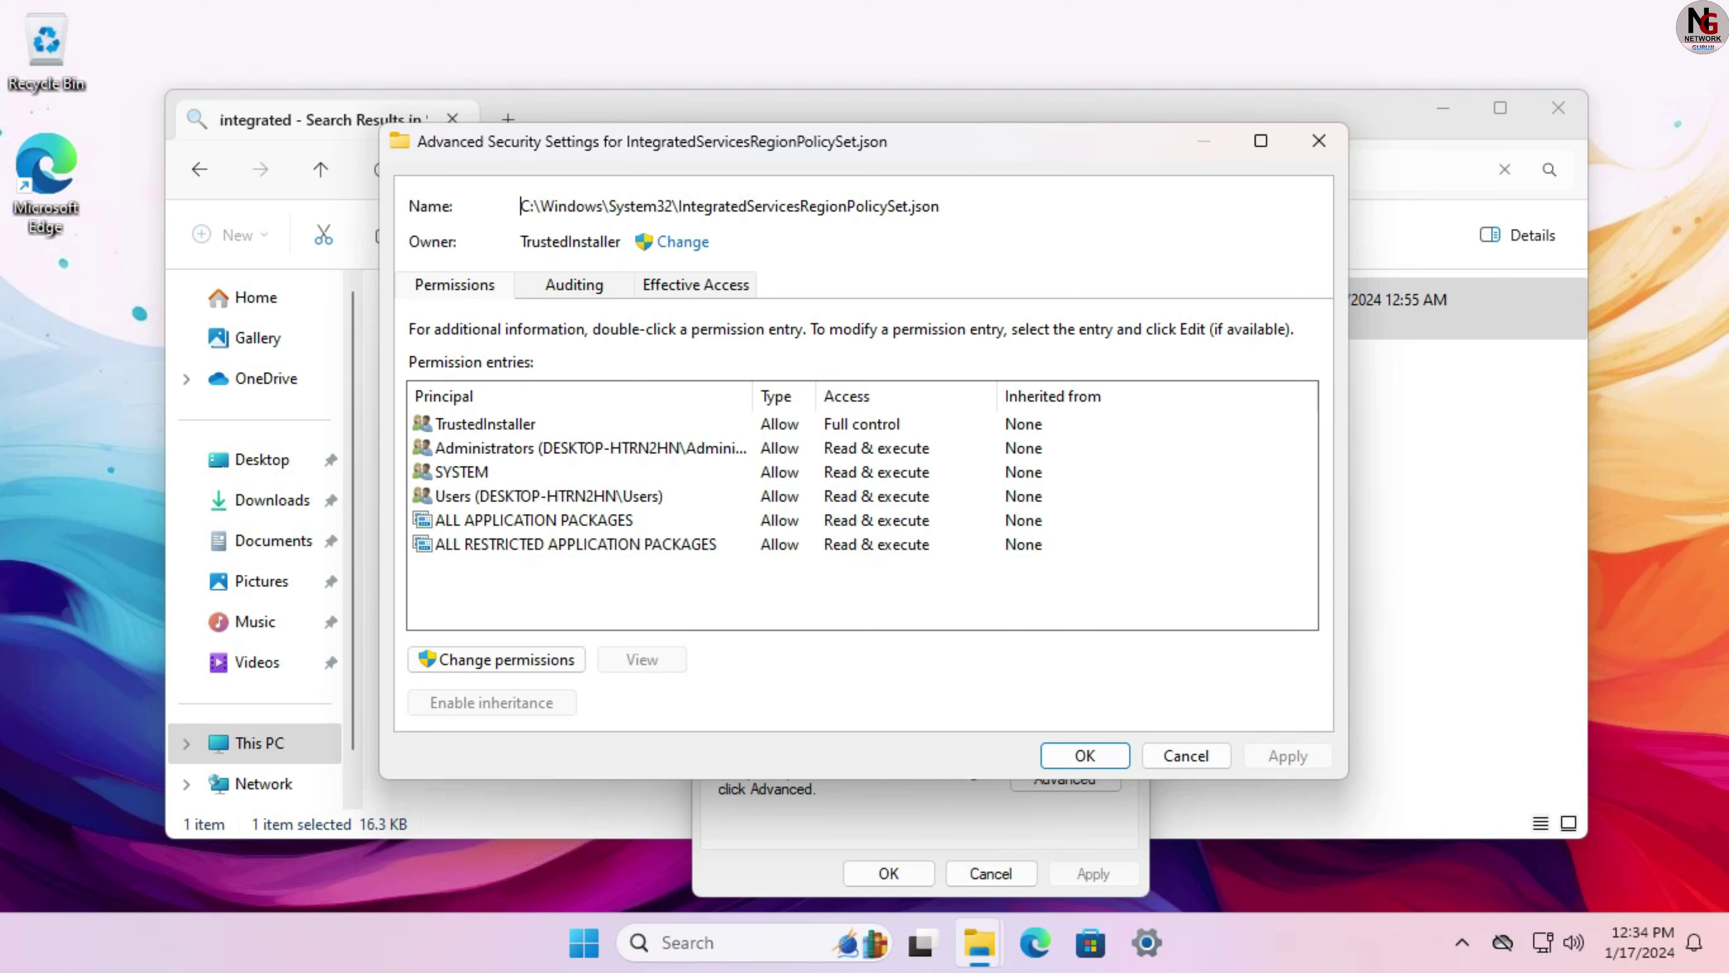
# Step: Start changing the file's owner, list all available users and groups, and widen the Name column of the results
pyautogui.click(679, 247)
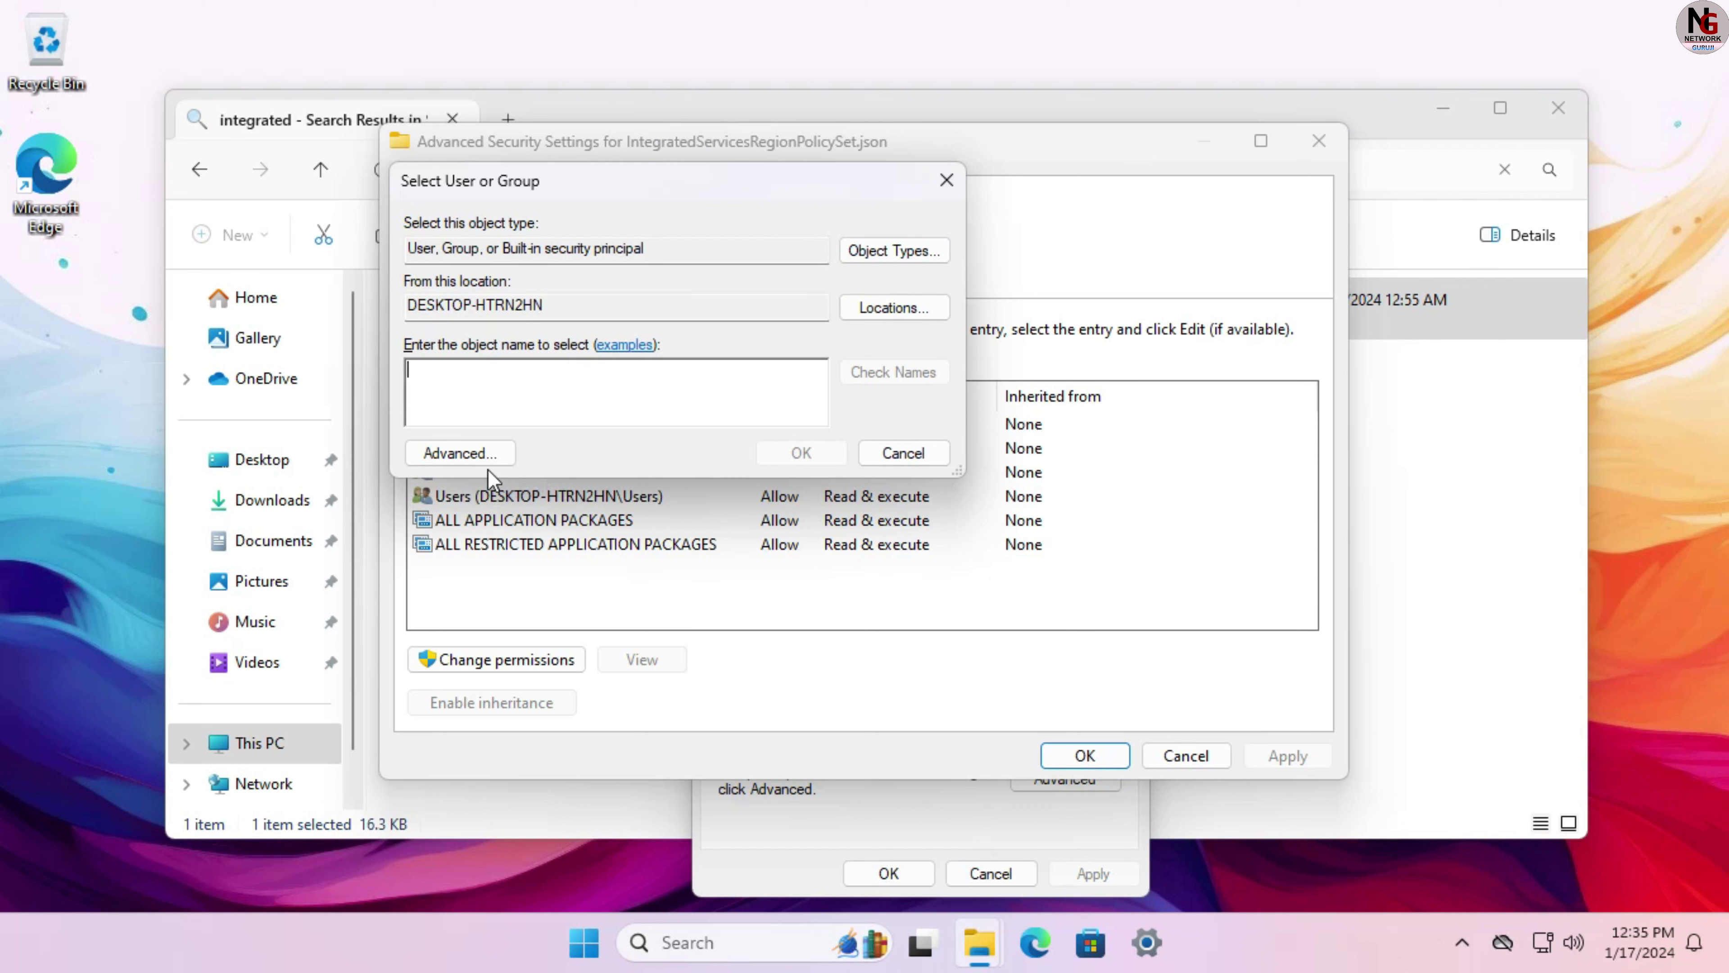
pyautogui.click(465, 453)
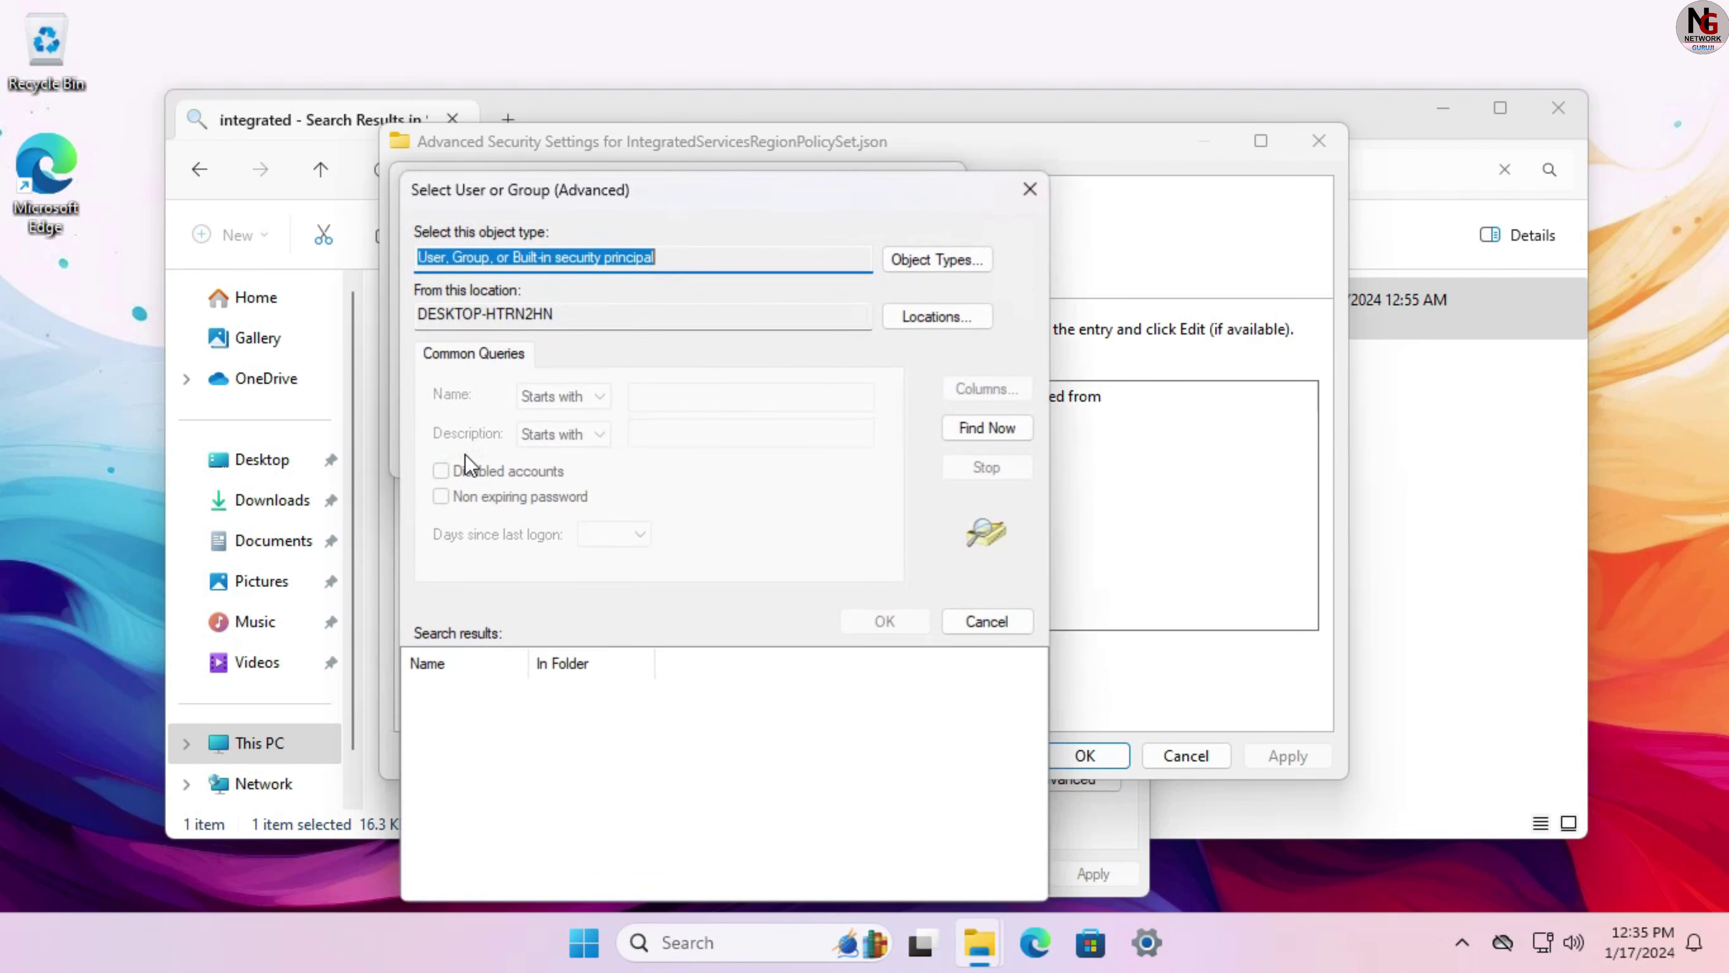
pyautogui.click(1013, 435)
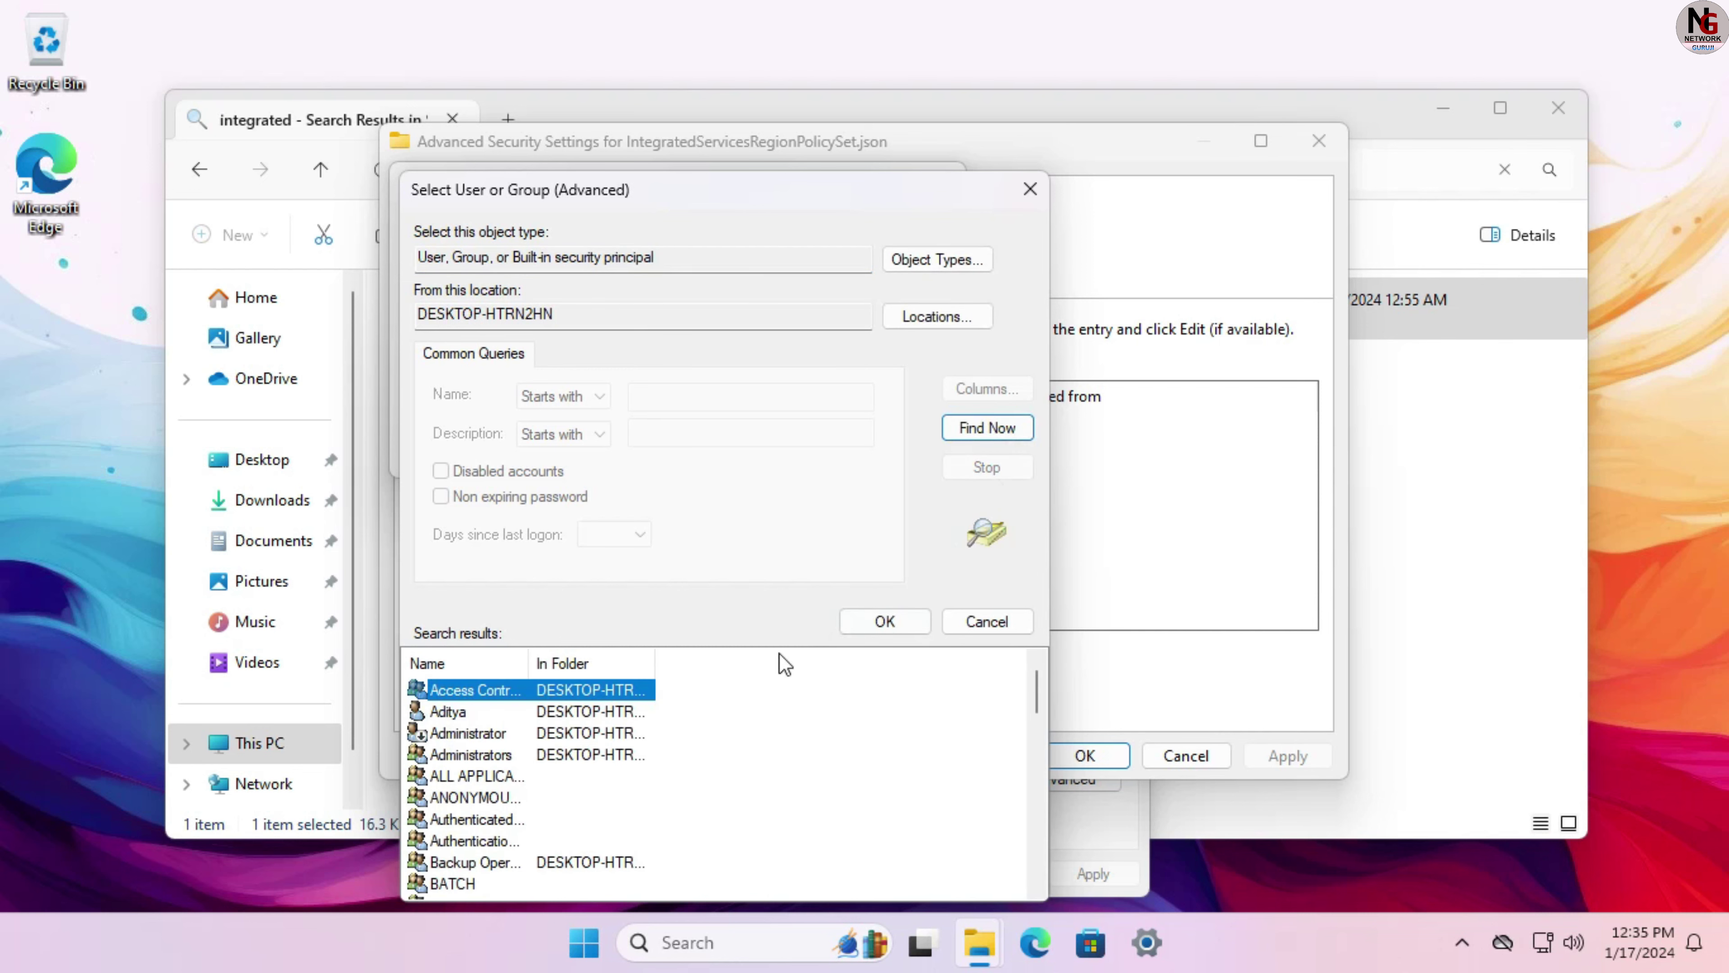
pyautogui.moveTo(687, 199); pyautogui.dragTo(710, 109)
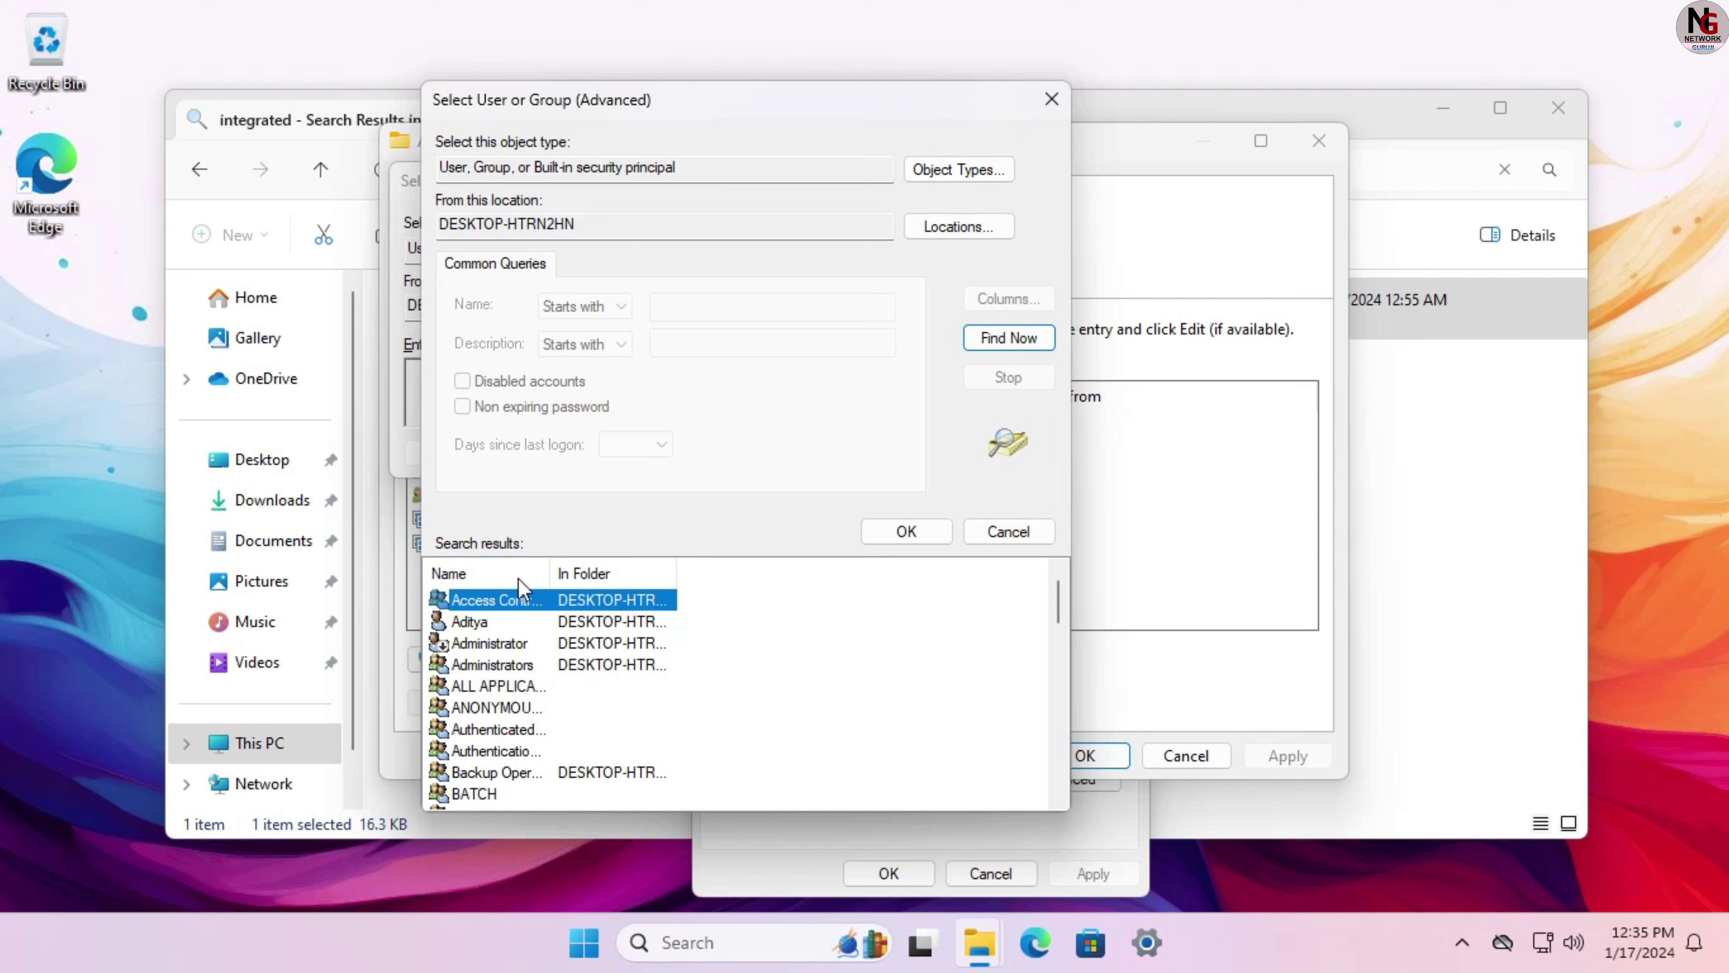
pyautogui.moveTo(552, 577); pyautogui.dragTo(692, 588)
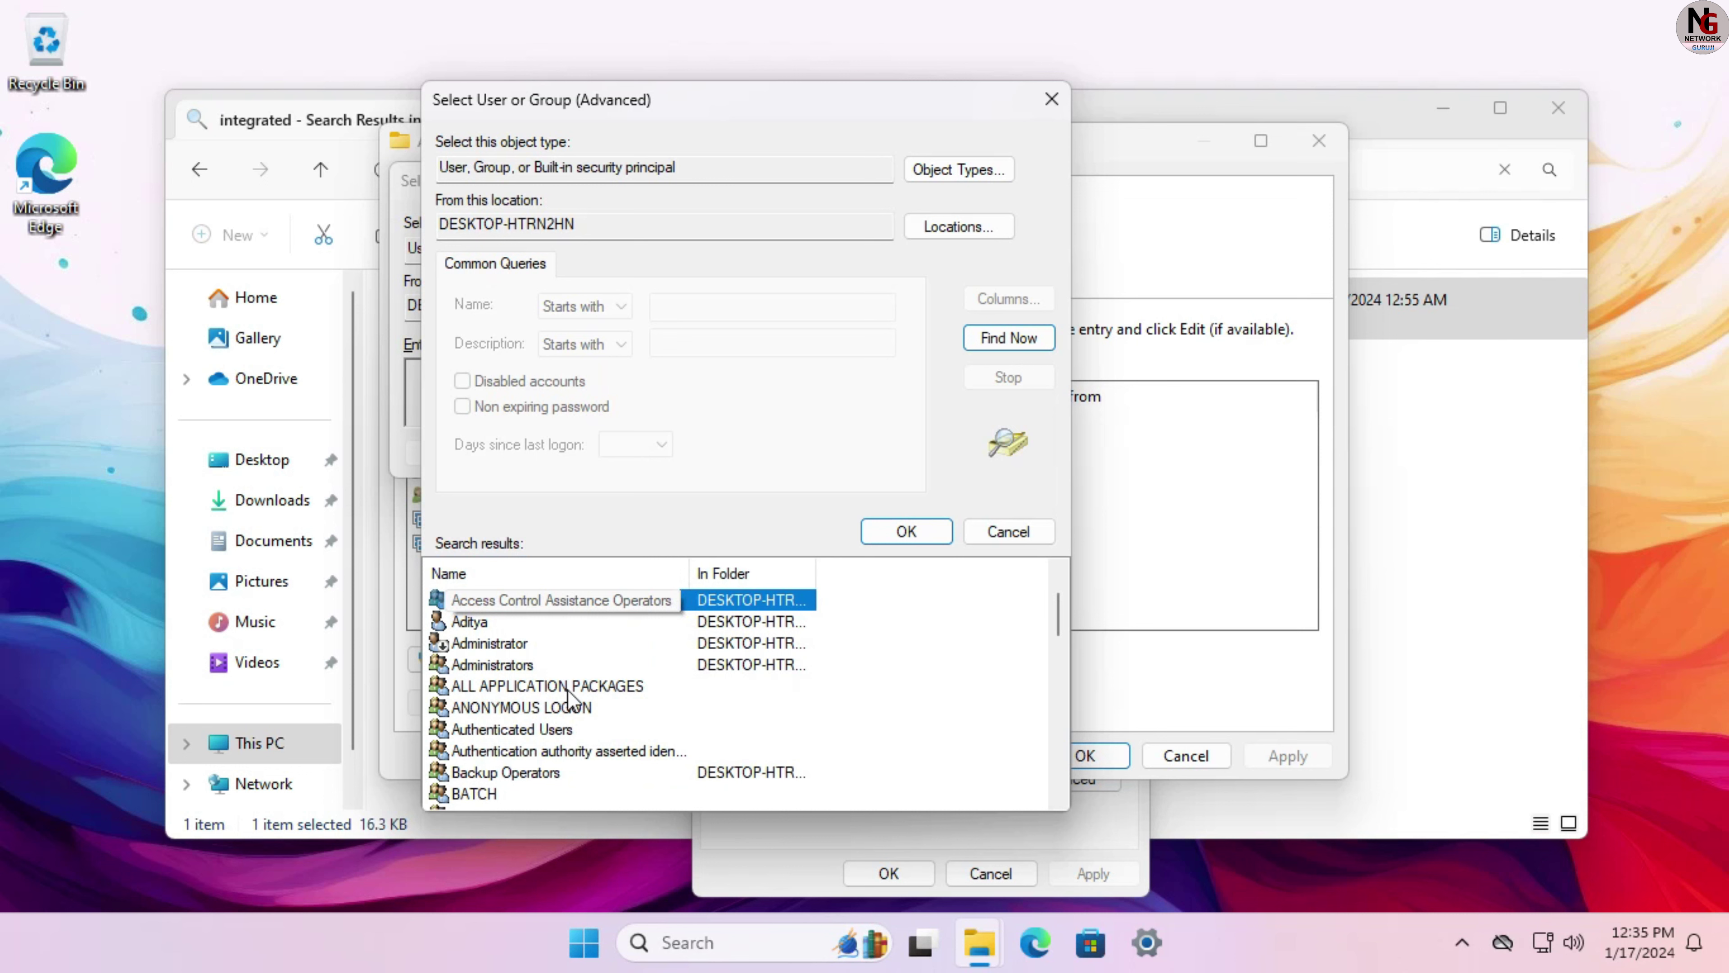
# Step: Choose the Administrators group from the found accounts as the new owner of IntegratedServicesRegionPolicySet.json
pyautogui.scroll(-3, 569, 692)
pyautogui.scroll(-10, 568, 691)
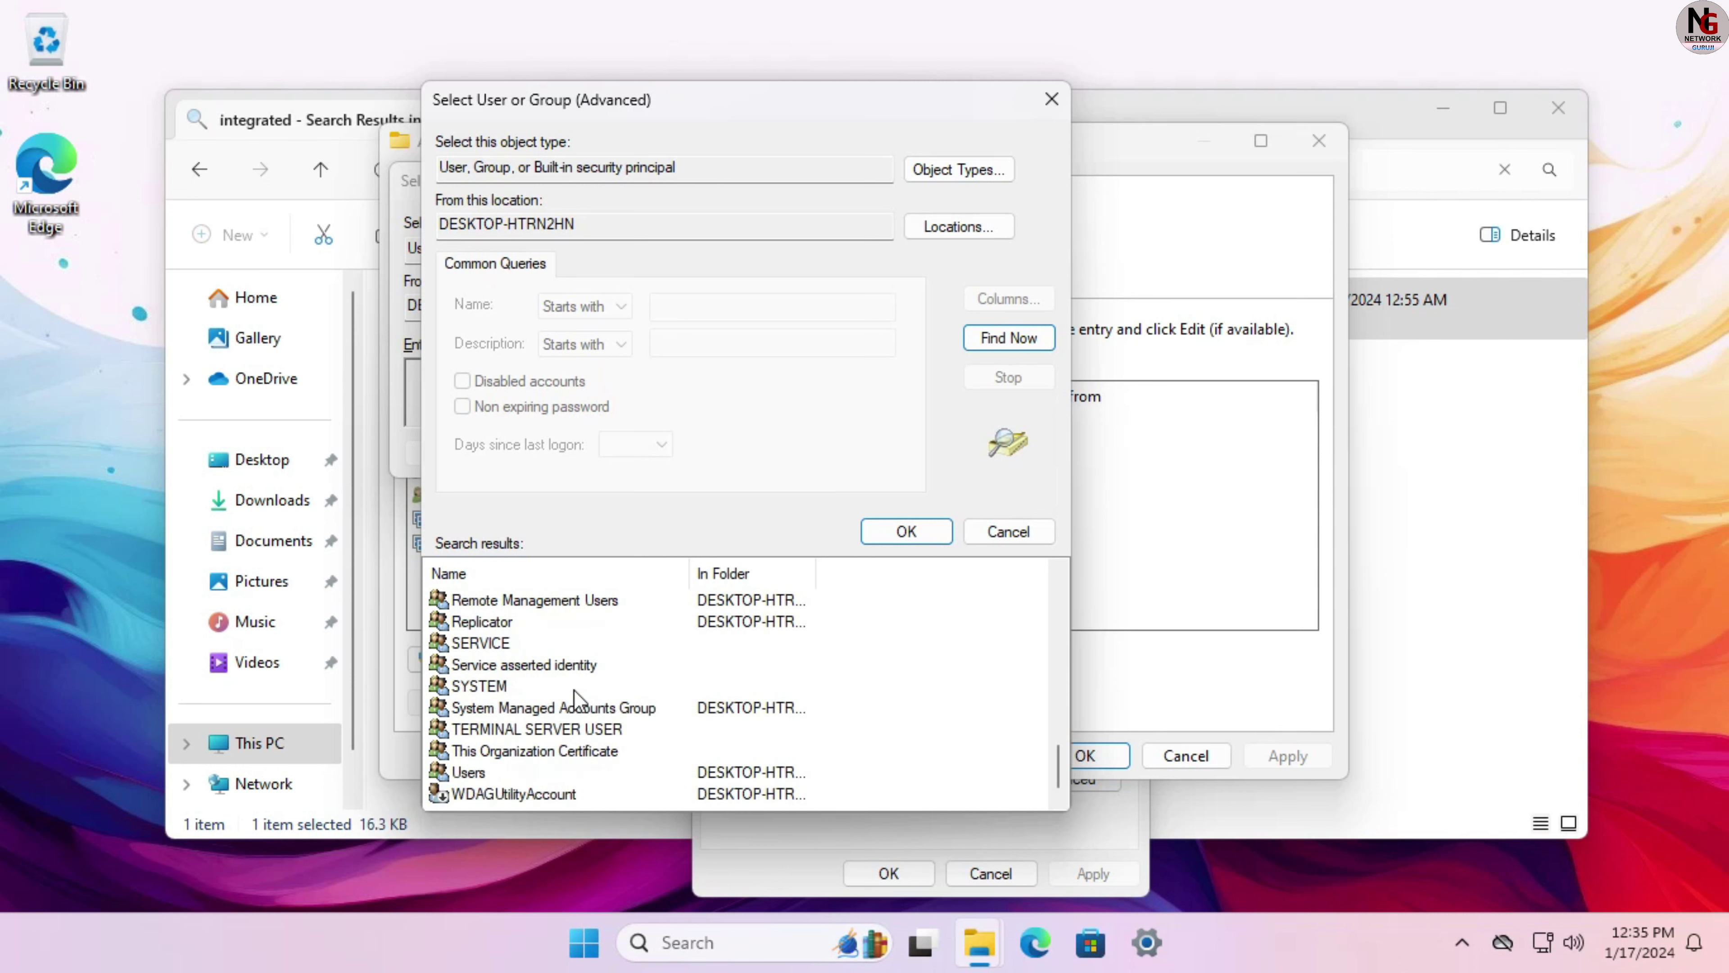
pyautogui.scroll(1, 574, 689)
pyautogui.scroll(1, 574, 689)
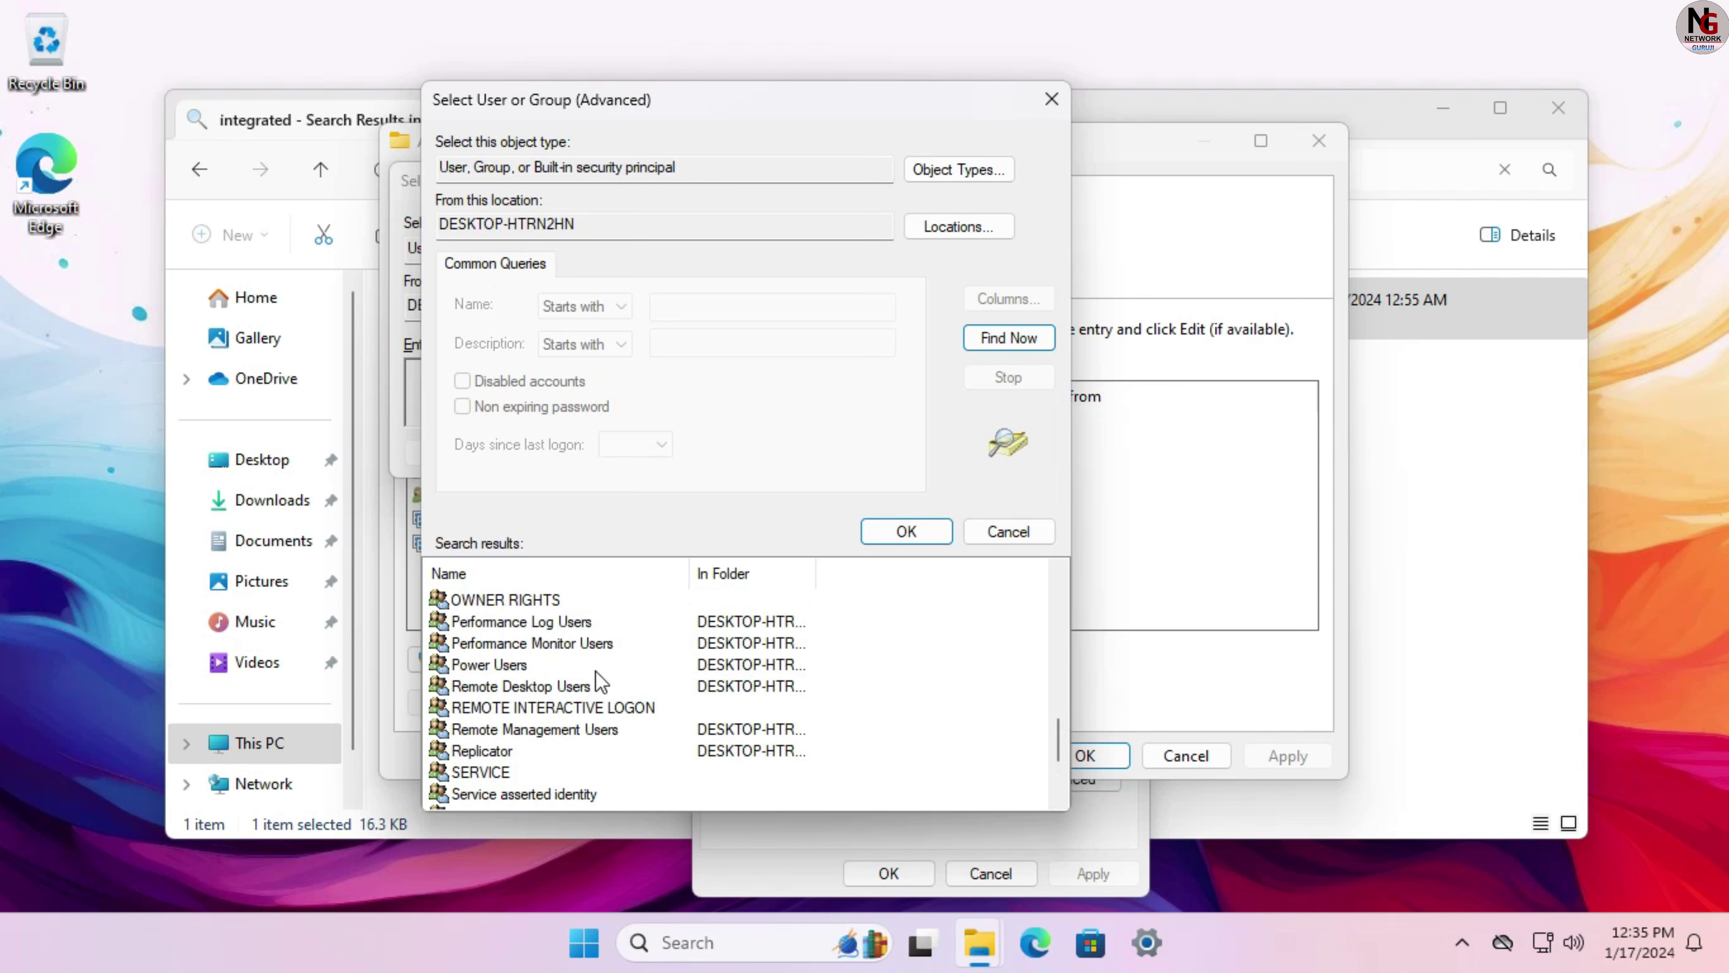
pyautogui.scroll(9, 645, 690)
pyautogui.scroll(1, 645, 689)
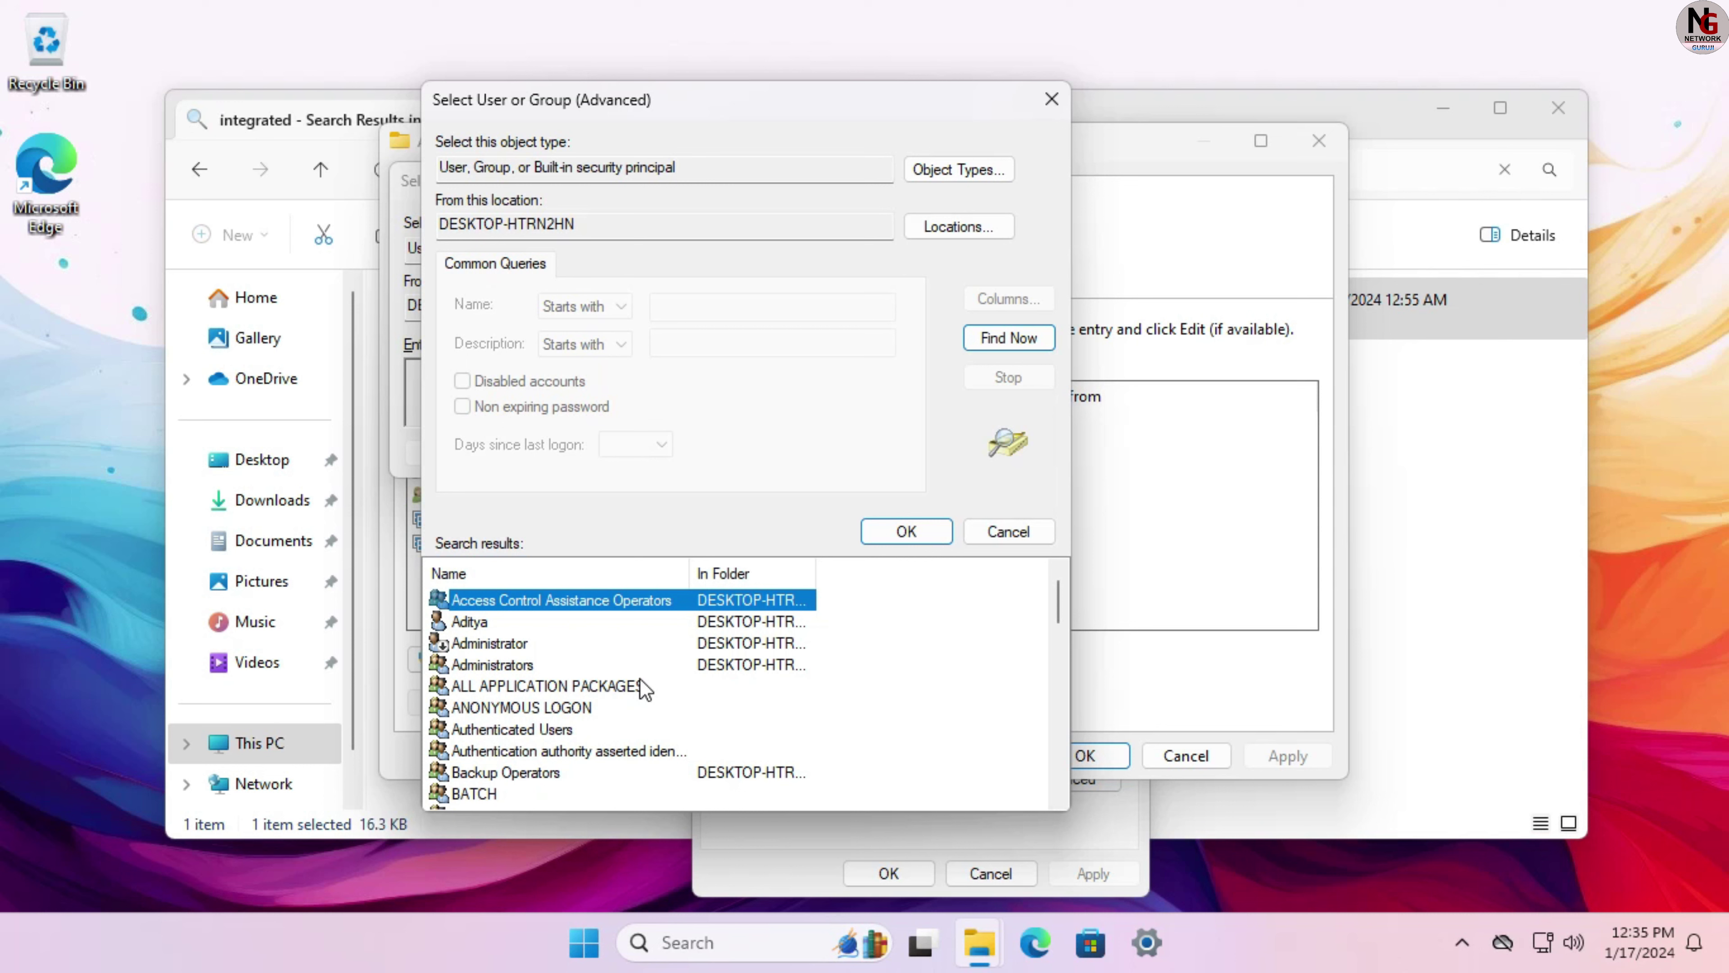
pyautogui.click(497, 642)
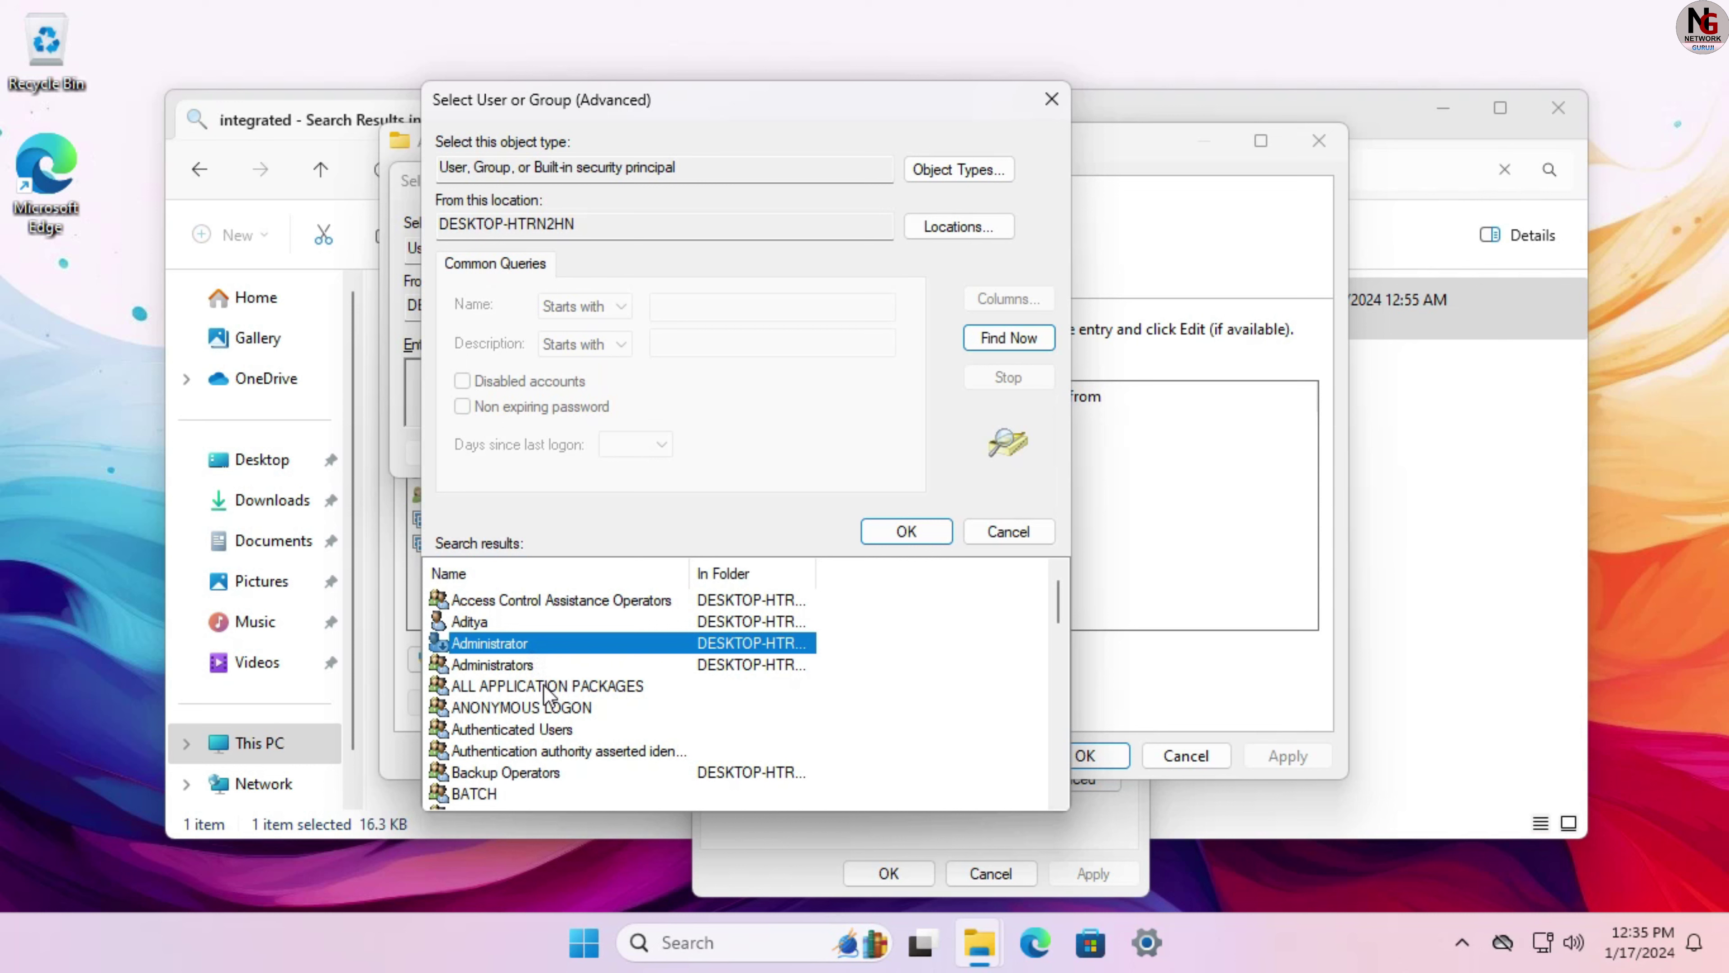
pyautogui.click(527, 669)
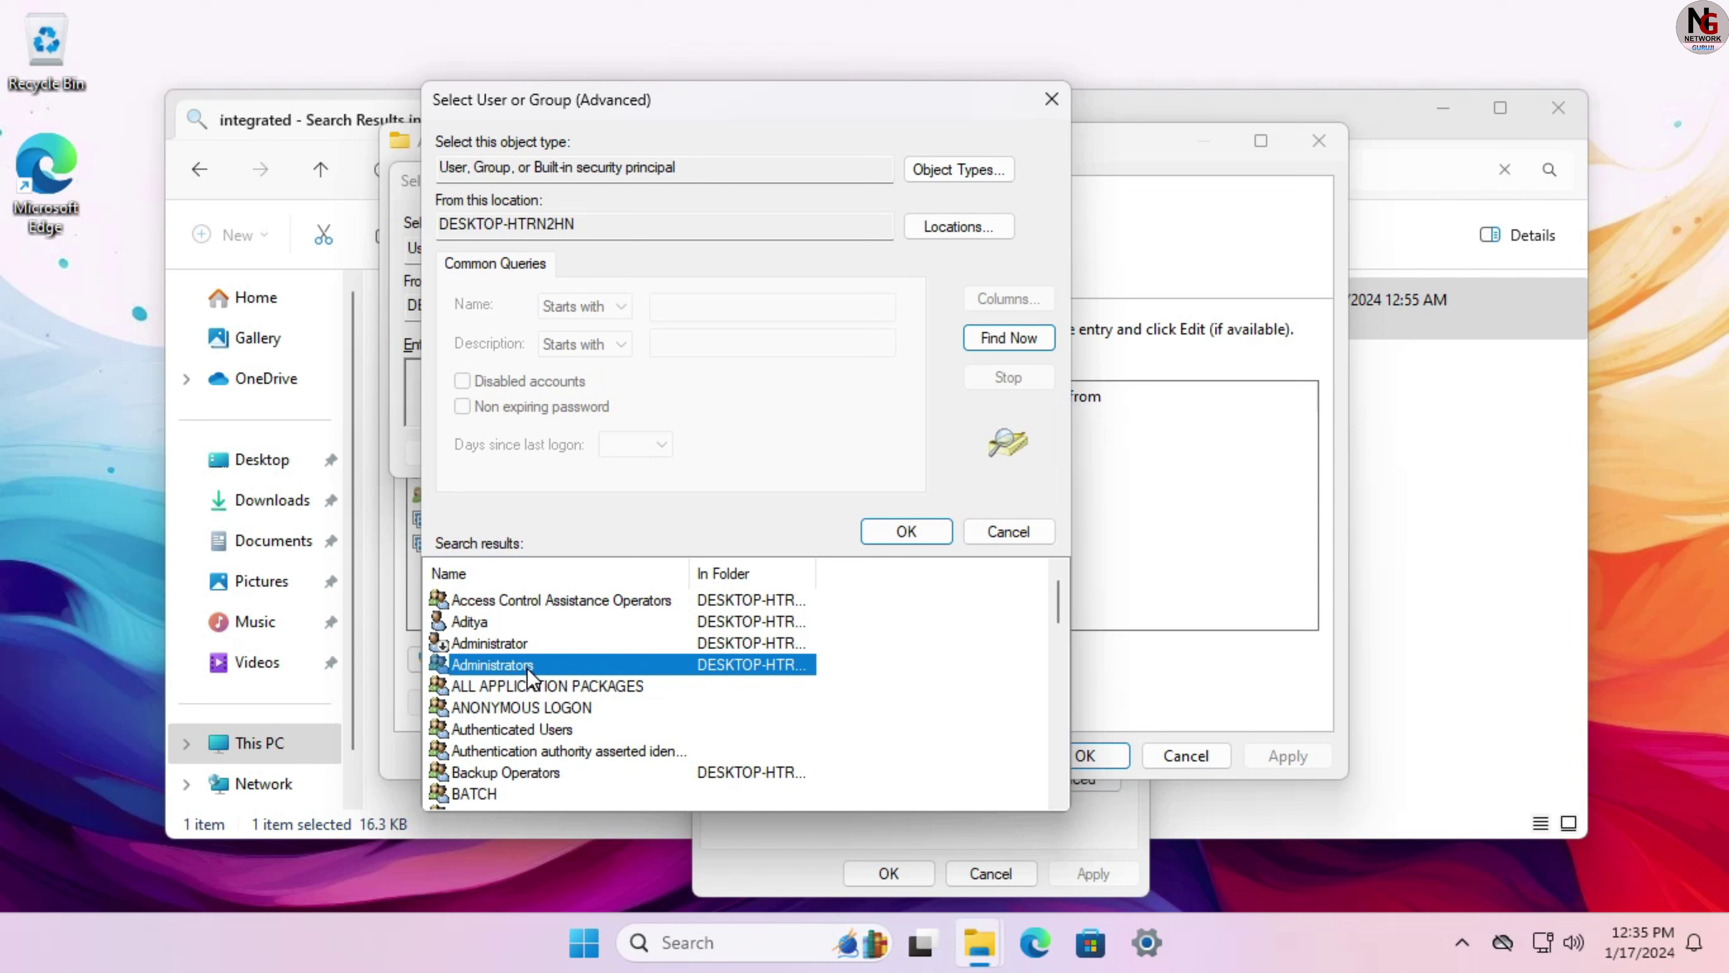
pyautogui.click(533, 650)
pyautogui.click(910, 533)
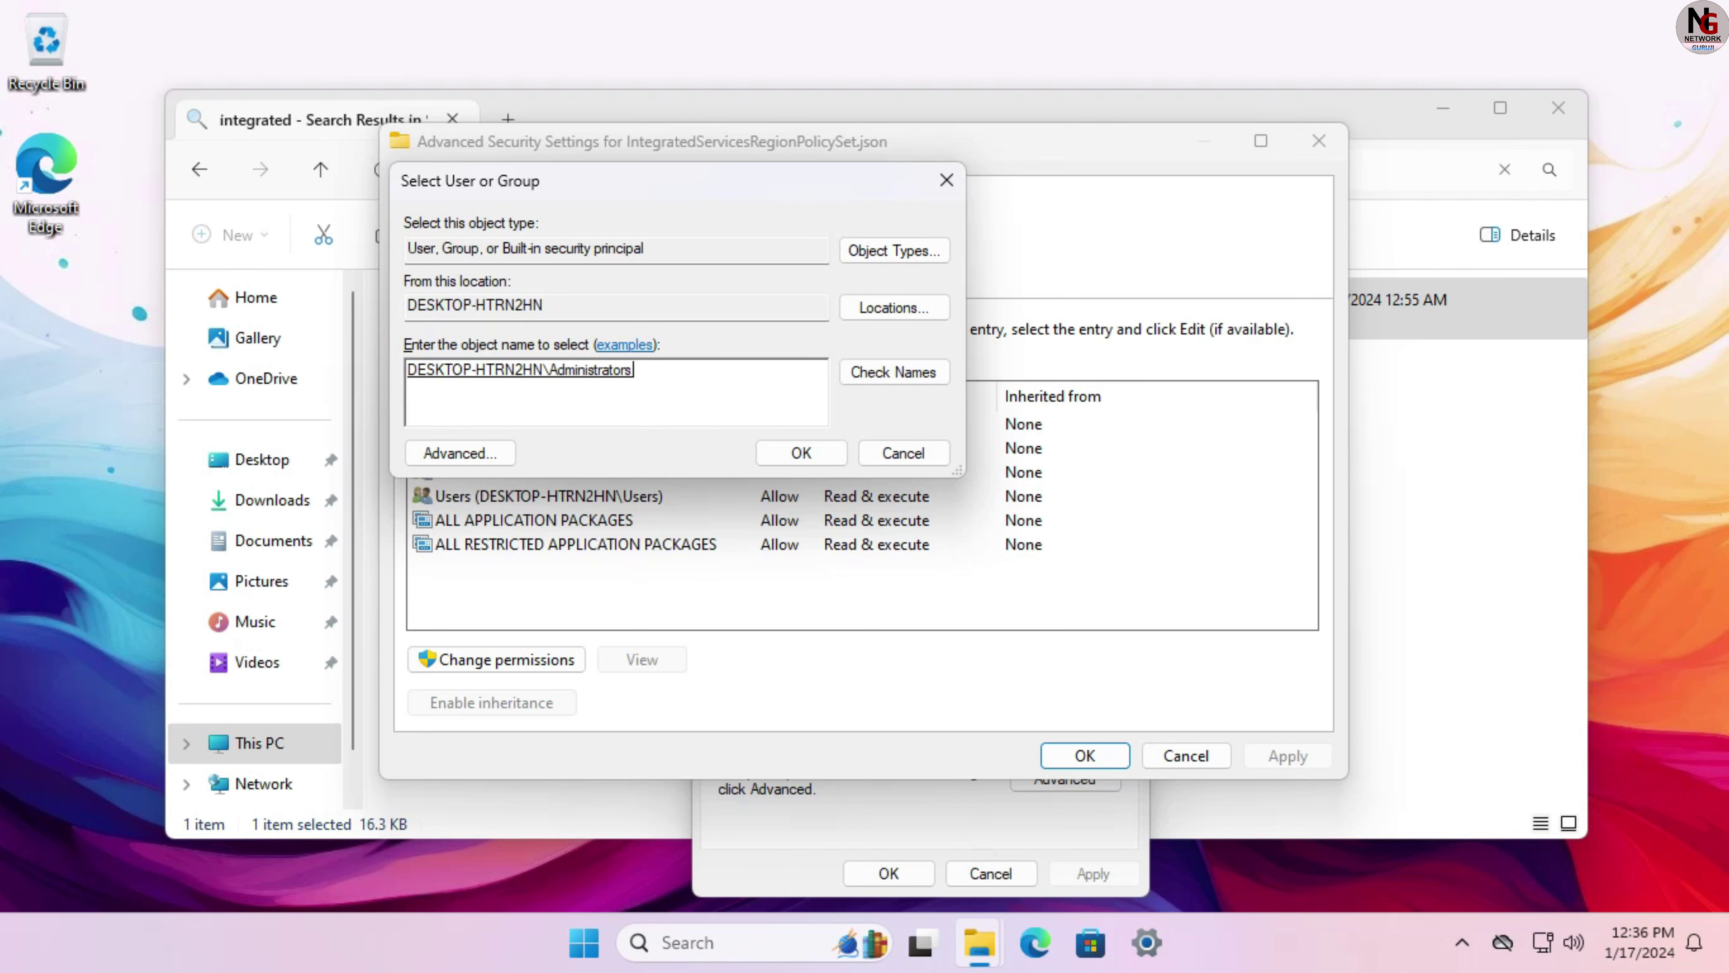
pyautogui.click(805, 455)
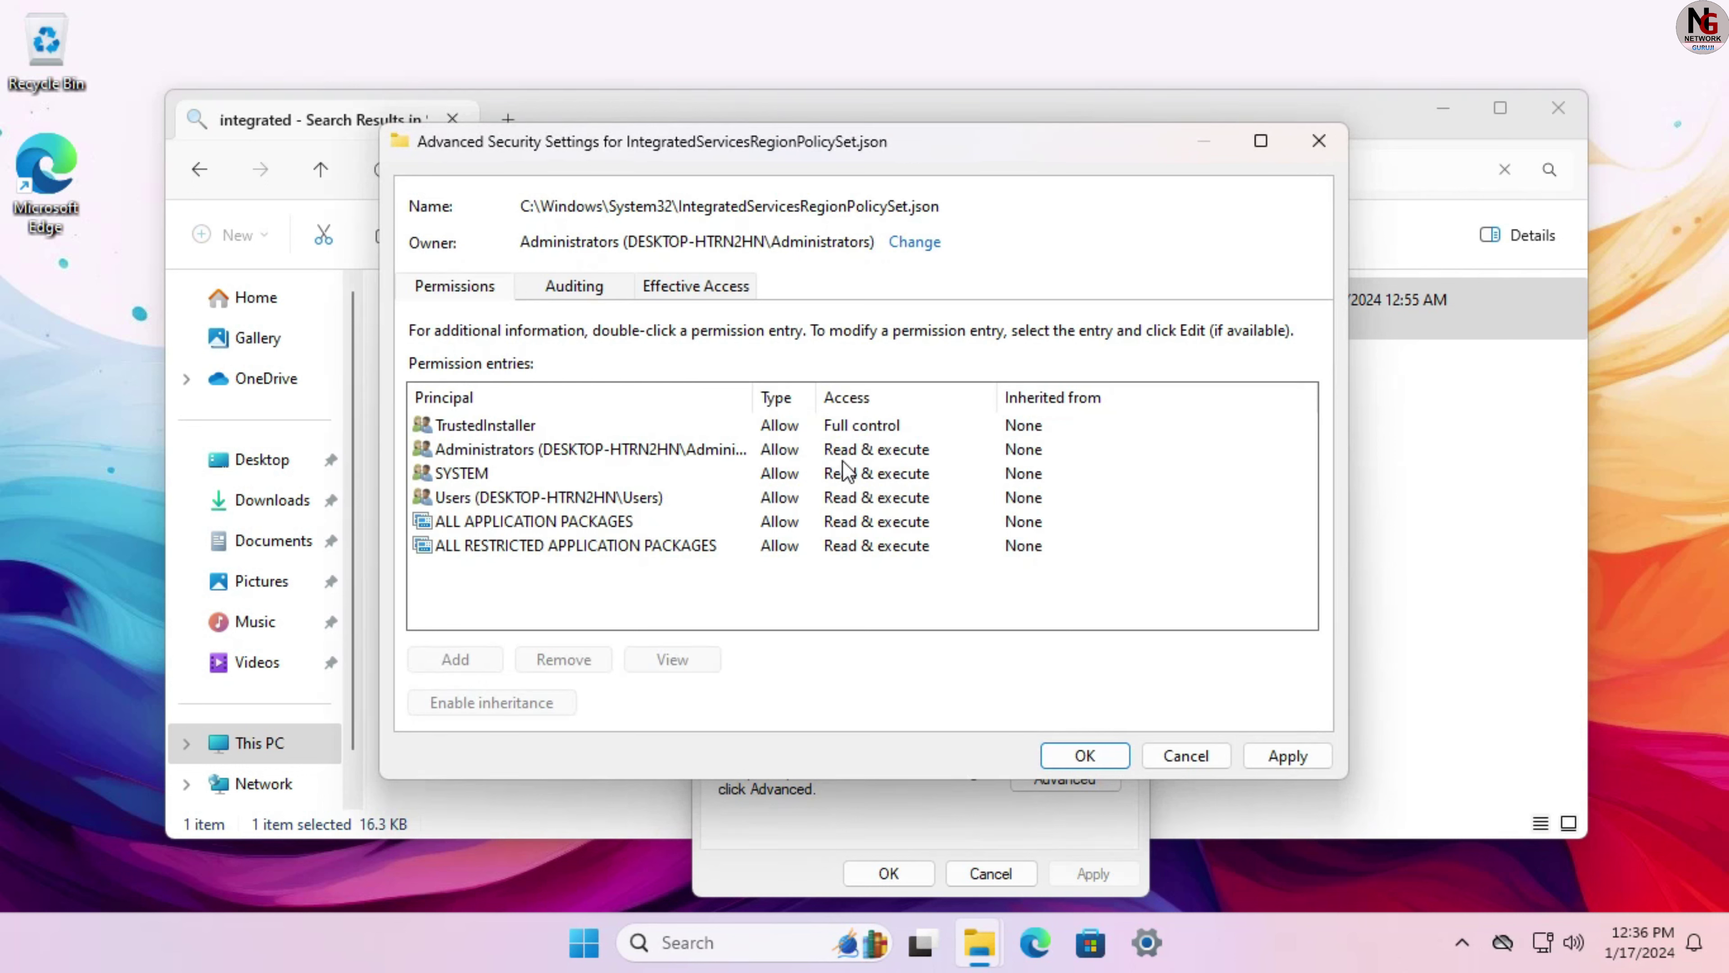
# Step: Apply the ownership change, acknowledge the security notice, and close the advanced security settings
pyautogui.click(1304, 756)
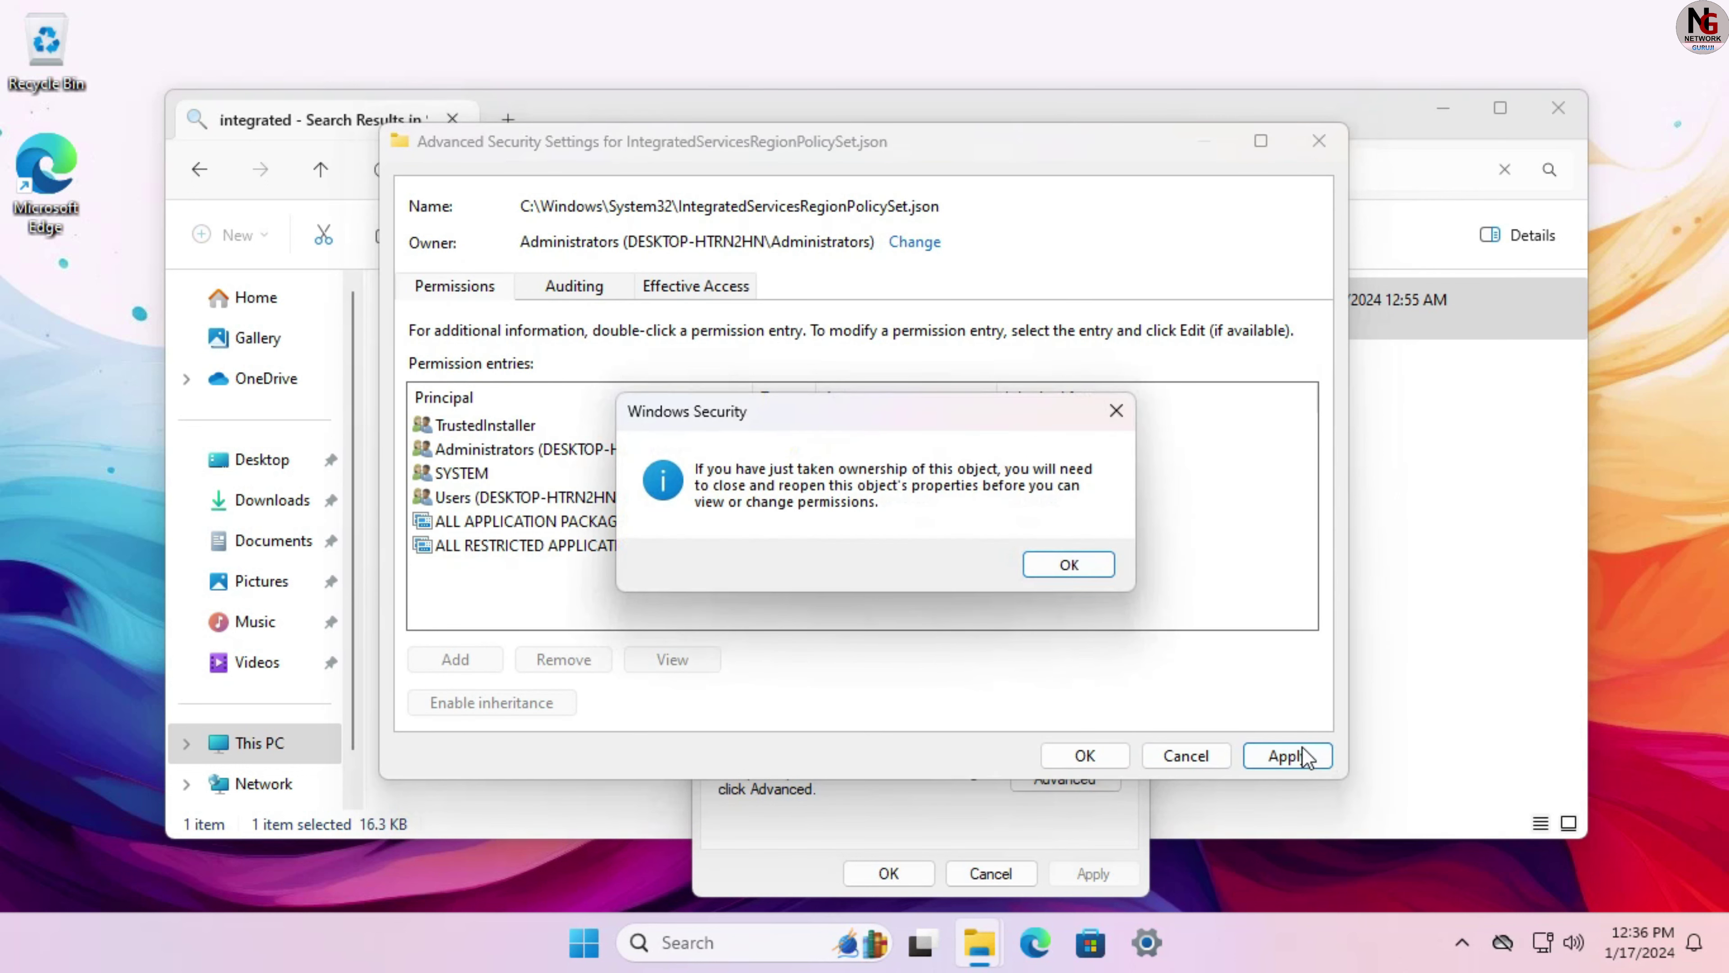
pyautogui.click(1083, 565)
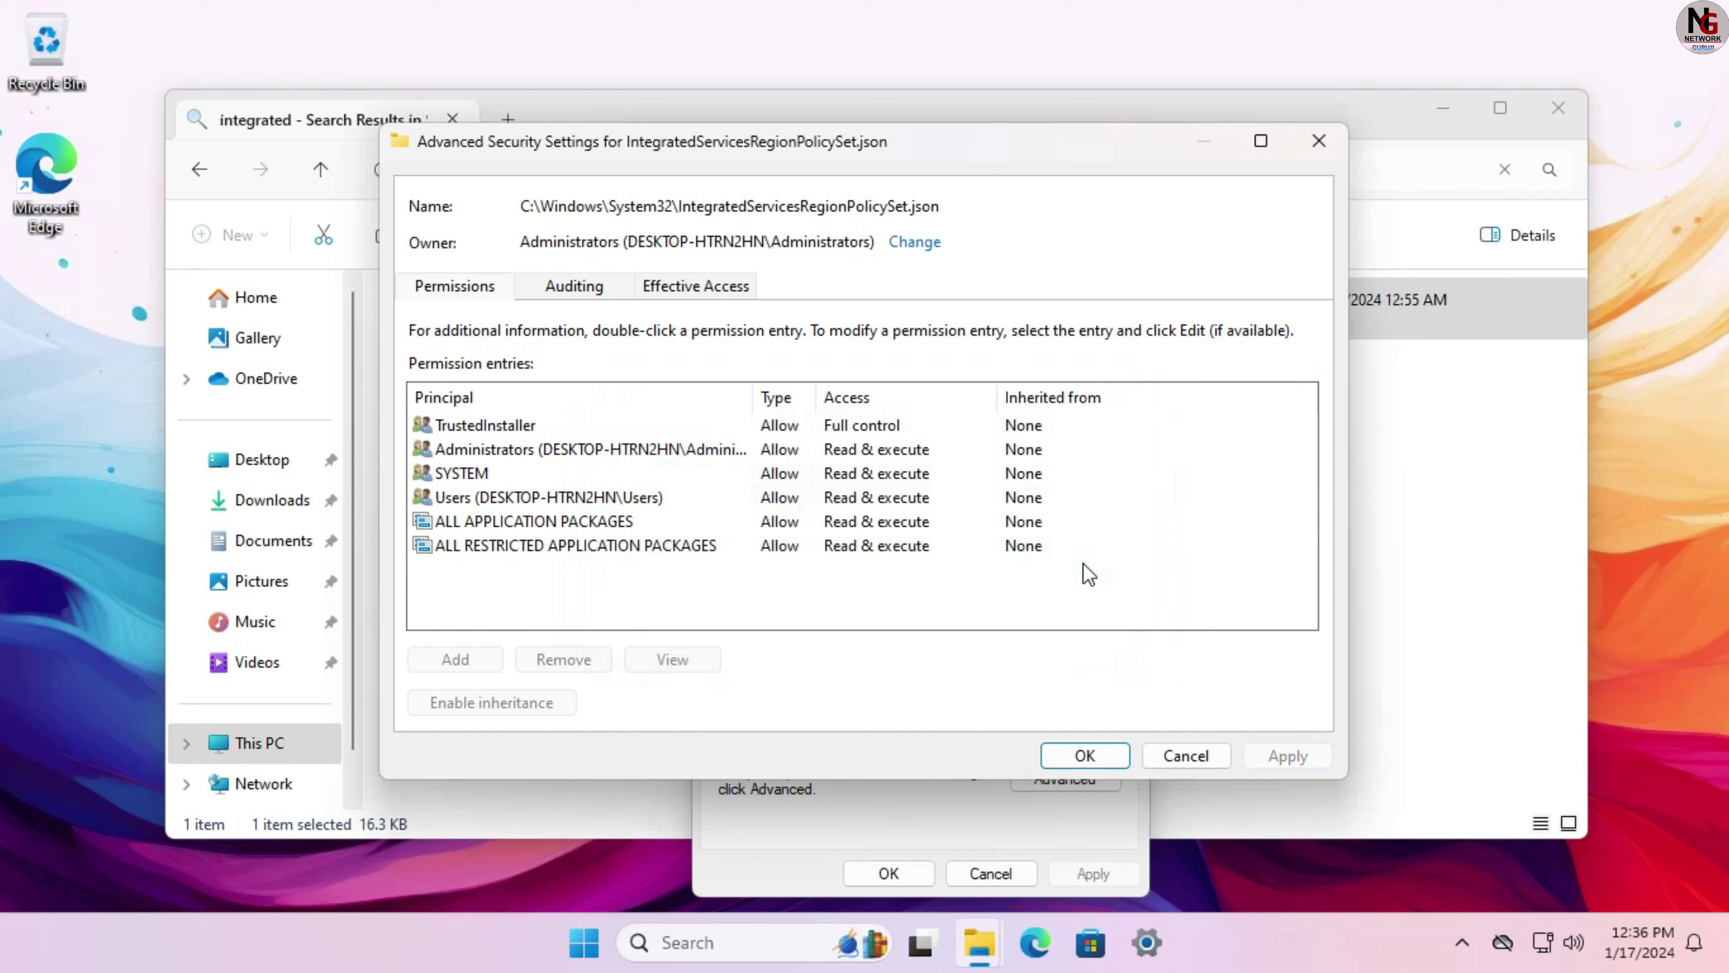
pyautogui.click(1086, 756)
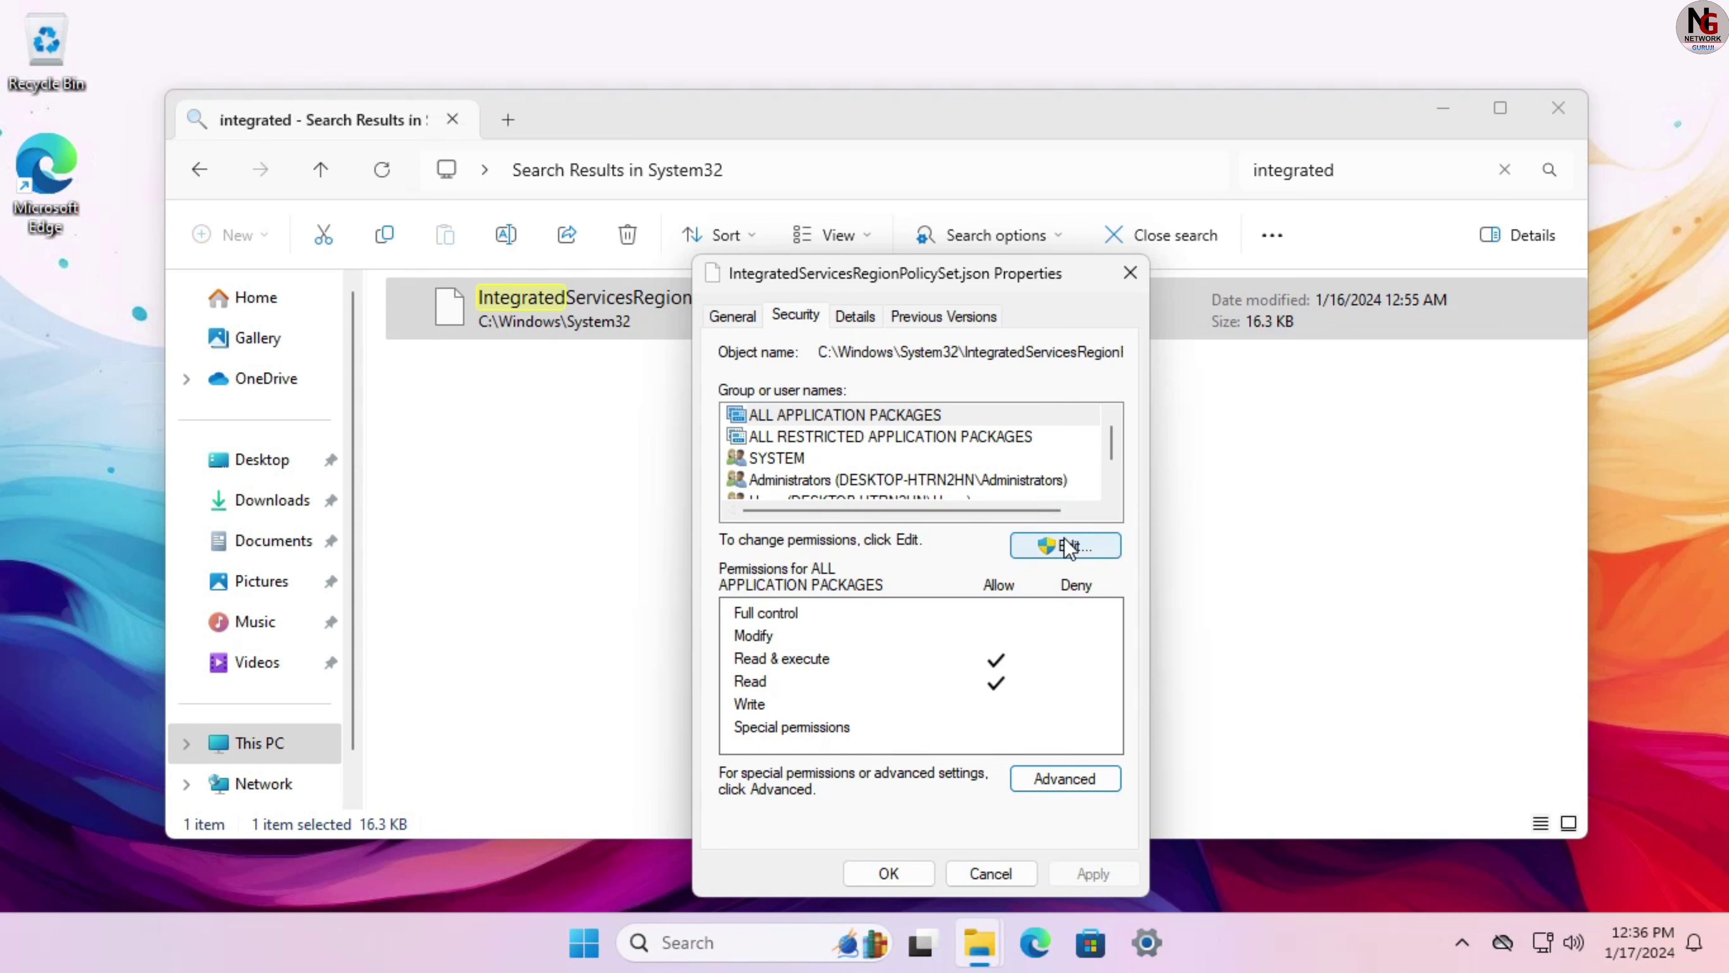
# Step: Open the permissions of IntegratedServicesRegionPolicySet.json for editing and select the Administrators group
pyautogui.click(907, 477)
pyautogui.scroll(-1, 1010, 447)
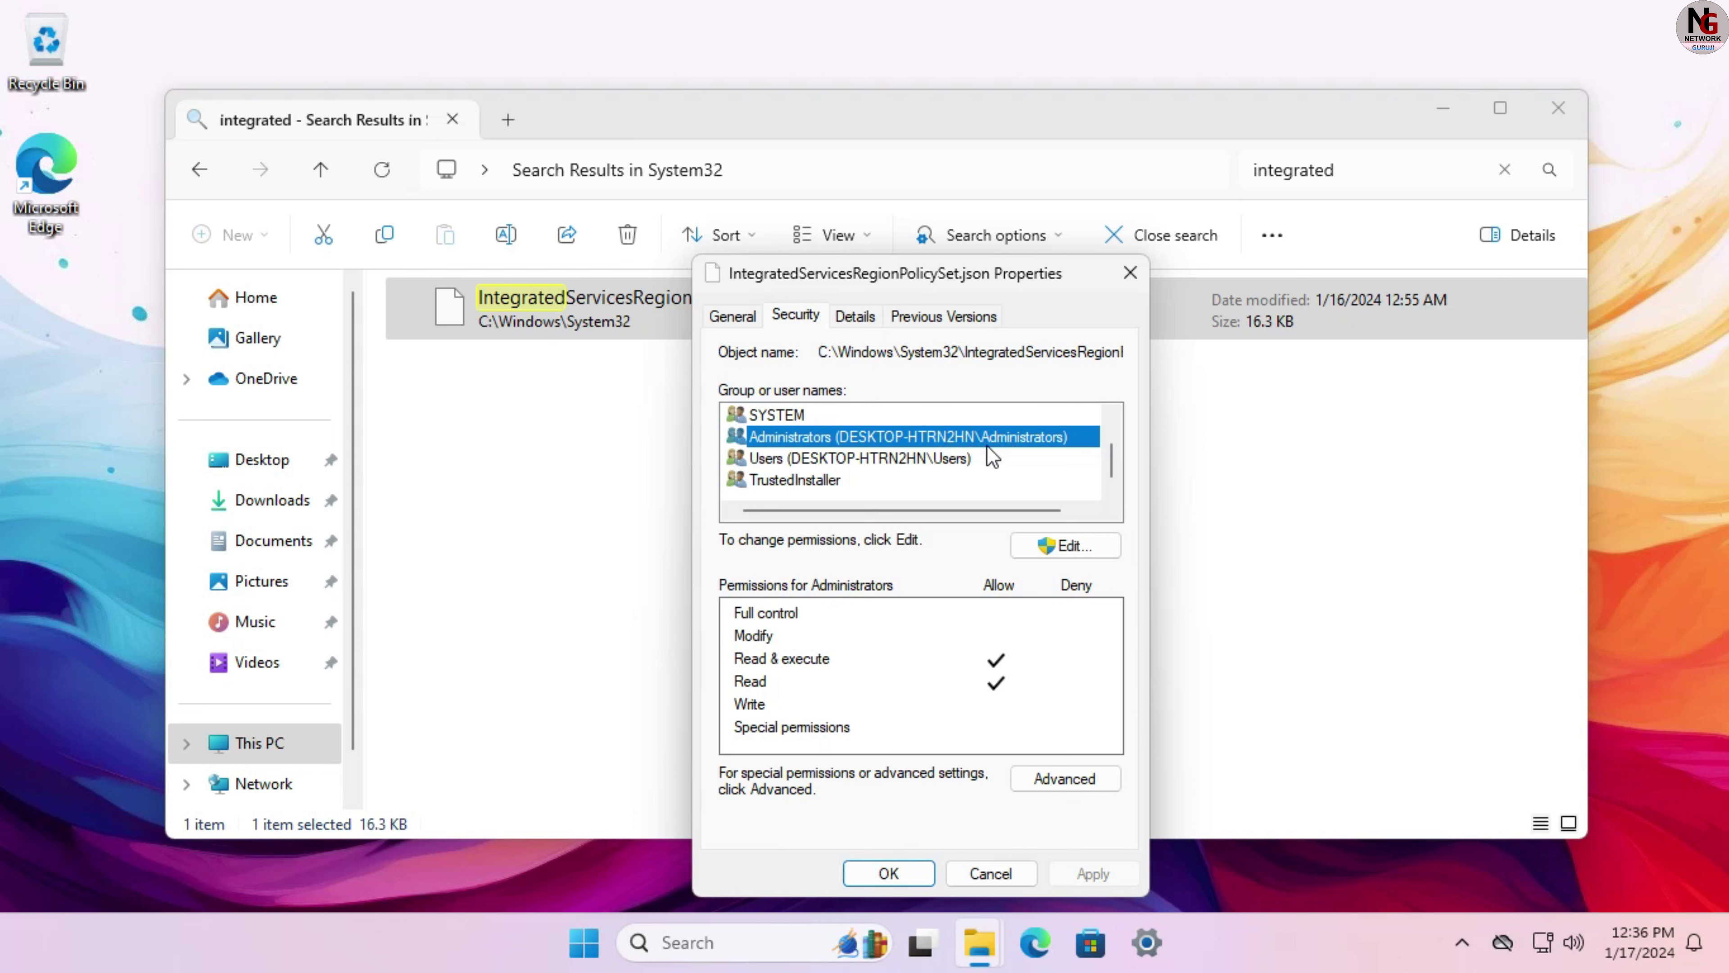
pyautogui.click(1081, 551)
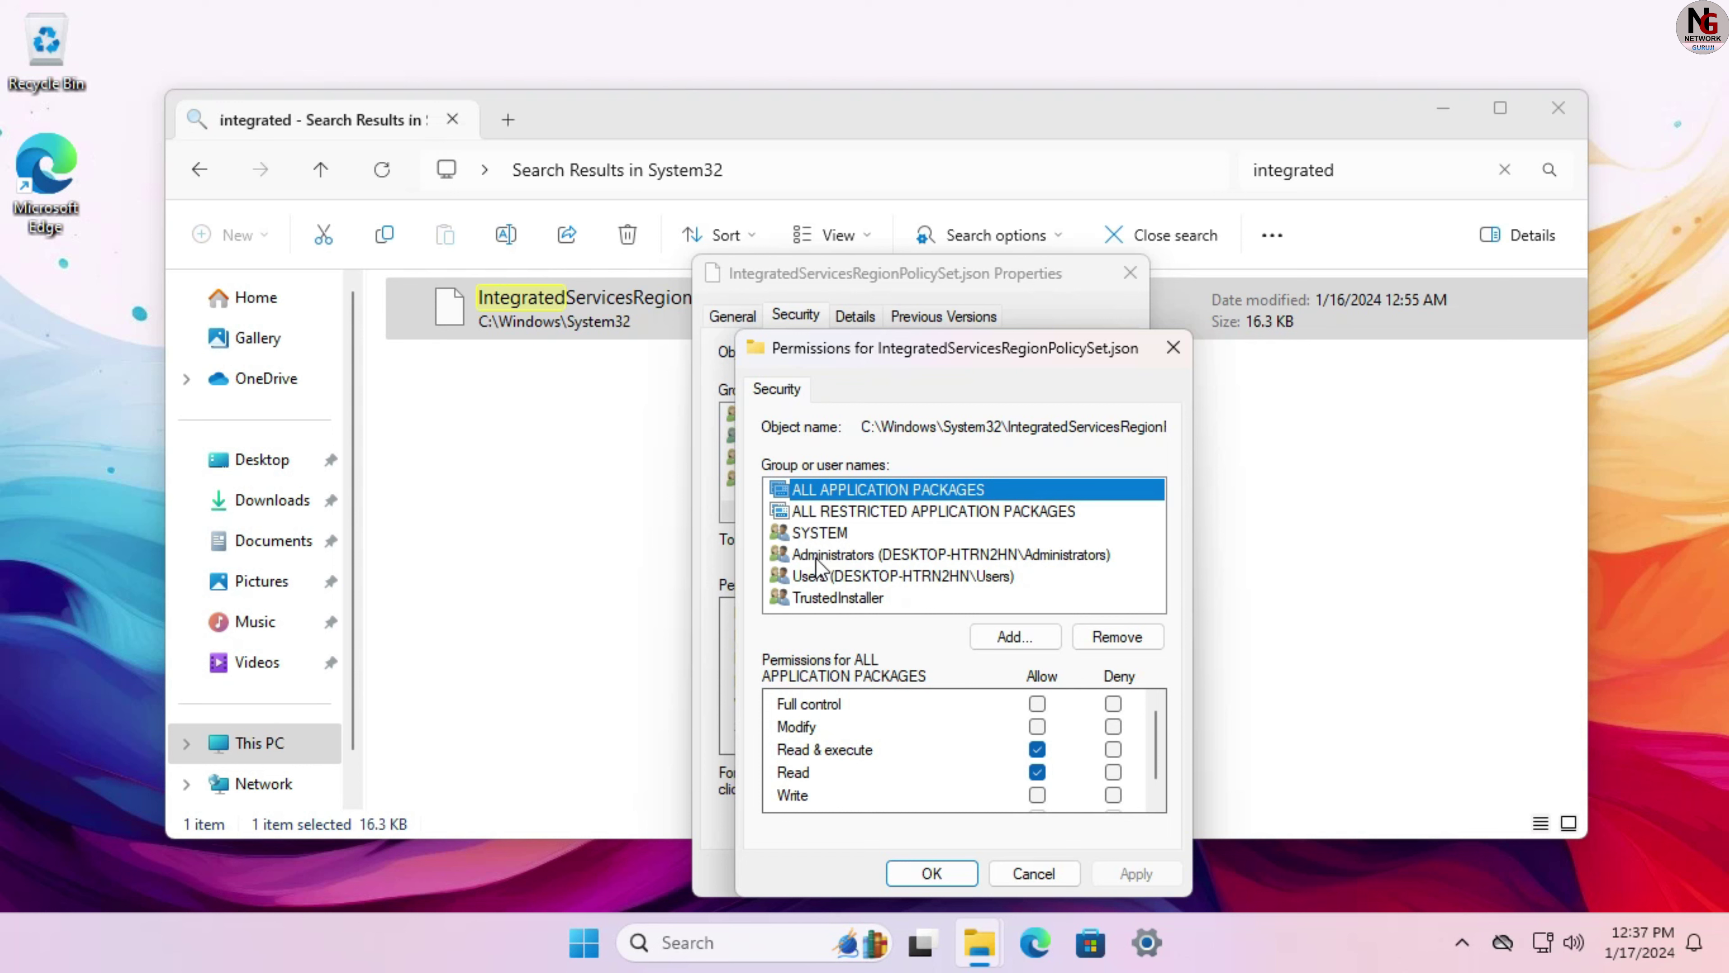
pyautogui.click(878, 554)
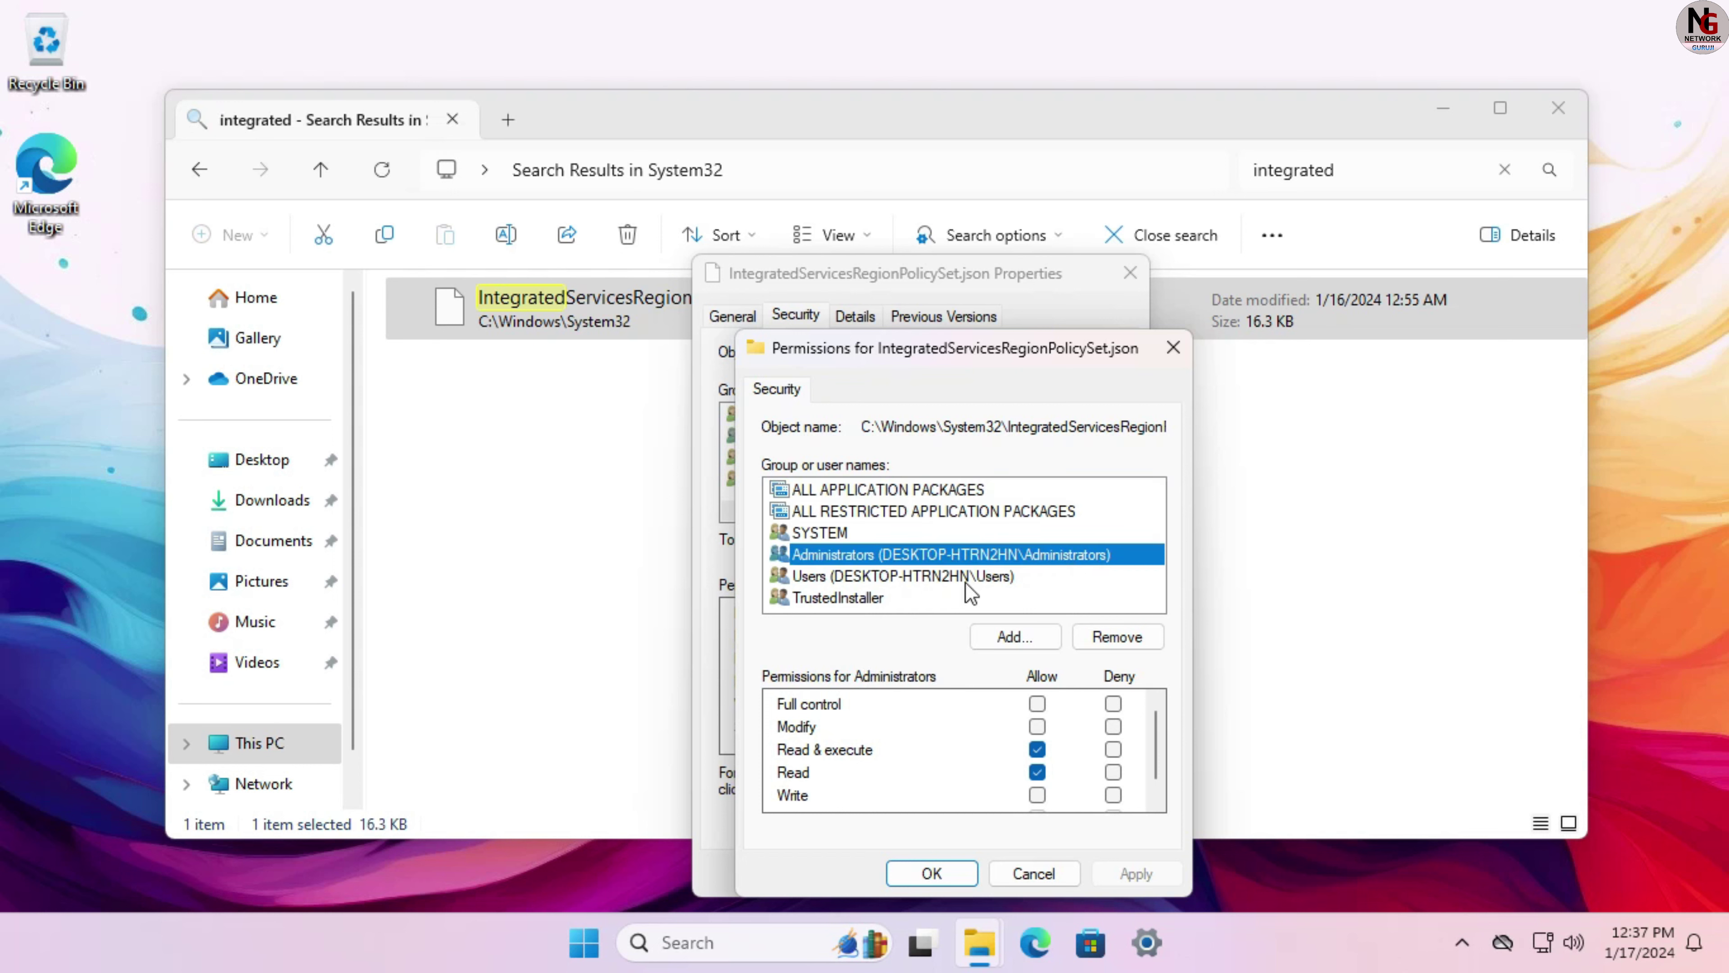
pyautogui.click(889, 511)
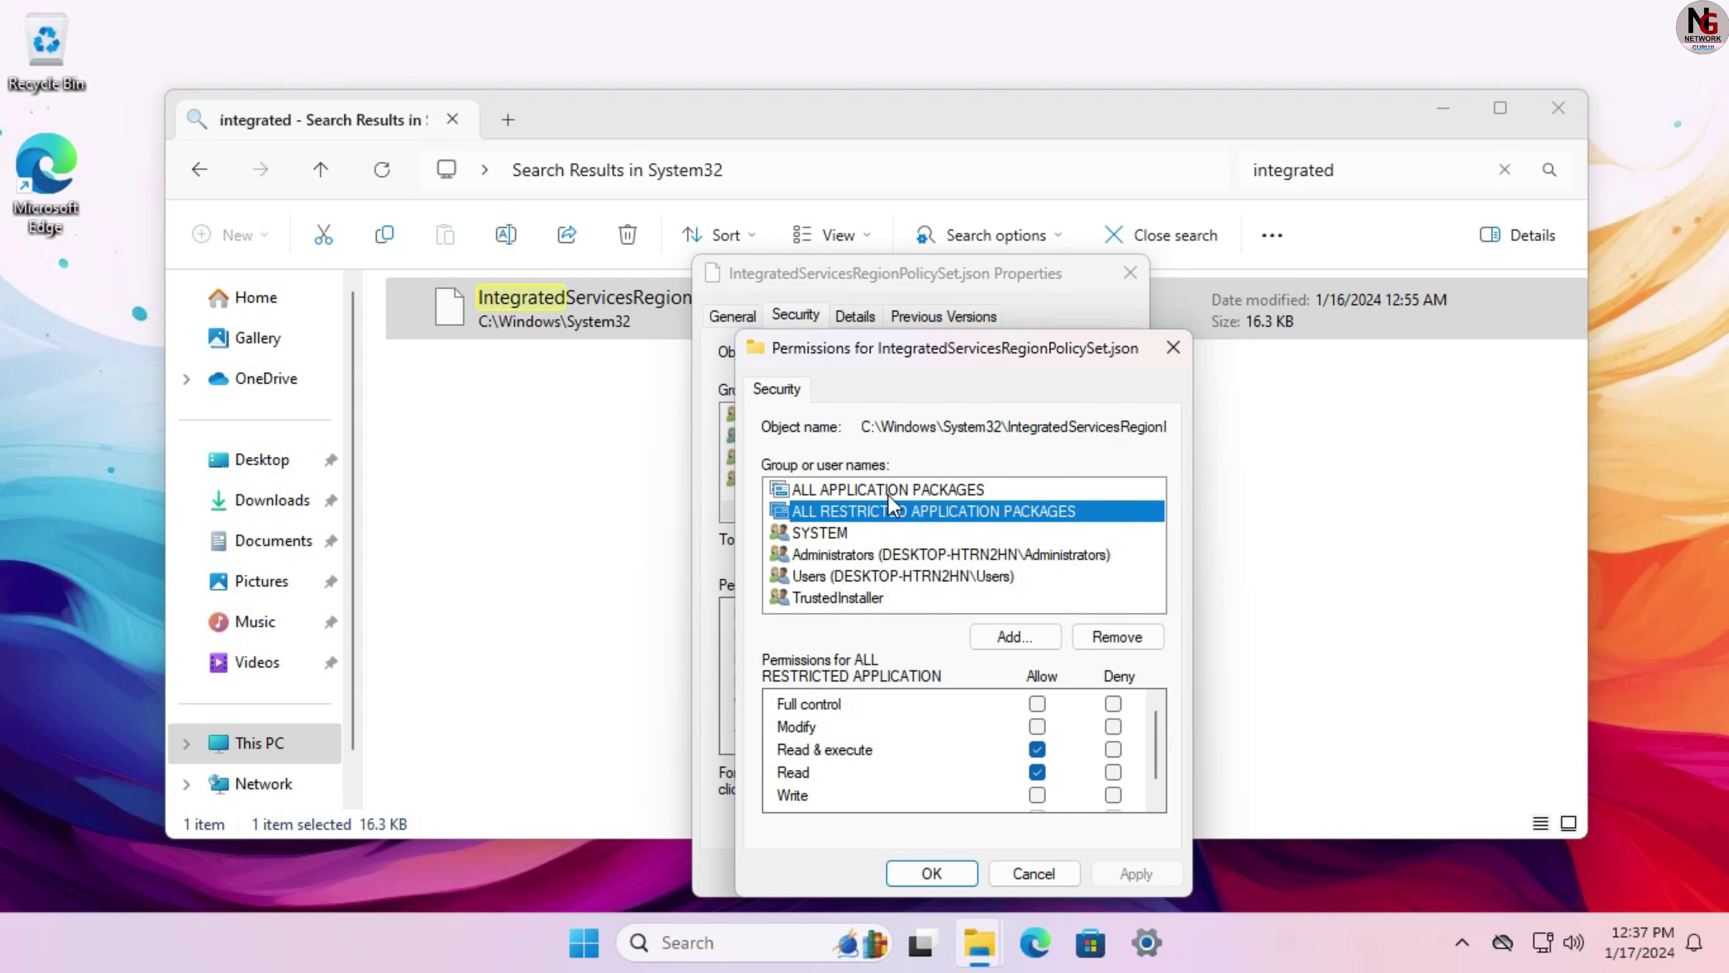
pyautogui.click(888, 495)
pyautogui.click(893, 572)
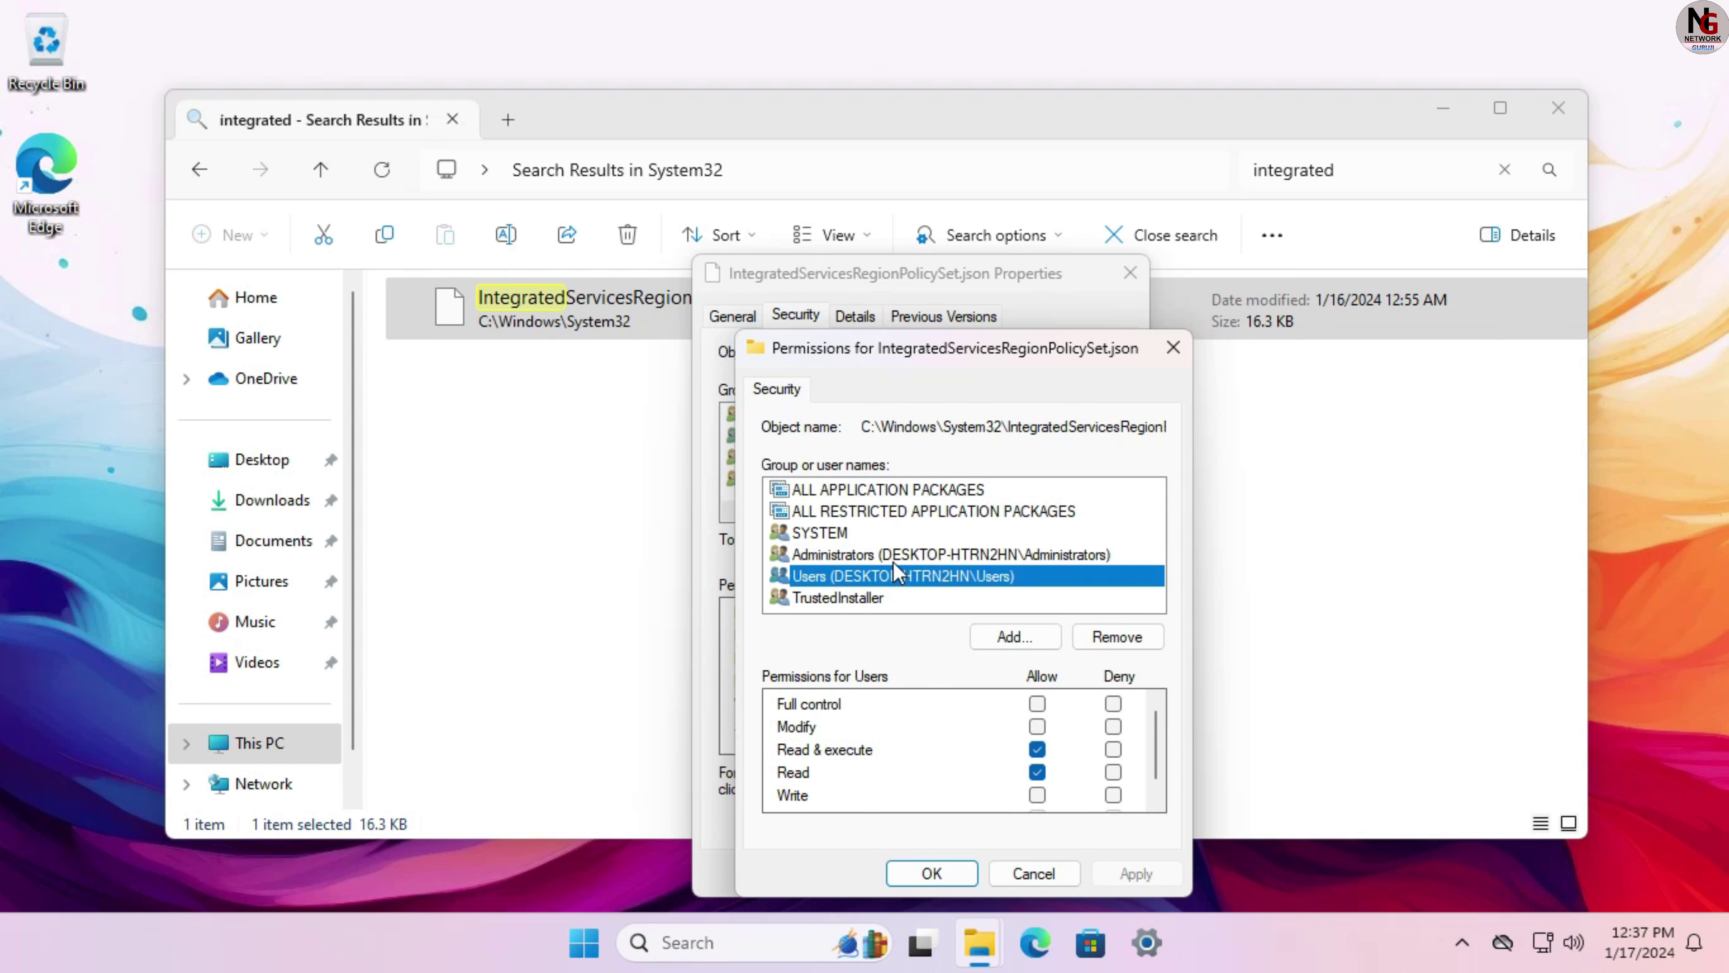
pyautogui.click(893, 556)
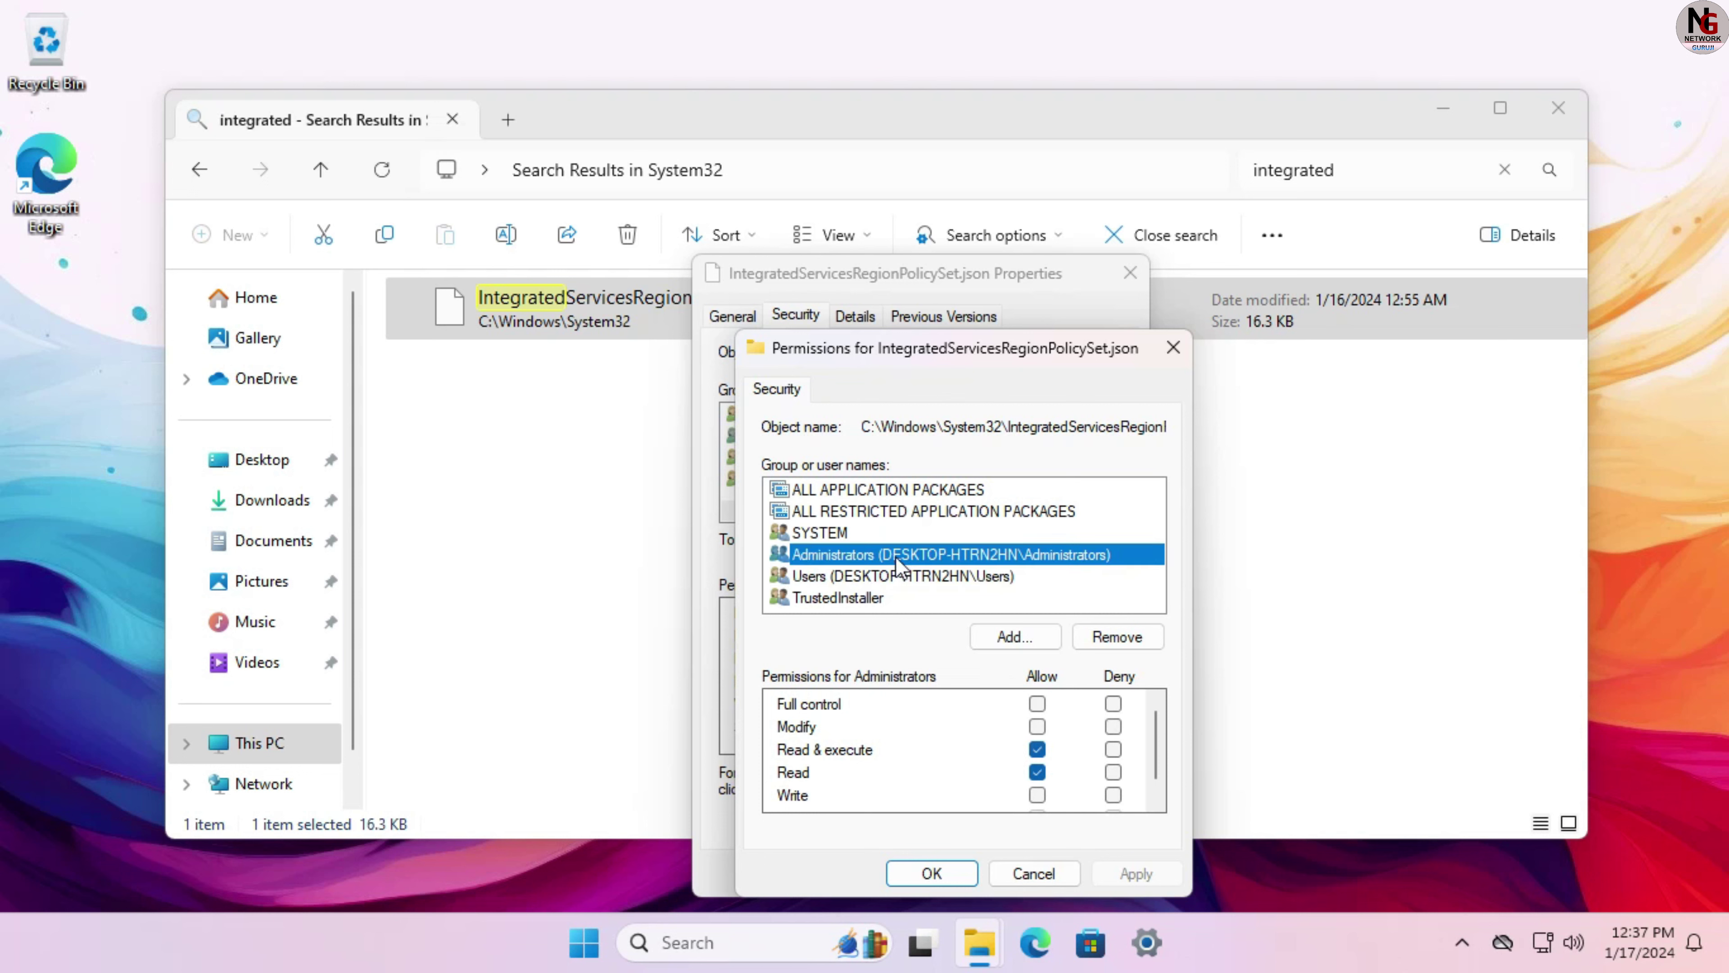
# Step: Allow Administrators Full control of IntegratedServicesRegionPolicySet.json, accept the system folder permission change, and close the file's properties
pyautogui.click(1037, 704)
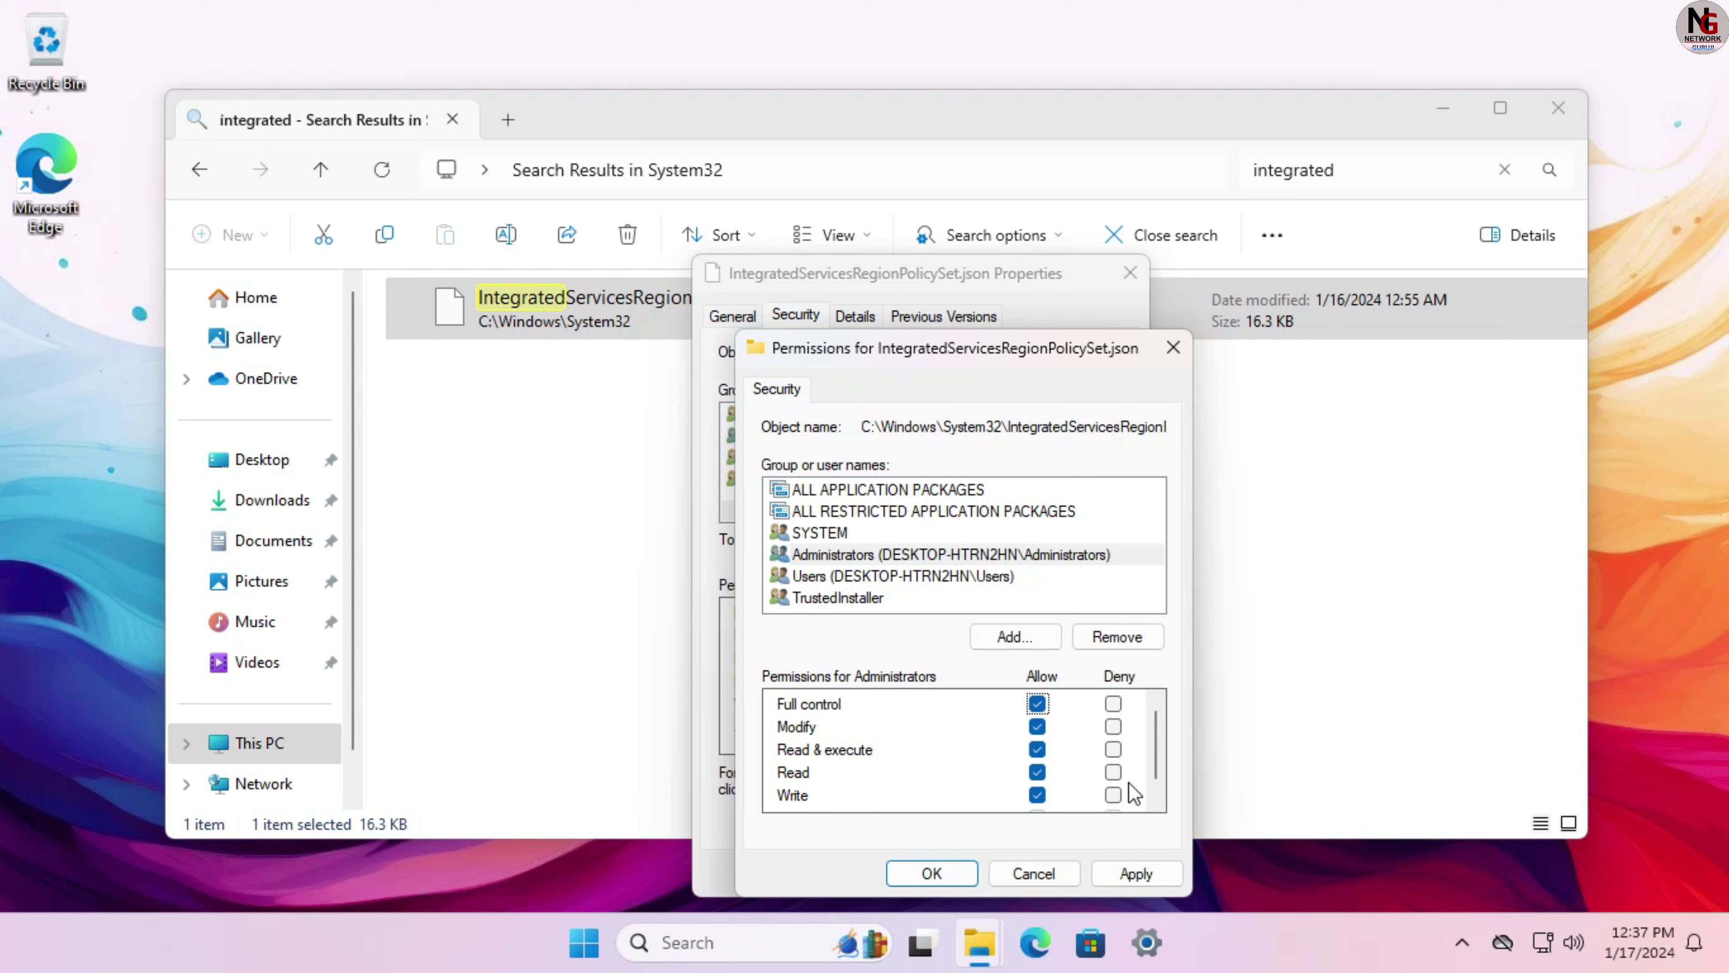
pyautogui.scroll(-1, 1157, 770)
pyautogui.moveTo(1157, 773); pyautogui.dragTo(1158, 734)
pyautogui.click(1155, 879)
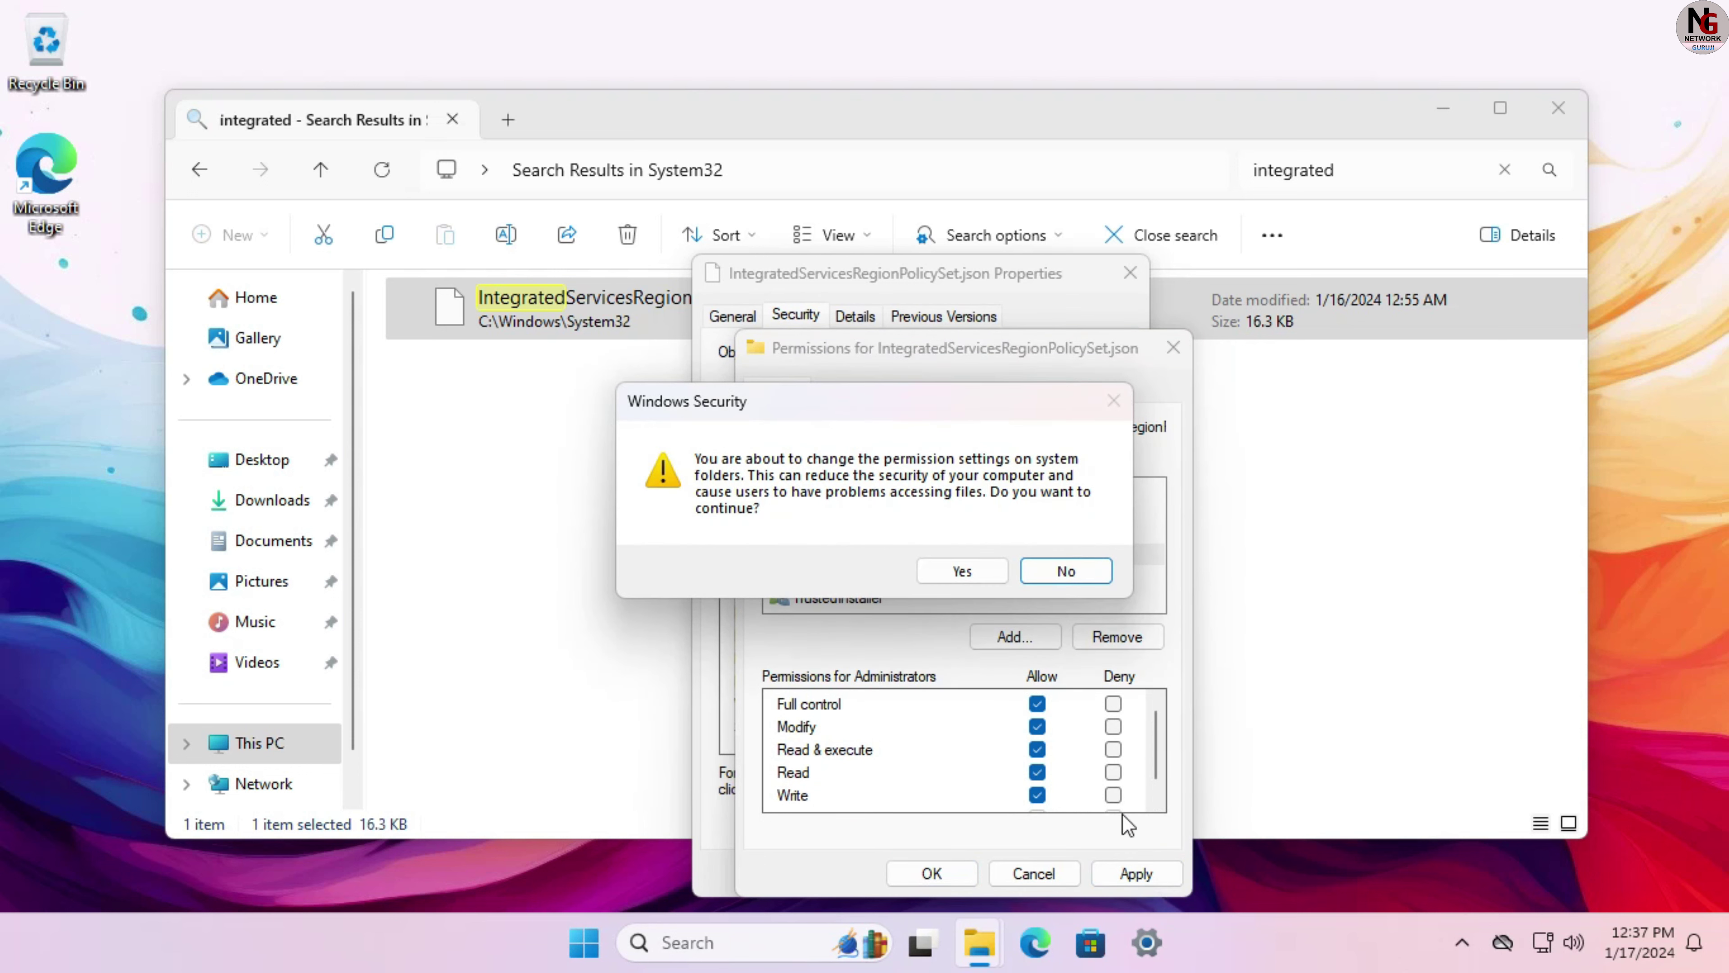
pyautogui.click(972, 570)
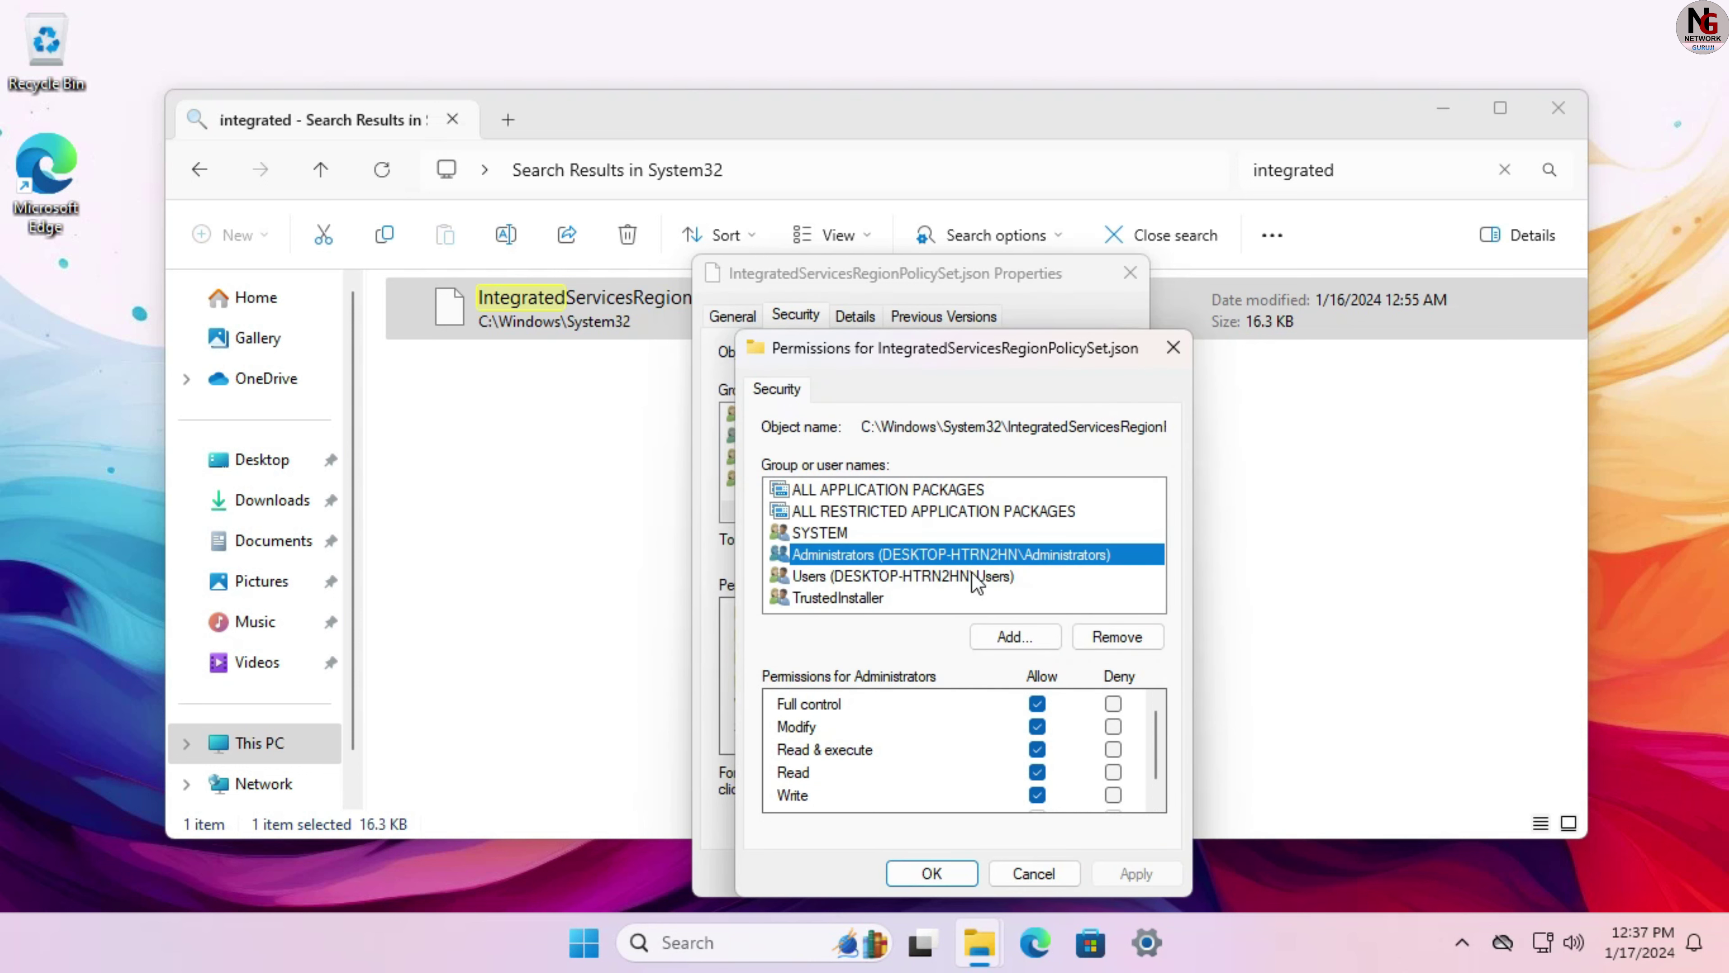
pyautogui.click(943, 875)
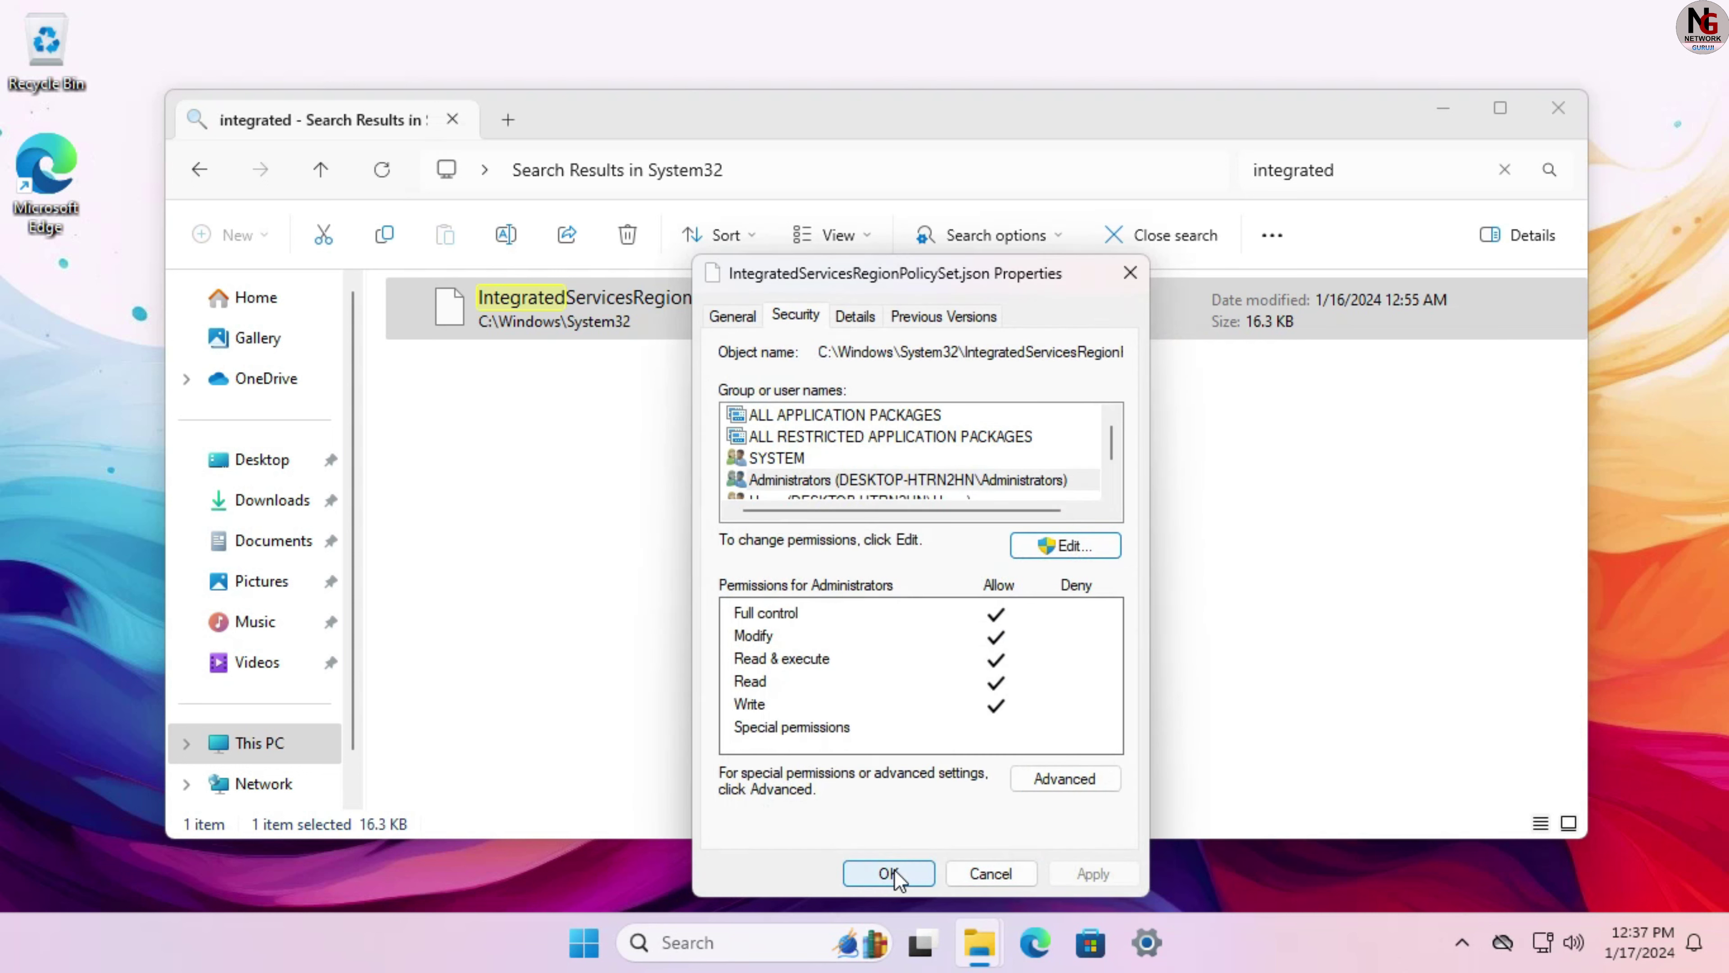
pyautogui.click(894, 870)
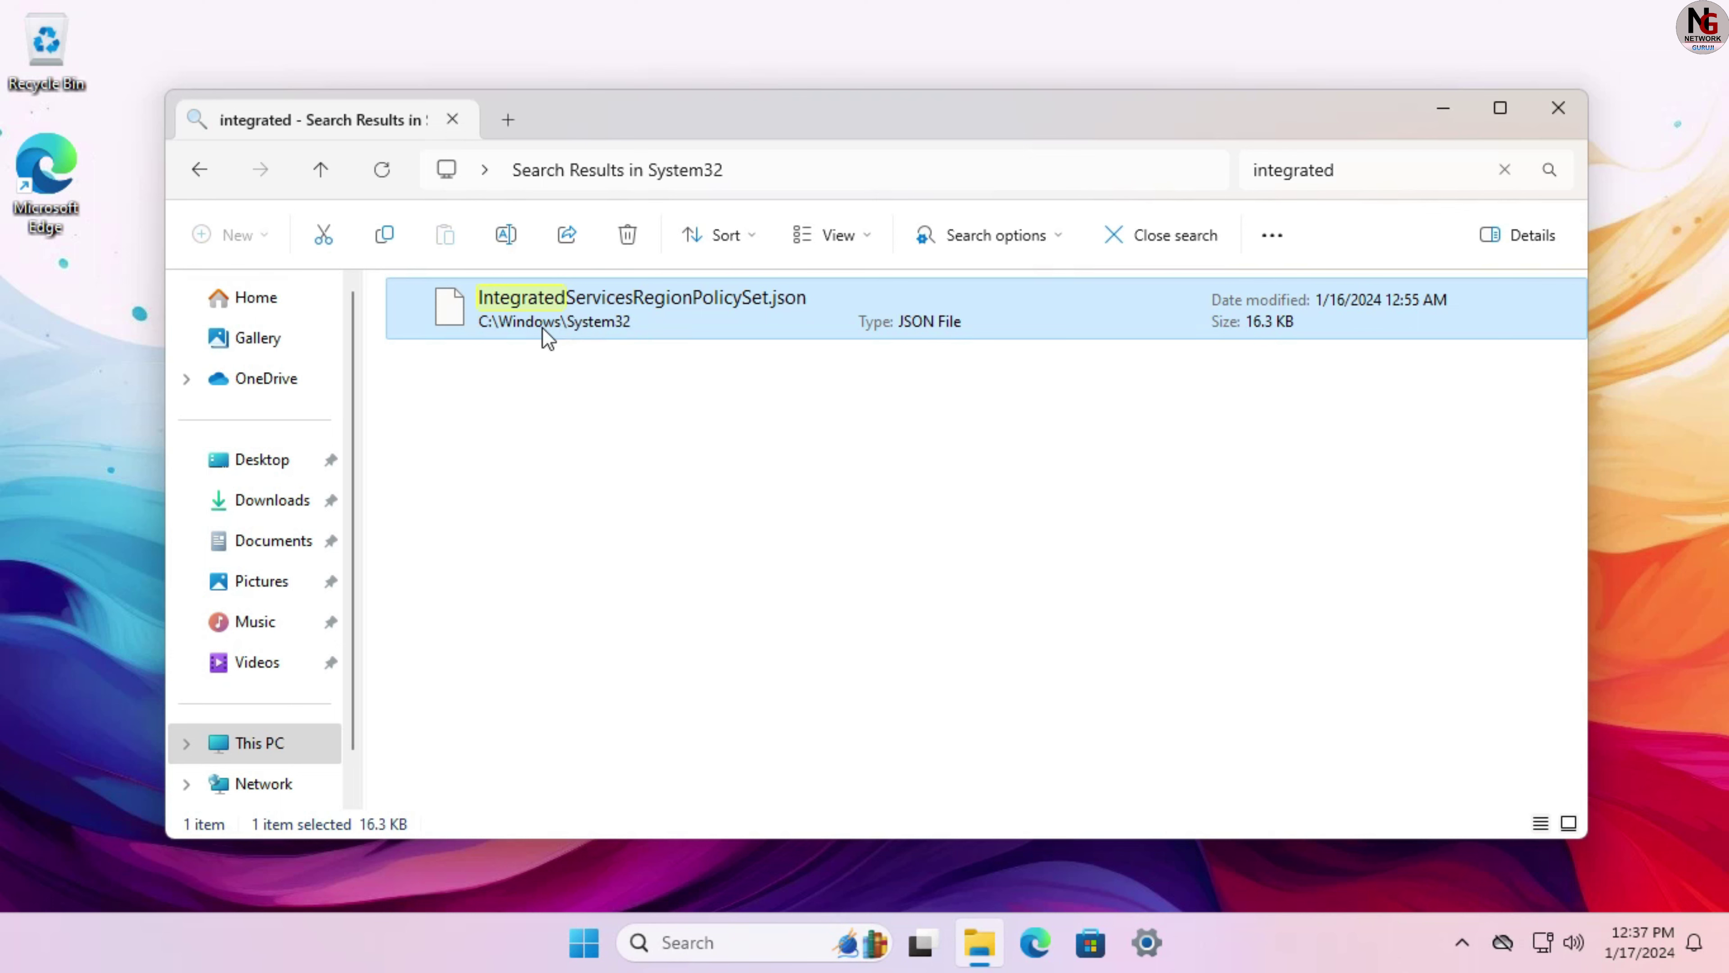
# Step: Copy IntegratedServicesRegionPolicySet.json from System32 into the Downloads folder and close the file window
pyautogui.rightClick(748, 314)
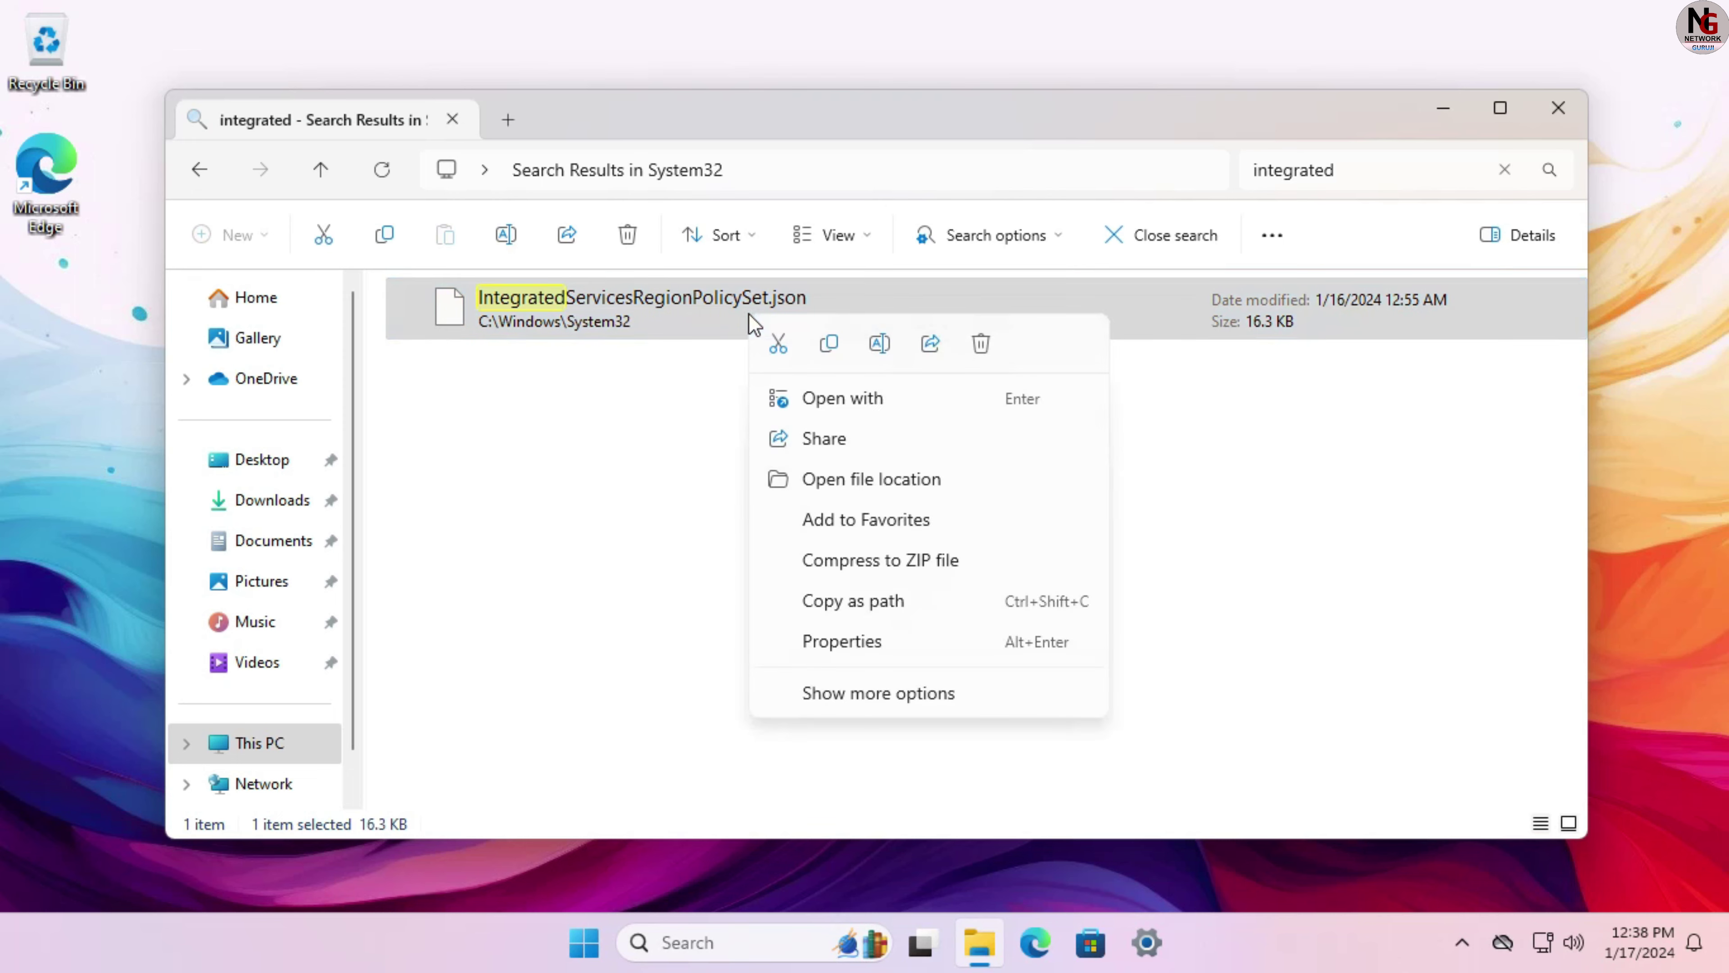
pyautogui.click(830, 344)
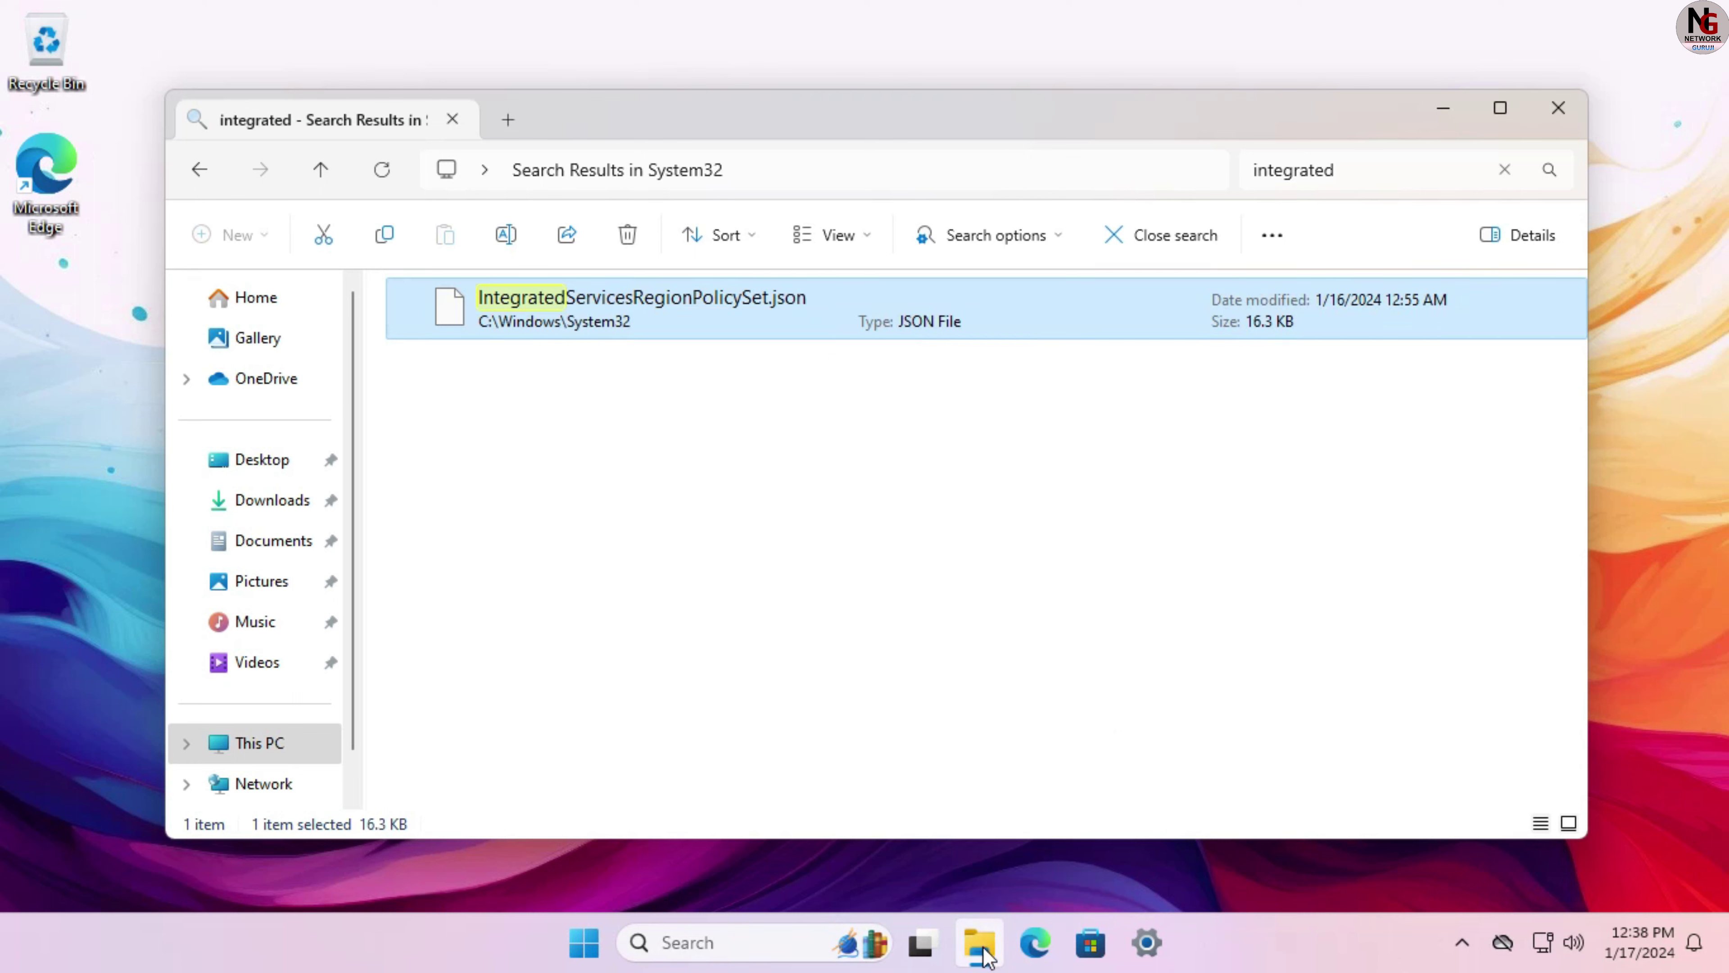
pyautogui.moveTo(985, 957)
pyautogui.click(277, 514)
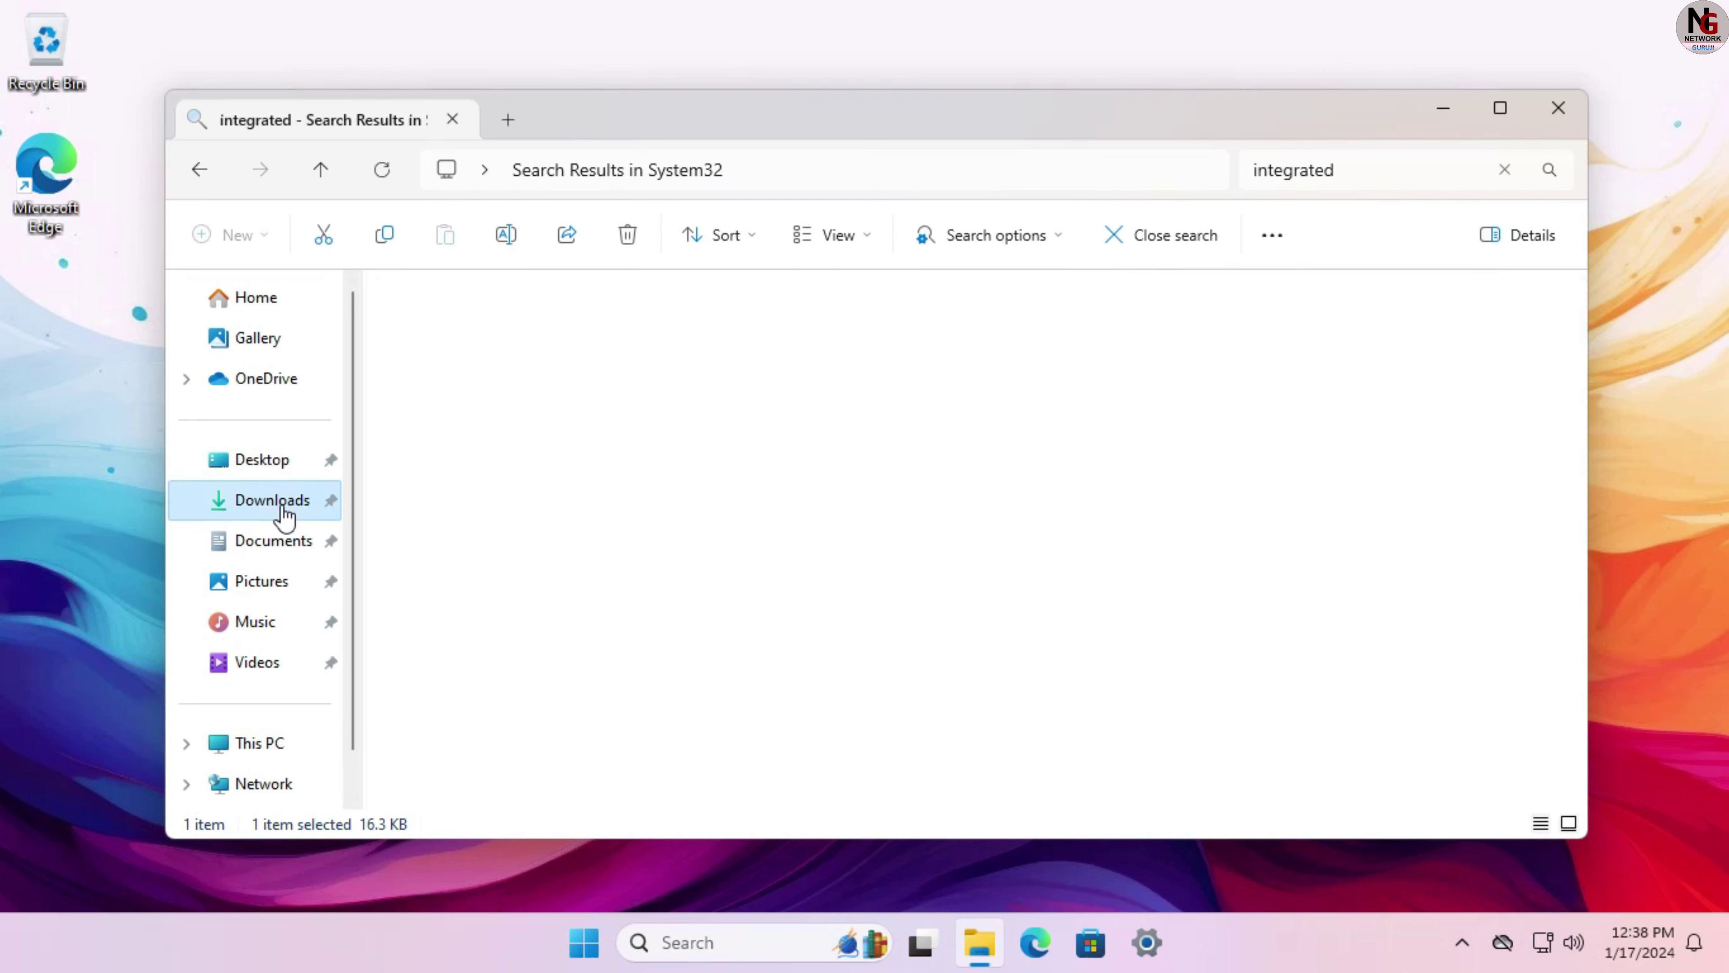
pyautogui.rightClick(626, 513)
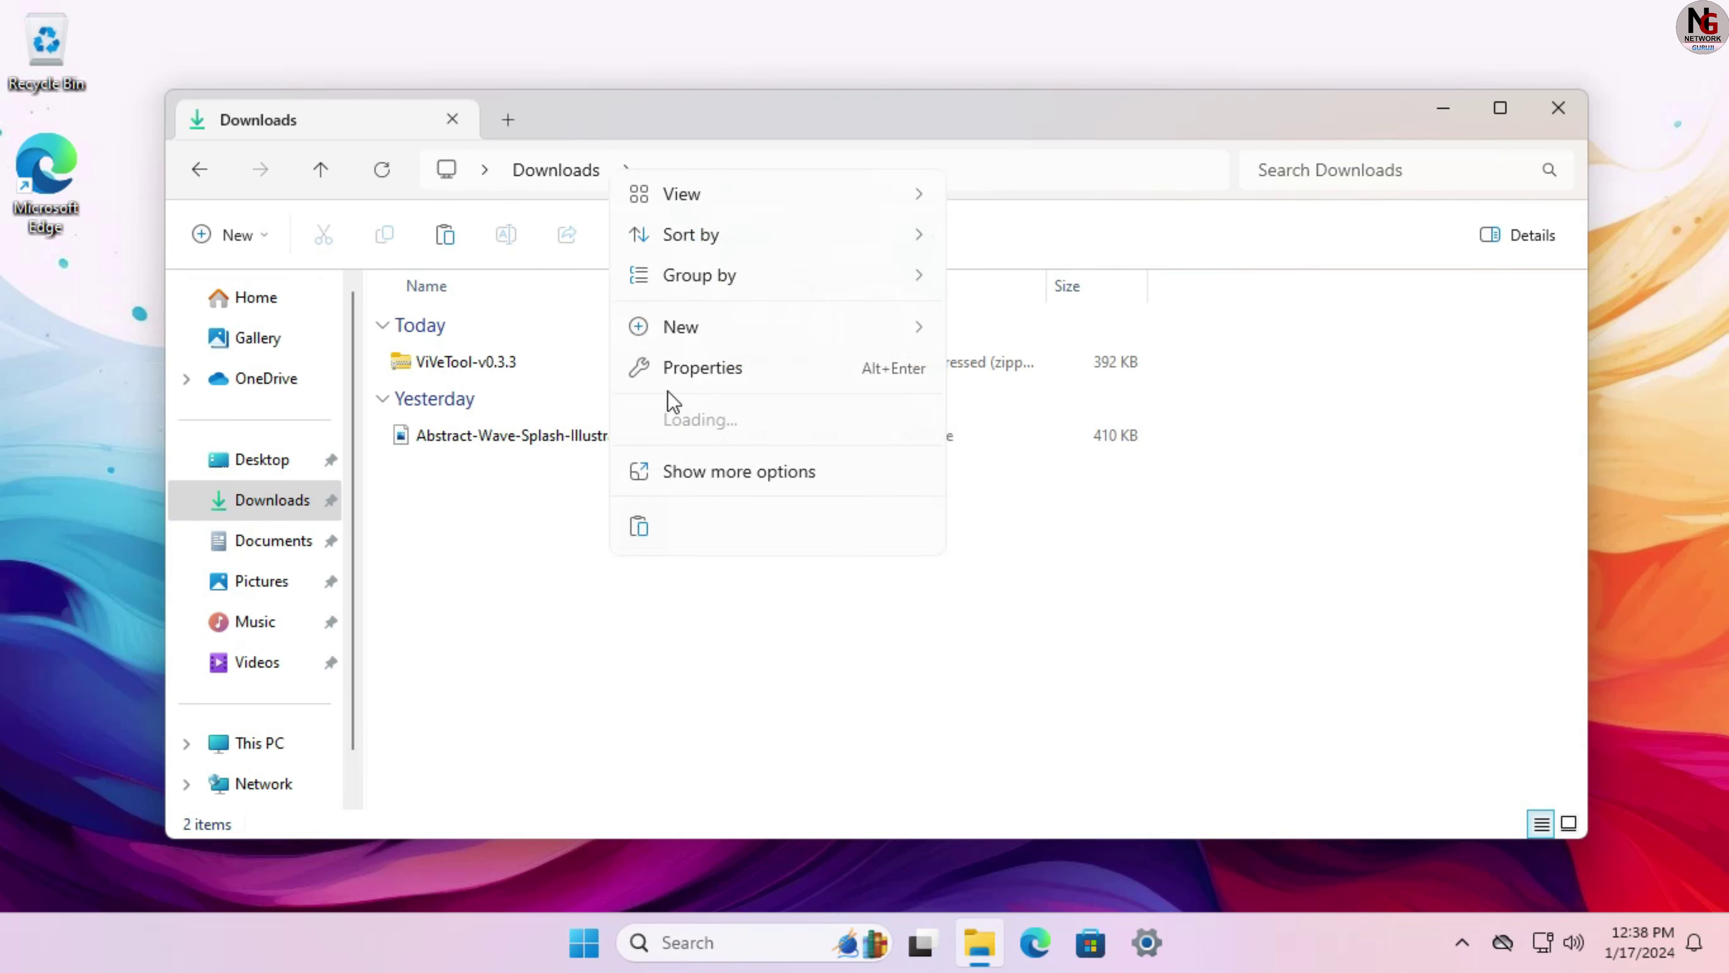
pyautogui.click(641, 526)
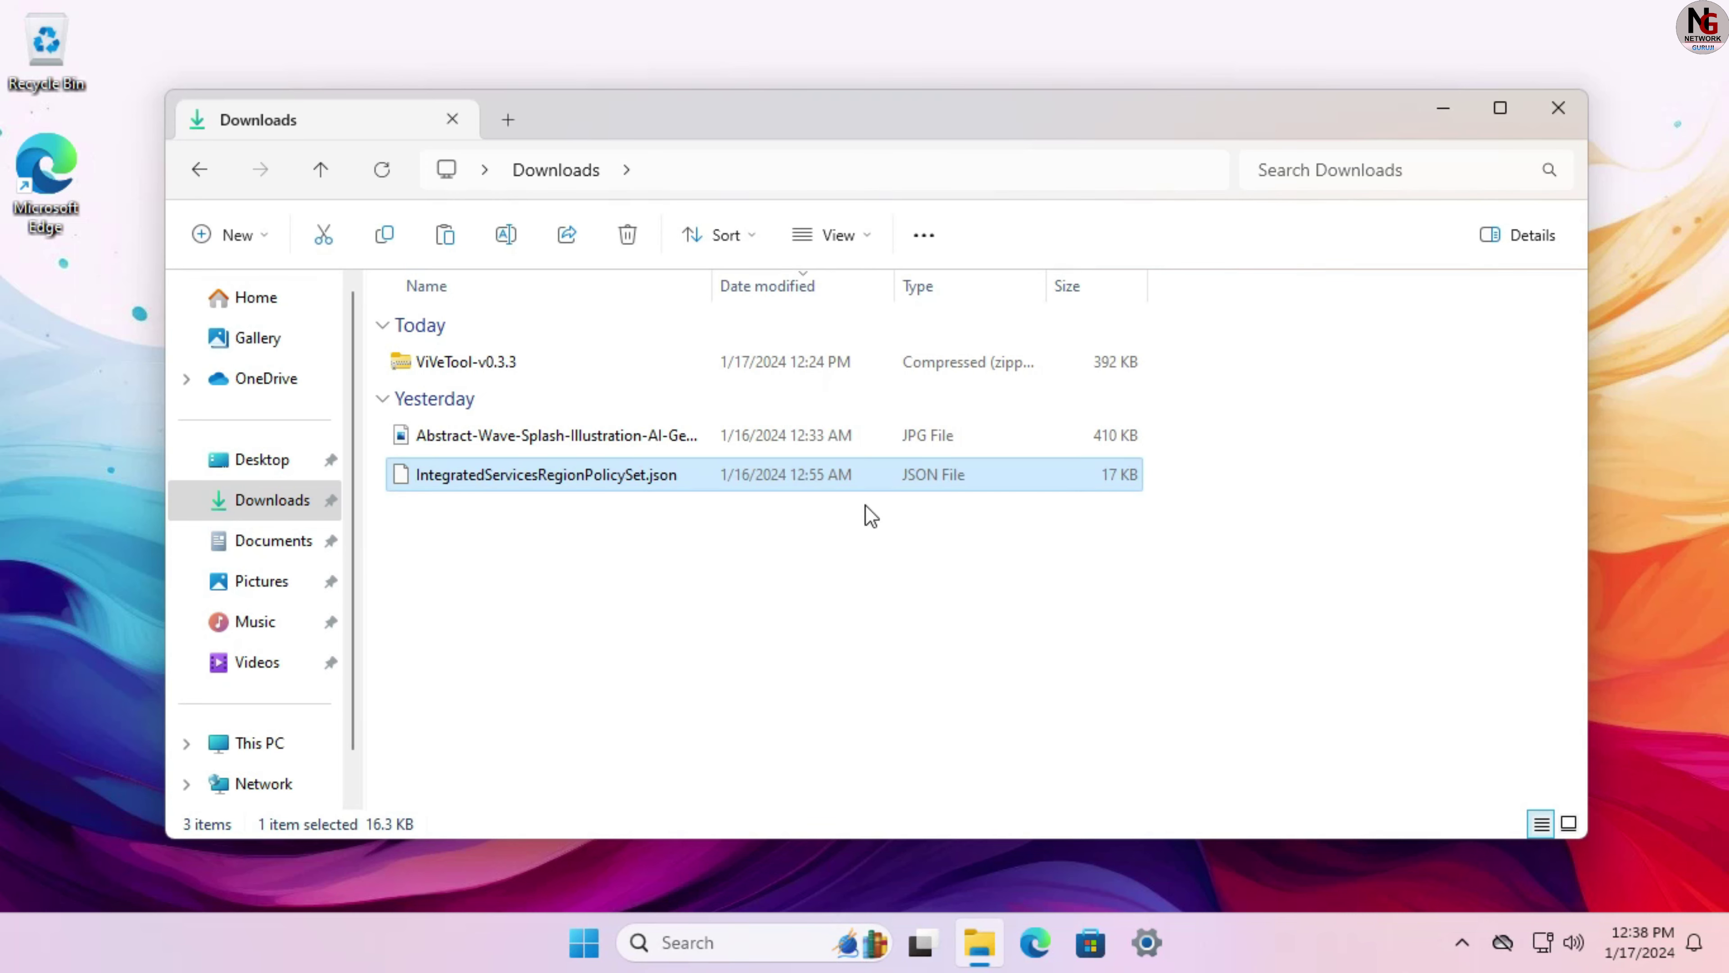
pyautogui.click(1562, 123)
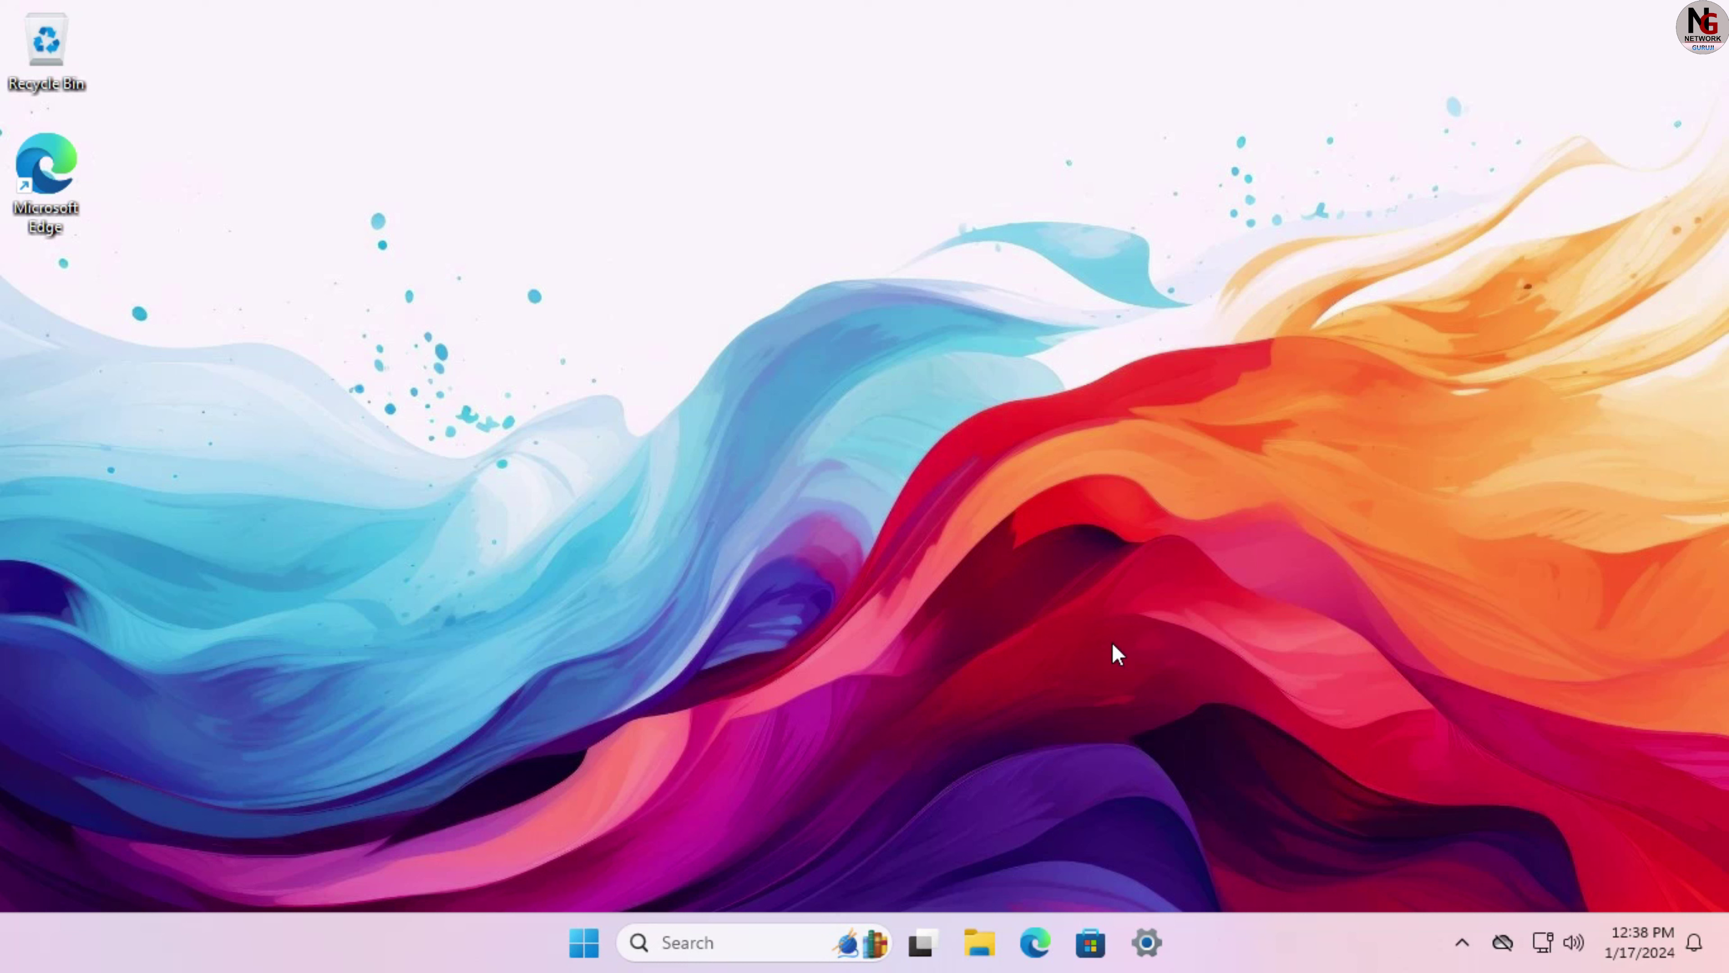
# Step: Search for Notepad, run it as administrator, and allow it to make changes to the device
pyautogui.click(753, 942)
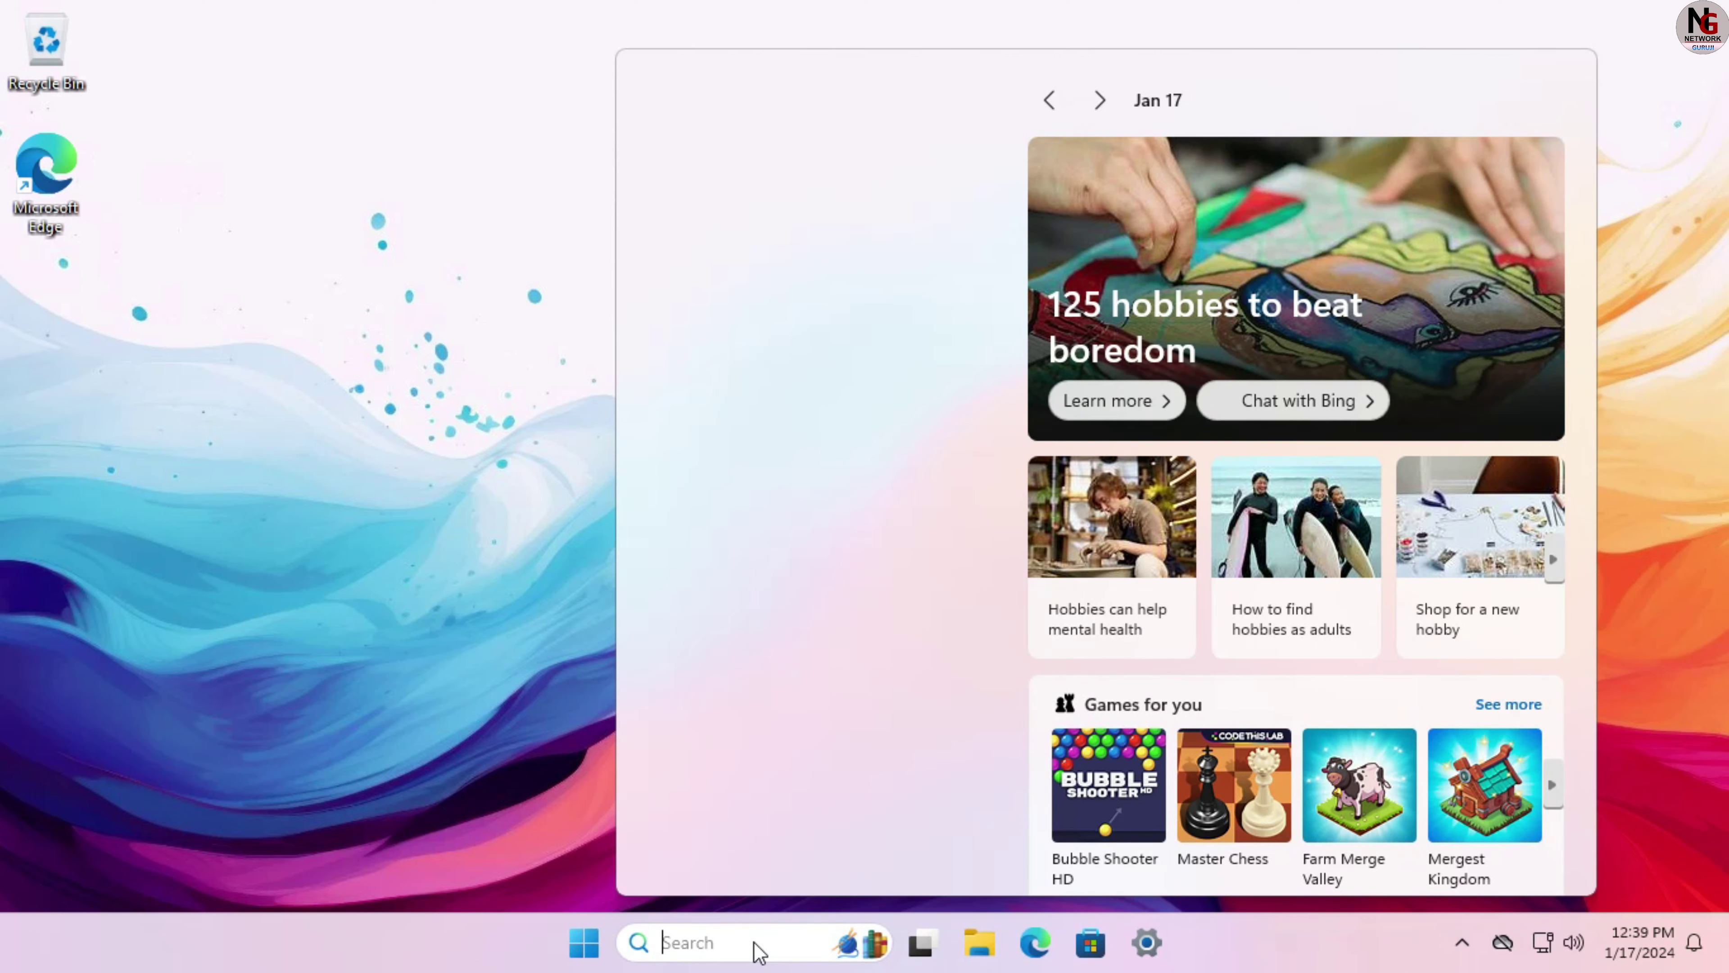
pyautogui.write('notep')
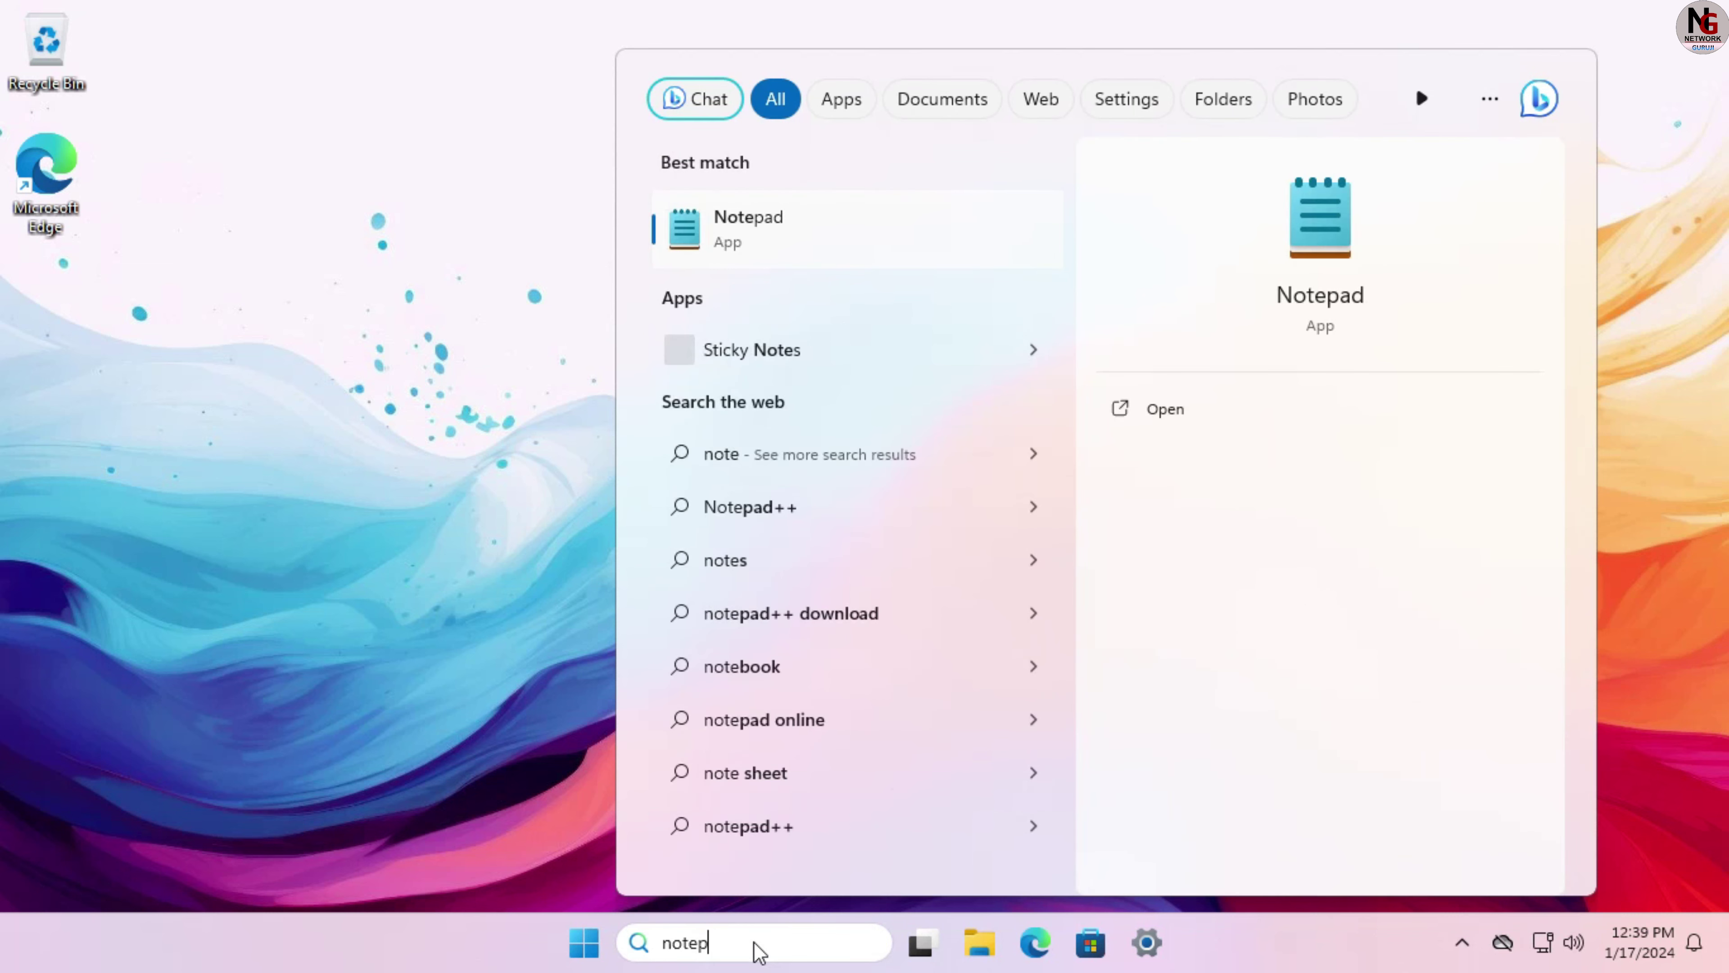
pyautogui.write('ad')
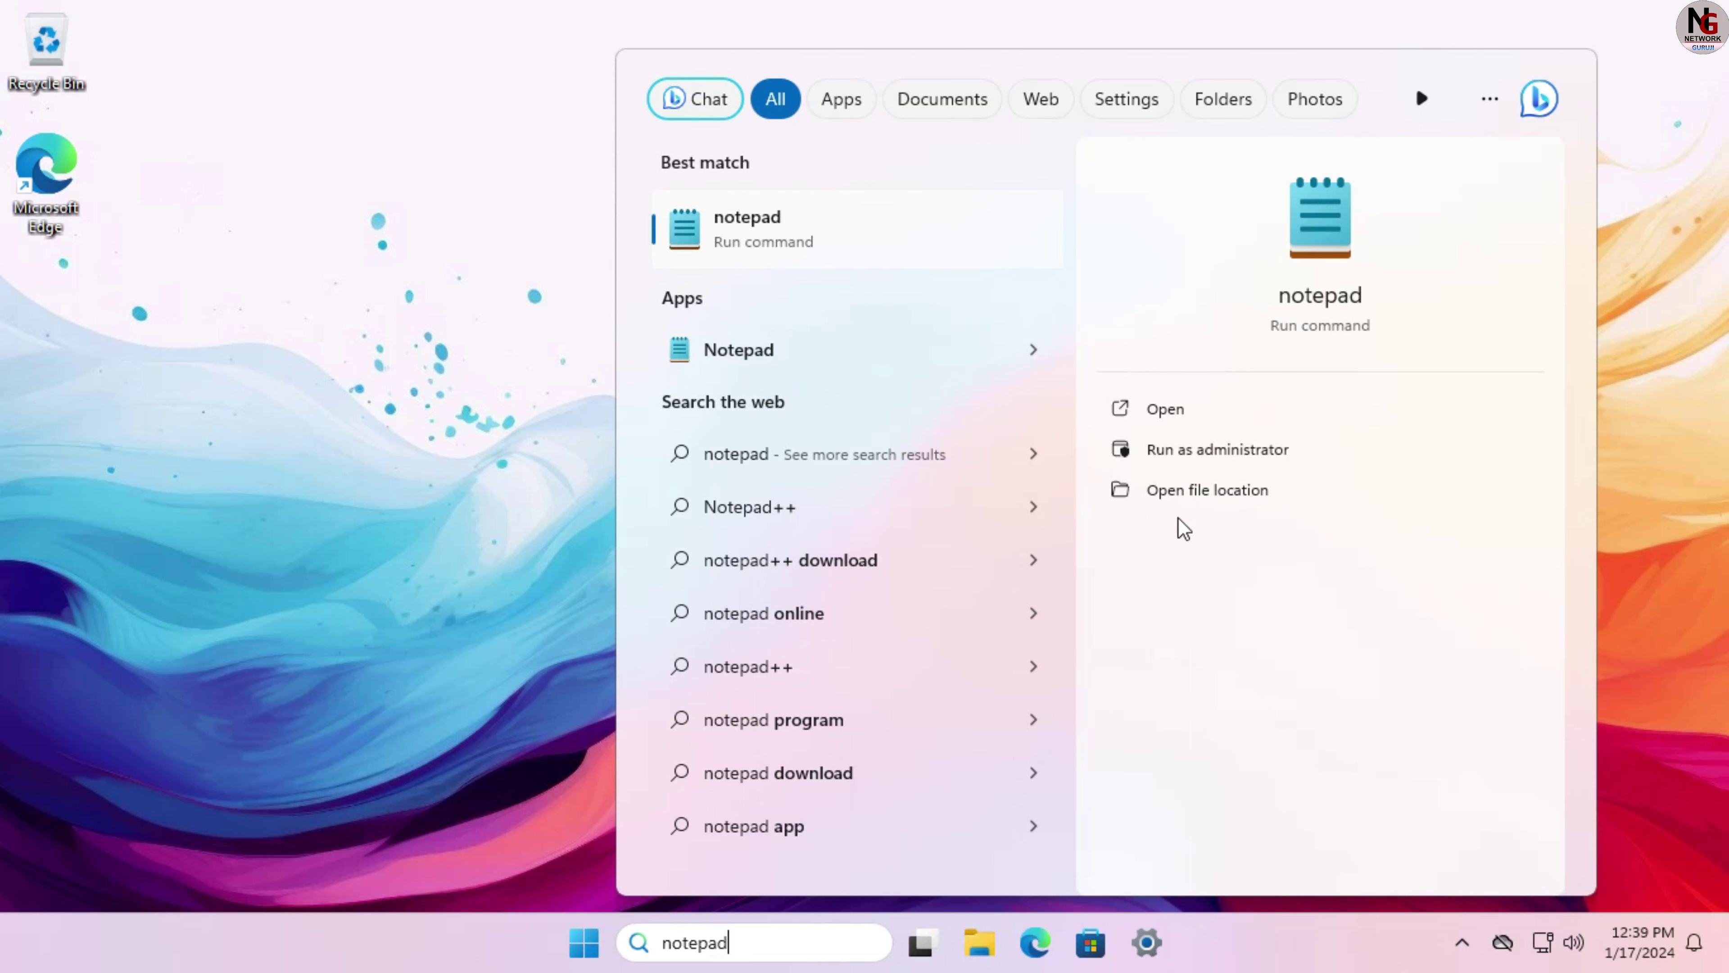
pyautogui.click(1229, 451)
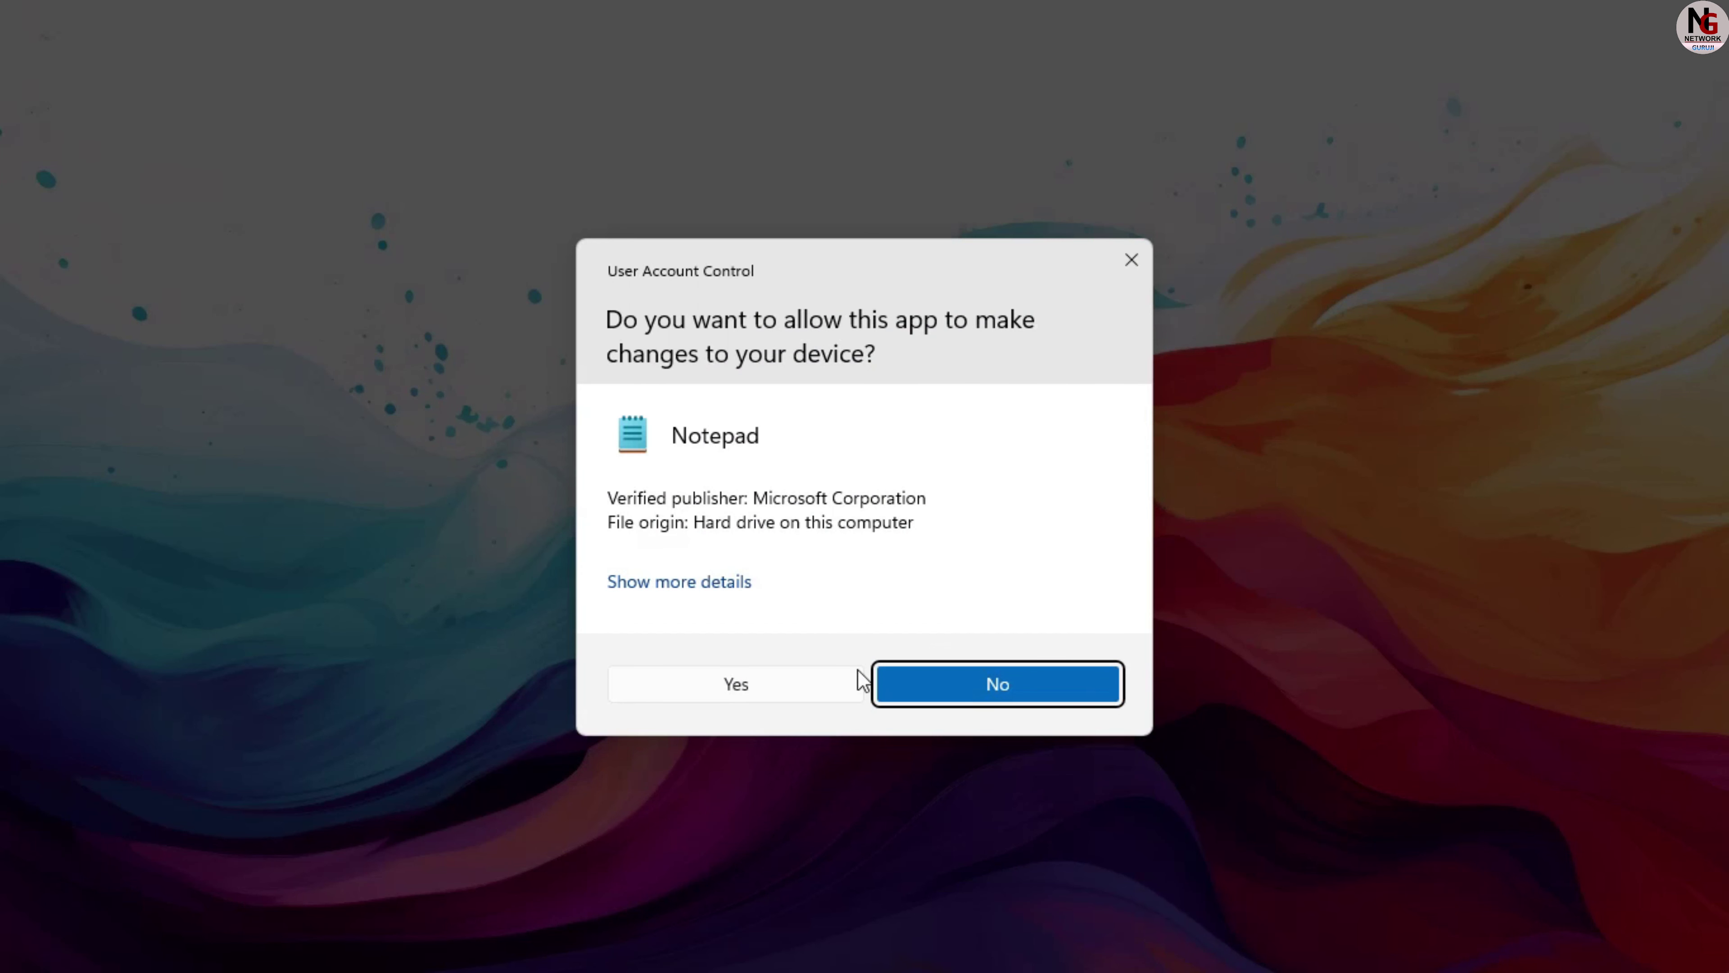
pyautogui.click(728, 688)
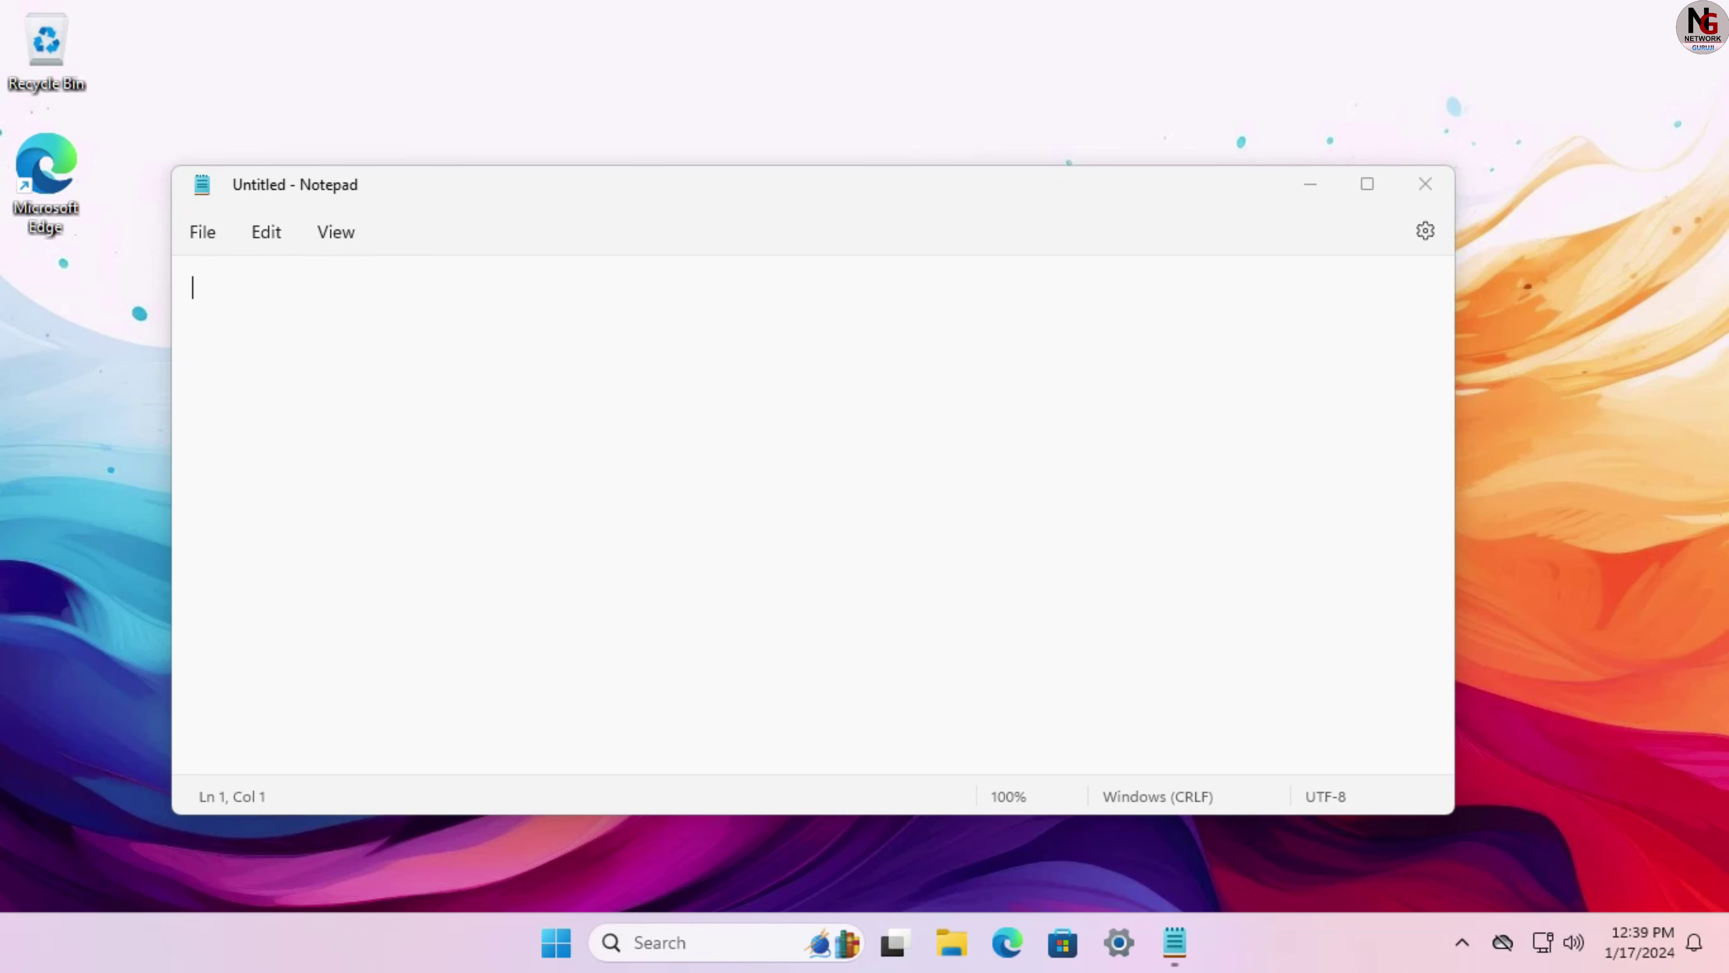
# Step: Start opening a file in Notepad and browse to the System32 folder under Windows on Local Disk (C:)
pyautogui.click(208, 244)
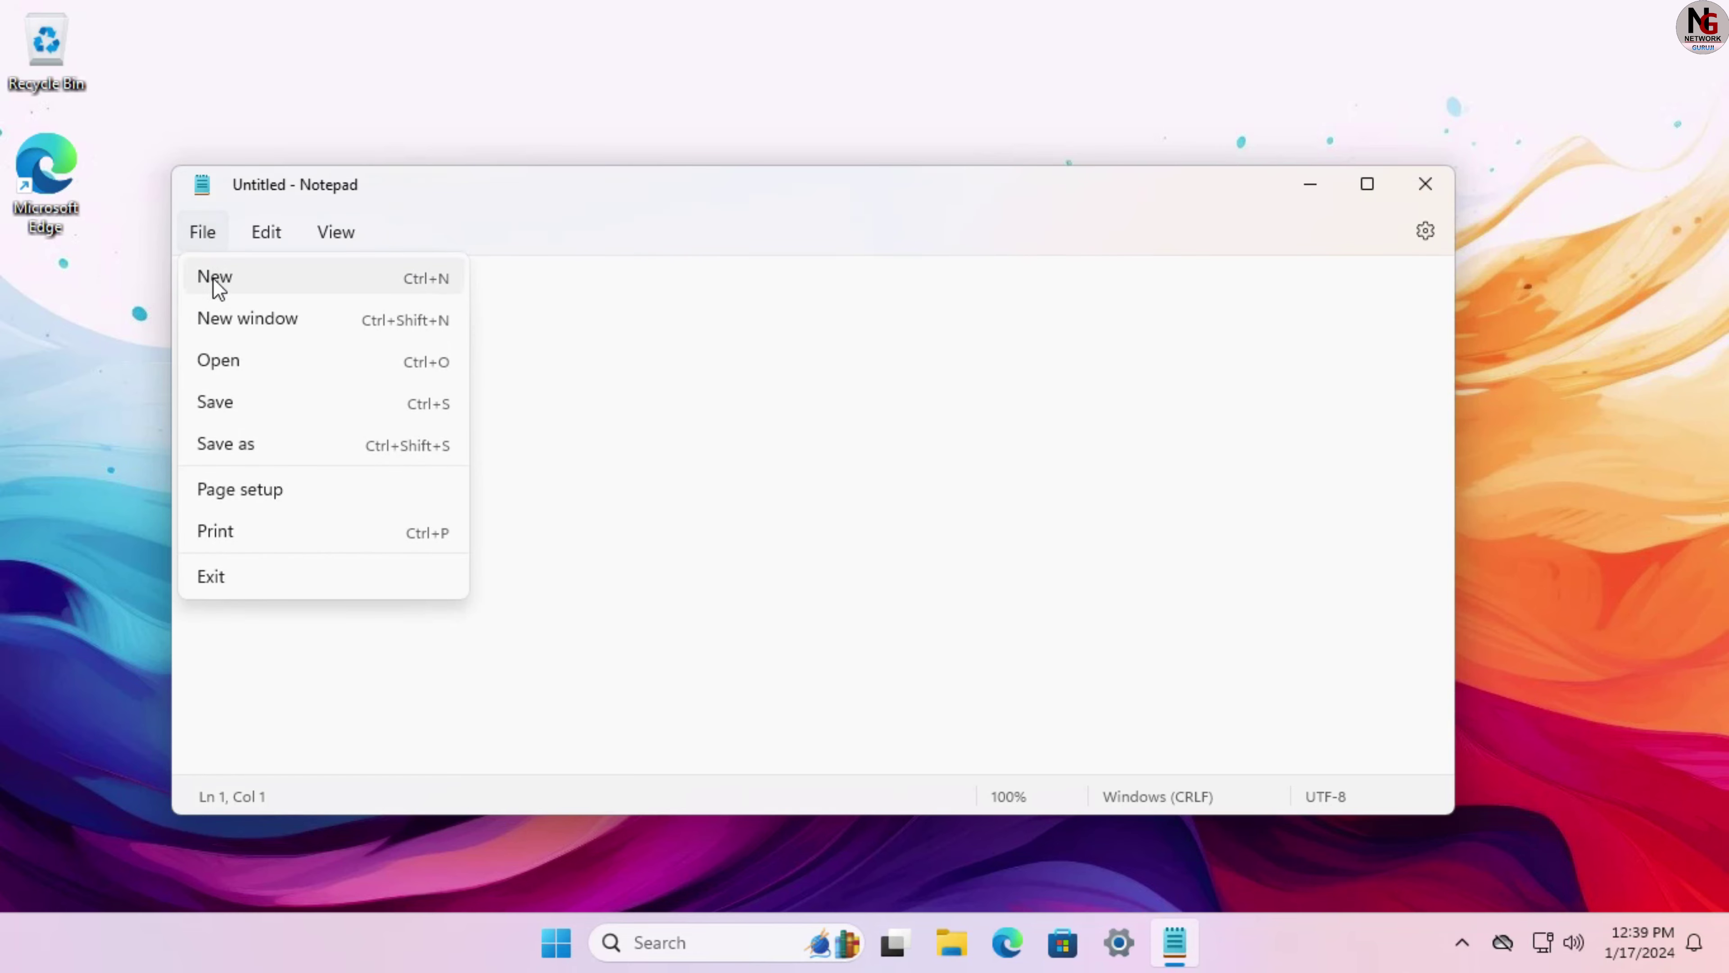
pyautogui.click(224, 365)
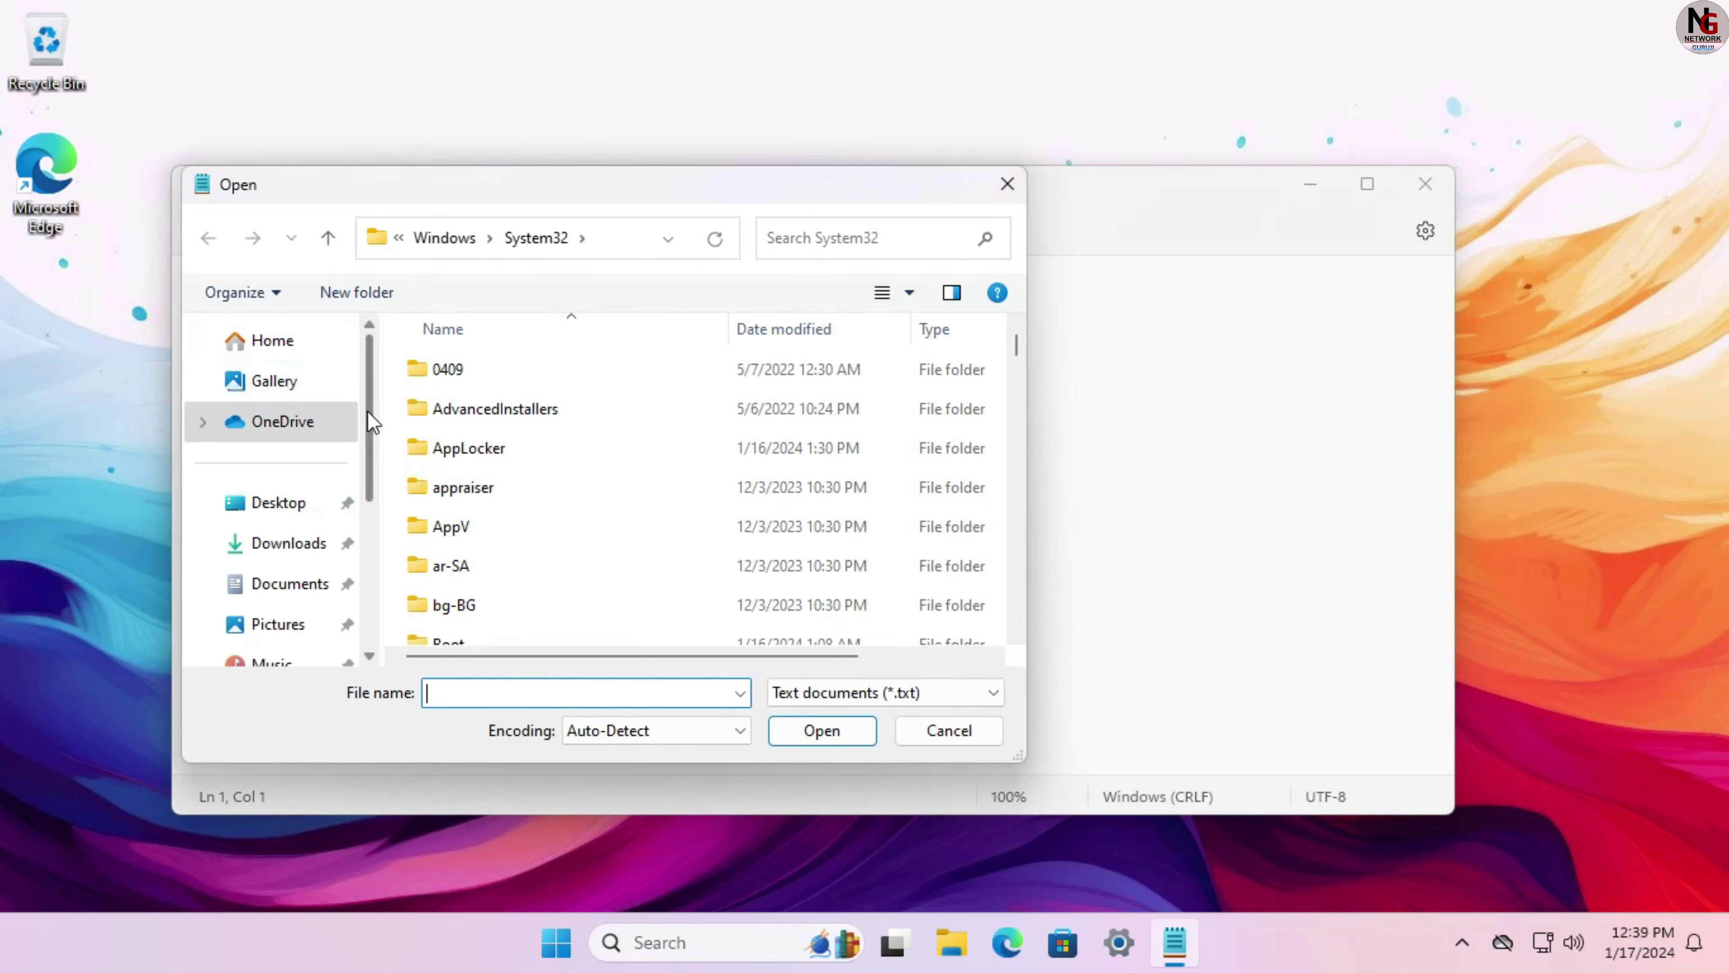
pyautogui.moveTo(367, 411); pyautogui.dragTo(369, 545)
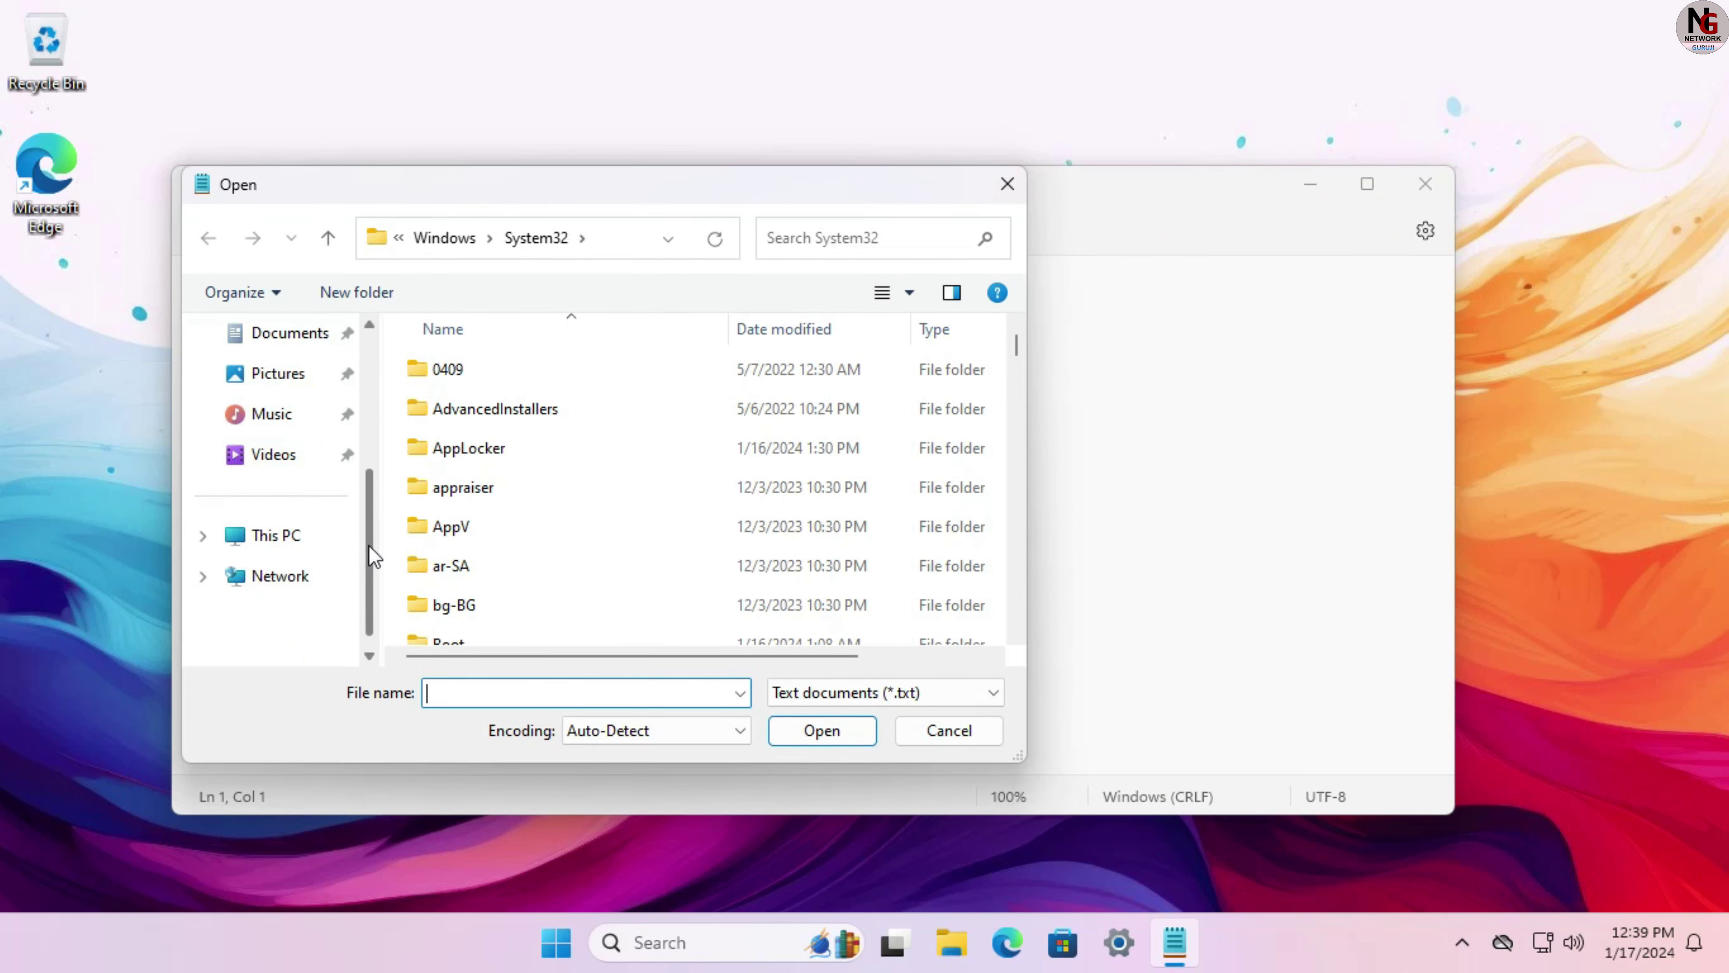
pyautogui.click(297, 538)
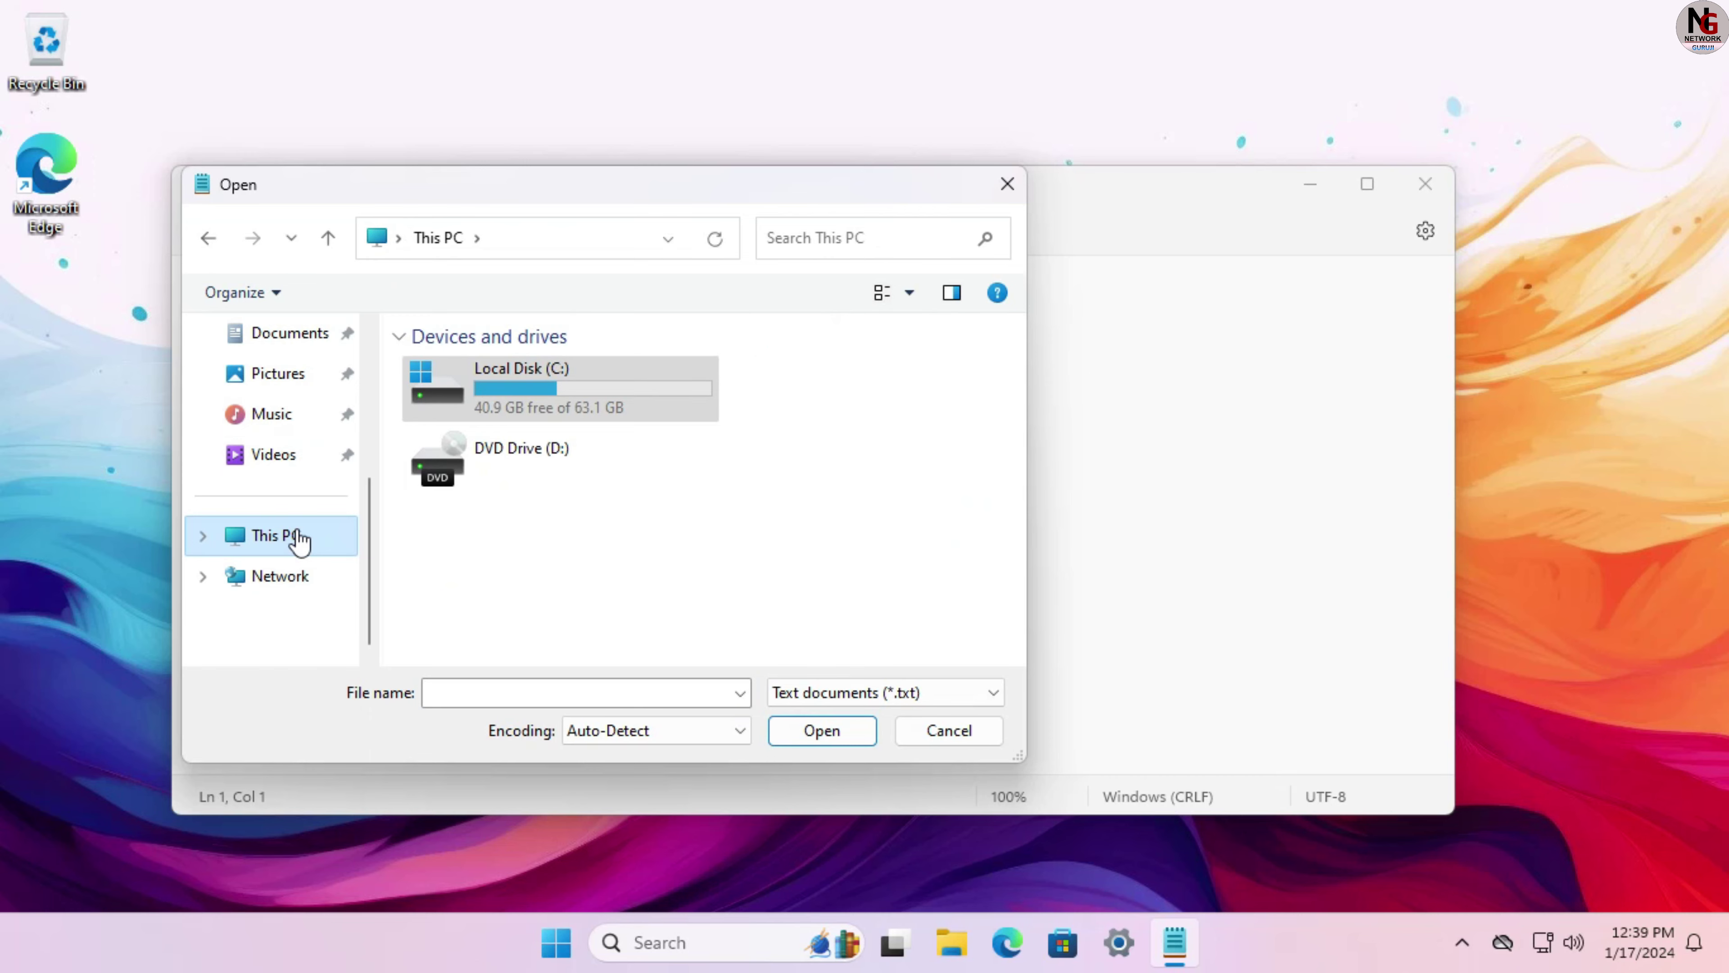
pyautogui.doubleClick(569, 380)
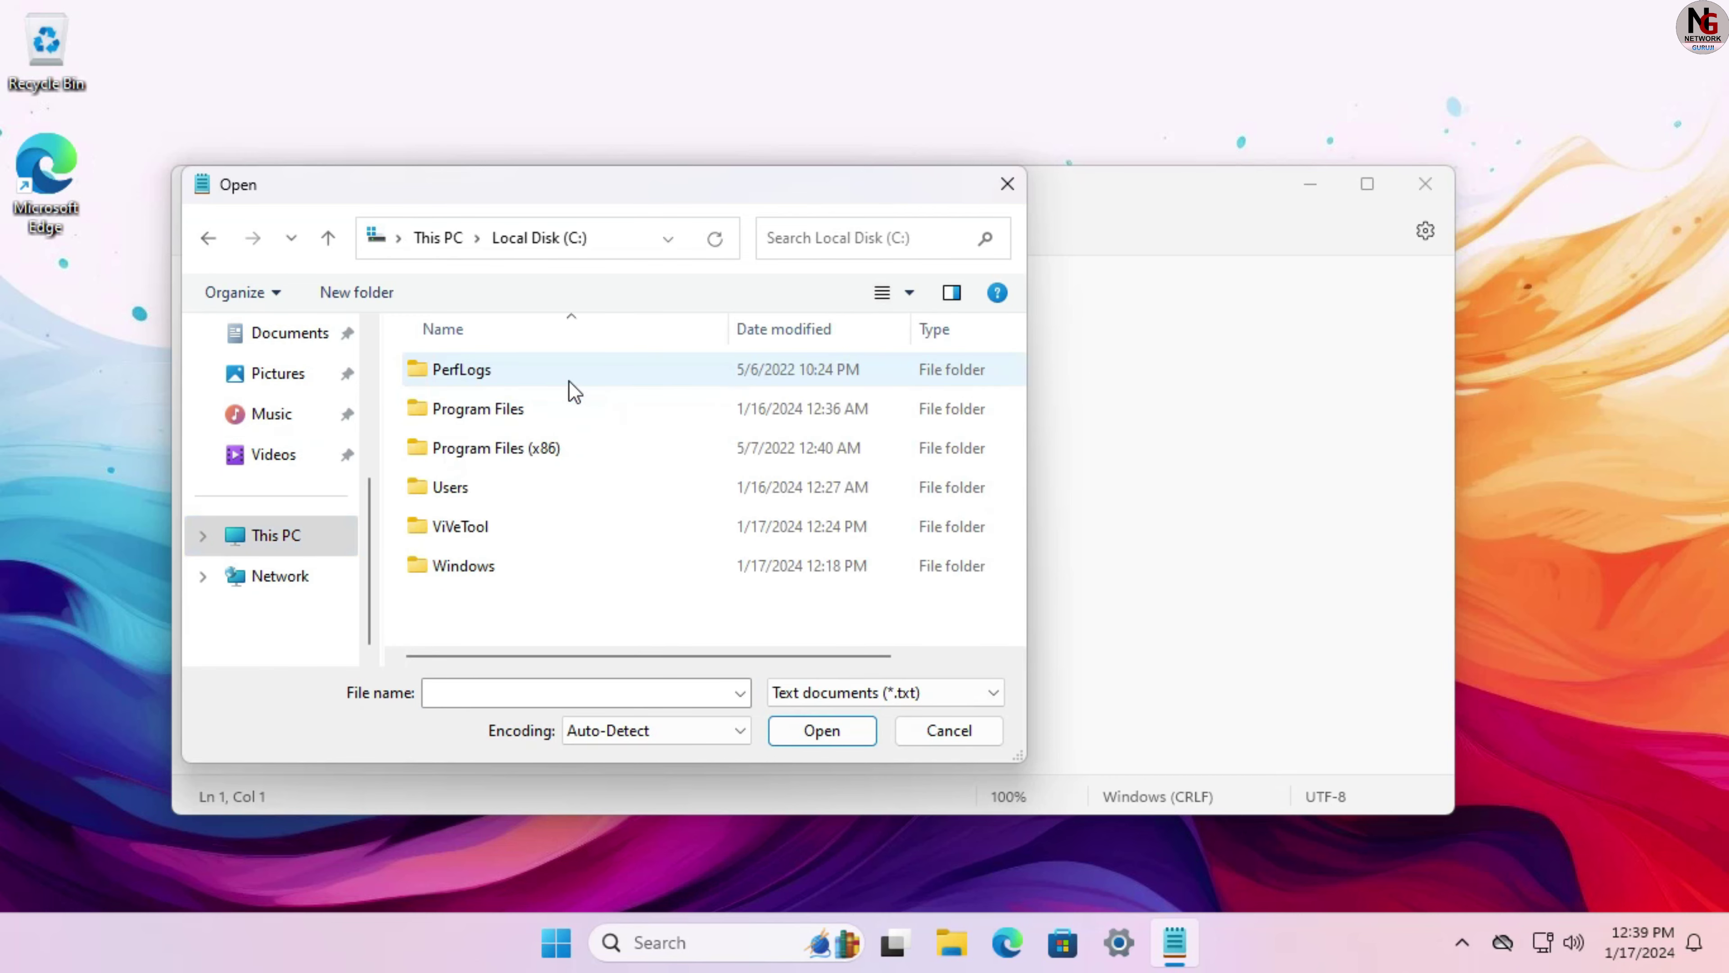
pyautogui.doubleClick(475, 565)
pyautogui.scroll(-6, 778, 509)
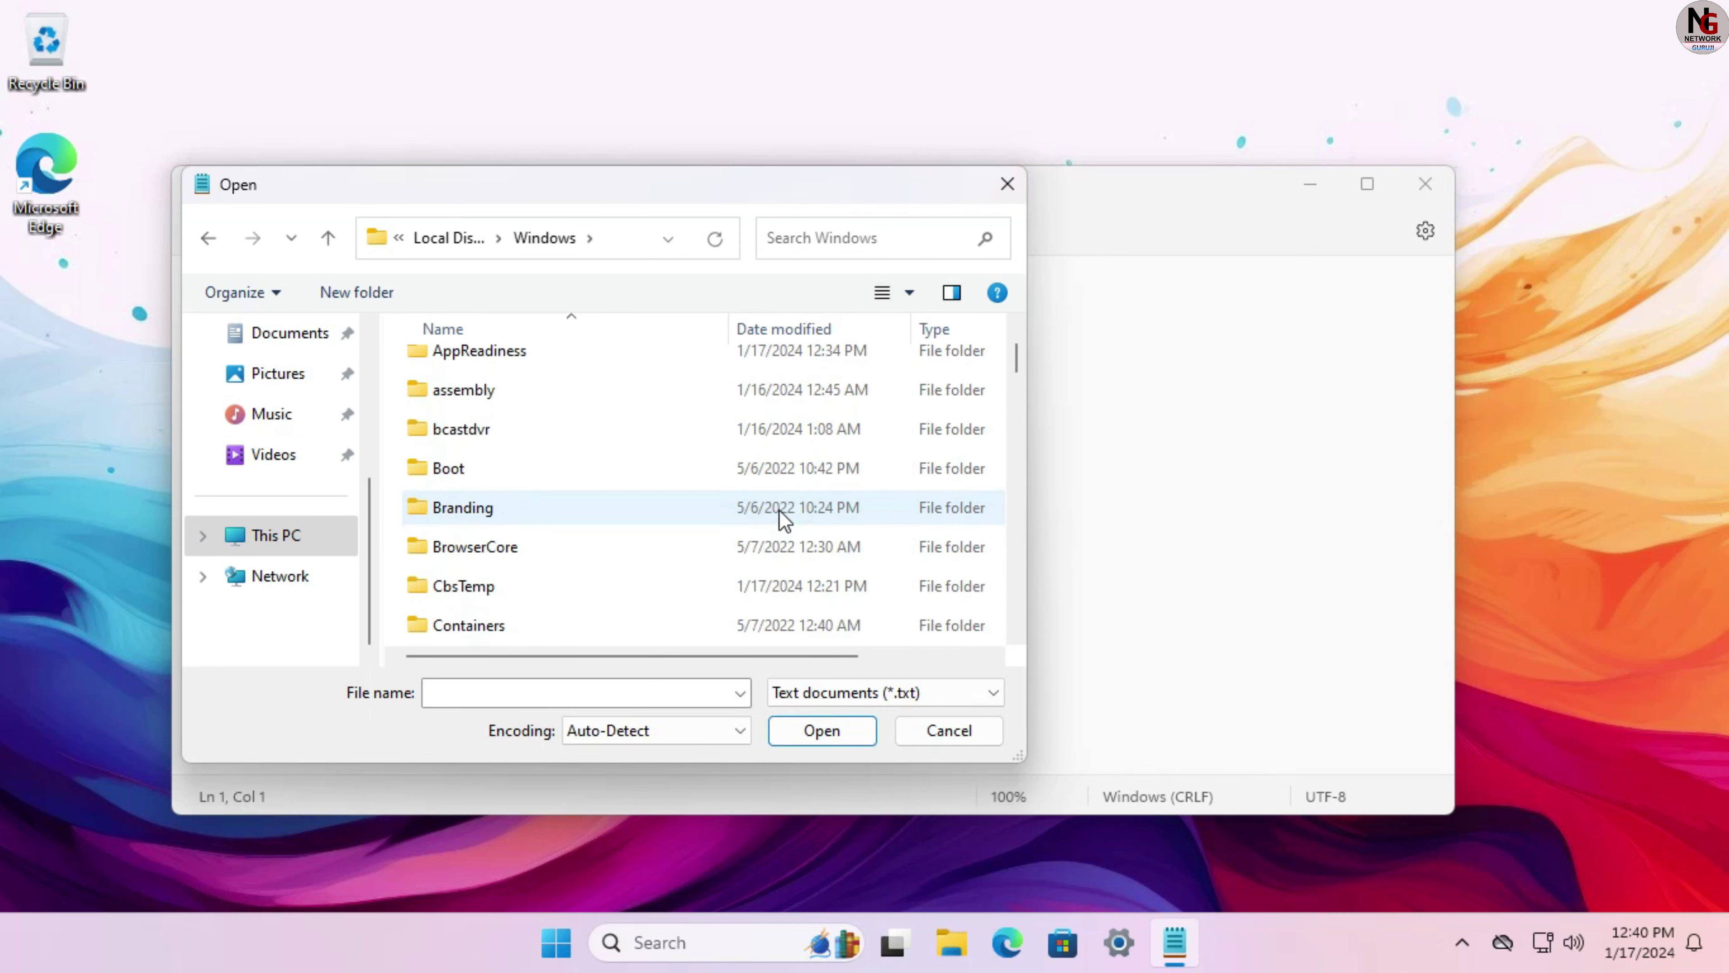
pyautogui.scroll(-10, 779, 508)
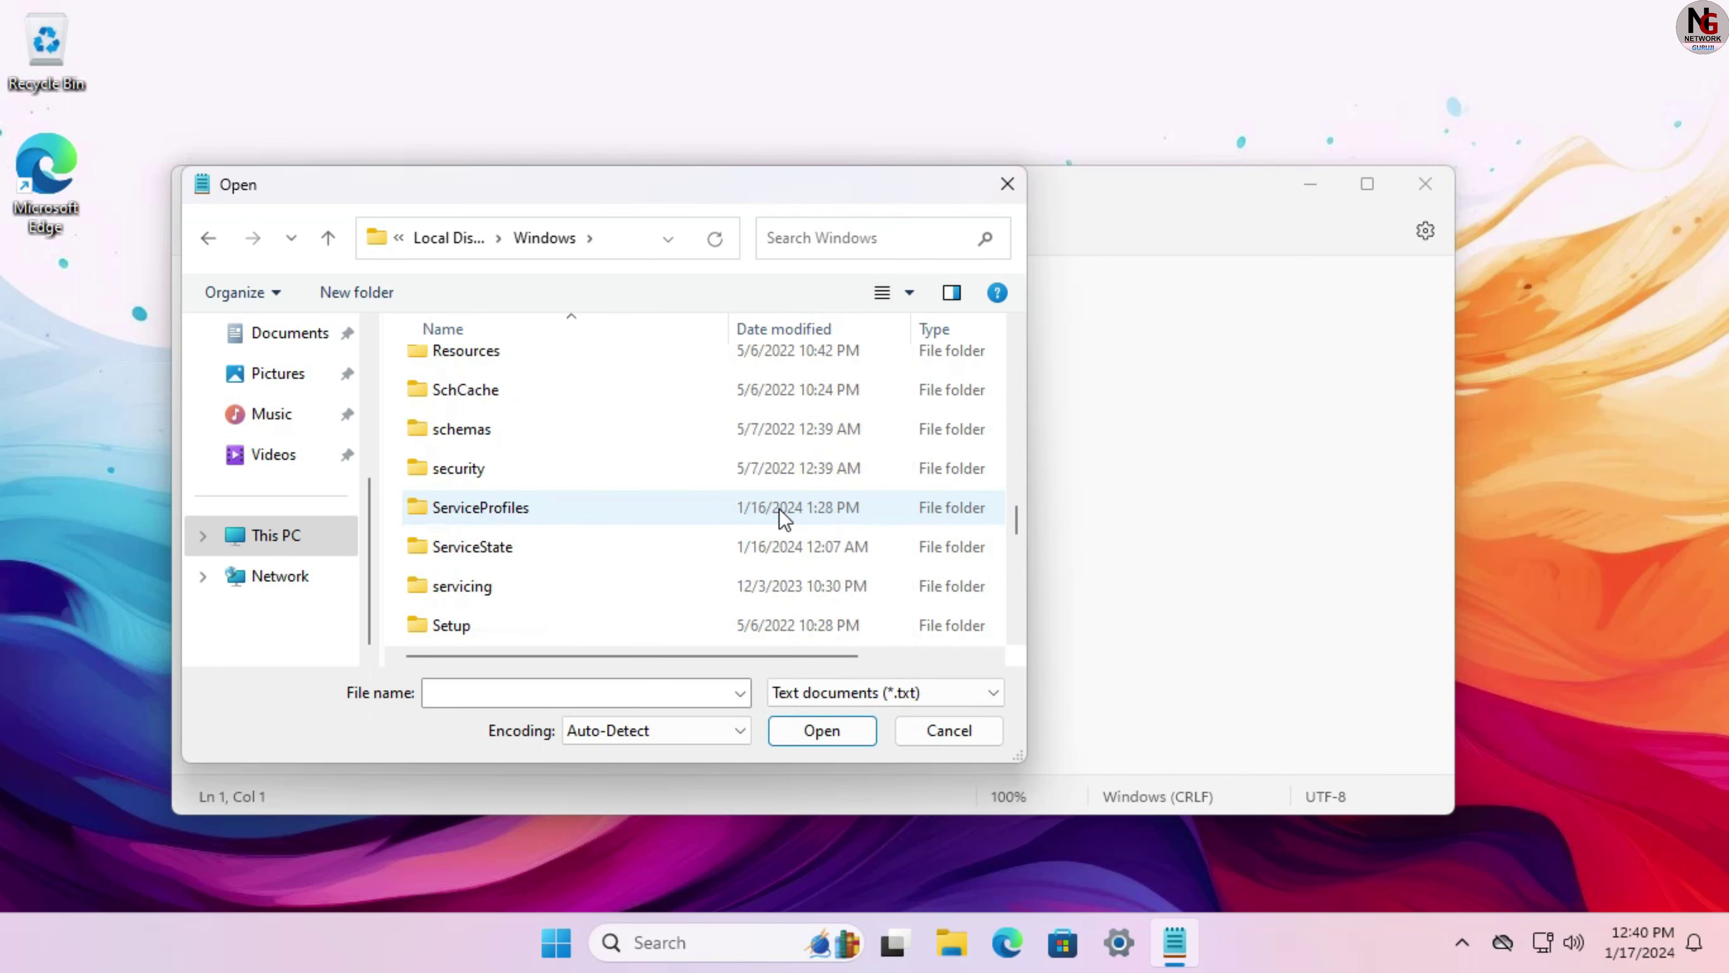
pyautogui.scroll(-2, 778, 508)
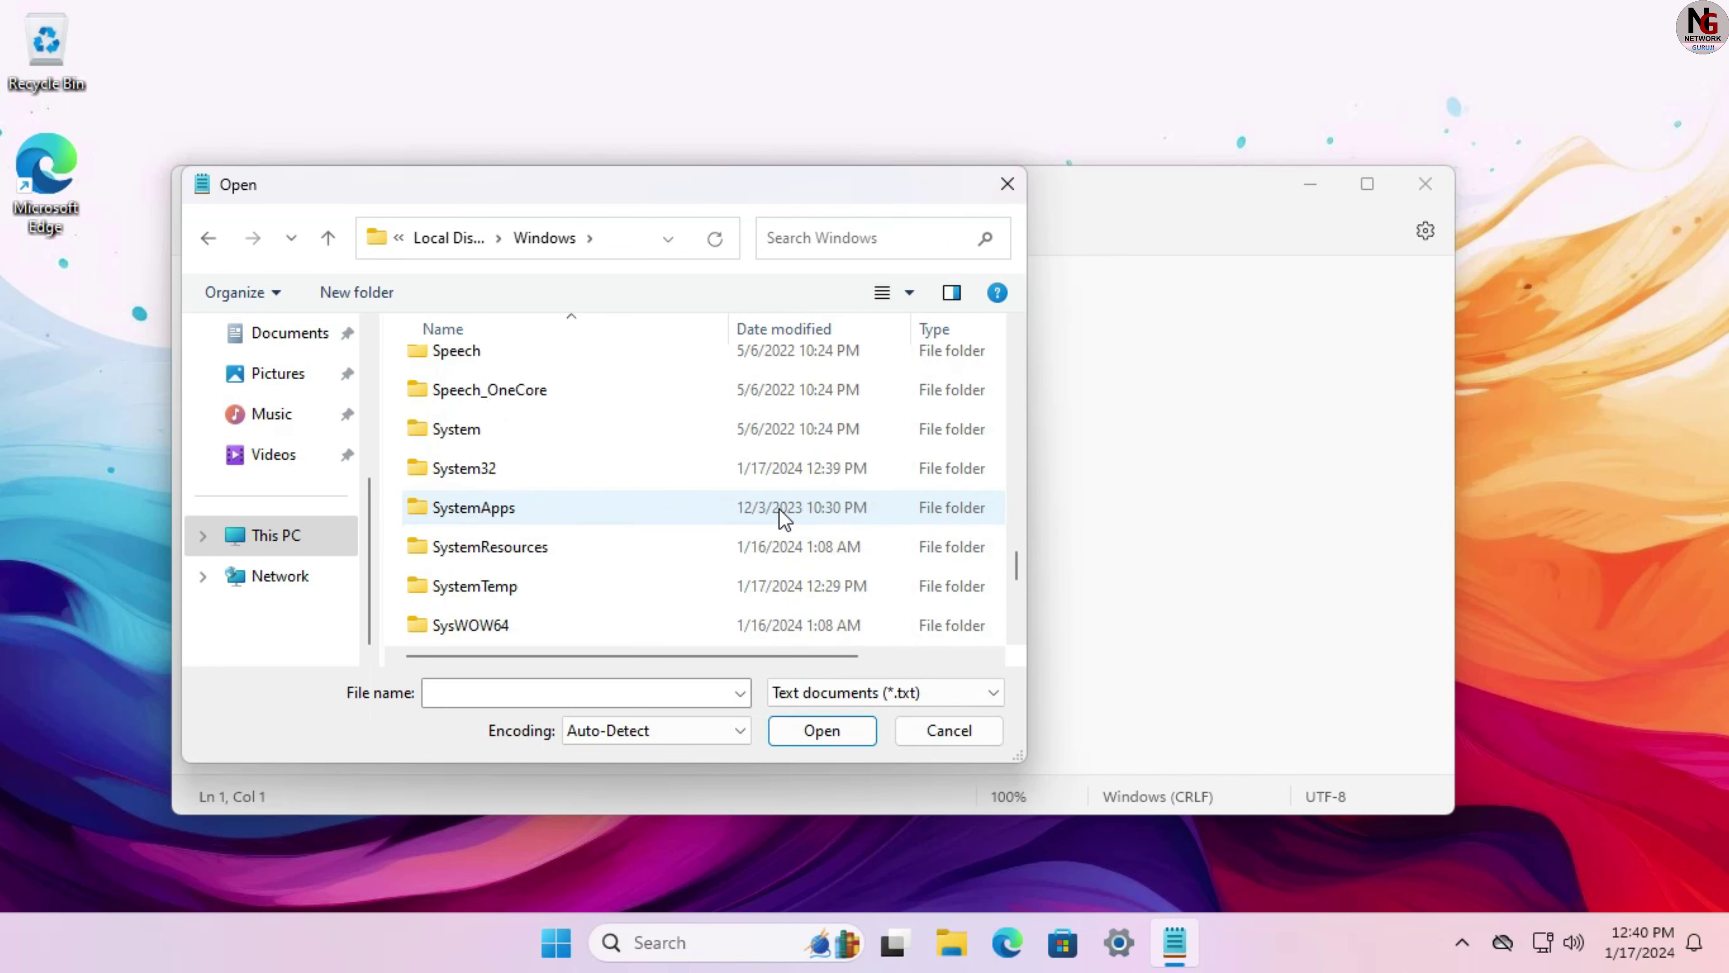
pyautogui.doubleClick(513, 476)
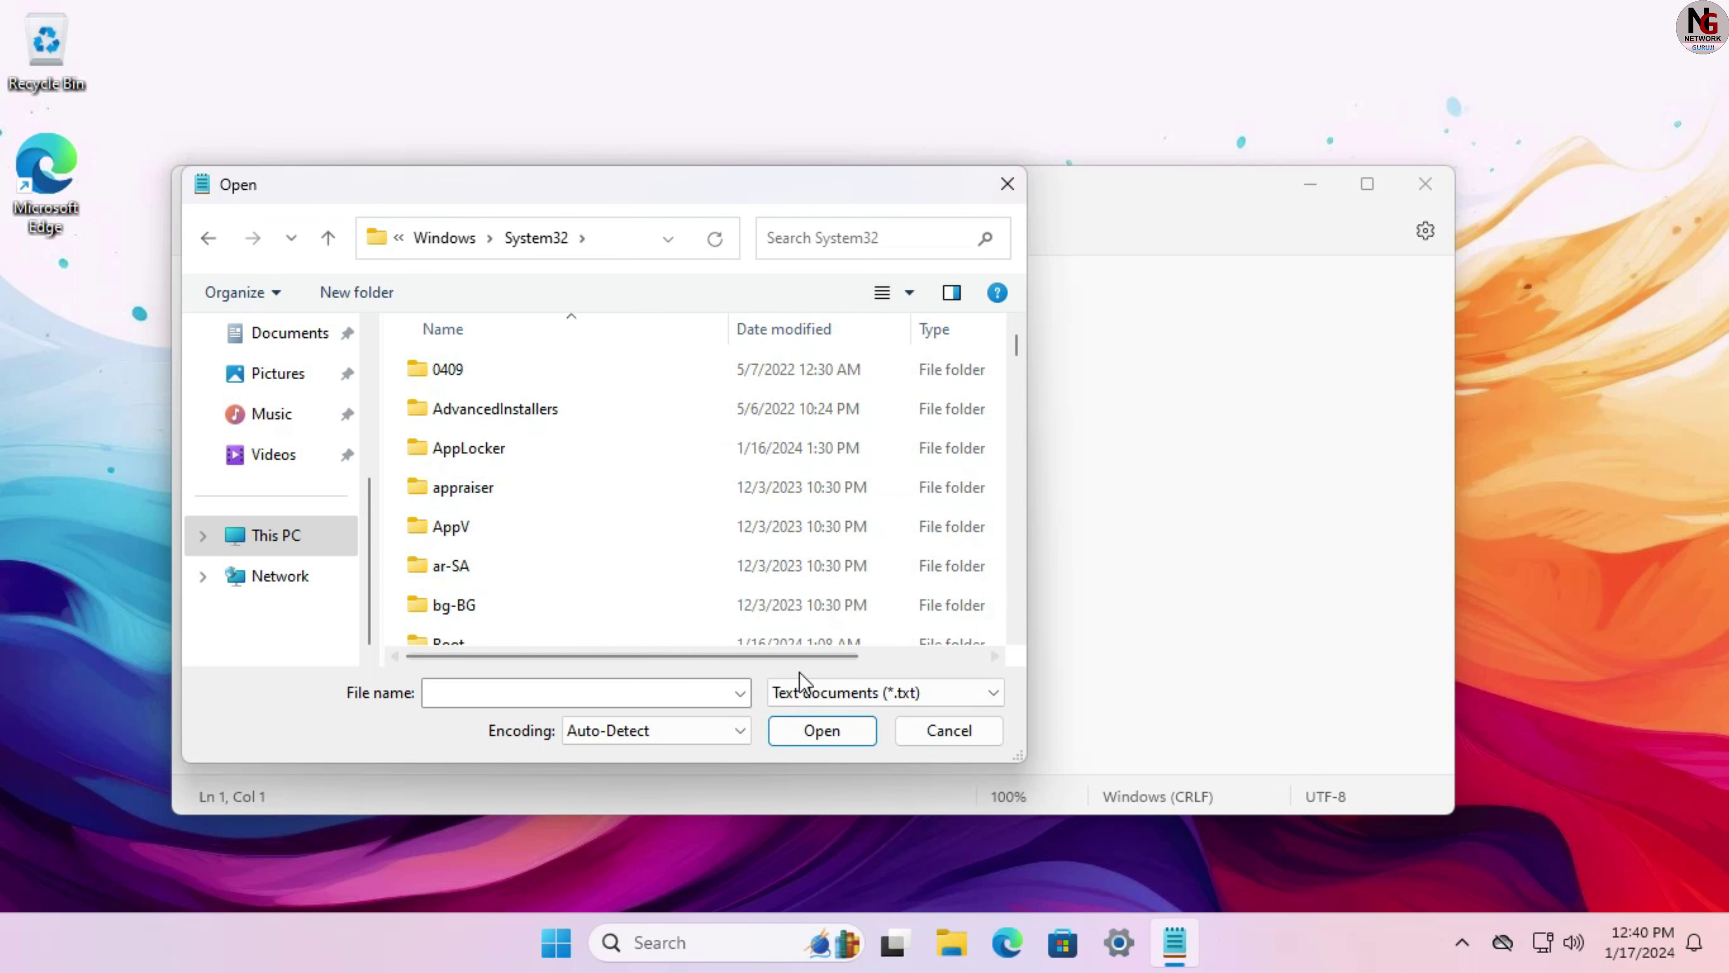
# Step: Show all file types, search System32 for "integra", and open IntegratedServicesRegionPolicySet.json
pyautogui.click(911, 701)
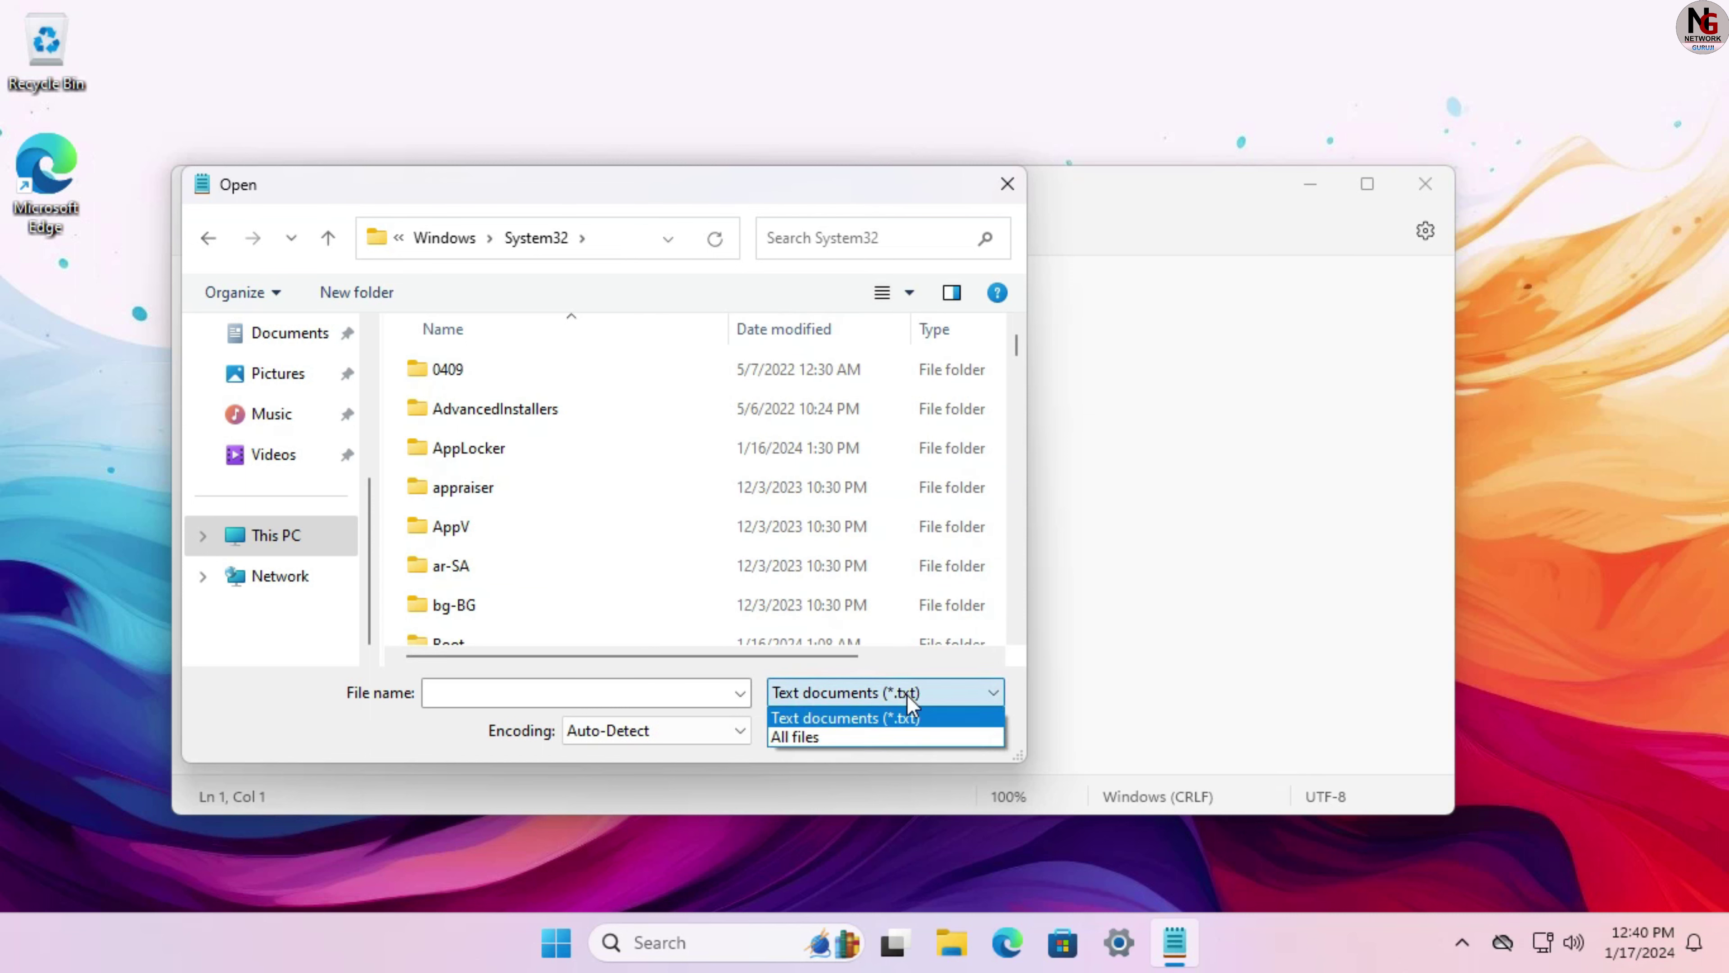
pyautogui.click(825, 739)
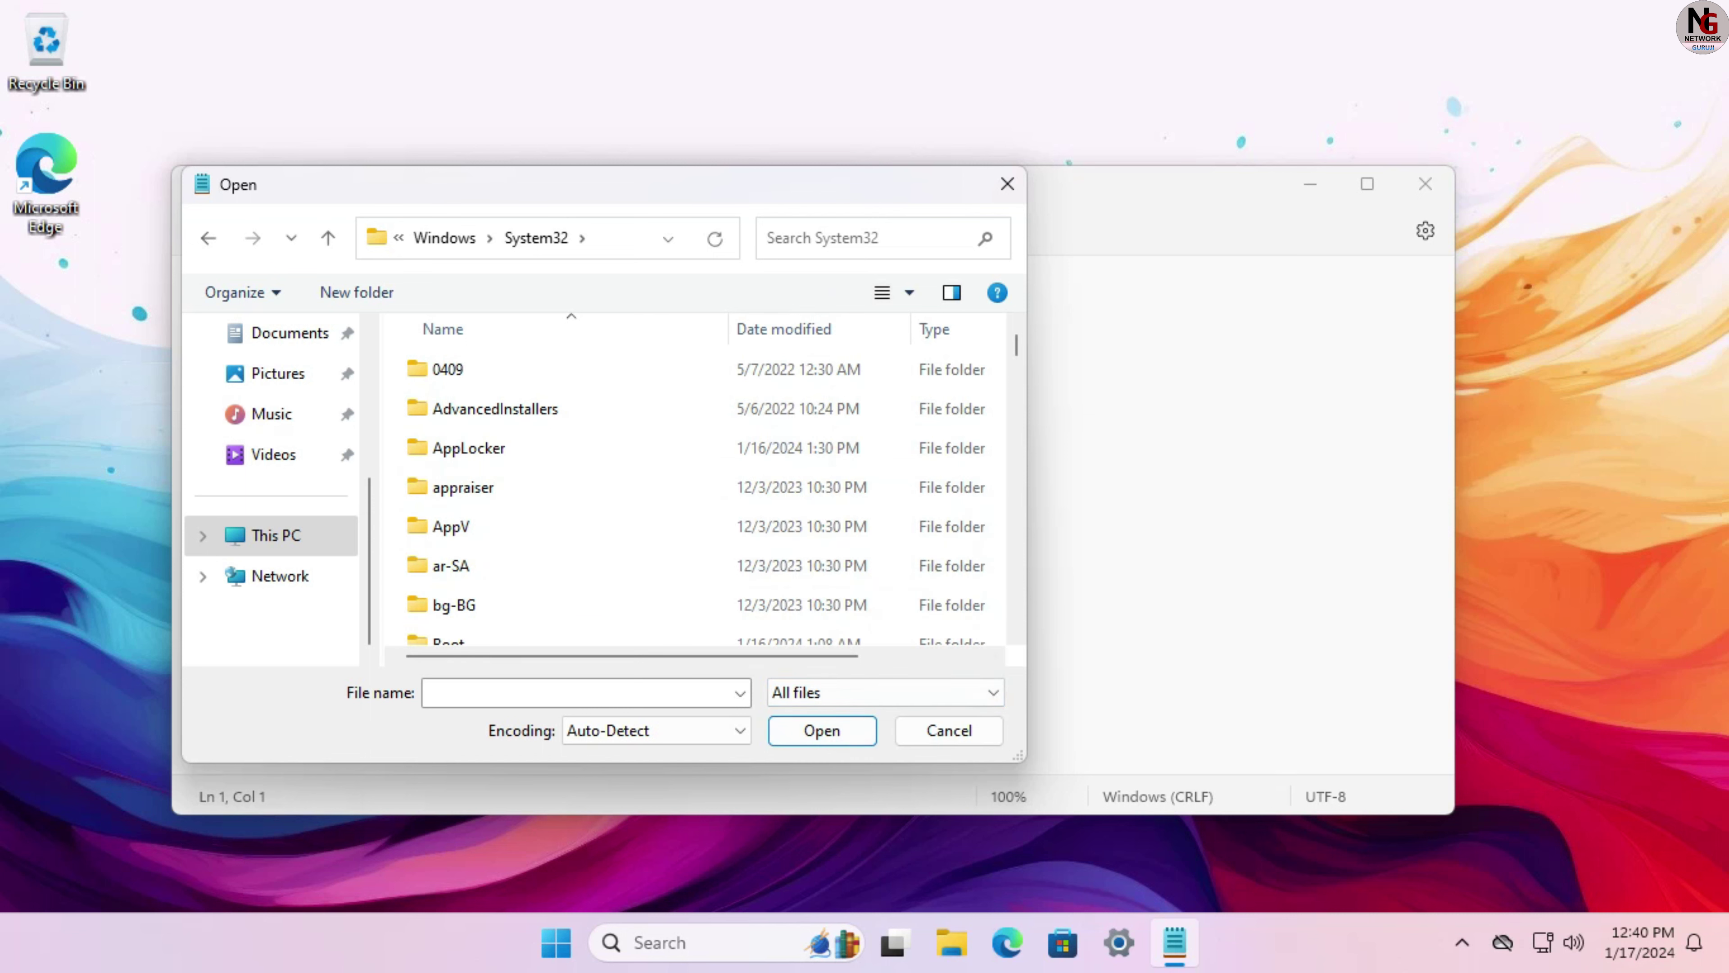
pyautogui.click(766, 238)
pyautogui.click(525, 692)
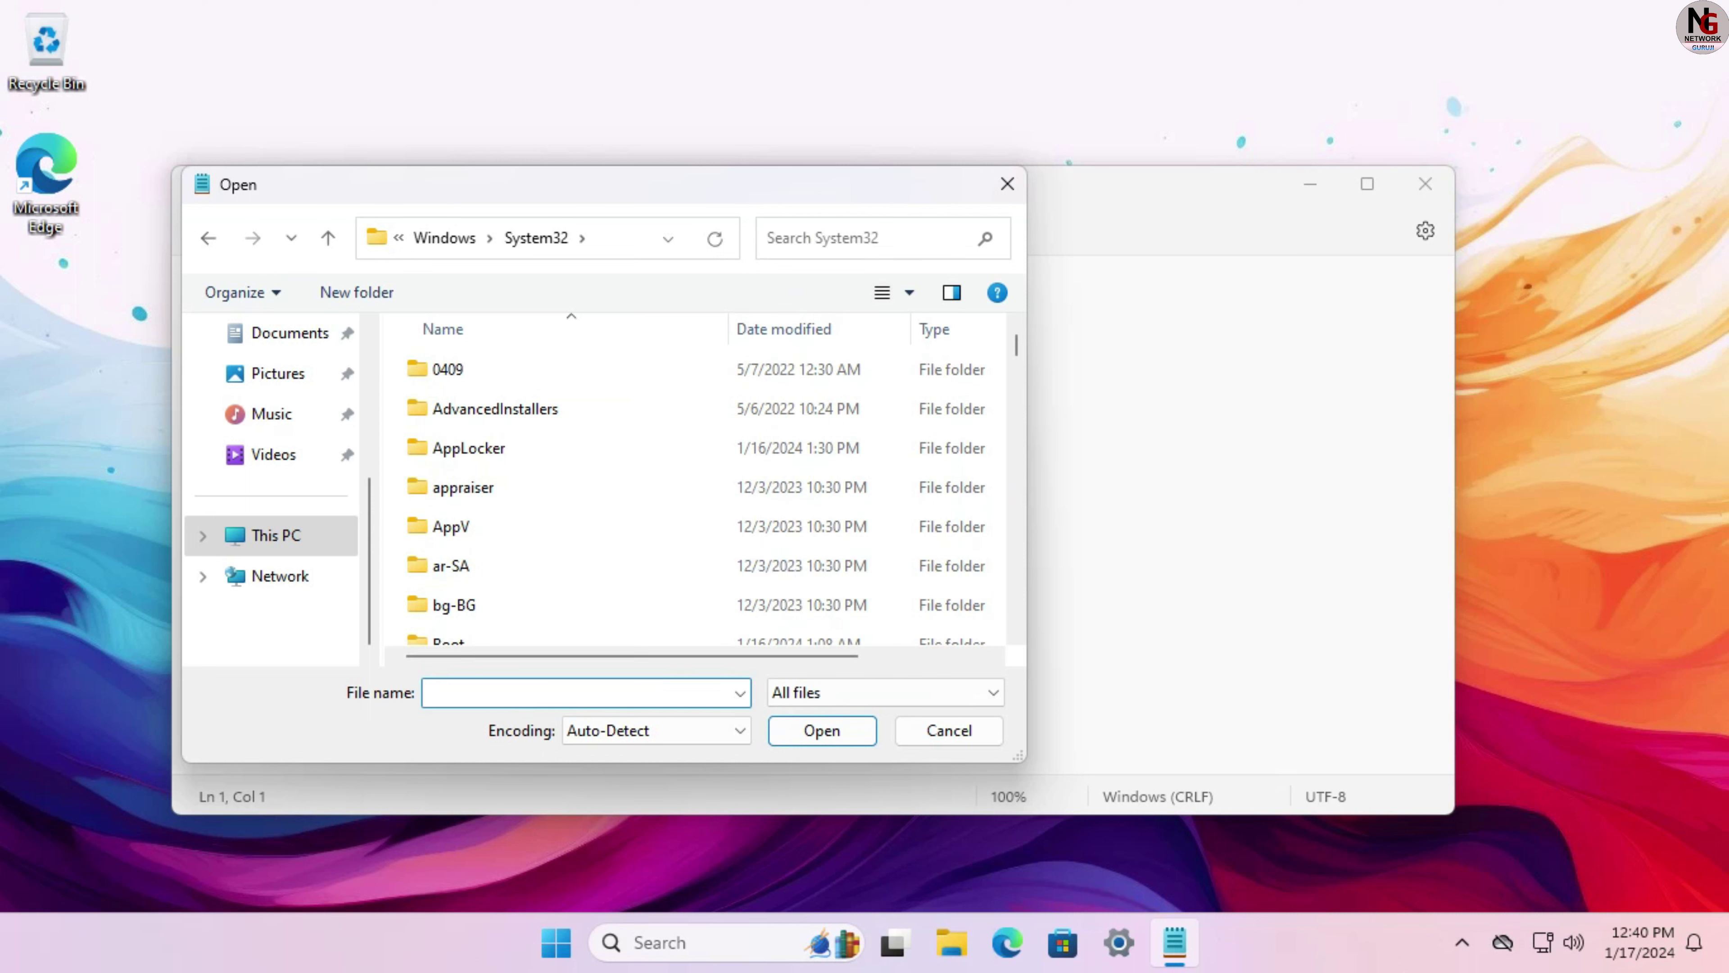
pyautogui.click(836, 239)
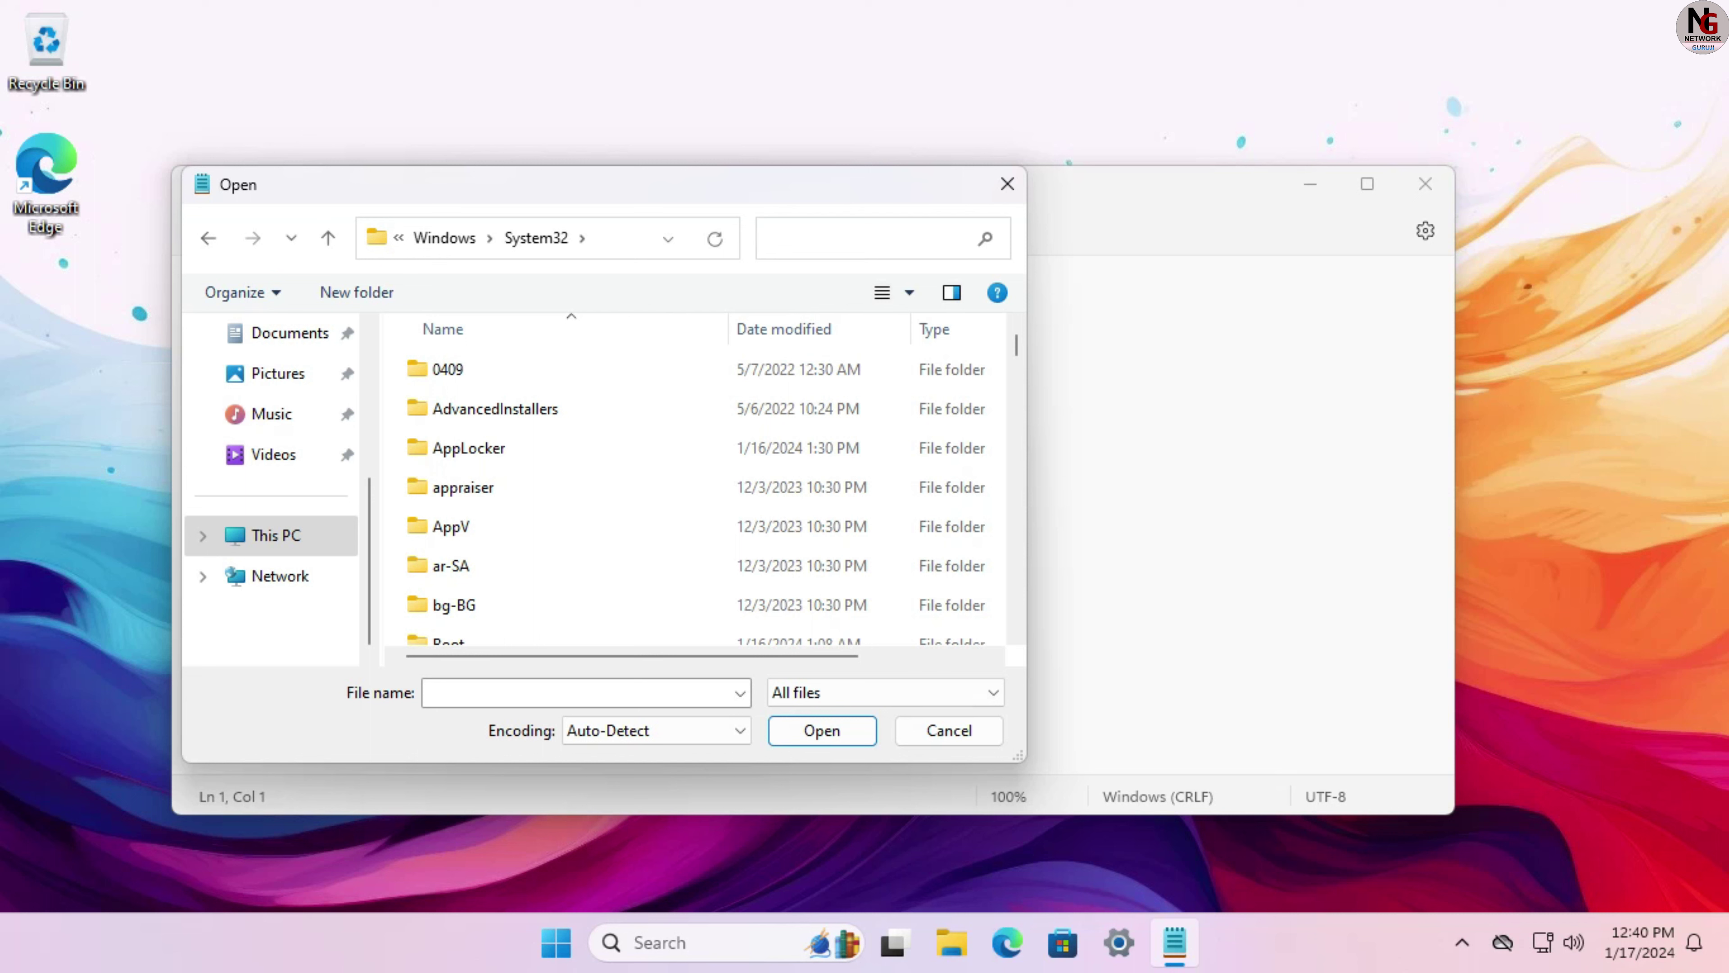
pyautogui.write('i')
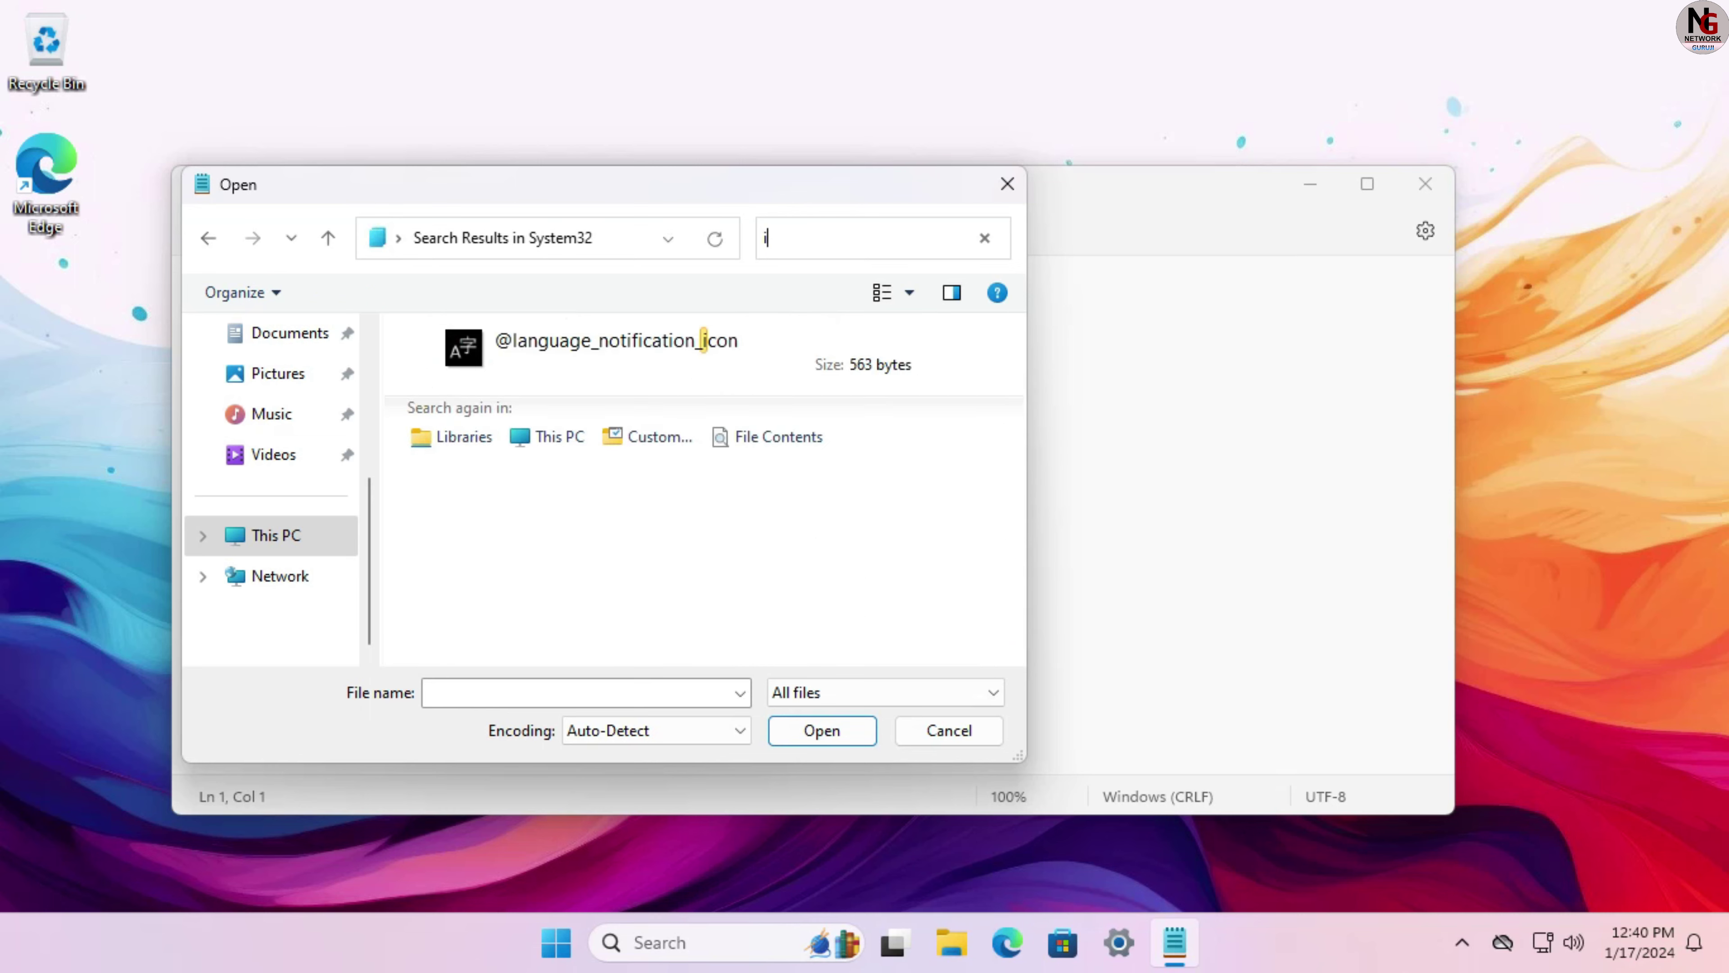
pyautogui.write('n')
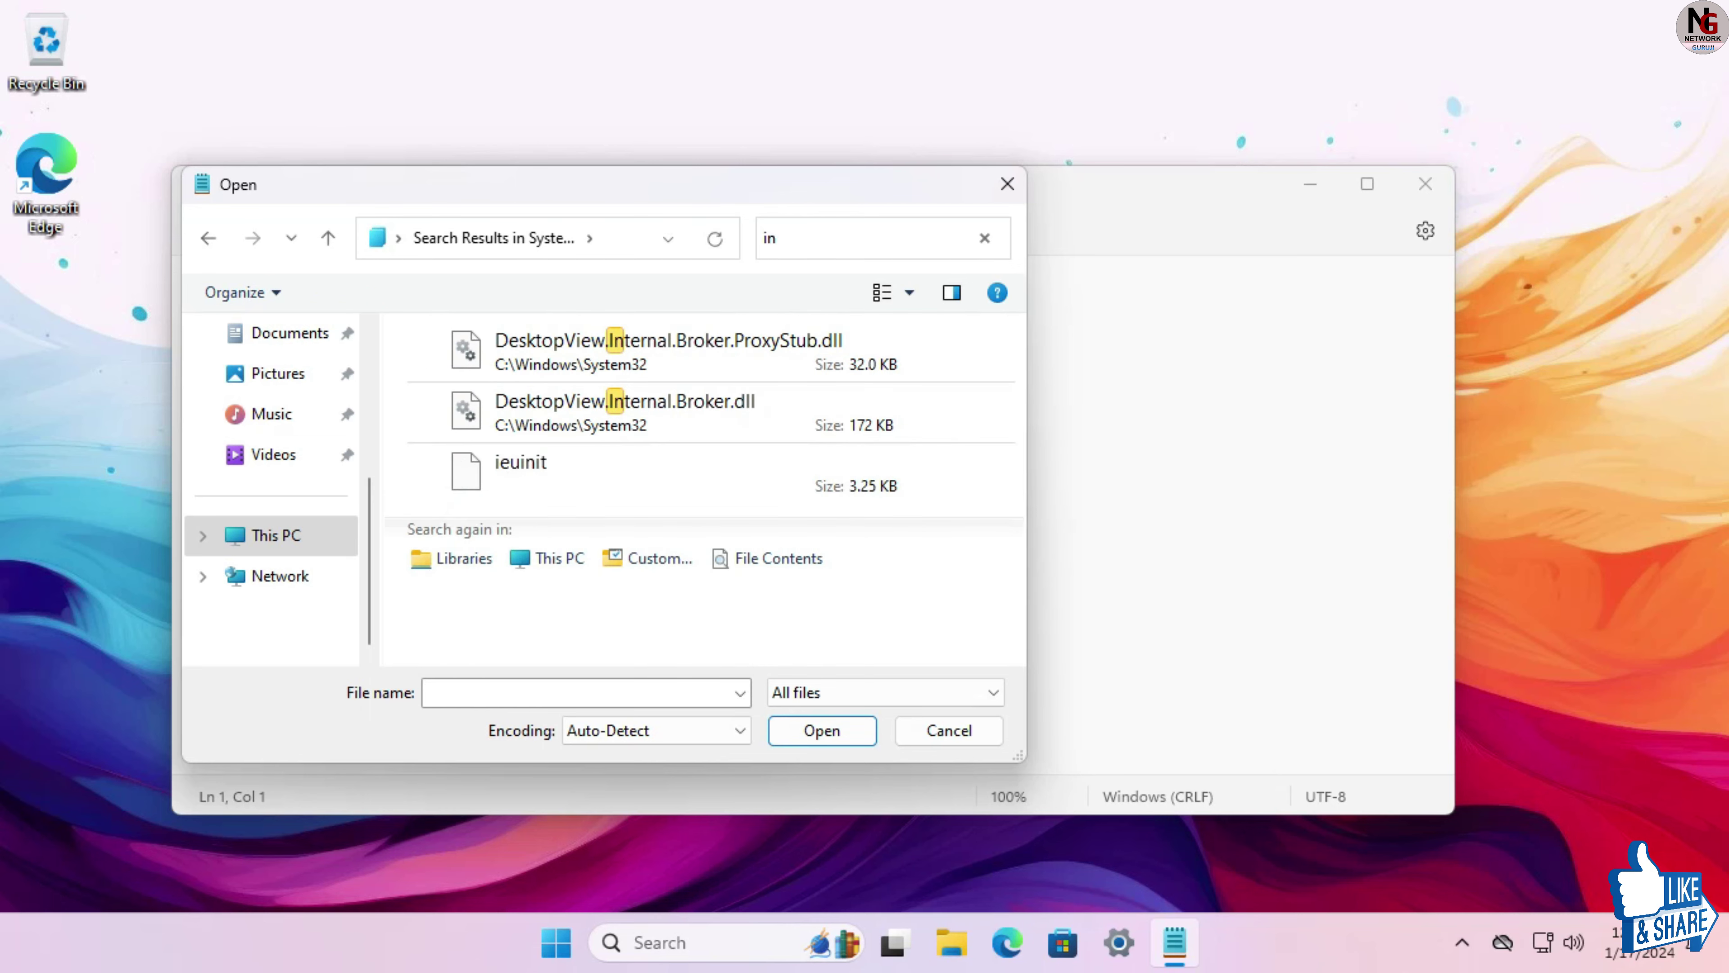
pyautogui.write('tegra')
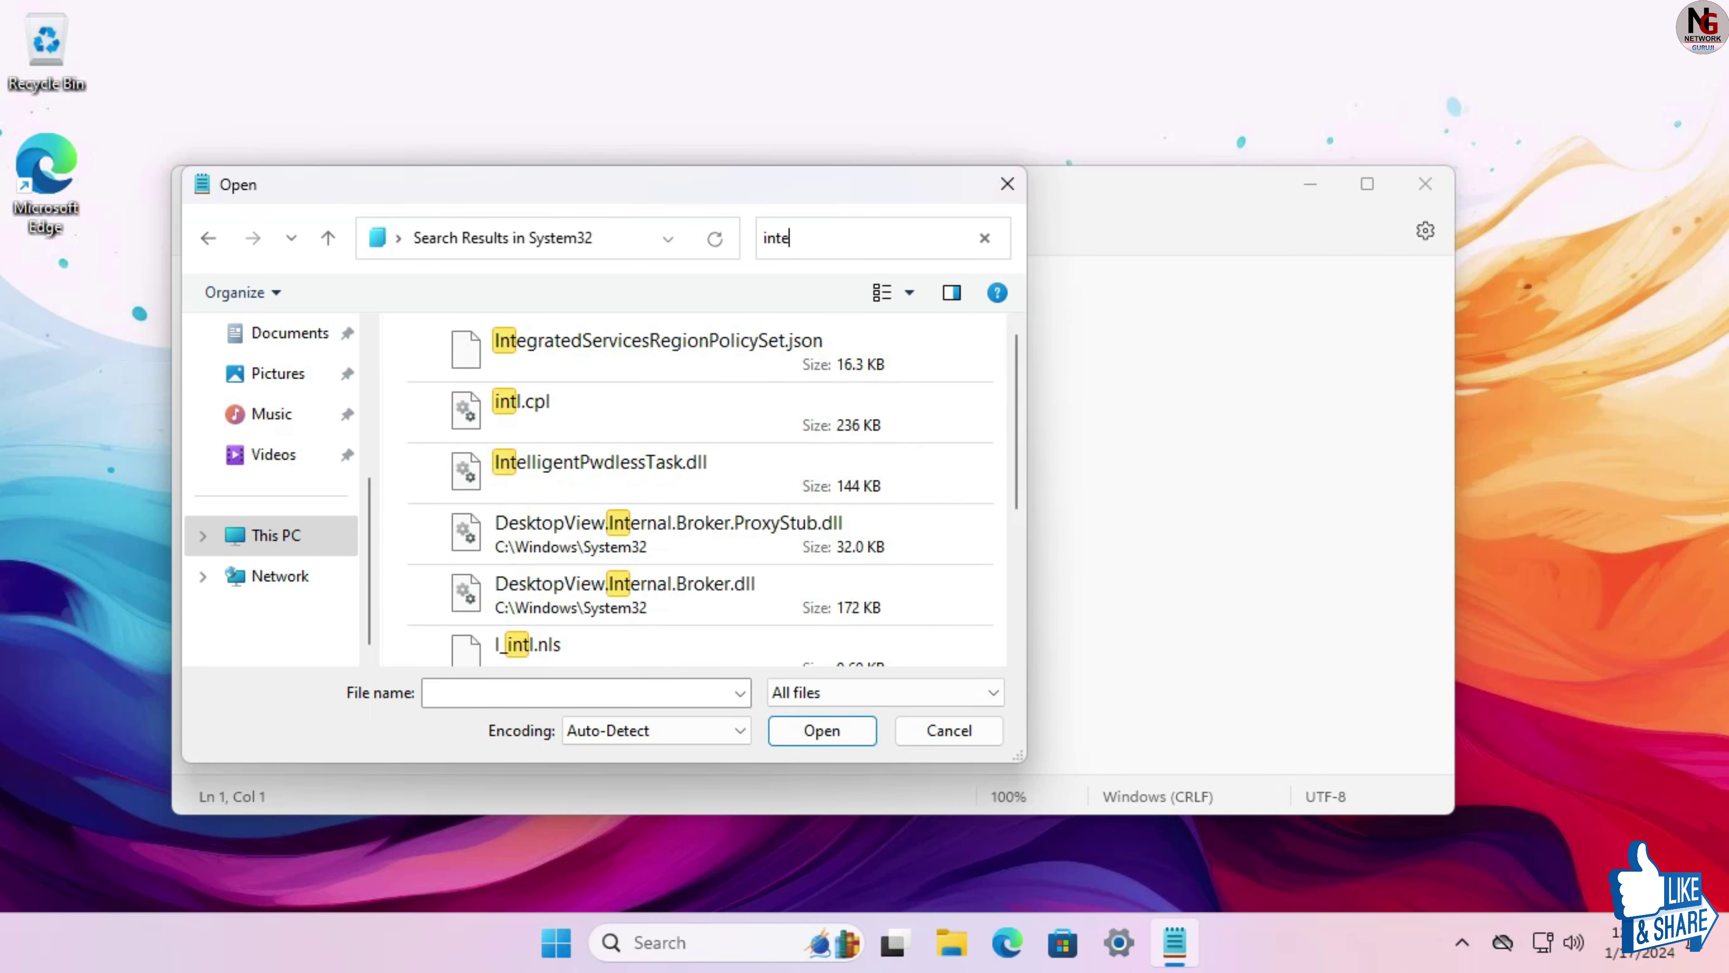
pyautogui.click(633, 480)
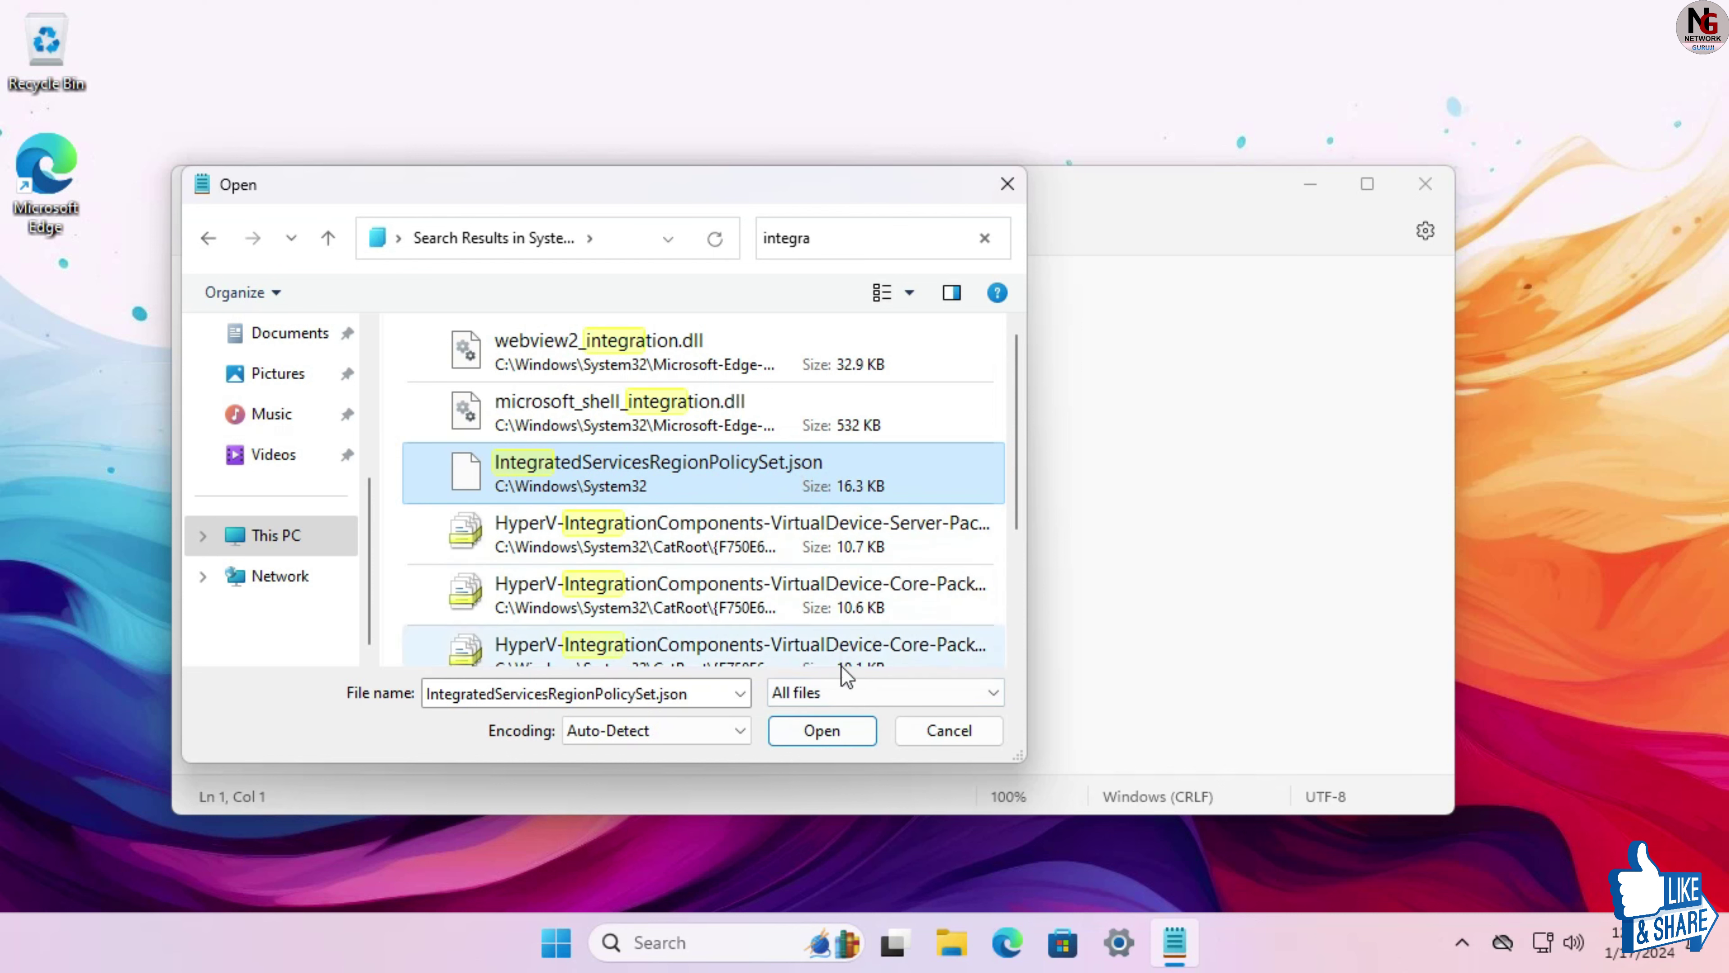
pyautogui.click(830, 727)
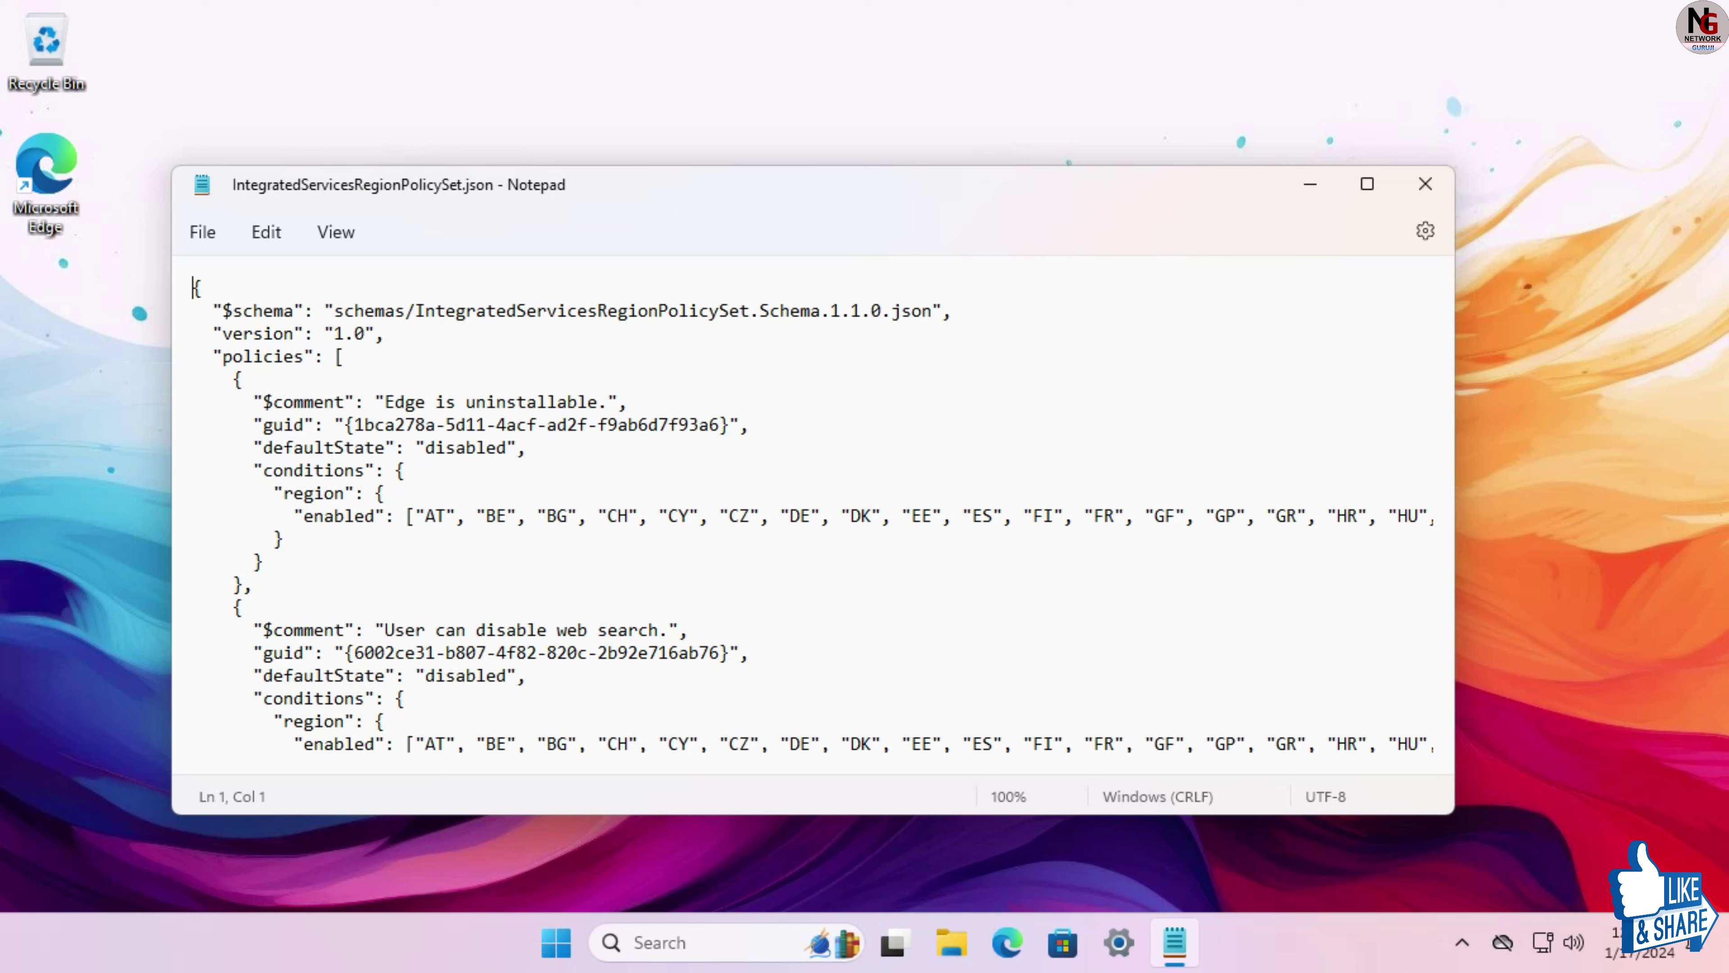
# Step: Change the defaultState value of the "Edge is uninstallable." policy to "enabled"
pyautogui.moveTo(425, 448); pyautogui.dragTo(506, 448)
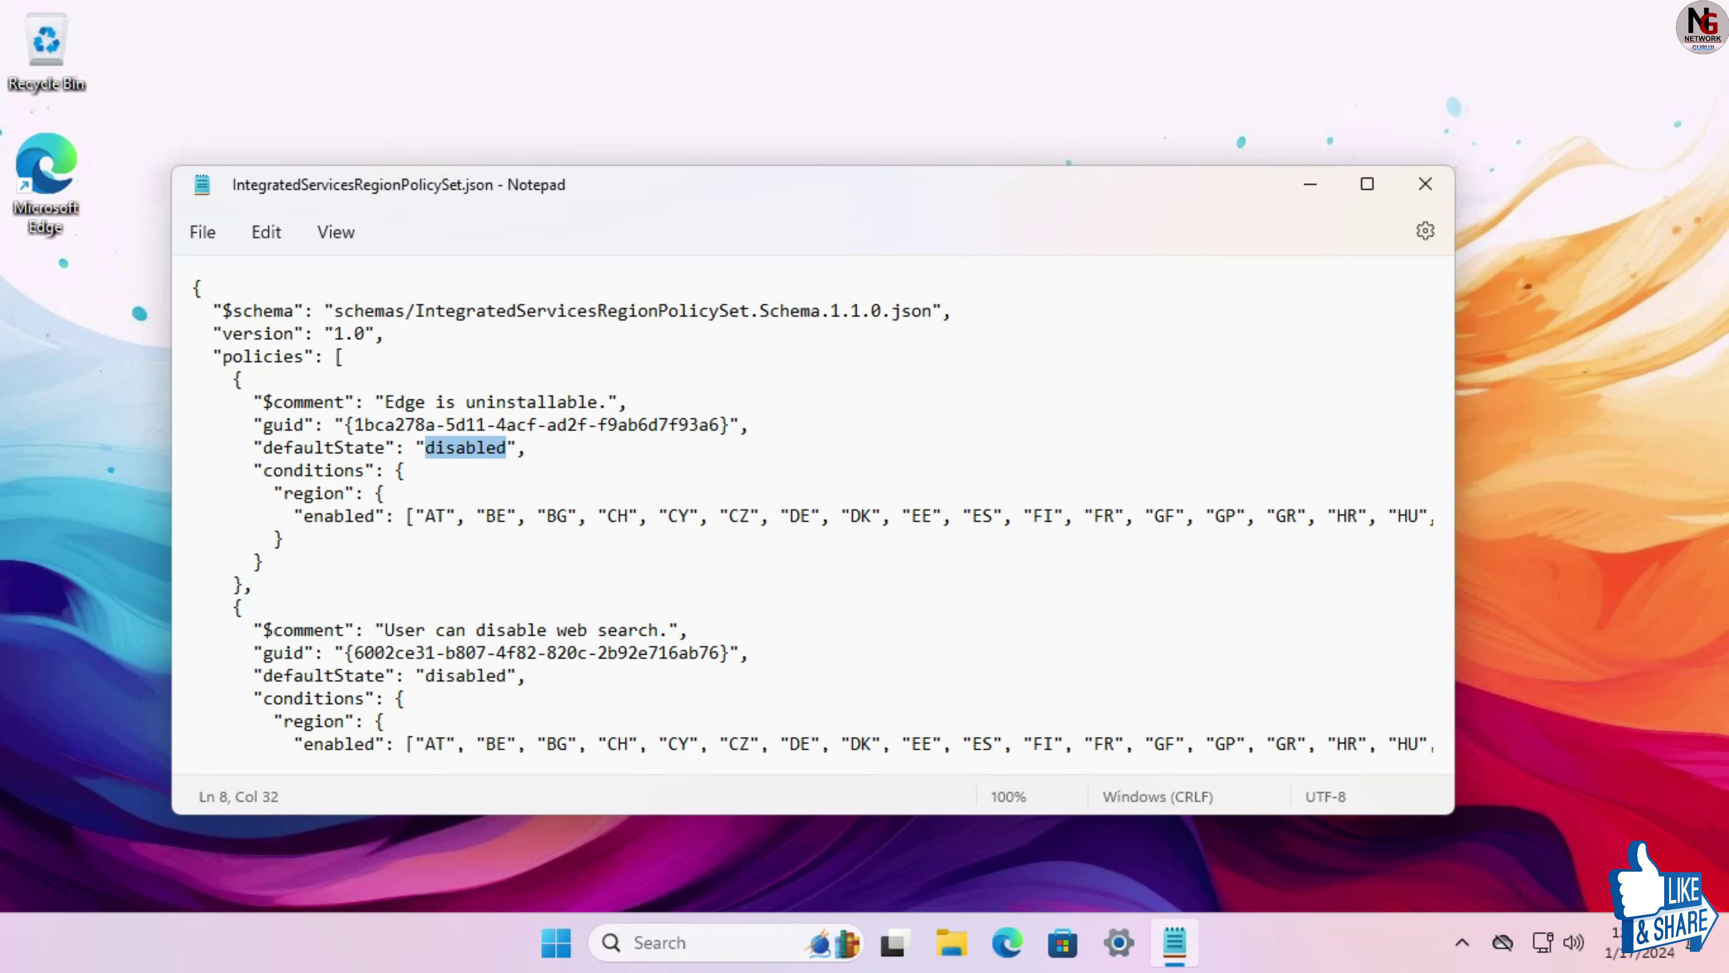
pyautogui.write('ena')
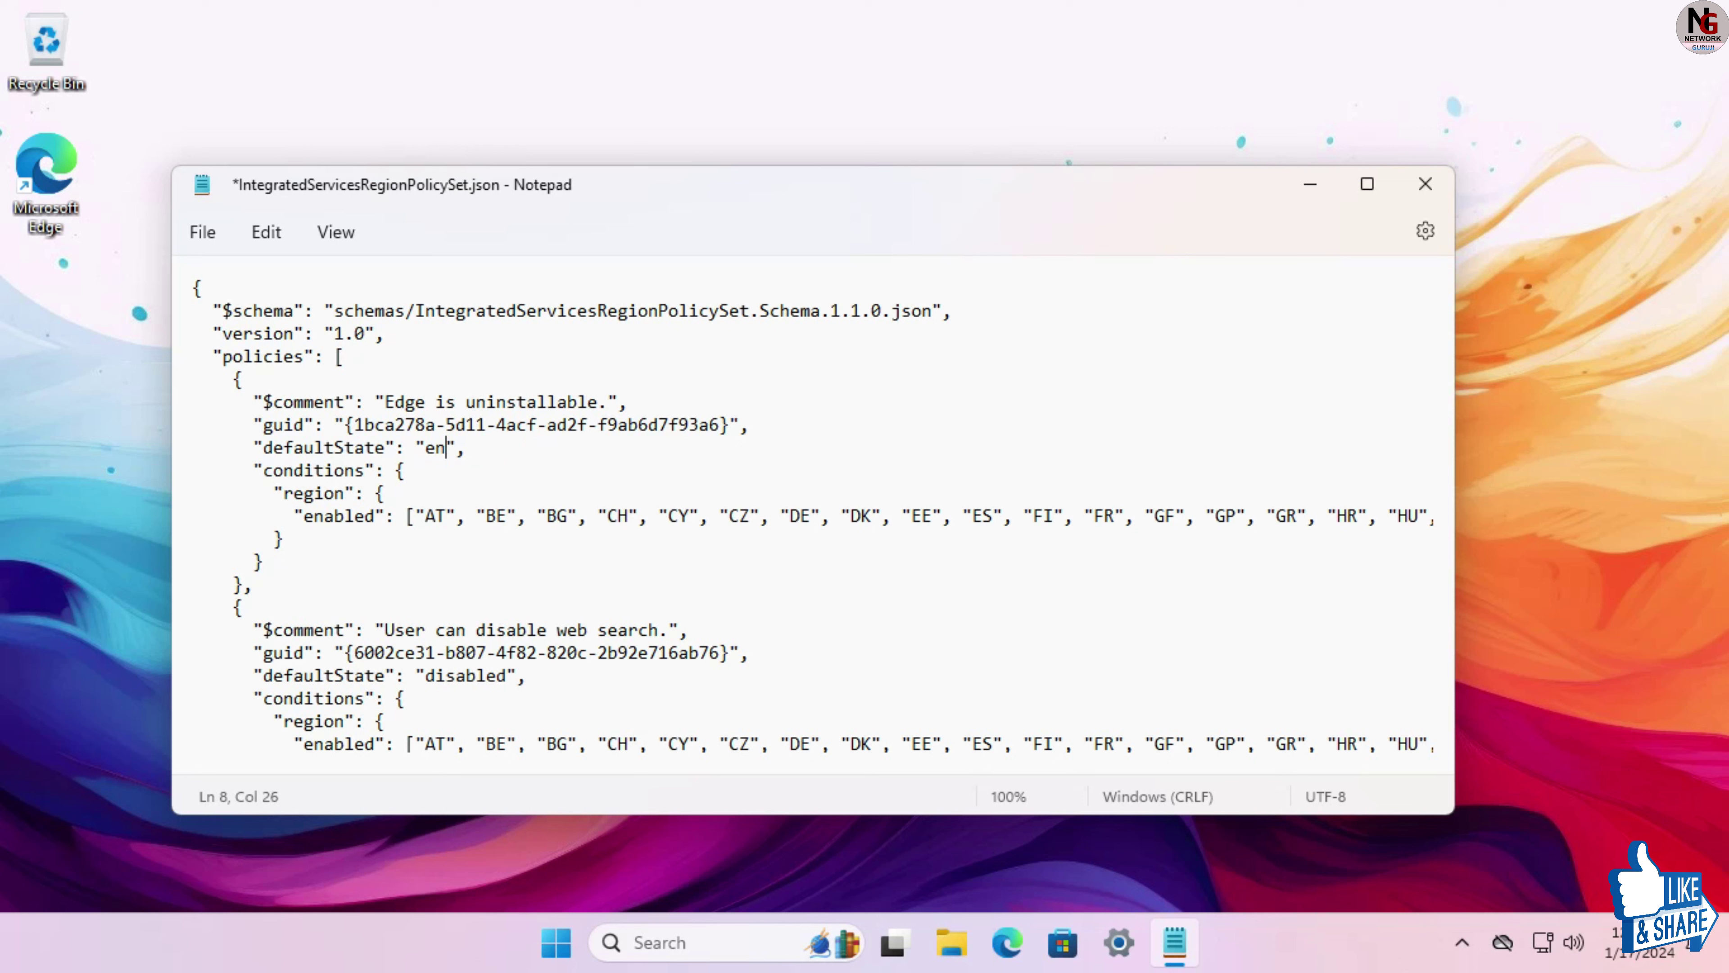
pyautogui.write('bled')
pyautogui.click(416, 515)
# Step: Check which country or region the PC uses under Time & language in Windows Settings
pyautogui.click(1120, 942)
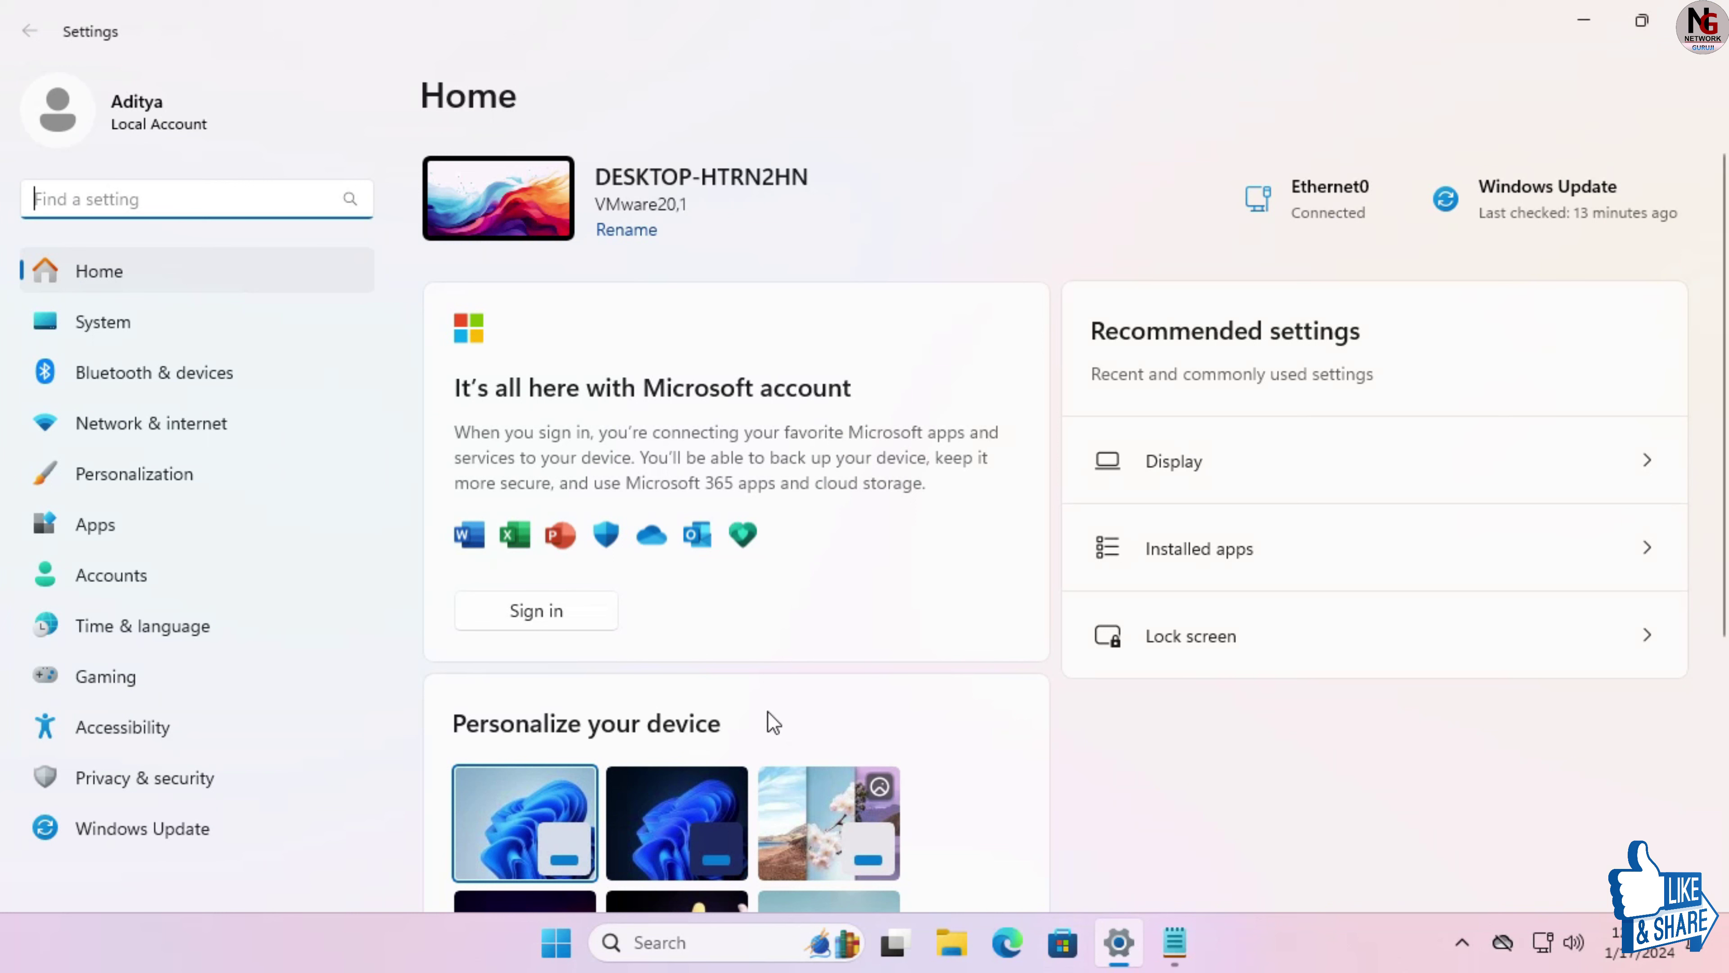
pyautogui.click(133, 564)
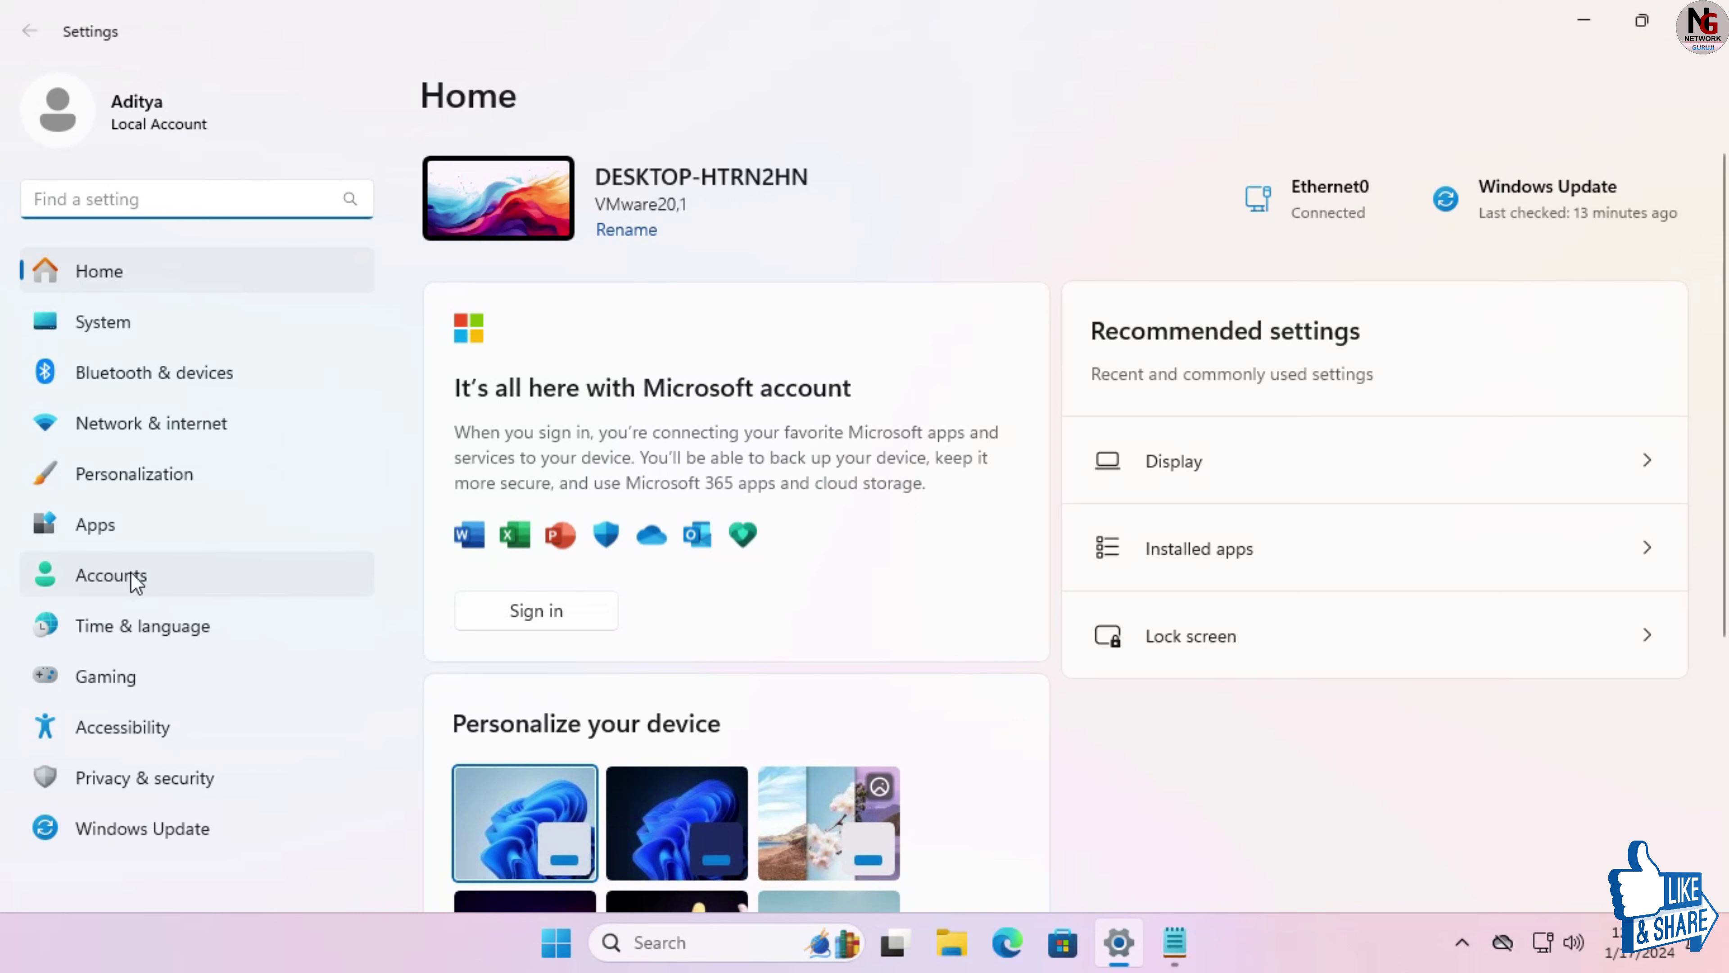
pyautogui.click(147, 632)
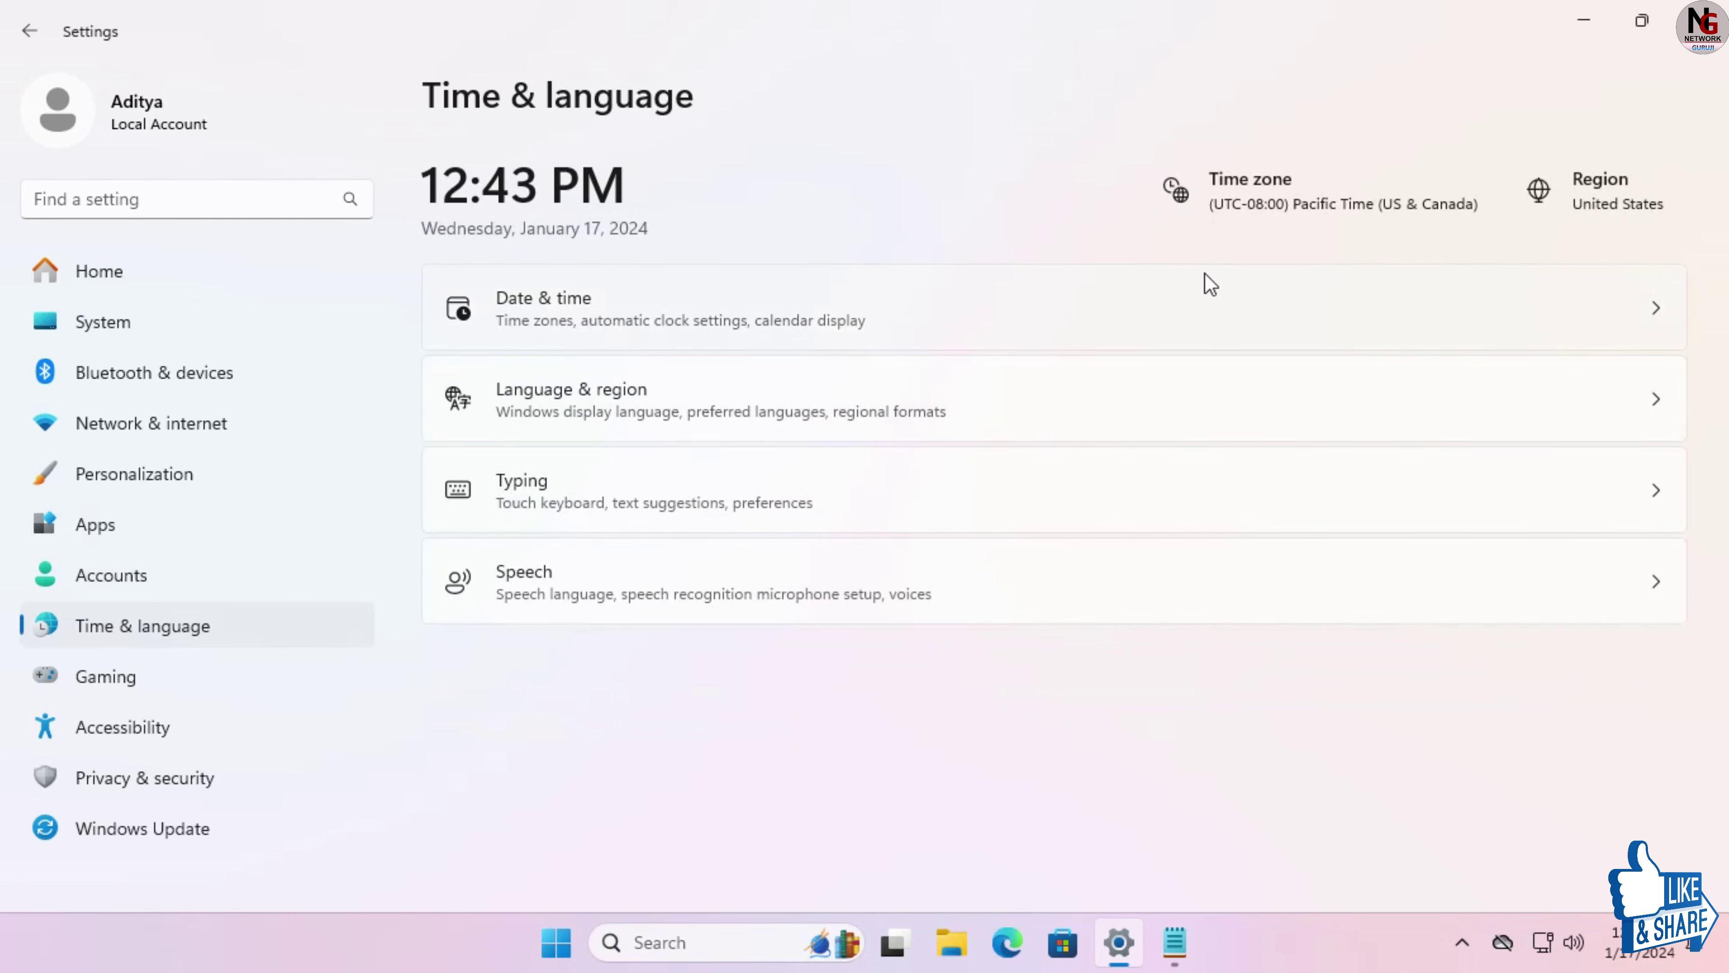
pyautogui.click(1625, 211)
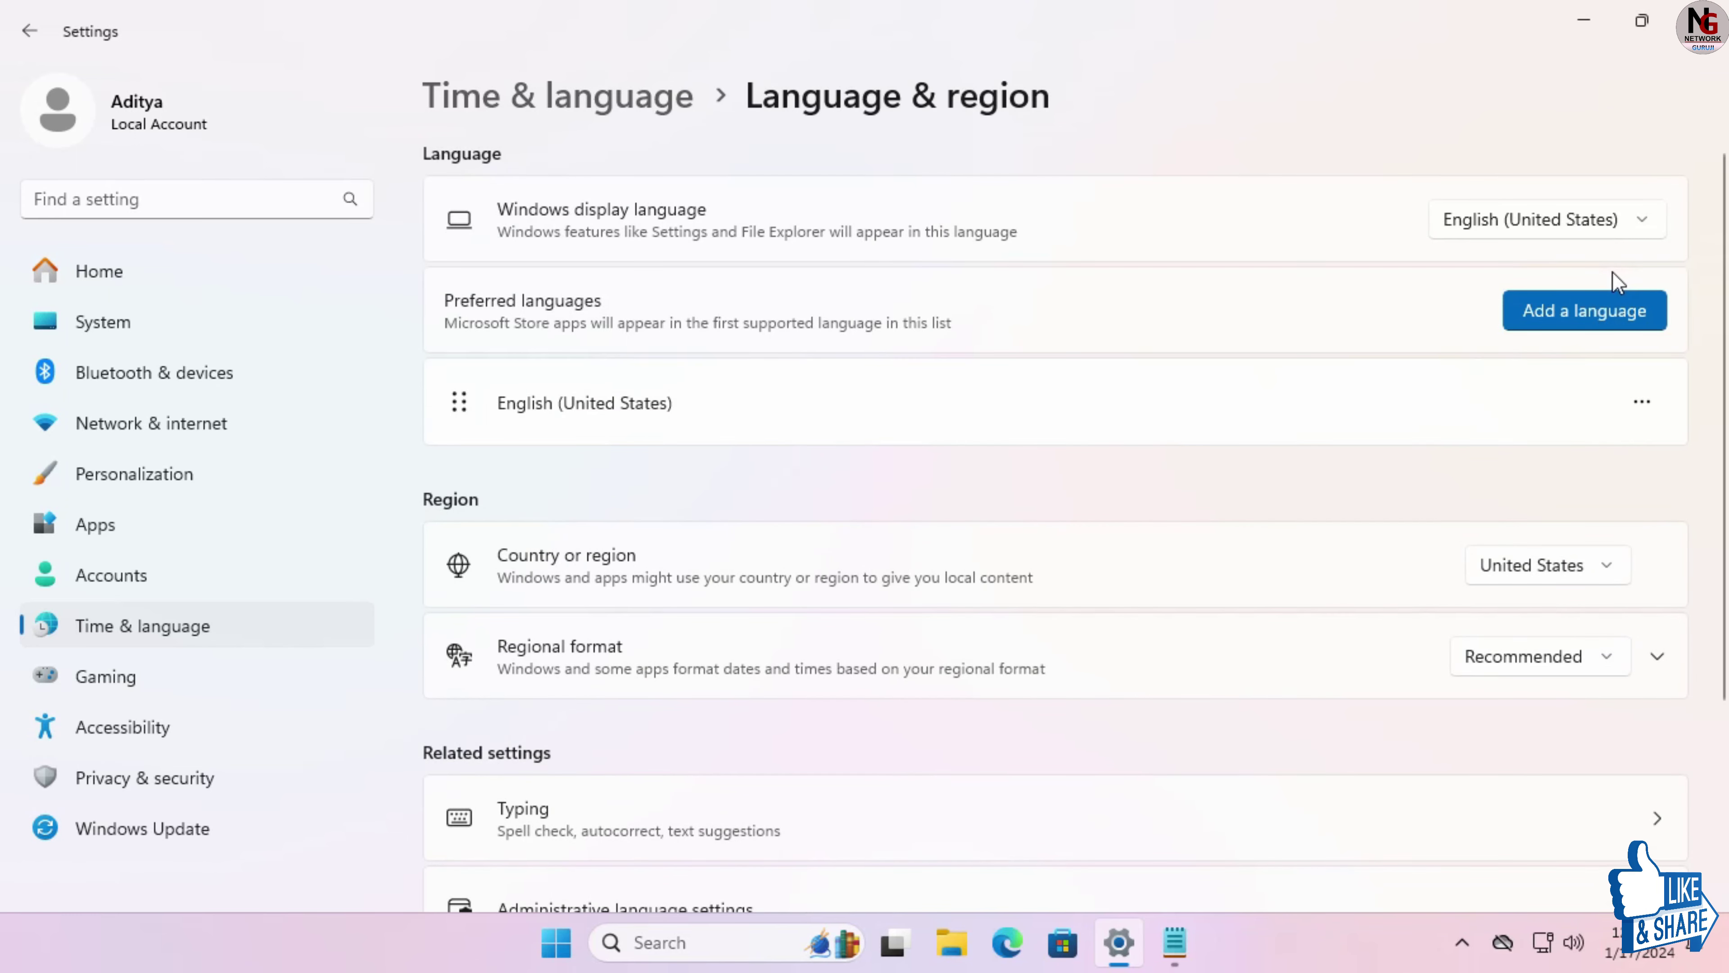
pyautogui.click(602, 96)
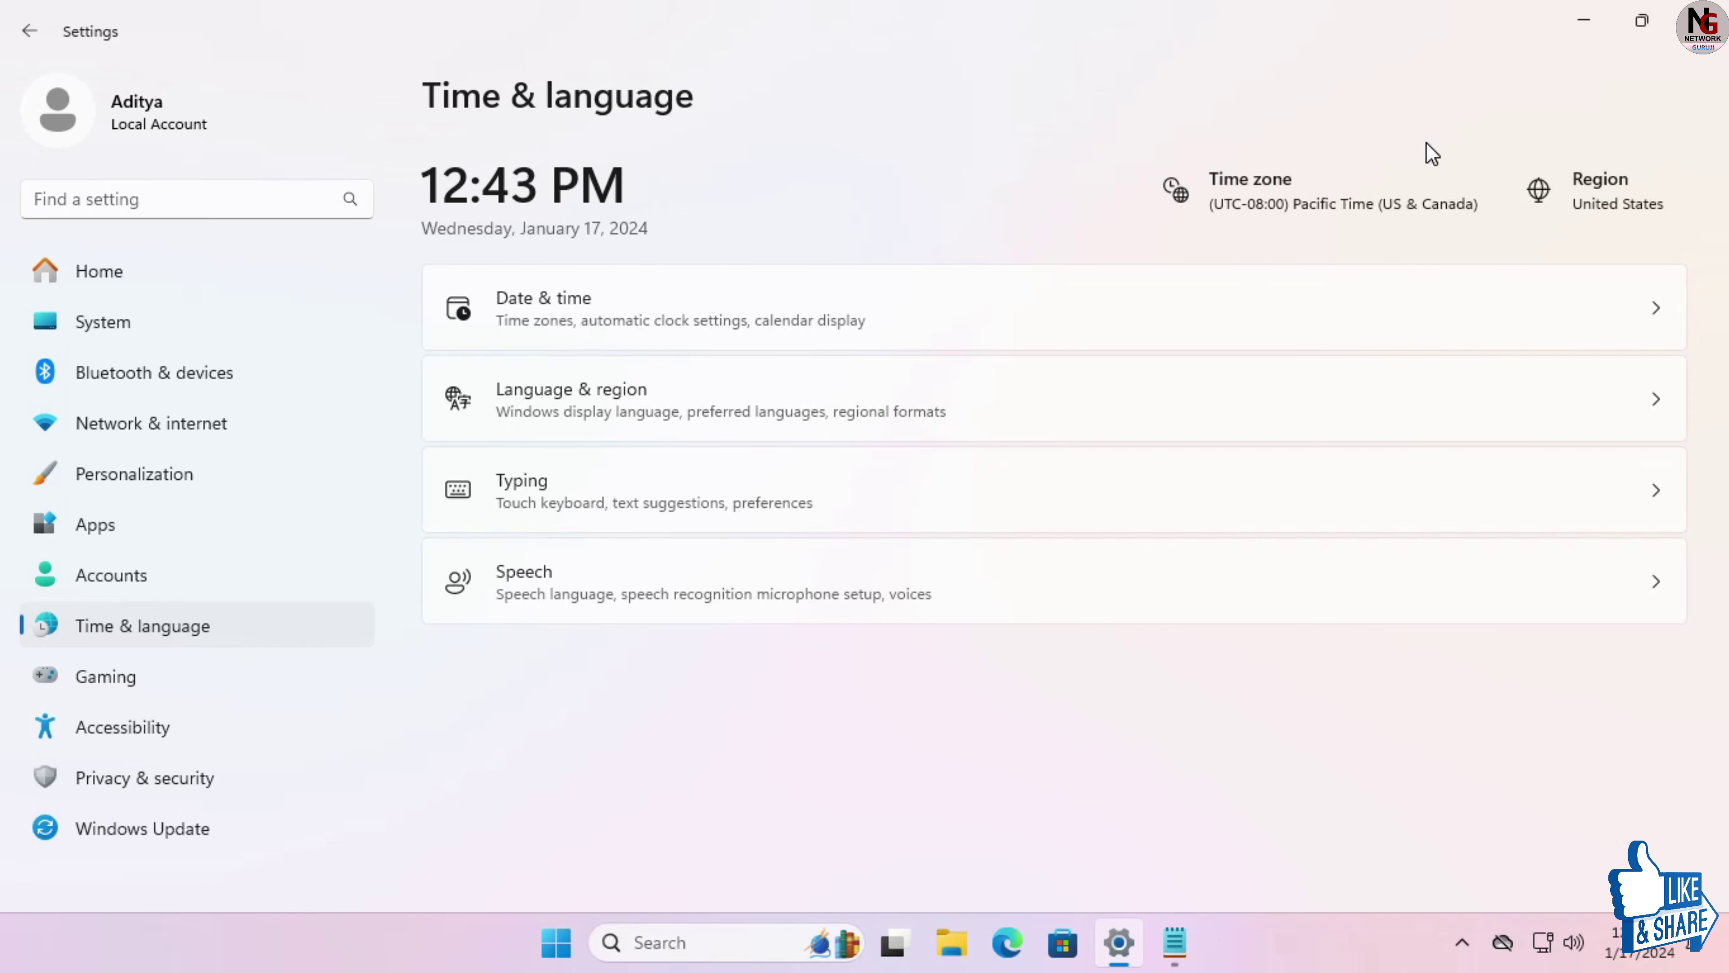
pyautogui.click(1611, 191)
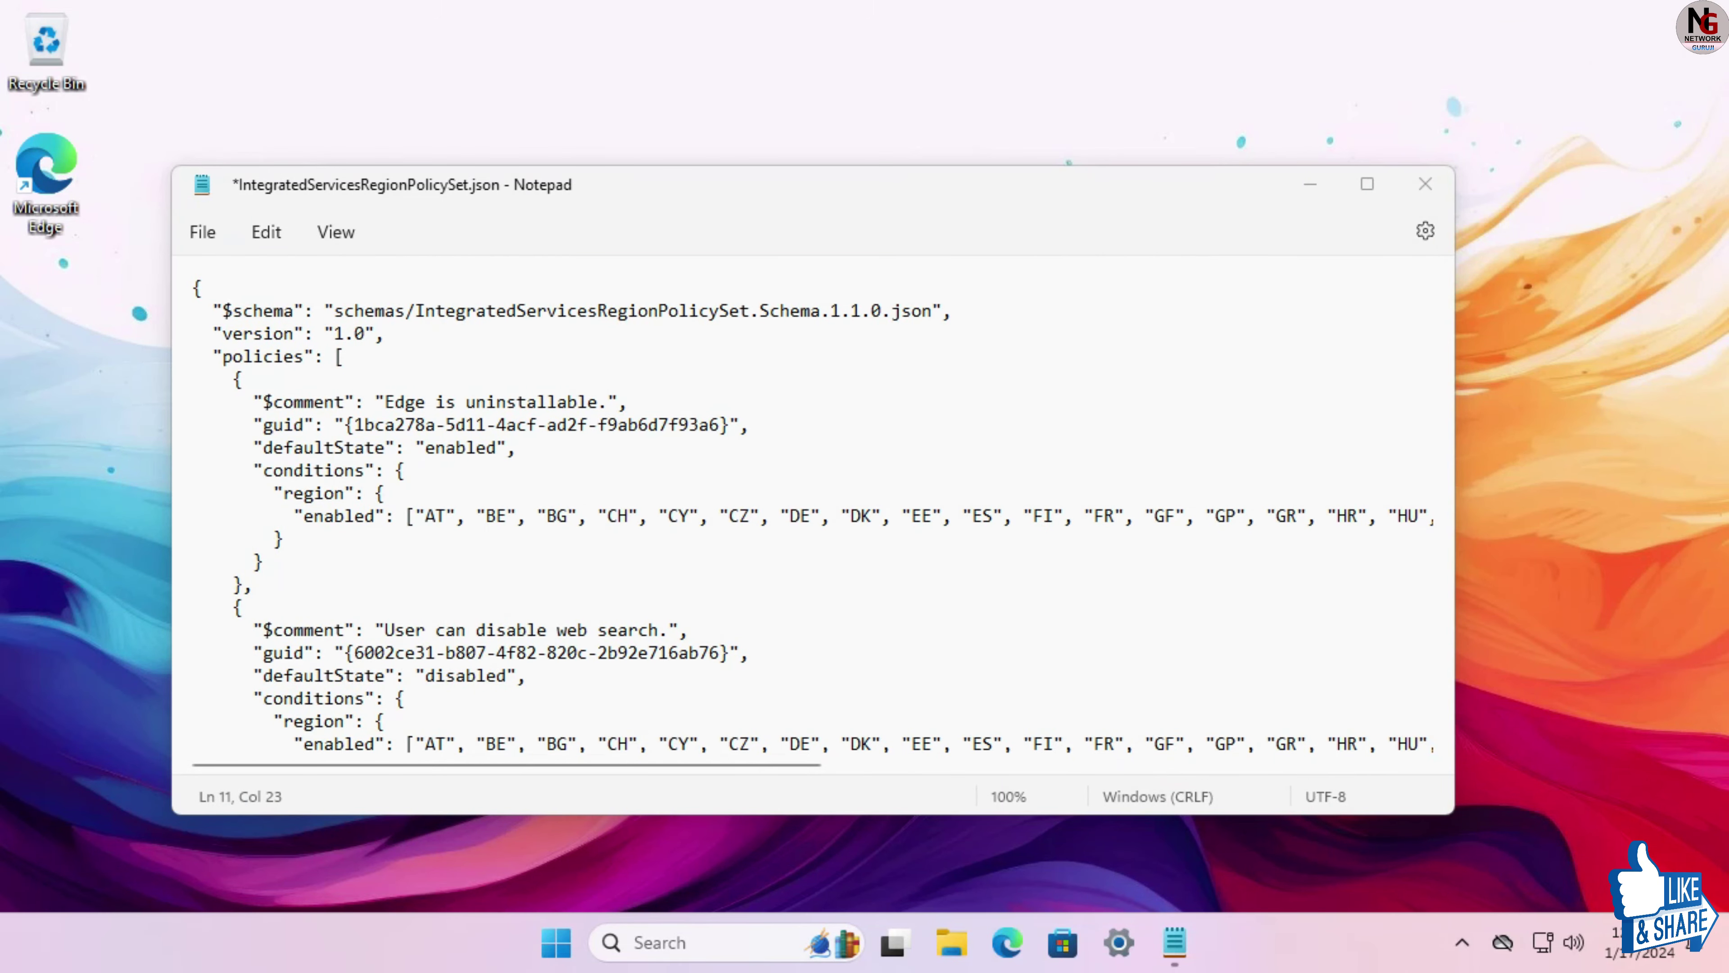
# Step: Add "US" followed by a comma before "AT" in the enabled region list of the Edge uninstall policy
pyautogui.click(406, 516)
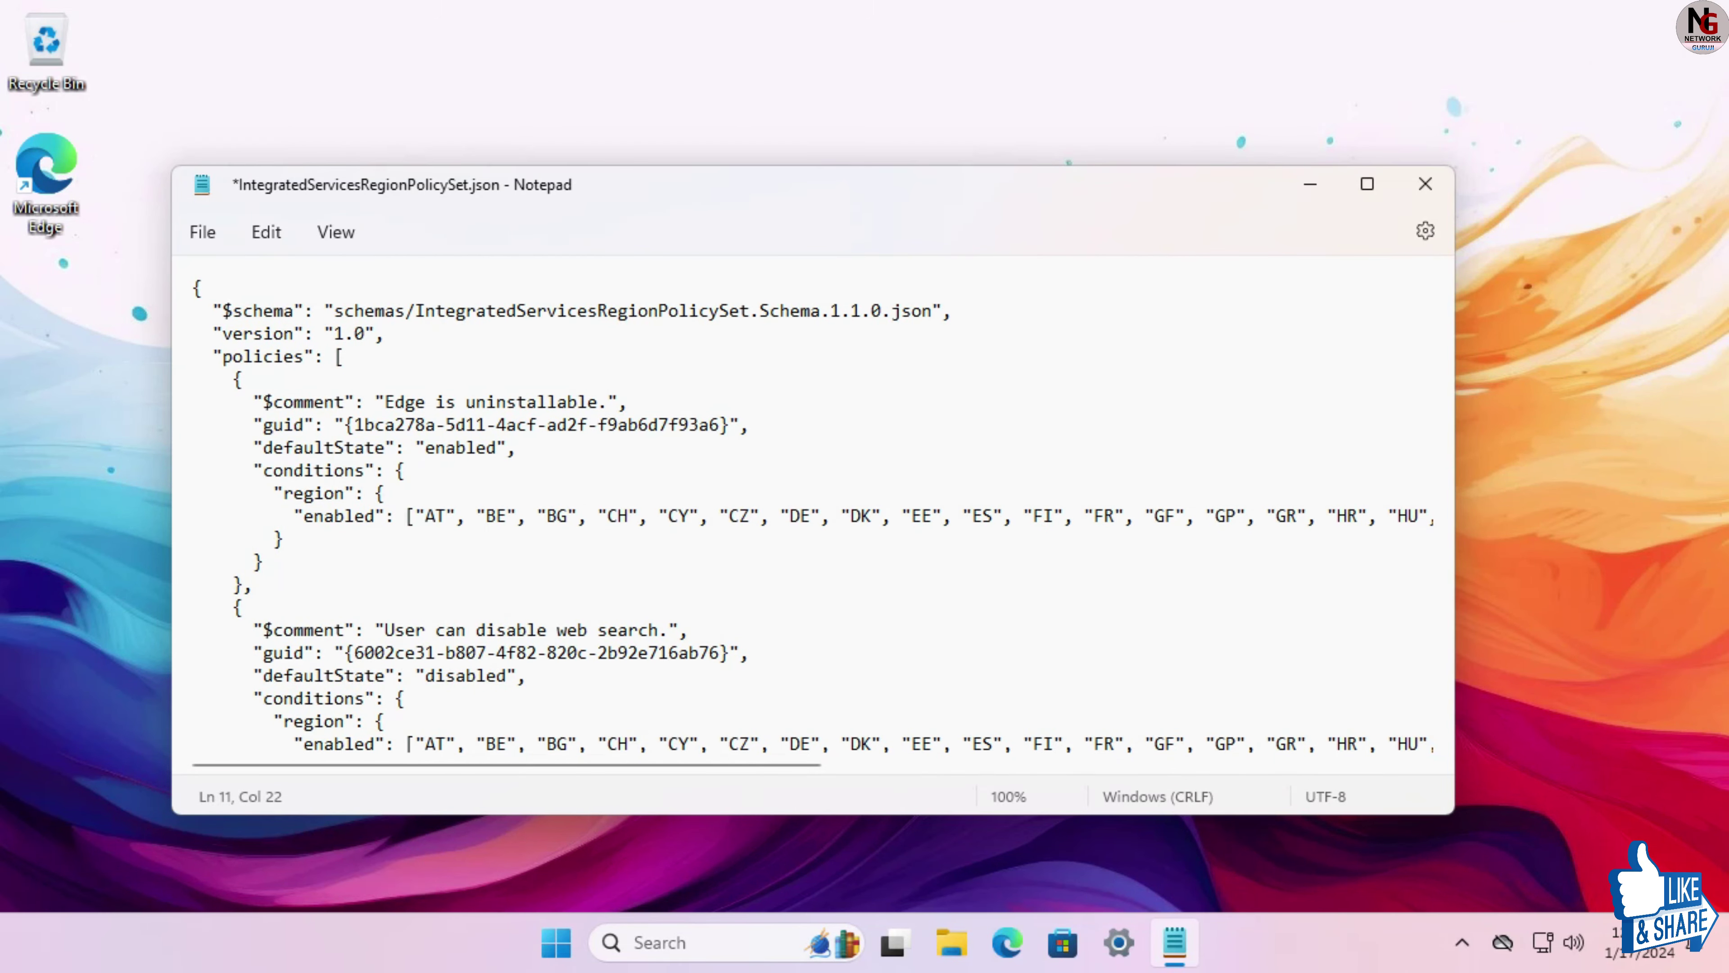
pyautogui.click(415, 515)
pyautogui.write('""')
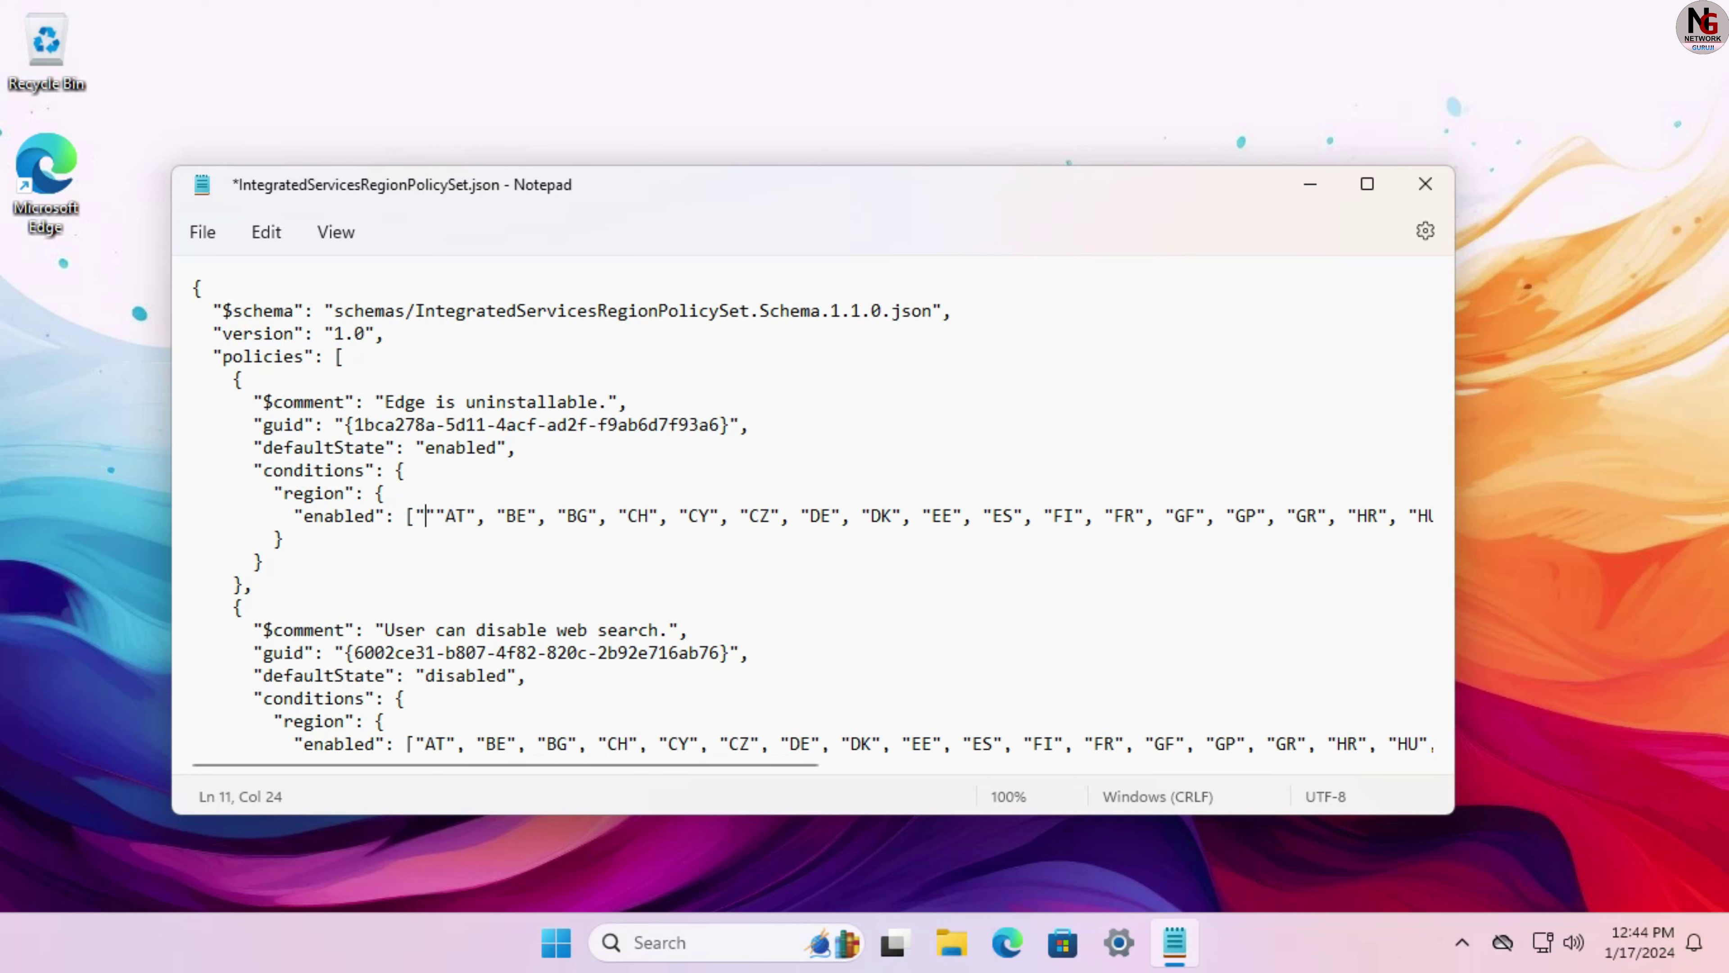
pyautogui.write('US')
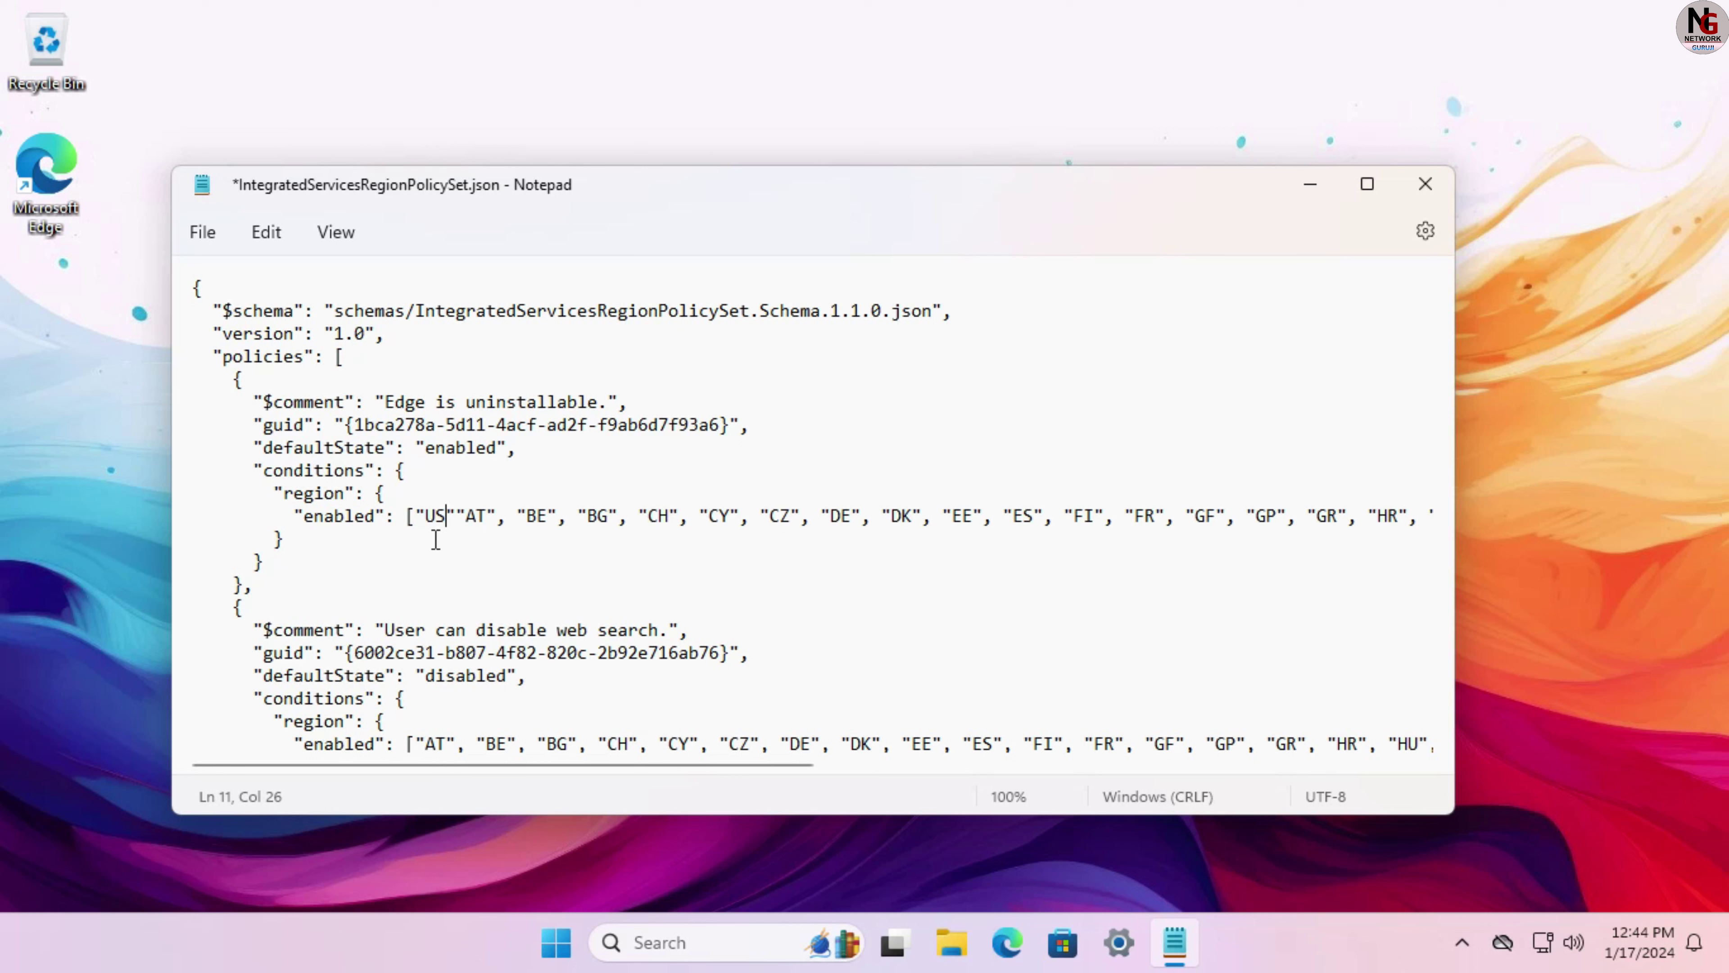
pyautogui.press('Right')
pyautogui.write(',')
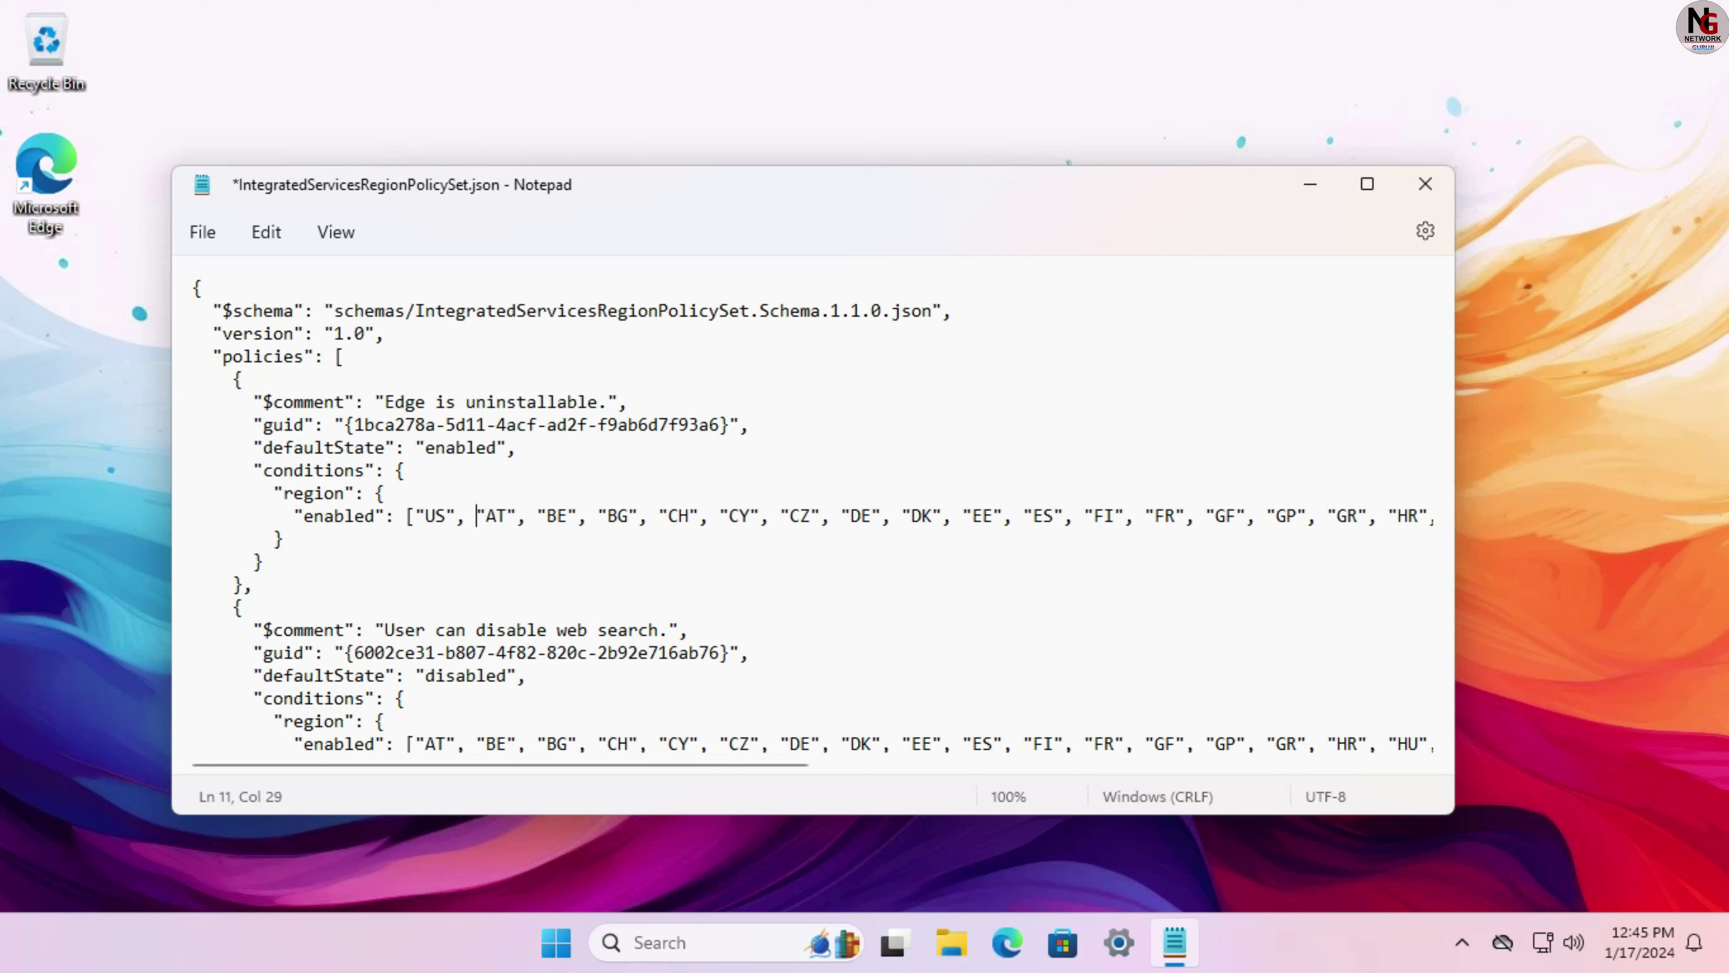
# Step: Save the edited IntegratedServicesRegionPolicySet.json file and close Notepad
pyautogui.click(202, 232)
pyautogui.click(217, 402)
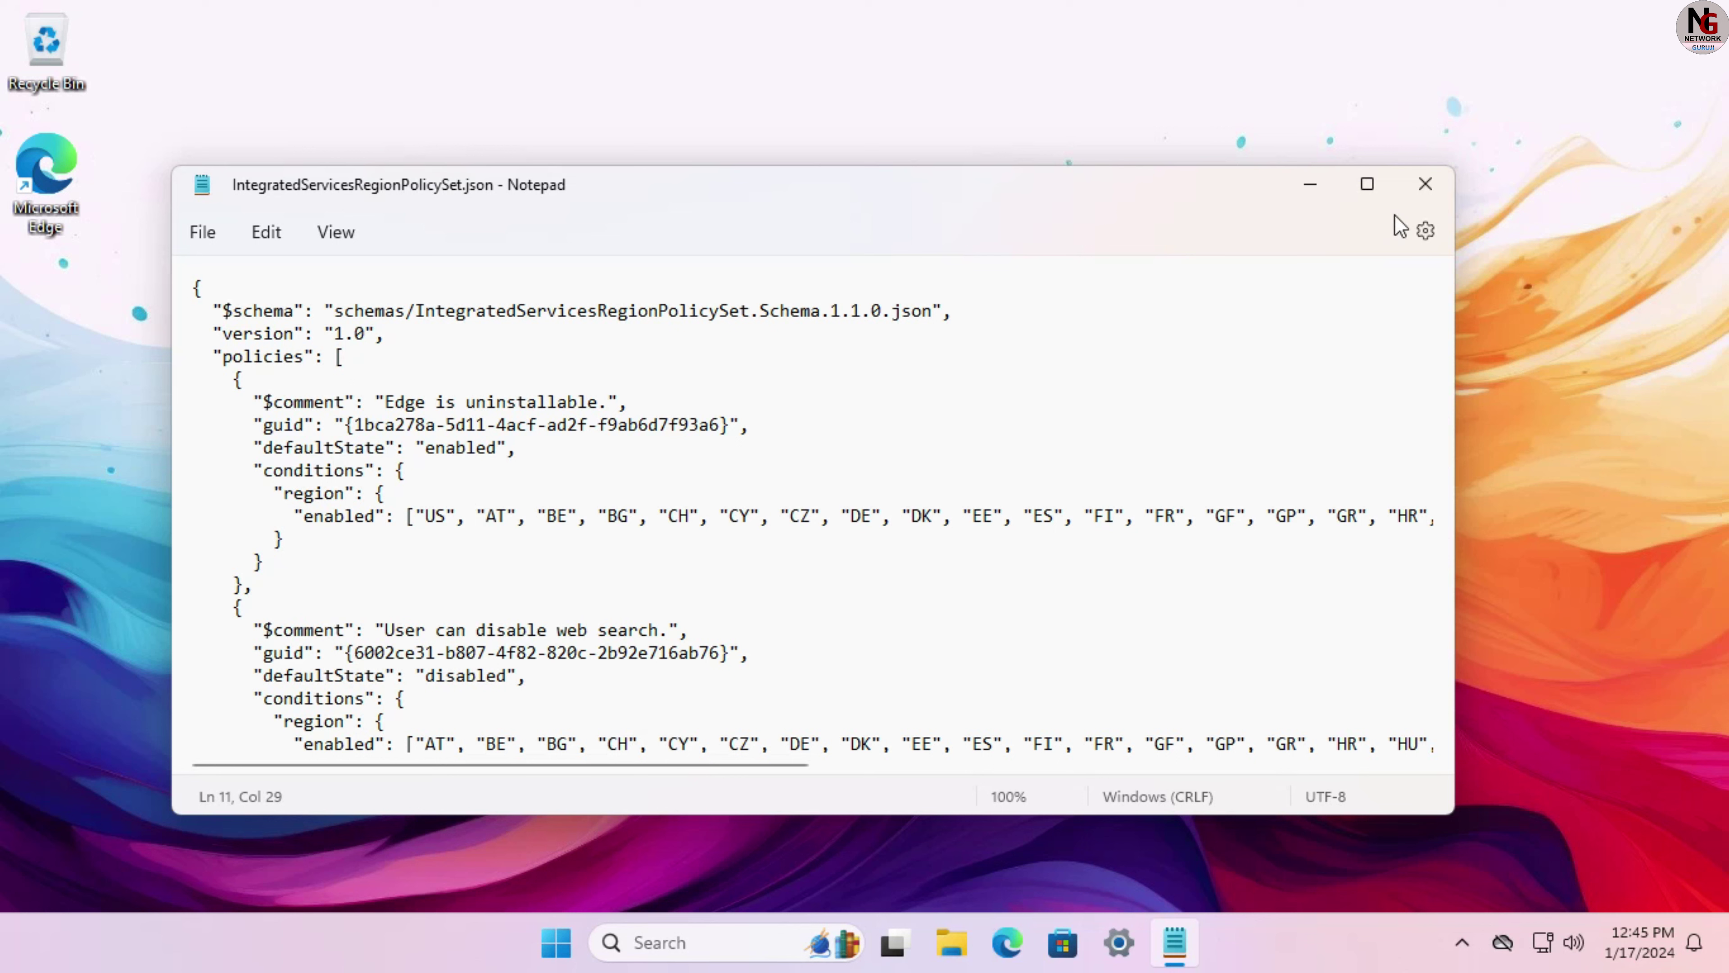
pyautogui.click(1425, 197)
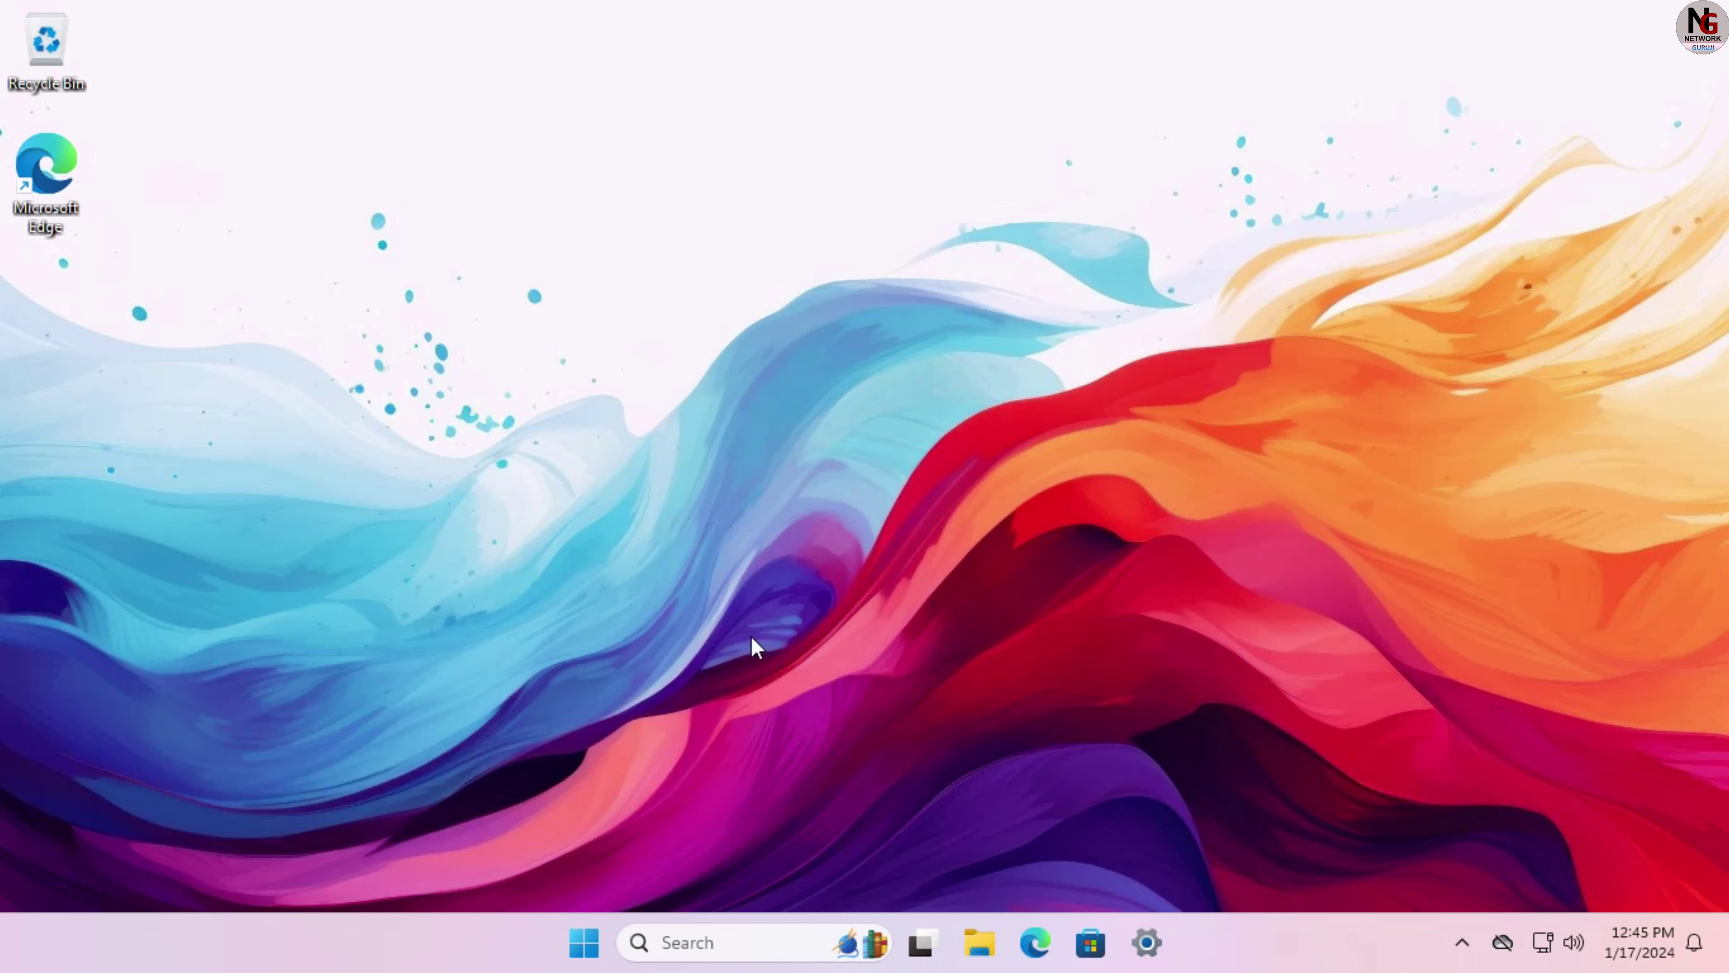
# Step: Restart the PC to apply the edited region policy
pyautogui.click(584, 957)
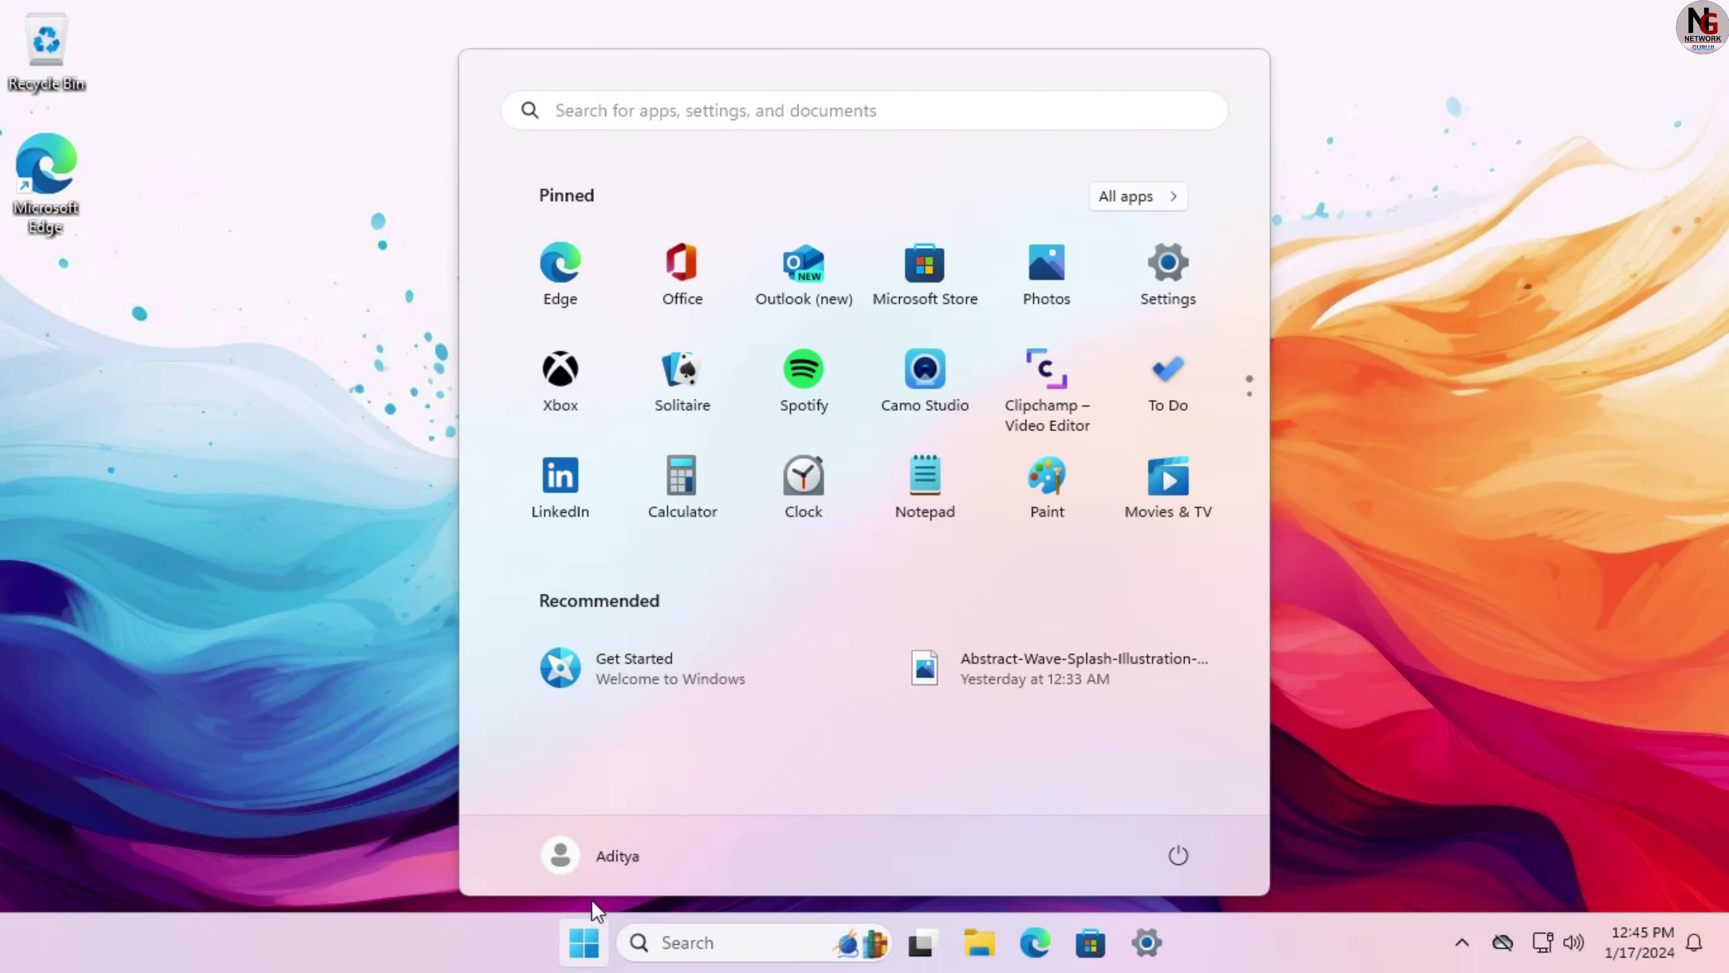
pyautogui.click(1177, 857)
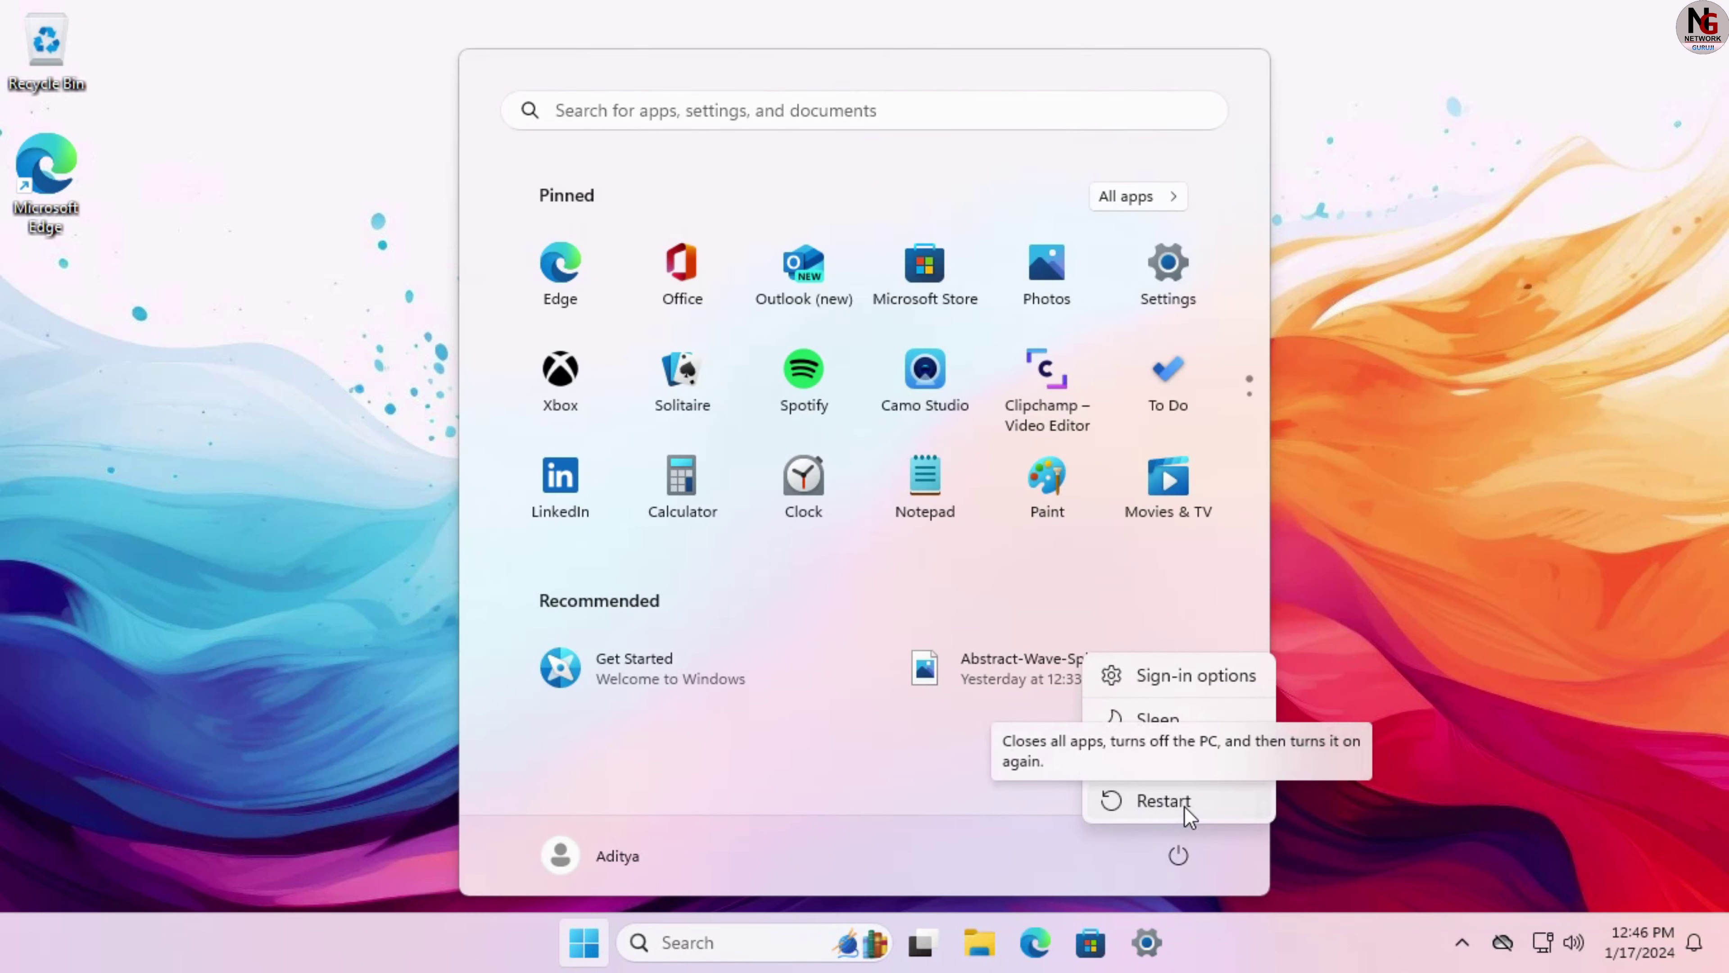
pyautogui.click(1164, 801)
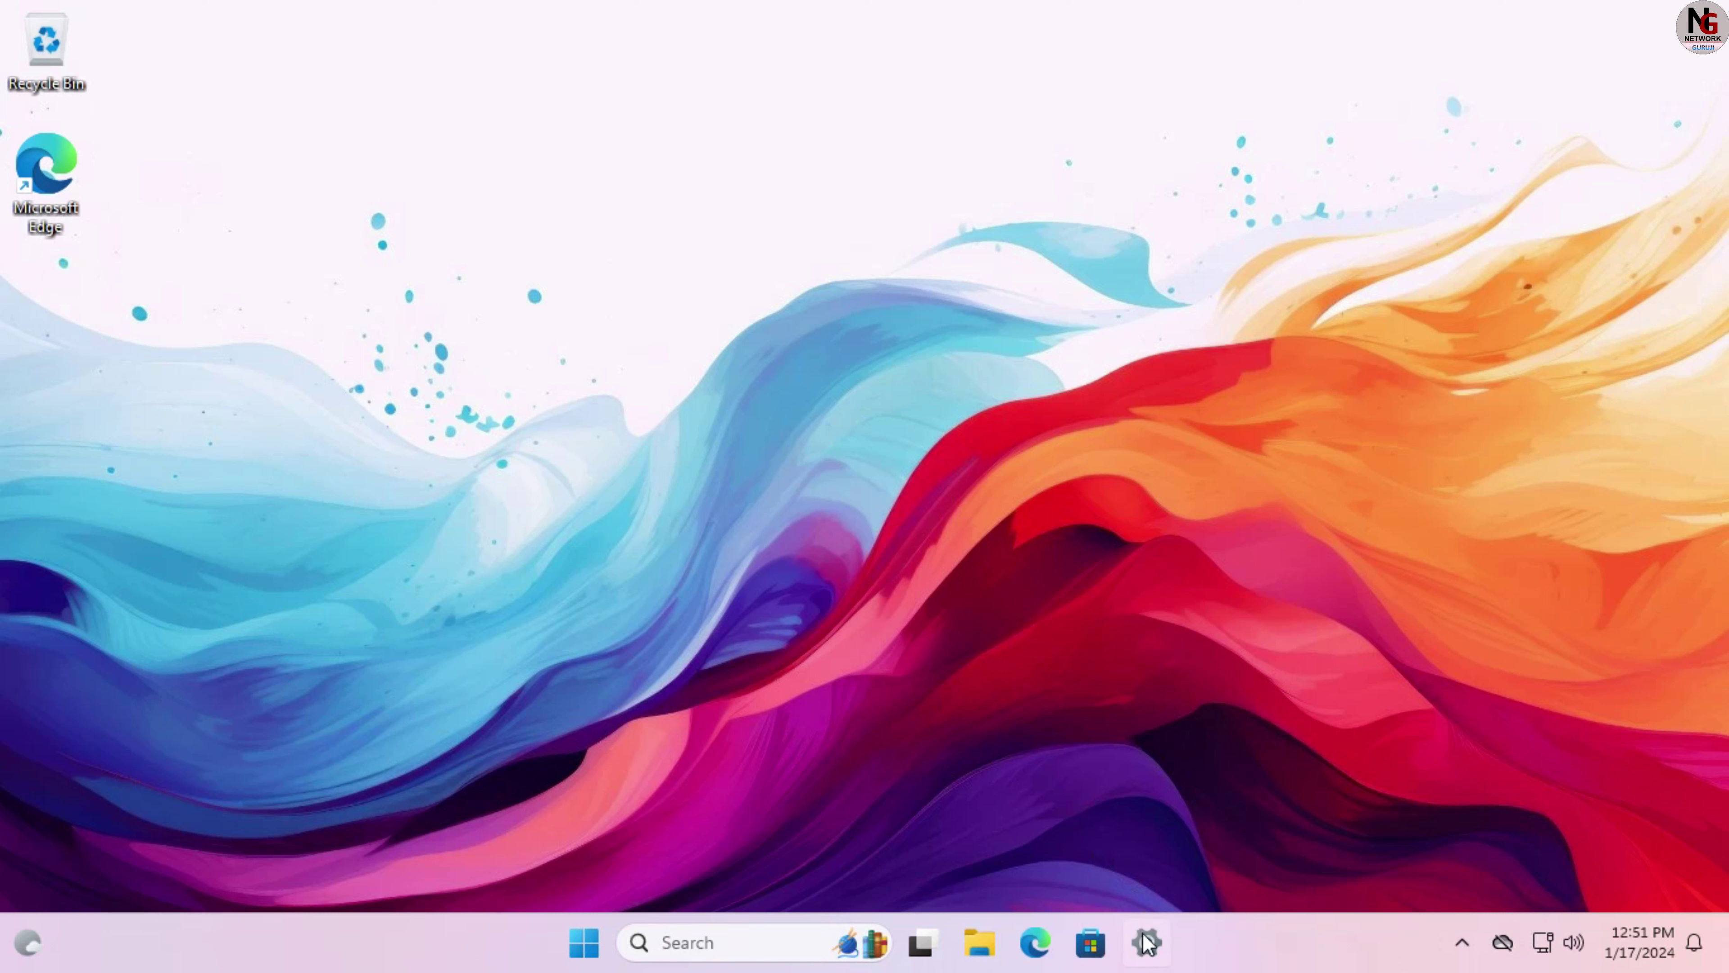
# Step: Open the list of installed apps in Windows Settings
pyautogui.click(1150, 952)
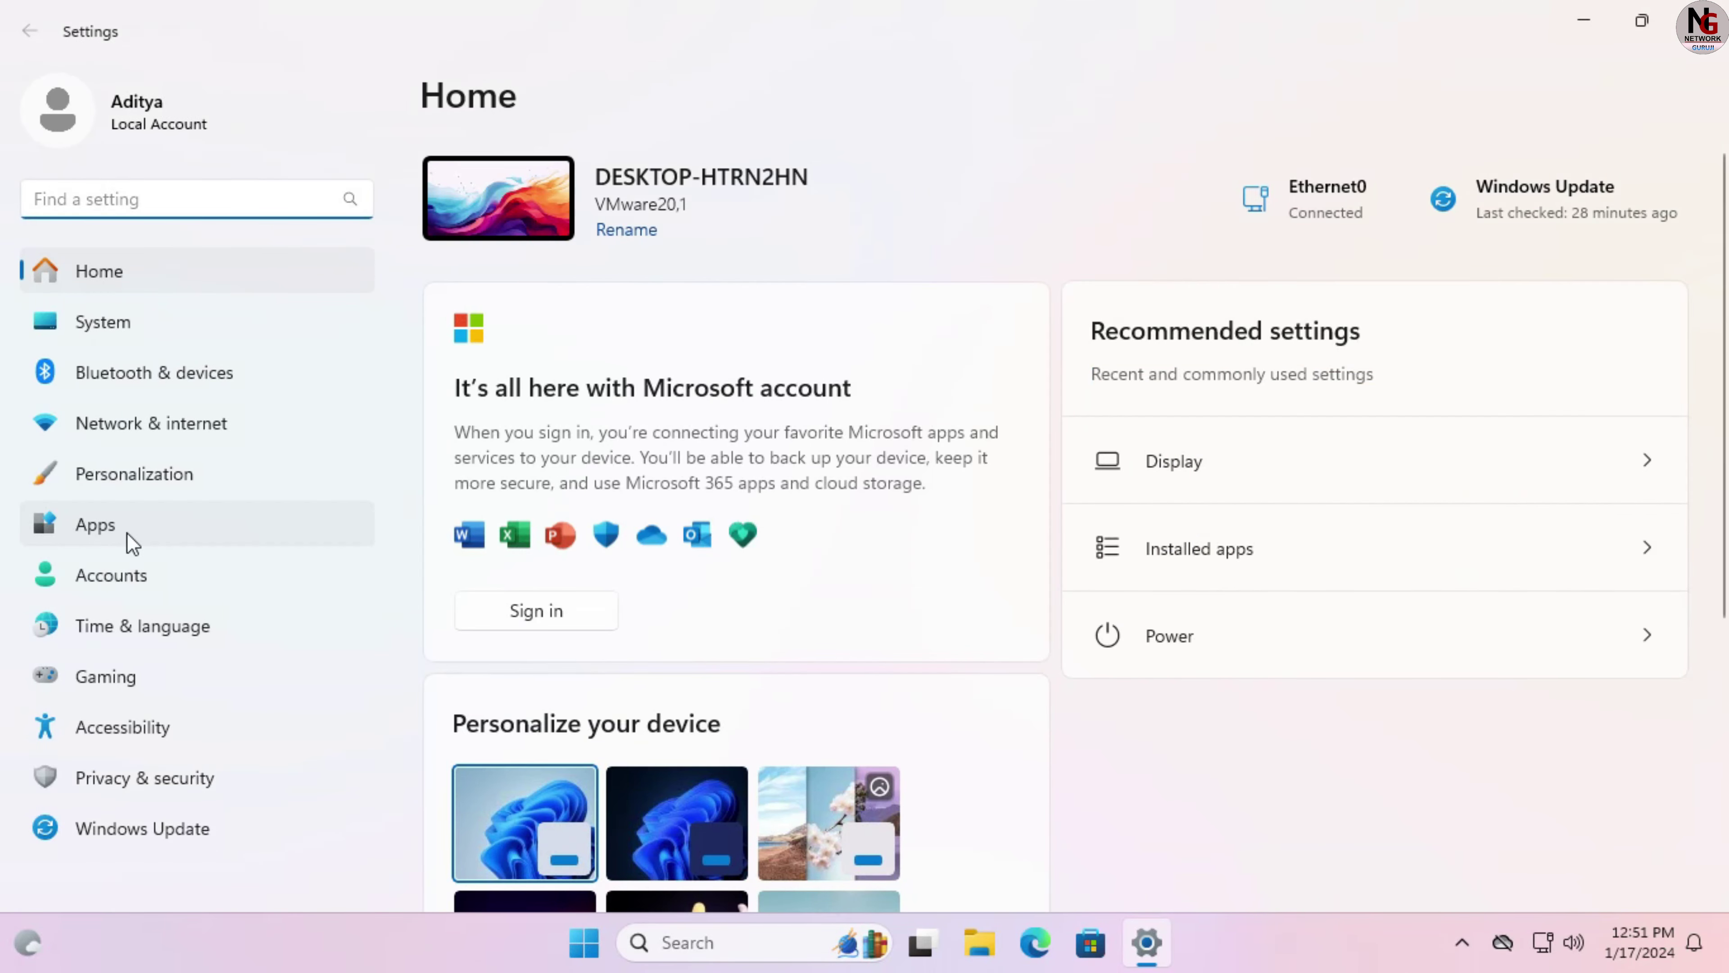
pyautogui.click(115, 531)
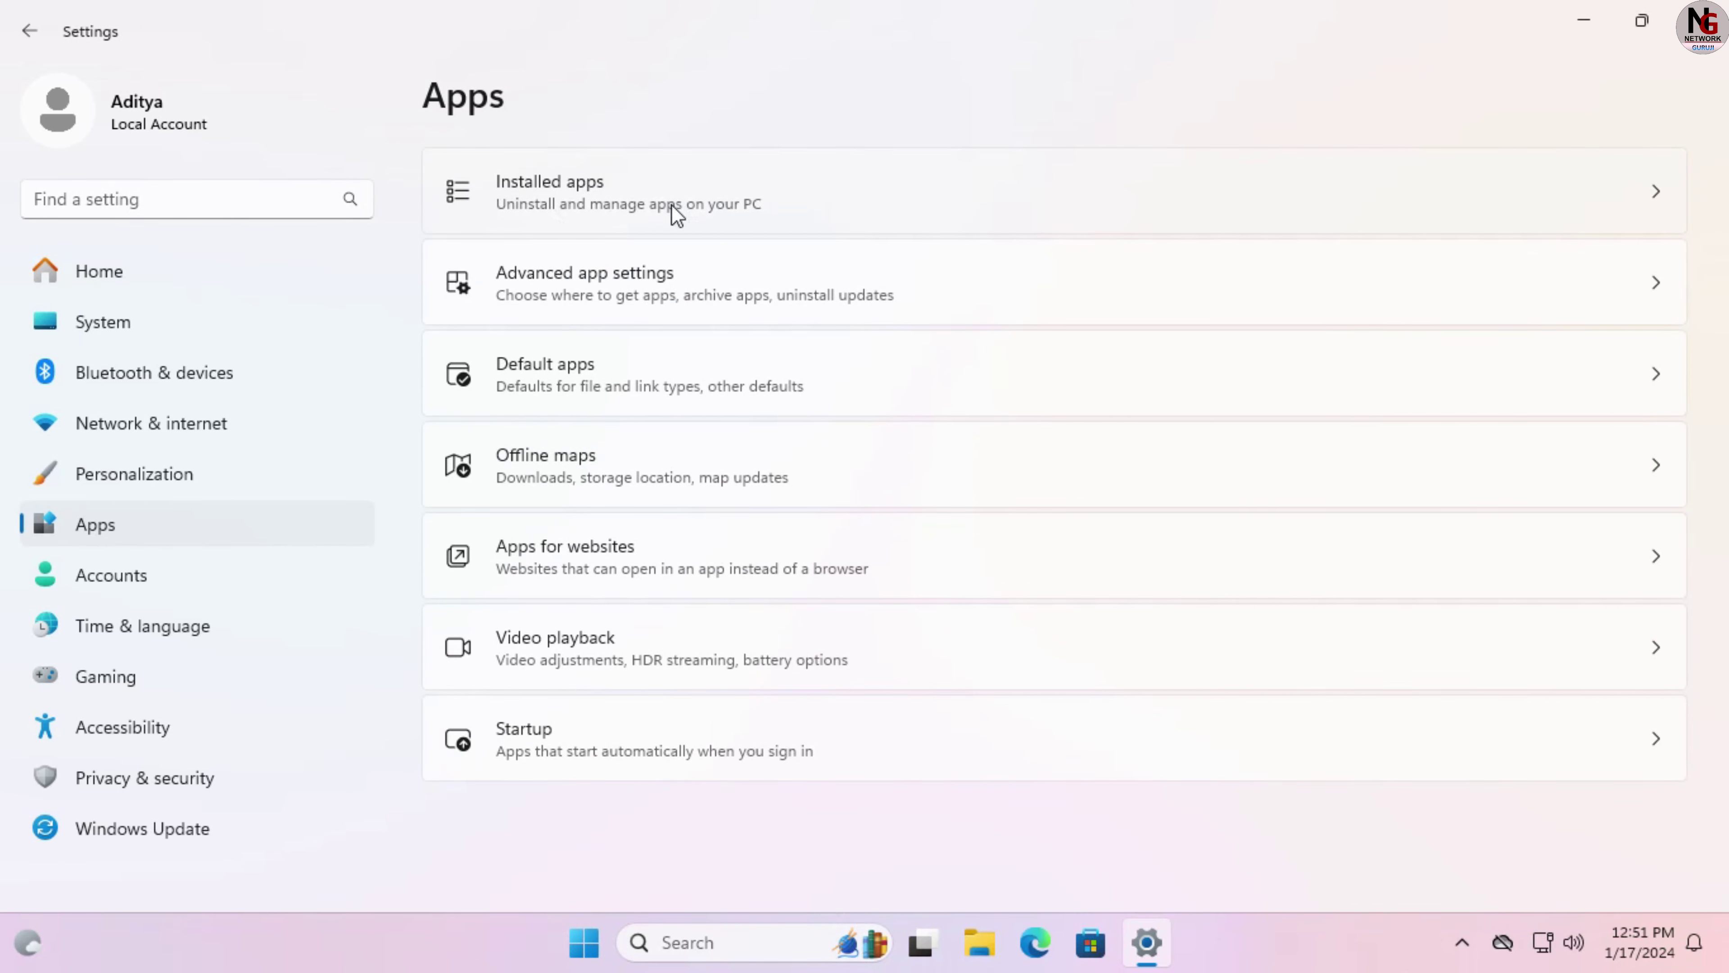
pyautogui.click(768, 202)
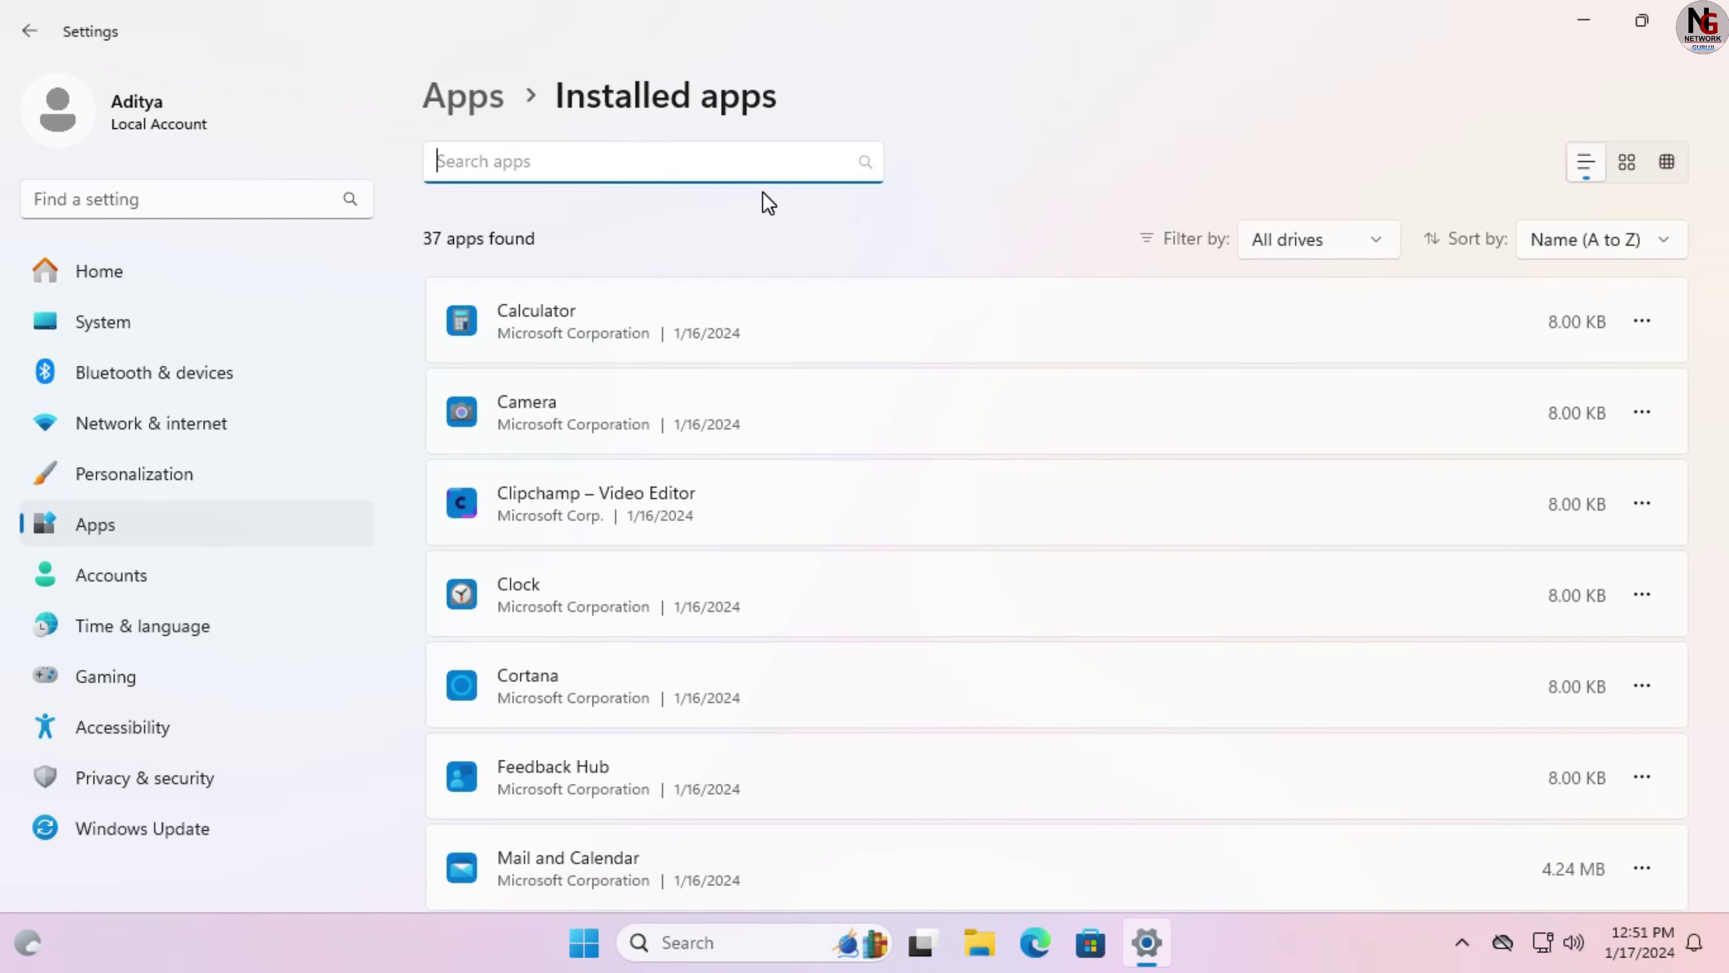
# Step: Start uninstalling Microsoft Edge from the list of installed apps
pyautogui.scroll(-1, 1713, 406)
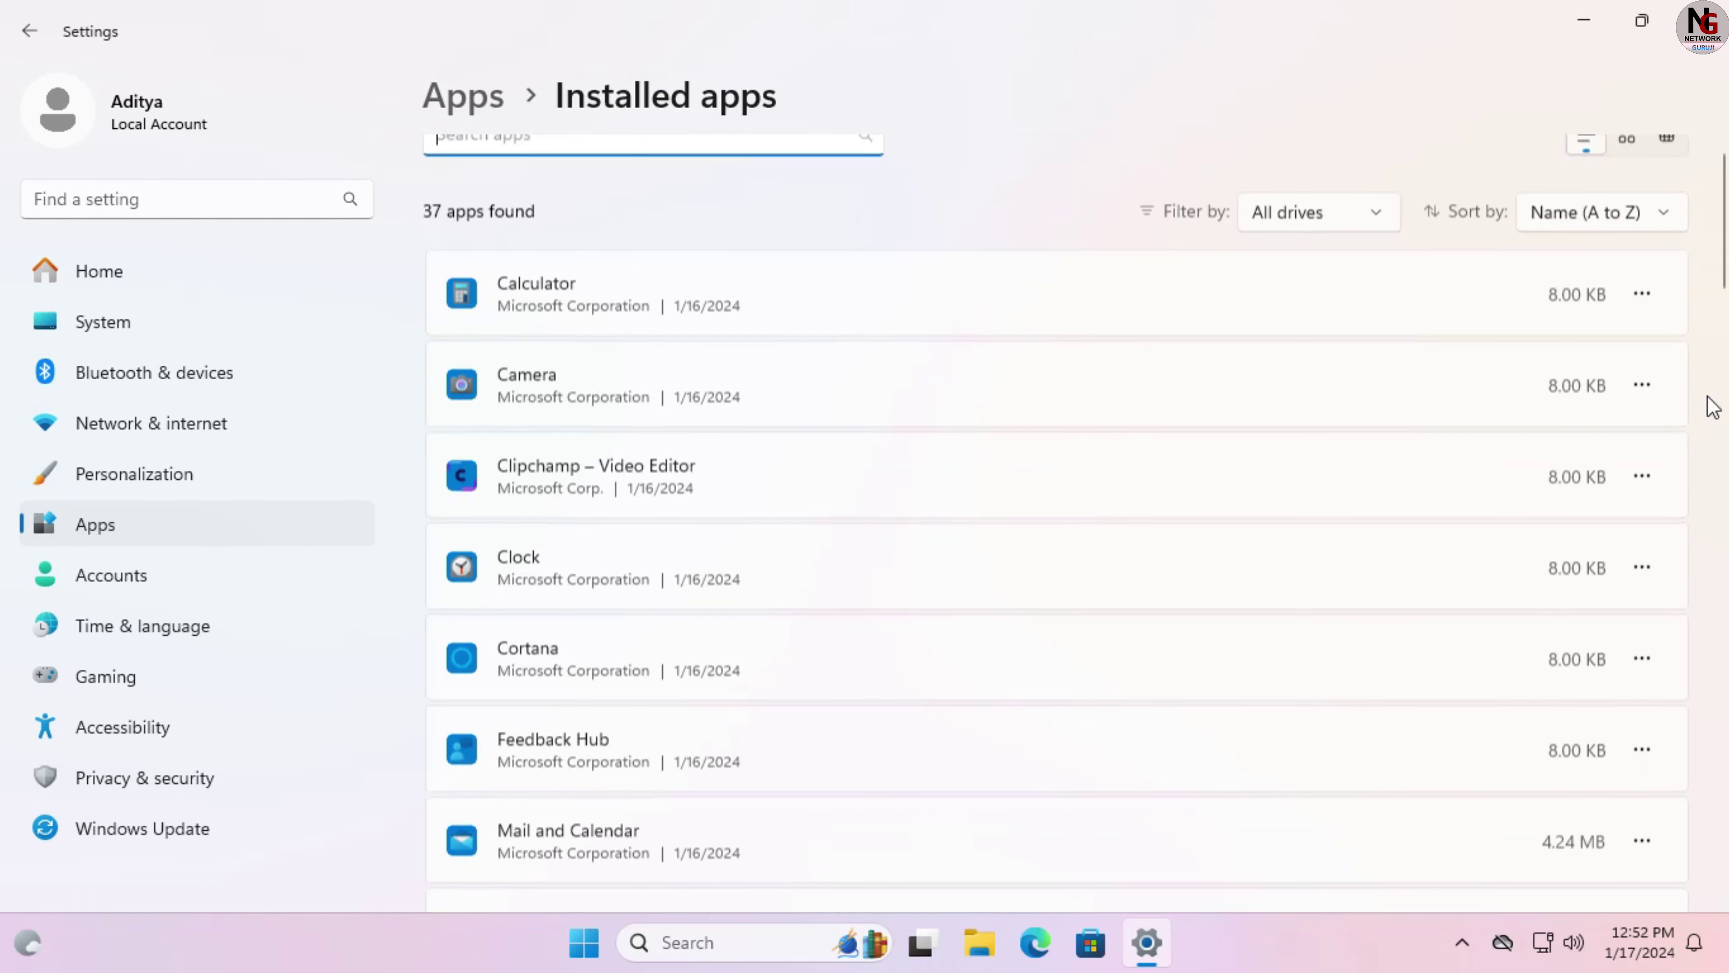
pyautogui.scroll(-5, 1713, 407)
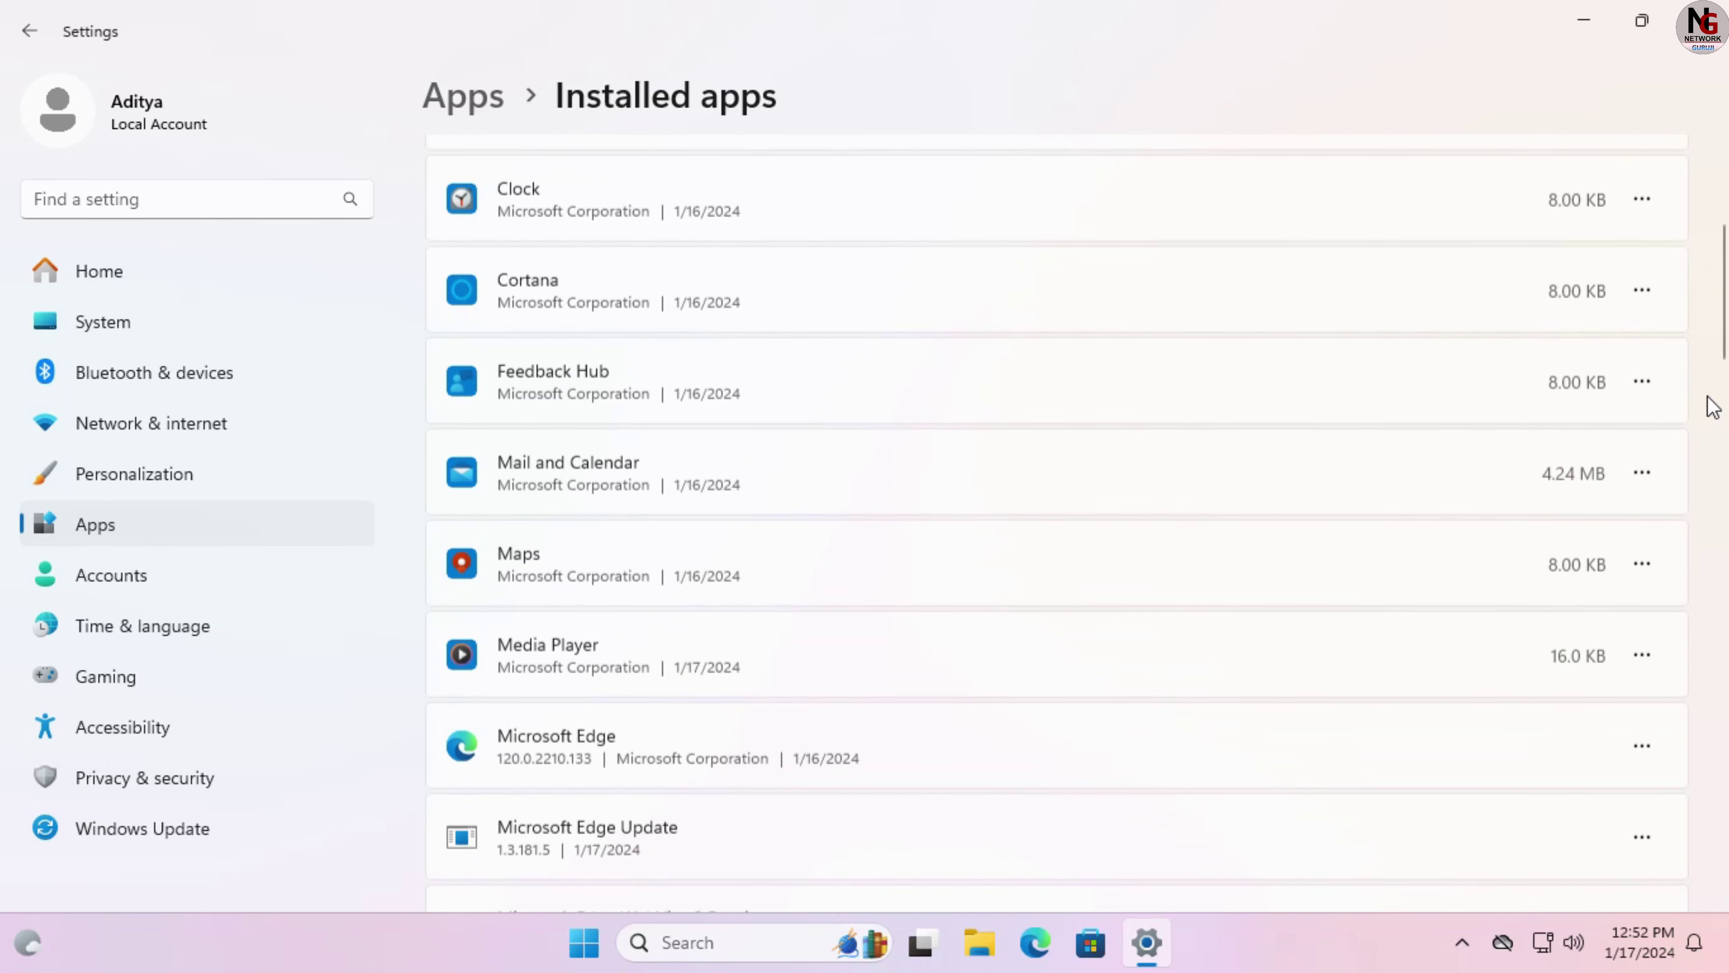
pyautogui.scroll(-4, 1713, 407)
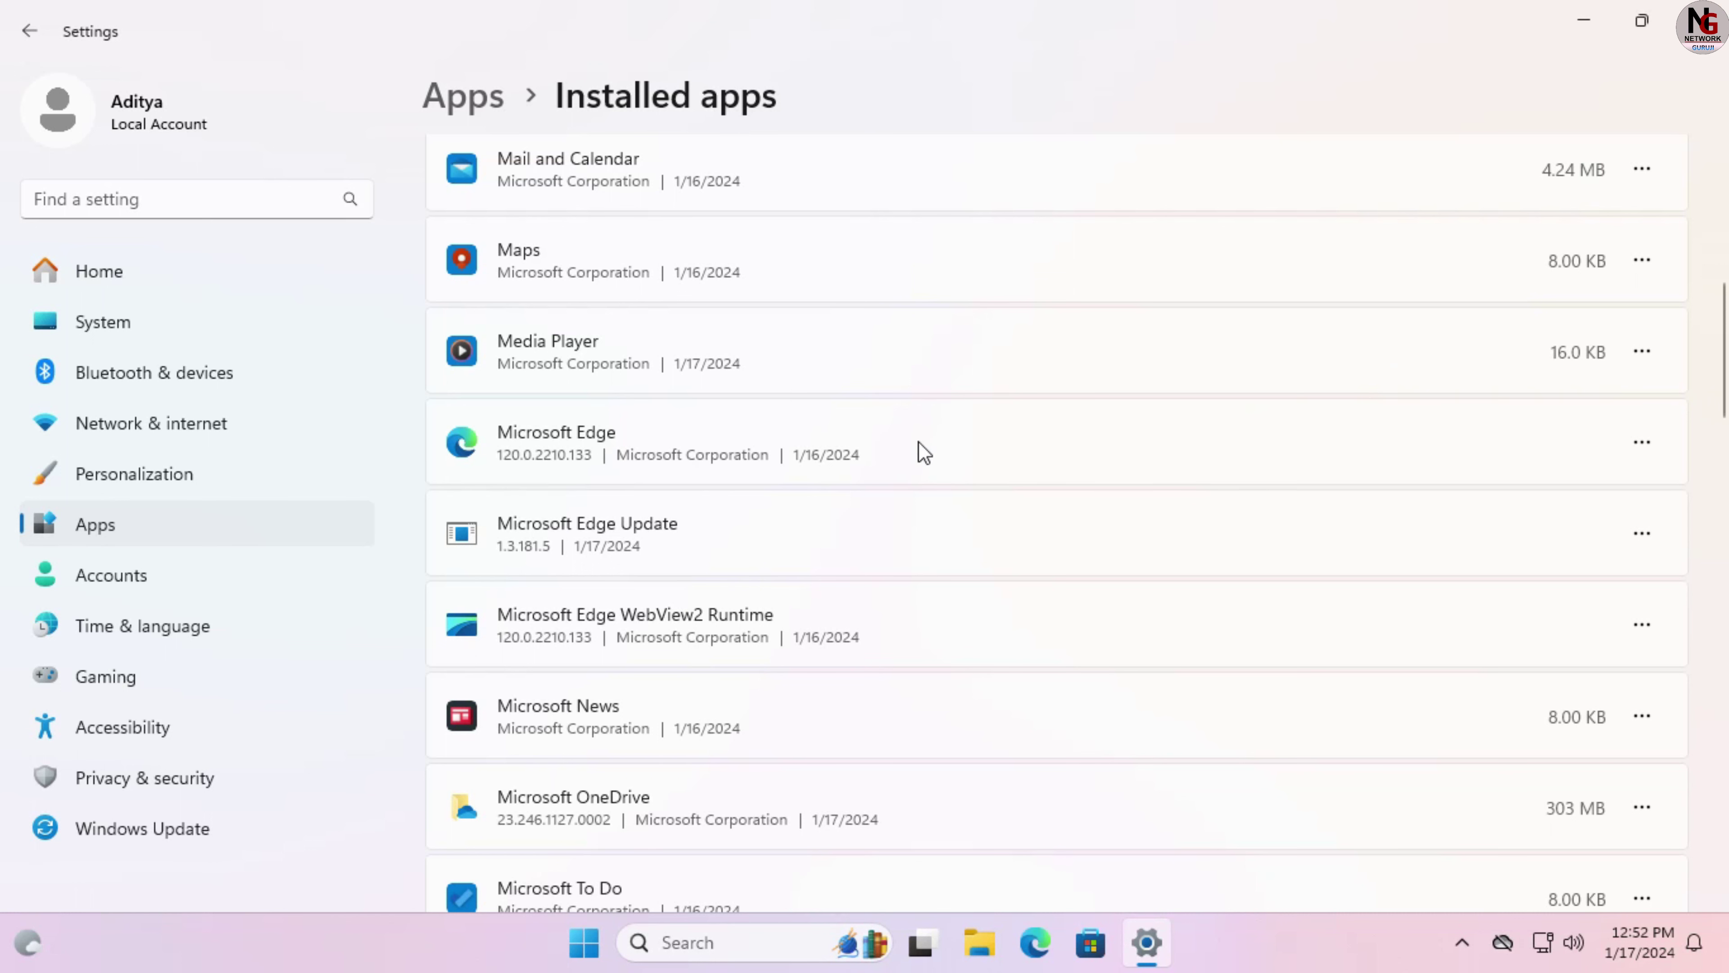
pyautogui.click(1643, 444)
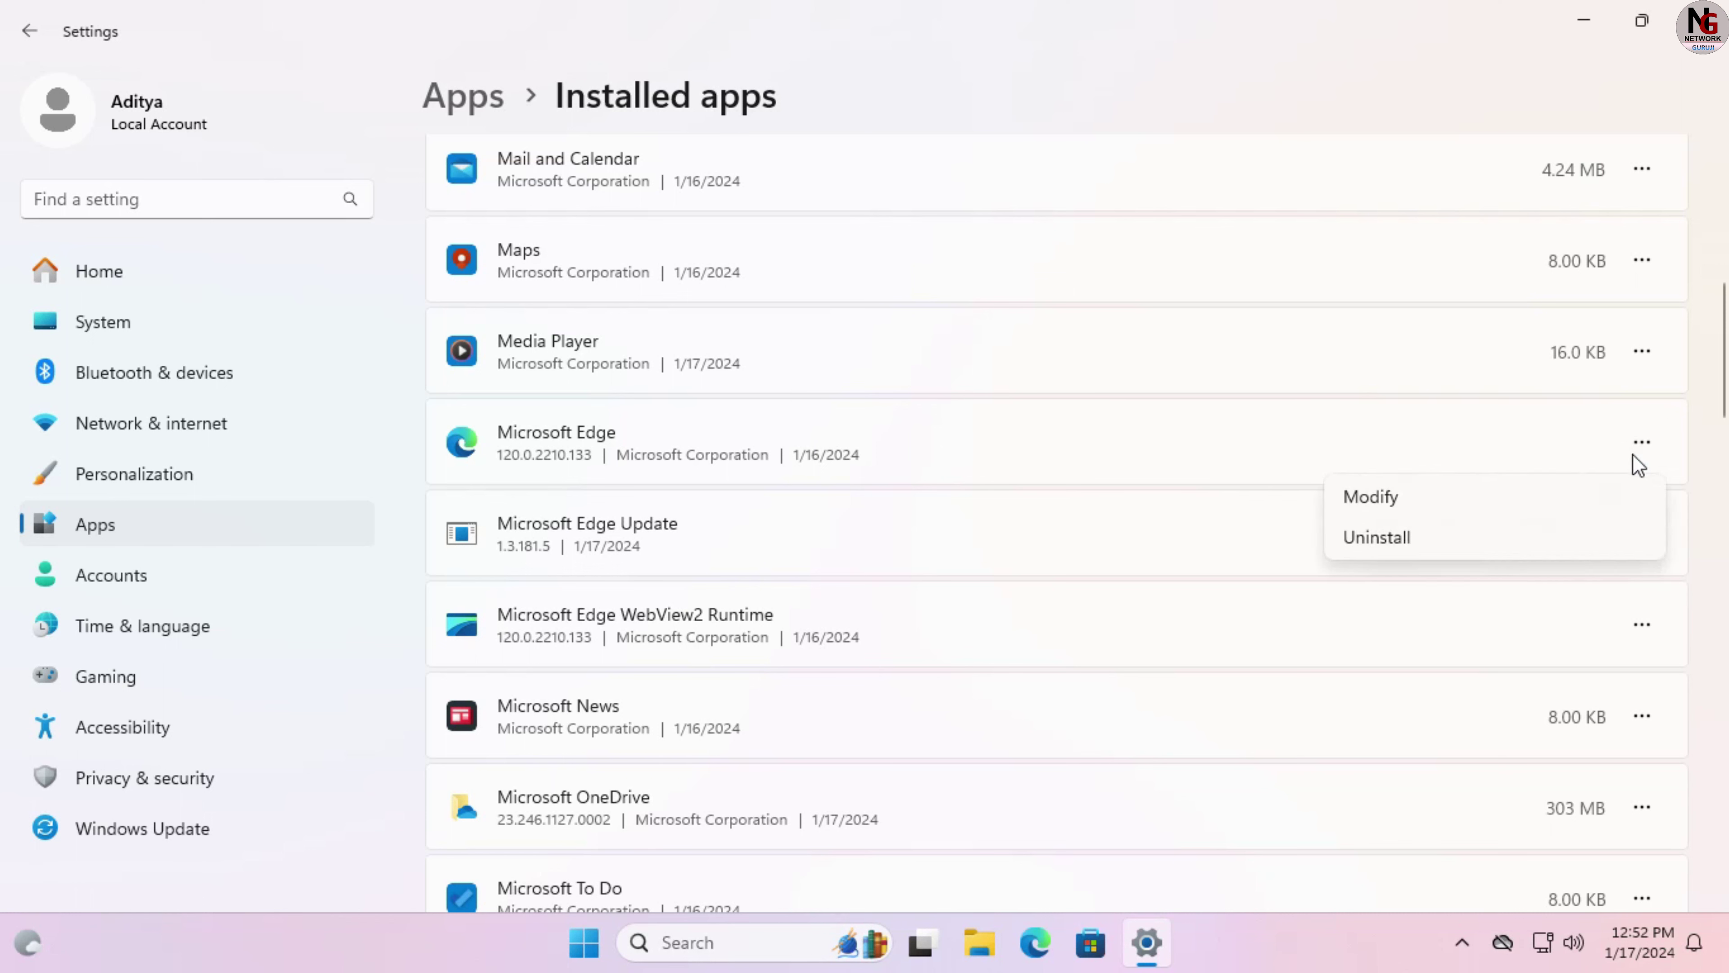
pyautogui.click(1426, 542)
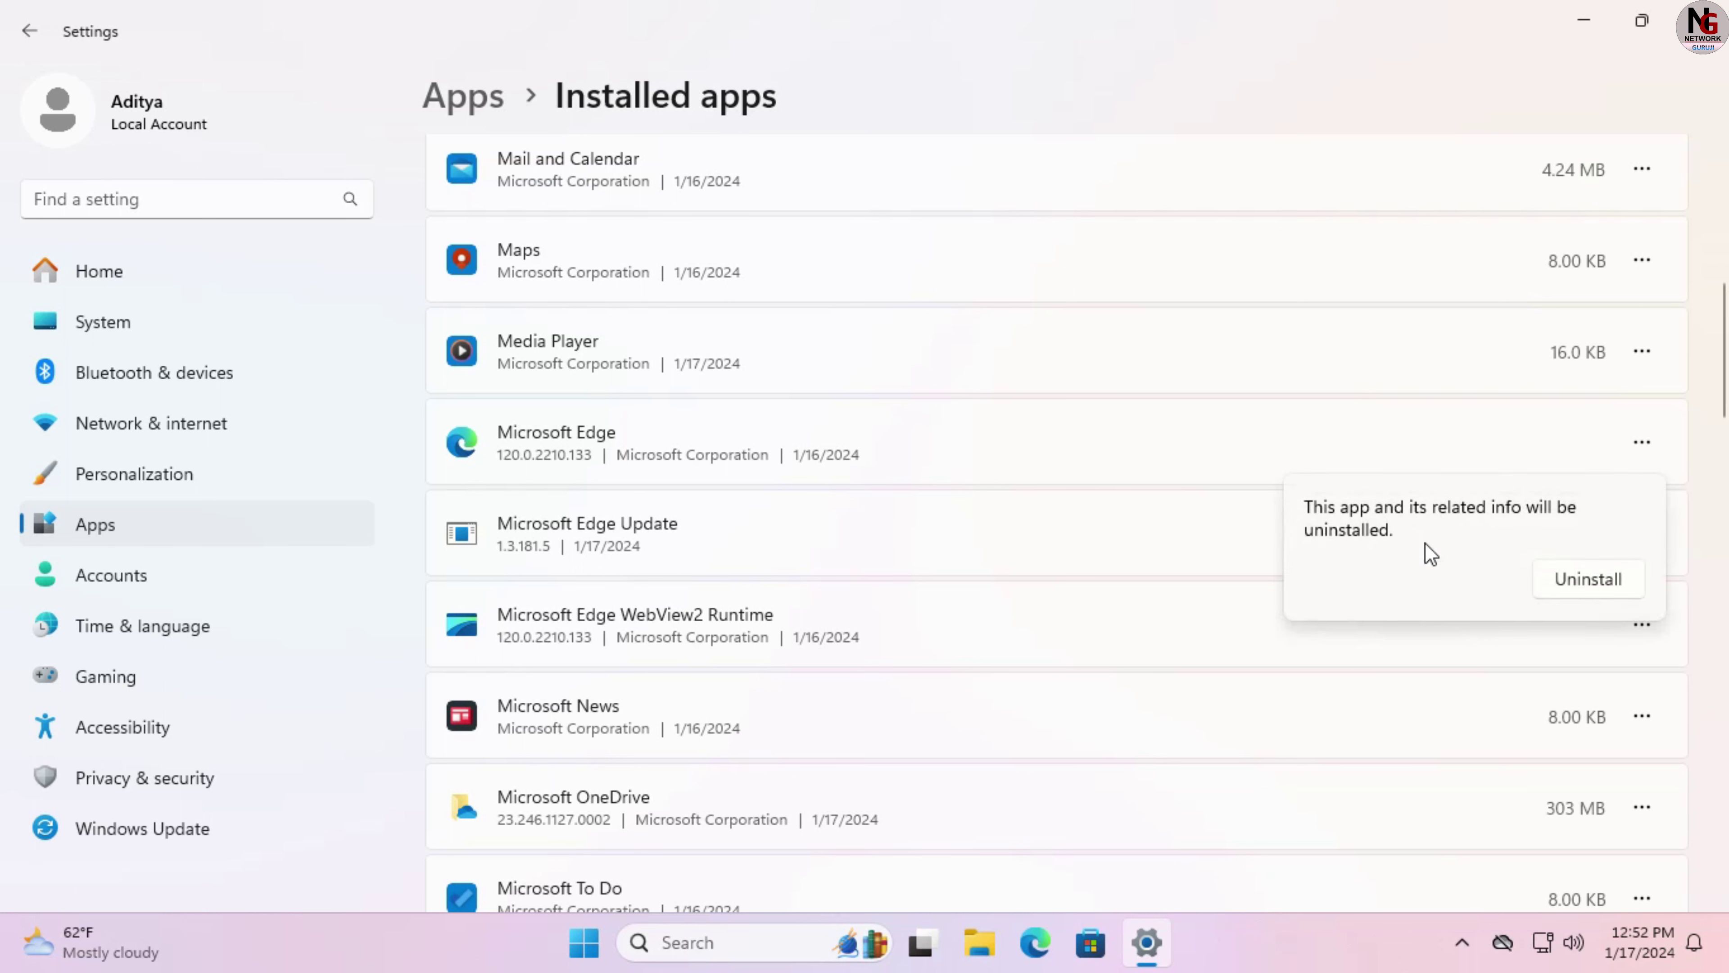
pyautogui.click(1582, 580)
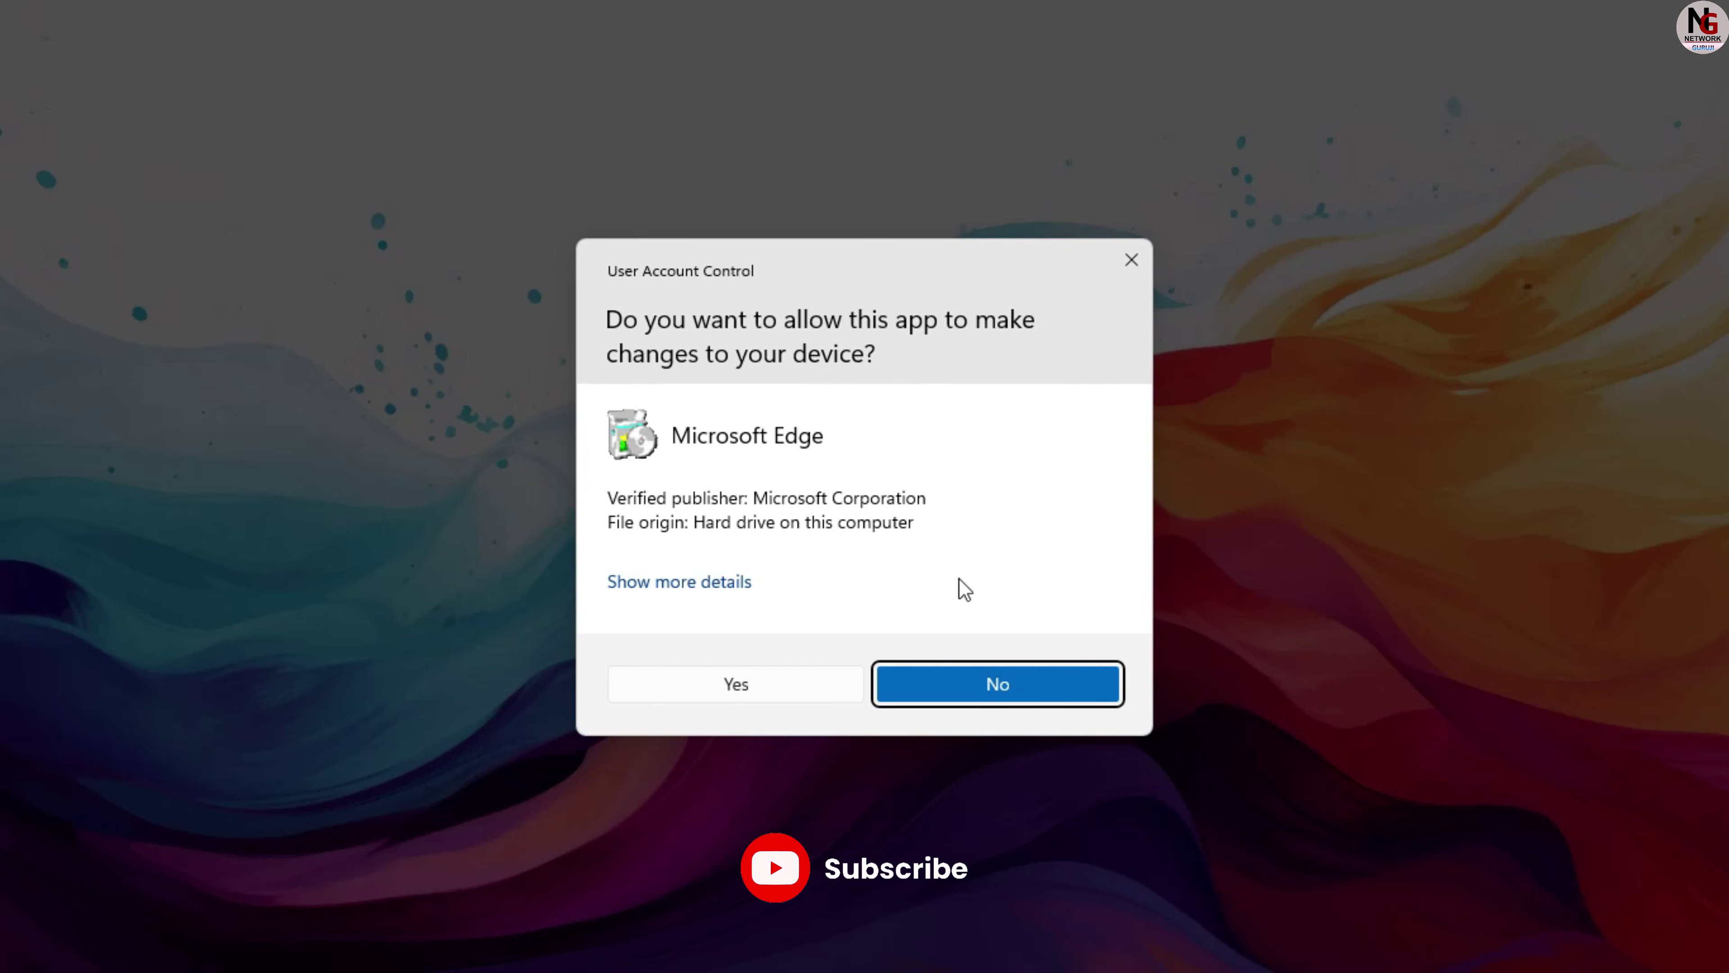
# Step: Allow the Microsoft Edge uninstaller to make changes to the device and confirm the browser's removal
pyautogui.click(748, 687)
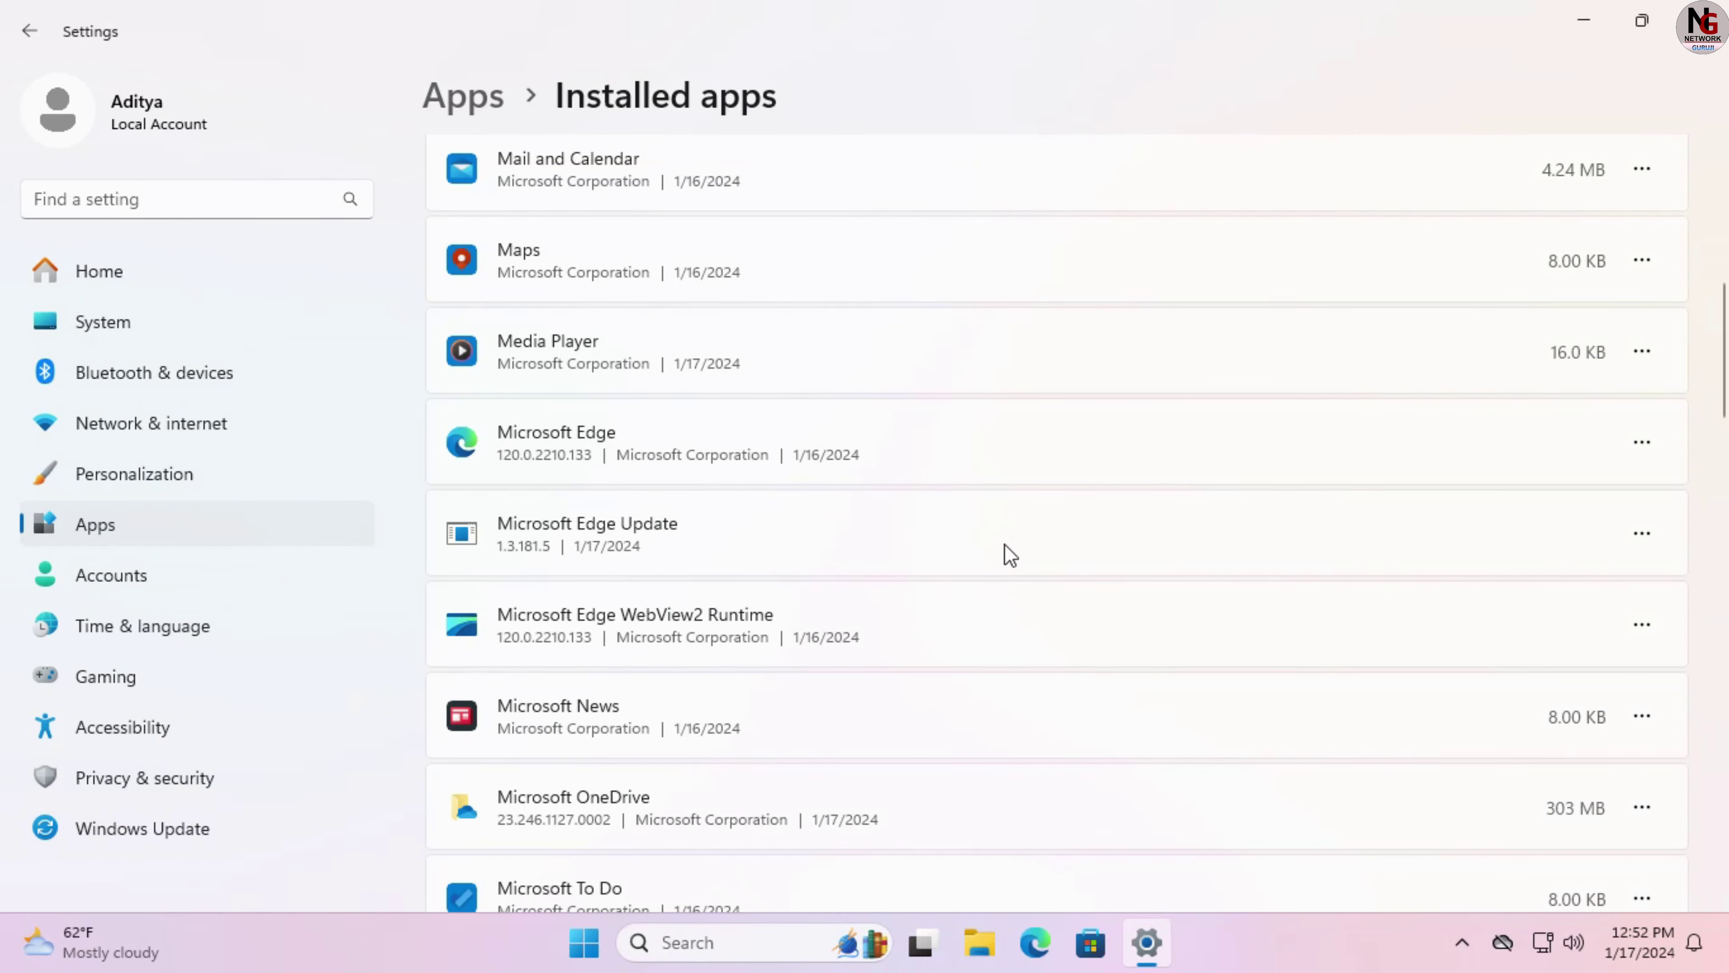
pyautogui.click(1586, 20)
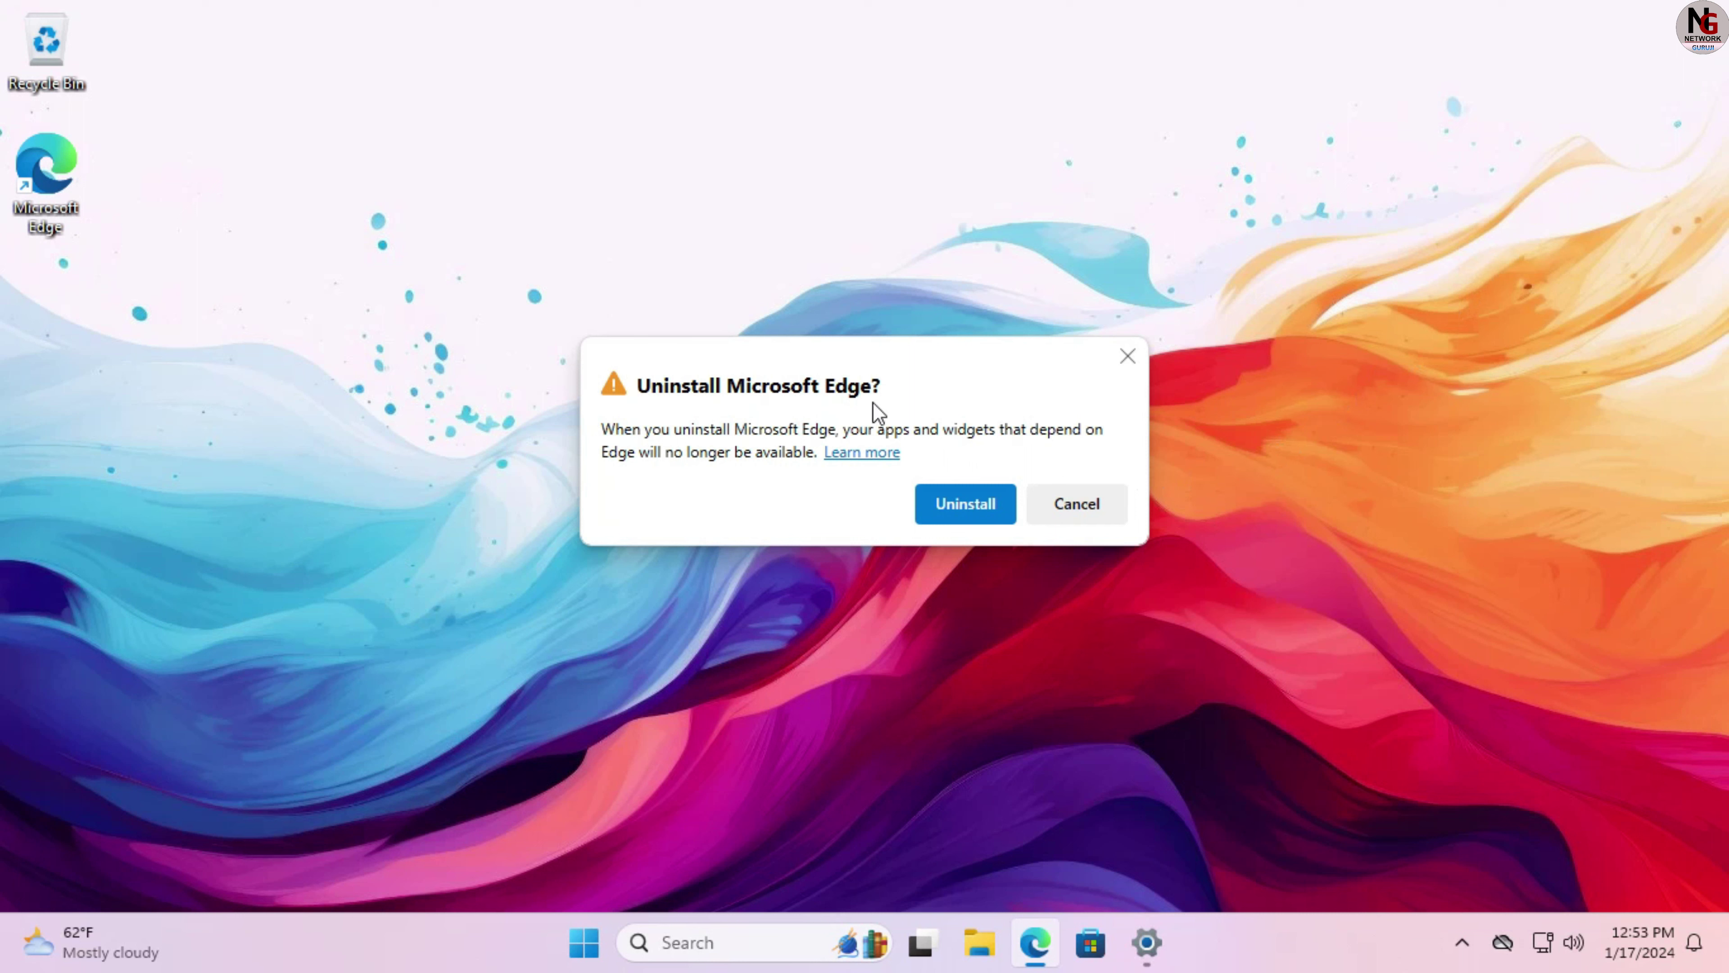
pyautogui.click(994, 515)
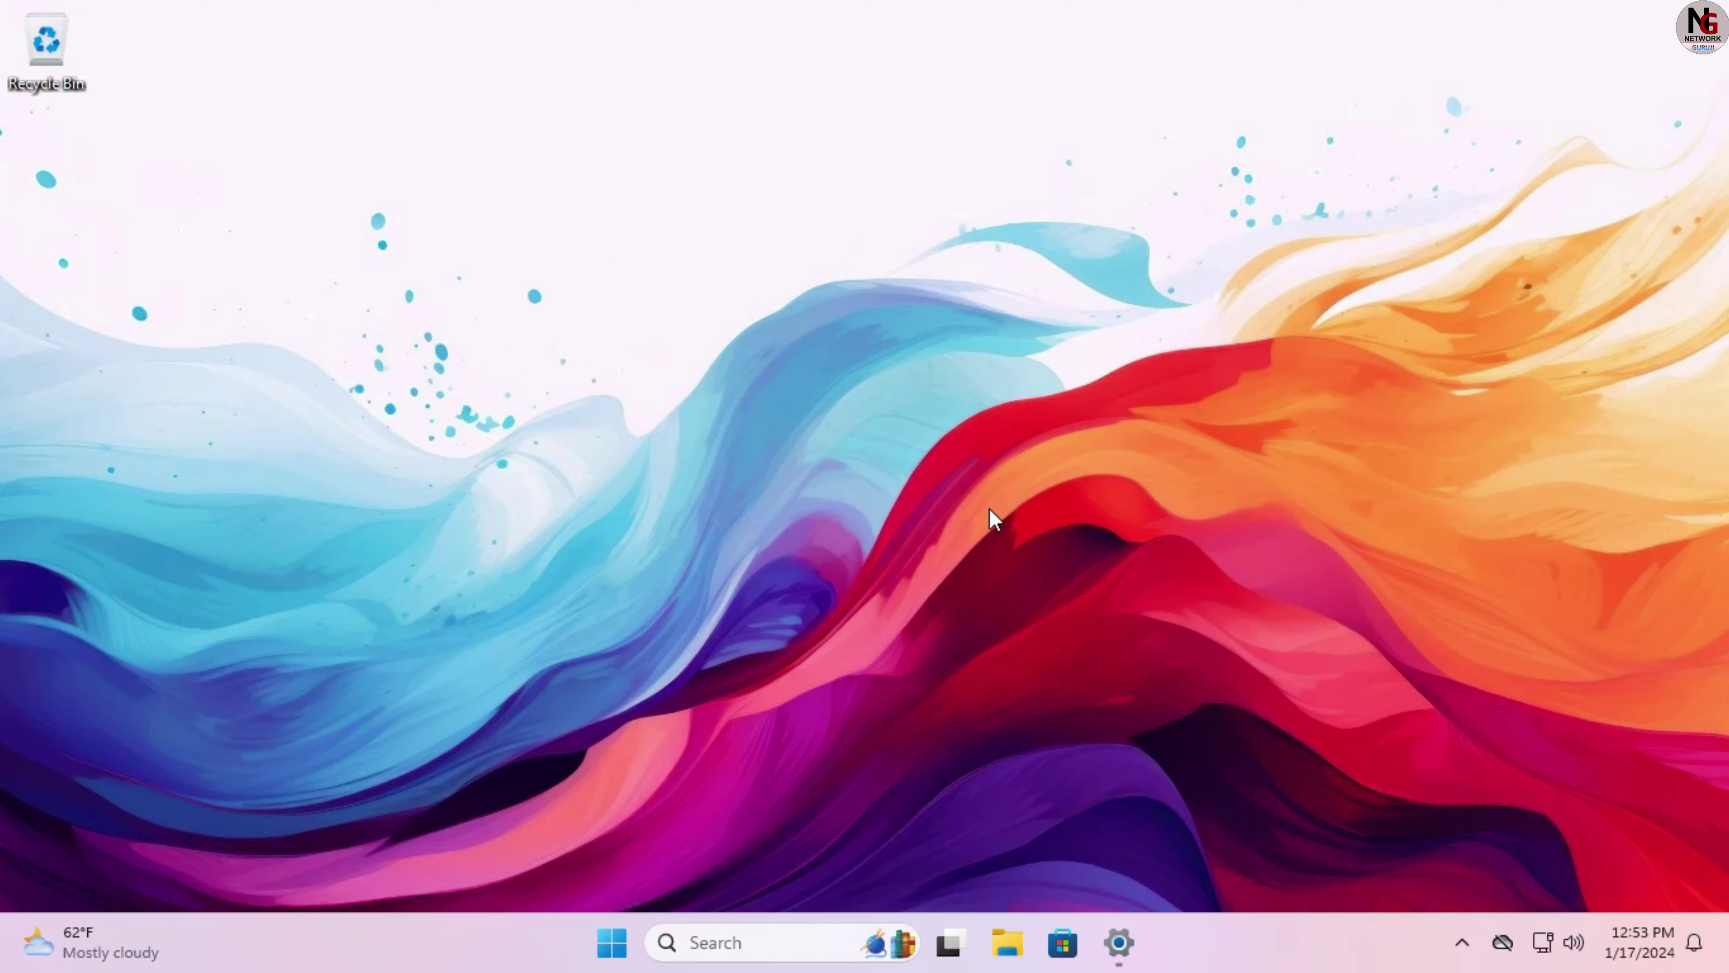
pyautogui.click(1119, 942)
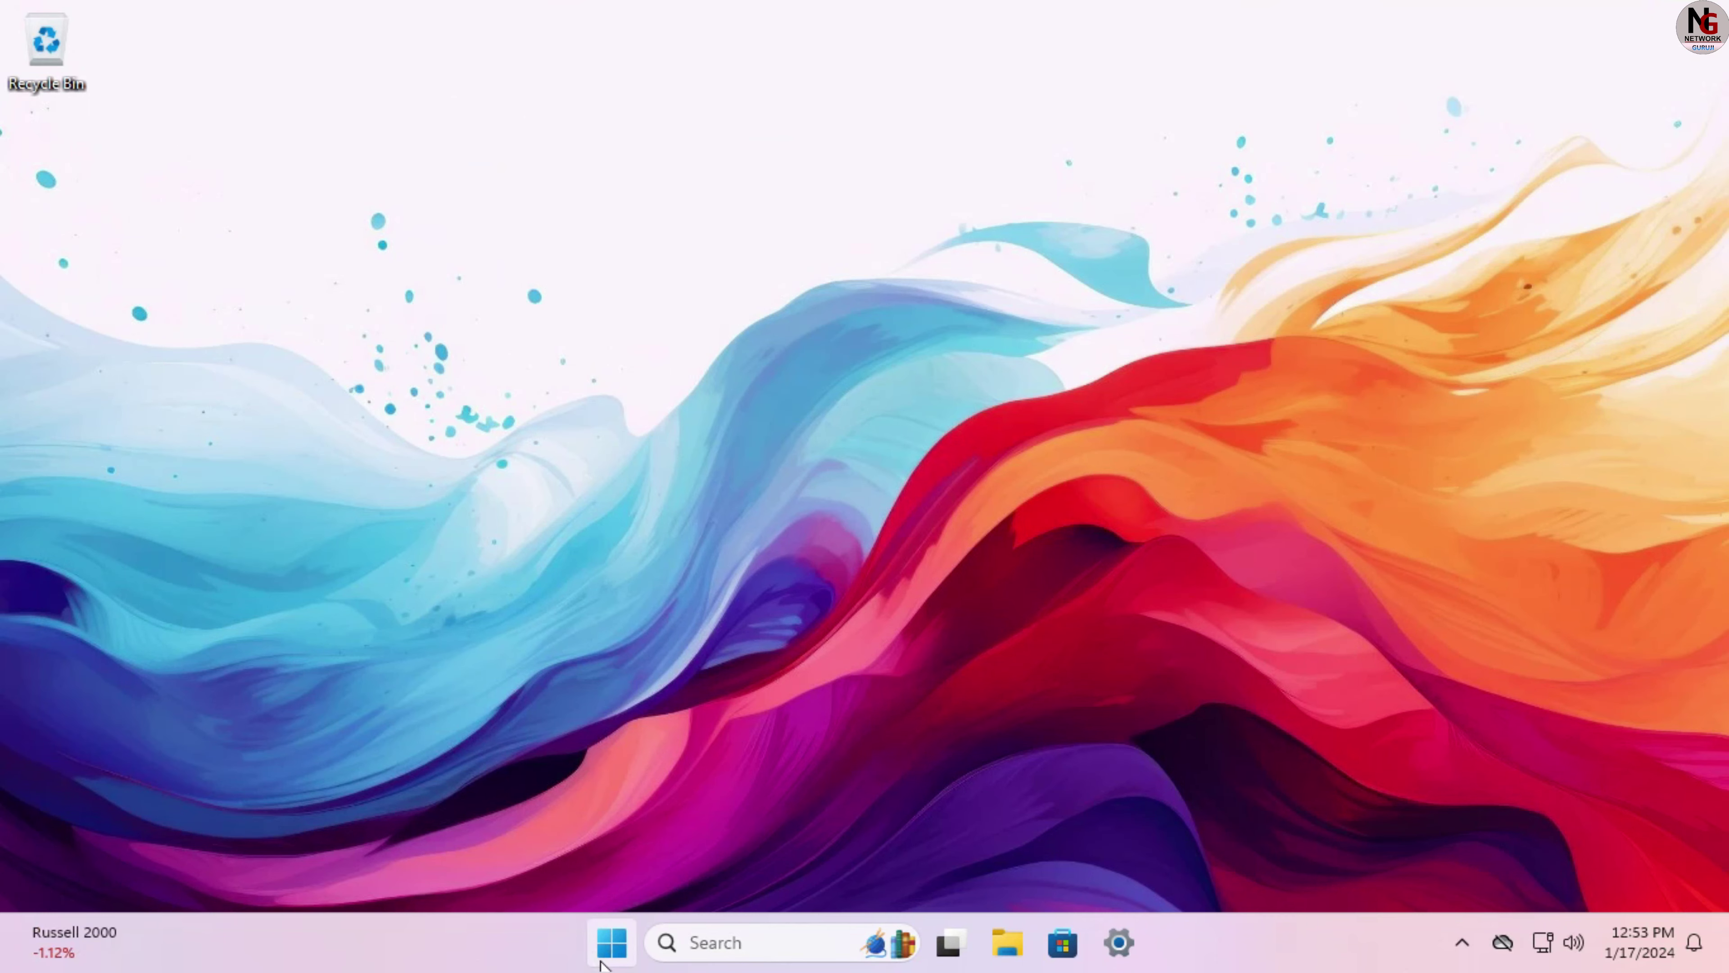
# Step: Look through the Start menu's full app list around the letter M for Microsoft Edge
pyautogui.click(607, 950)
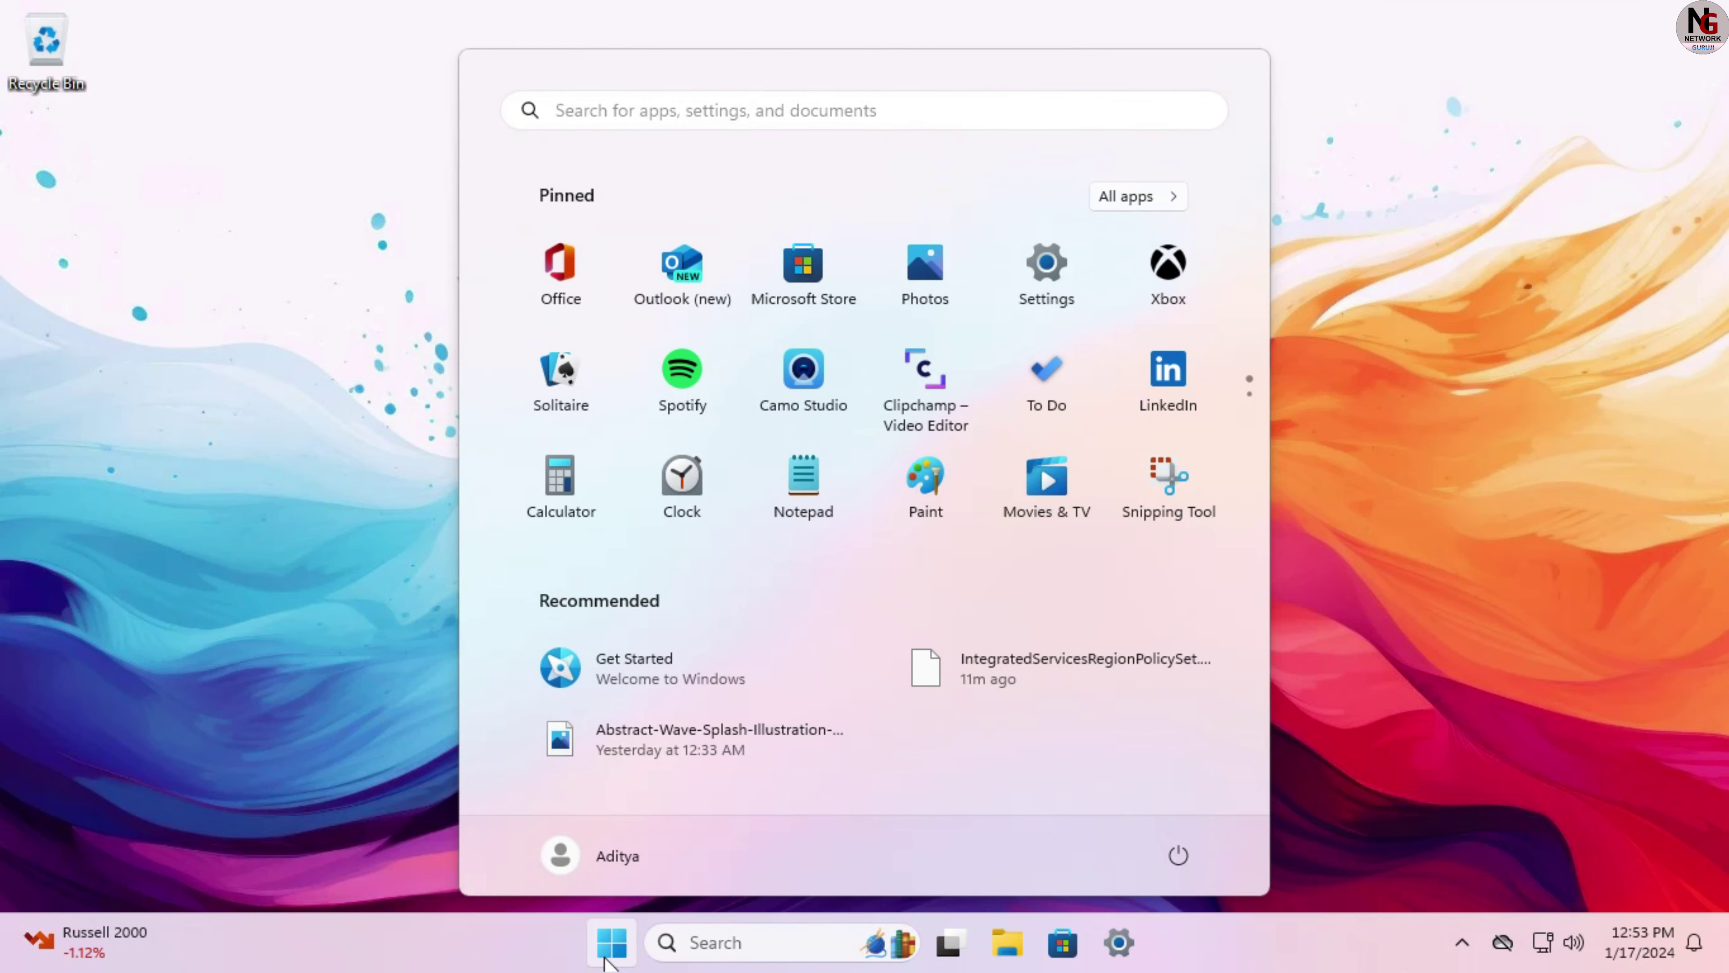
pyautogui.click(1137, 198)
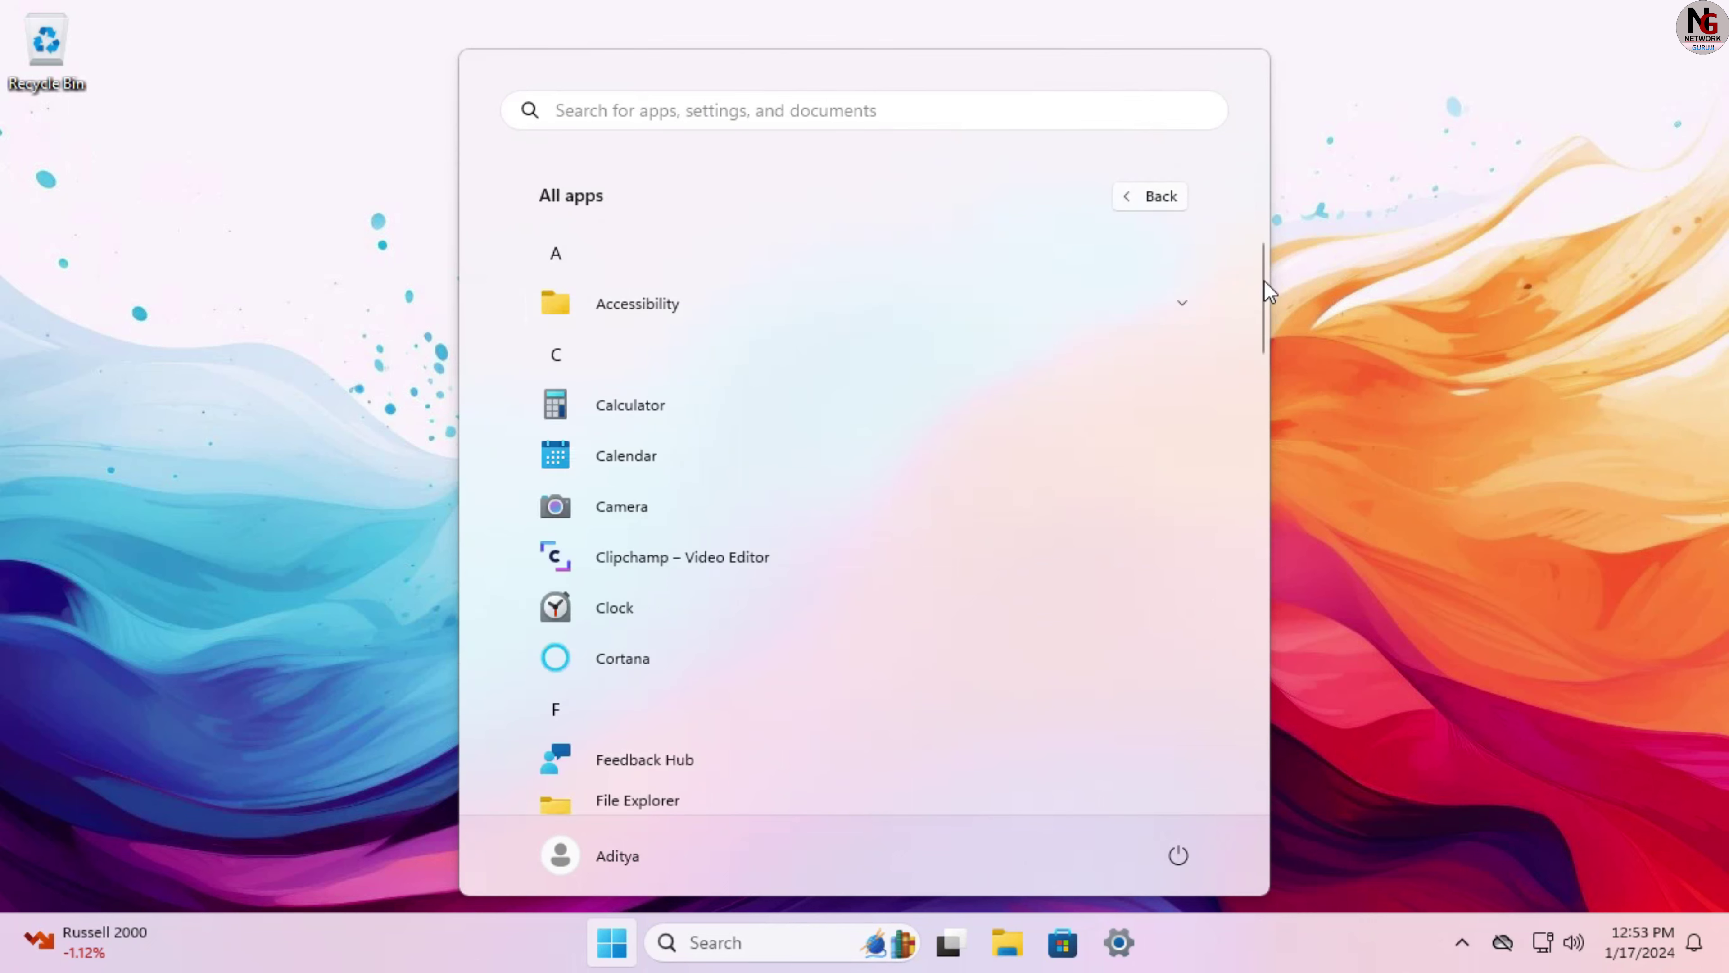
pyautogui.moveTo(1264, 280); pyautogui.dragTo(1241, 437)
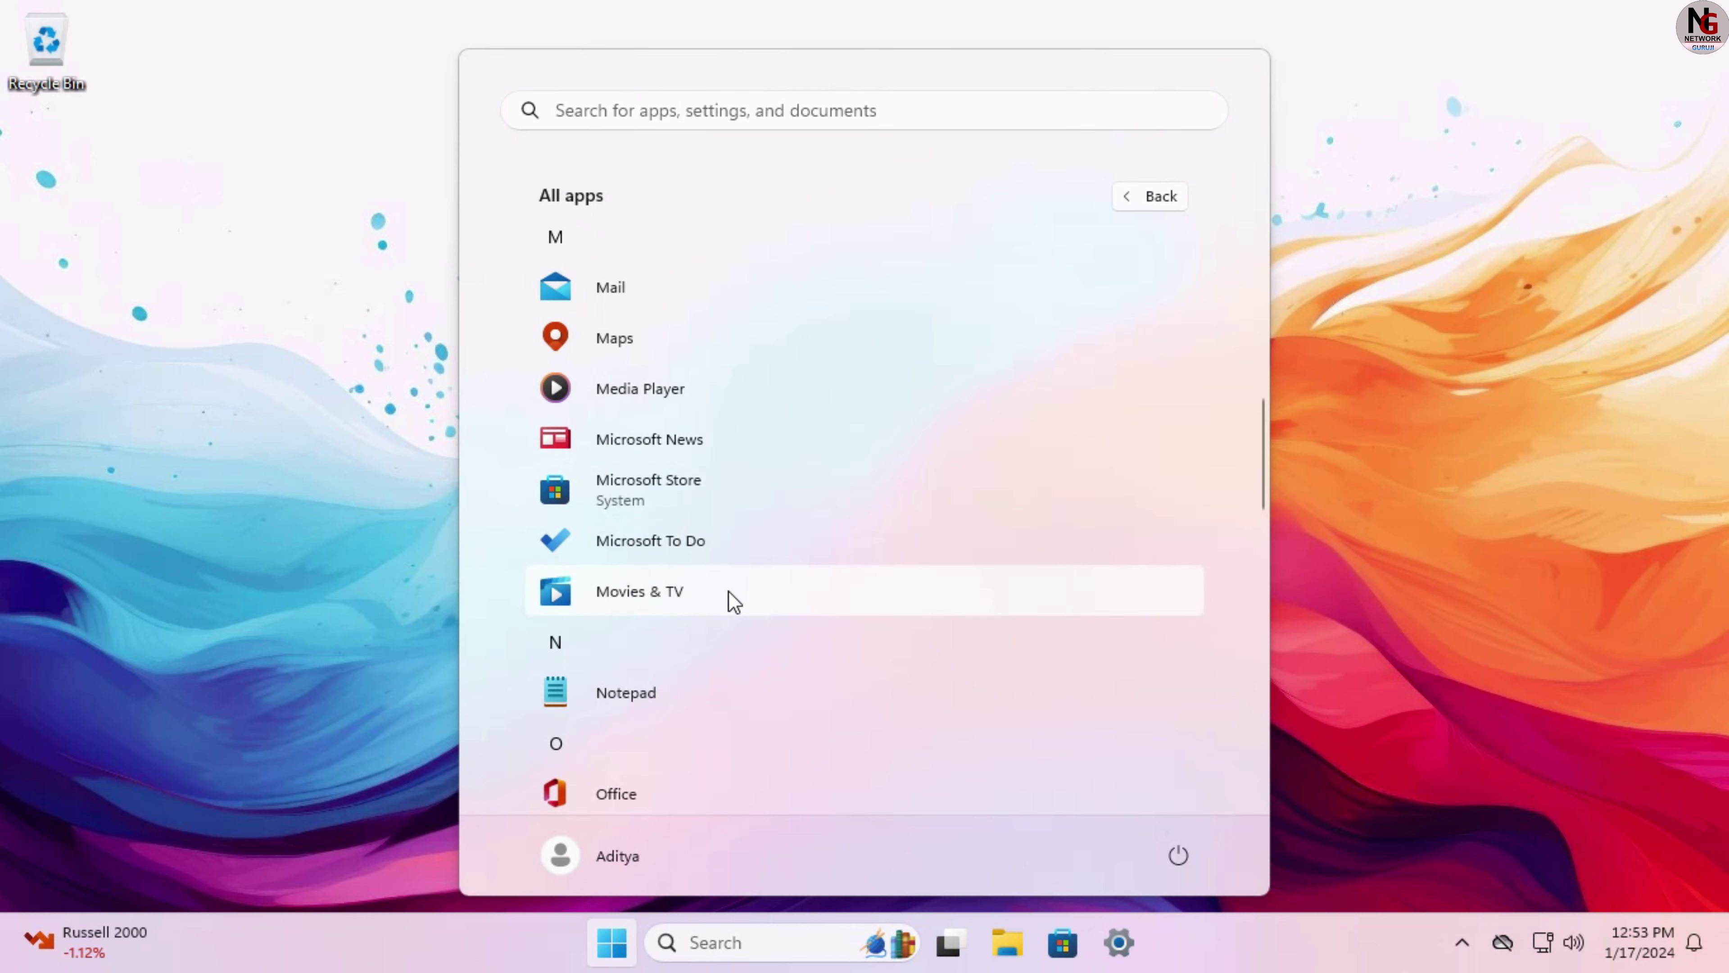
pyautogui.click(253, 468)
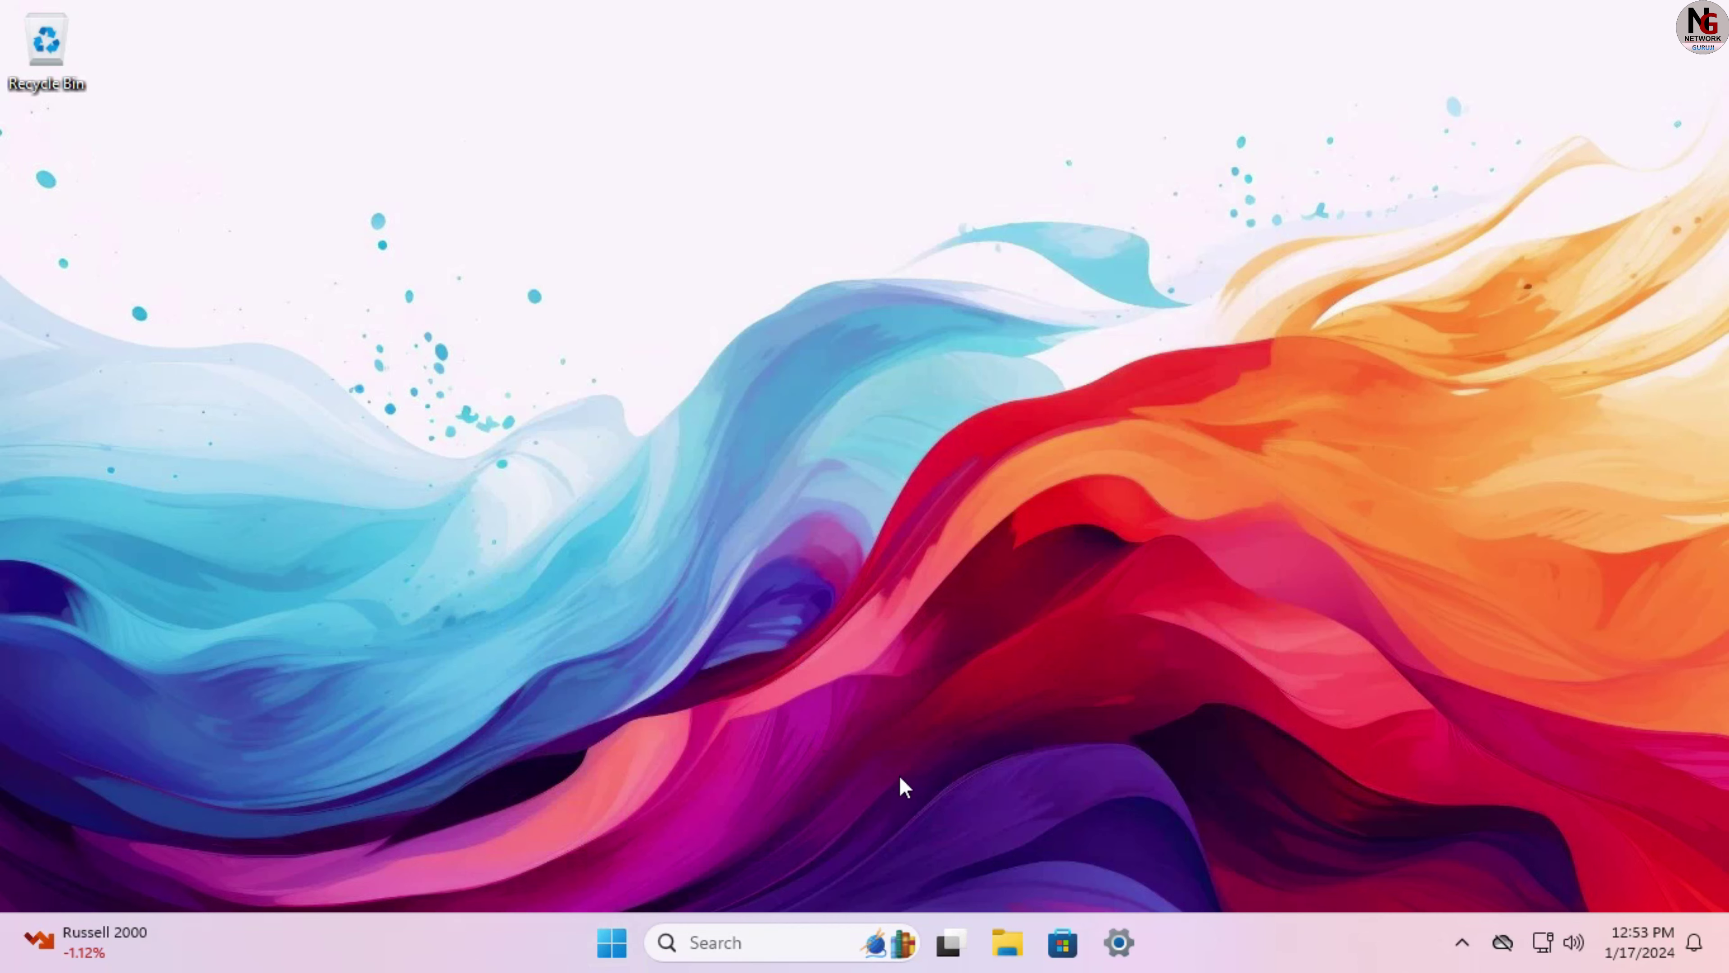
# Step: Reopen the installed apps list in Windows Settings and check it for Microsoft Edge
pyautogui.click(1125, 949)
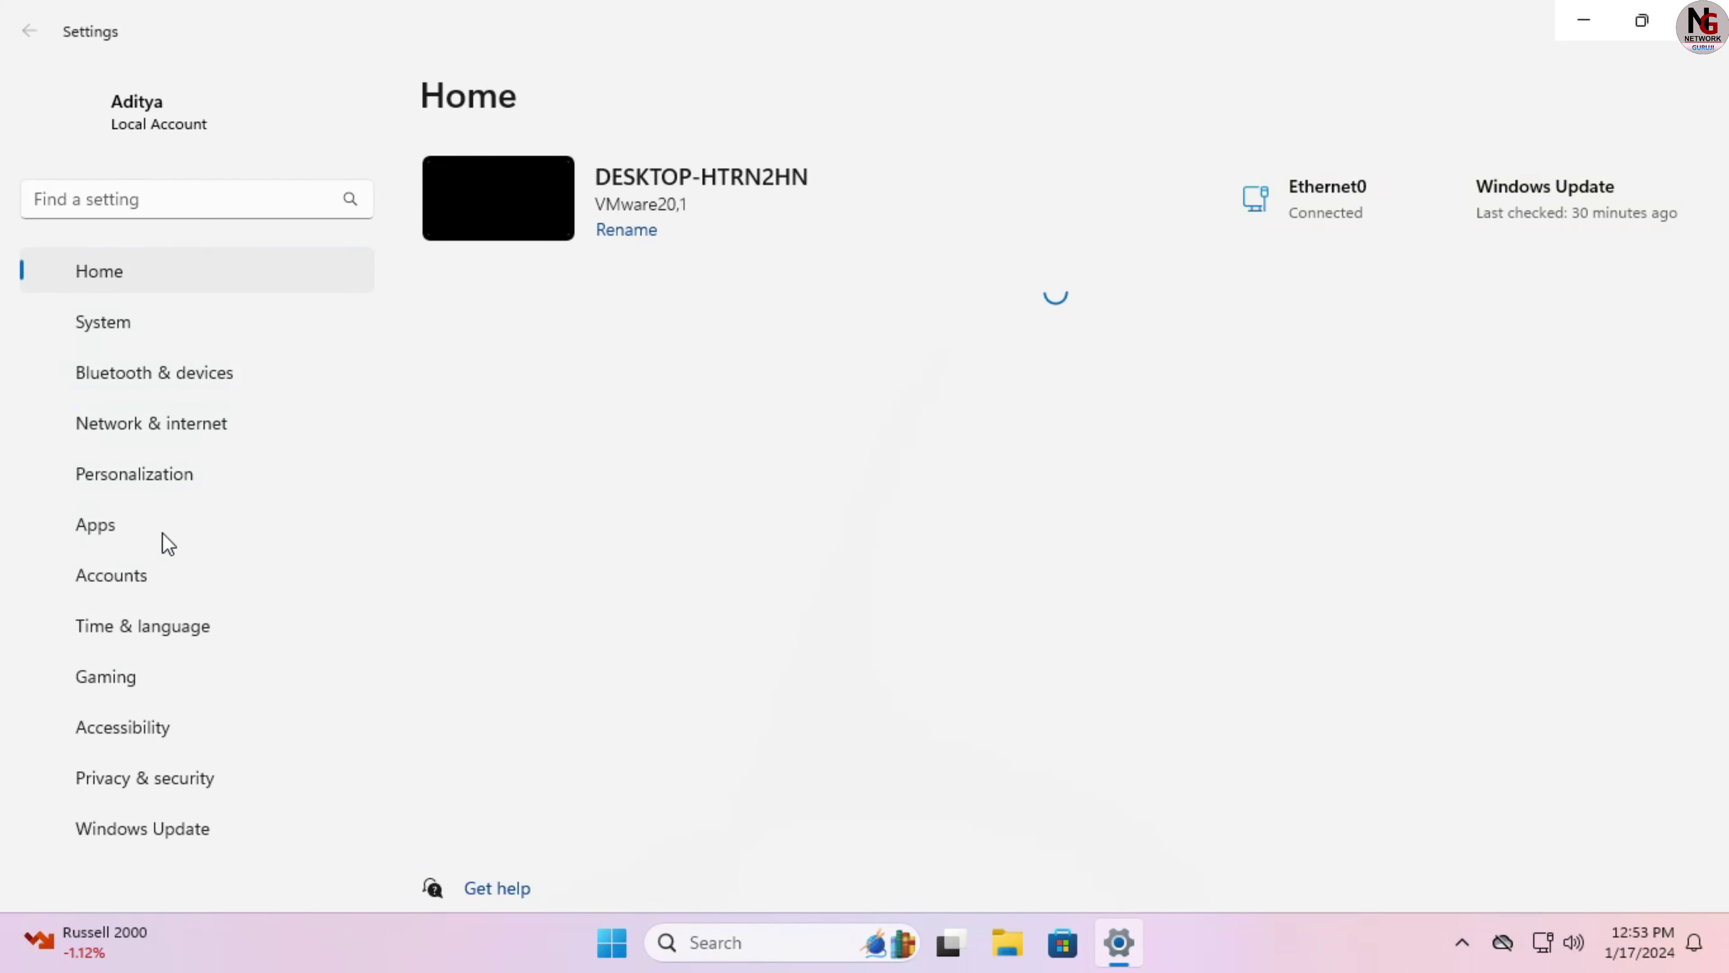
pyautogui.click(126, 535)
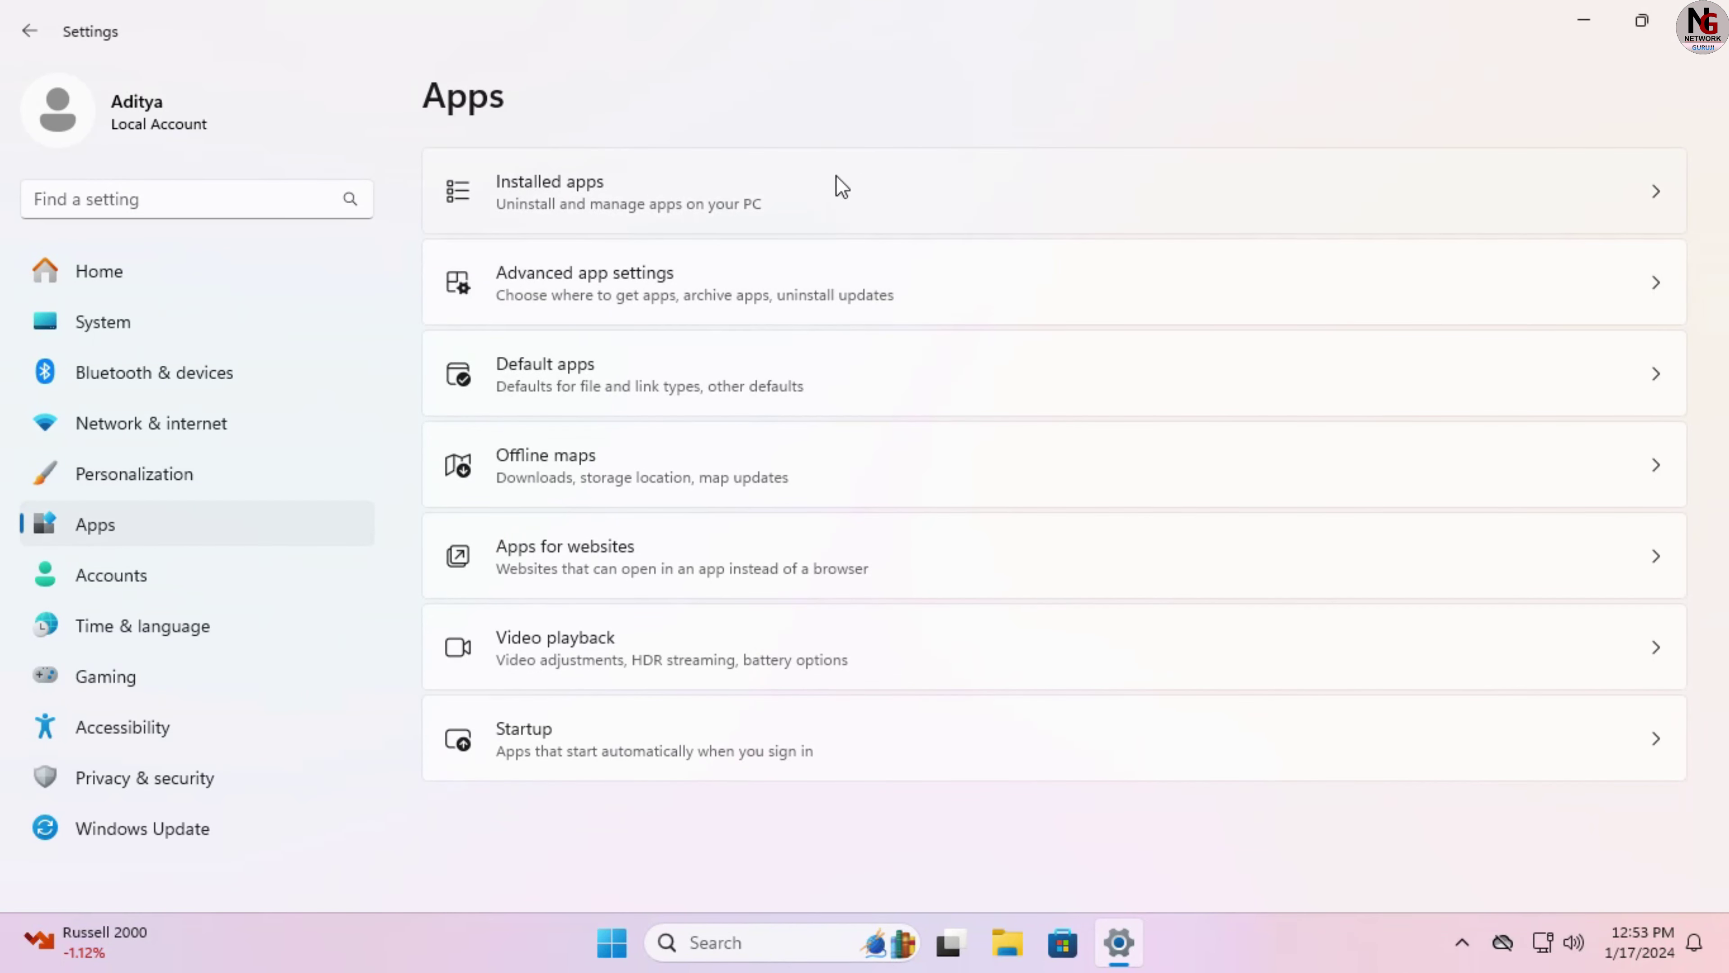
pyautogui.click(857, 216)
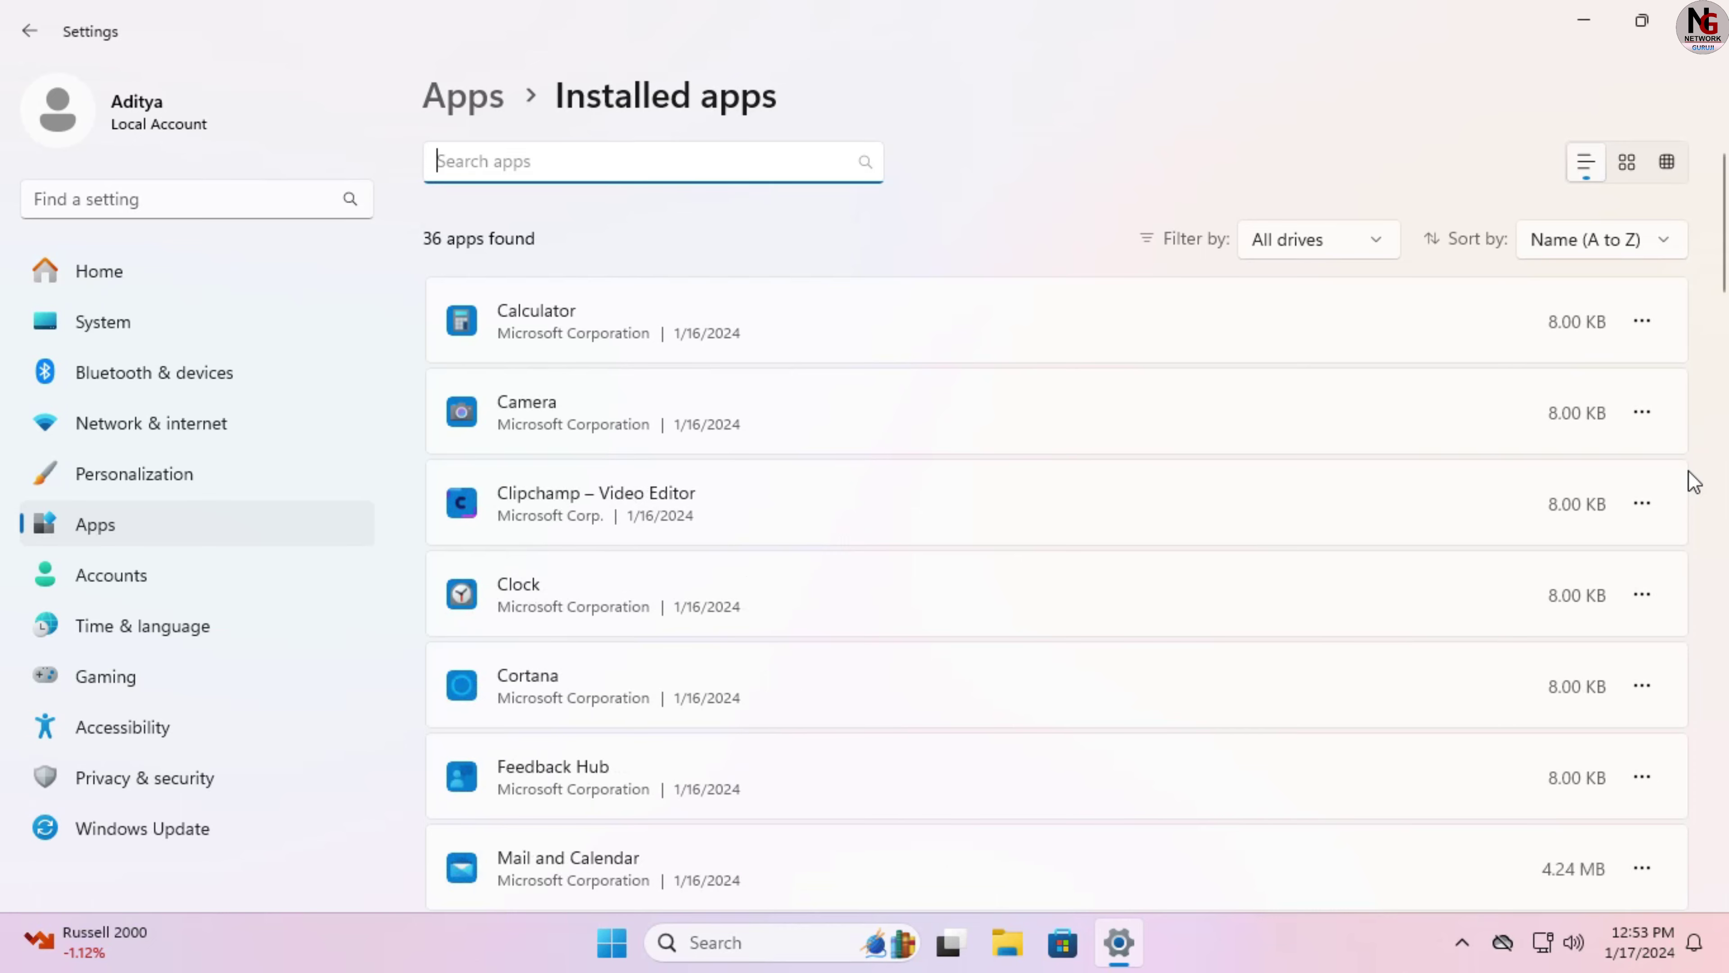
pyautogui.scroll(-2, 1694, 482)
pyautogui.scroll(-5, 1693, 482)
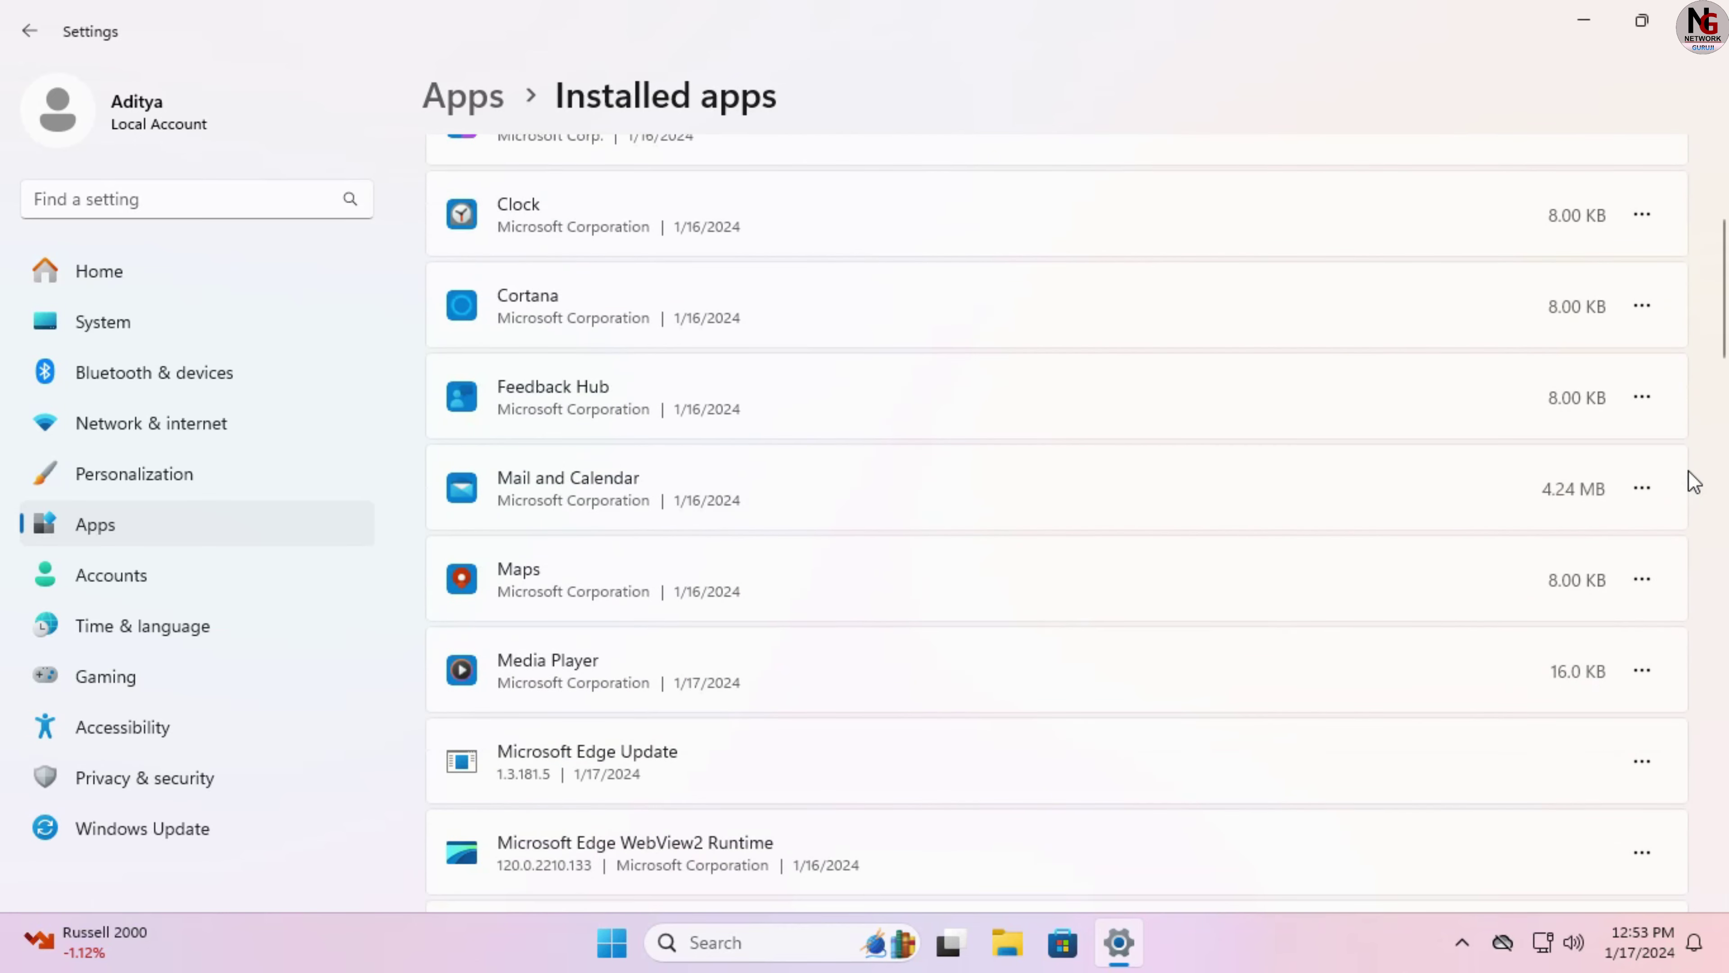
pyautogui.scroll(-2, 1688, 480)
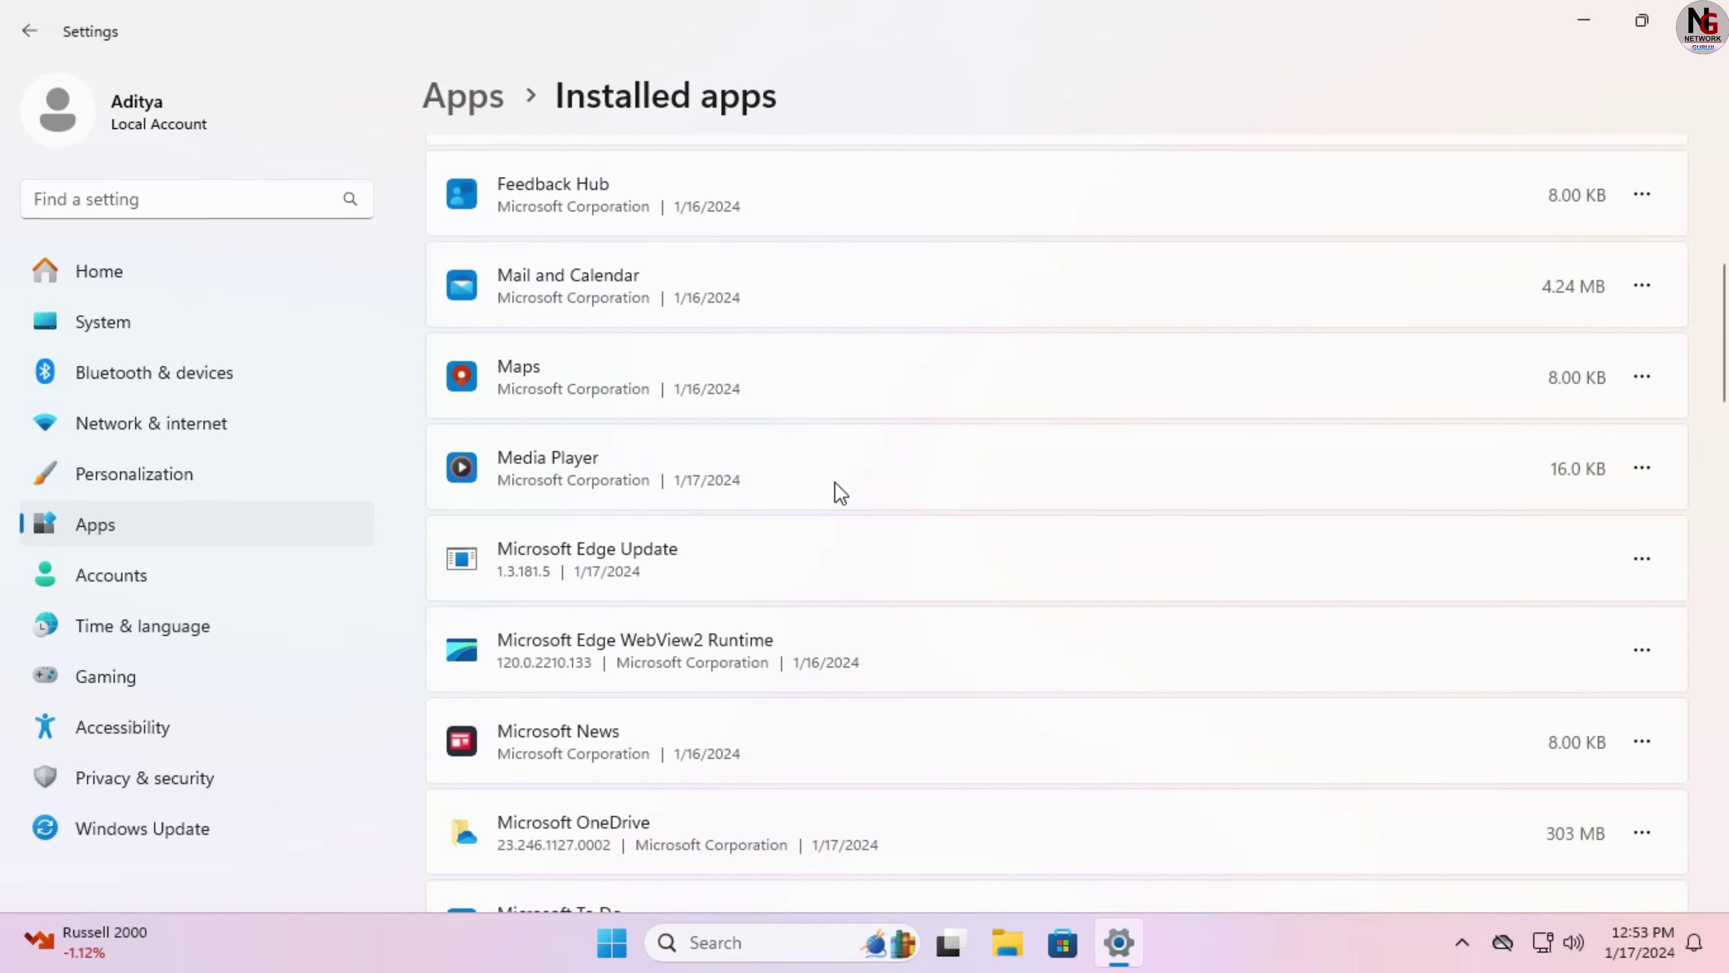
pyautogui.scroll(-3, 1073, 440)
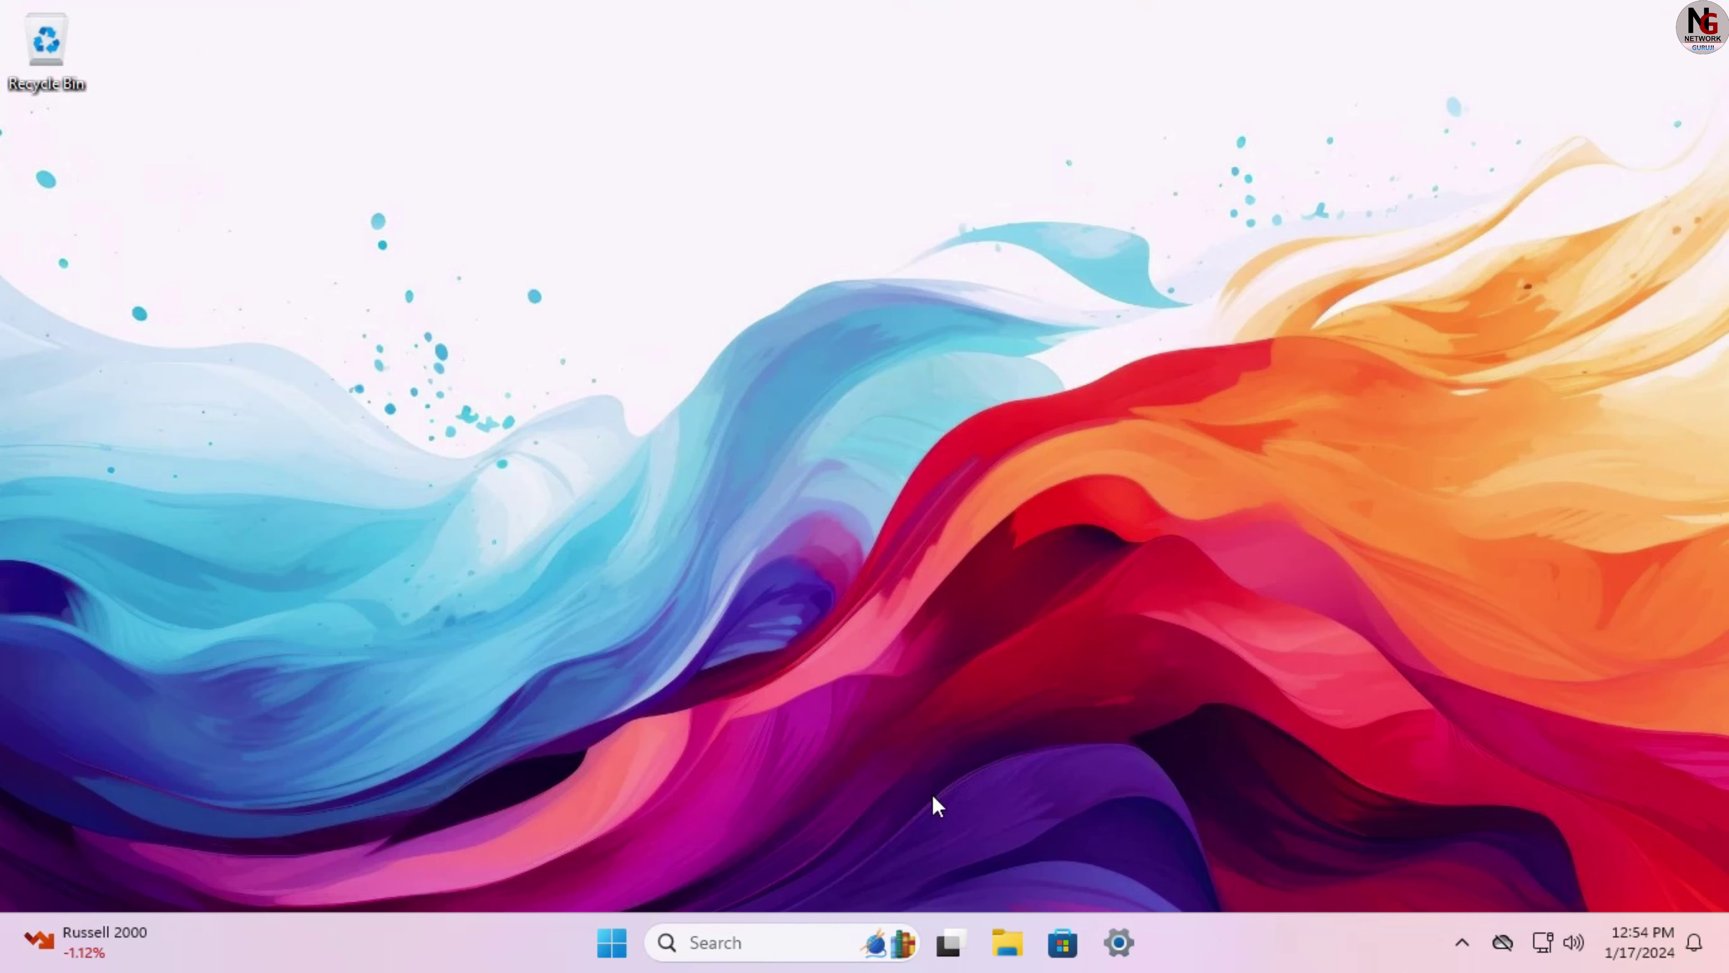
# Step: Check the Programs and Features list in Control Panel for Microsoft Edge and close the window
pyautogui.click(798, 951)
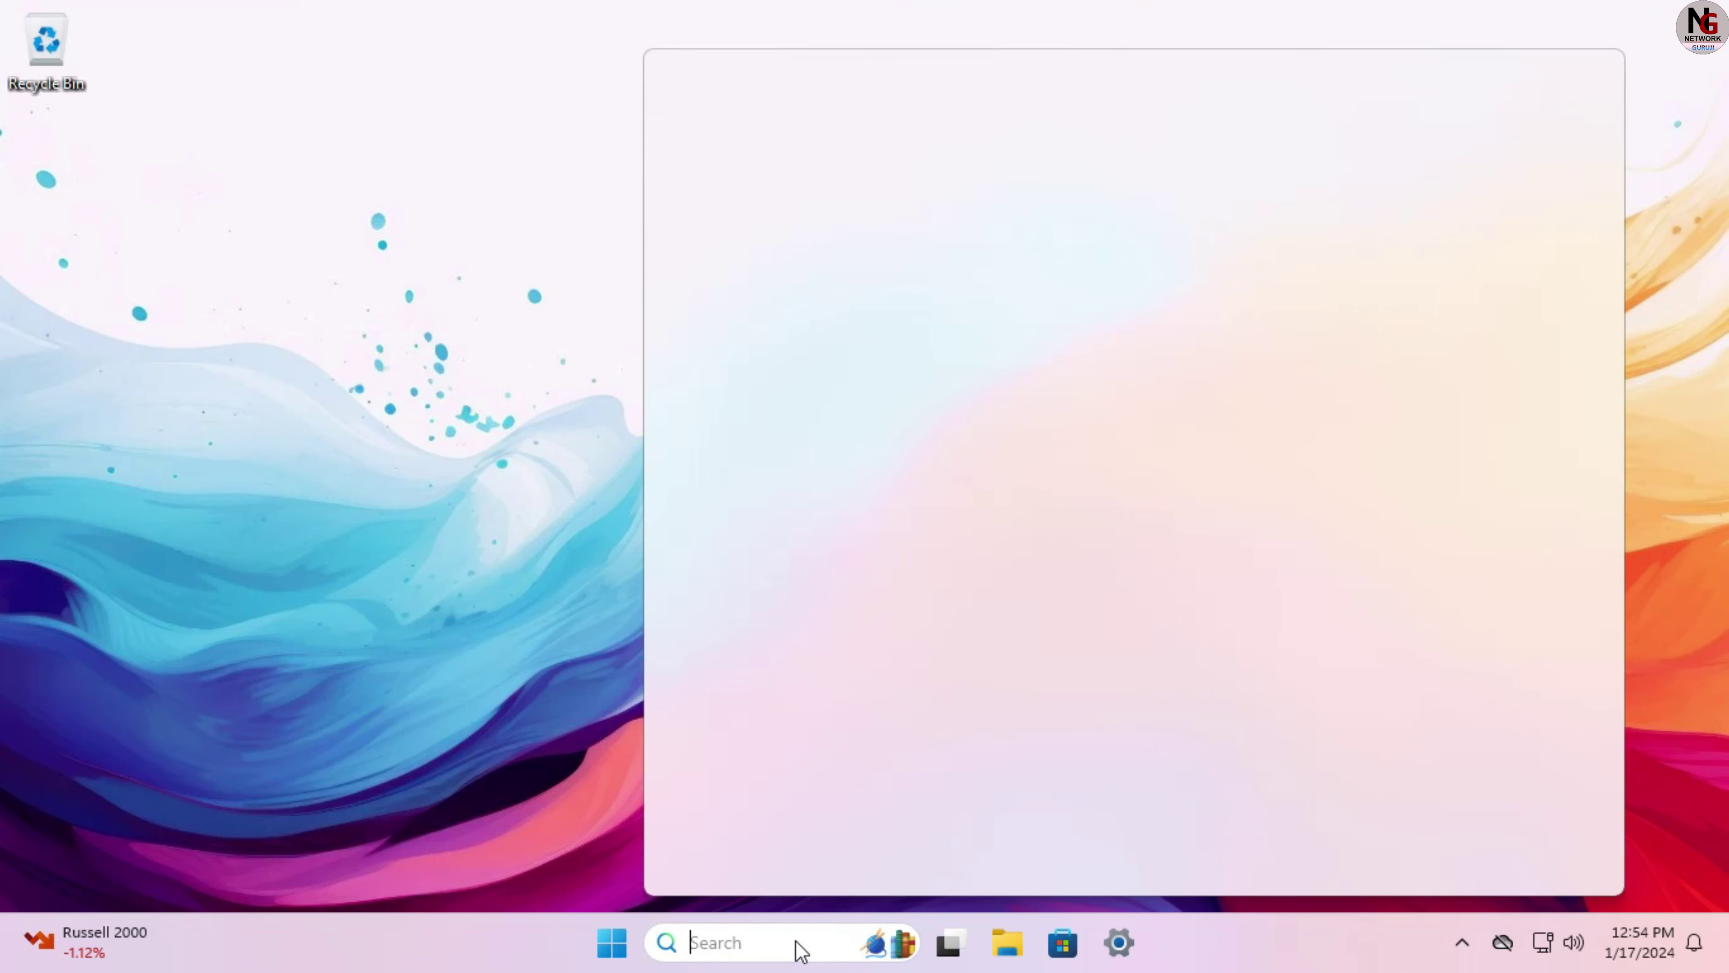
pyautogui.write('co')
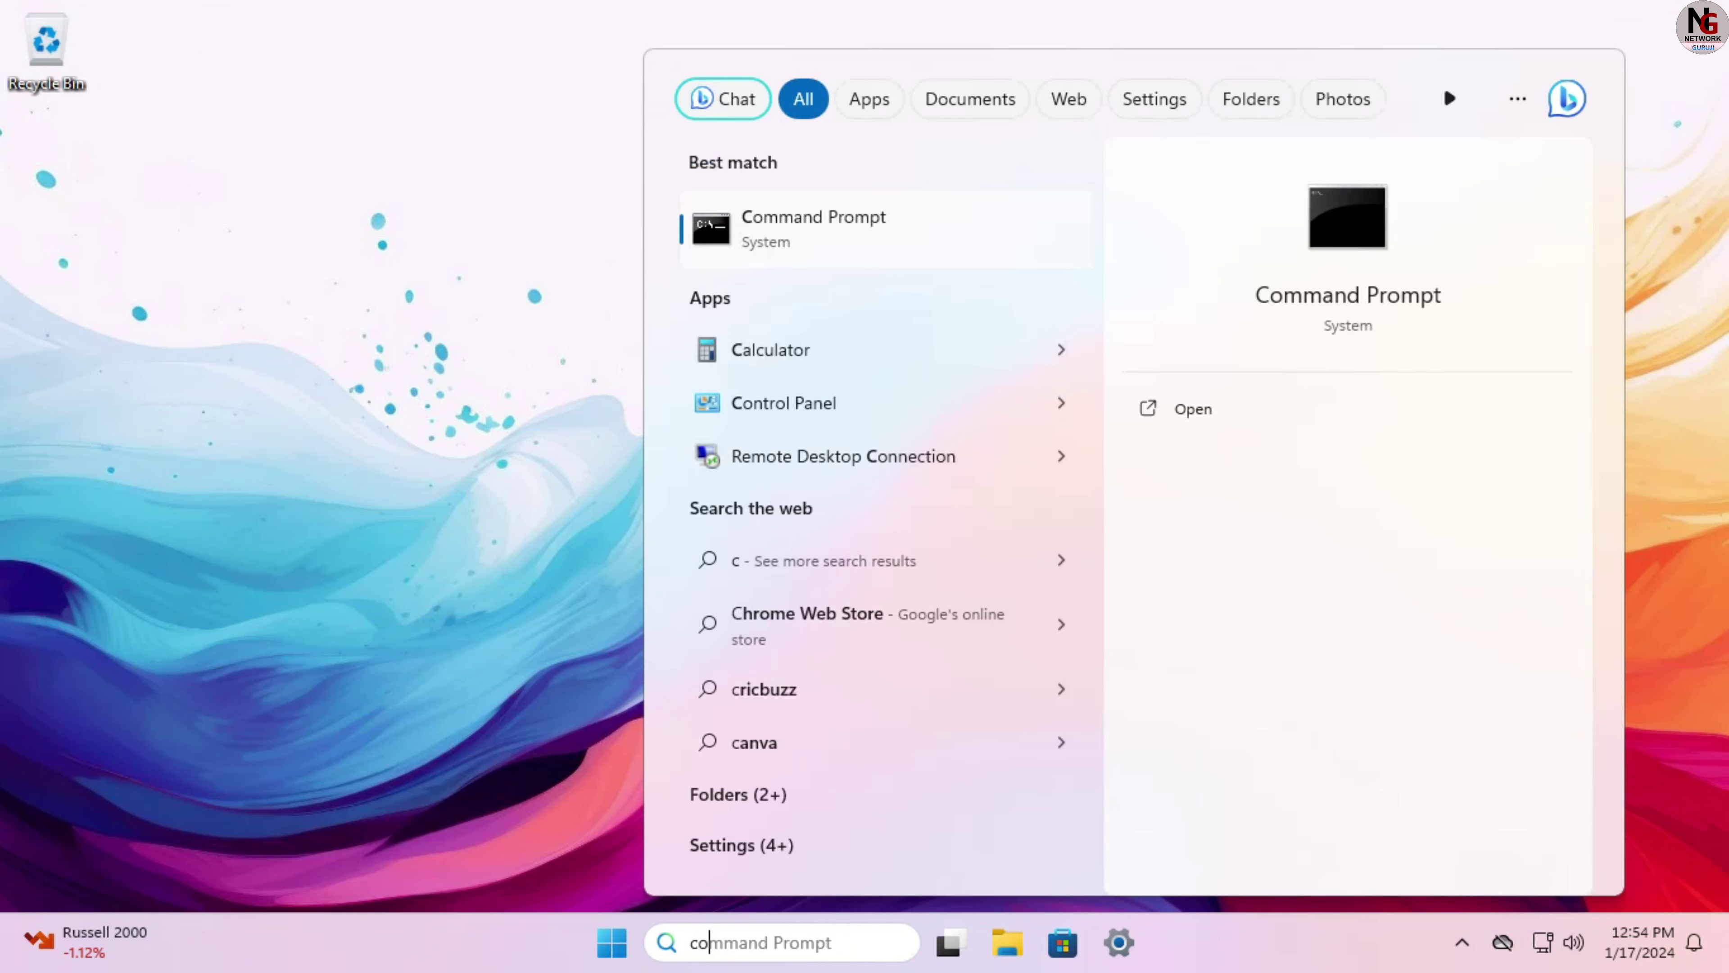
pyautogui.write('ntr')
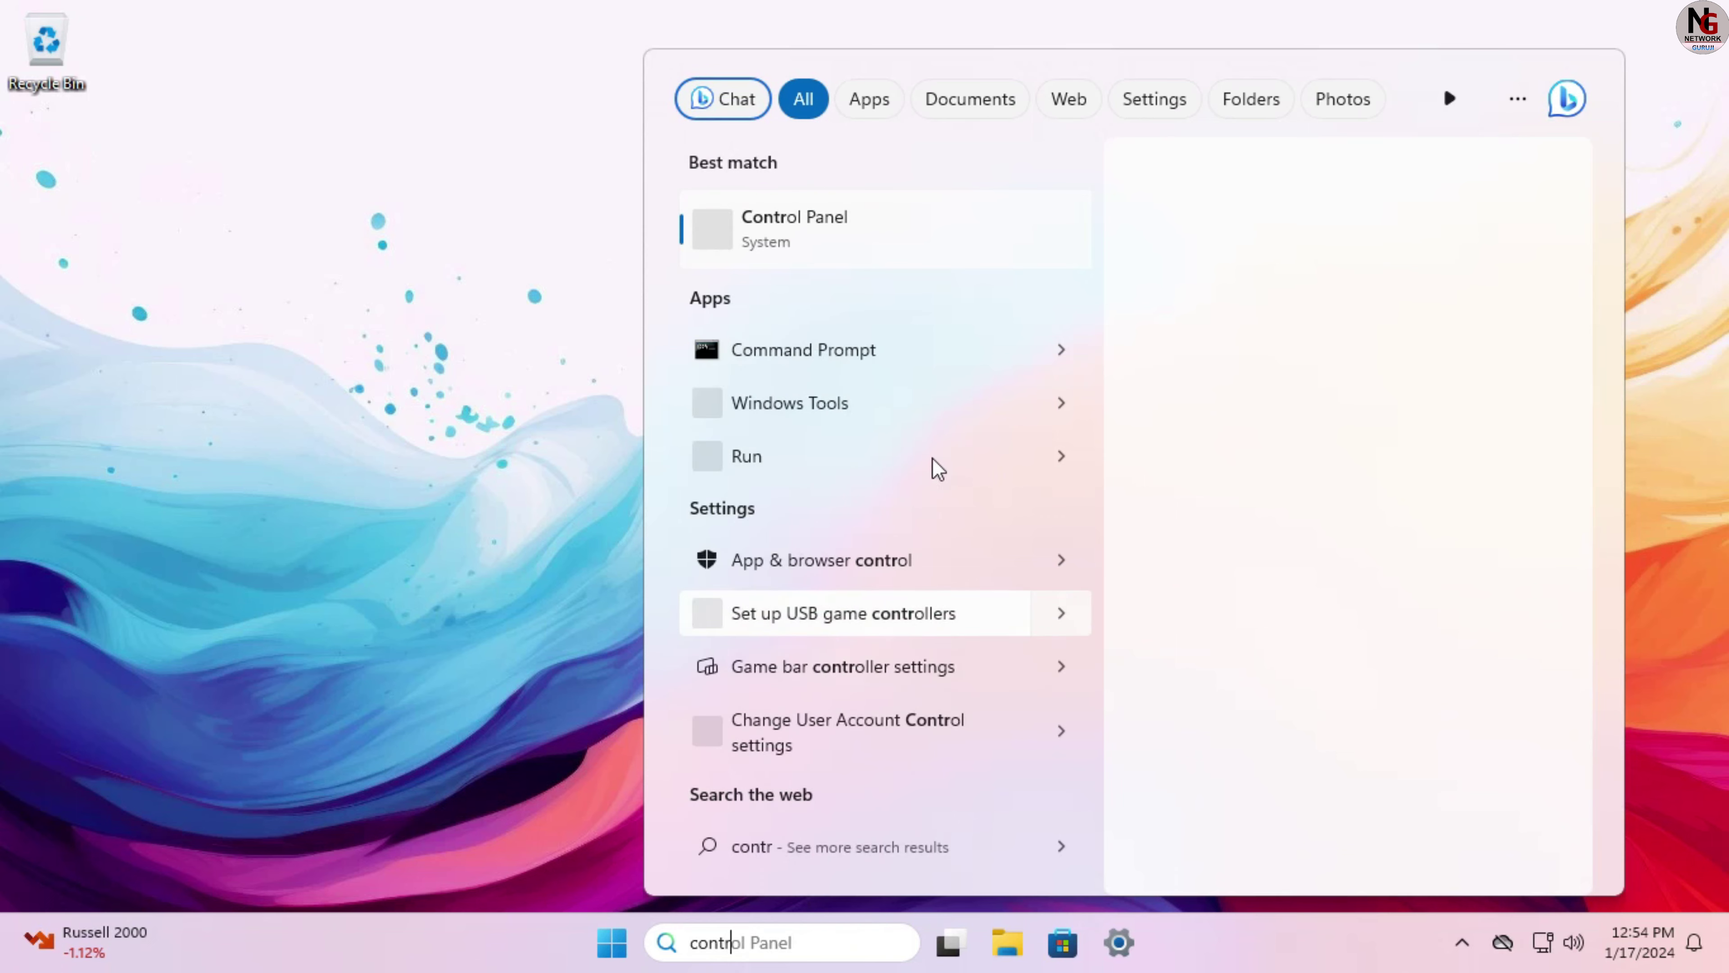
pyautogui.click(938, 223)
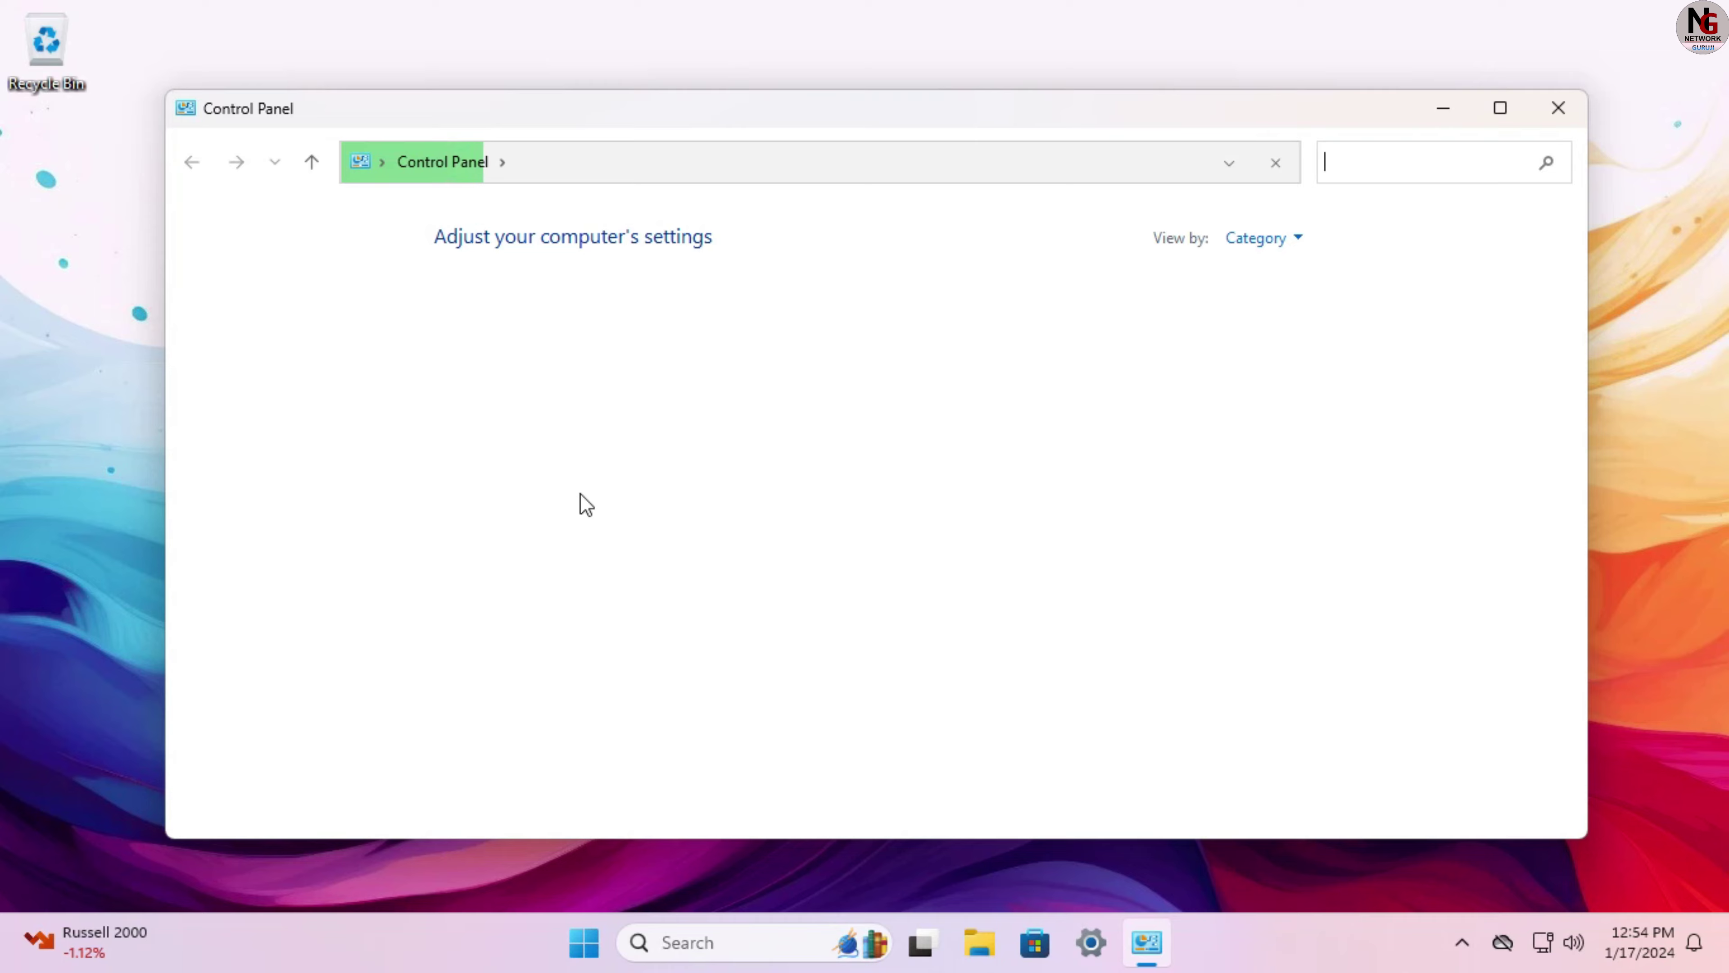
pyautogui.click(586, 587)
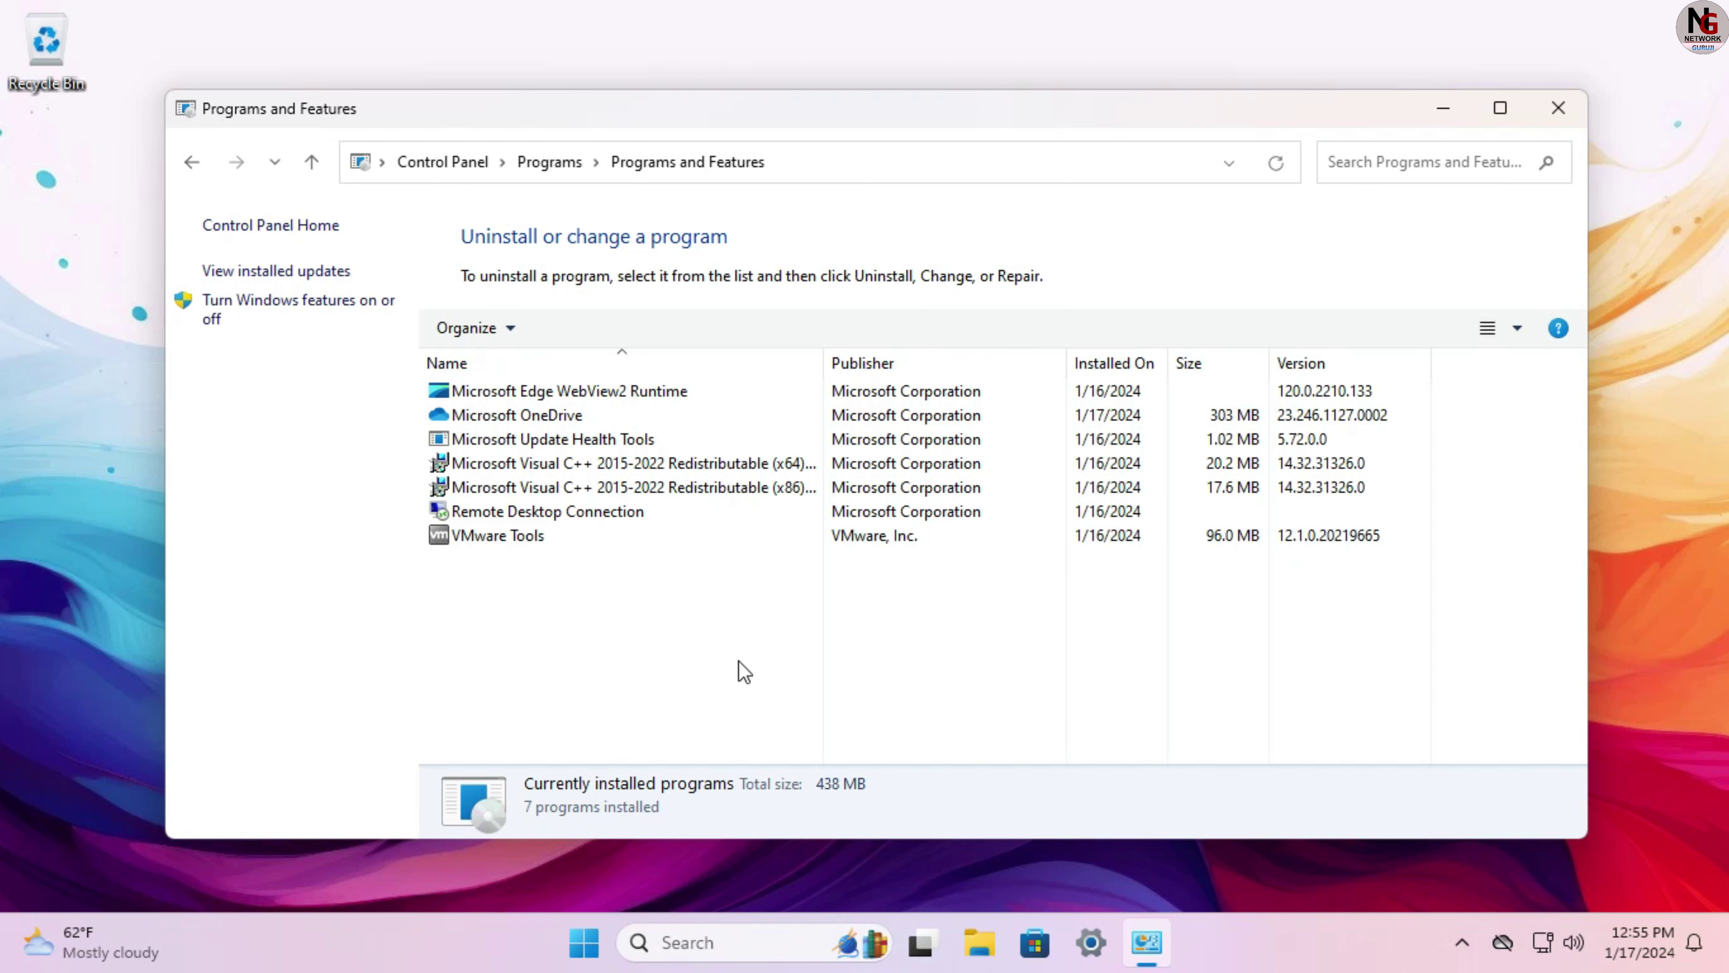
pyautogui.click(1558, 108)
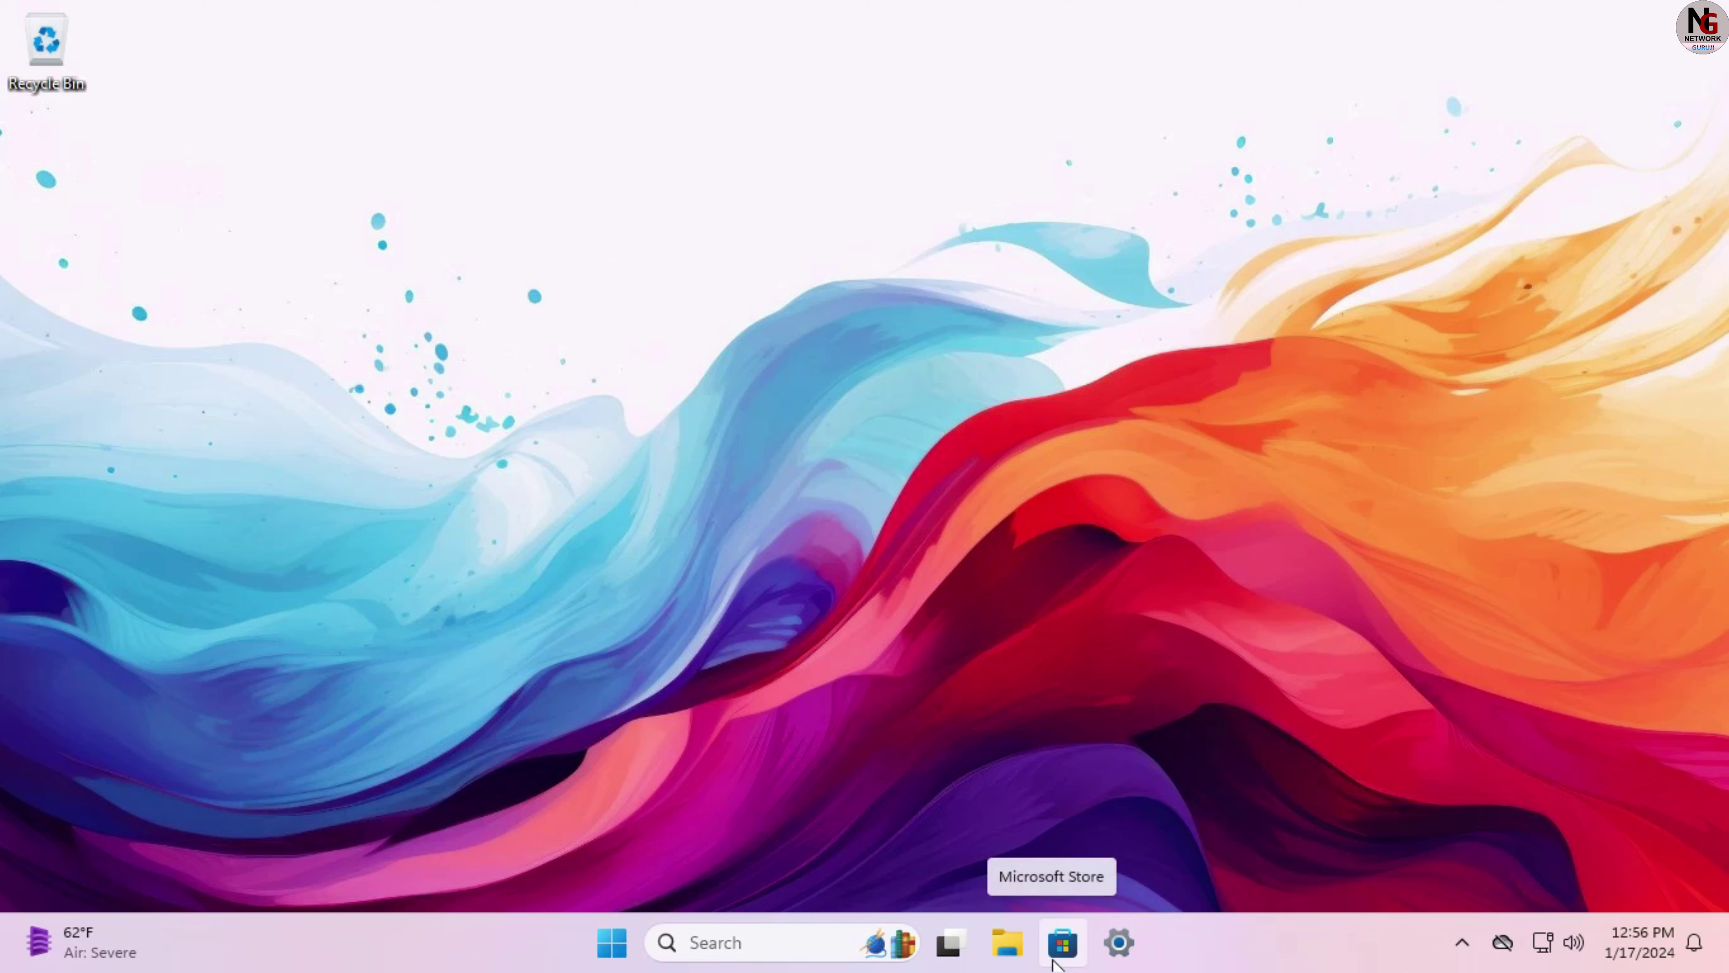
# Step: Search Microsoft Store for "edg" and install Microsoft Edge Browser
pyautogui.click(1062, 943)
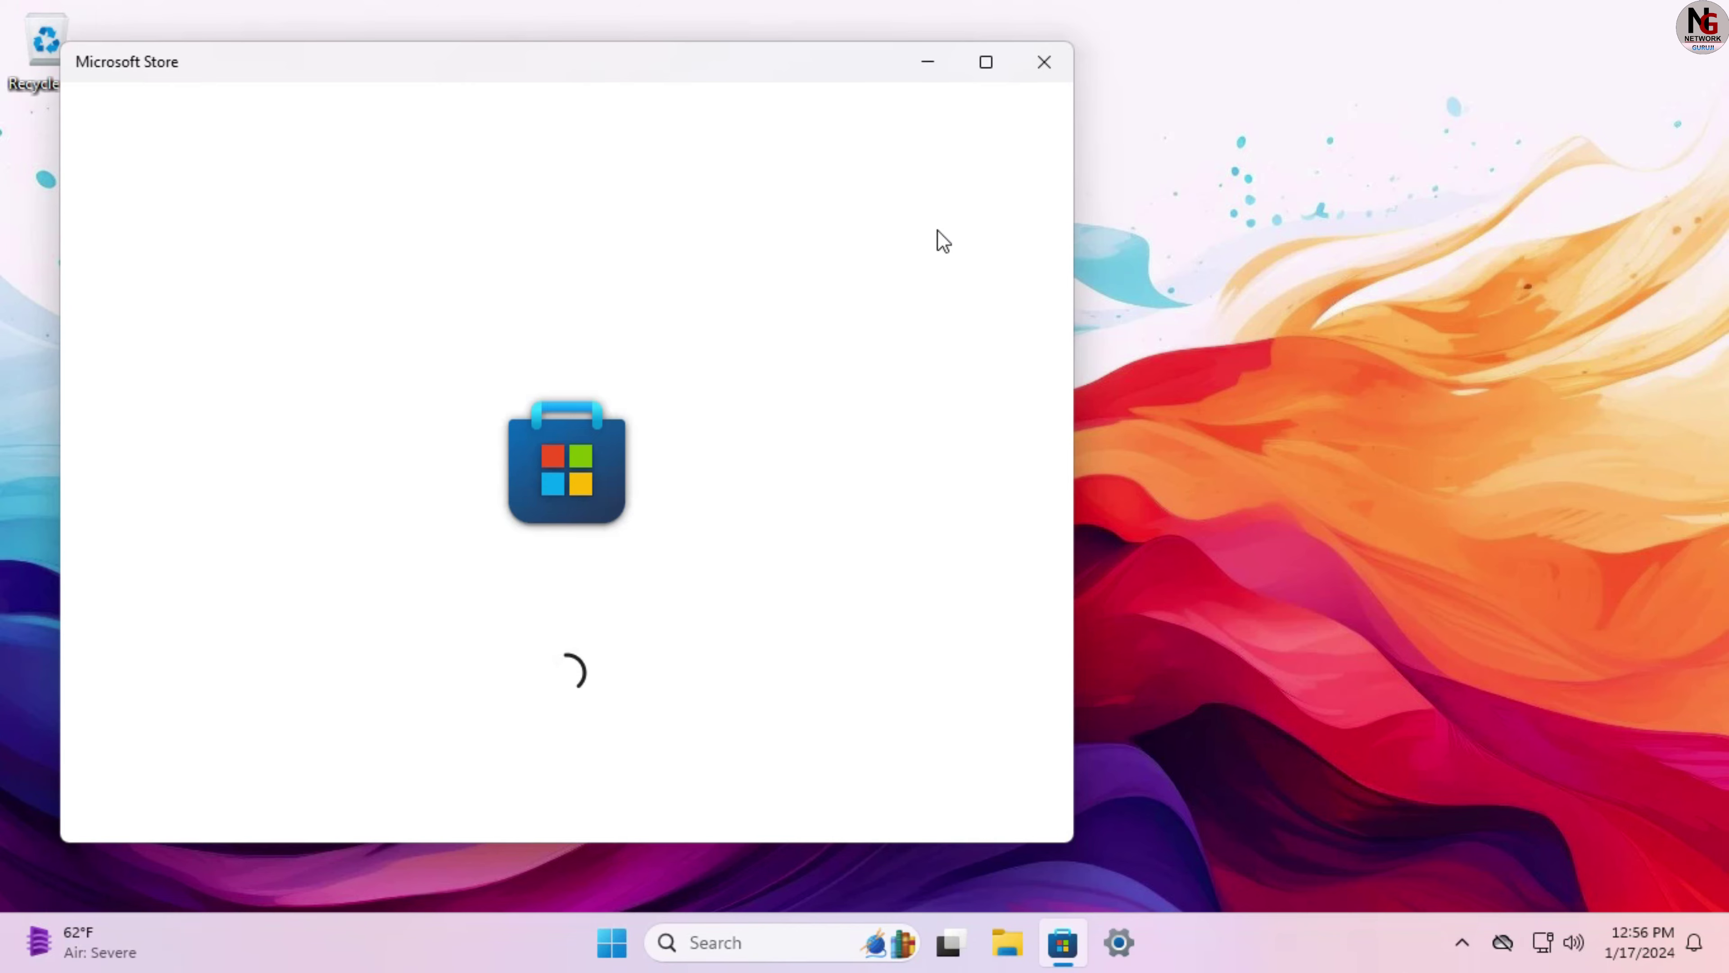
pyautogui.click(985, 63)
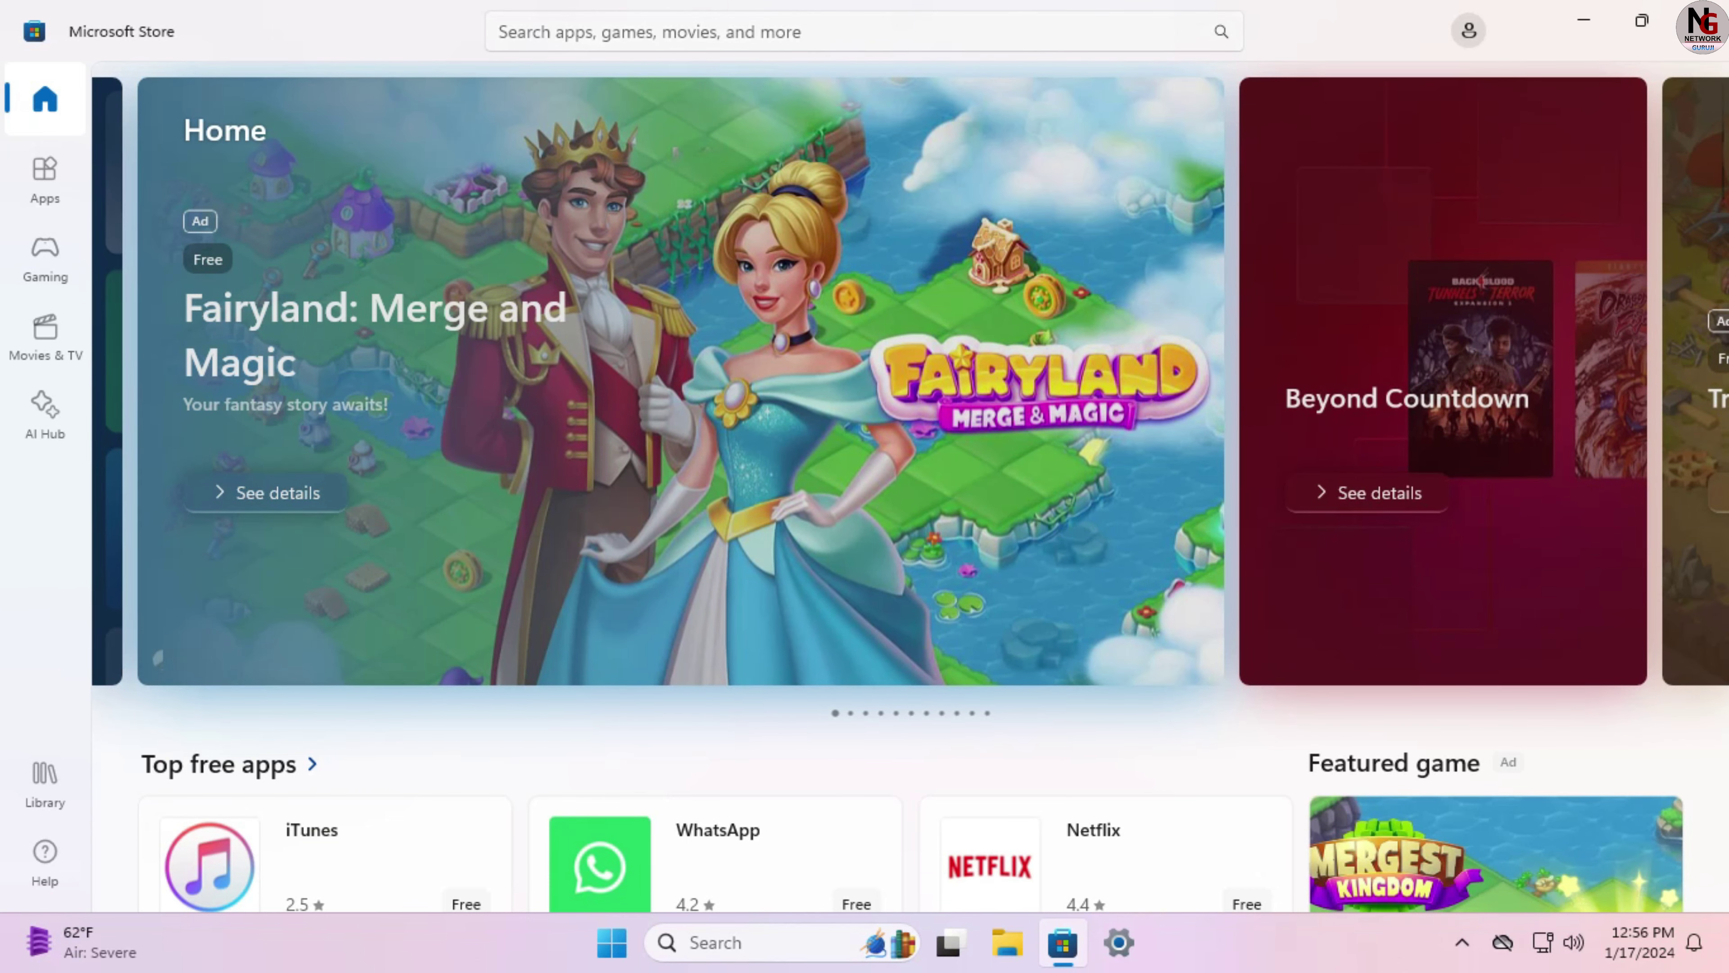
pyautogui.click(499, 32)
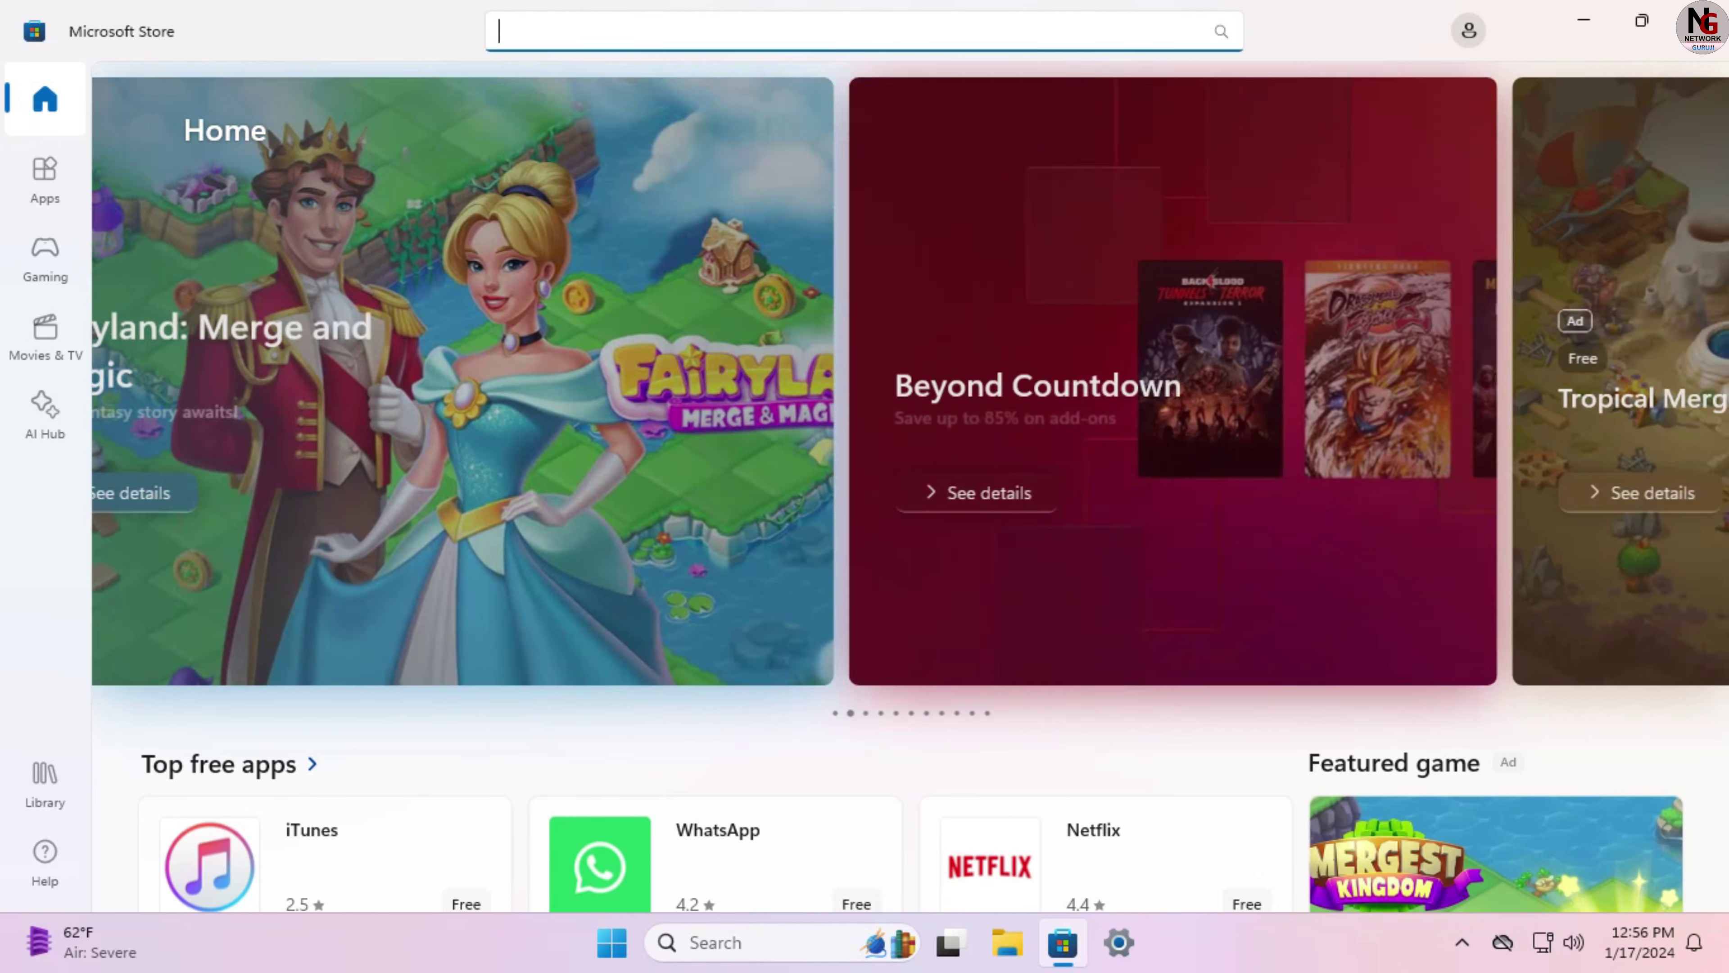
pyautogui.write('edg')
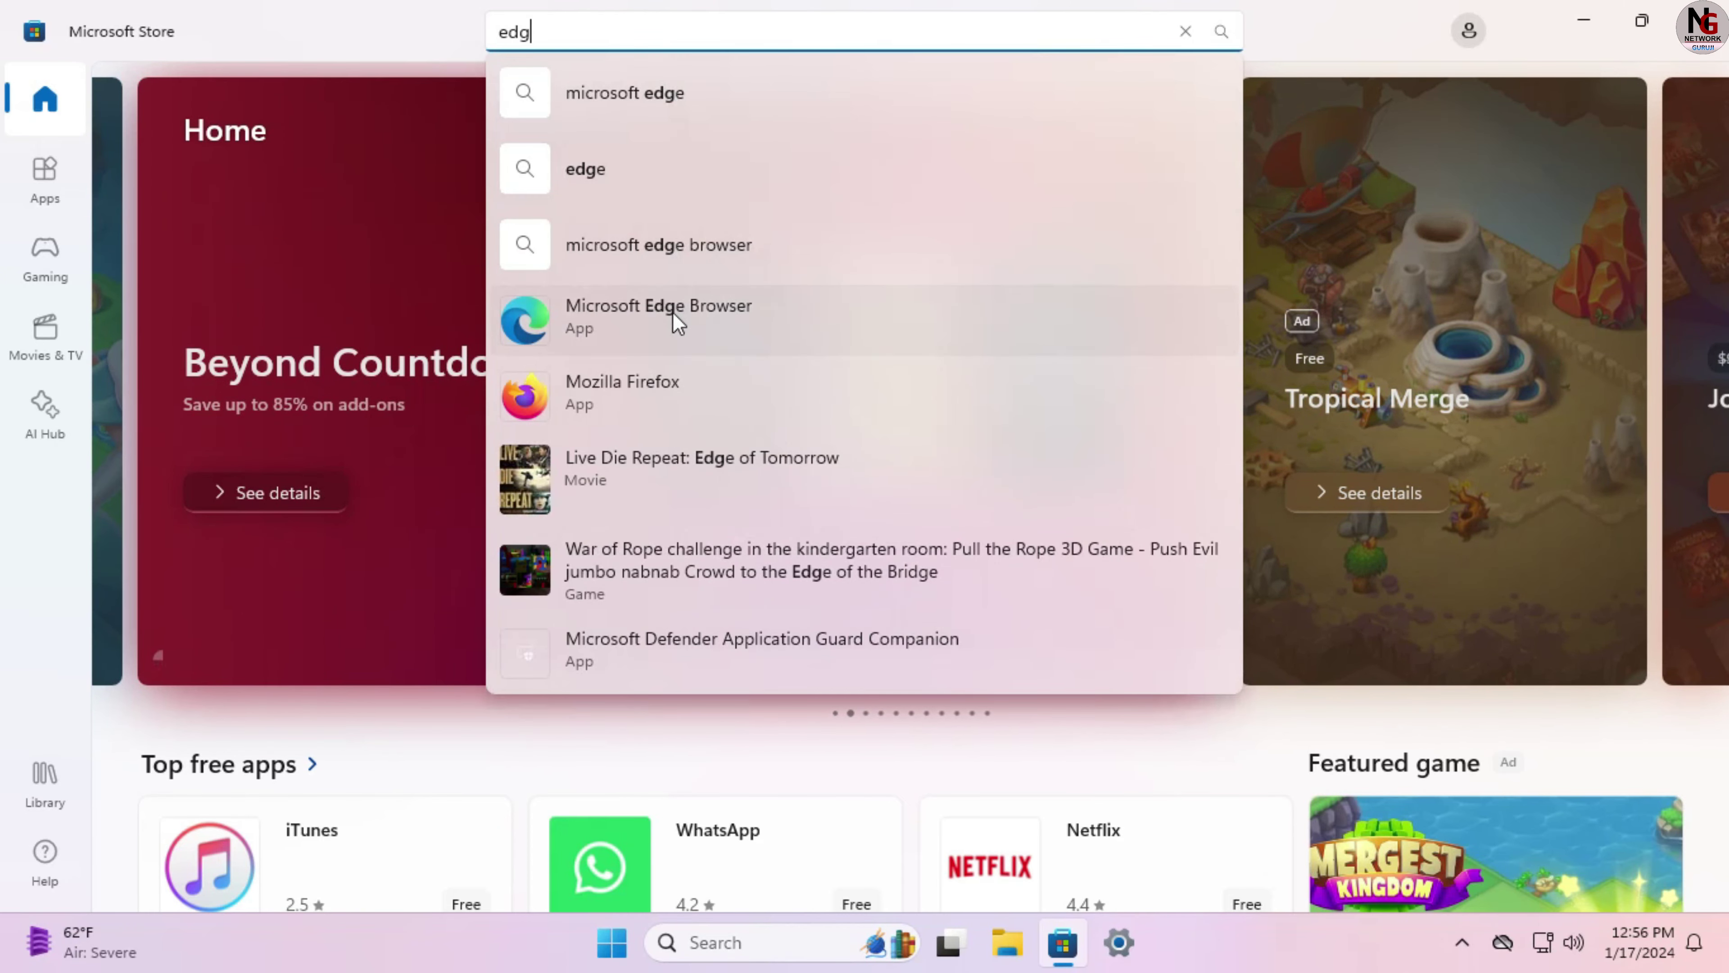
pyautogui.click(673, 314)
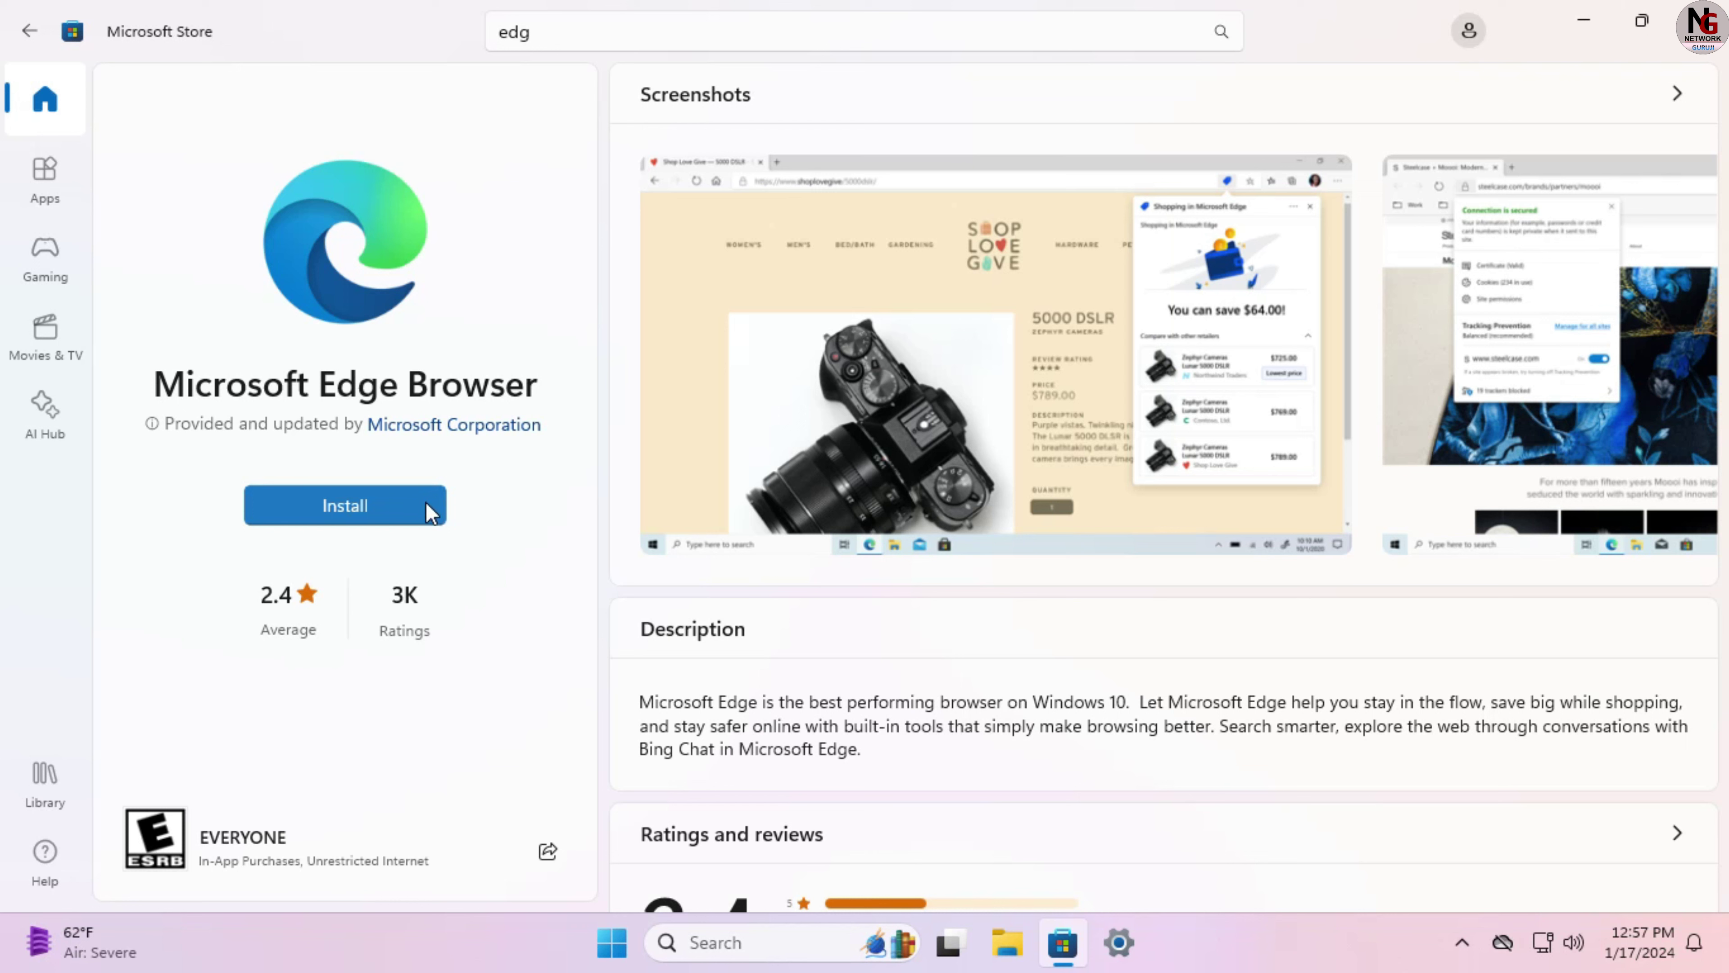
pyautogui.click(405, 515)
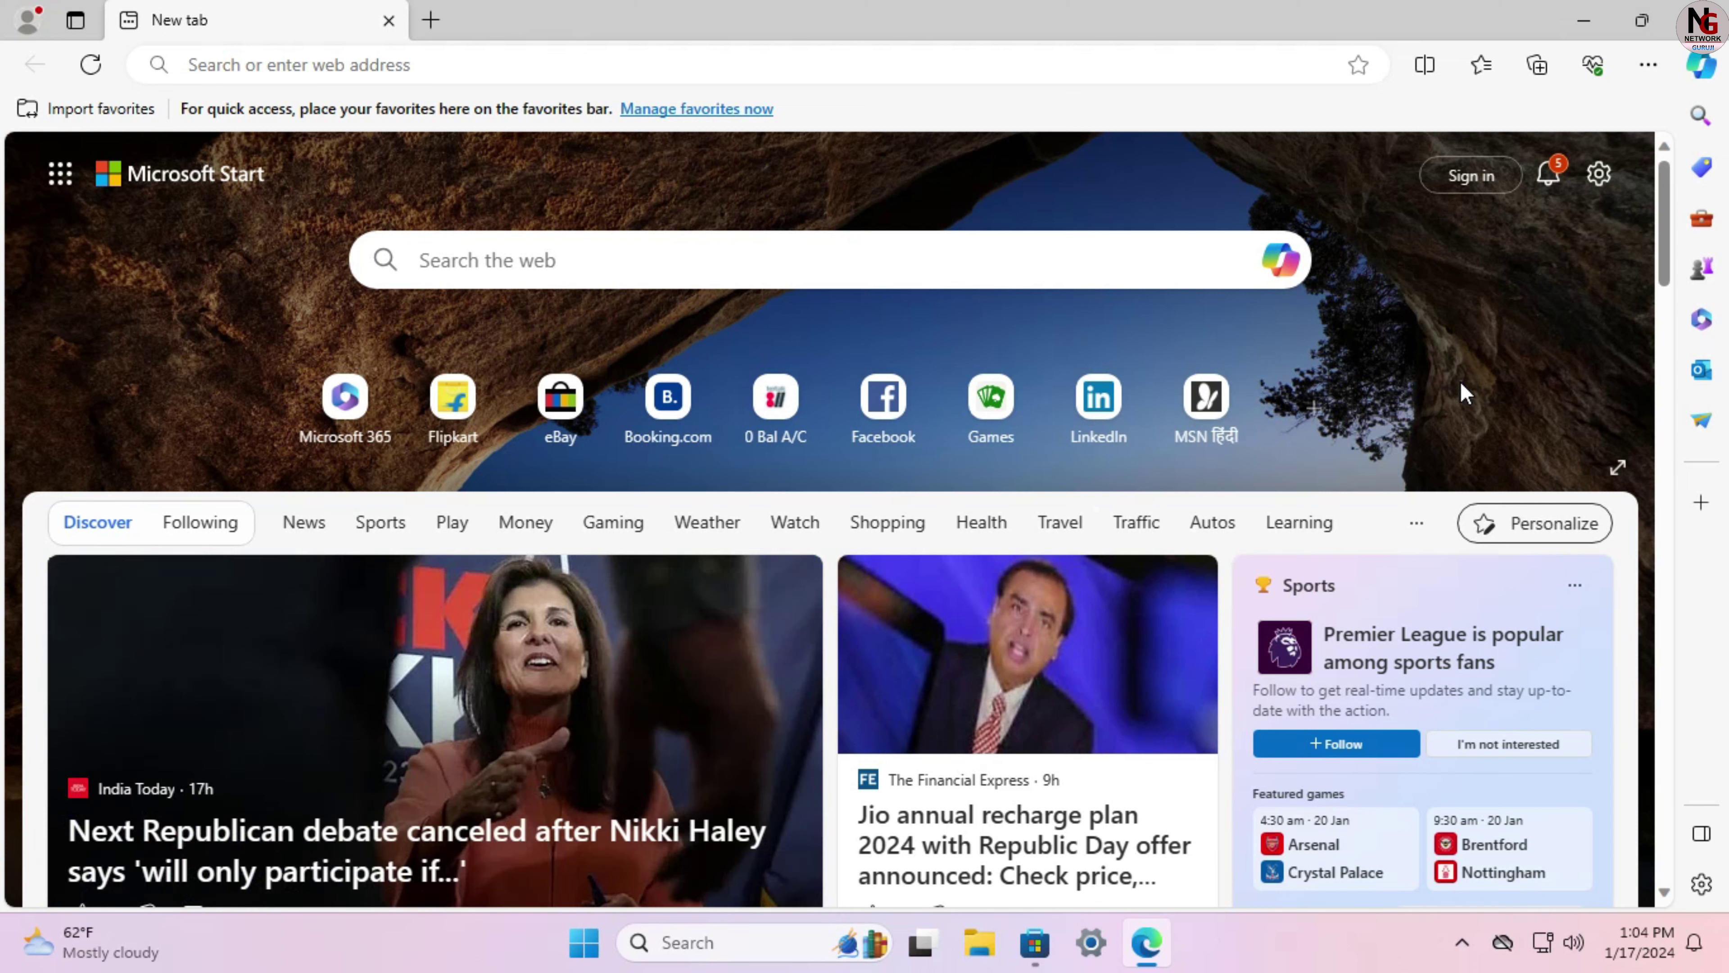
# Step: Test the reinstalled Edge by loading Facebook from its new tab page, then minimize Edge and close Microsoft Store
pyautogui.click(881, 409)
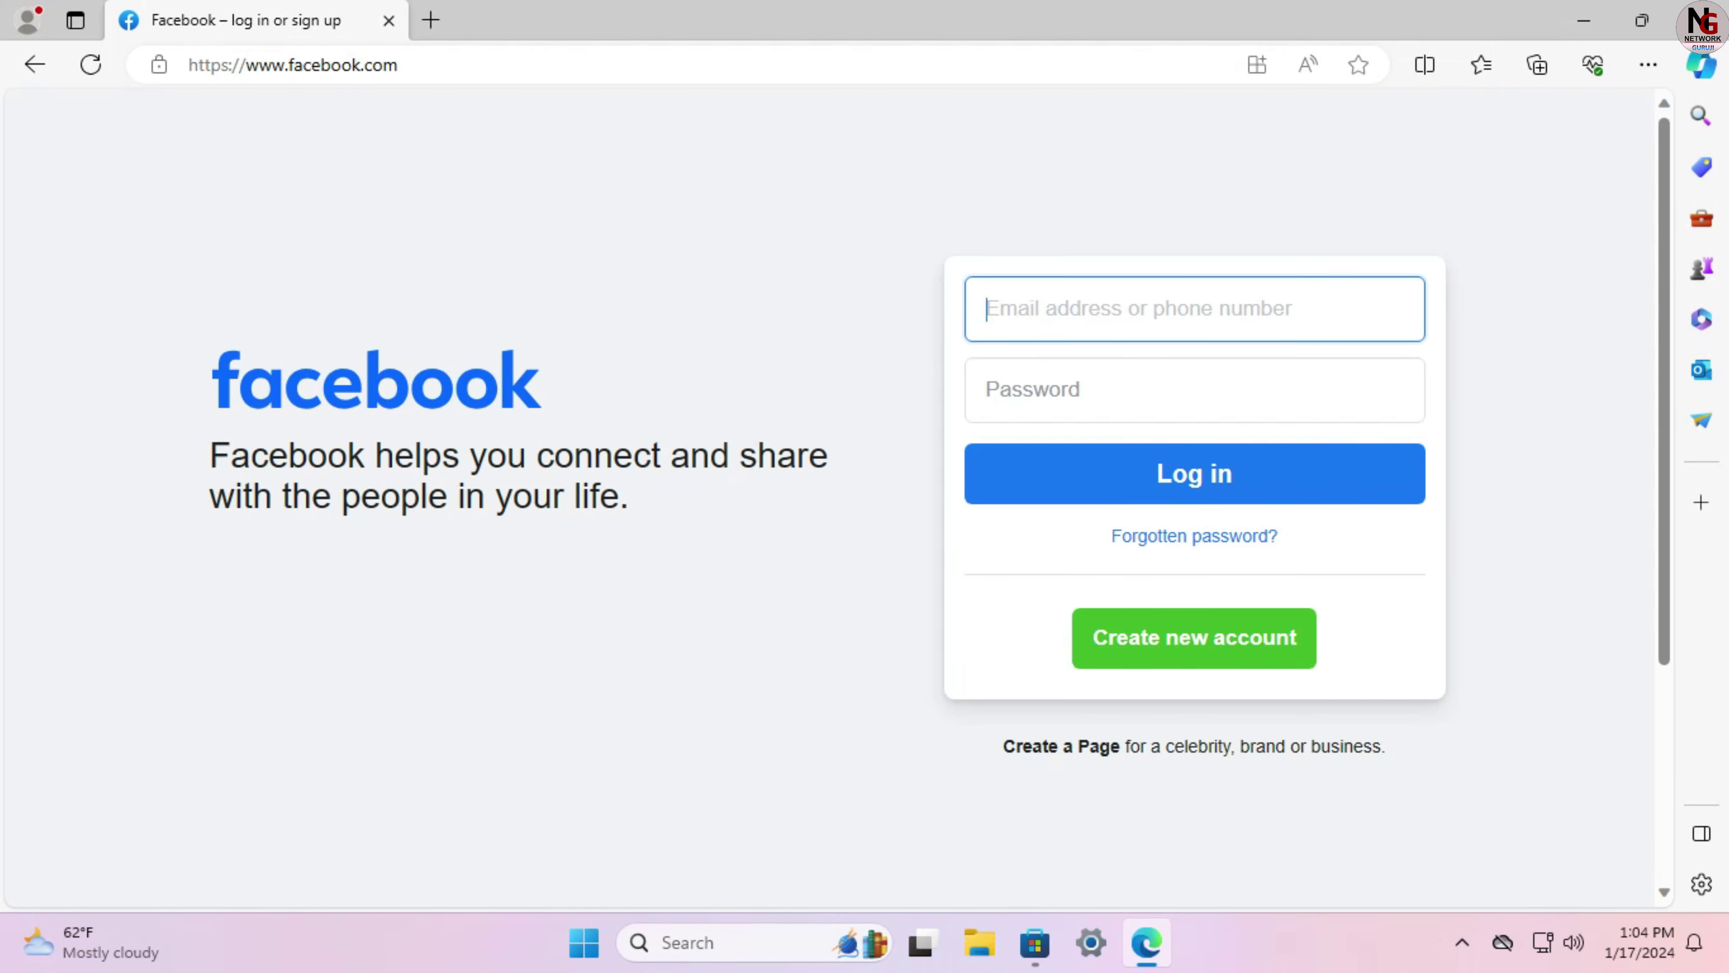
pyautogui.click(1584, 20)
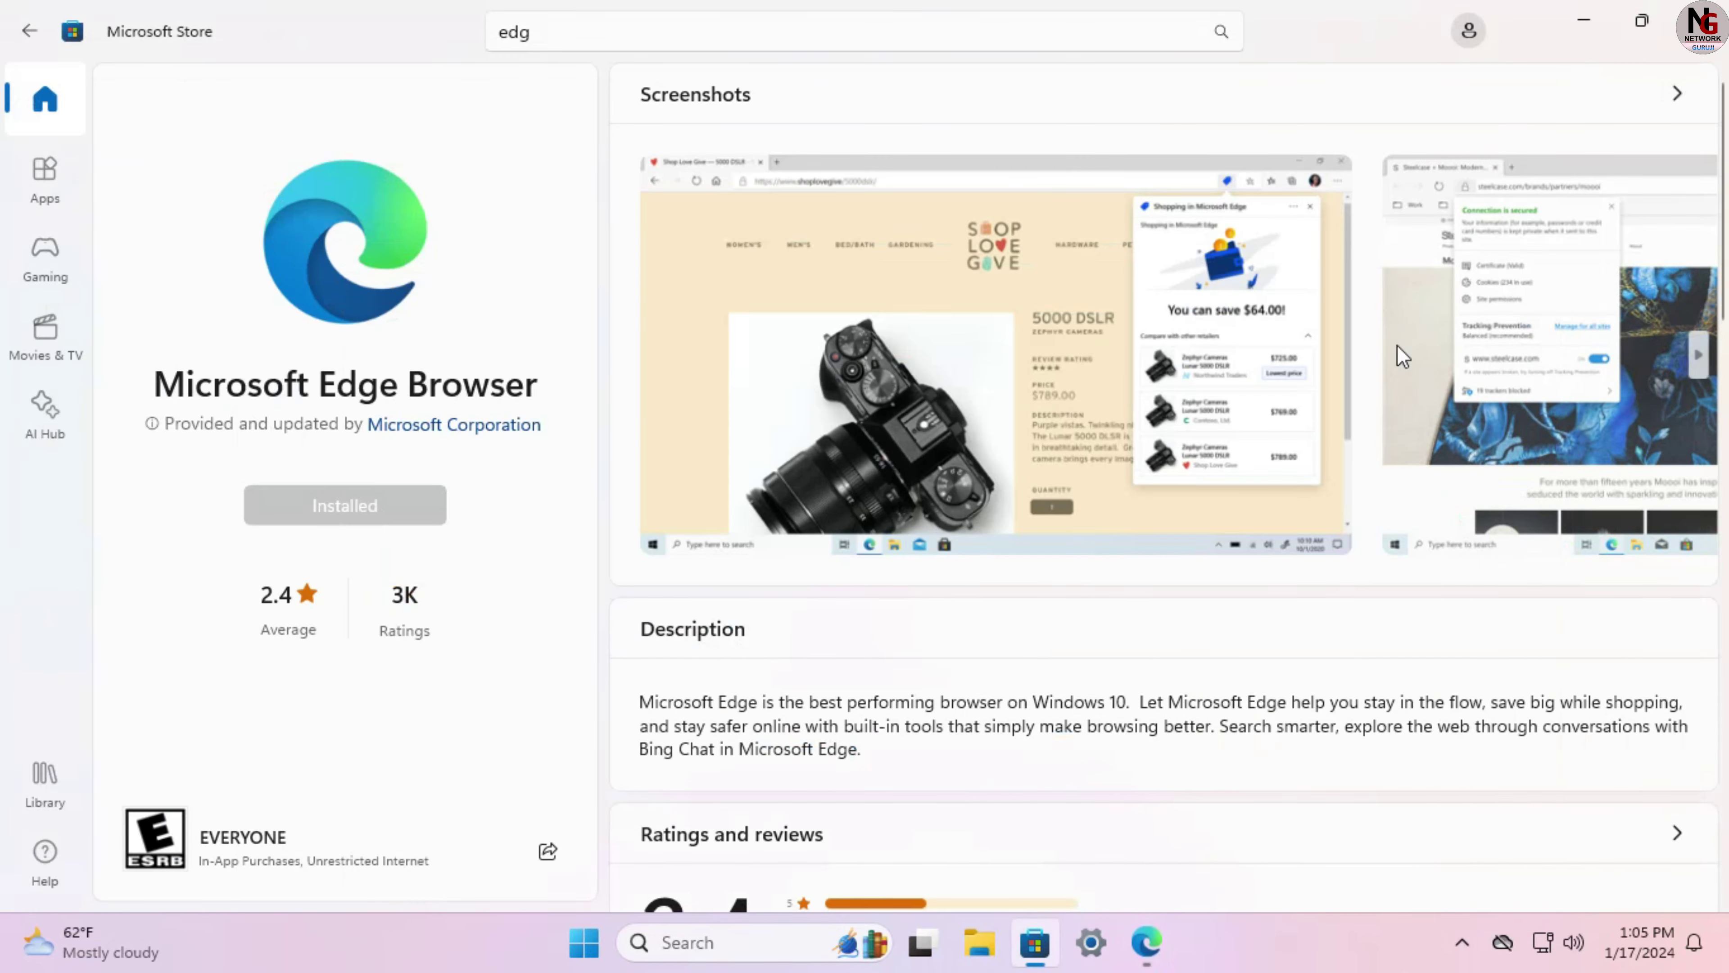
pyautogui.click(1689, 45)
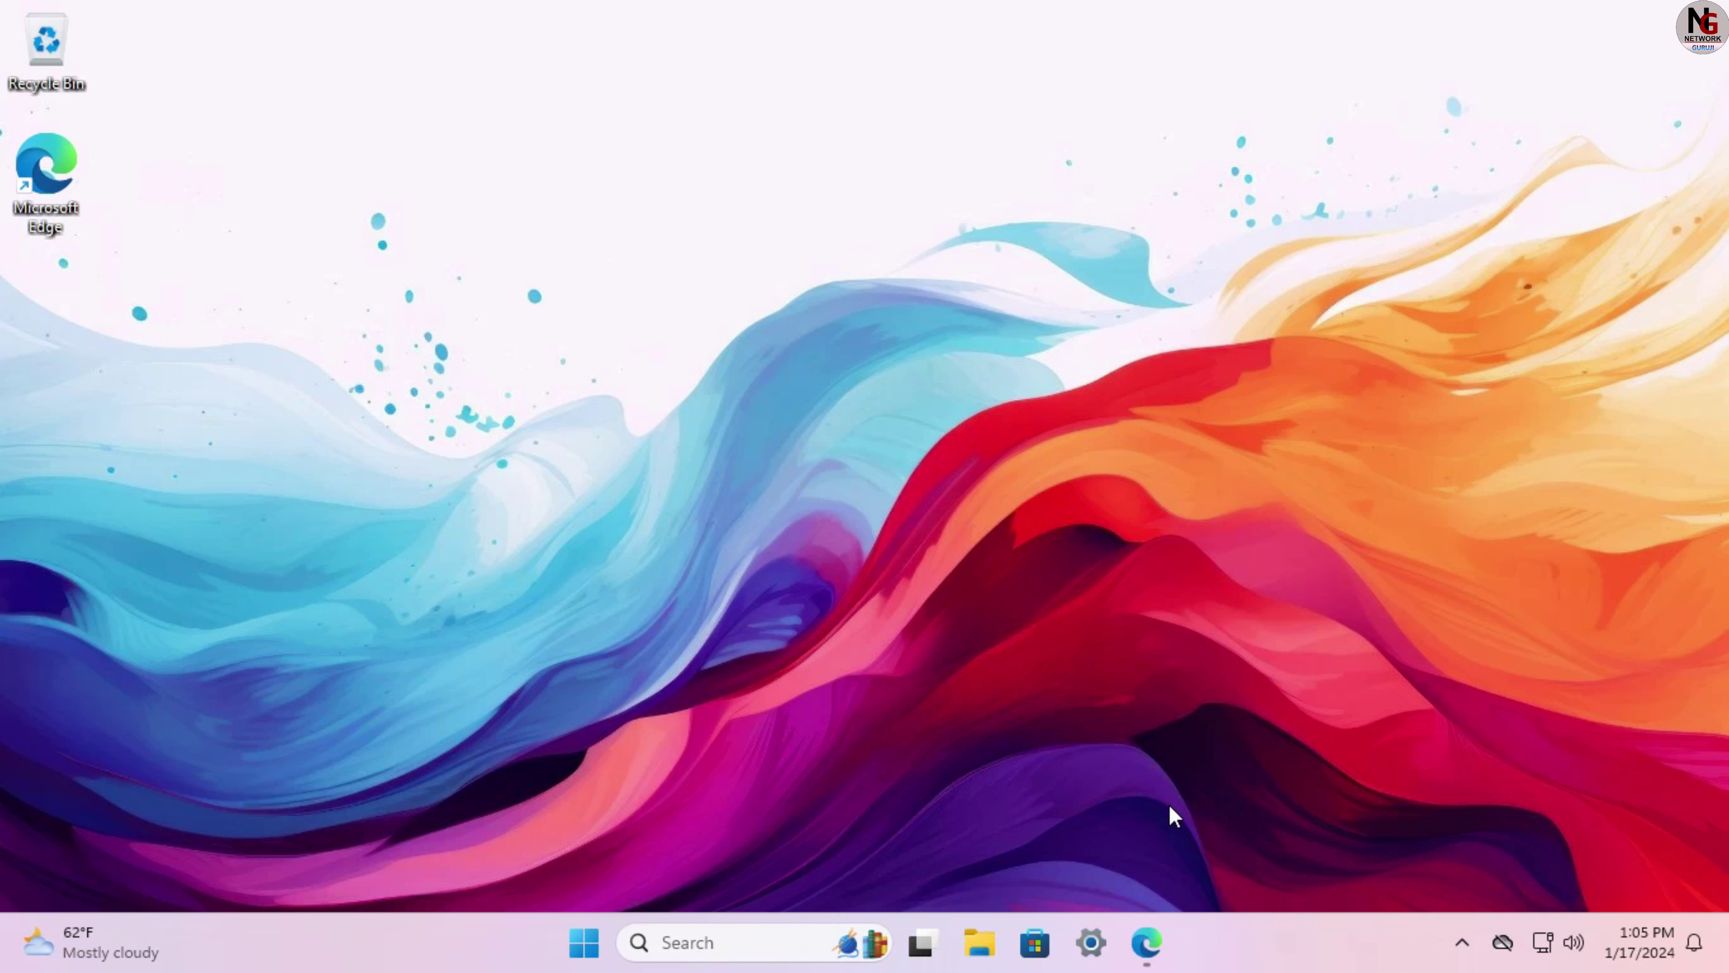
# Step: Restore the Edge window and search the web for "edge browser download" in a new tab
pyautogui.click(1148, 954)
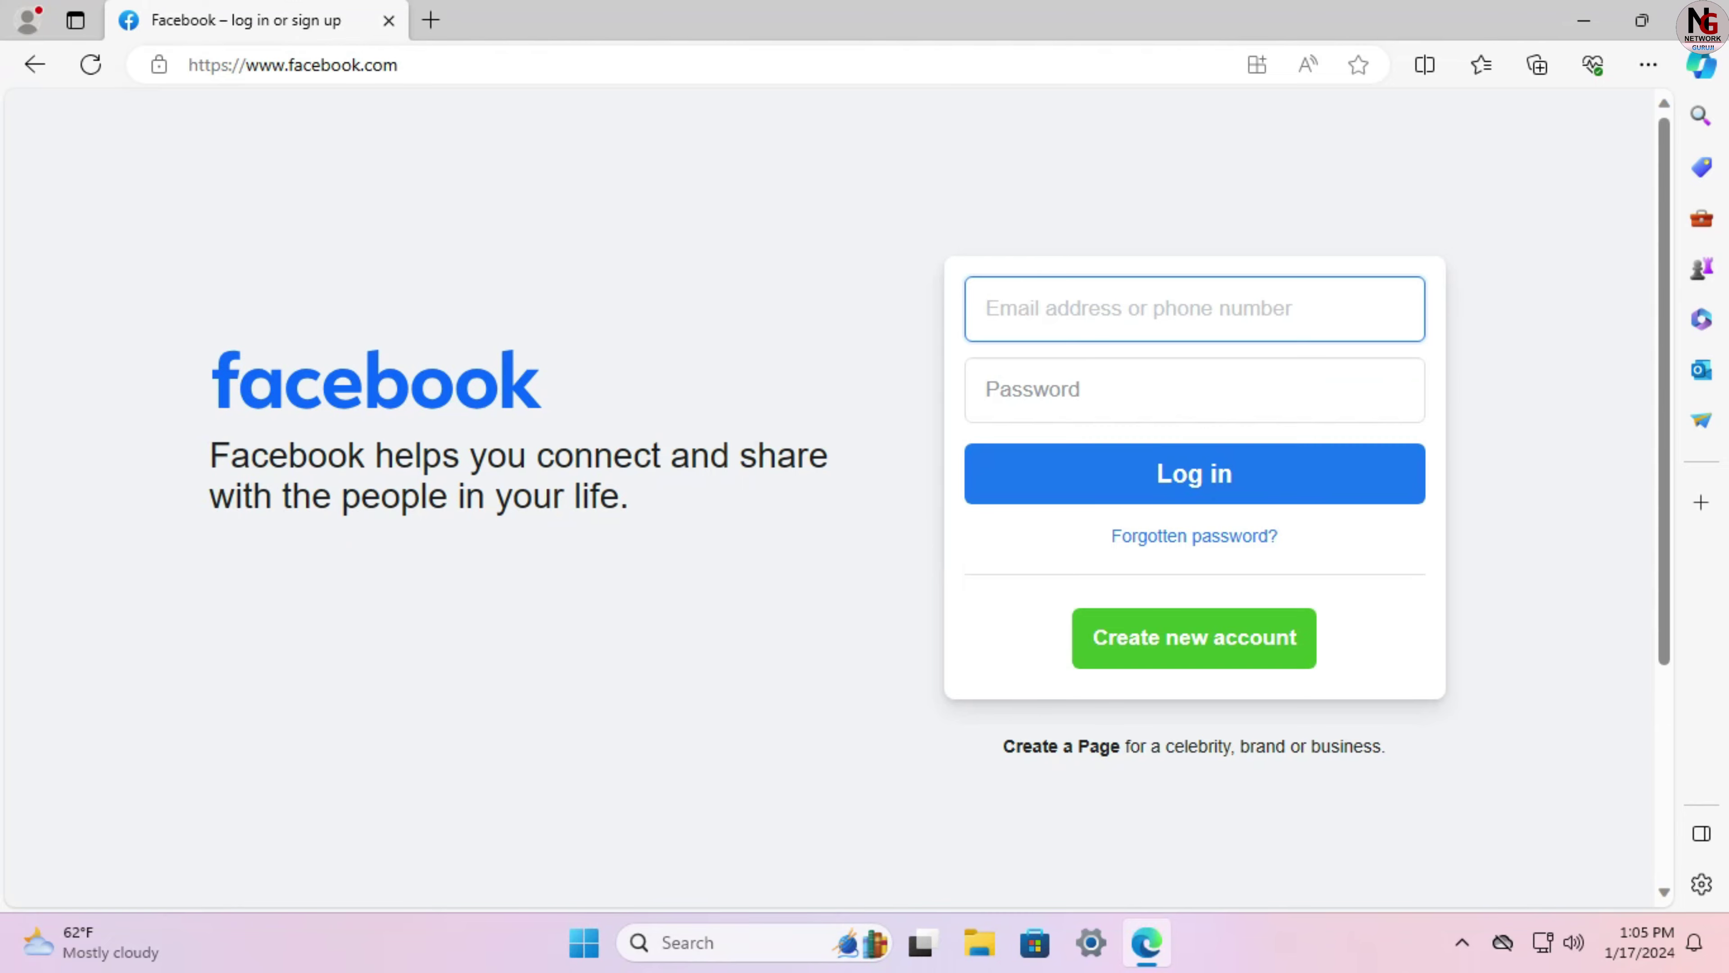
pyautogui.click(430, 24)
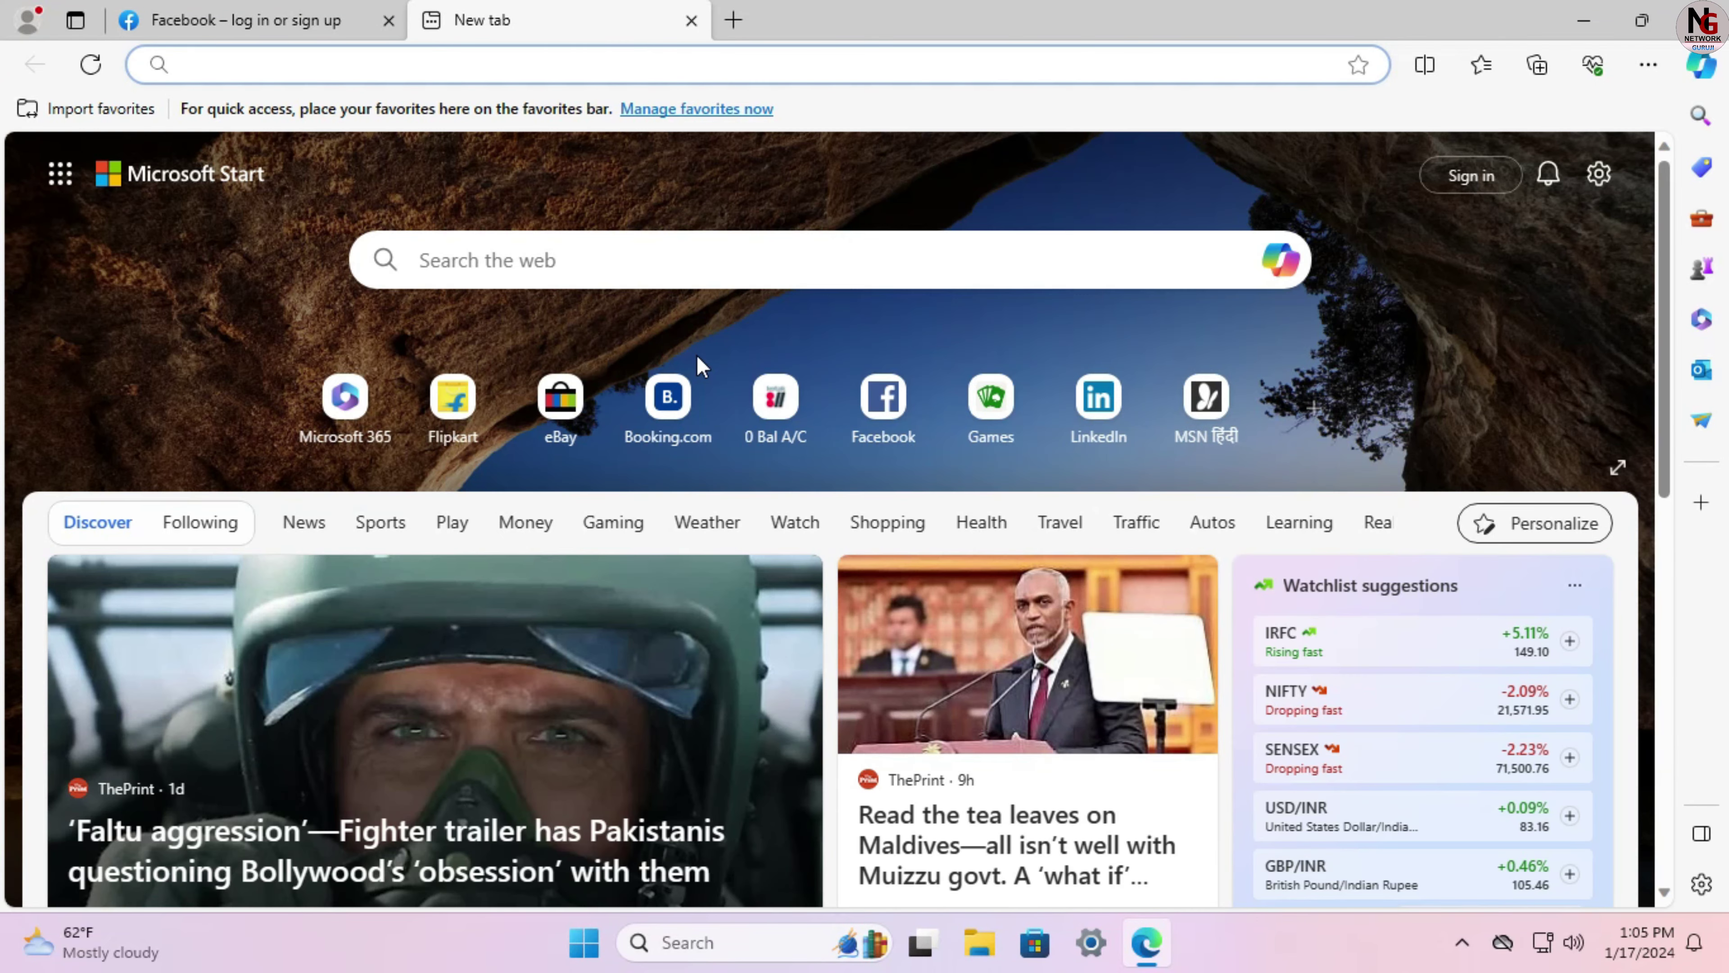
pyautogui.click(670, 262)
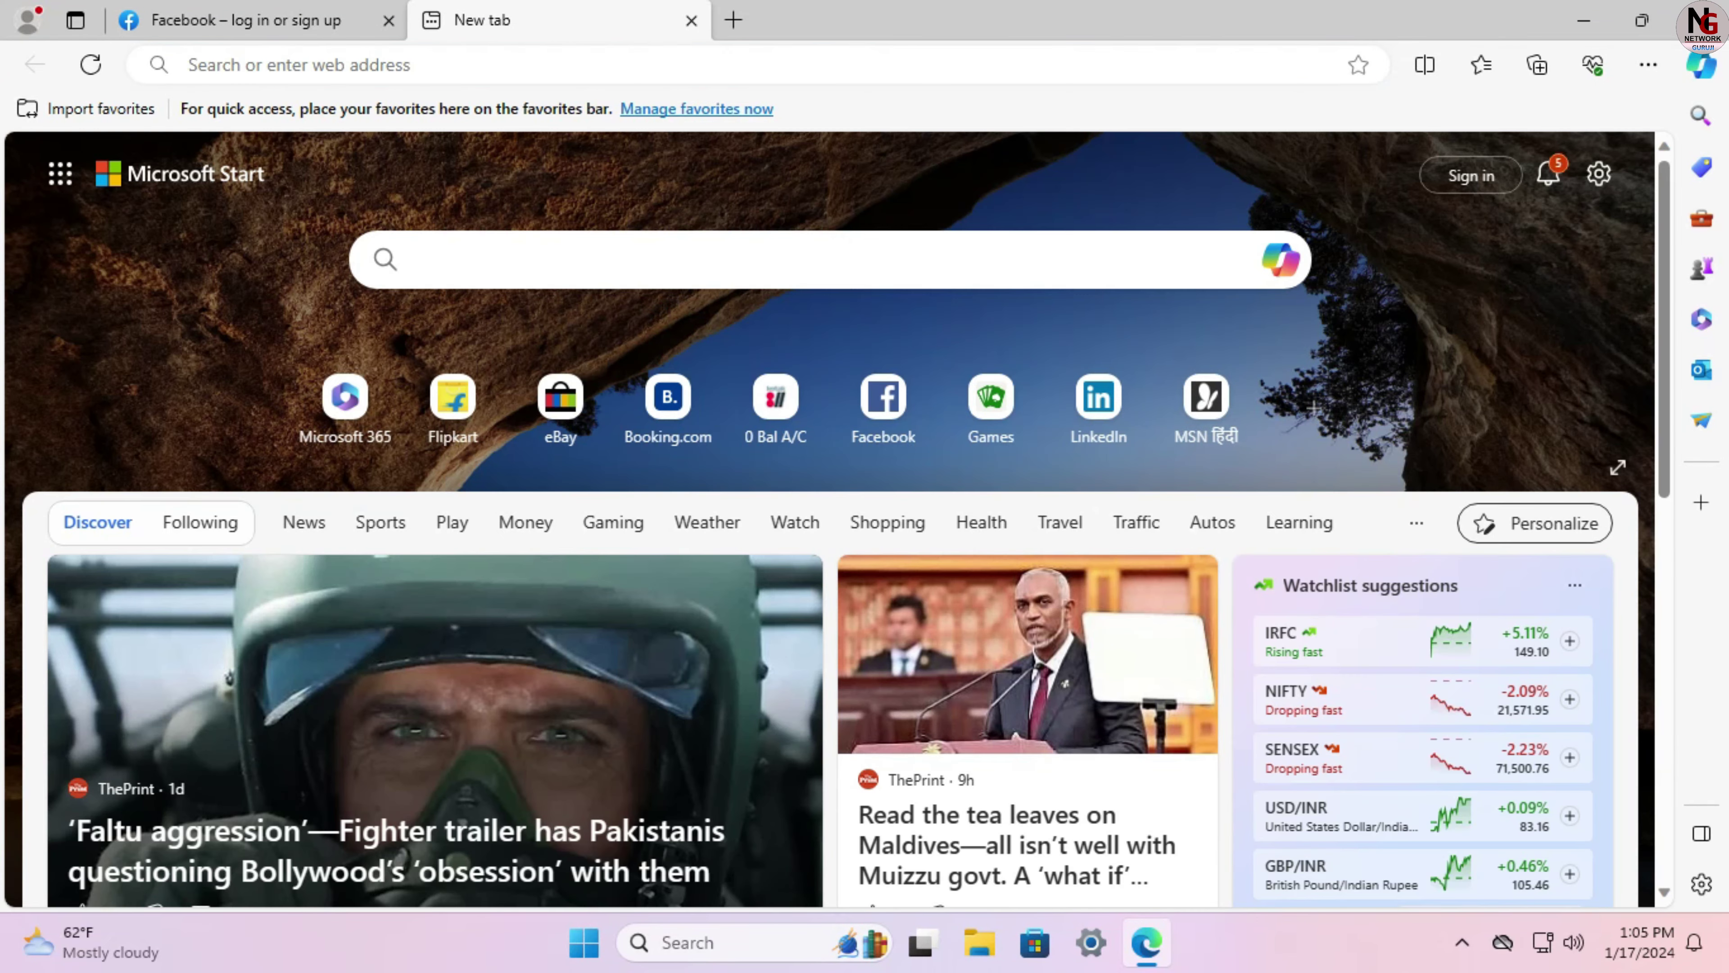
pyautogui.write('edge ')
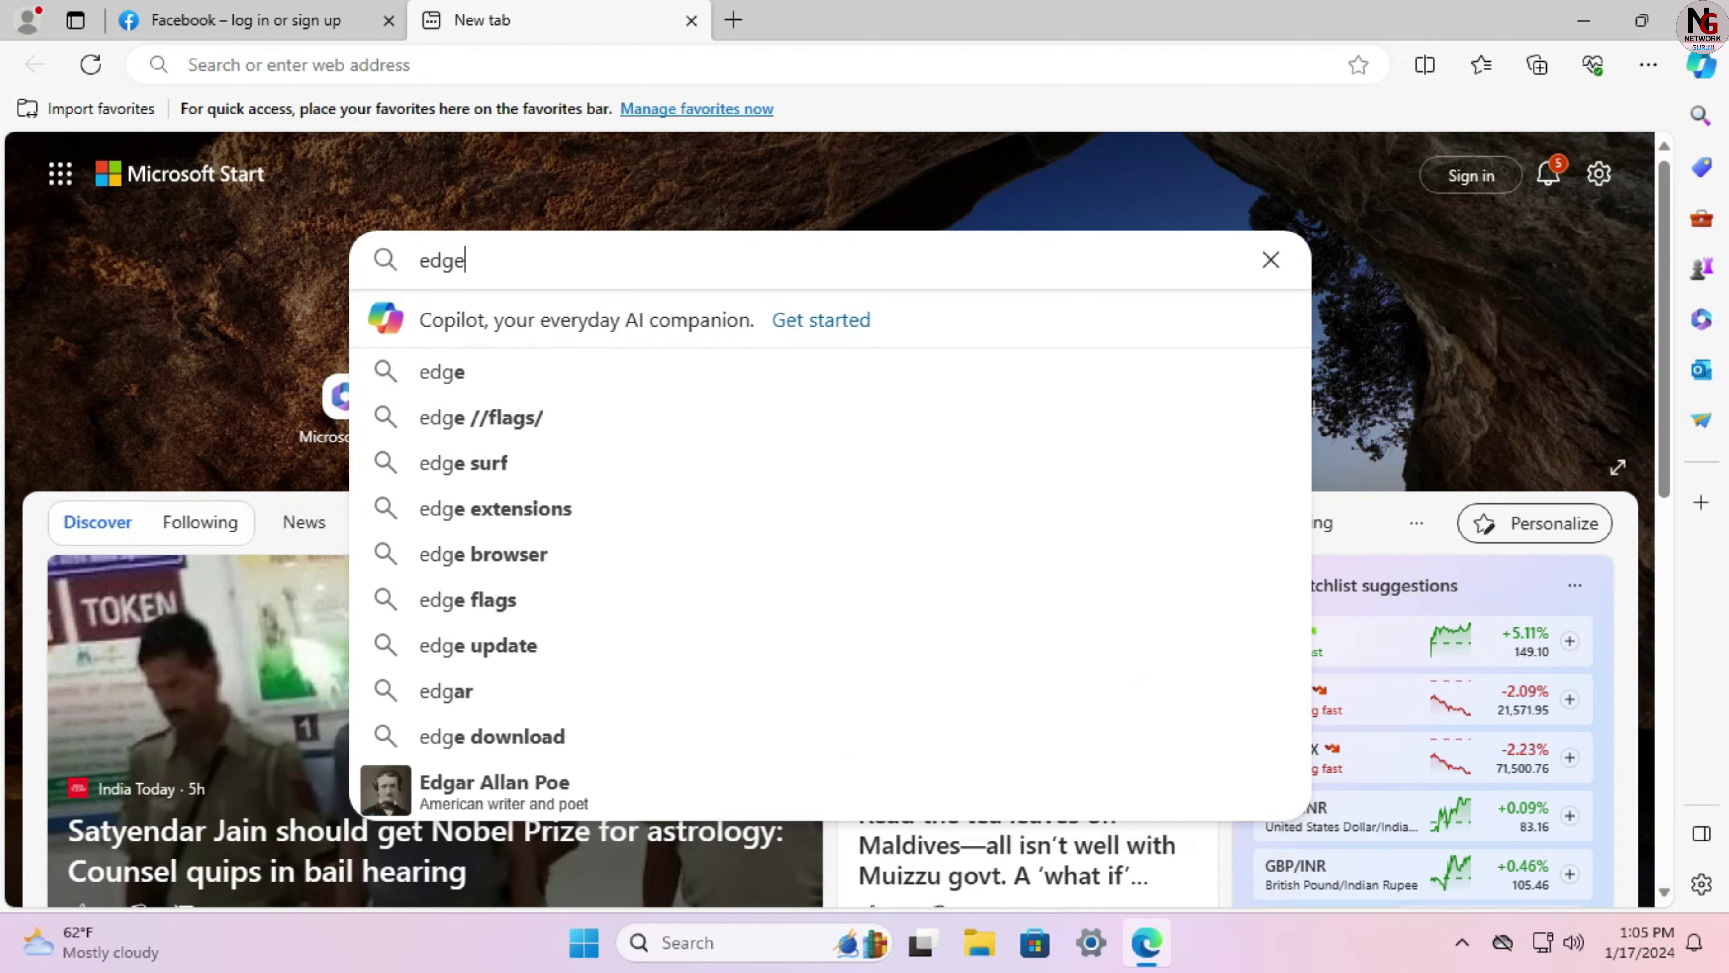
pyautogui.write('b')
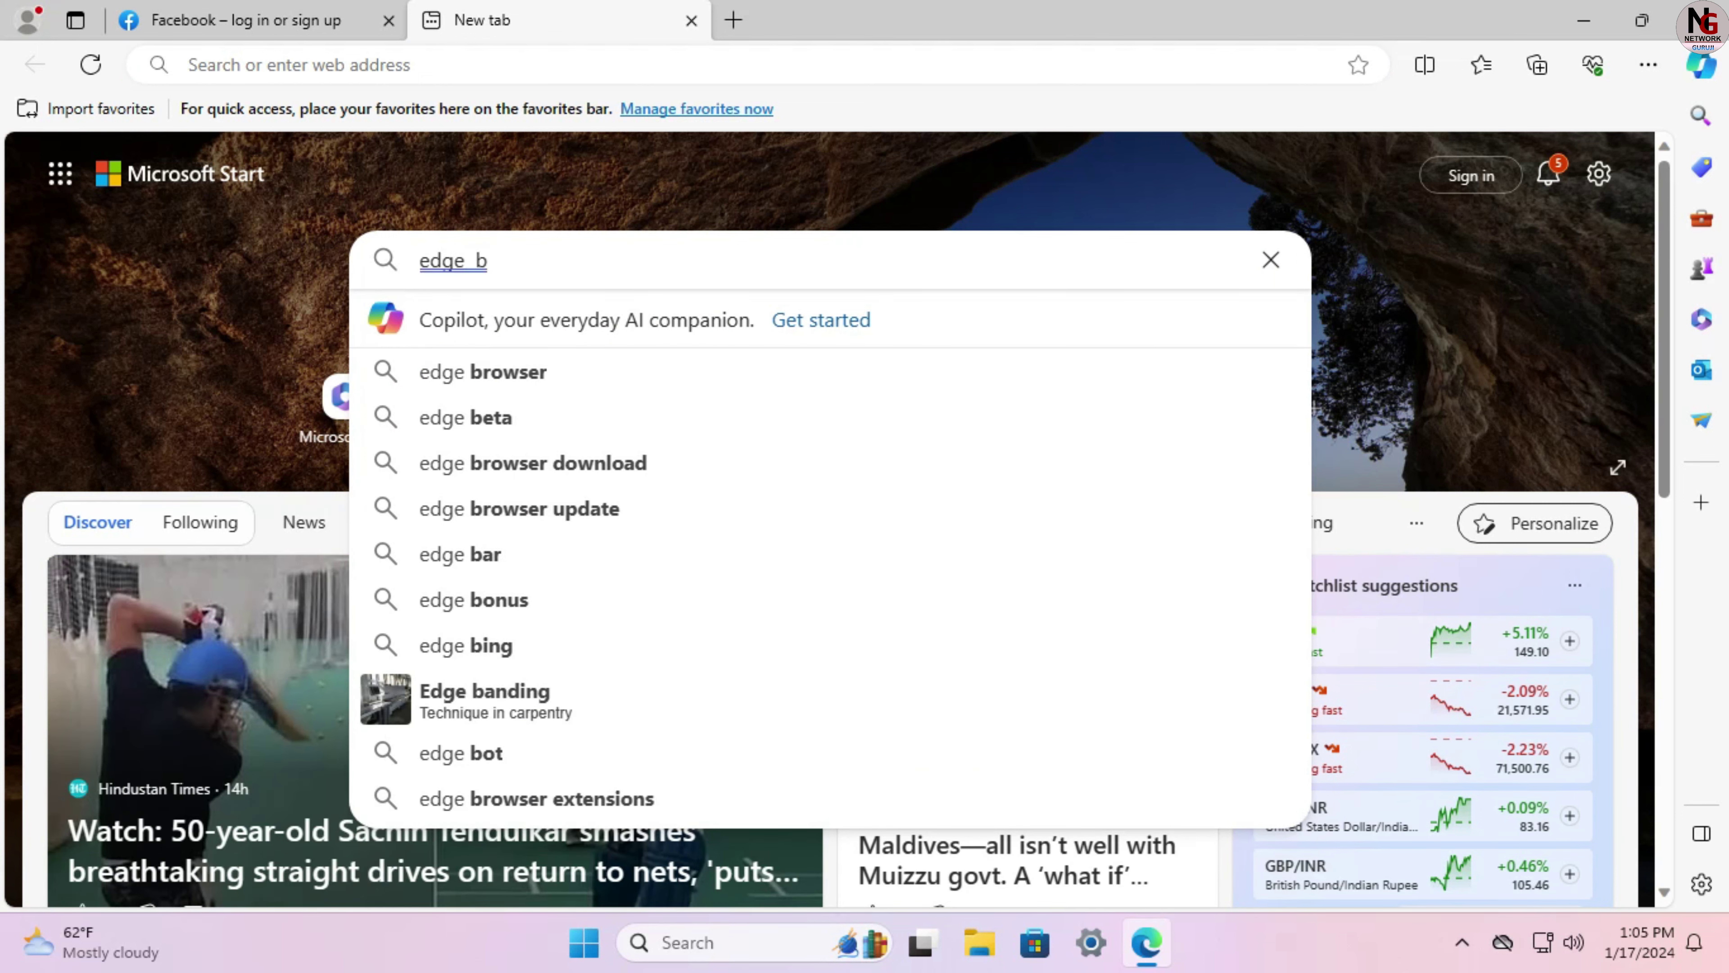
pyautogui.press('Down')
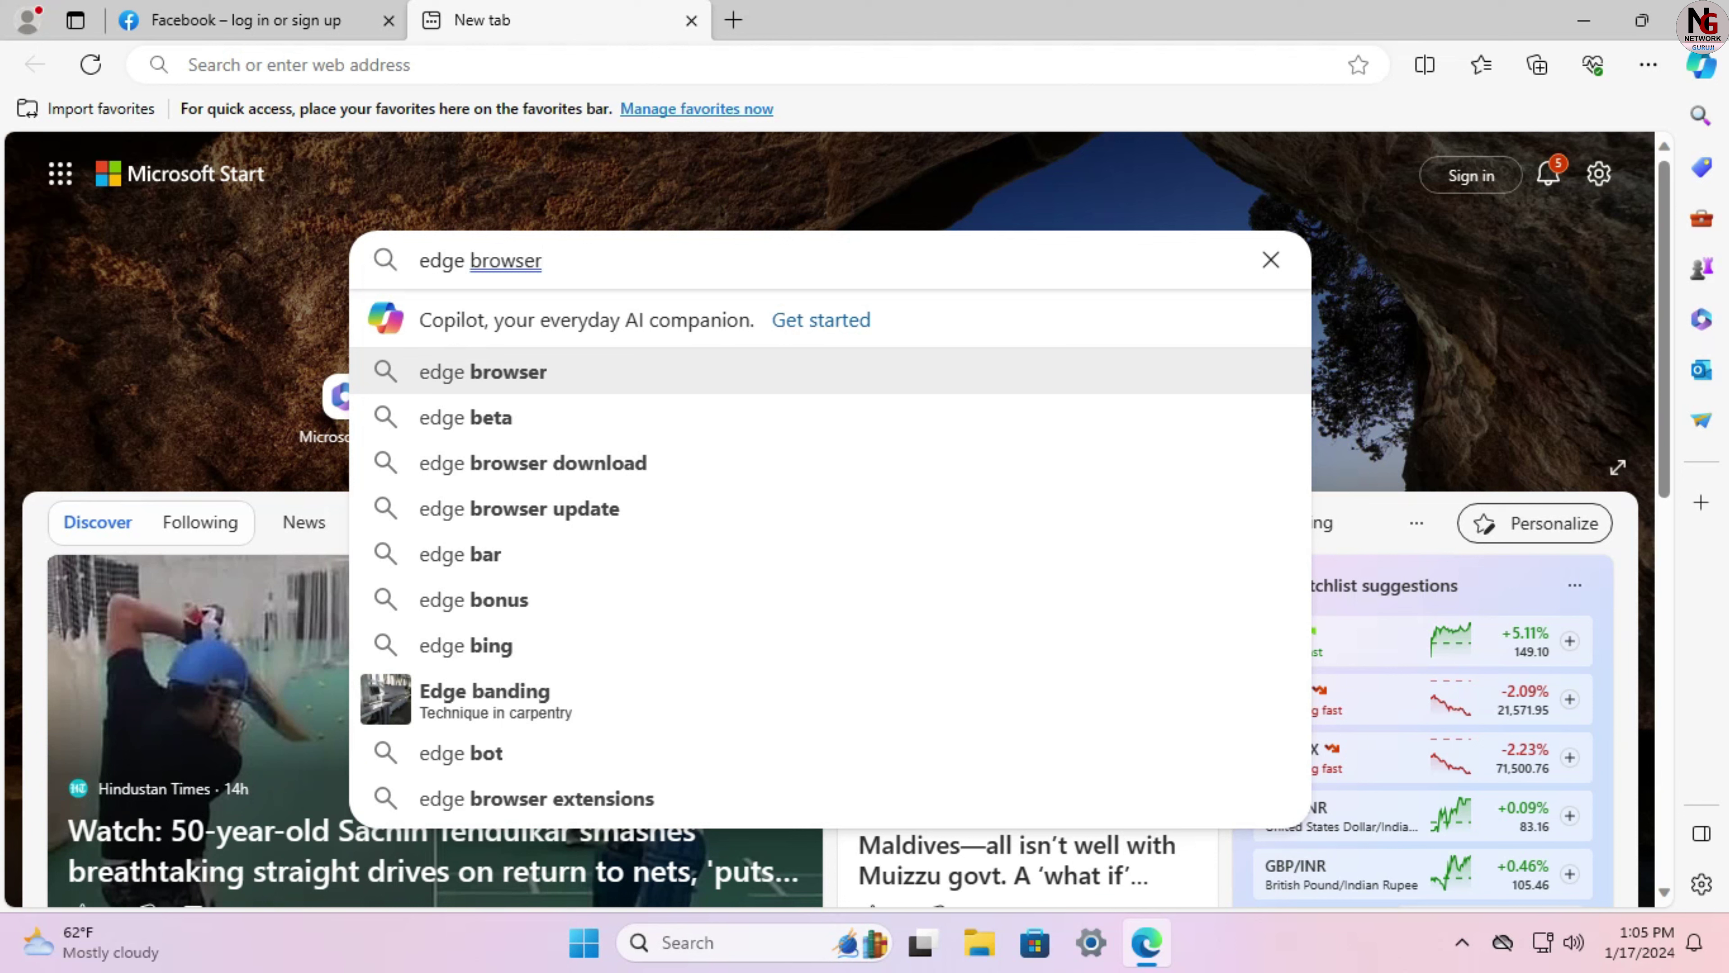
pyautogui.press('Down')
pyautogui.press('Down')
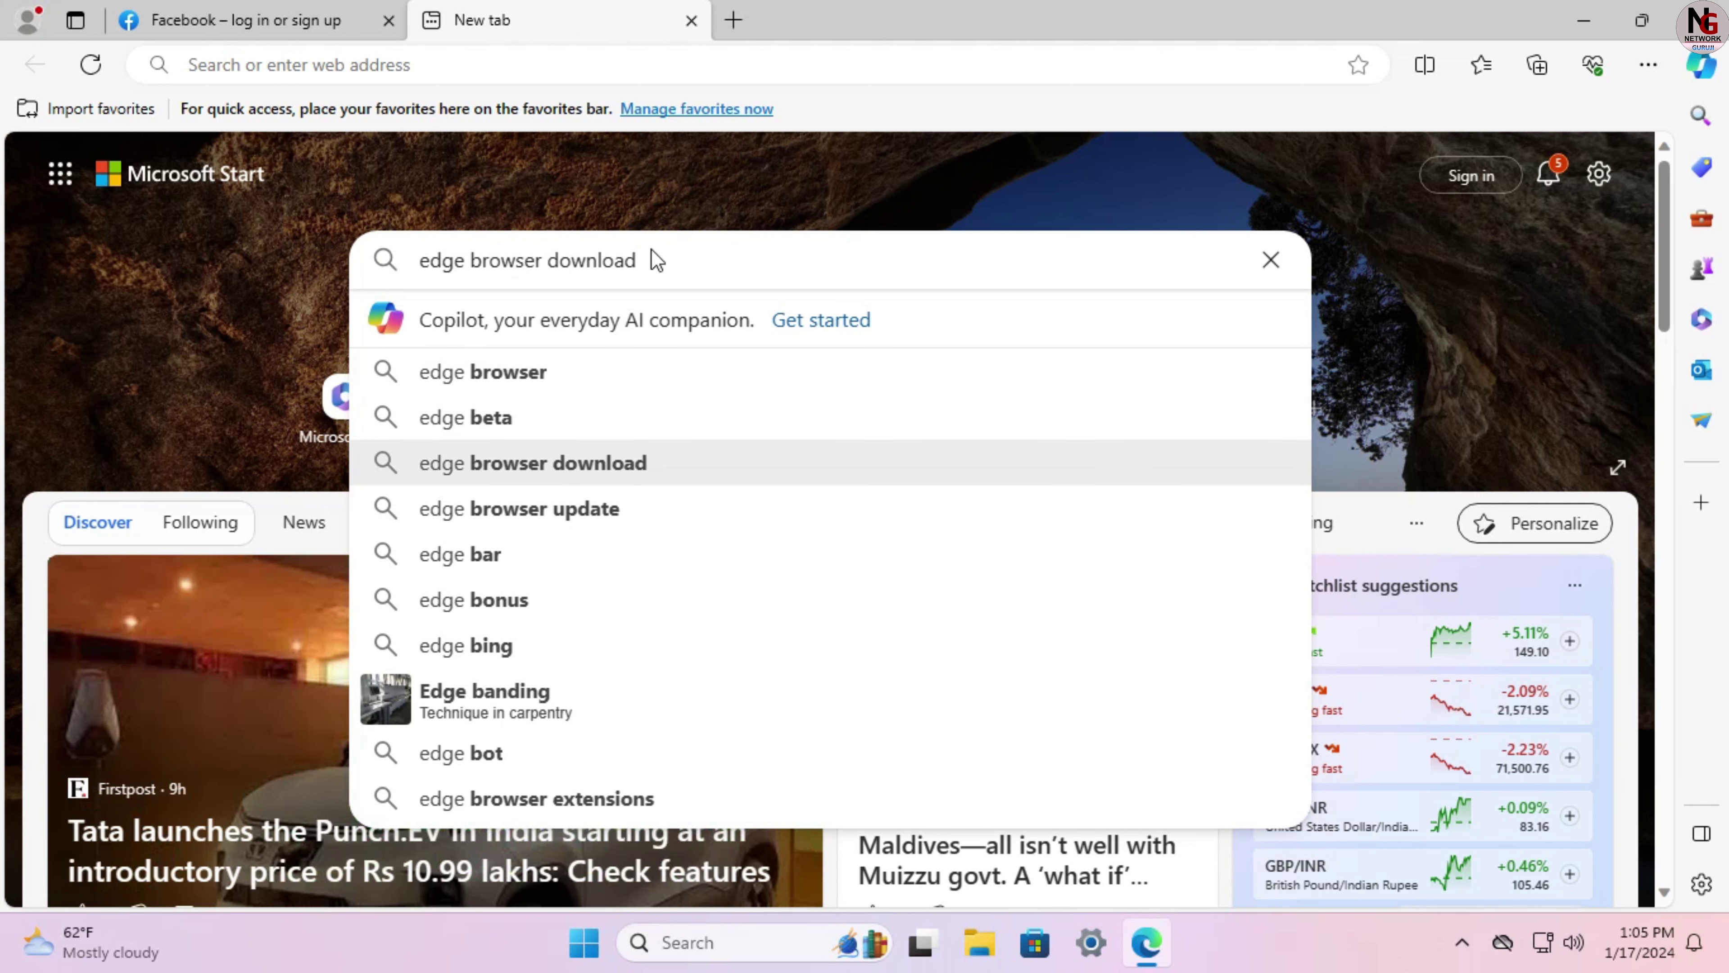
pyautogui.press('Return')
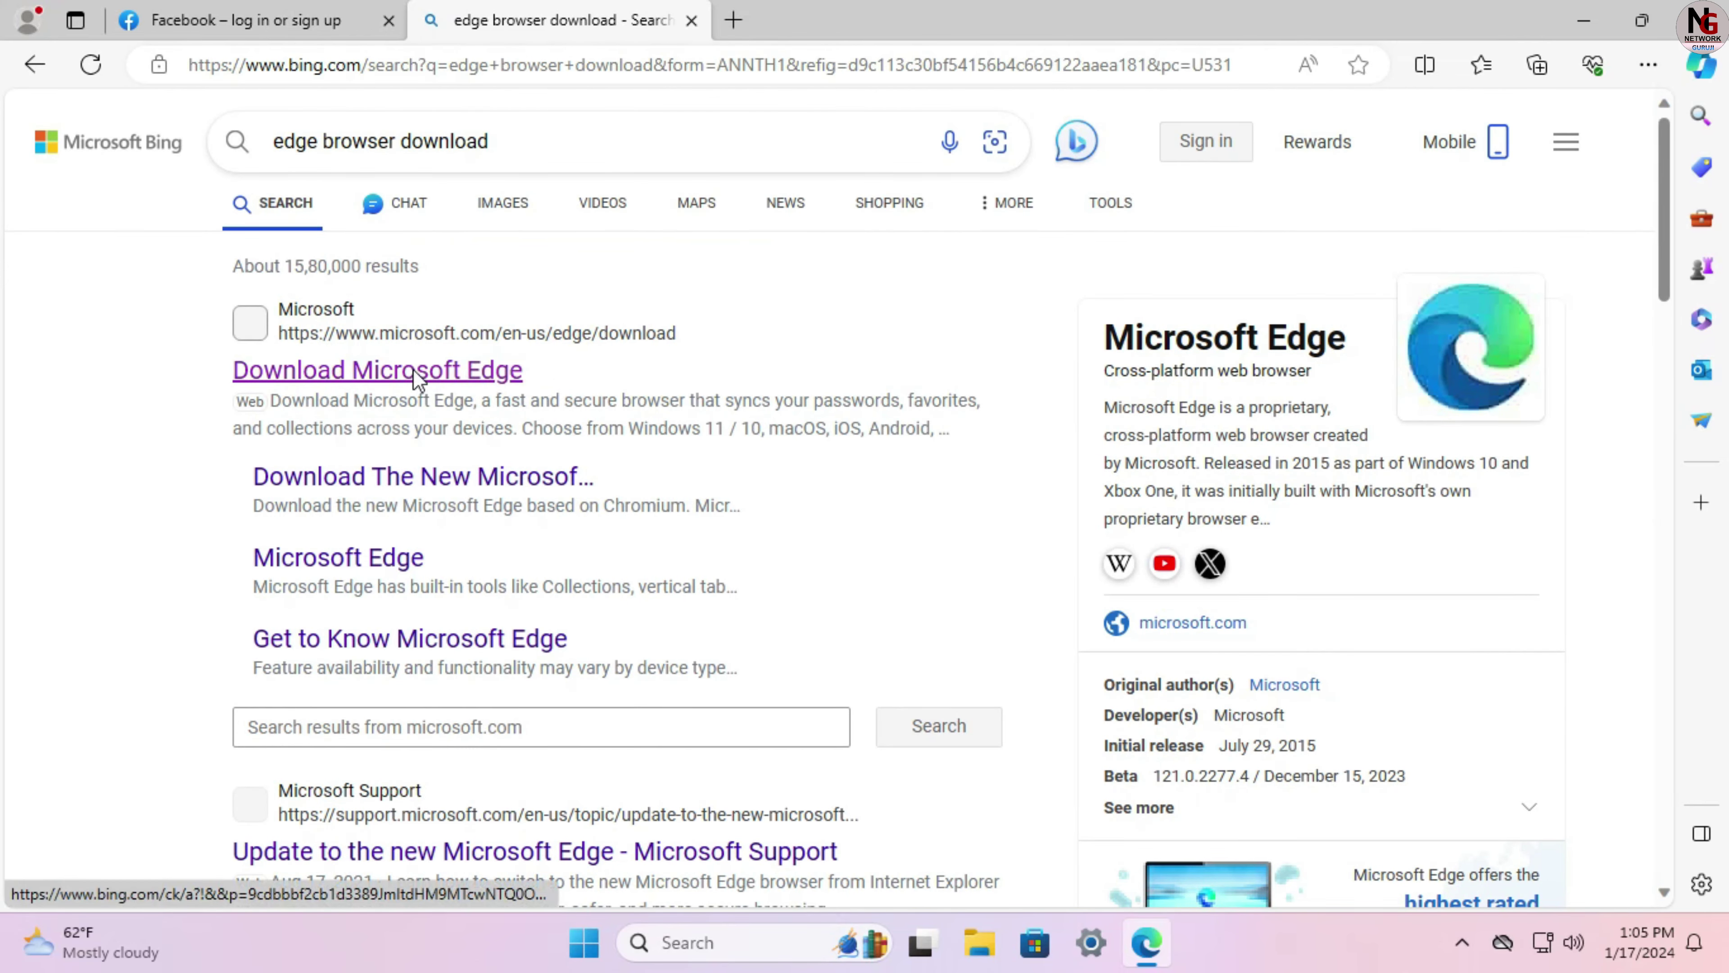
# Step: Open the Download Microsoft Edge result in a new tab and review the downloads offered for each platform
pyautogui.rightClick(416, 381)
pyautogui.click(482, 393)
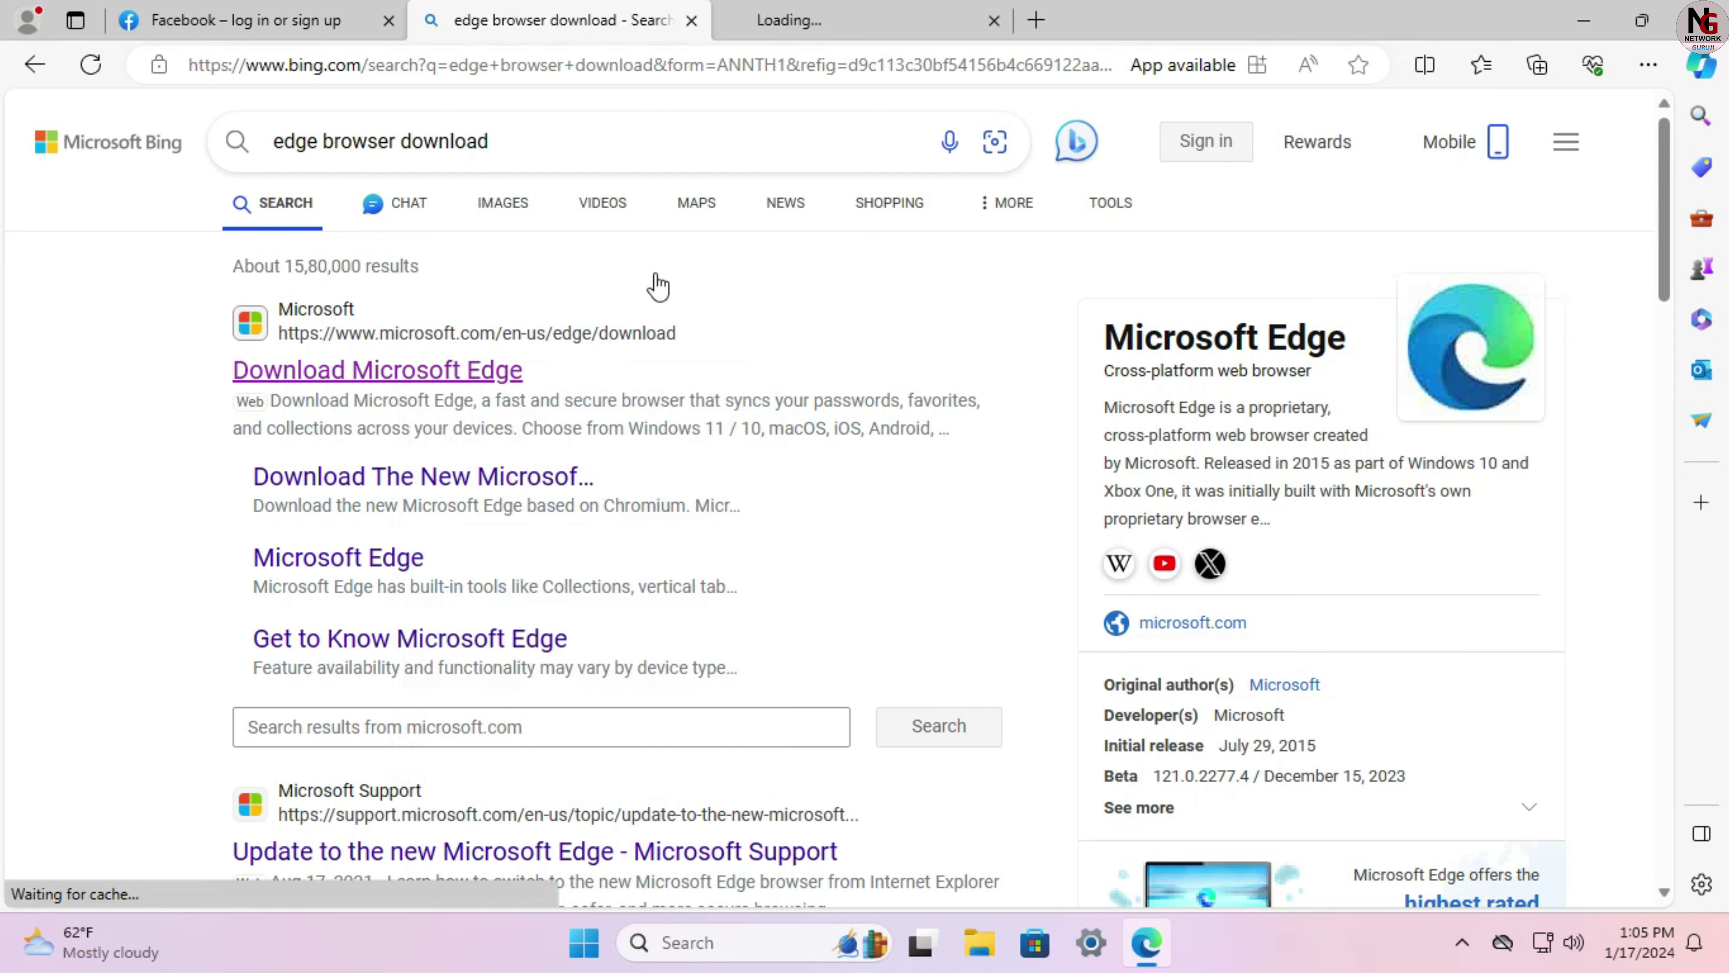
pyautogui.click(822, 26)
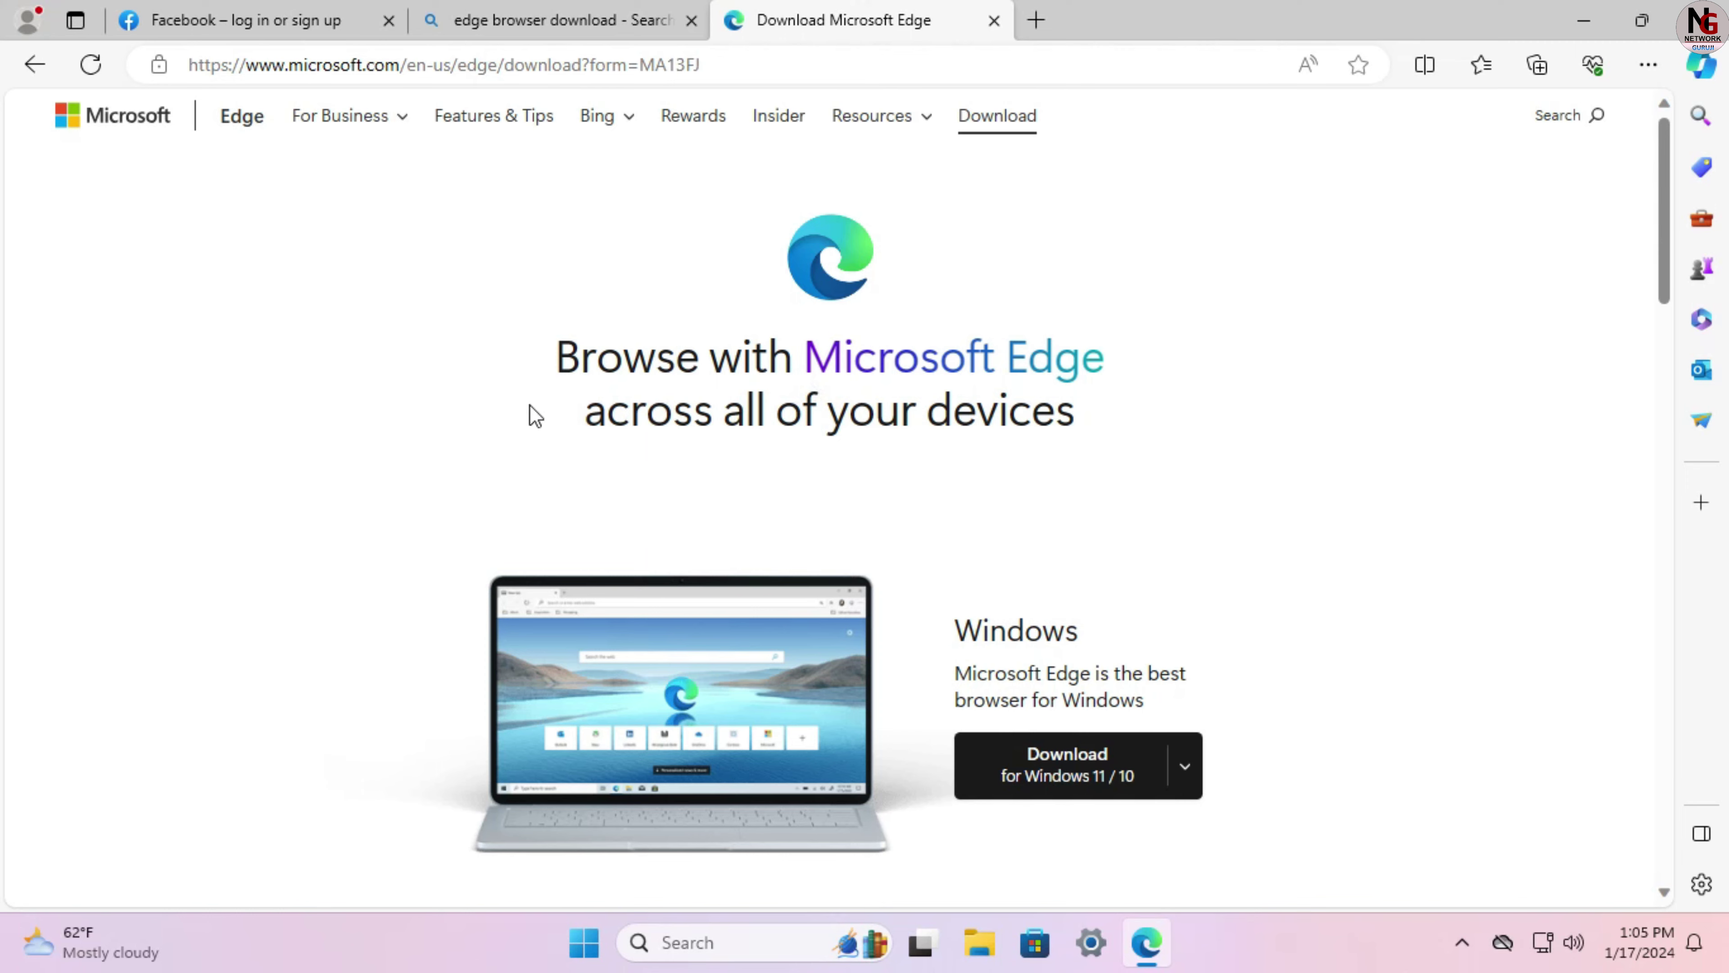
pyautogui.scroll(-3, 546, 500)
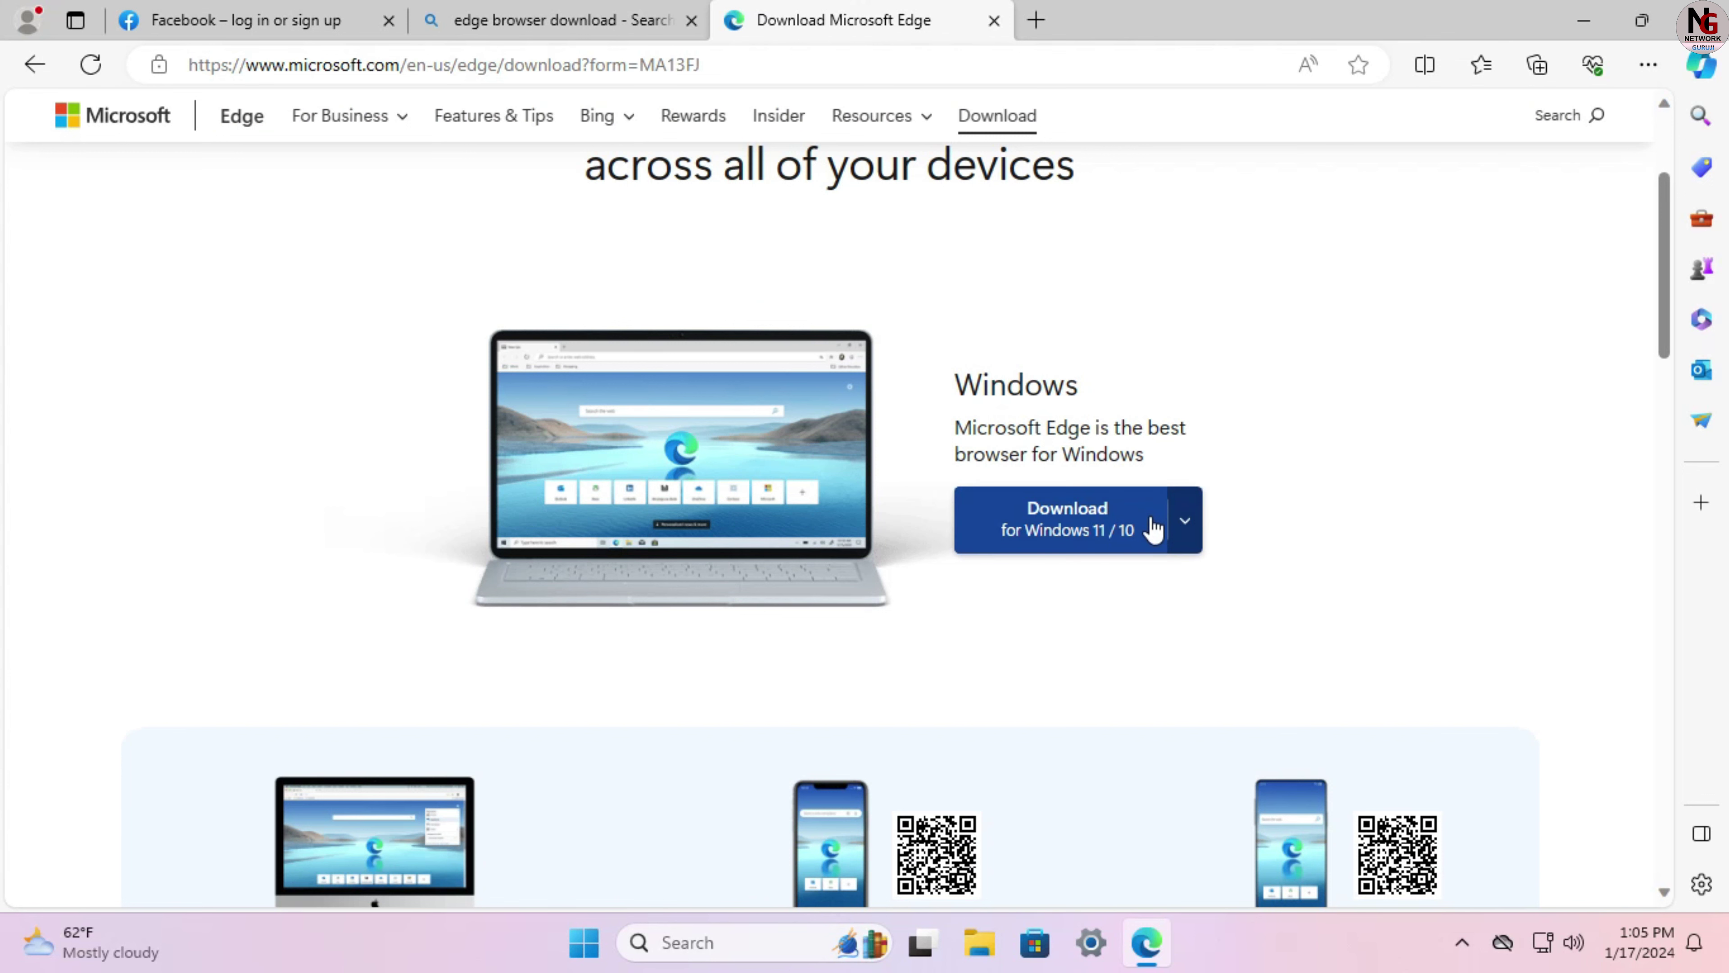
pyautogui.scroll(-6, 1242, 610)
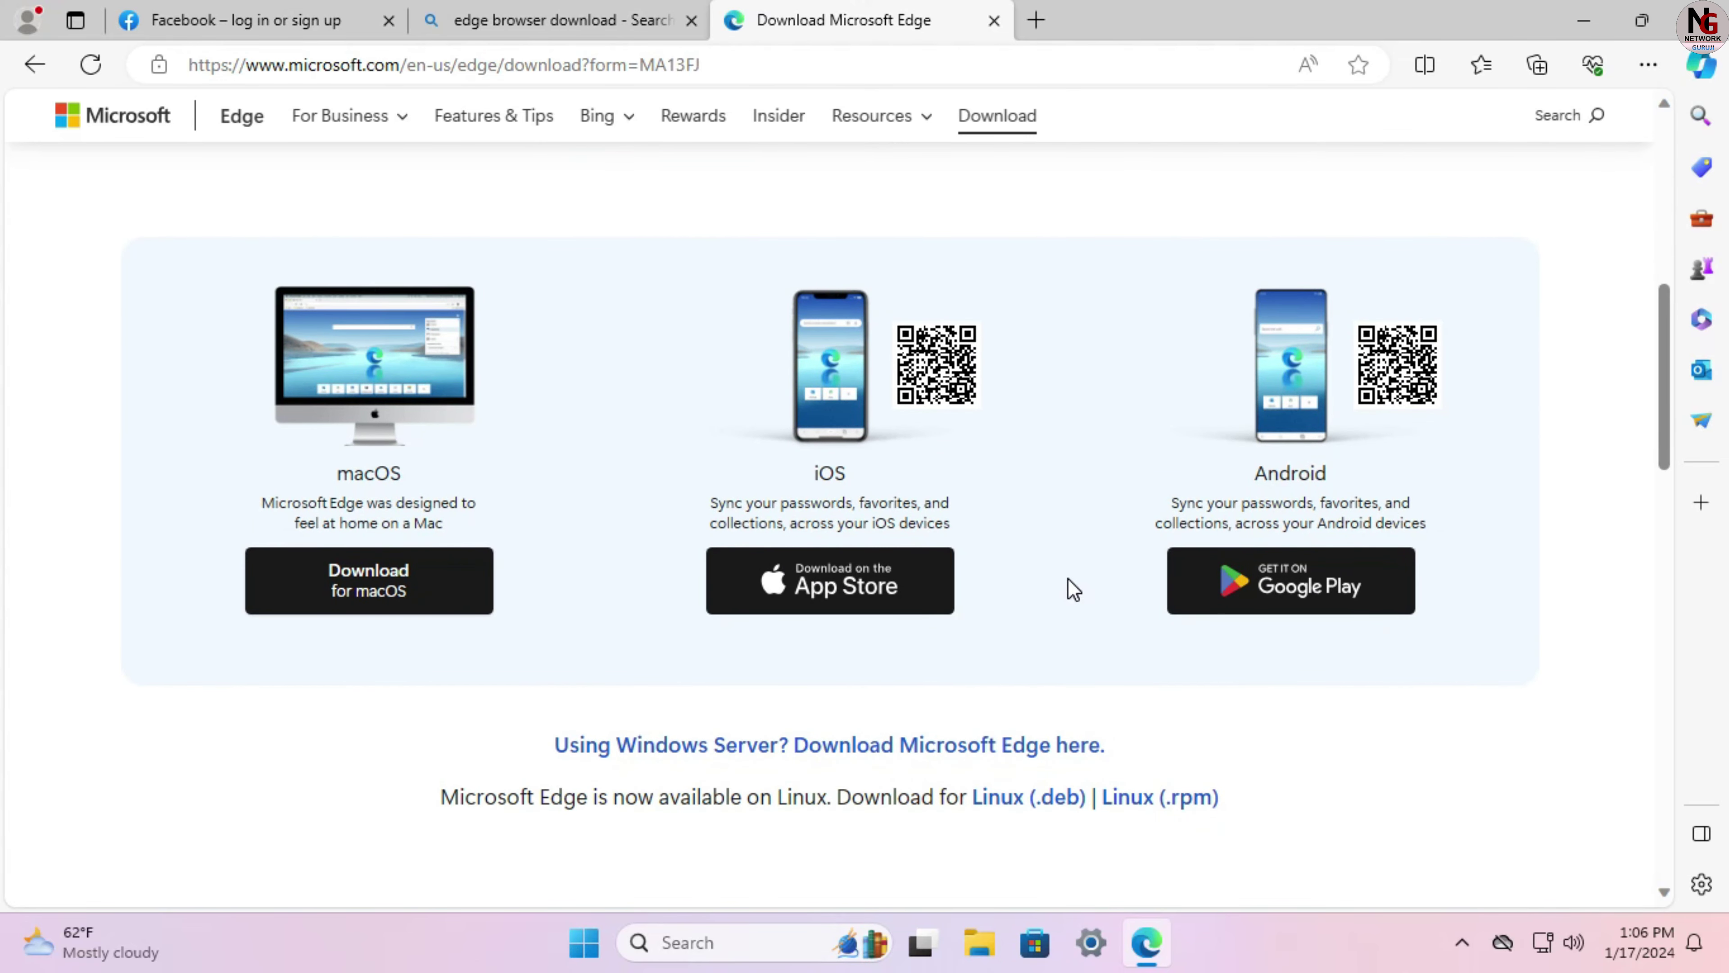
pyautogui.scroll(1, 1075, 587)
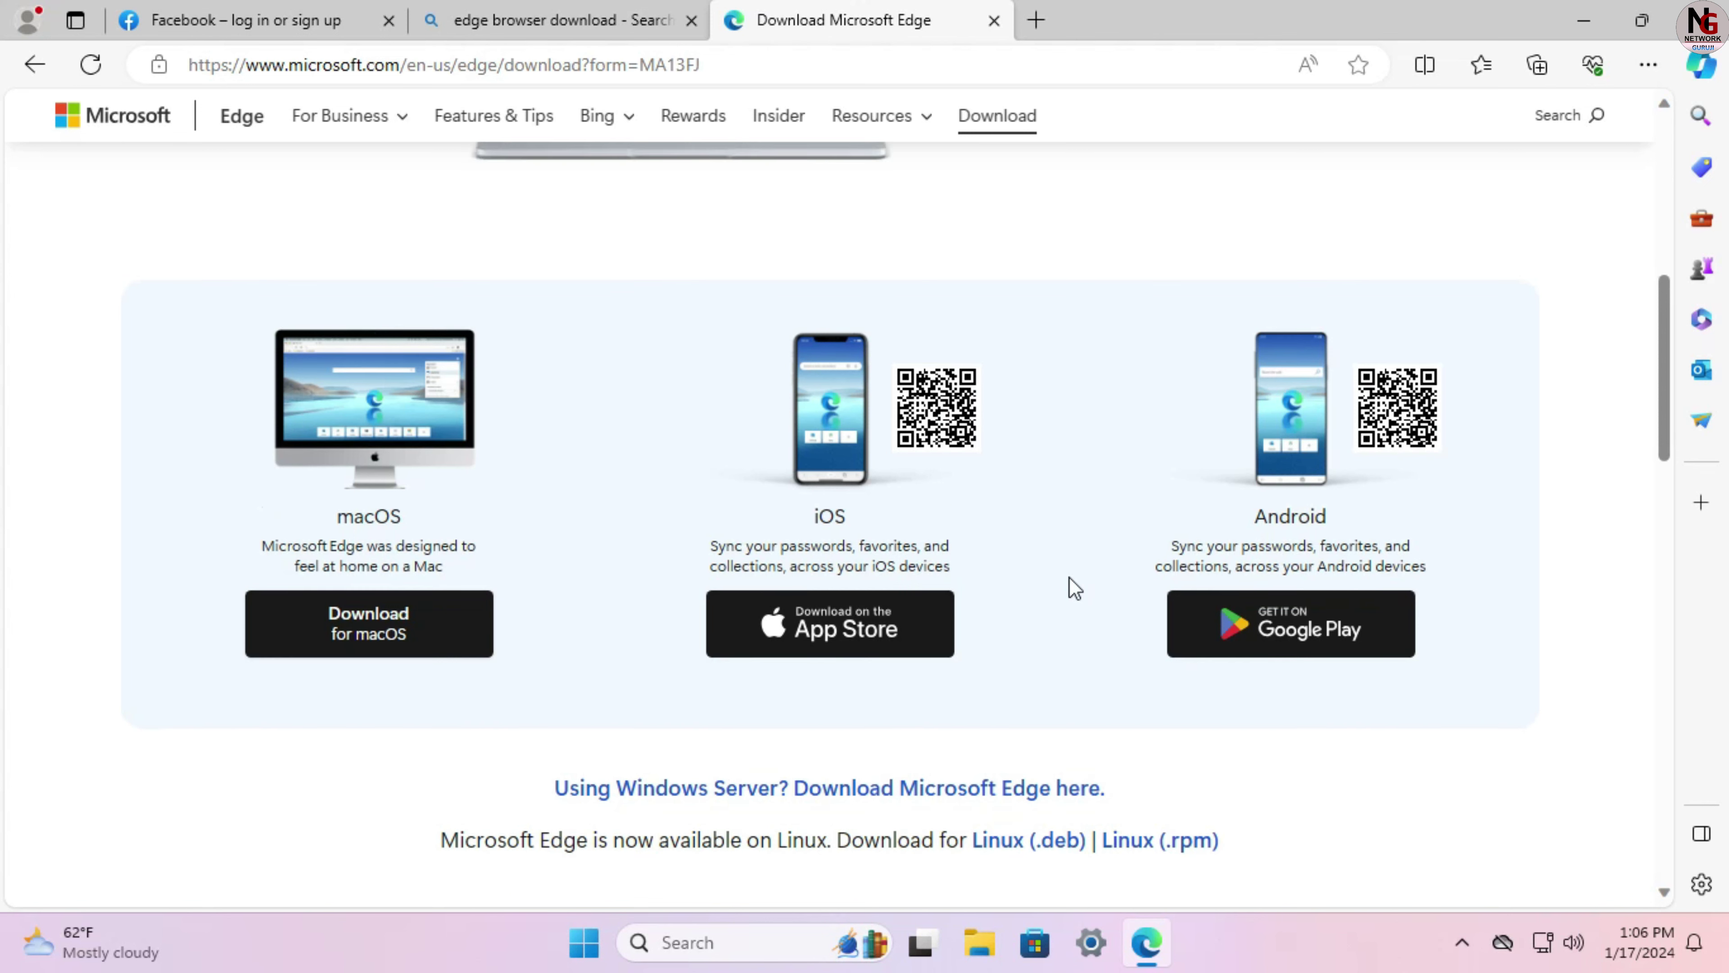
pyautogui.scroll(10, 1075, 588)
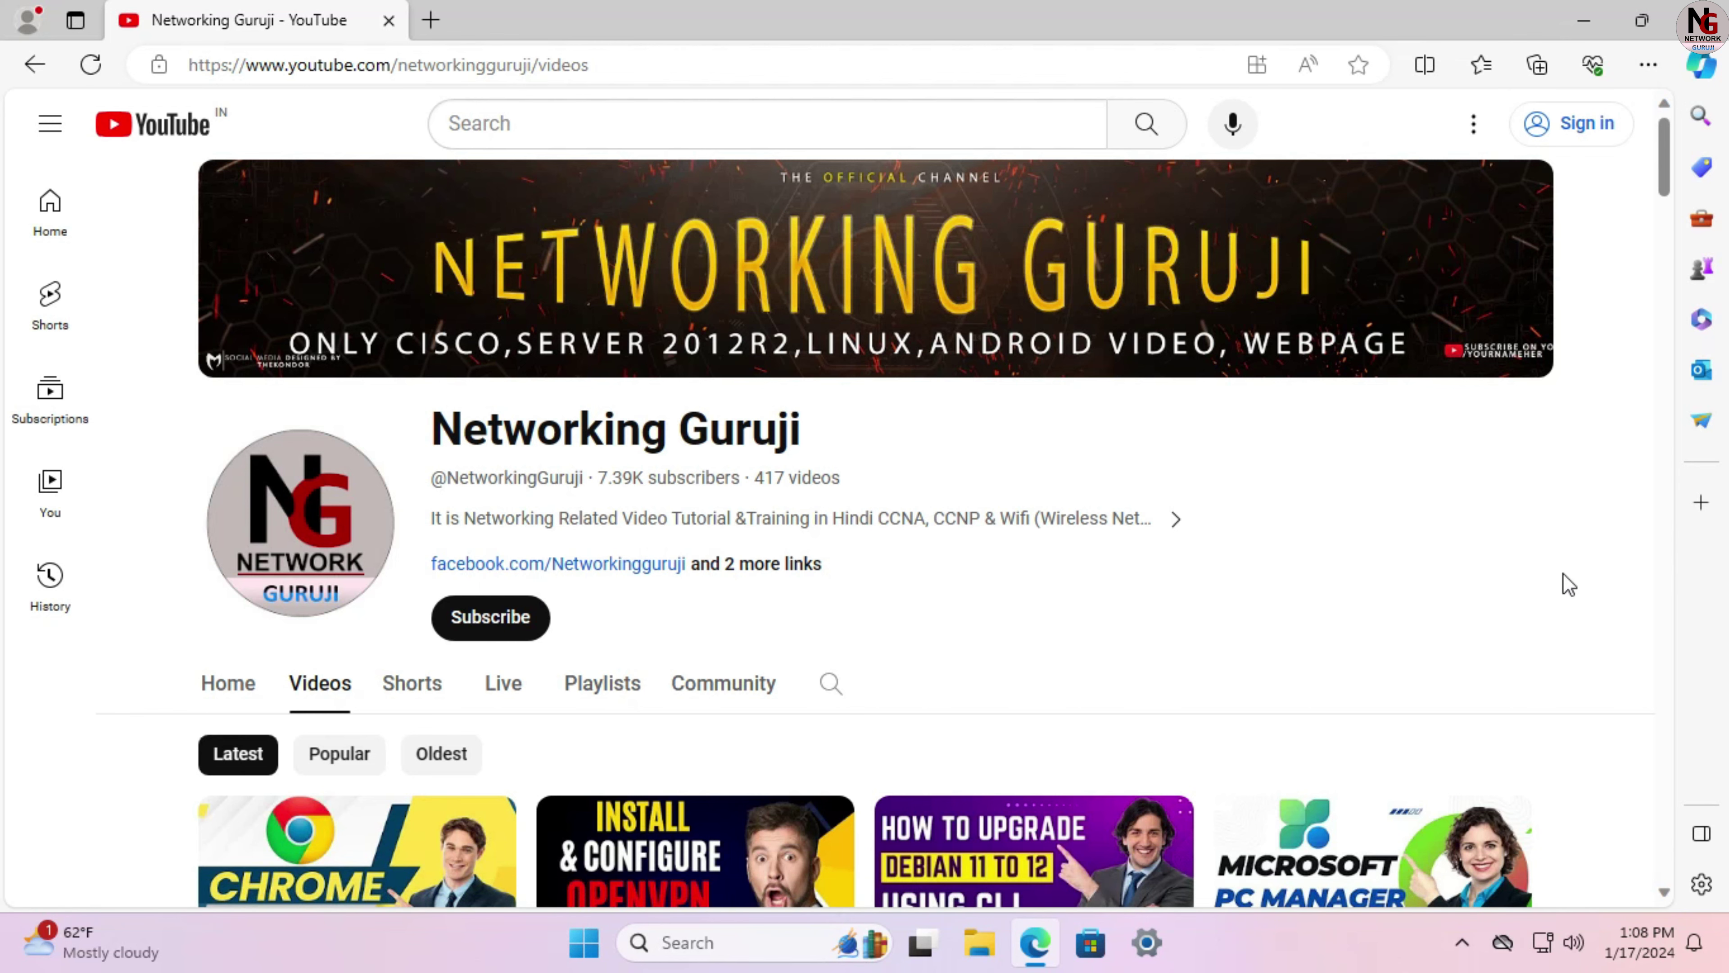
# Step: Look through the latest videos on the Networking Guruji YouTube channel
pyautogui.scroll(-5, 1580, 637)
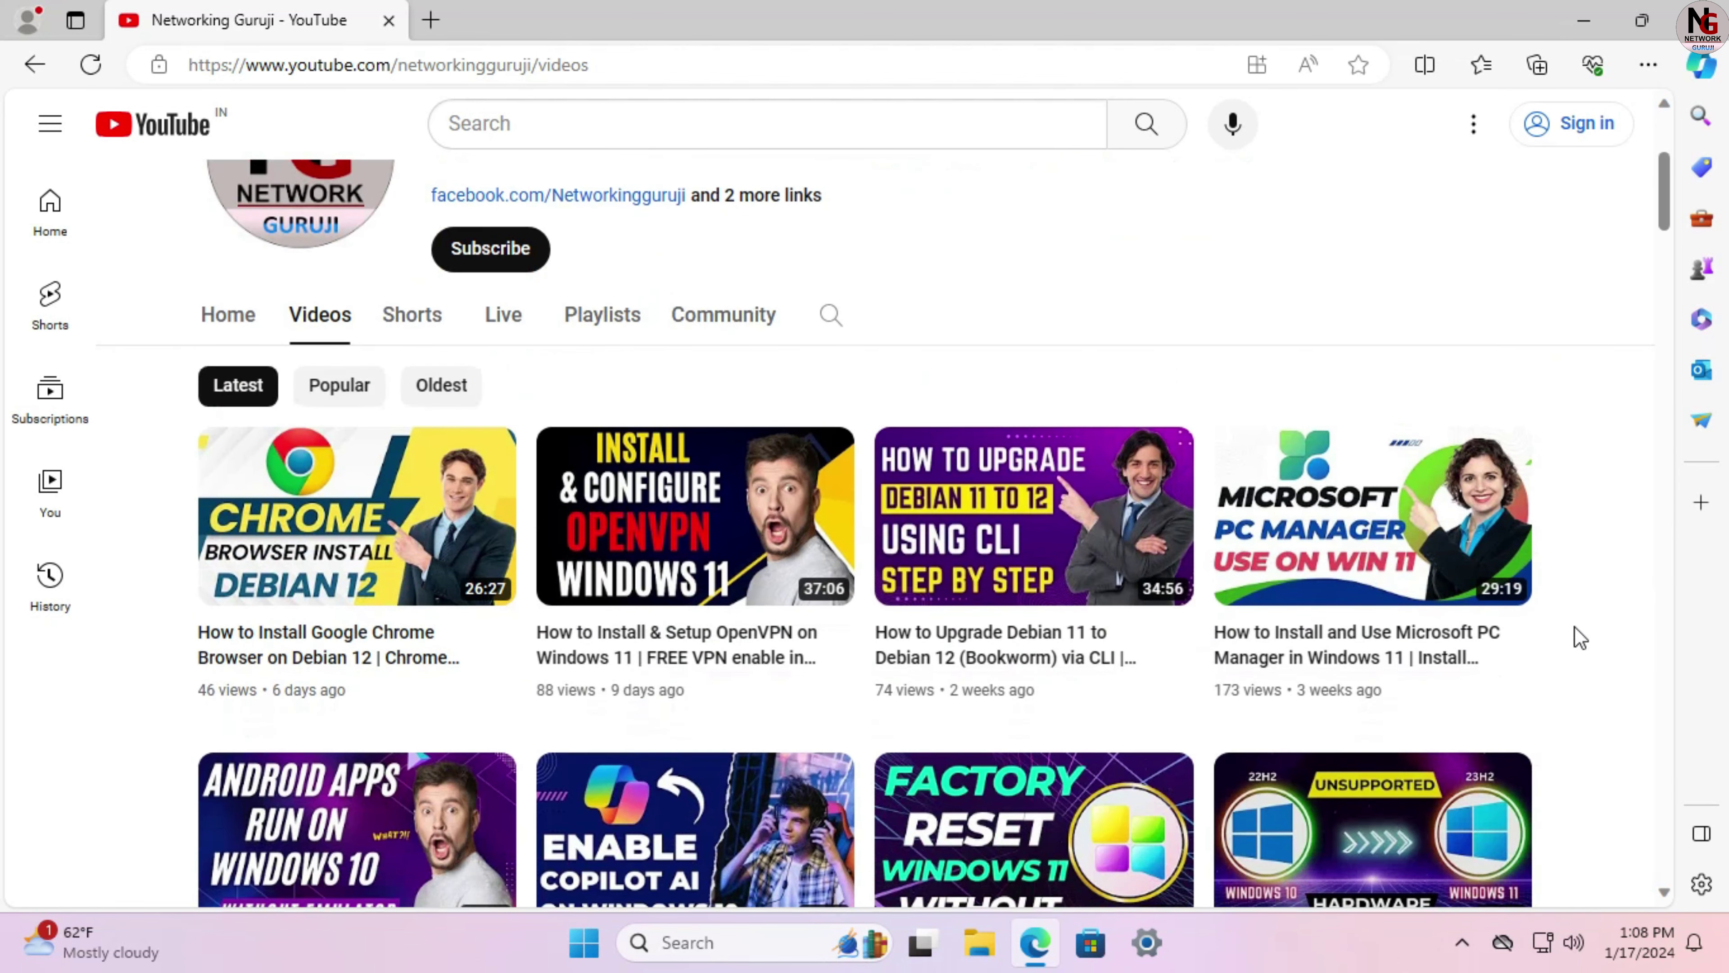
pyautogui.scroll(-5, 1579, 637)
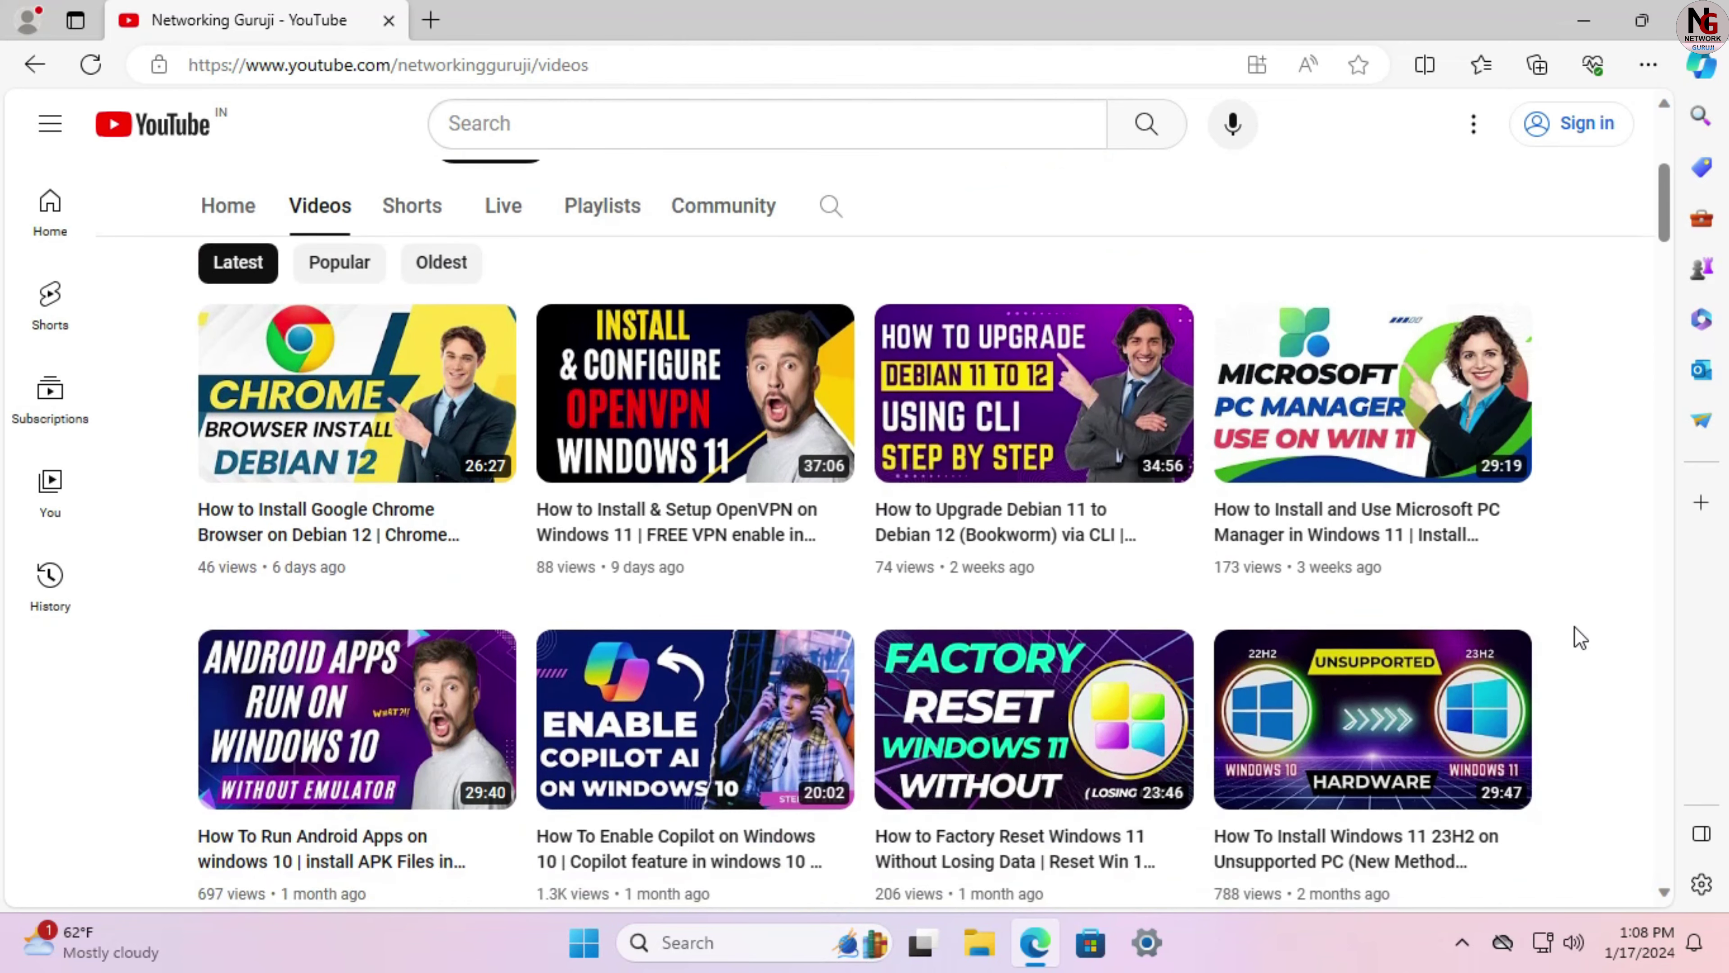
pyautogui.scroll(-8, 1579, 637)
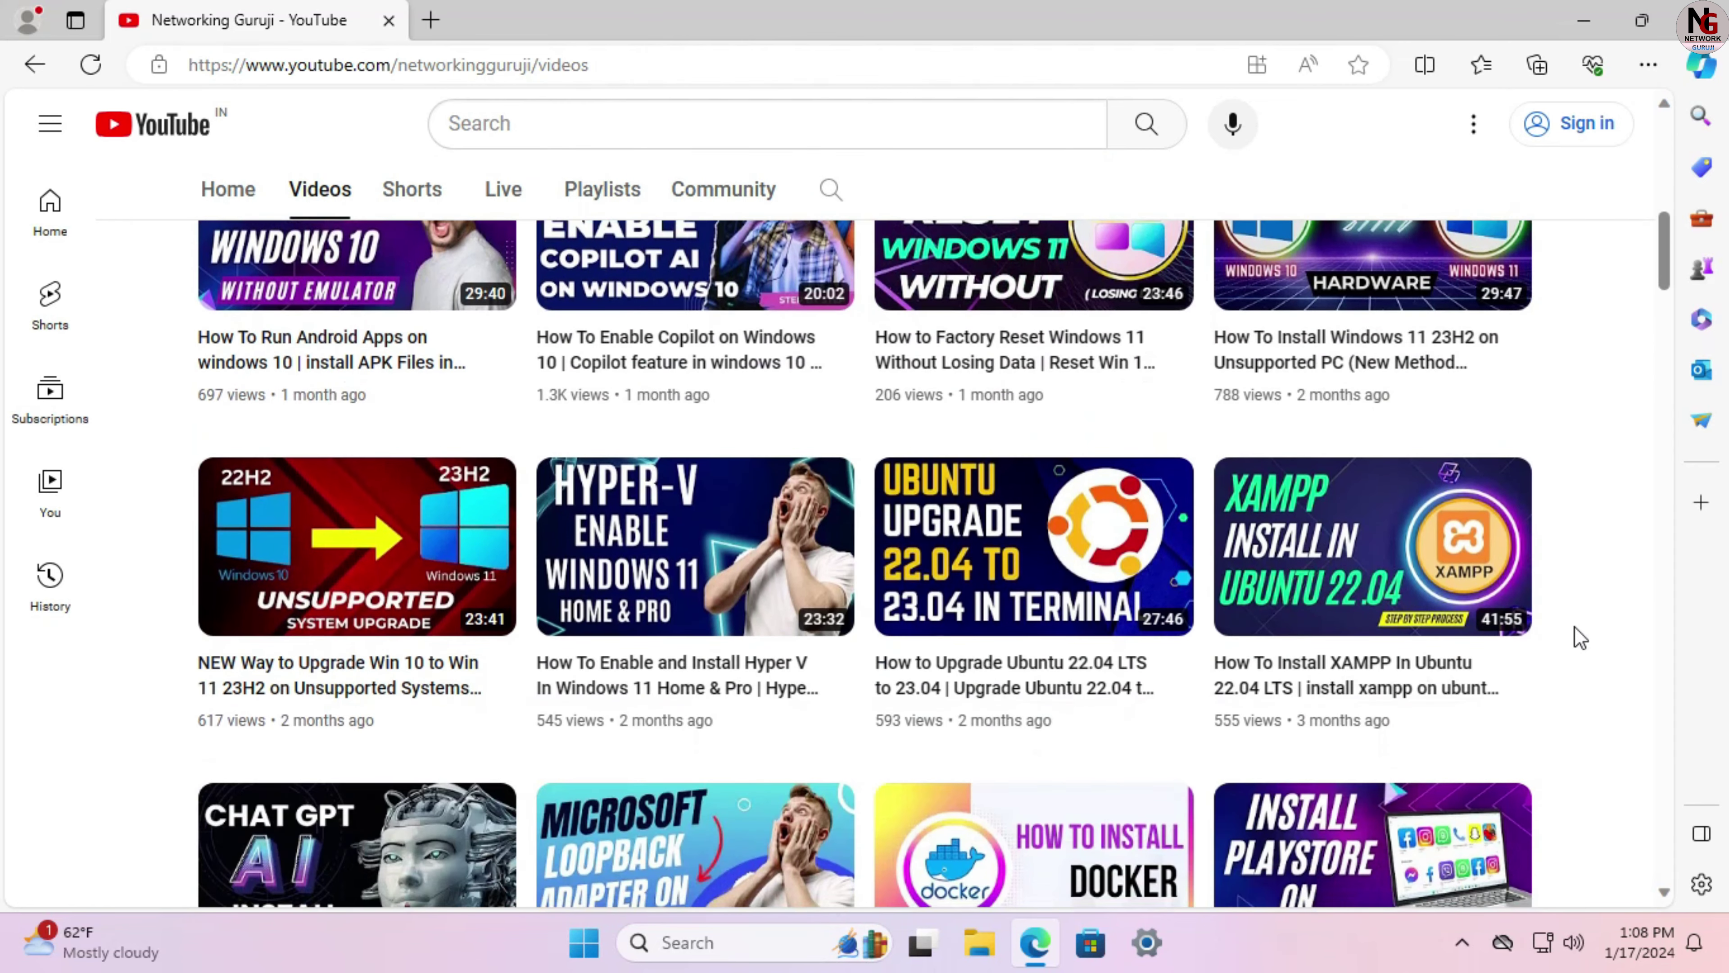
pyautogui.scroll(-7, 1579, 636)
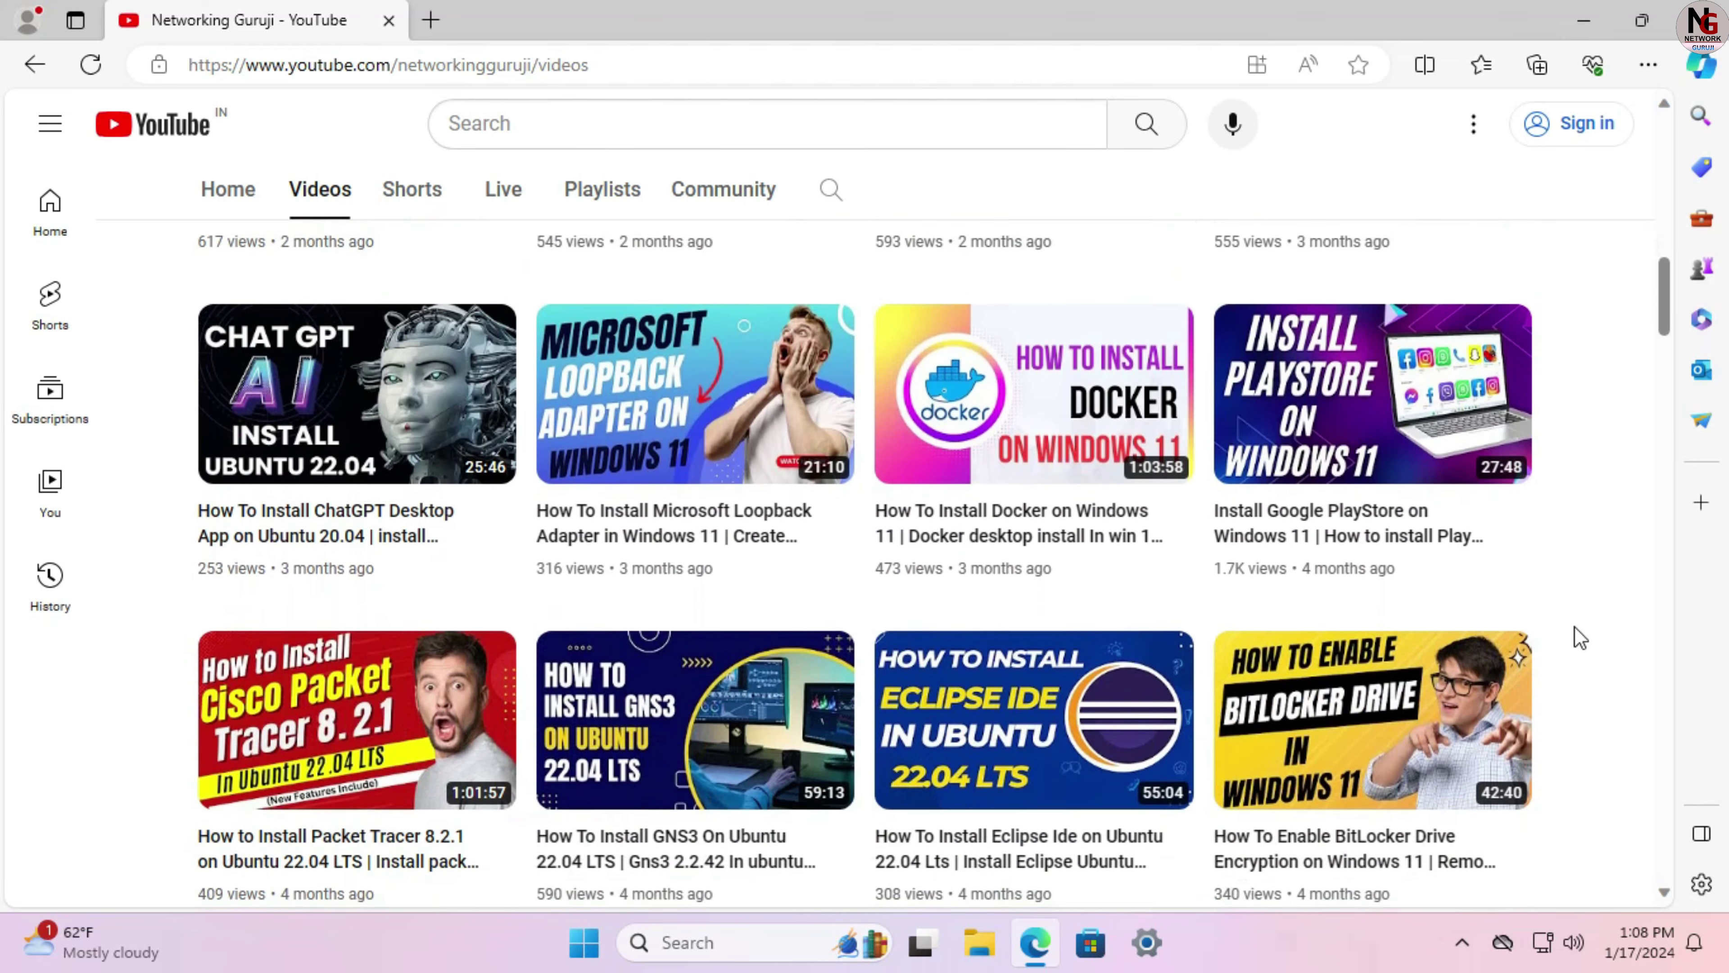
pyautogui.scroll(-9, 1579, 637)
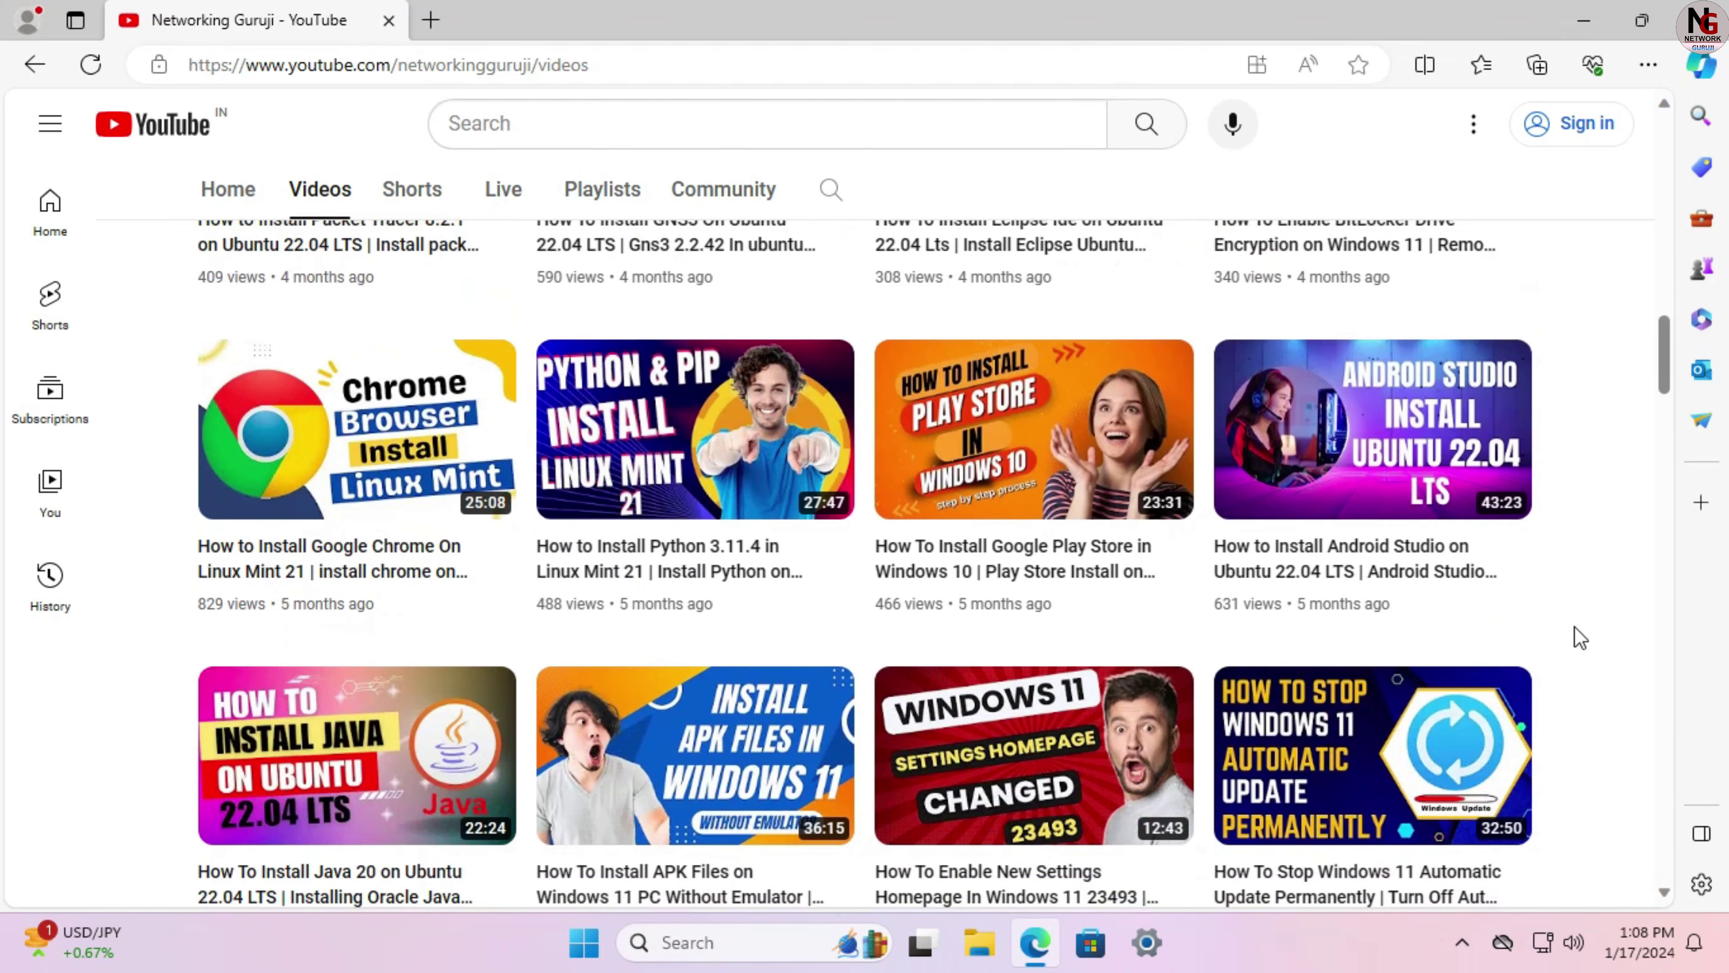
pyautogui.scroll(-10, 1579, 637)
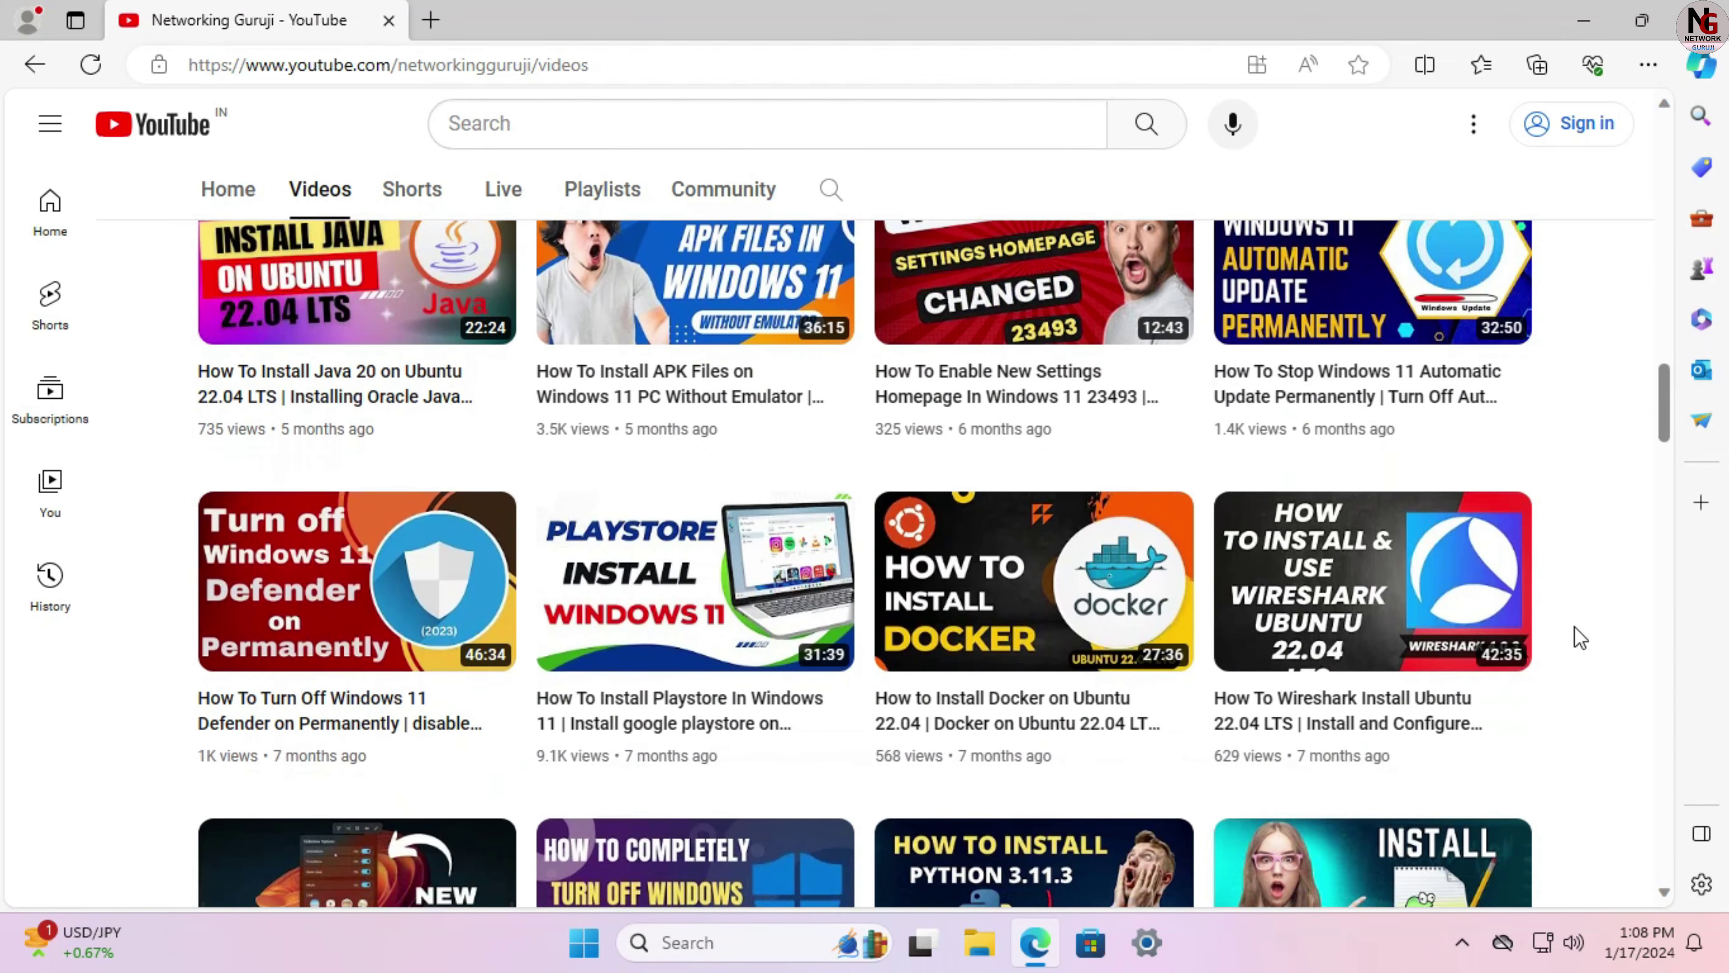
pyautogui.scroll(10, 1576, 637)
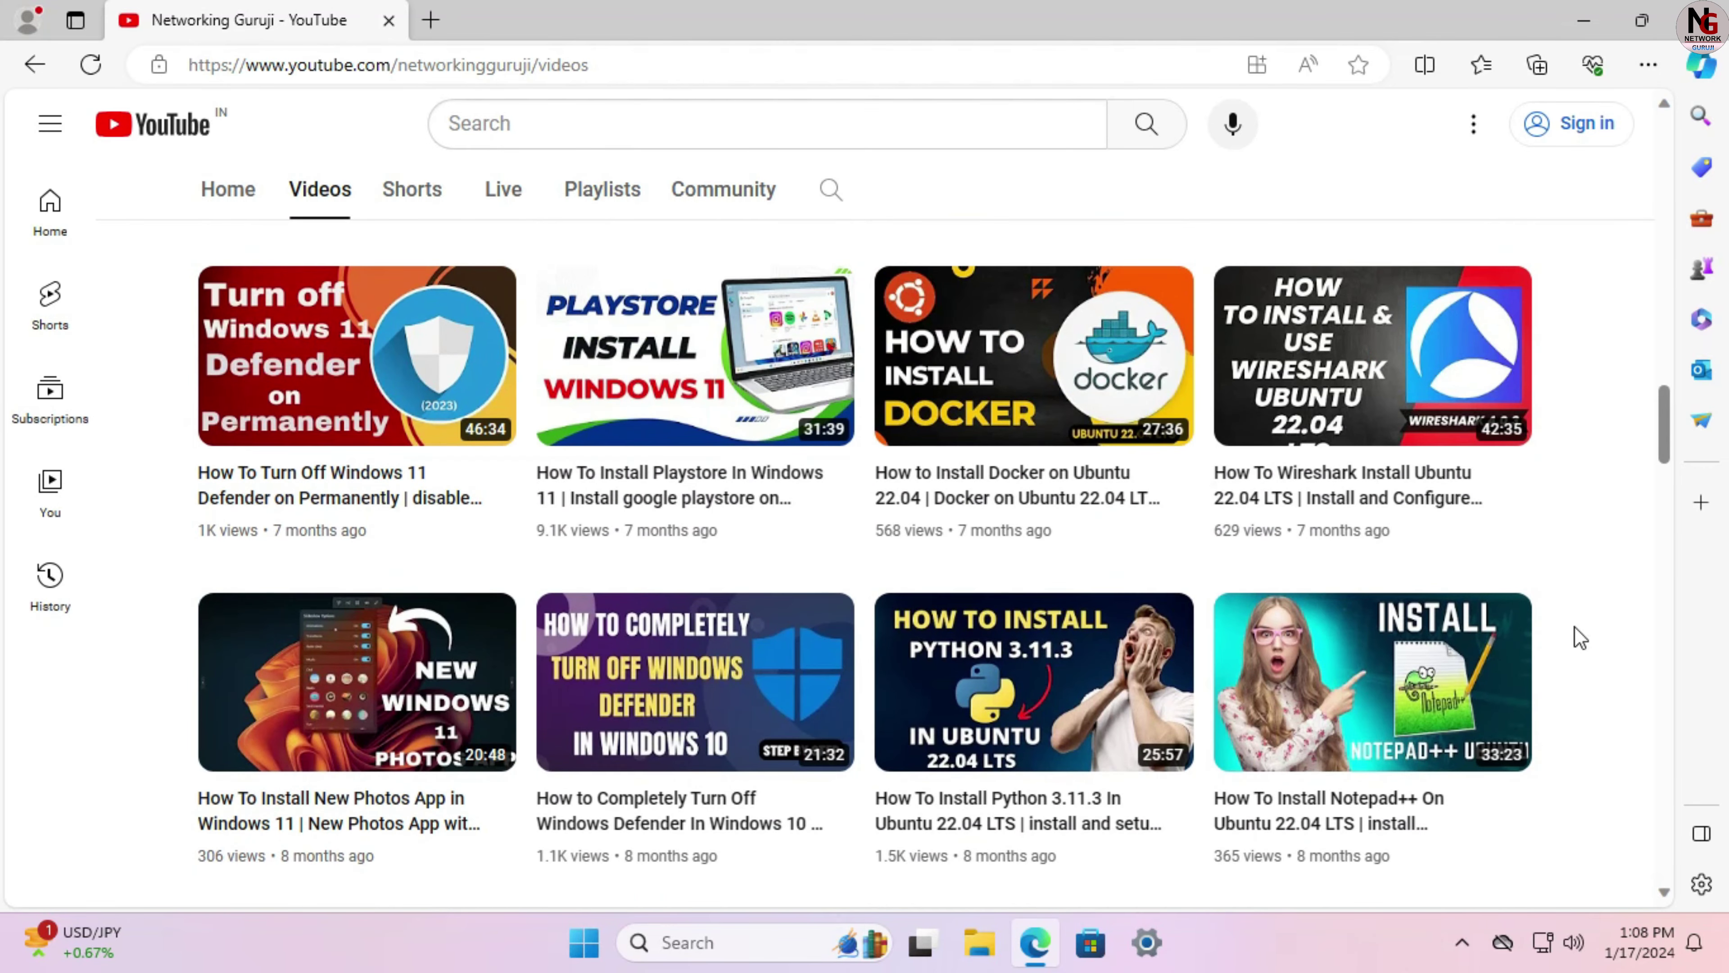
# Step: Open the Networking Guruji channel's playlists and look through the created playlists
pyautogui.click(616, 198)
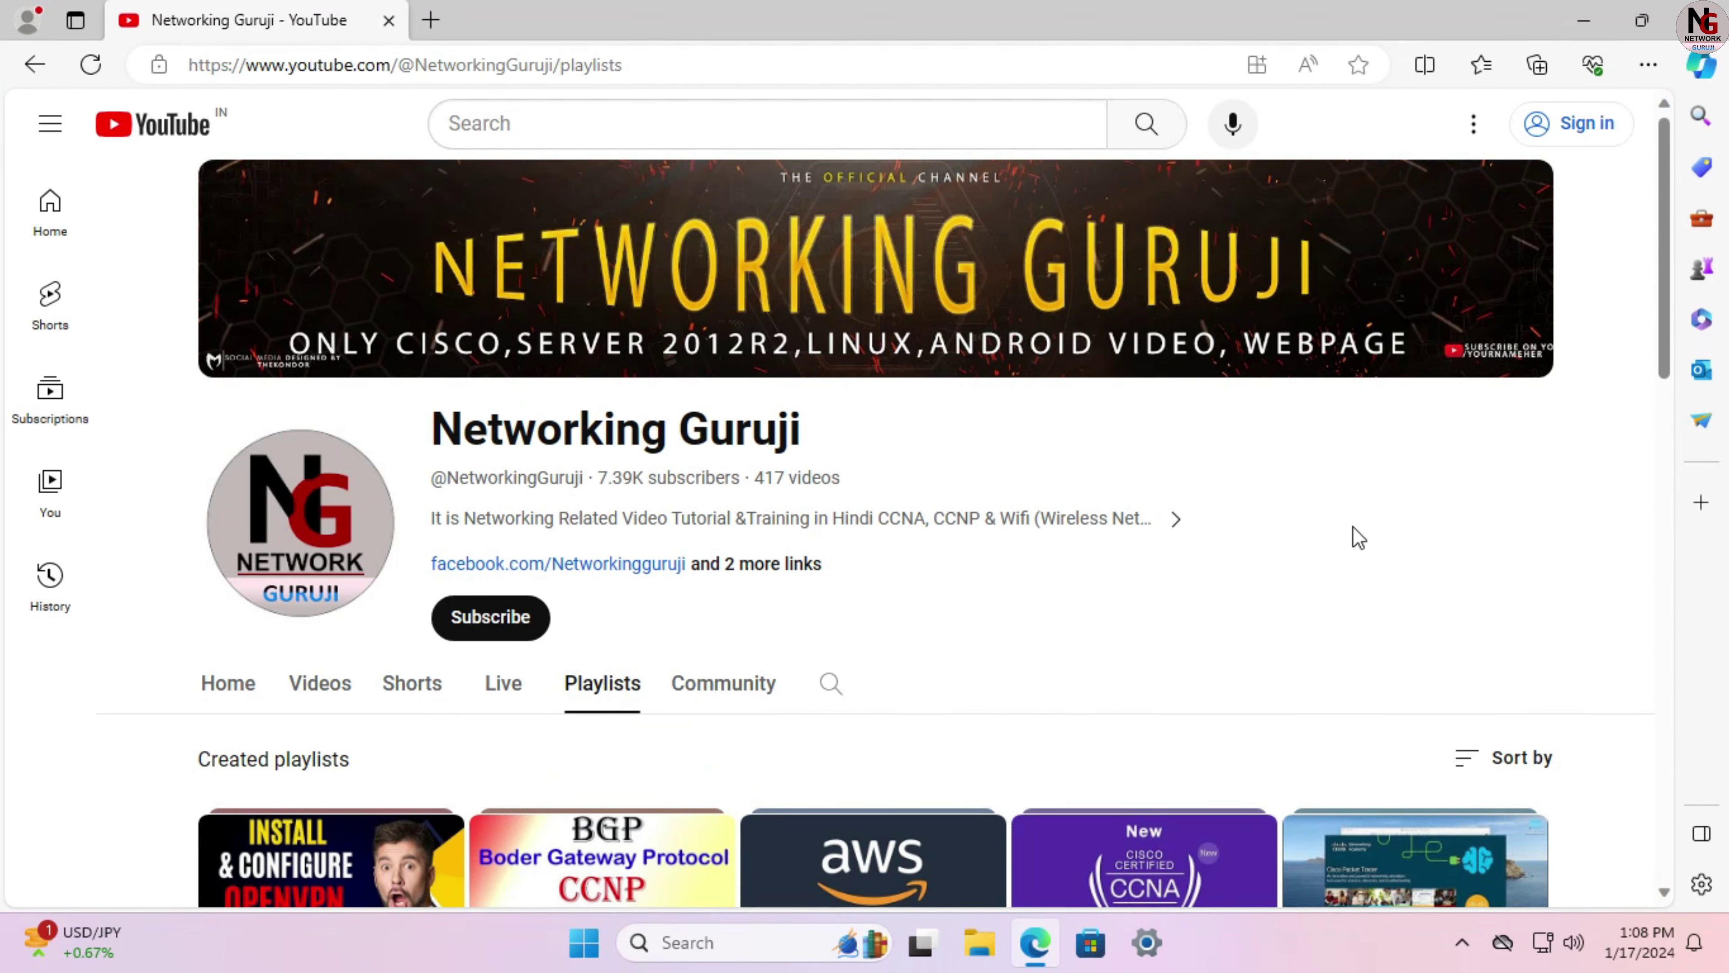
pyautogui.scroll(-2, 1355, 535)
pyautogui.scroll(-3, 1355, 532)
pyautogui.moveTo(233, 589)
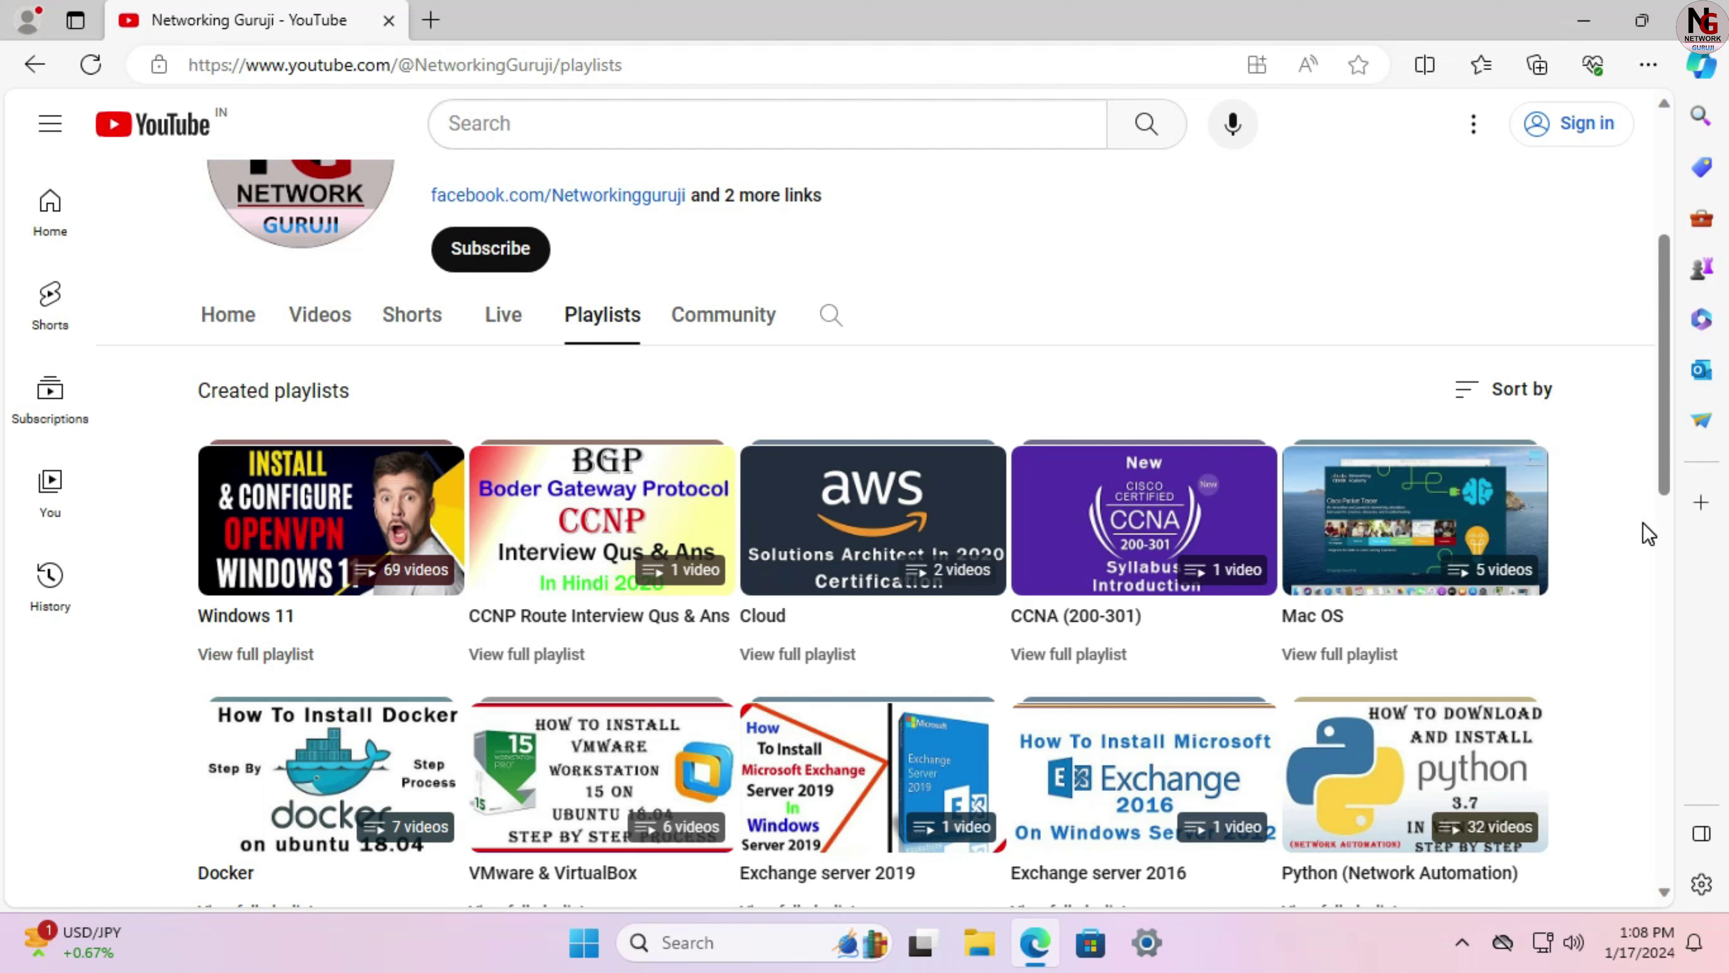
pyautogui.scroll(-6, 1648, 533)
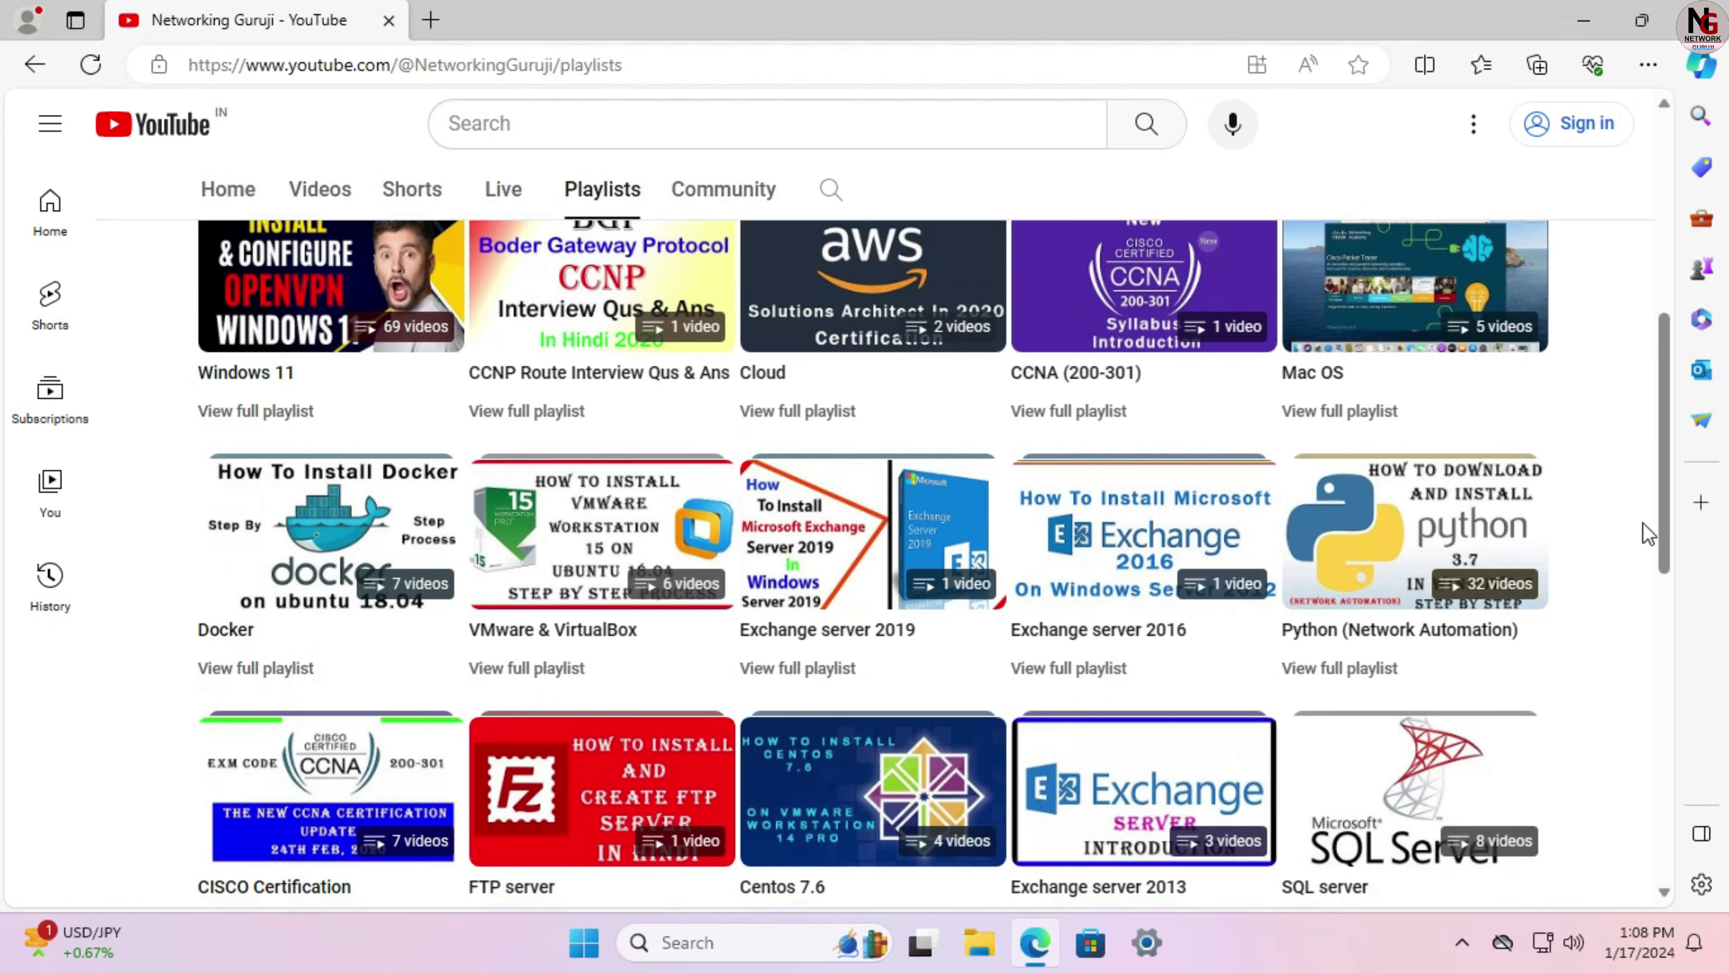
pyautogui.scroll(-1, 1648, 533)
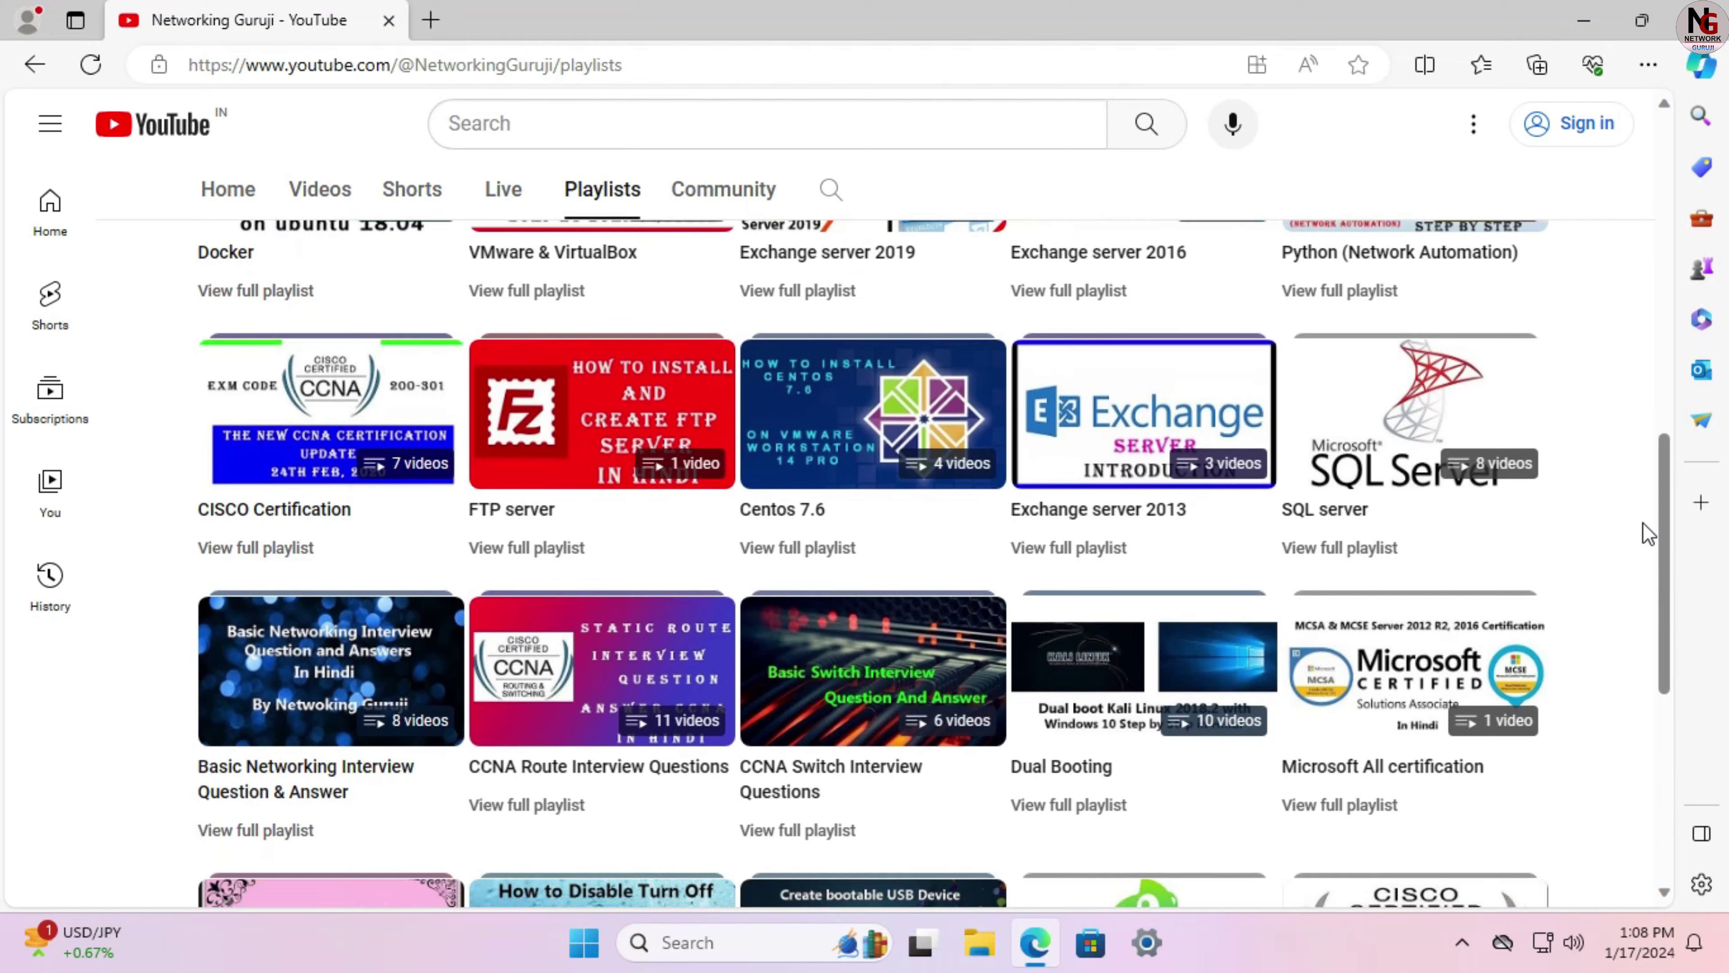
pyautogui.scroll(-5, 1648, 534)
pyautogui.scroll(-1, 1648, 534)
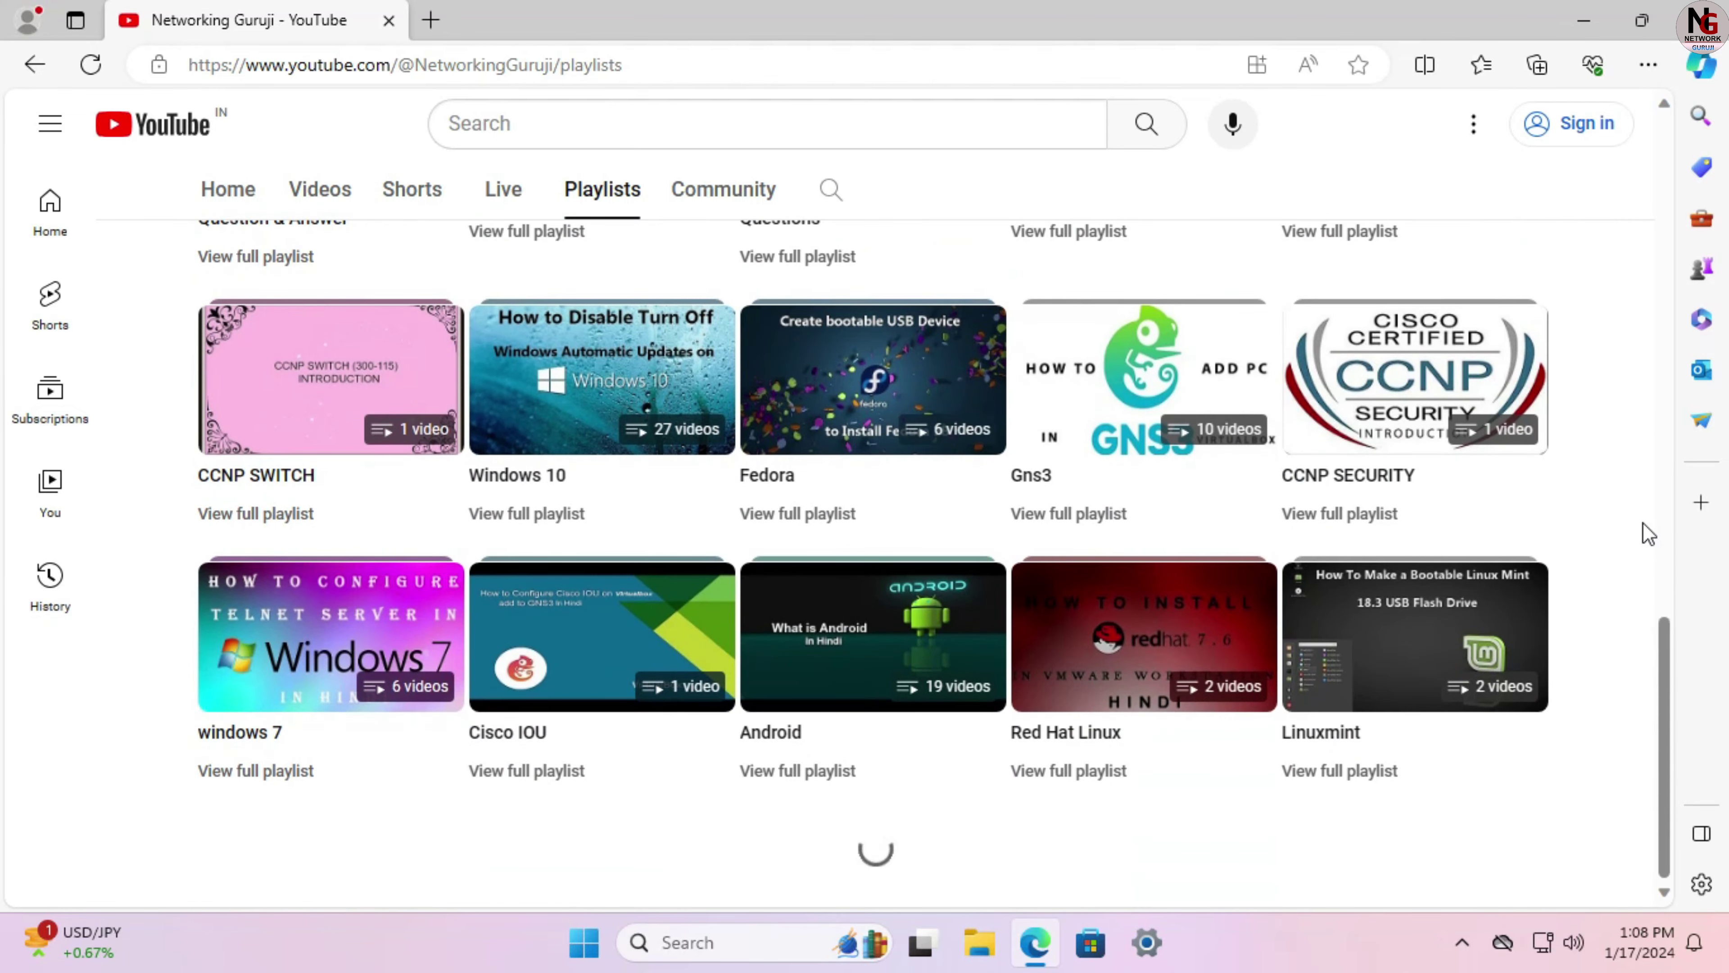
pyautogui.scroll(-4, 1648, 533)
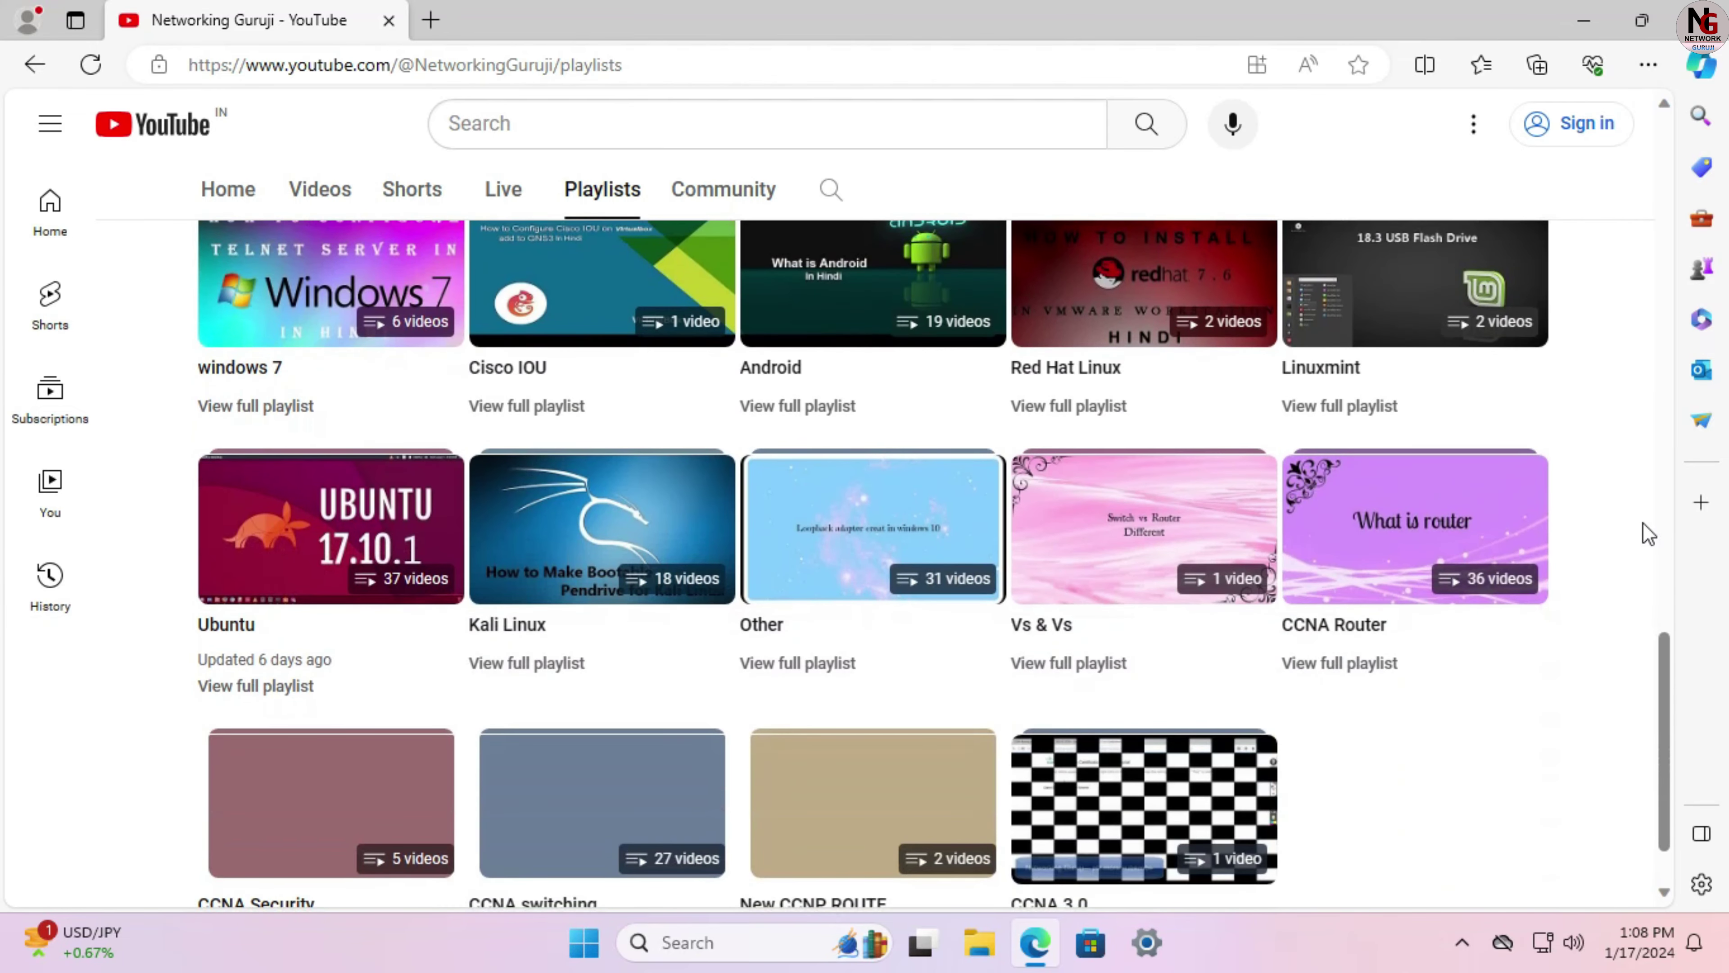
pyautogui.scroll(16, 1647, 533)
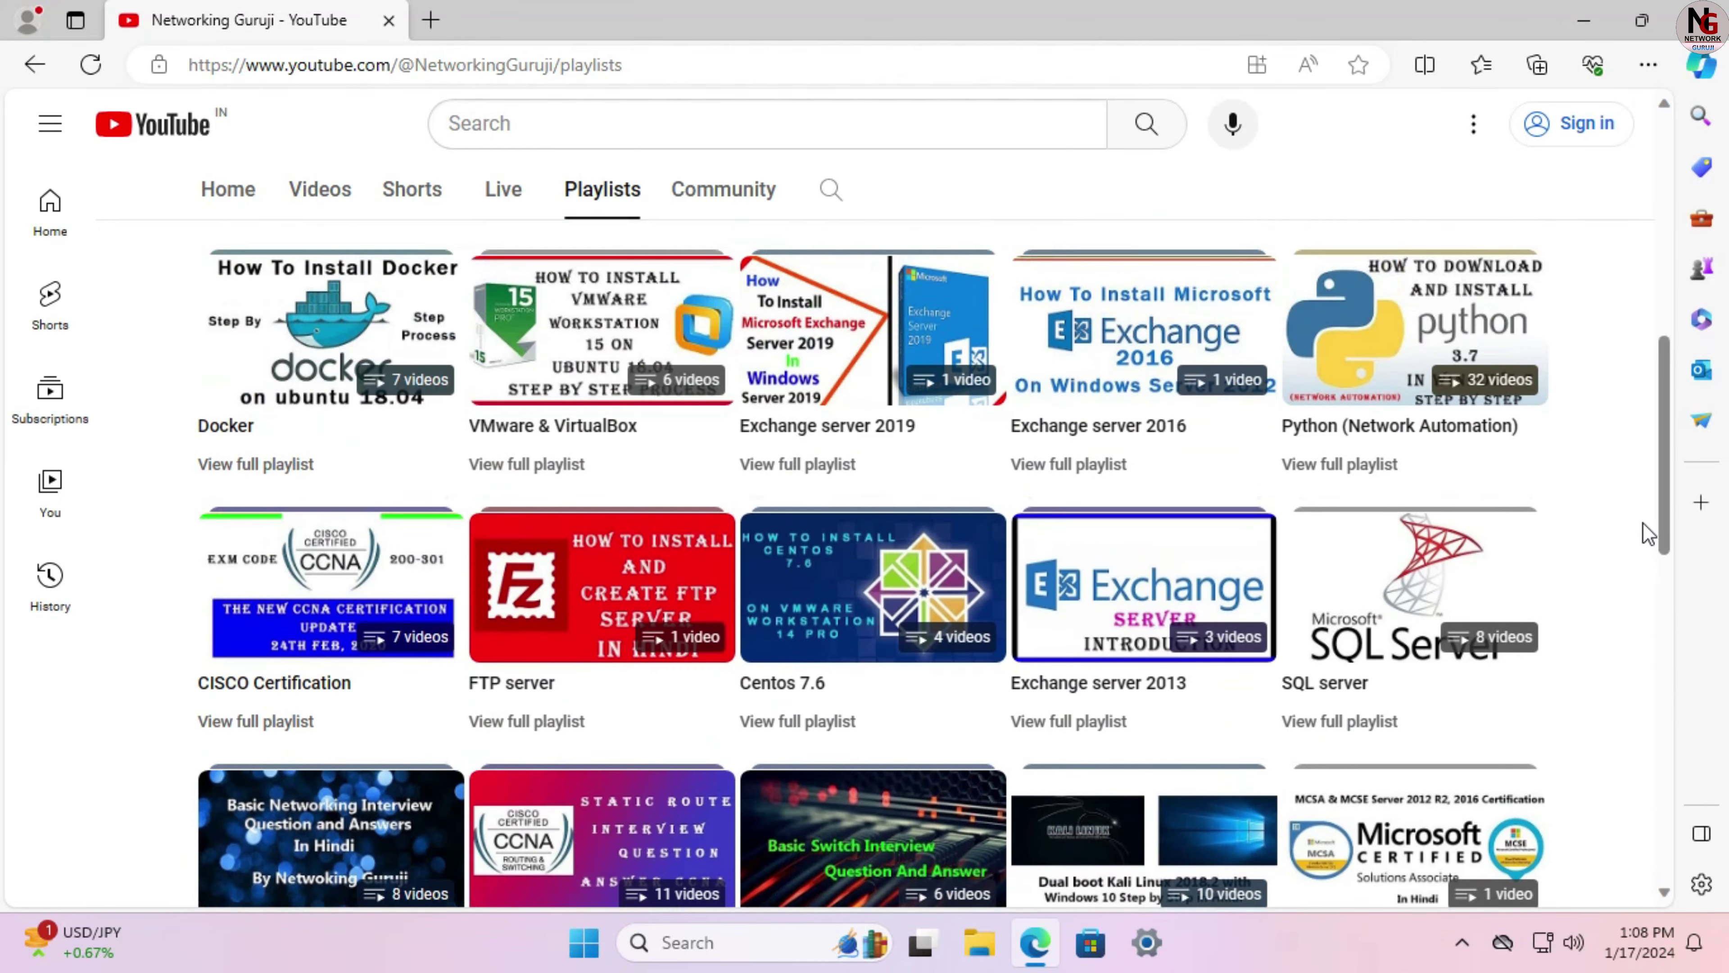
pyautogui.scroll(5, 1648, 533)
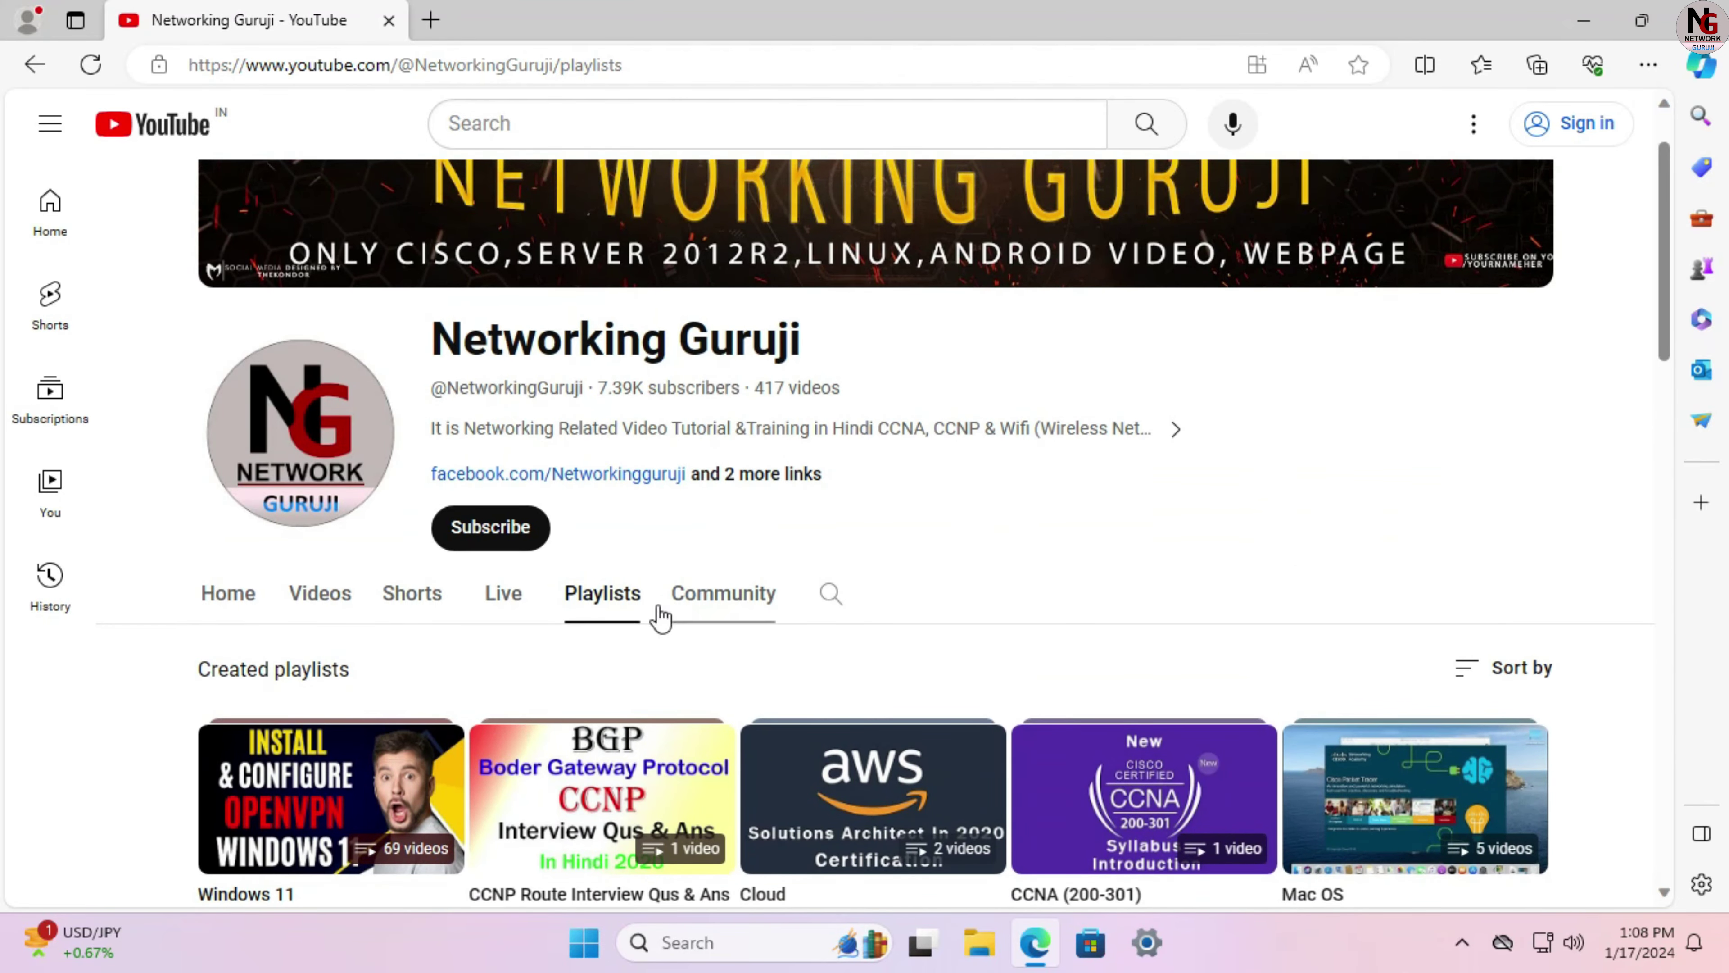
# Step: Return to the channel's video list and minimize the Edge window
pyautogui.click(321, 594)
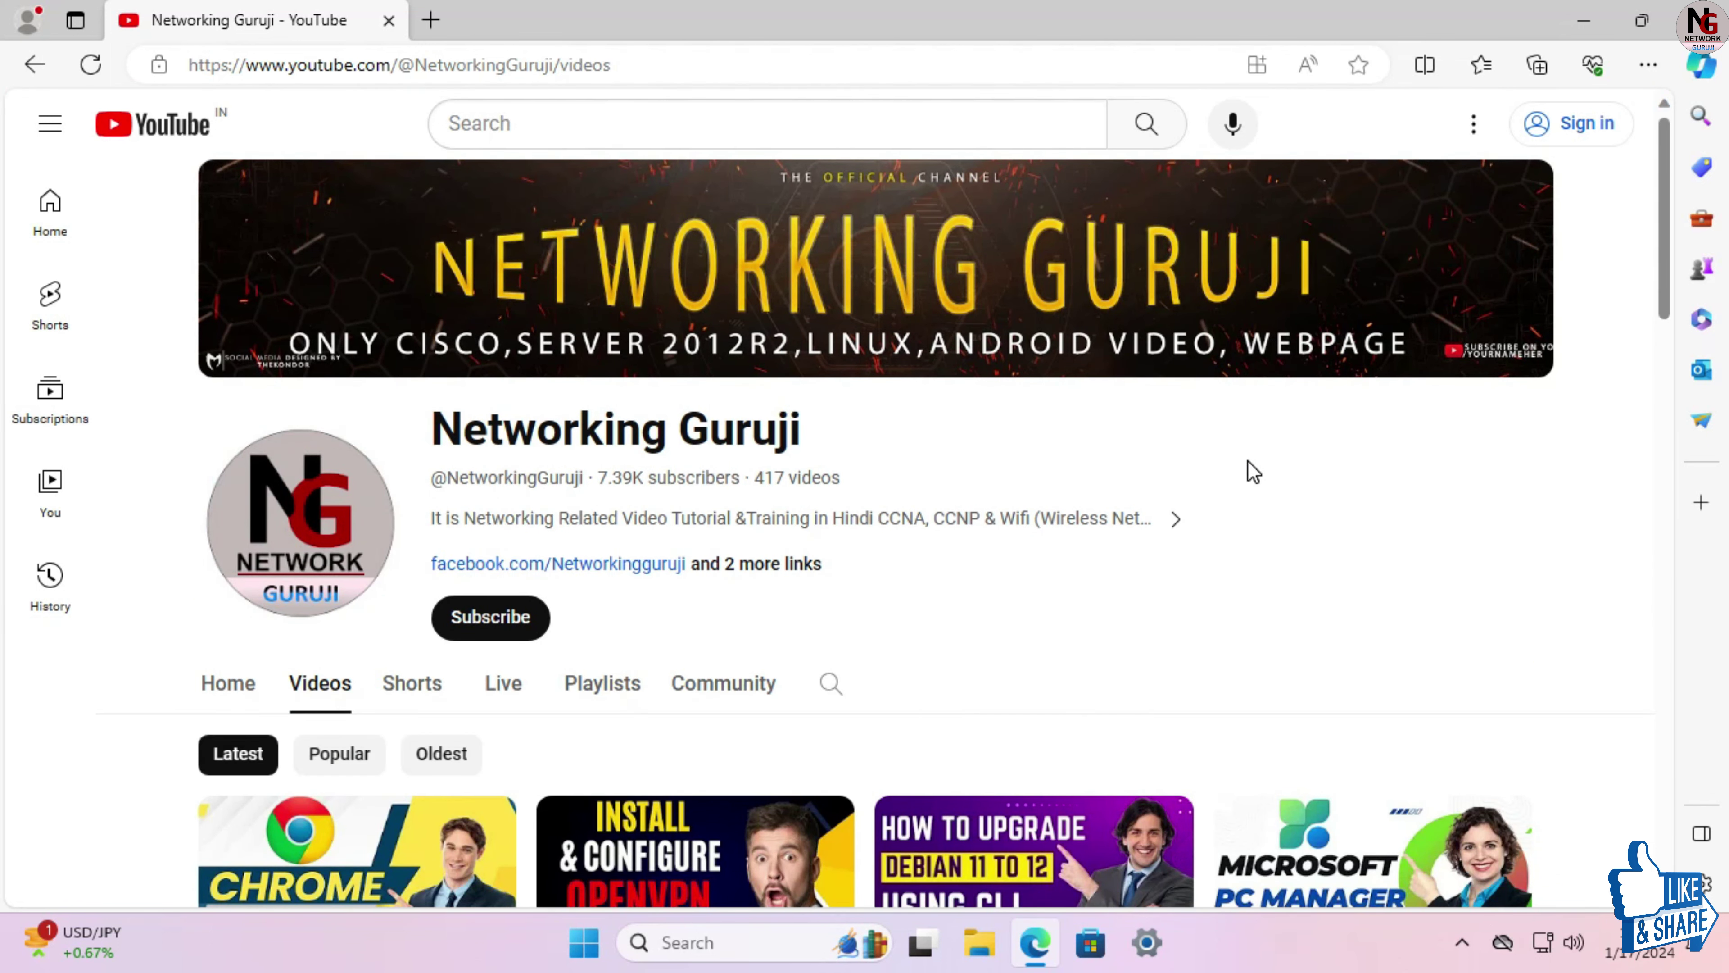
pyautogui.click(1584, 30)
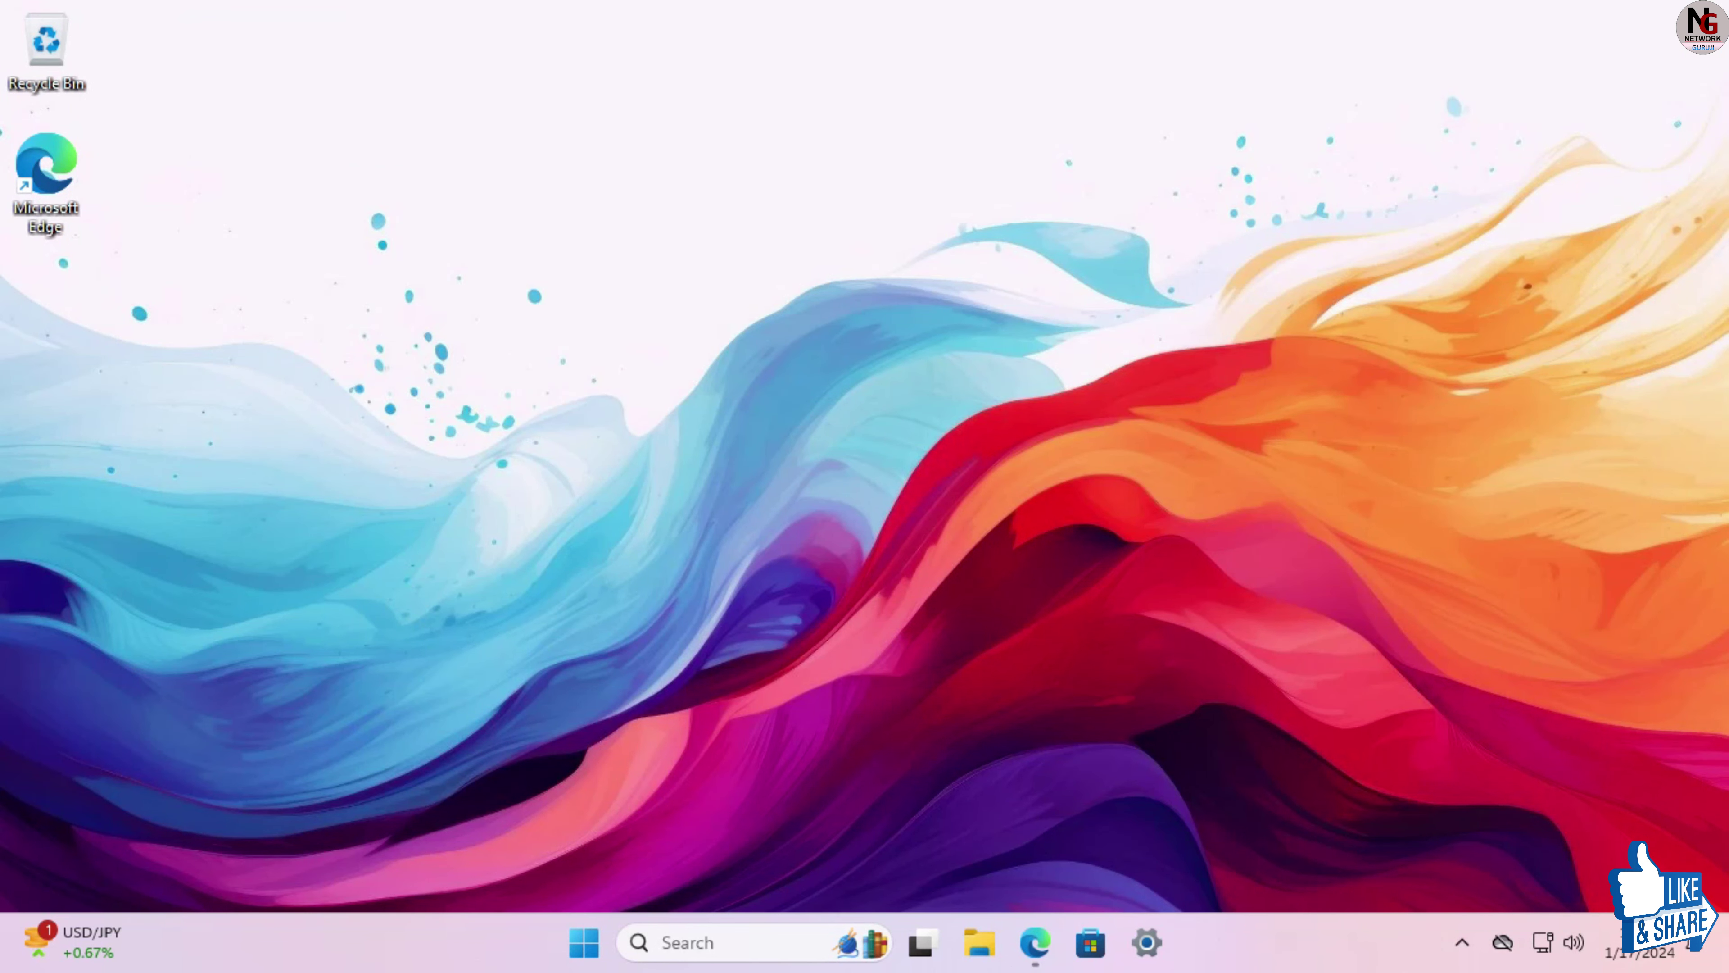